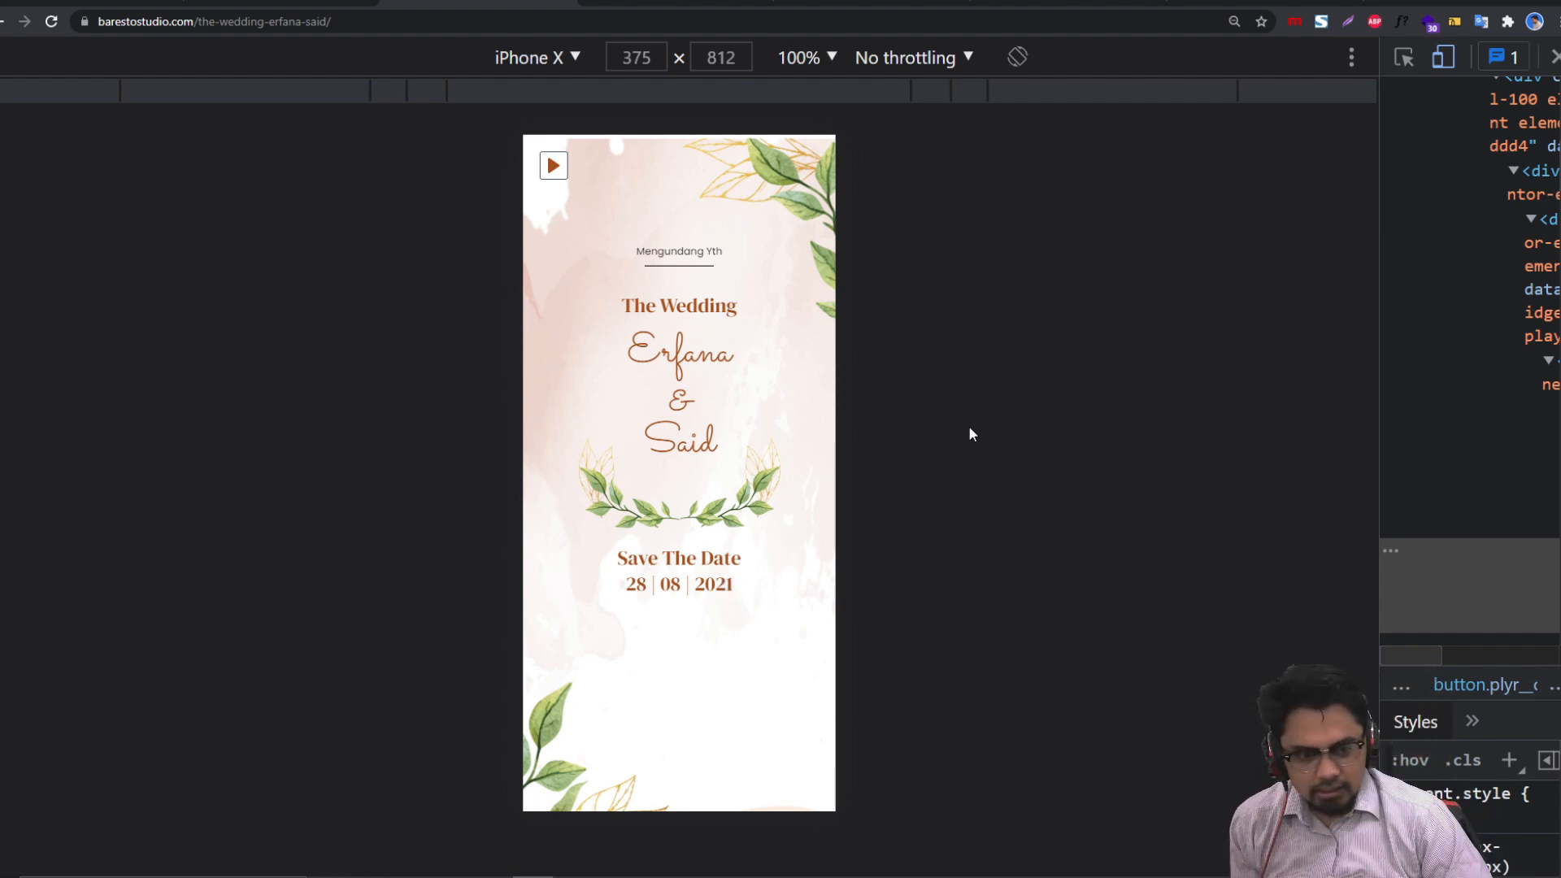
Step: Scroll through the Erfana & Said invitation, then switch to the Maesha & Rifaldi invitation tab
scroll(748, 415, down, 5)
scroll(747, 416, up, 5)
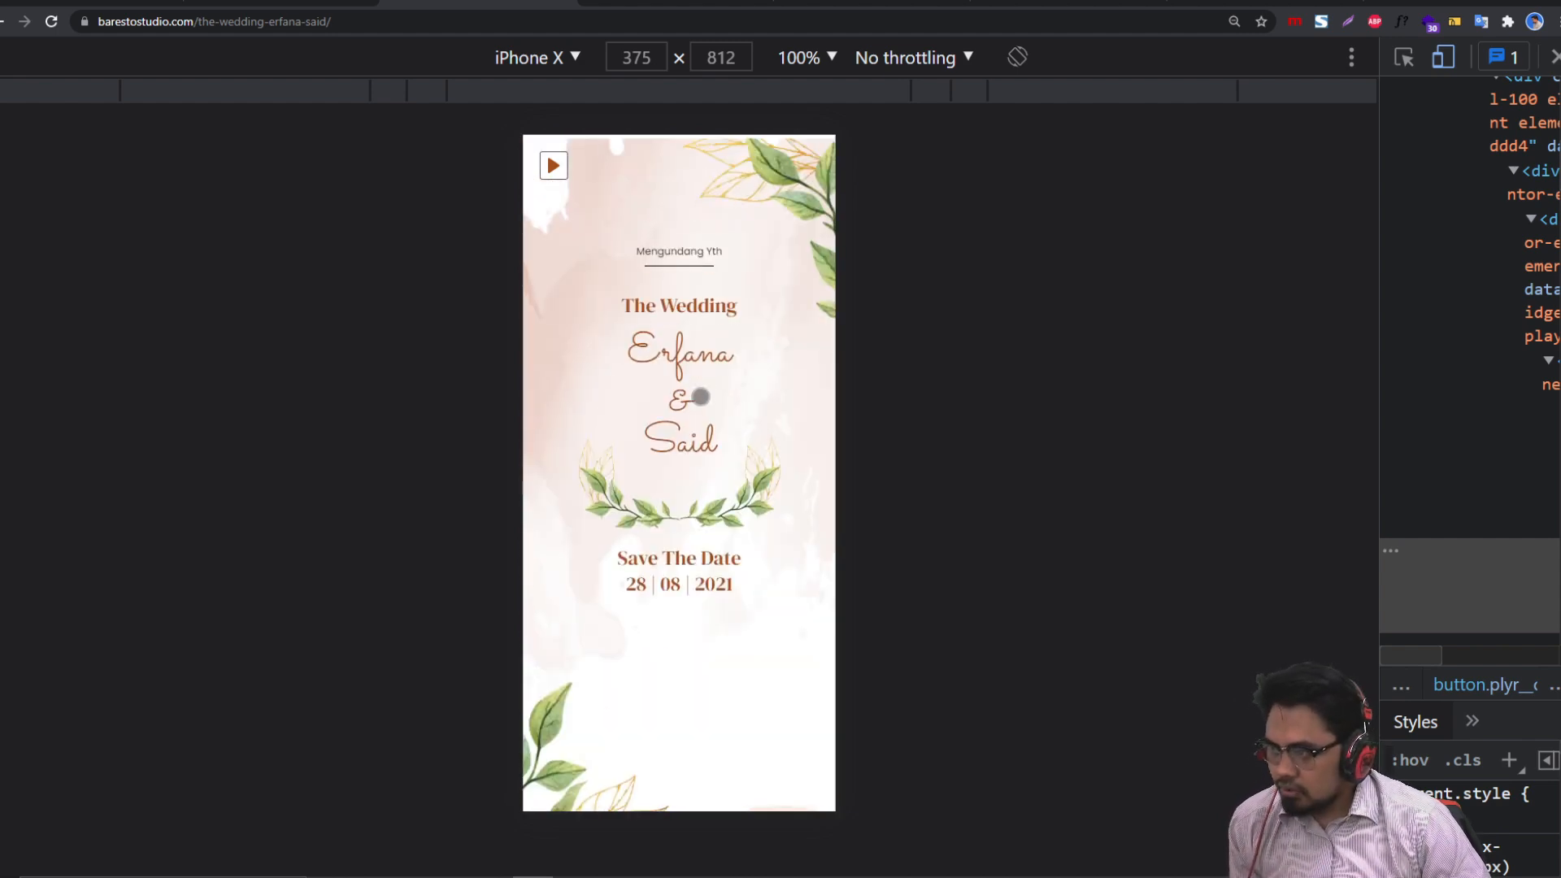
scroll(732, 516, down, 10)
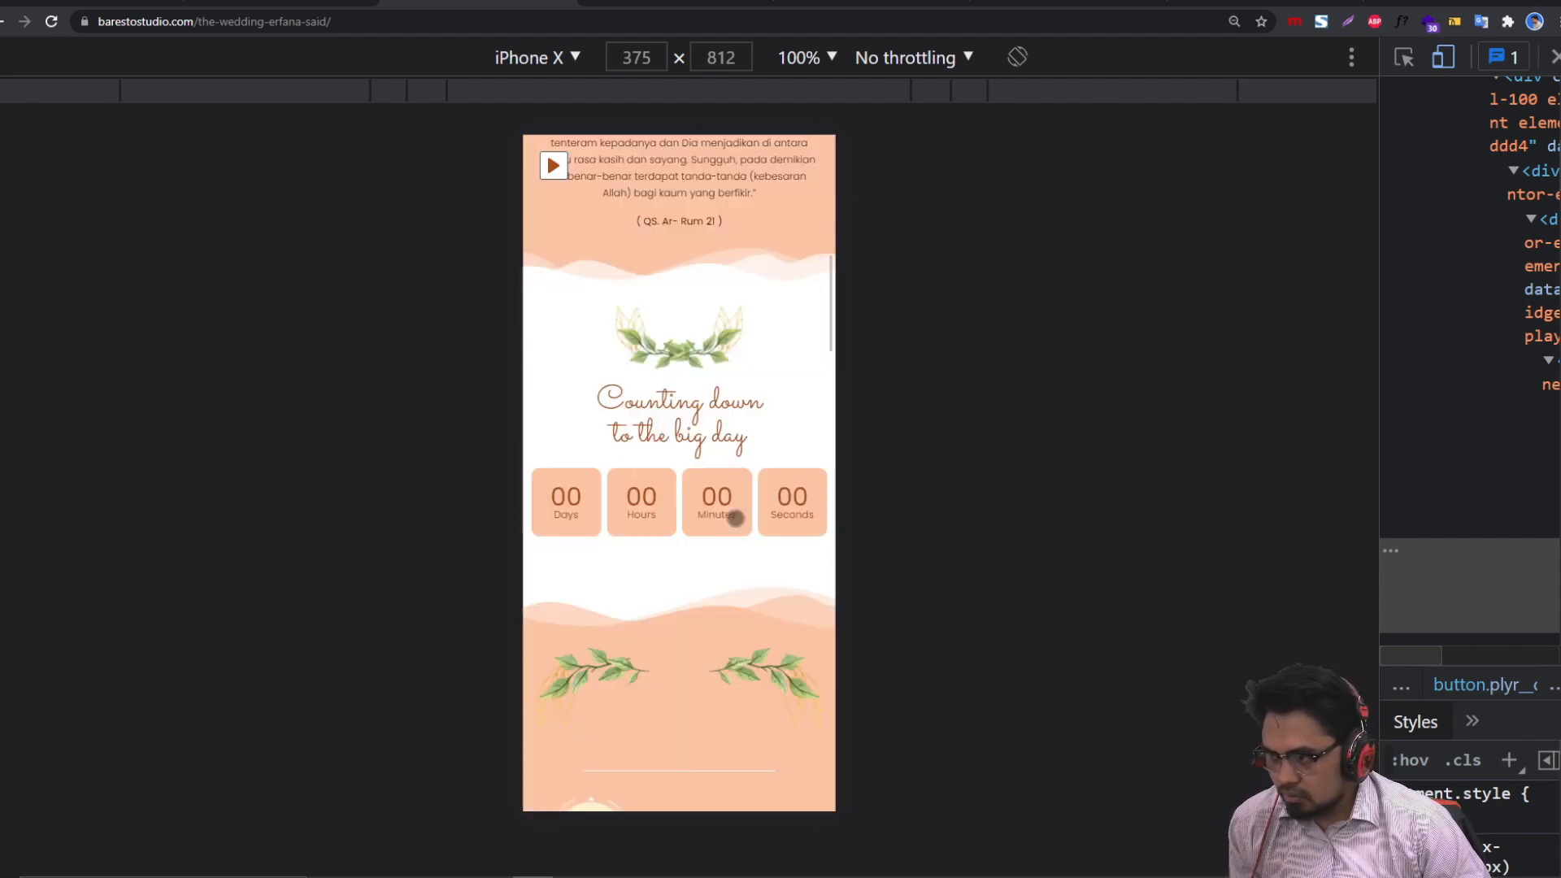
scroll(736, 518, up, 3)
scroll(735, 518, down, 15)
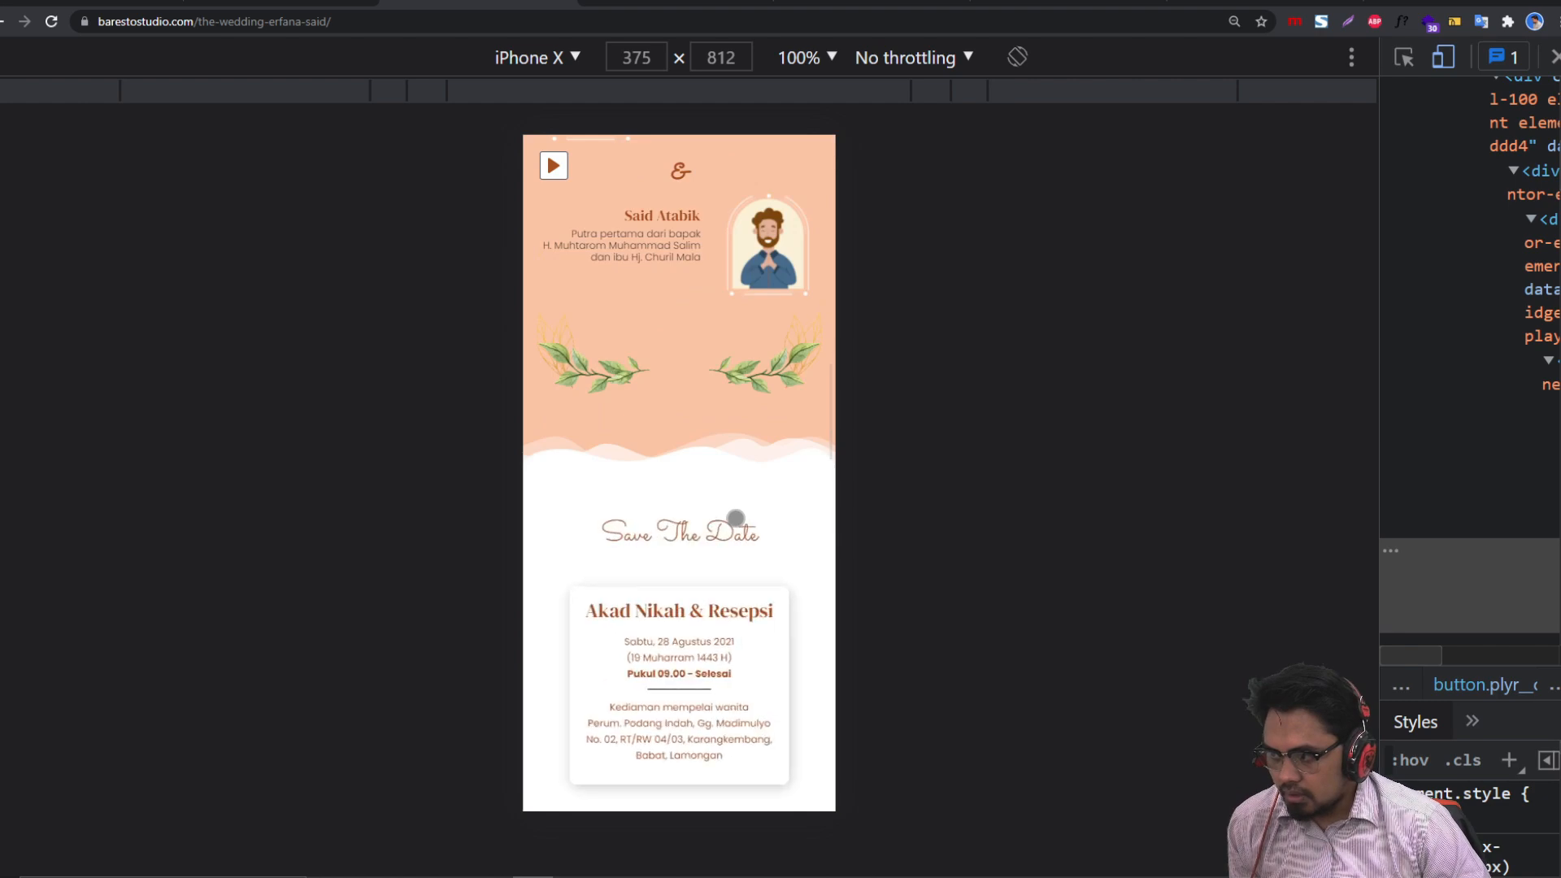
scroll(736, 518, down, 10)
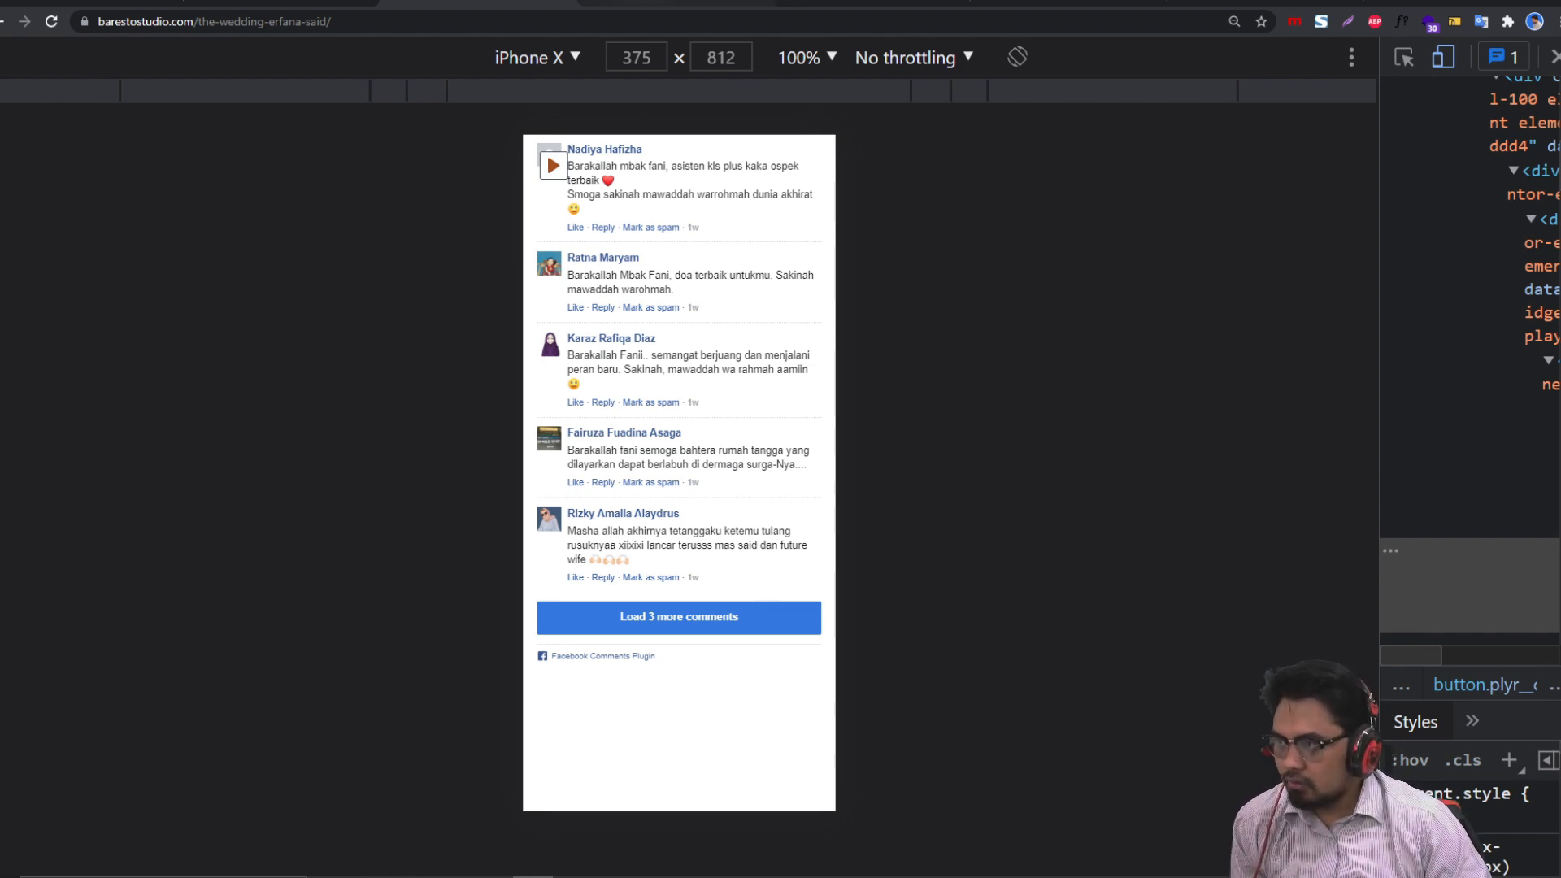
click(644, 1)
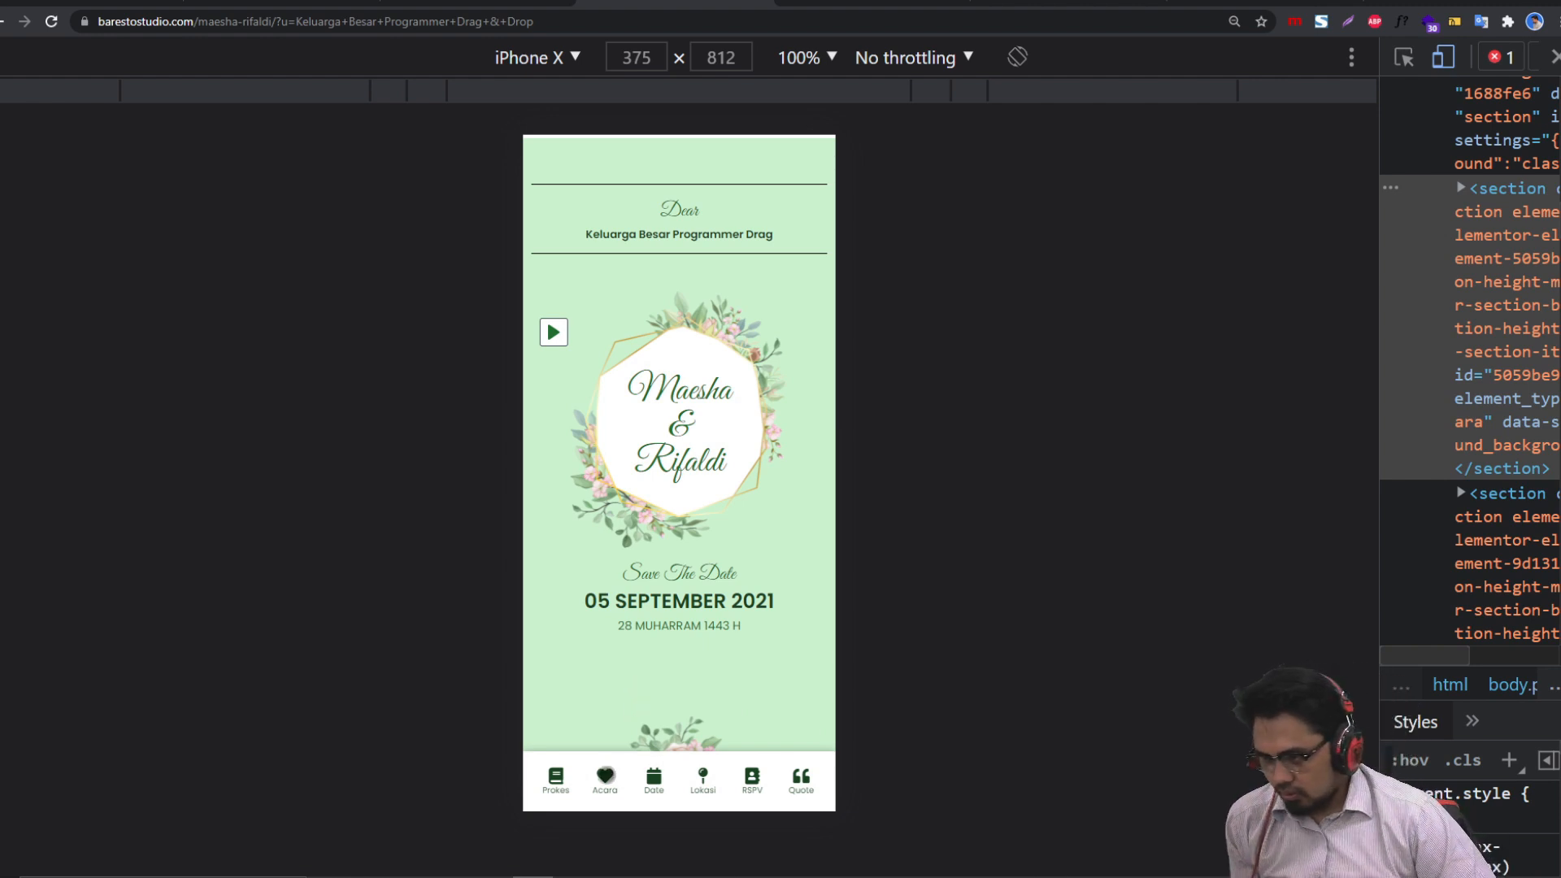
Step: Jump to the reference invitation's Prokes (health protocol) section and scroll through it
click(556, 777)
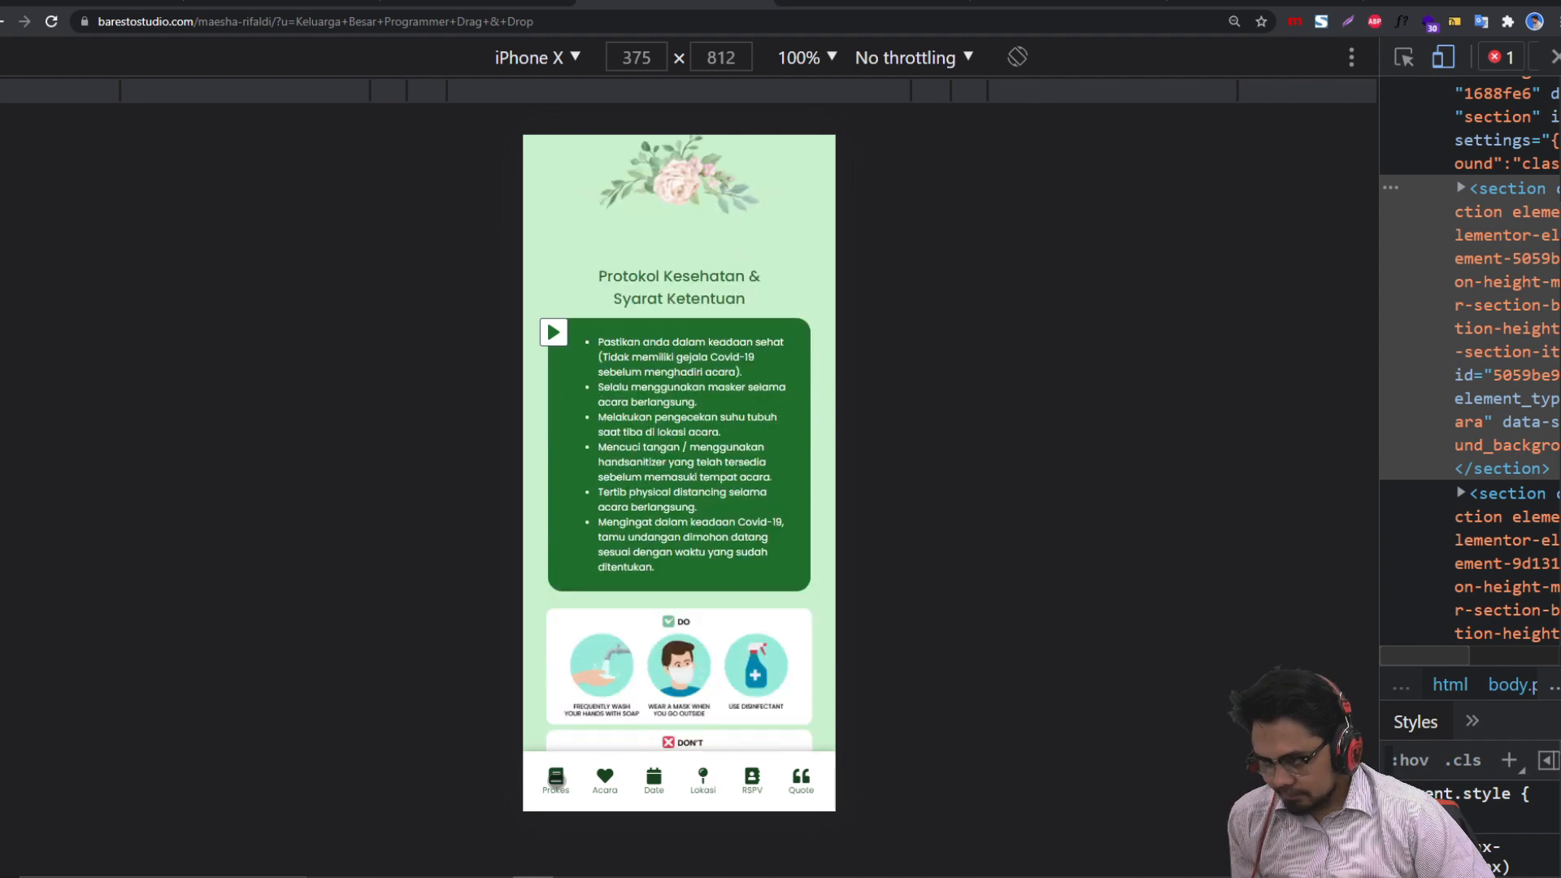
scroll(641, 633, up, 7)
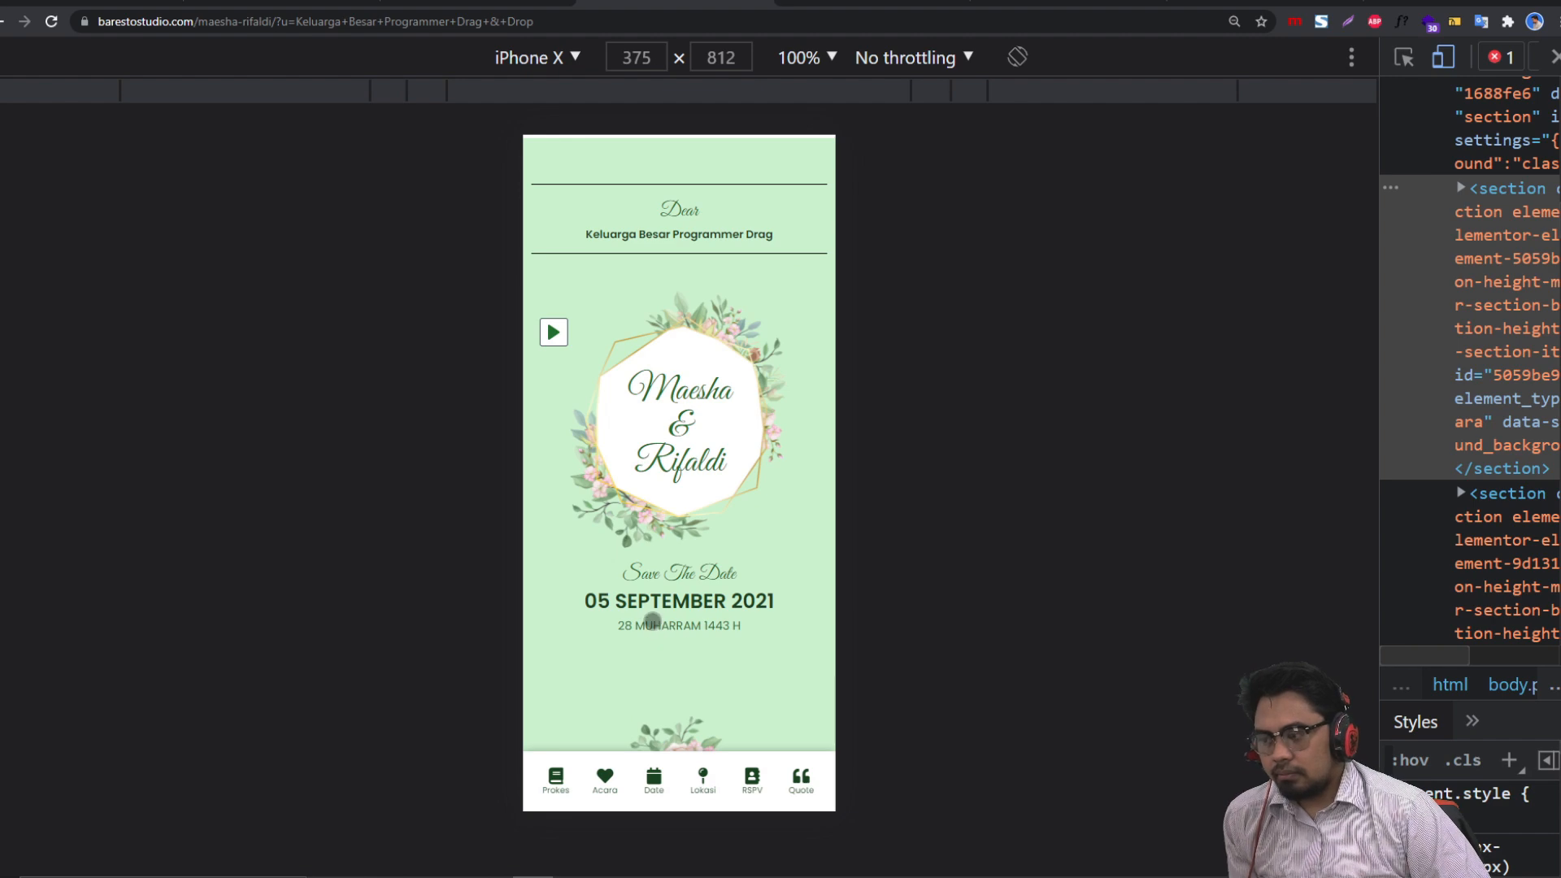
scroll(659, 619, down, 1)
scroll(631, 783, down, 8)
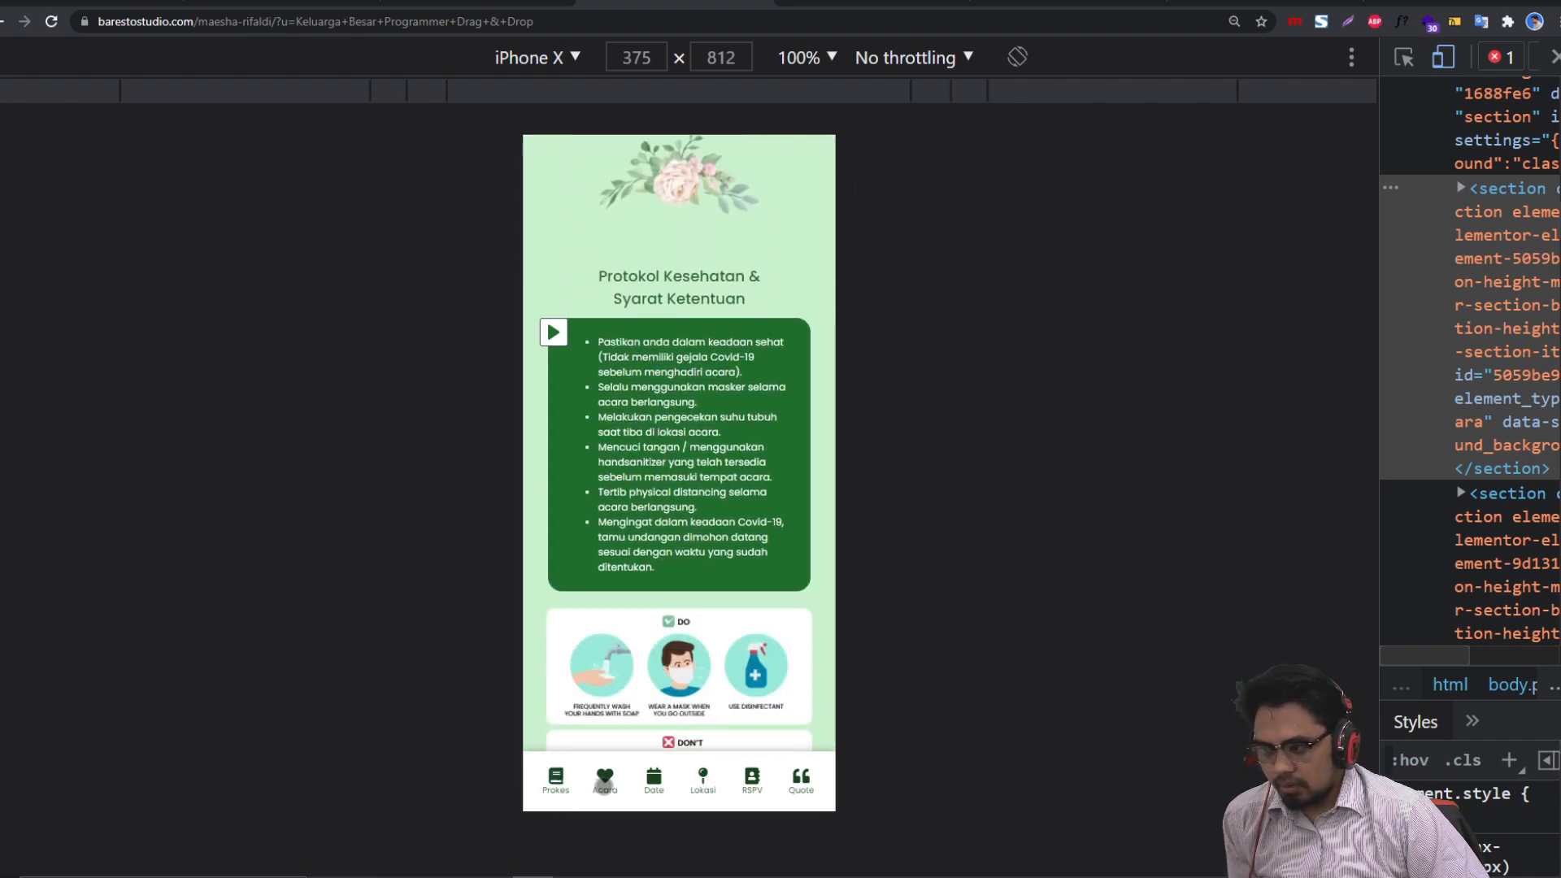
scroll(631, 783, down, 12)
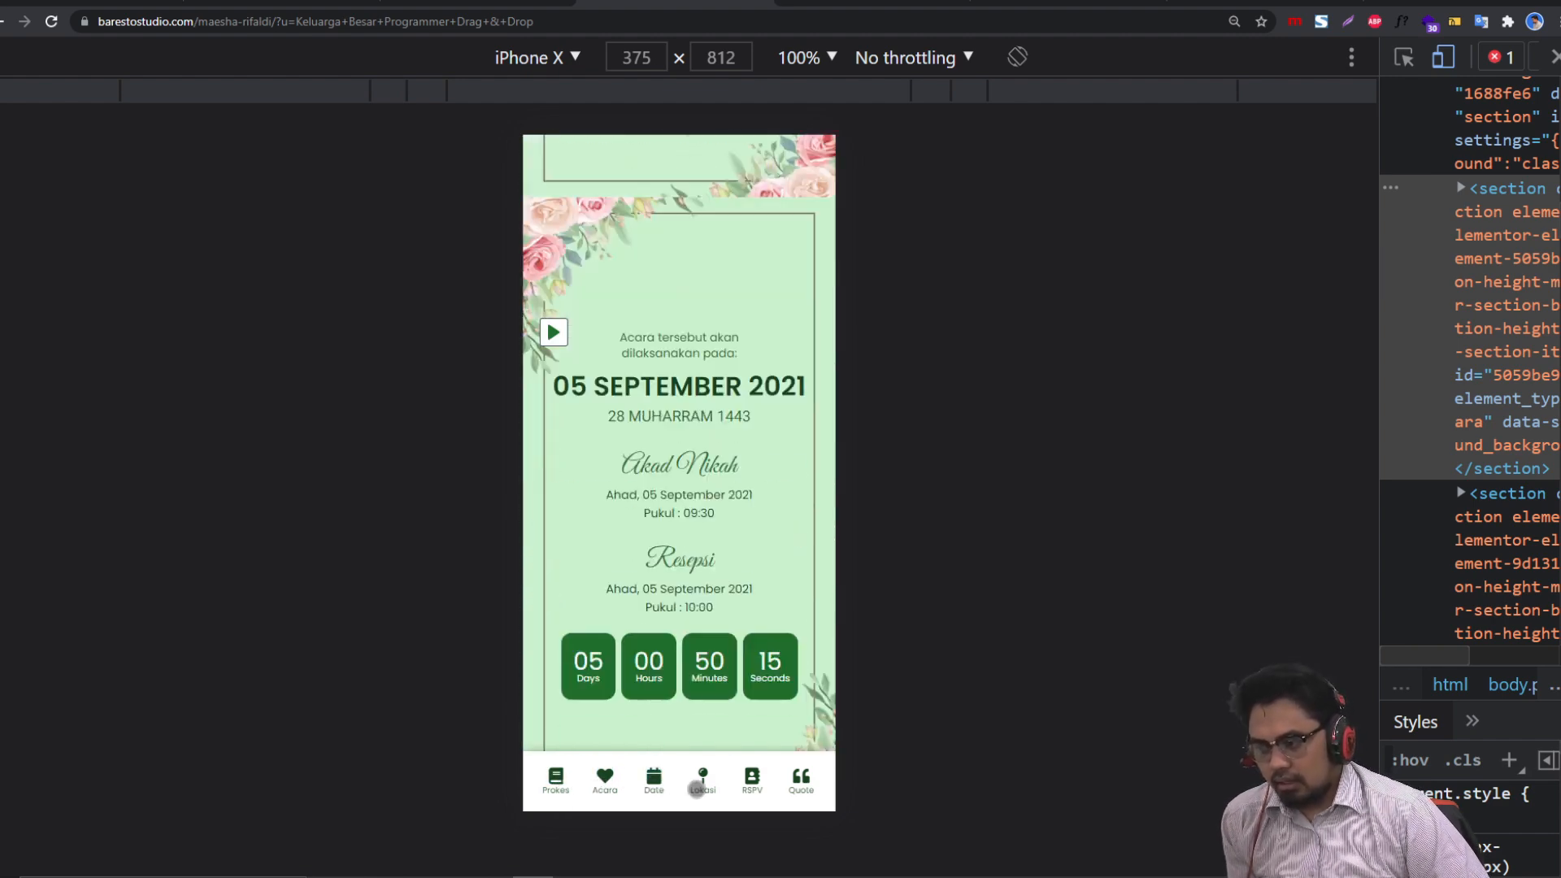
Step: Check the Lokasi, RSVP and Quote sections, then switch to the Elementor | Undangan tab
click(704, 777)
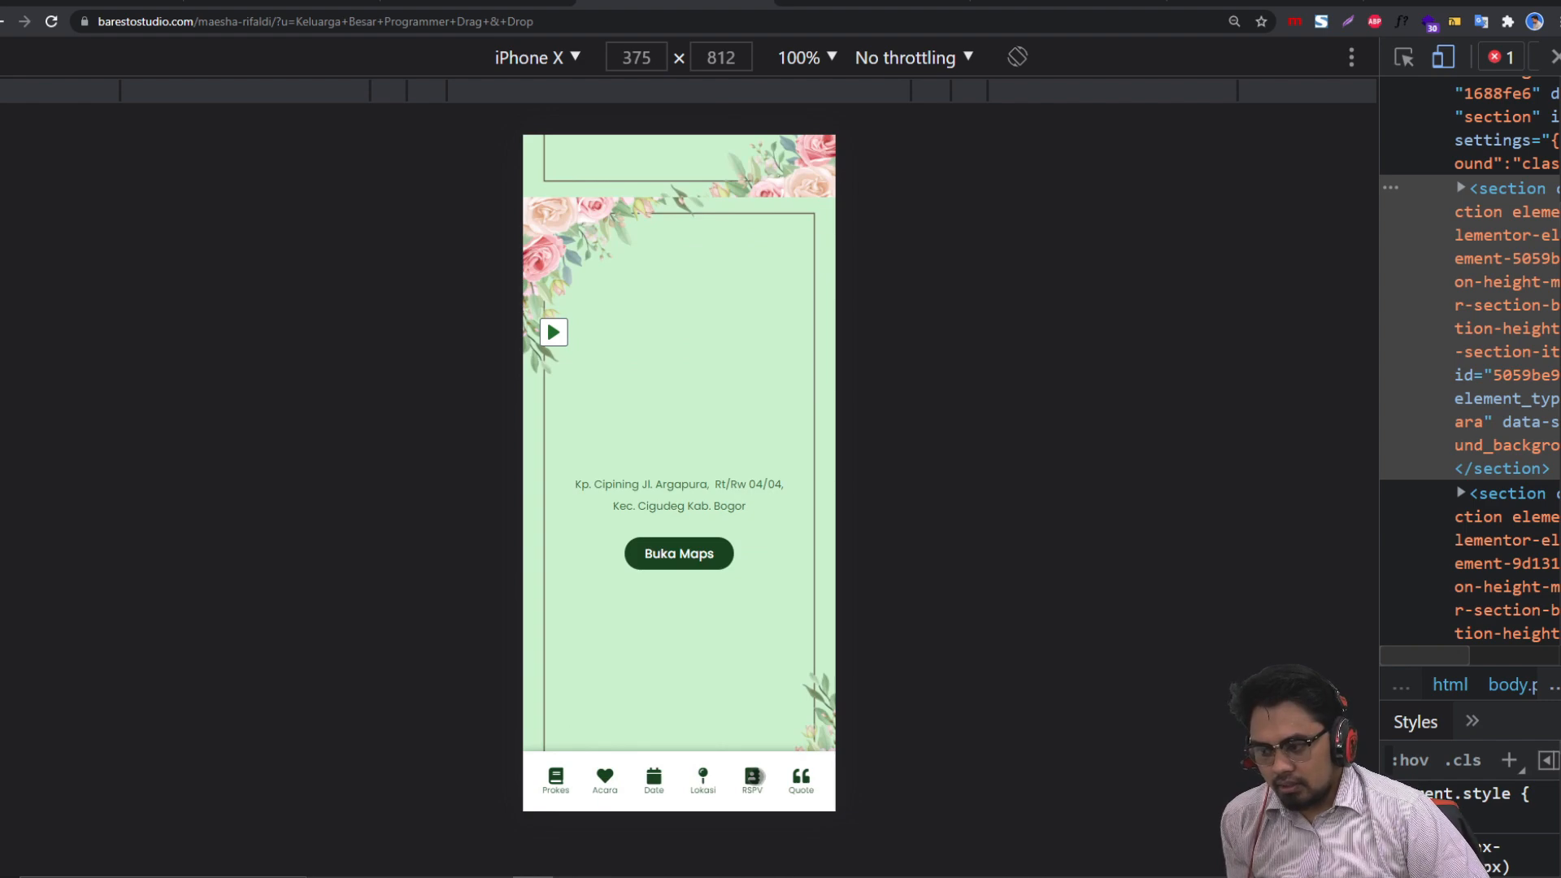
click(754, 777)
click(789, 781)
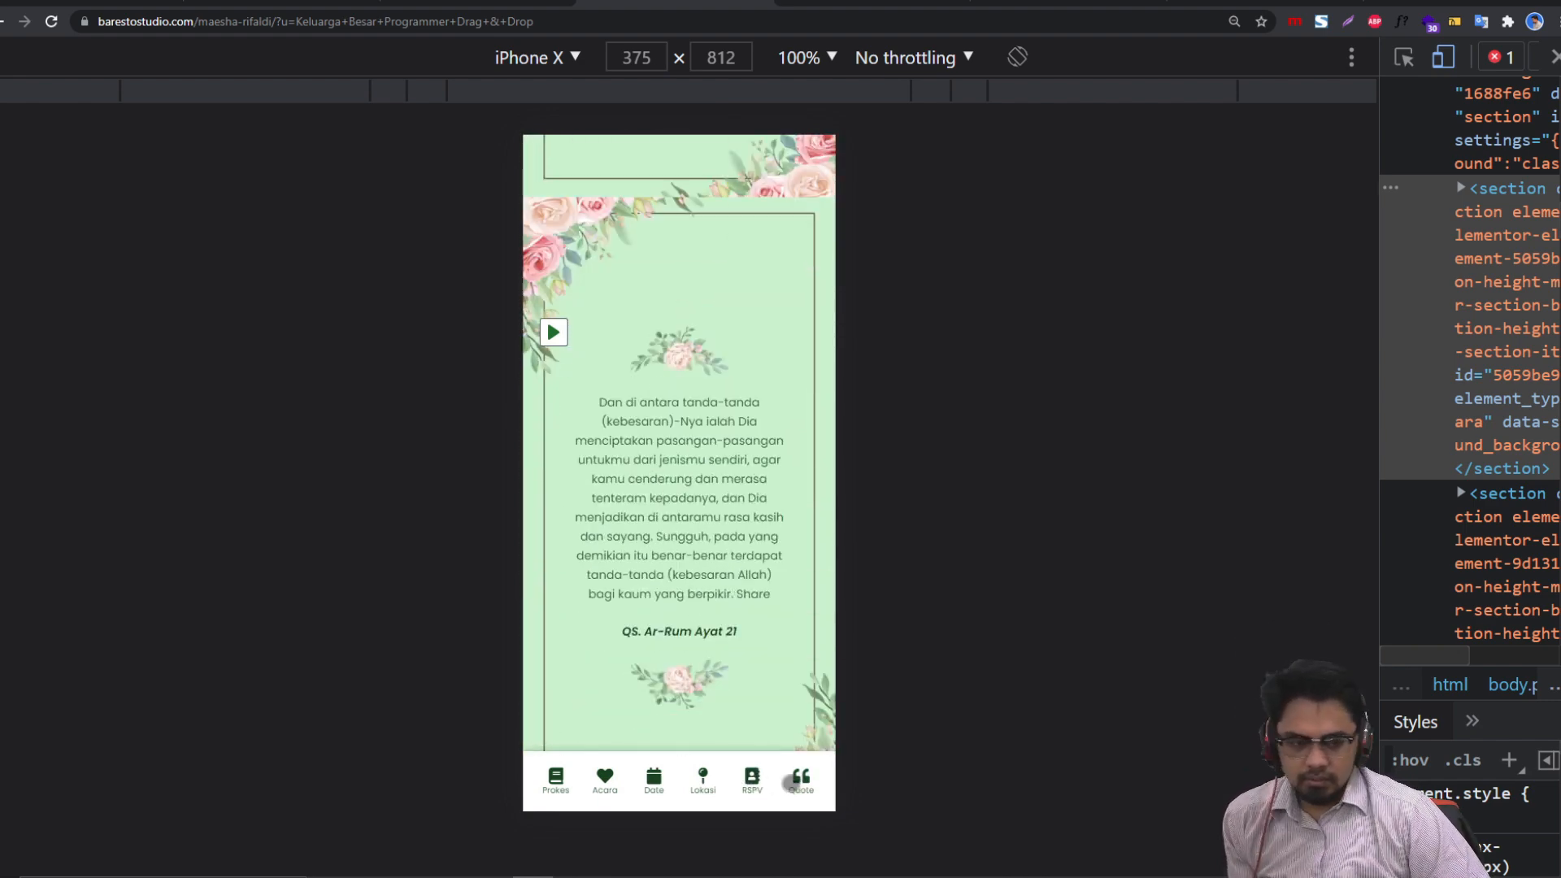
click(749, 781)
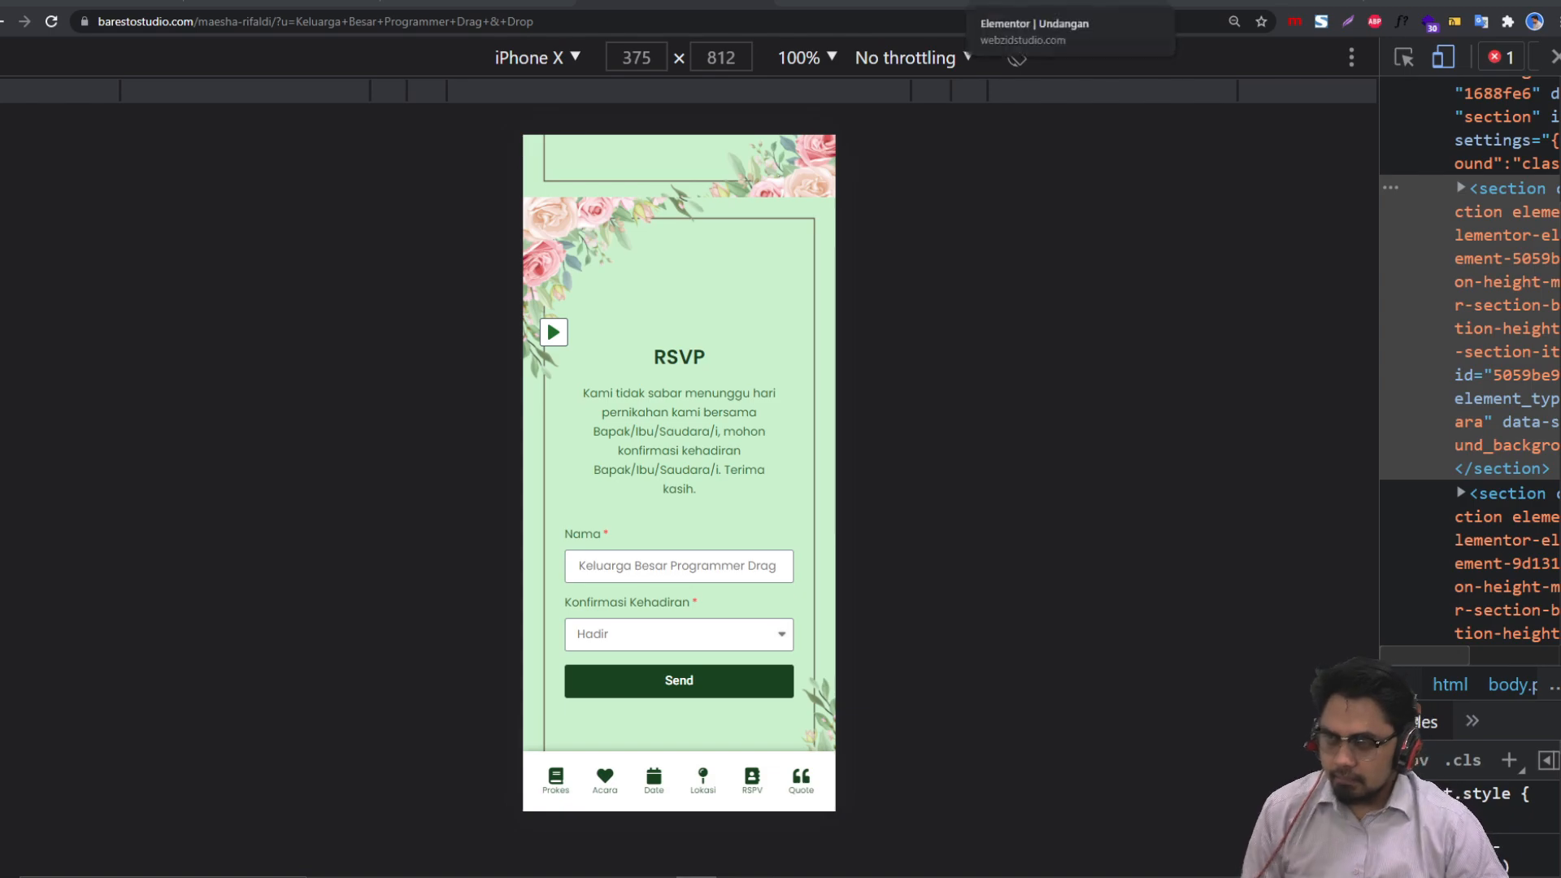
click(1057, 4)
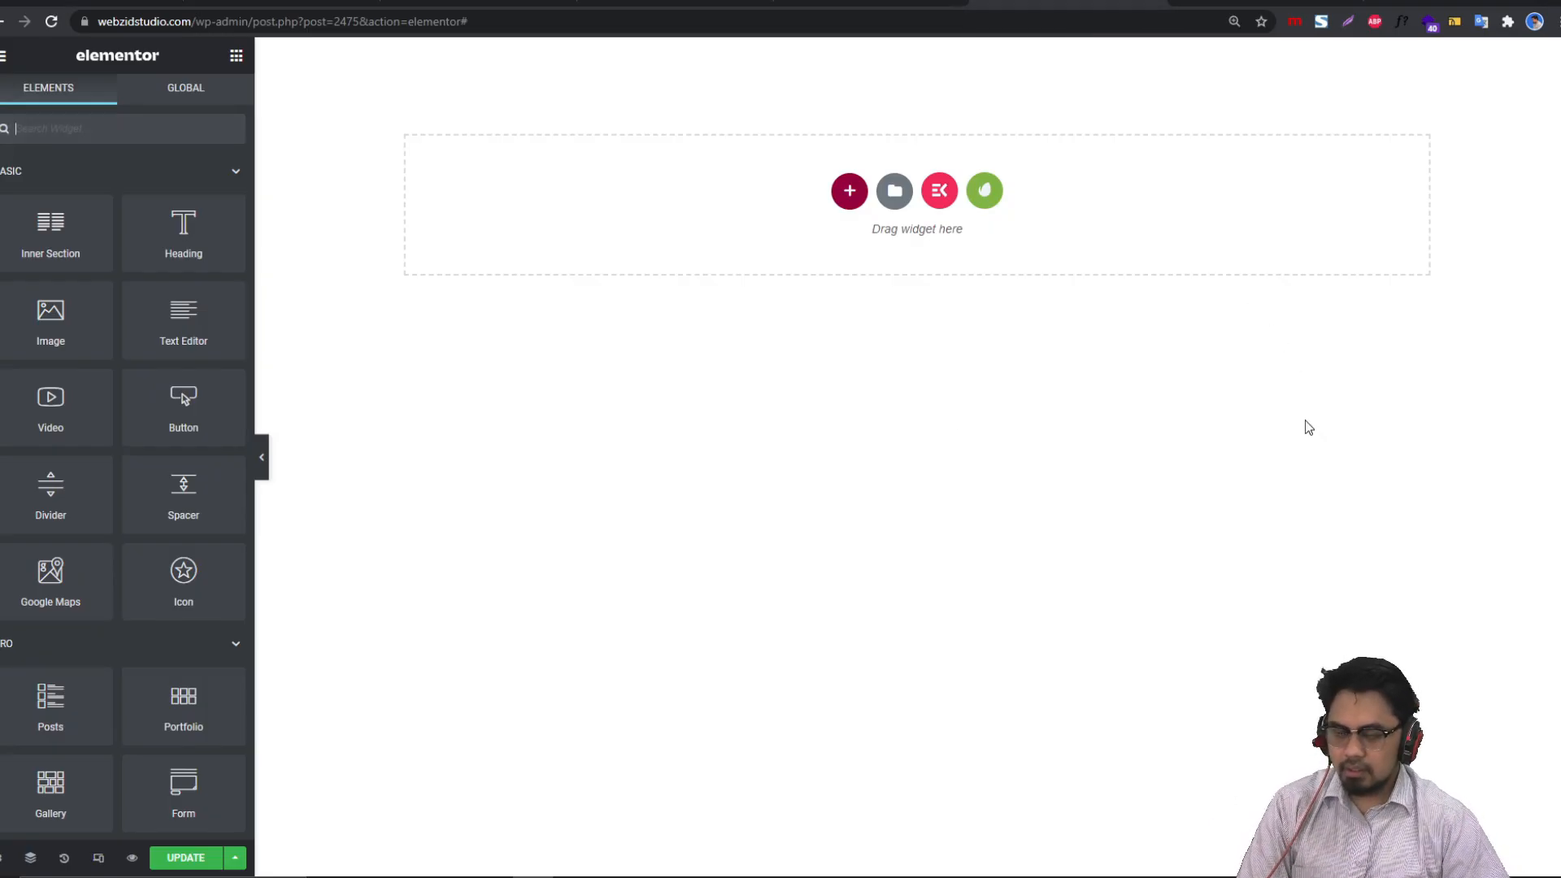
click(870, 3)
click(691, 4)
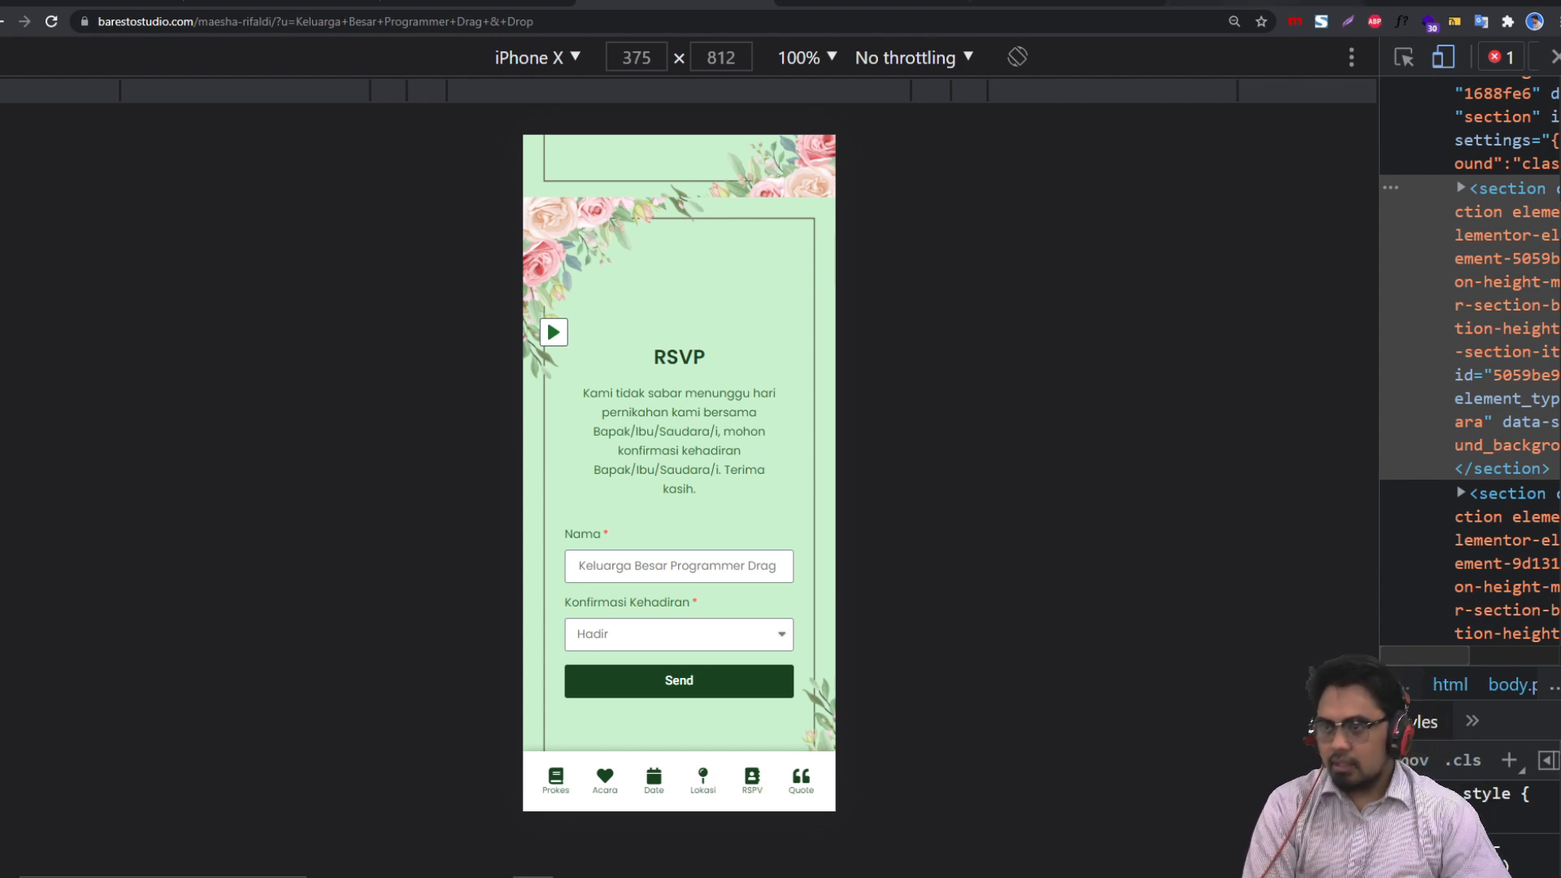
click(1236, 3)
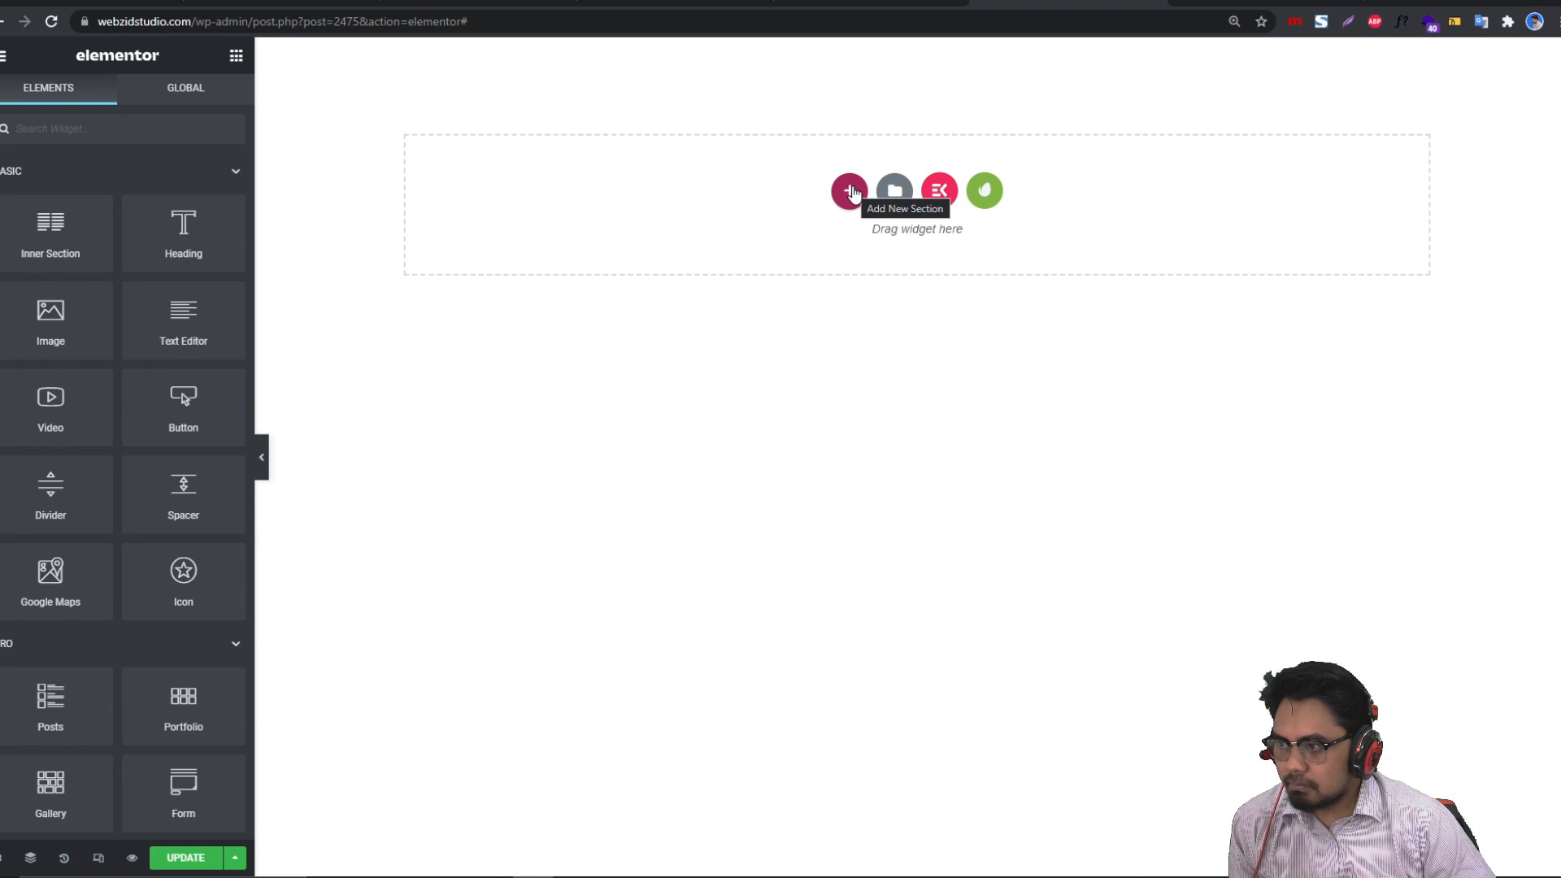
Step: Add a one-column section at the top and set its Layout width to 500
click(850, 192)
click(673, 256)
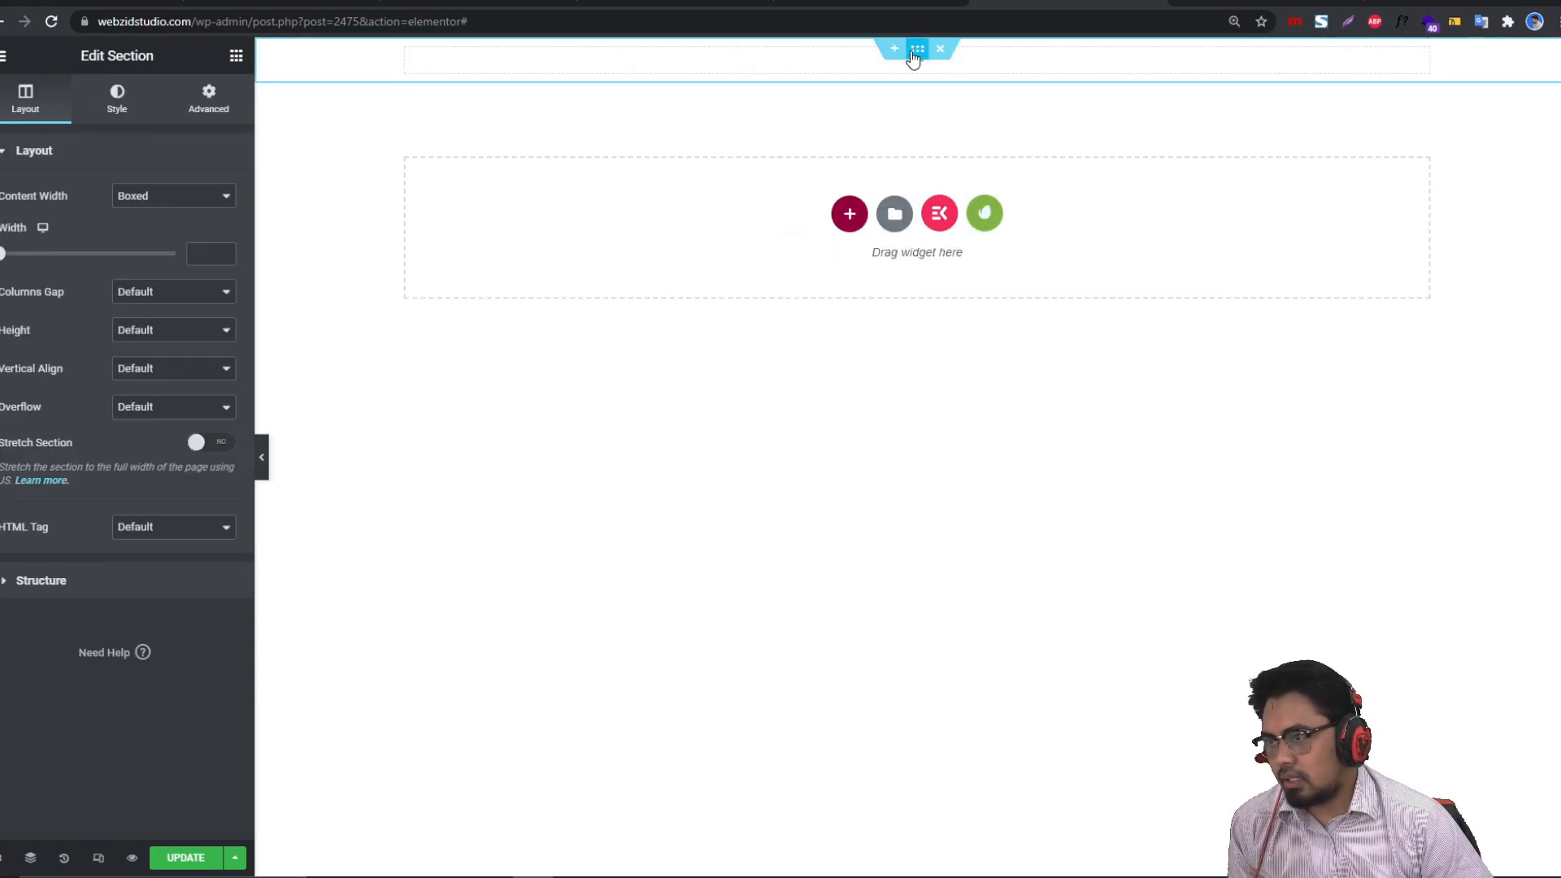
click(208, 98)
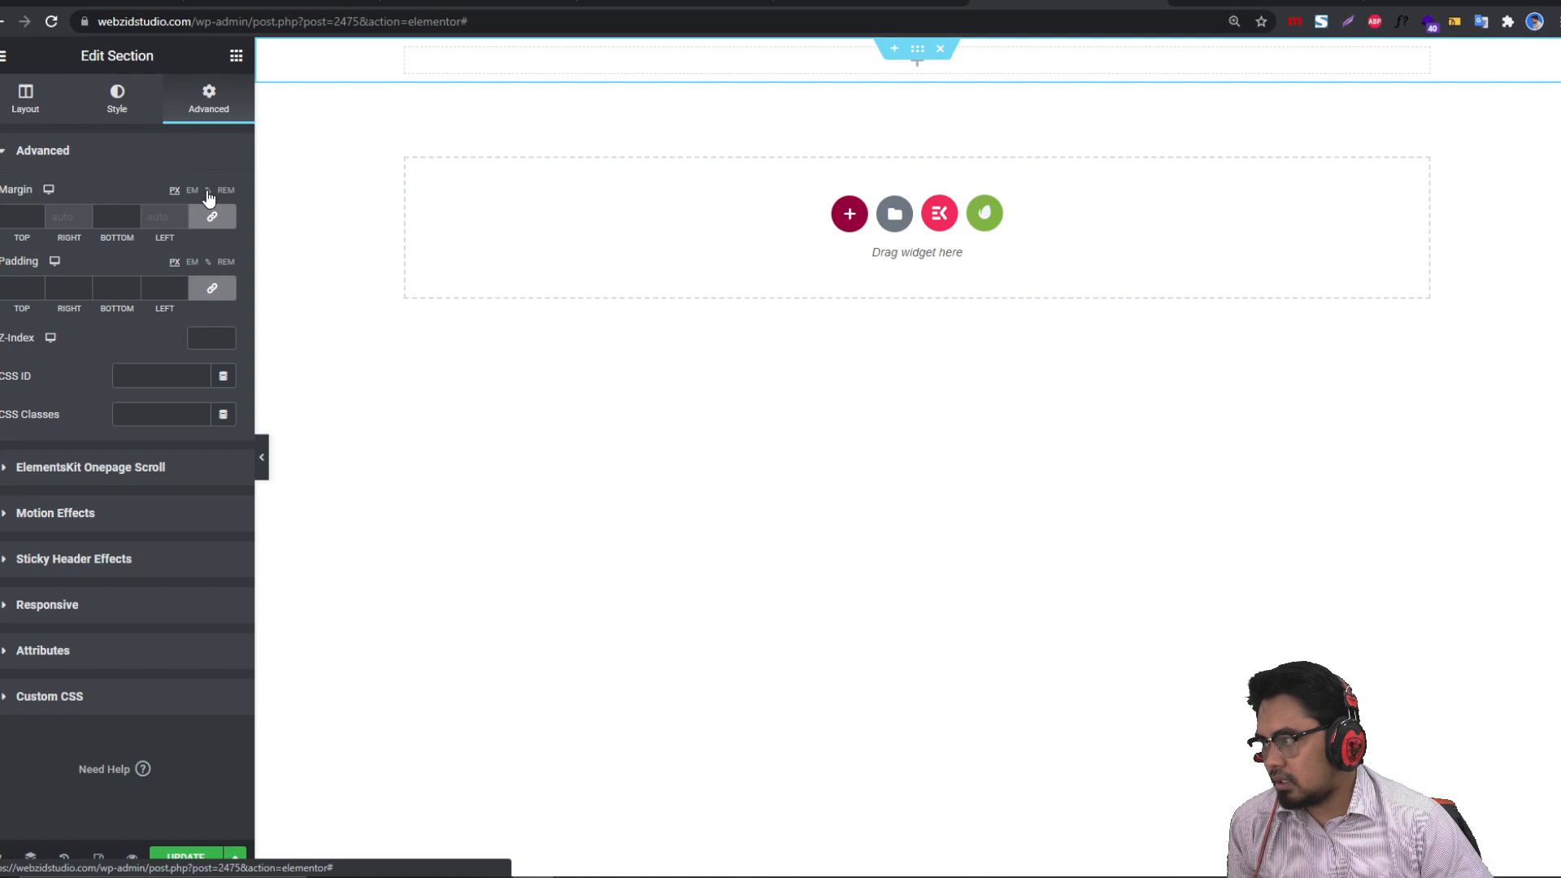
click(14, 104)
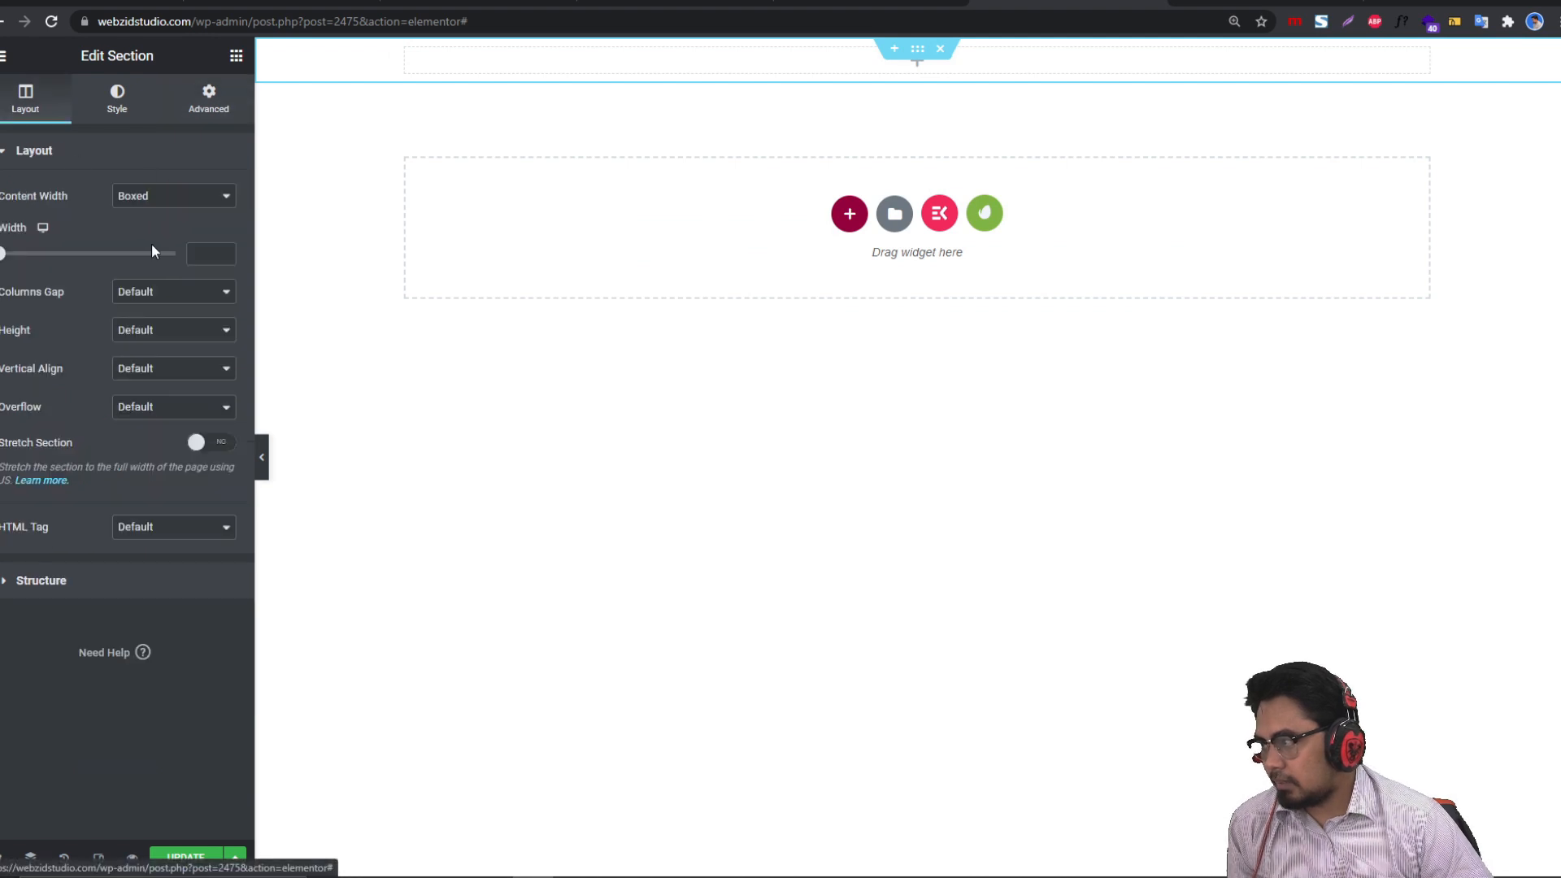
click(198, 253)
text(500)
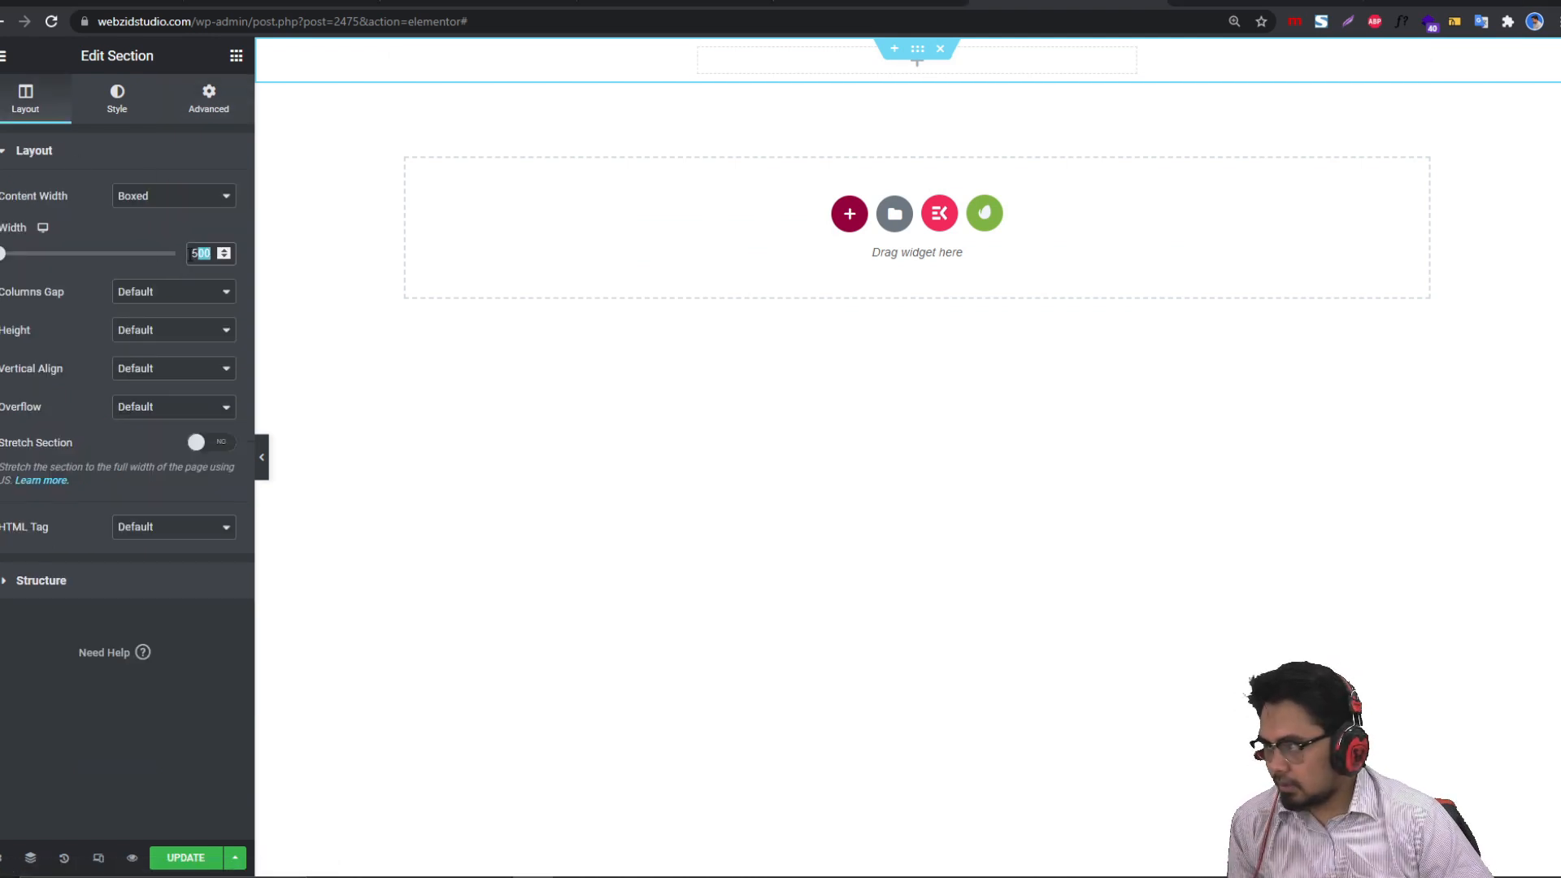
text(50)
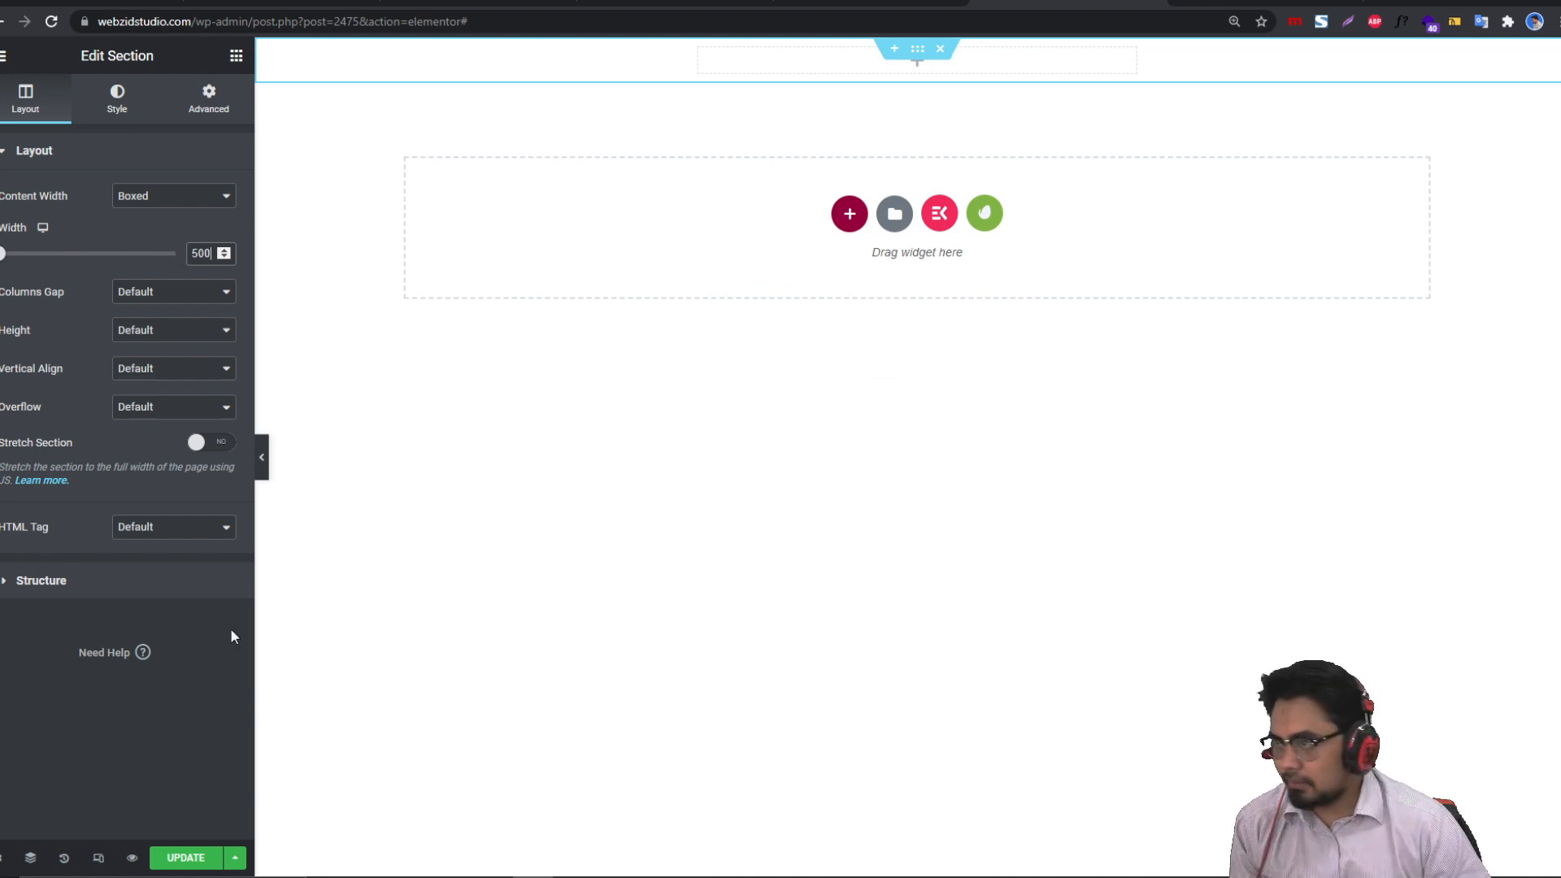
click(609, 555)
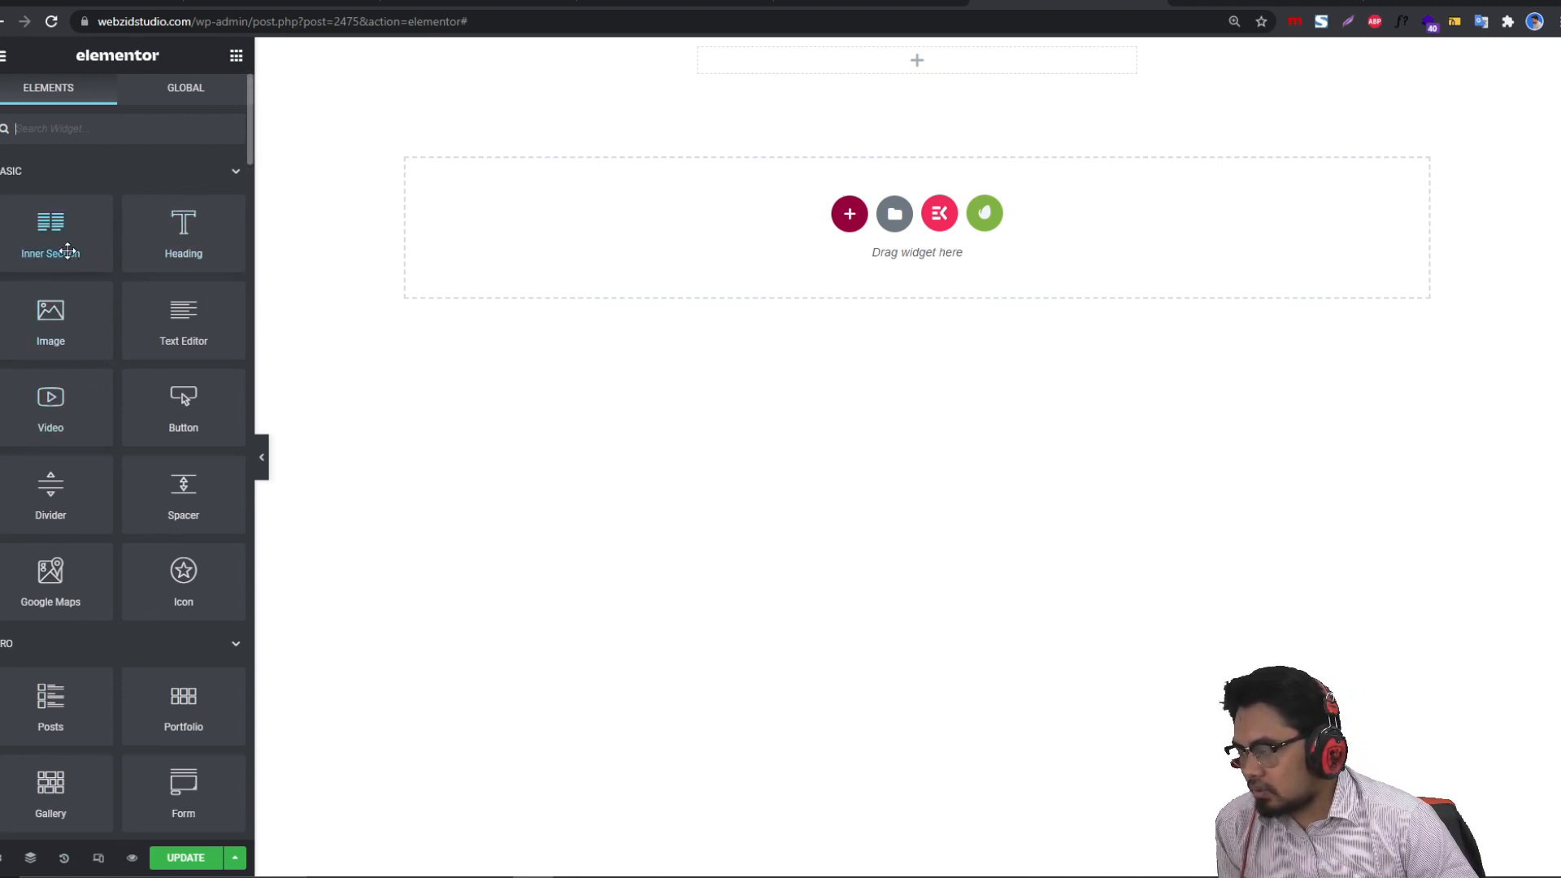
Step: Drop an Inner Section into the section and duplicate columns until it has four
drag(56, 255, 831, 74)
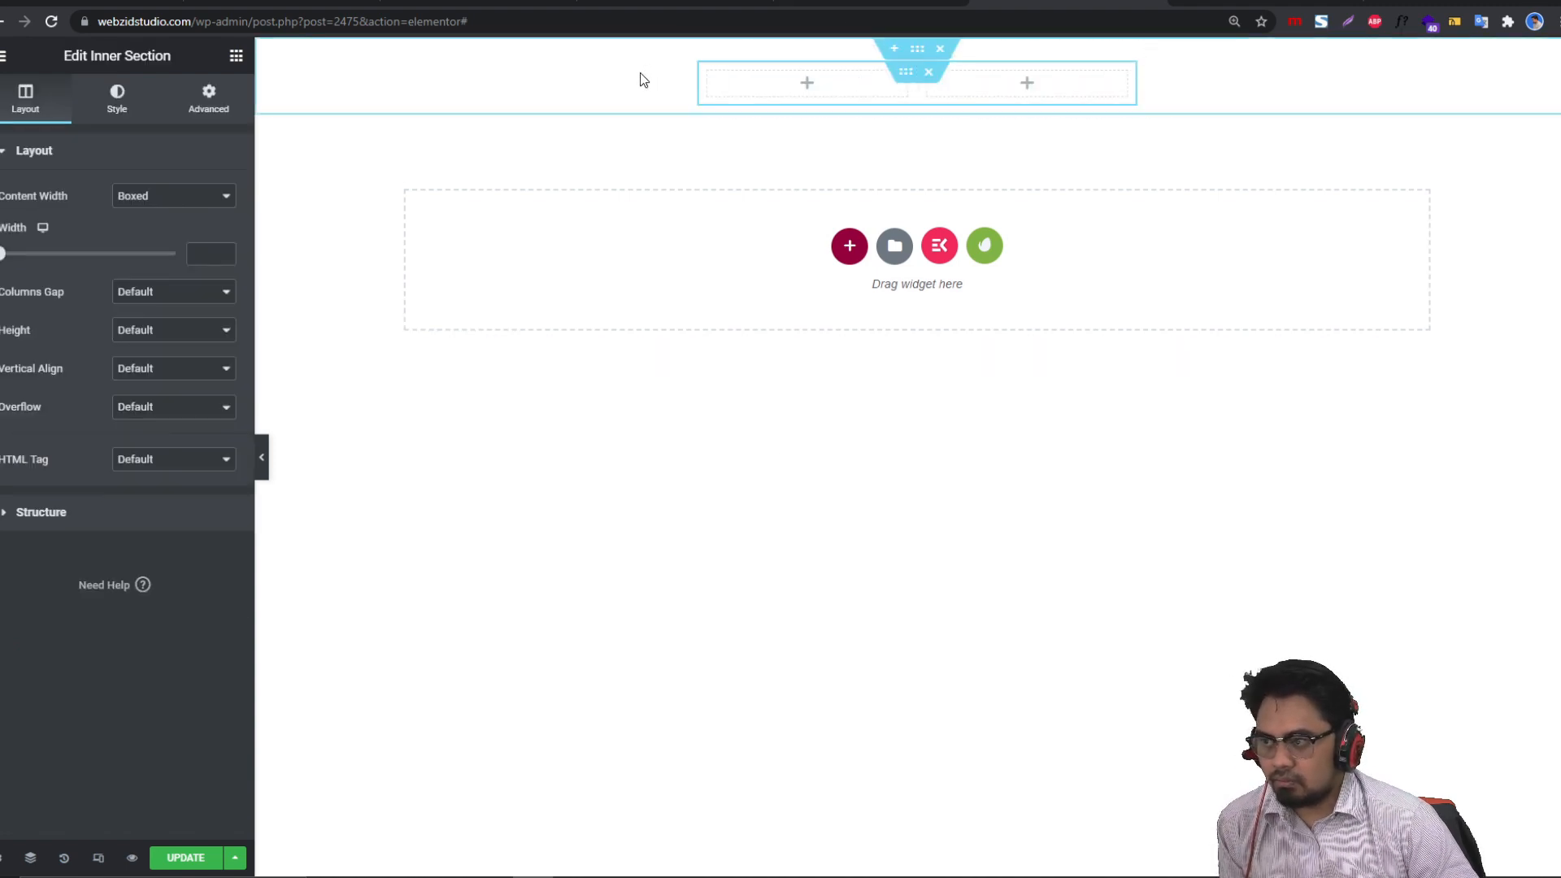
right_click(707, 77)
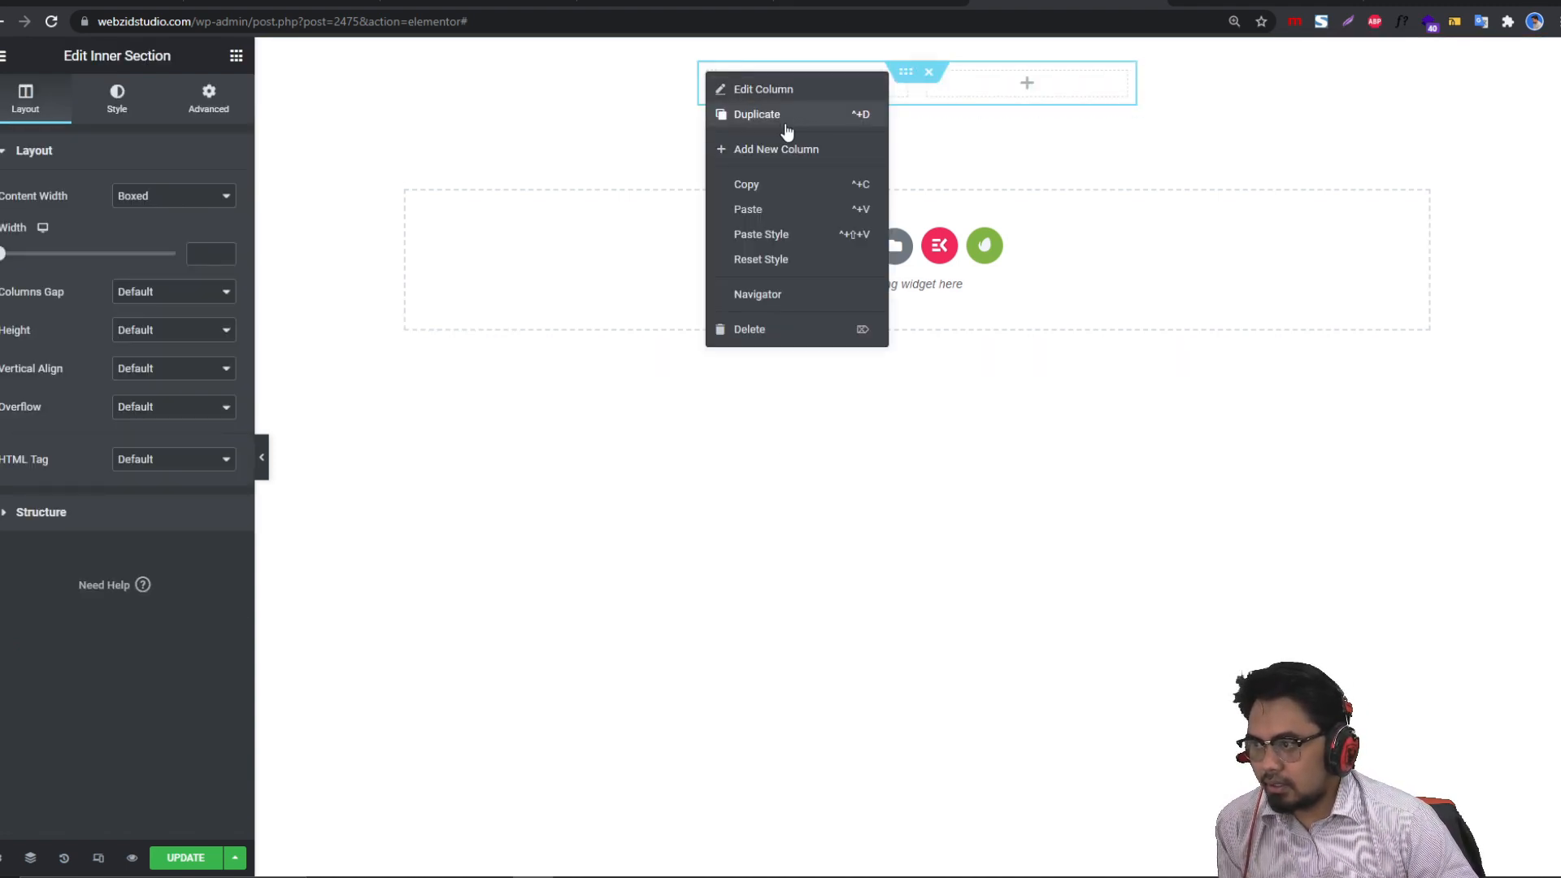
click(787, 114)
right_click(708, 70)
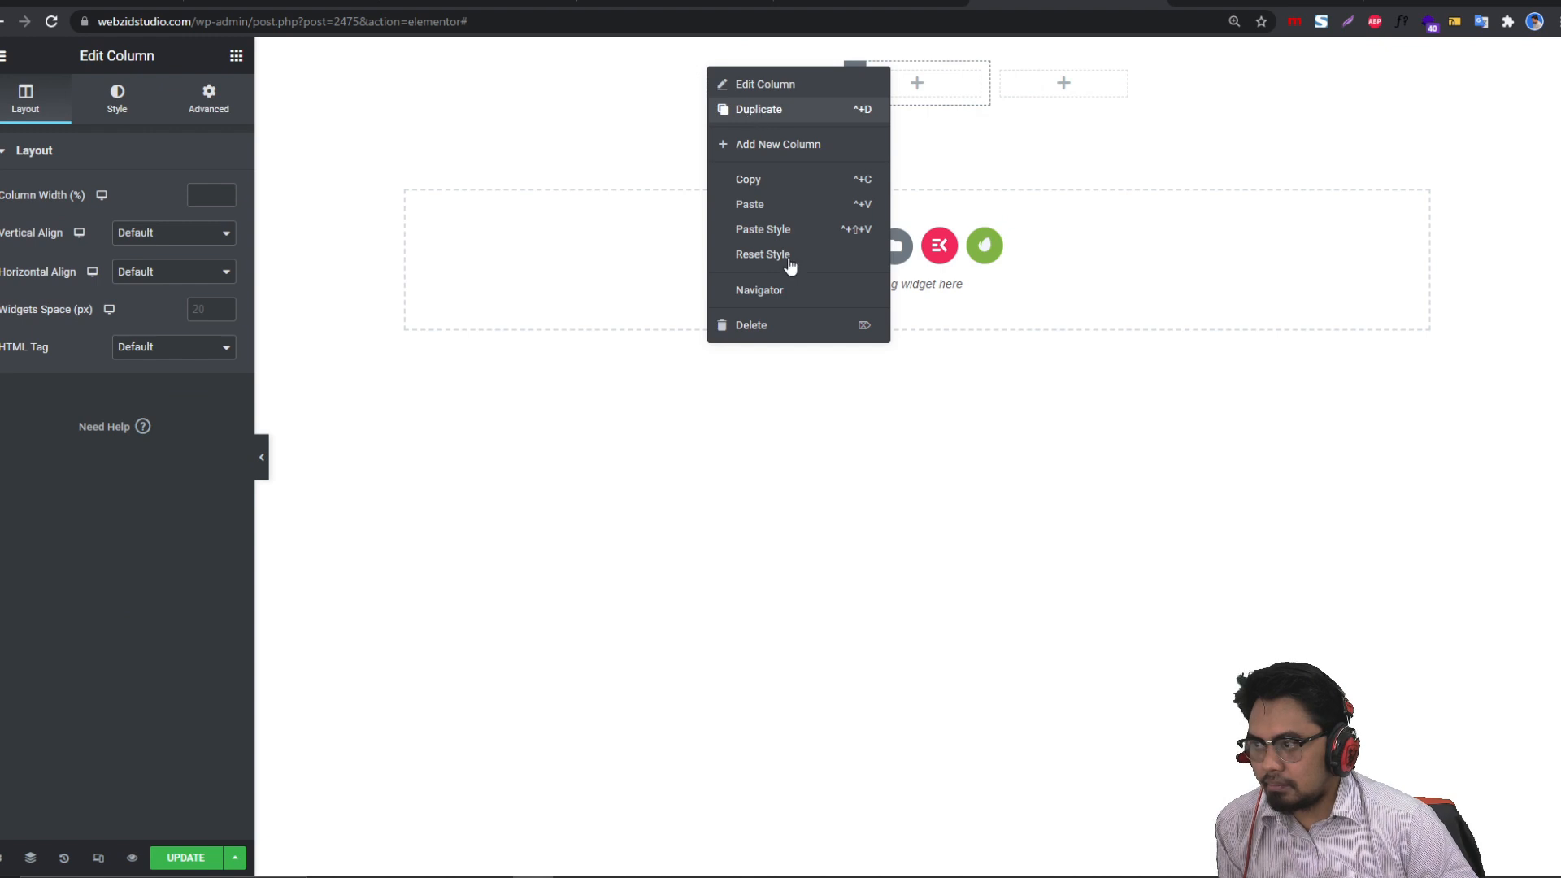
click(760, 108)
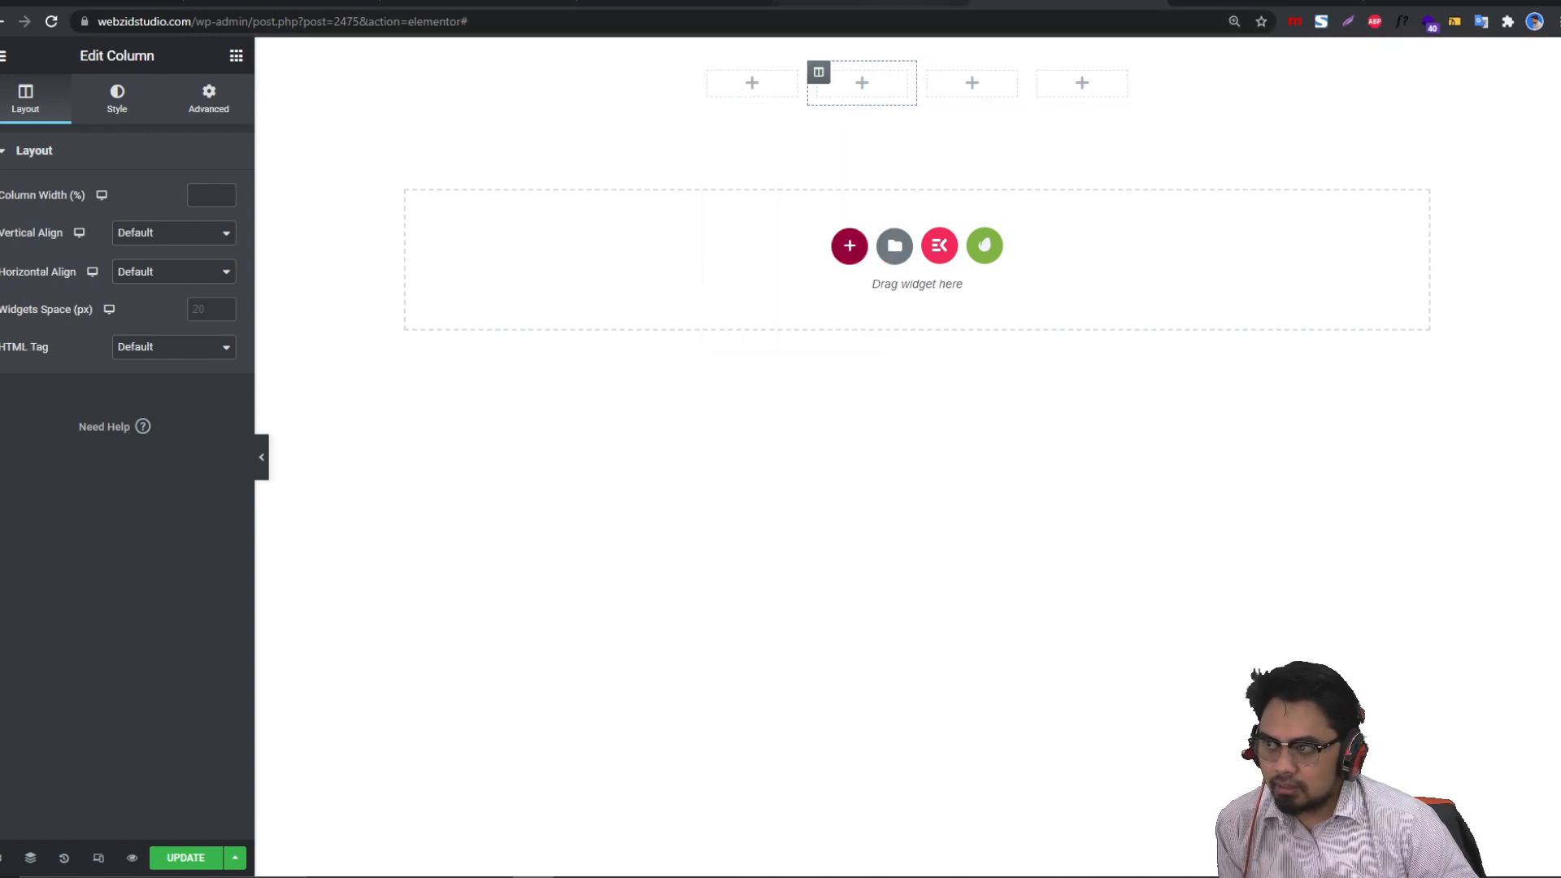
Step: Glance at the reference RSVP page in another tab and return to the Elementor editor
click(813, 5)
click(672, 4)
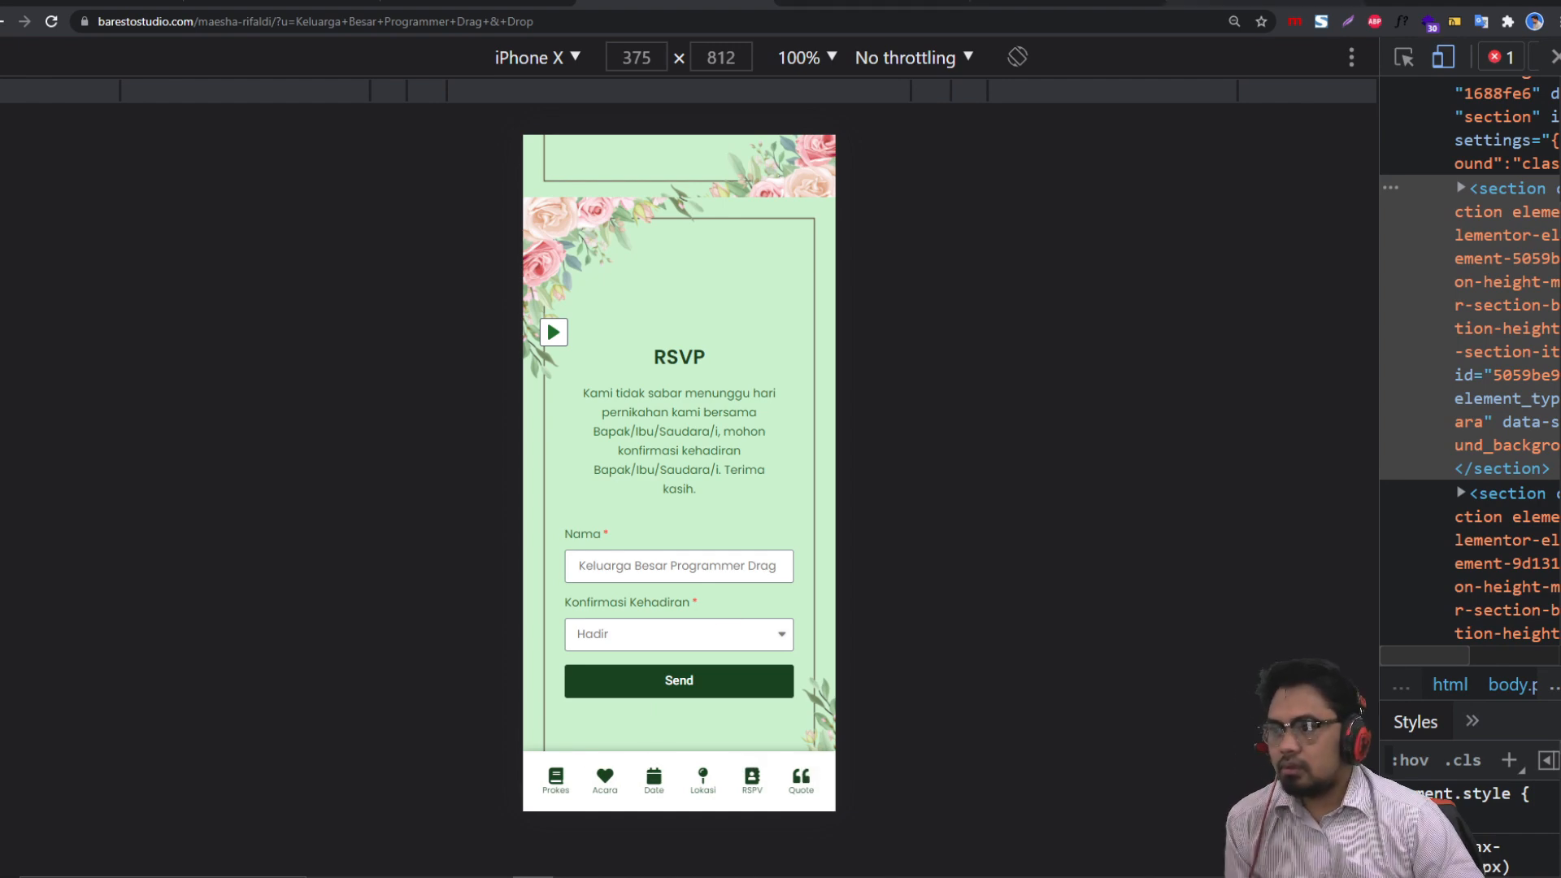
click(1094, 5)
Step: Put an Icon widget set to the 'BOOK' library icon in the first column, with a Heading beneath it
click(236, 55)
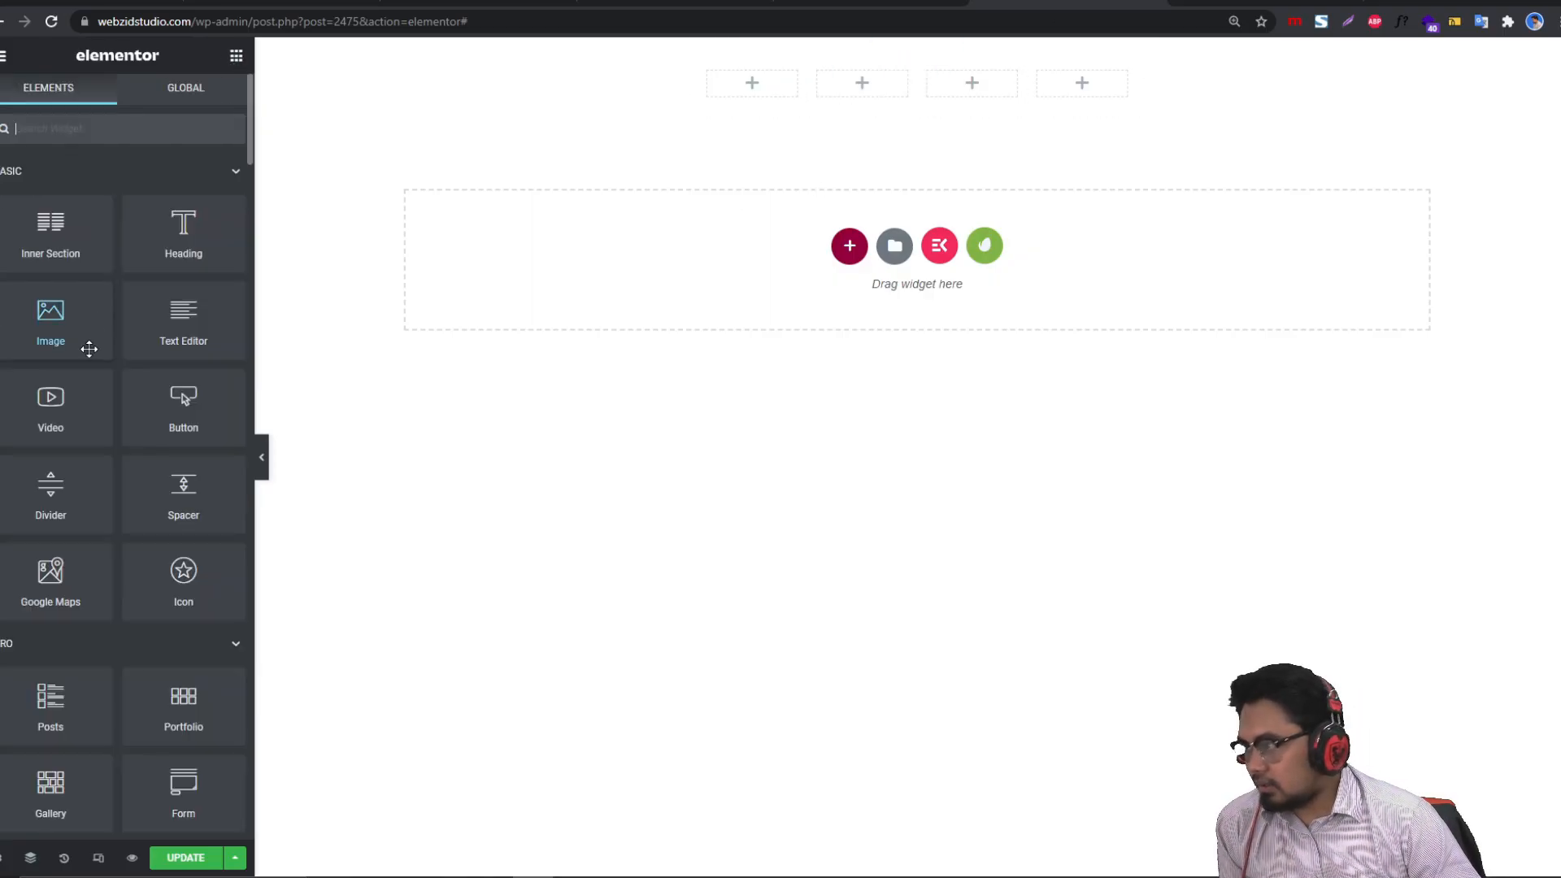
click(44, 131)
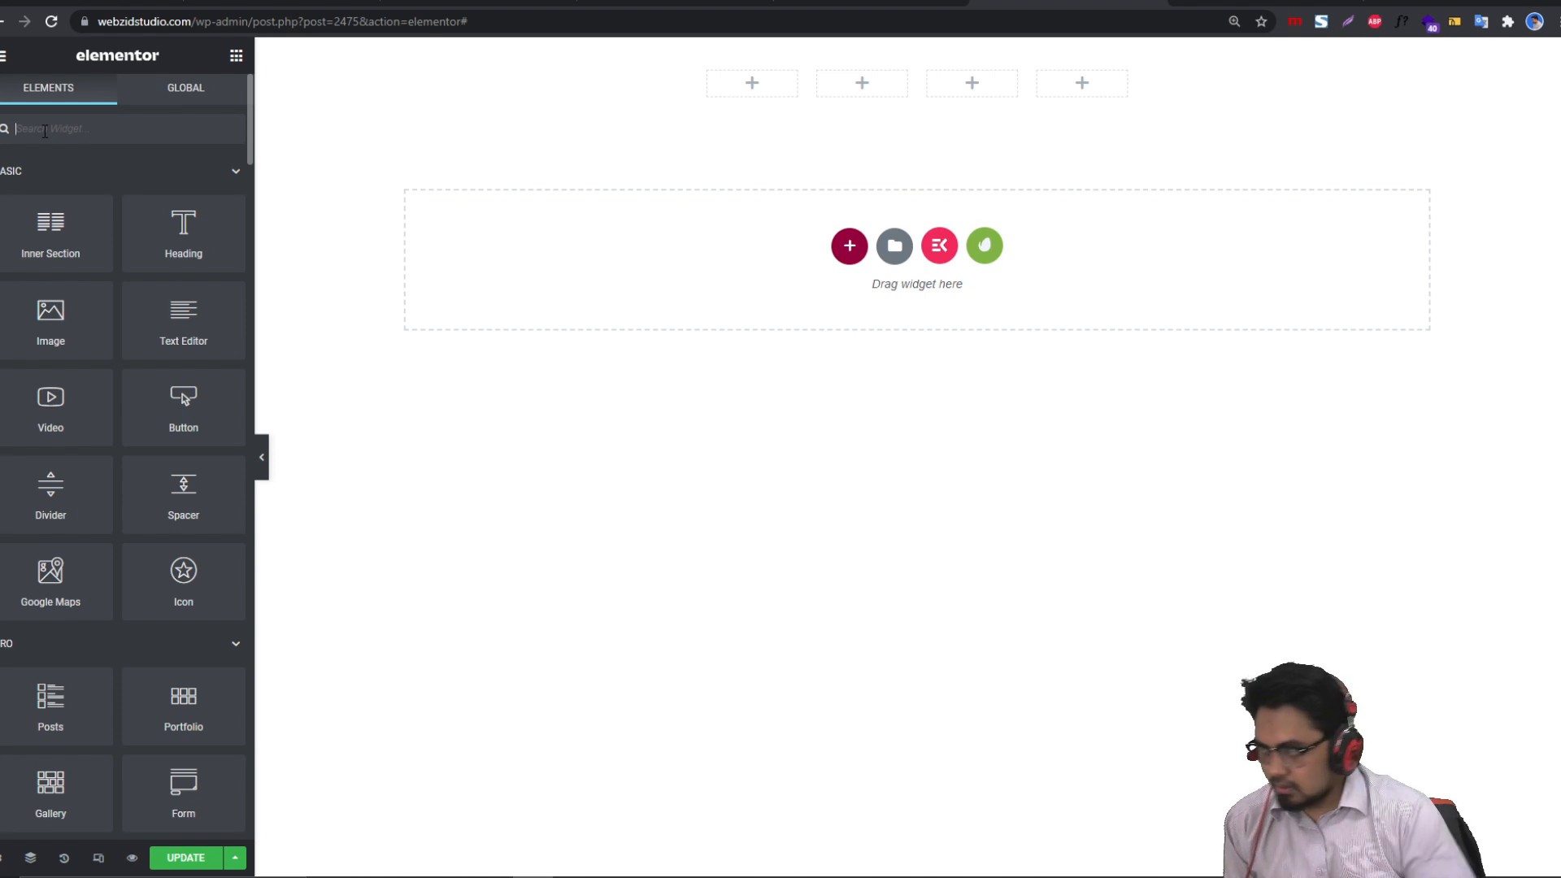
drag(163, 570, 768, 82)
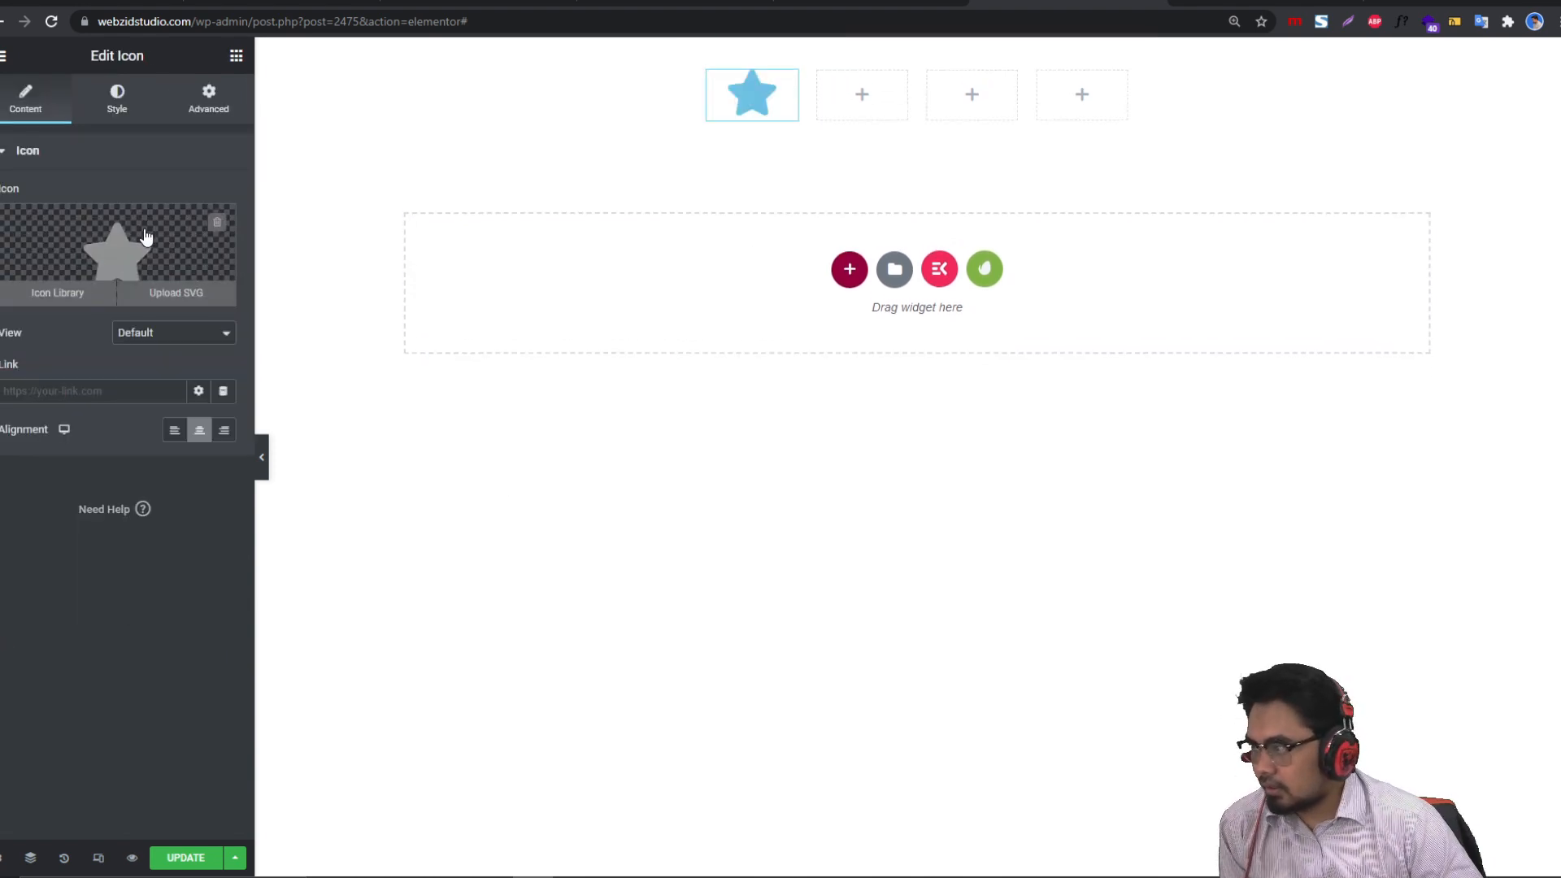
click(146, 237)
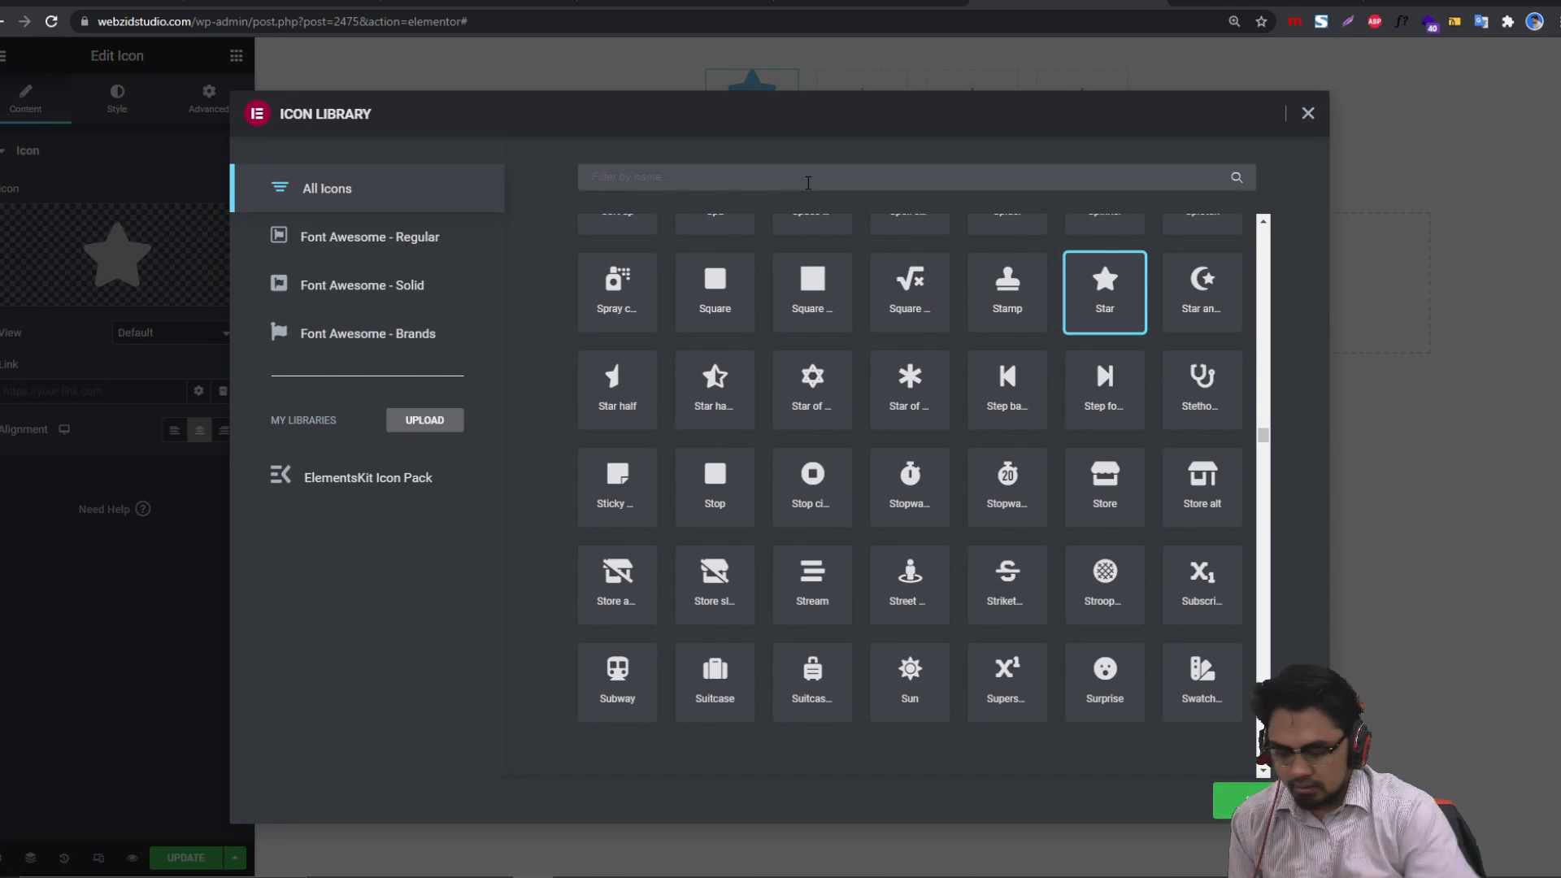
click(808, 182)
text(BOOK)
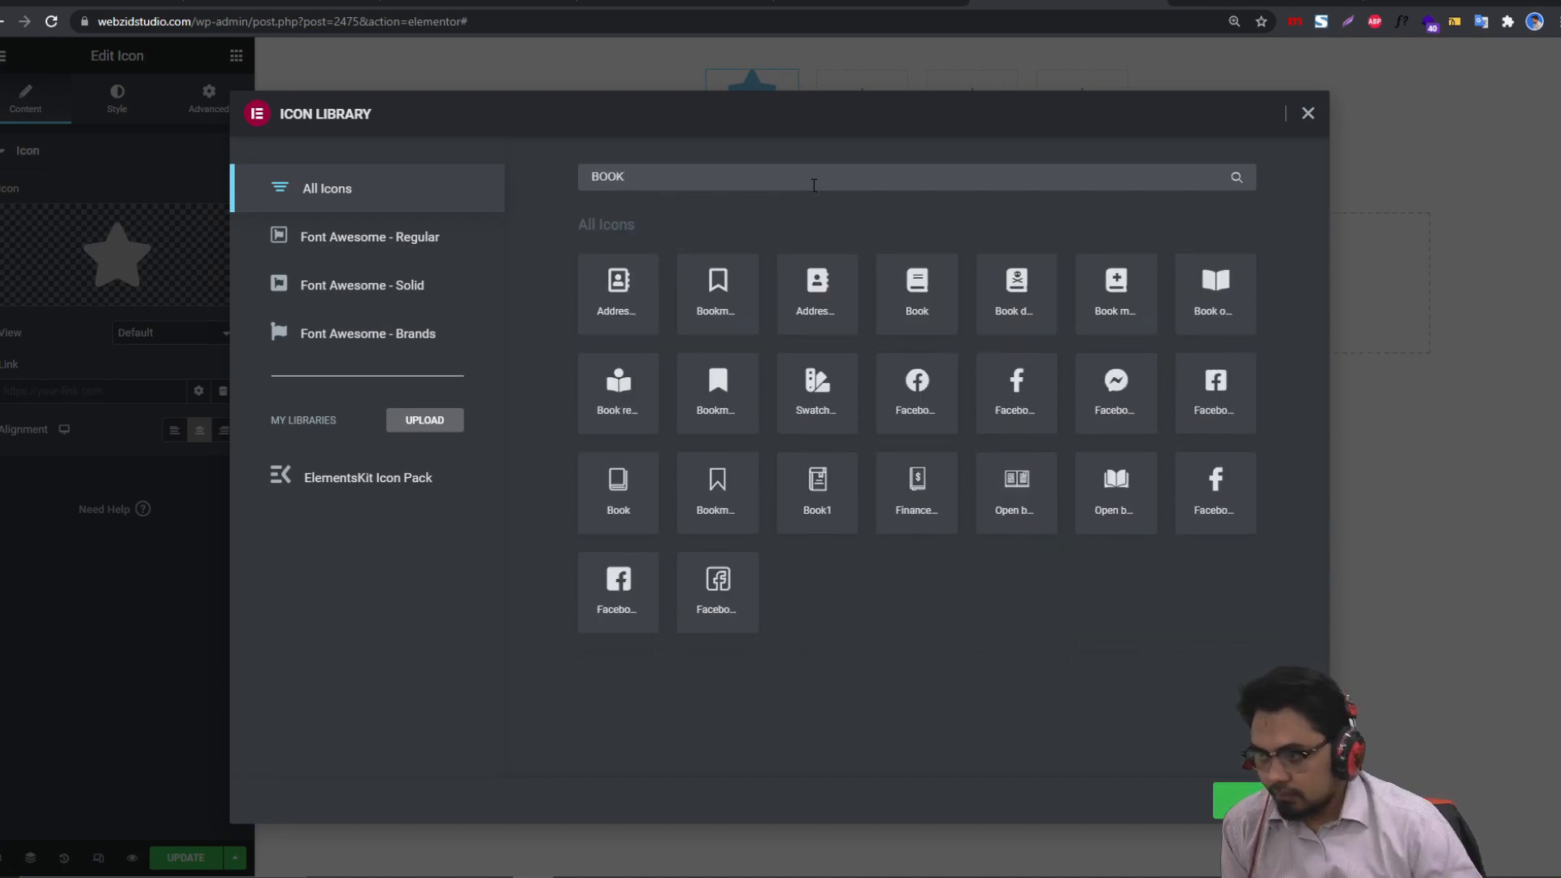
click(919, 297)
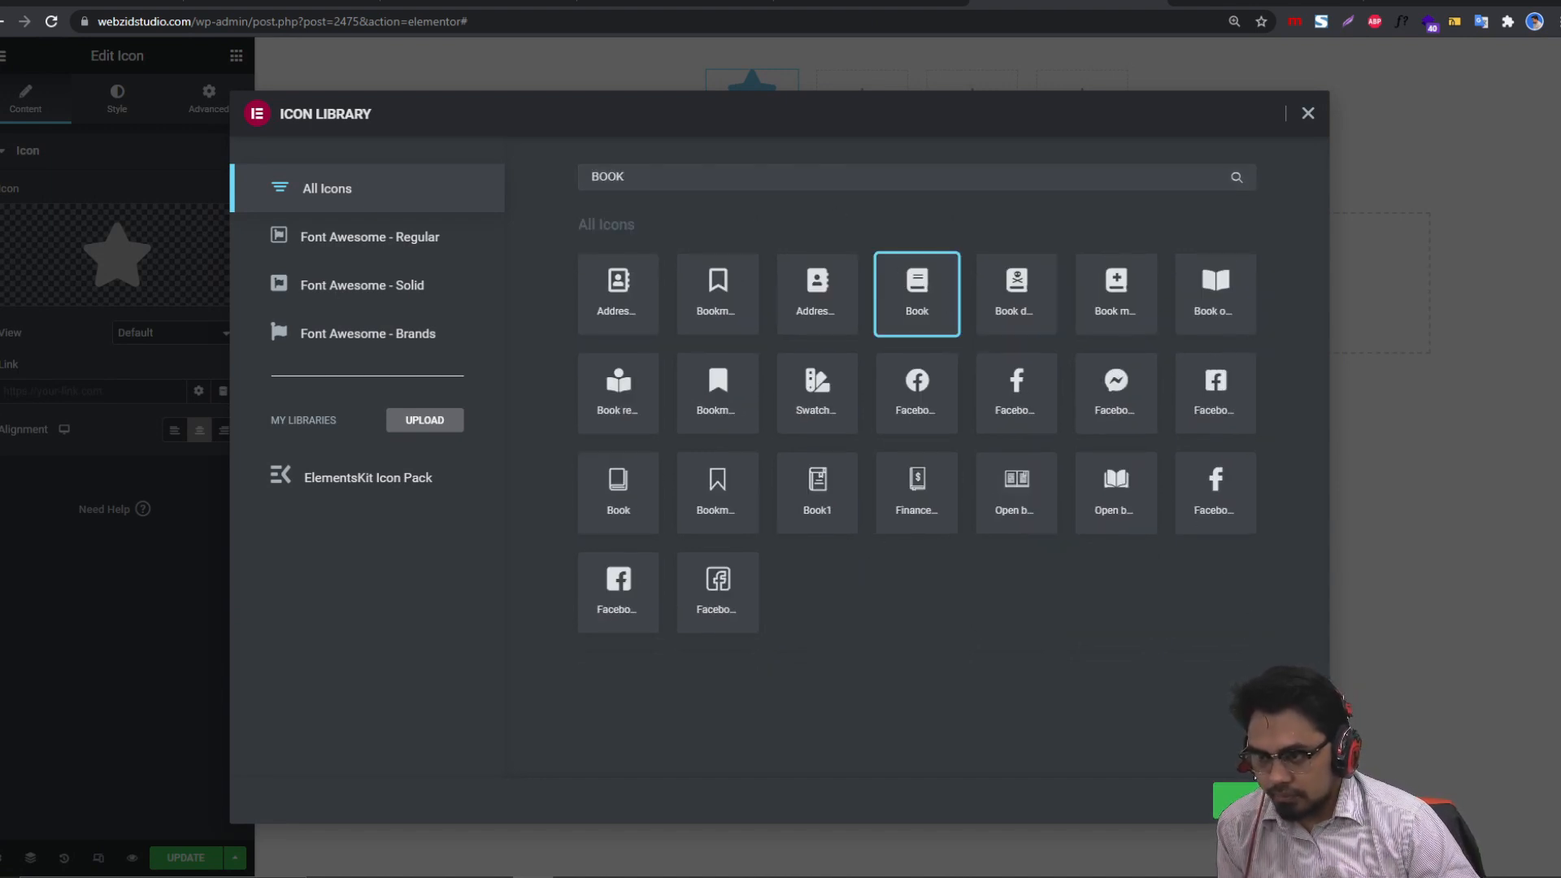
click(1244, 801)
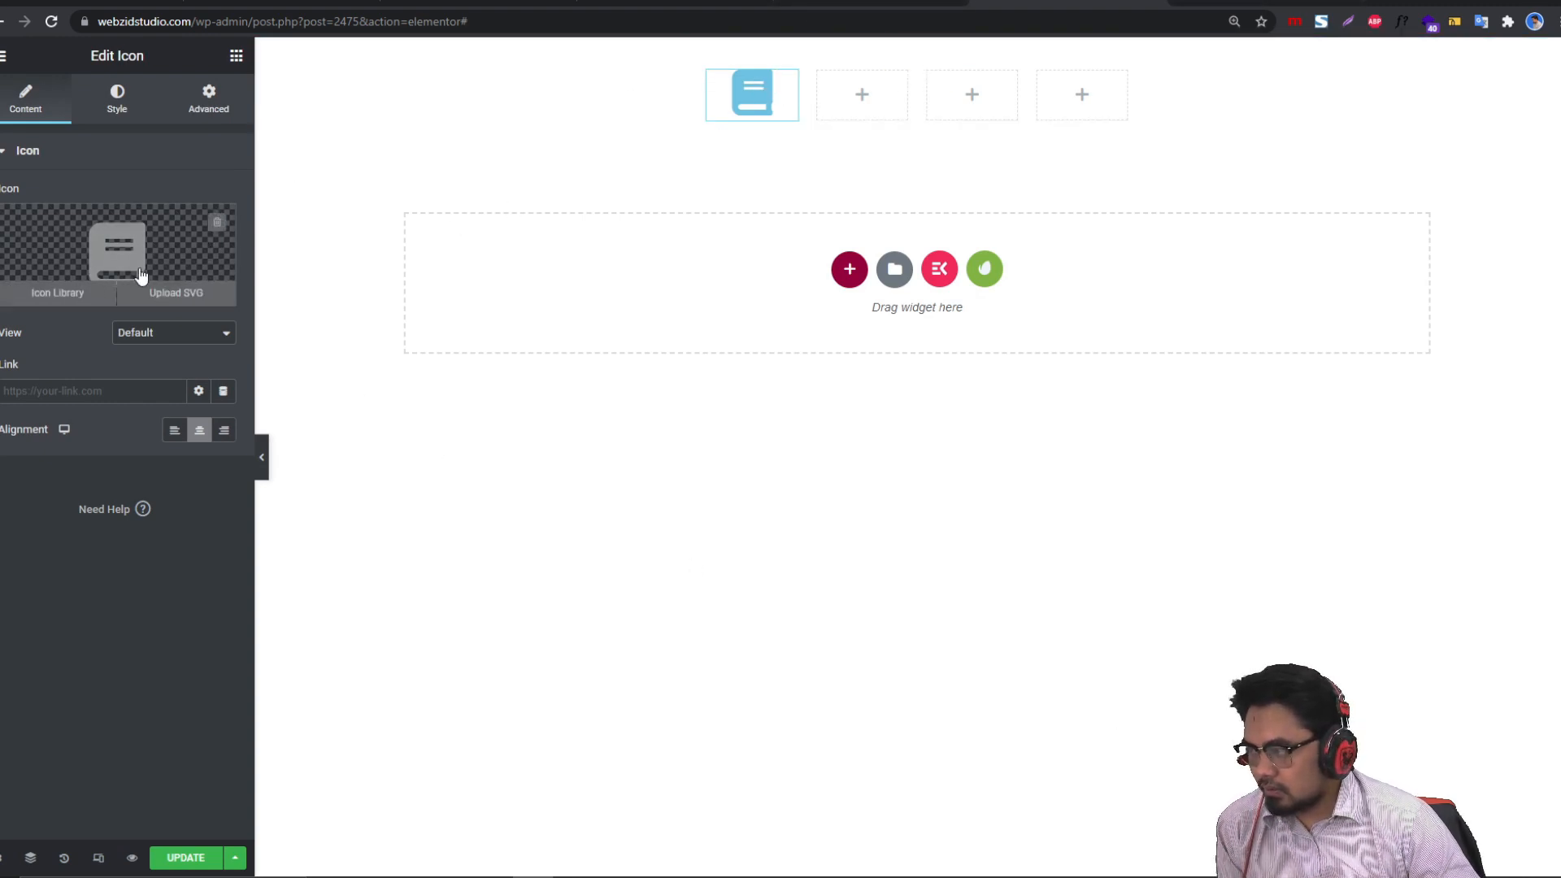
click(236, 55)
drag(183, 232, 761, 102)
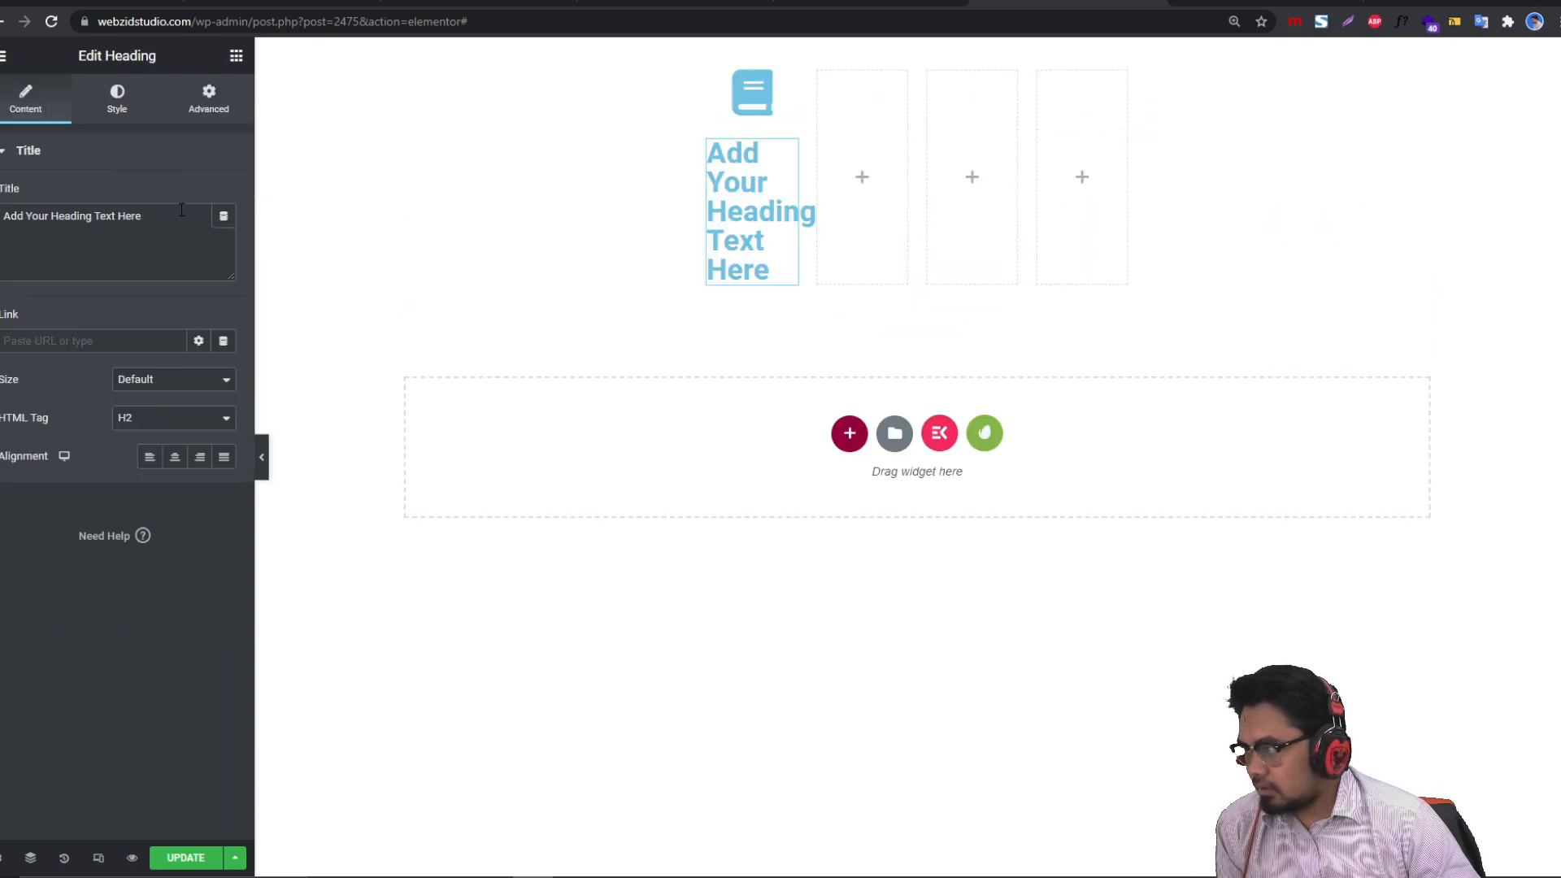
Step: Retype the heading's Title text so the label under the book icon reads Prokes
text(booK)
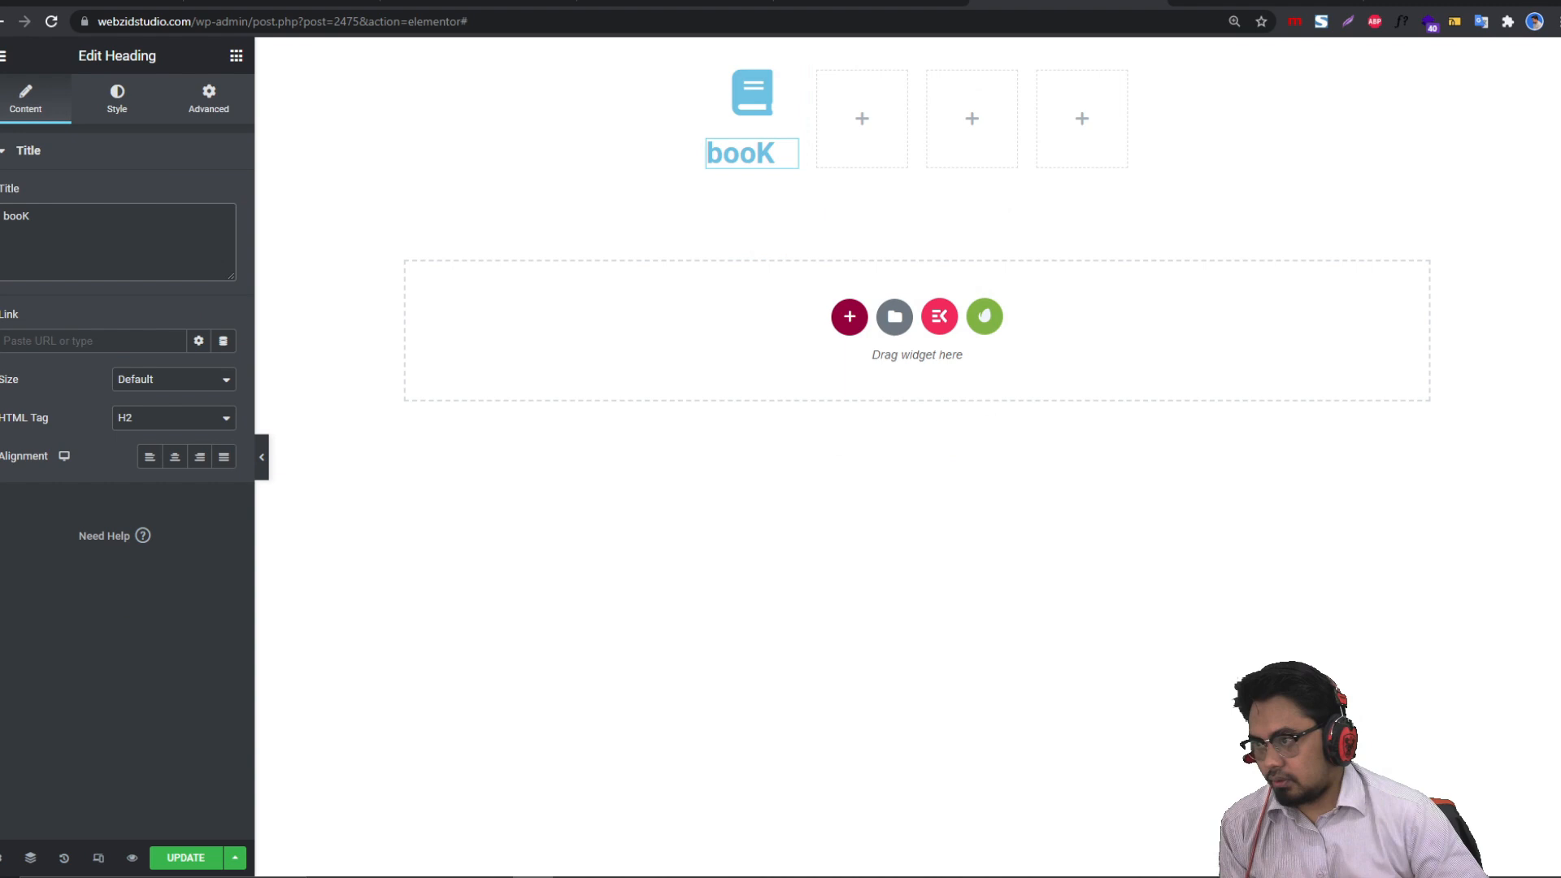
key(BackSpace)
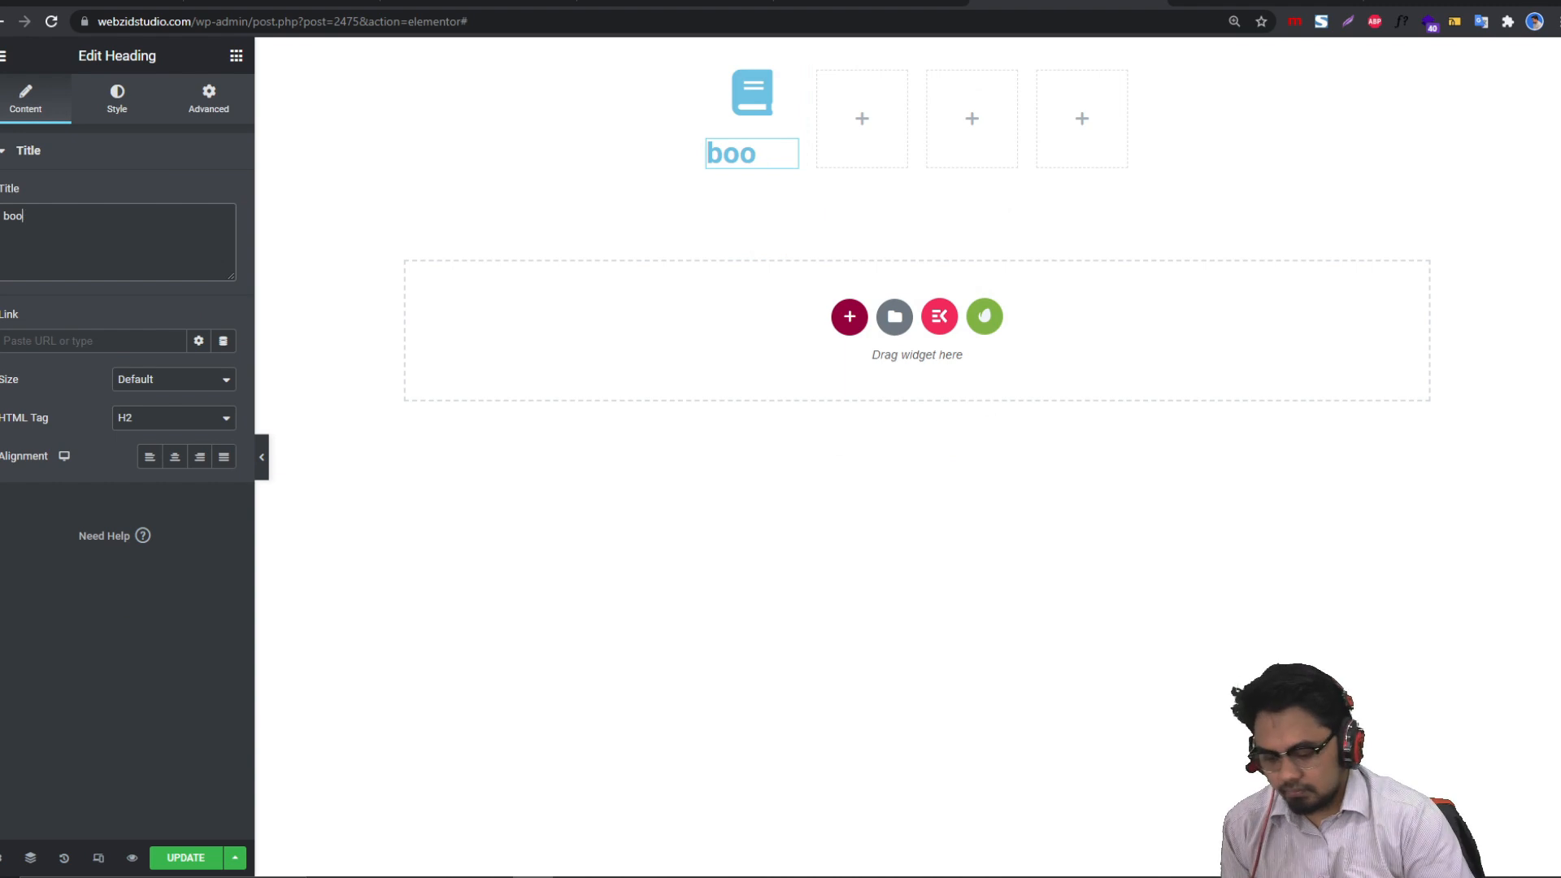
text(K)
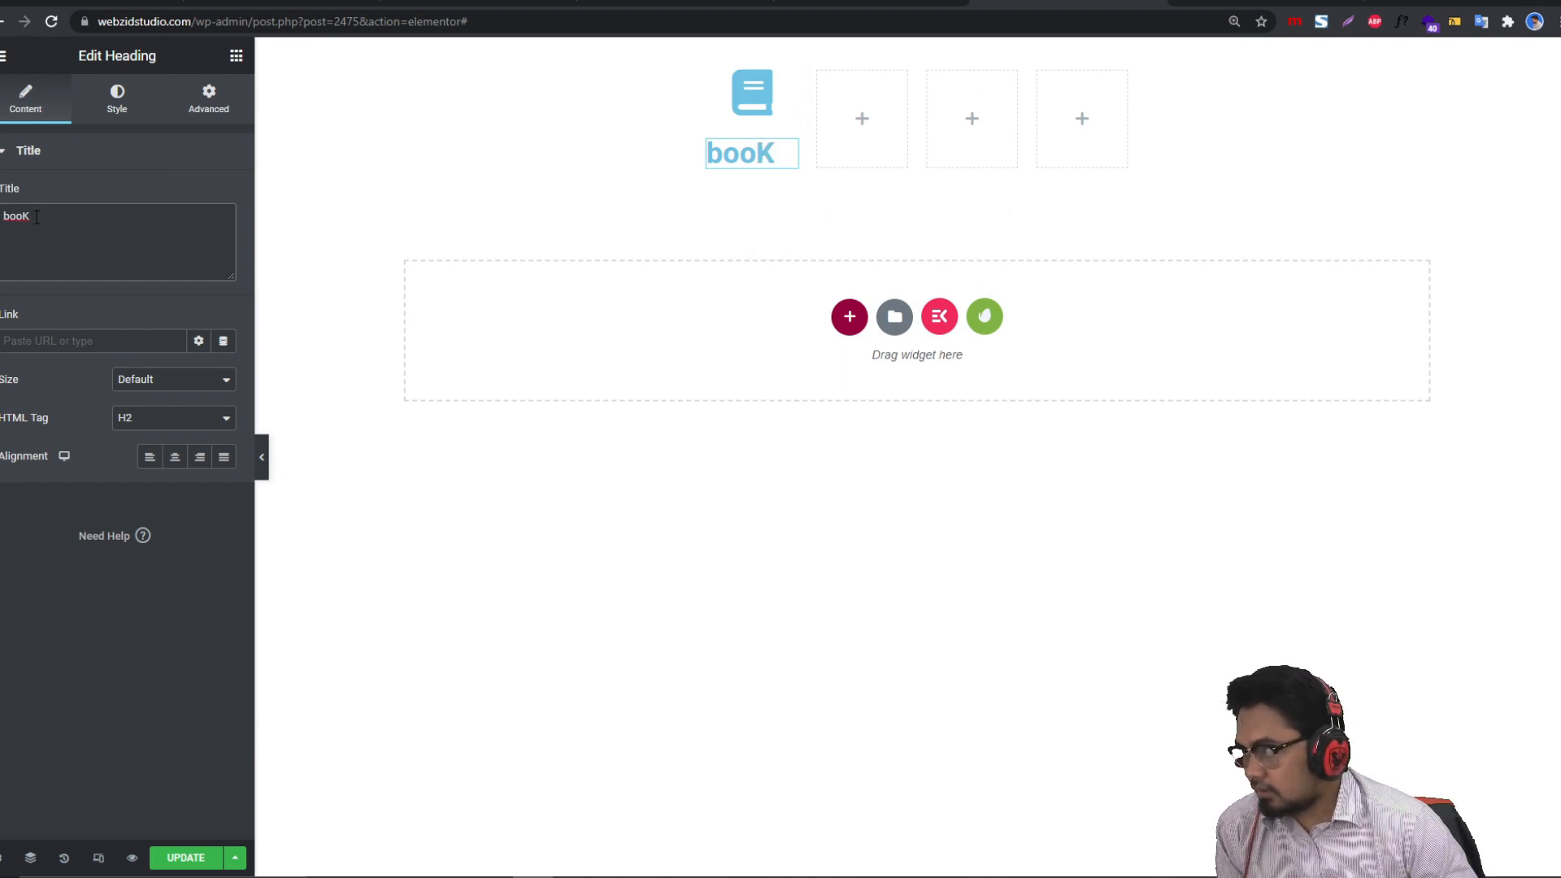
drag(36, 218, 3, 217)
text(BO=)
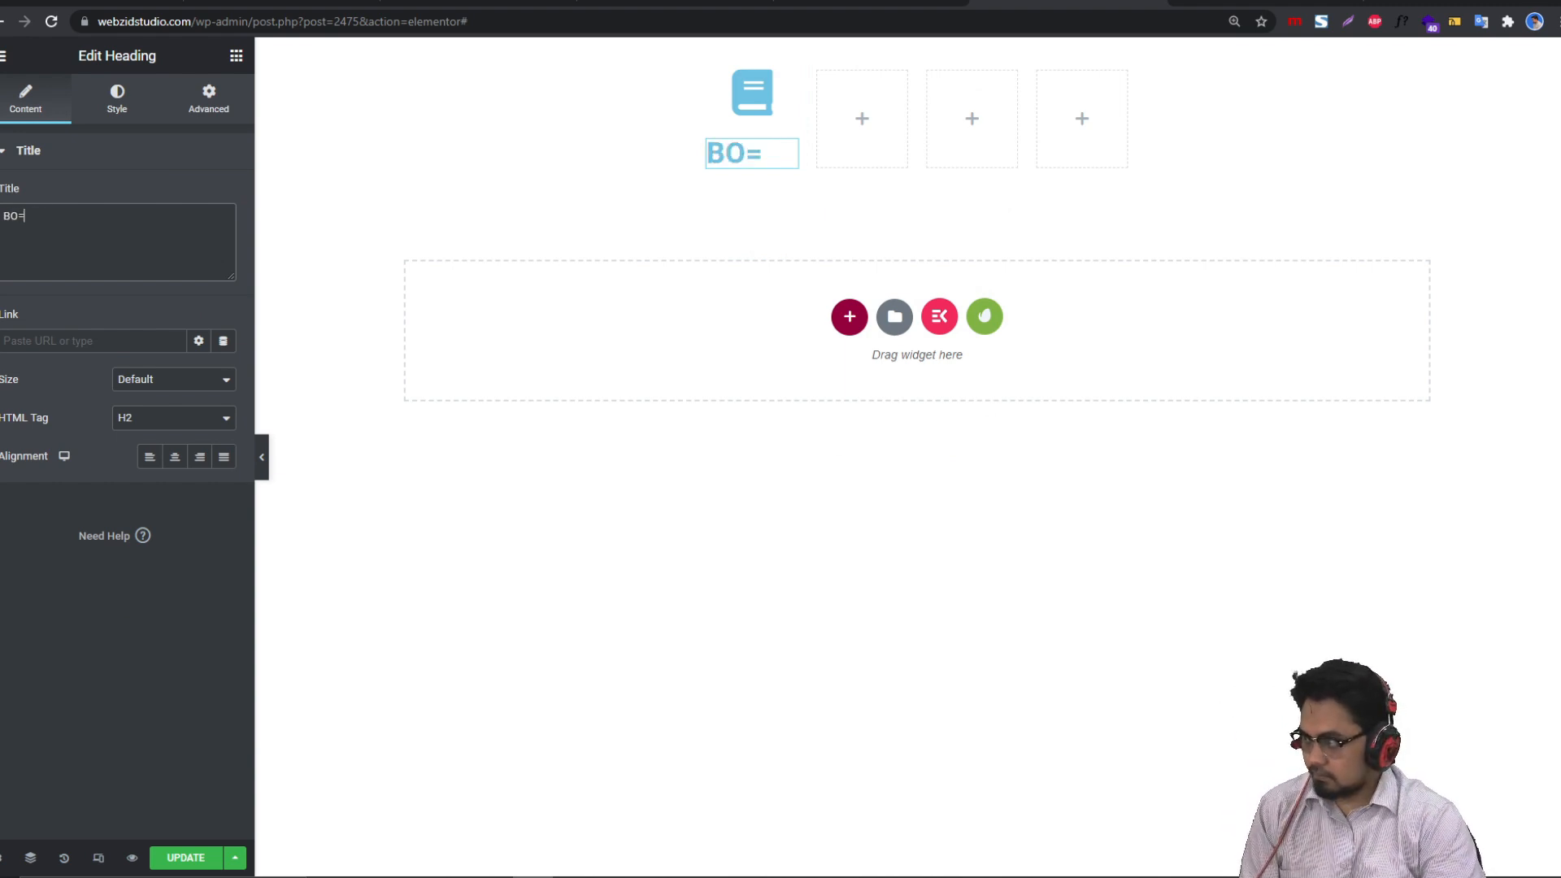
key(BackSpace)
text(ook)
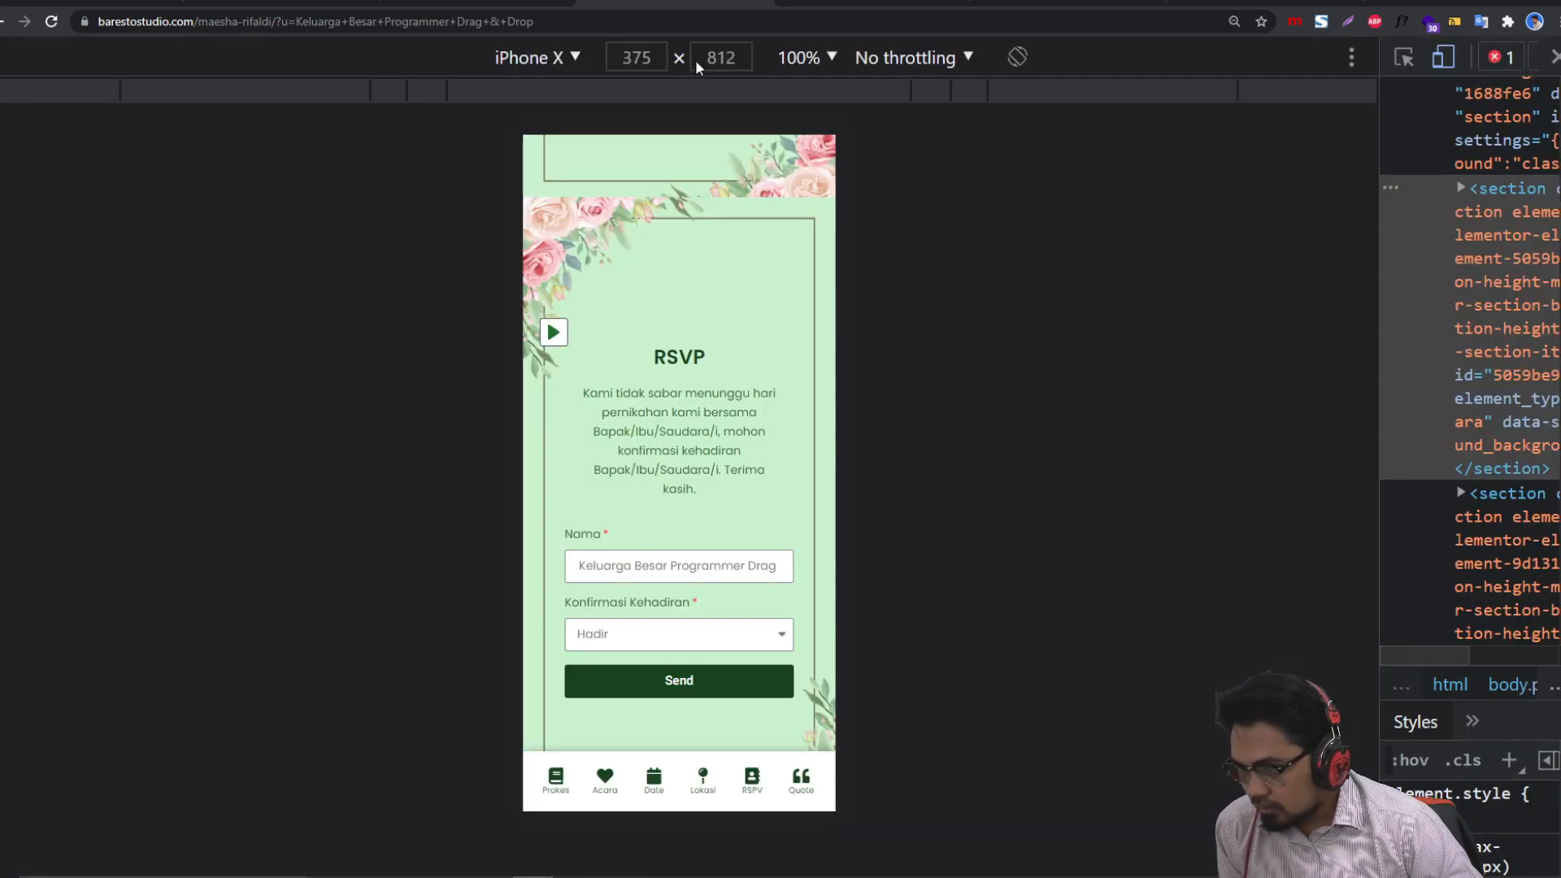
click(1028, 2)
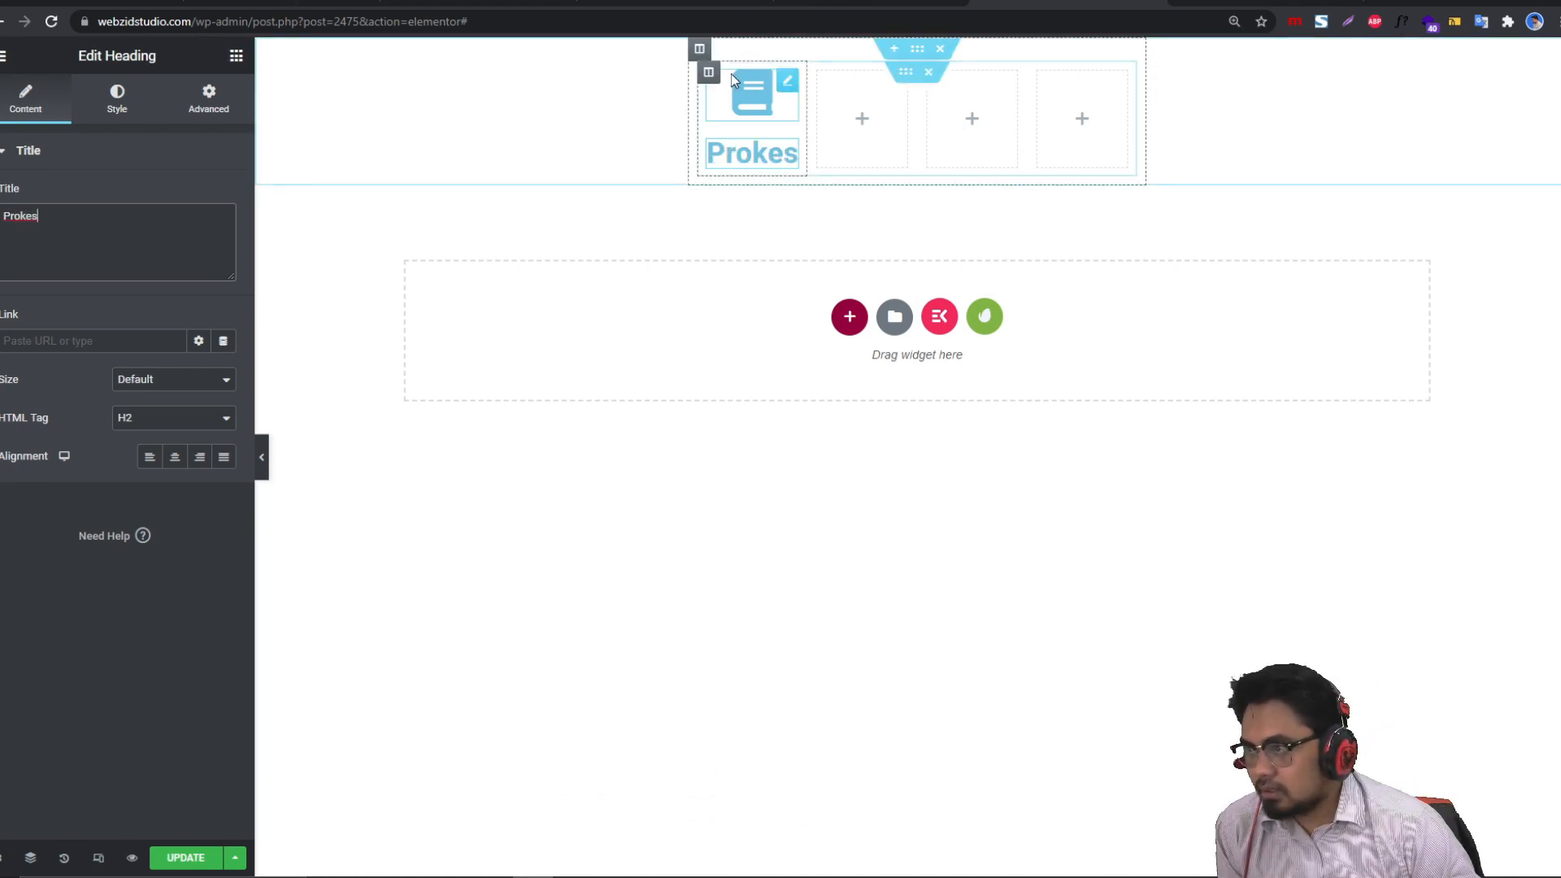
click(755, 96)
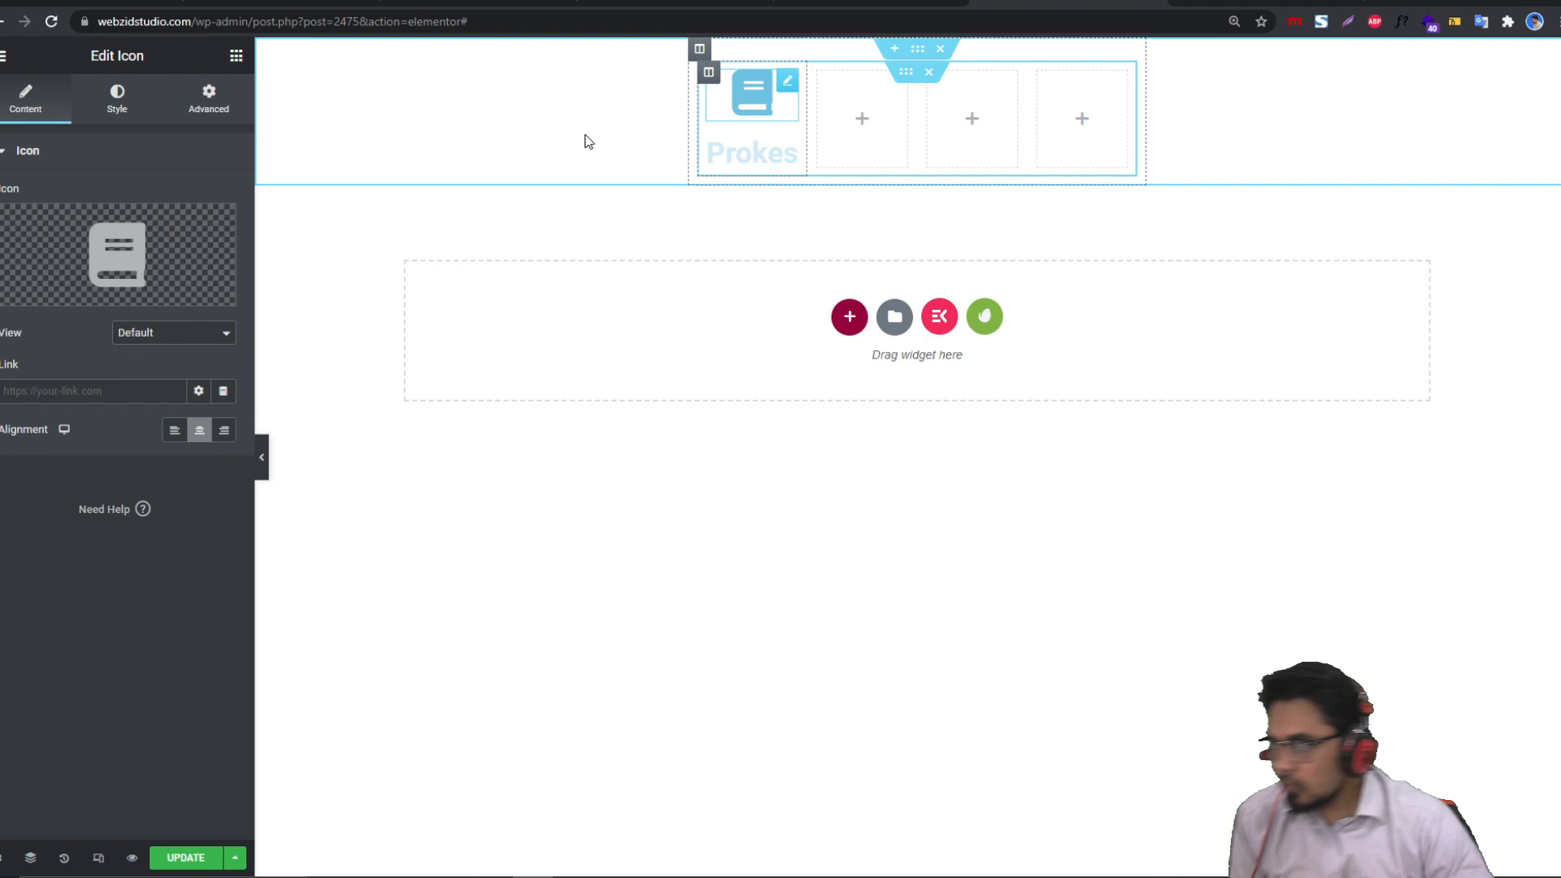
Step: Set the book icon's primary colour to green
click(122, 106)
click(223, 234)
mouse_move(106, 472)
mouse_down()
mouse_move(154, 469)
mouse_move(81, 468)
mouse_up()
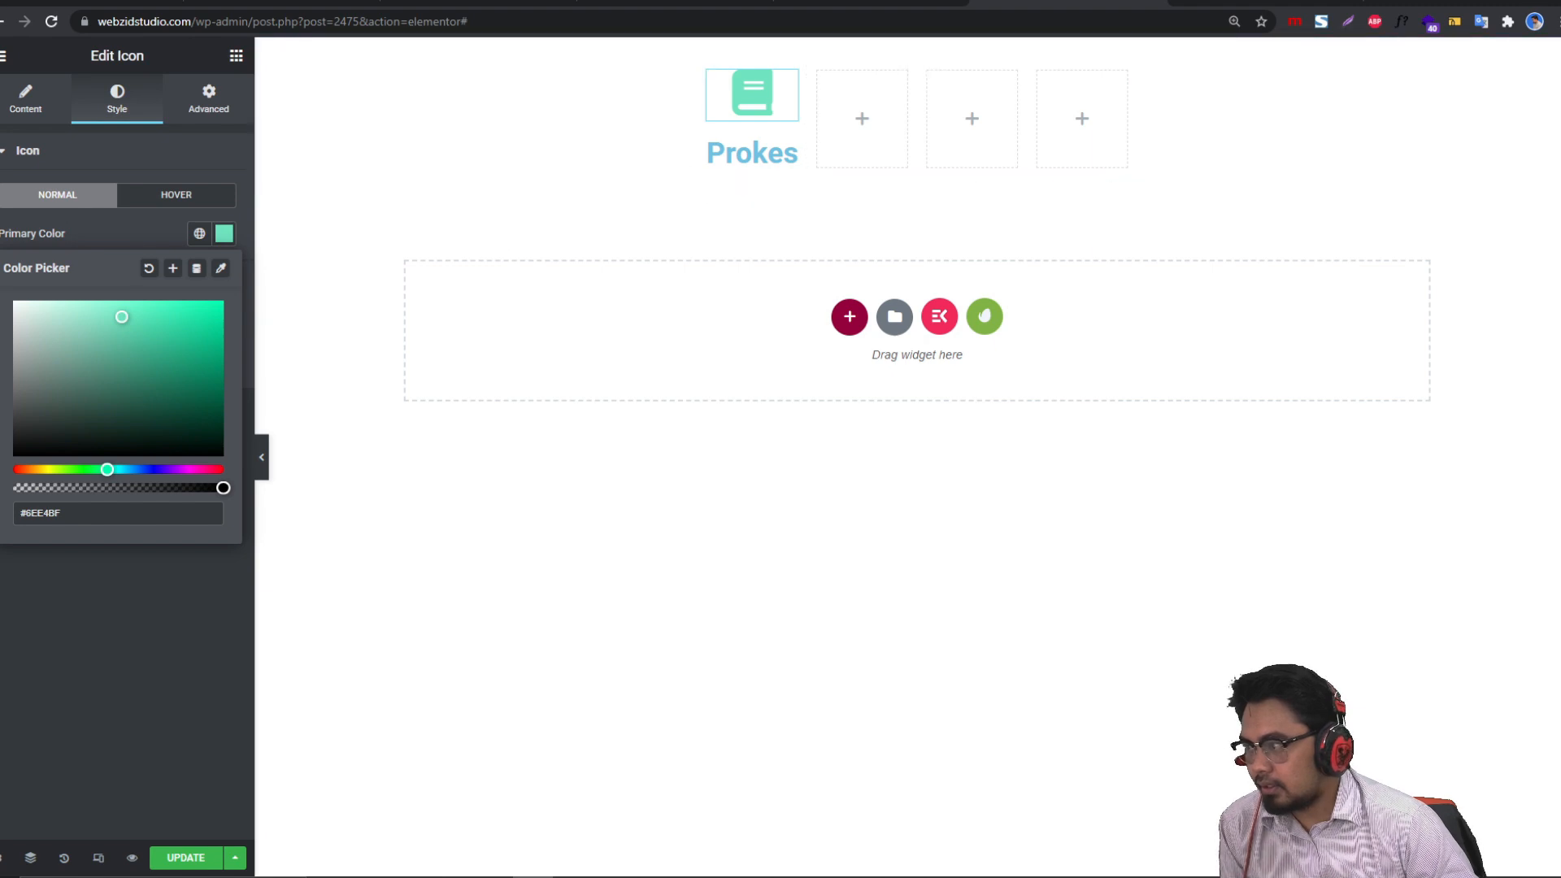
Step: Set the Prokes heading's text colour to #6EE4BF
click(756, 153)
click(117, 99)
click(220, 197)
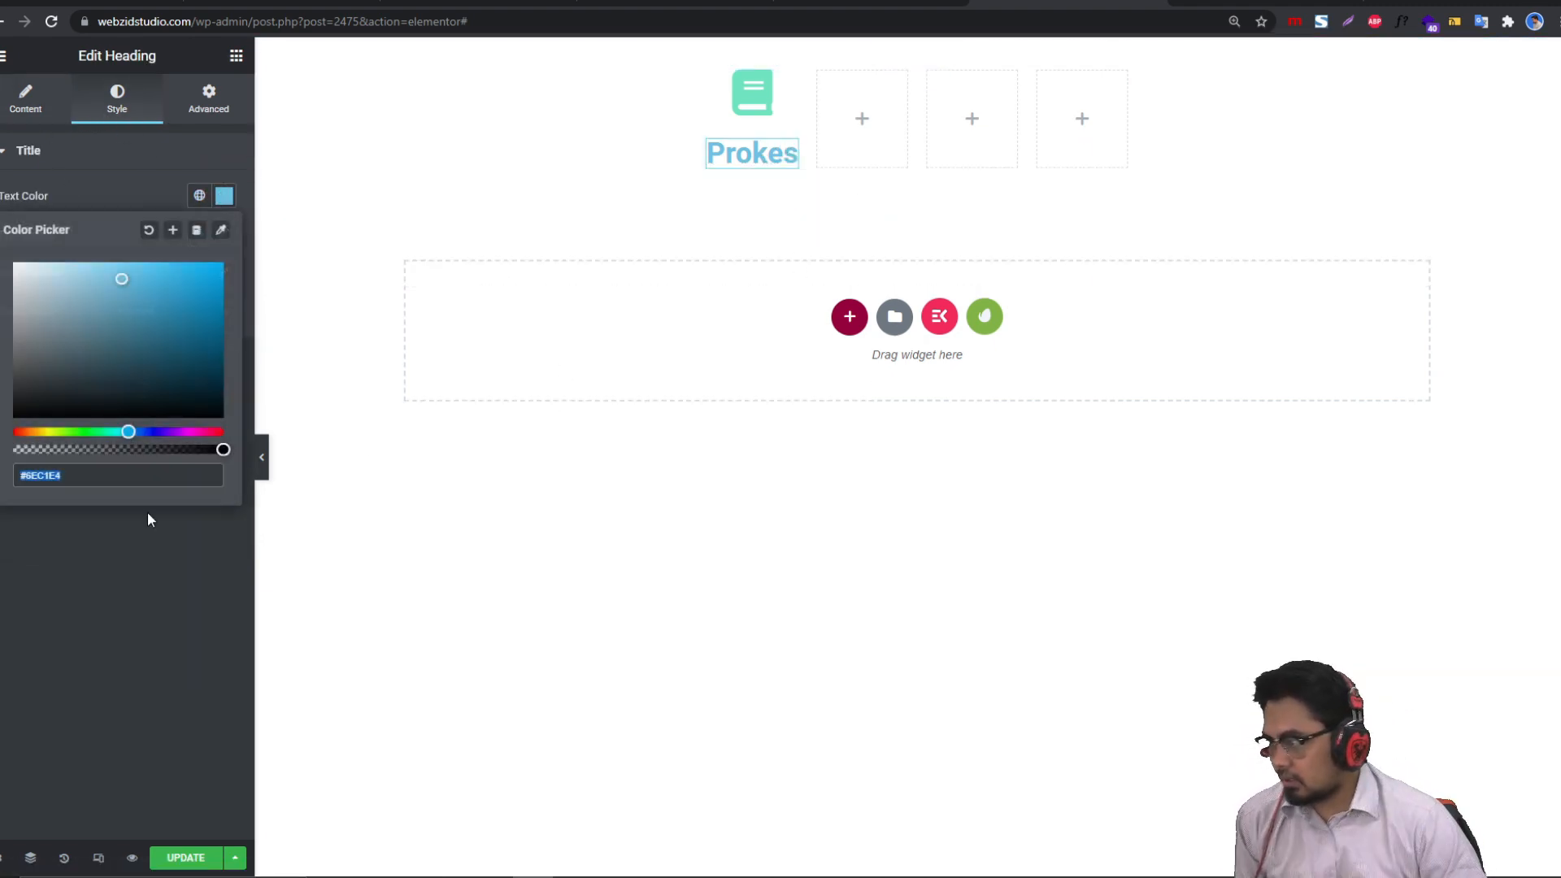
text(#6EE4BF)
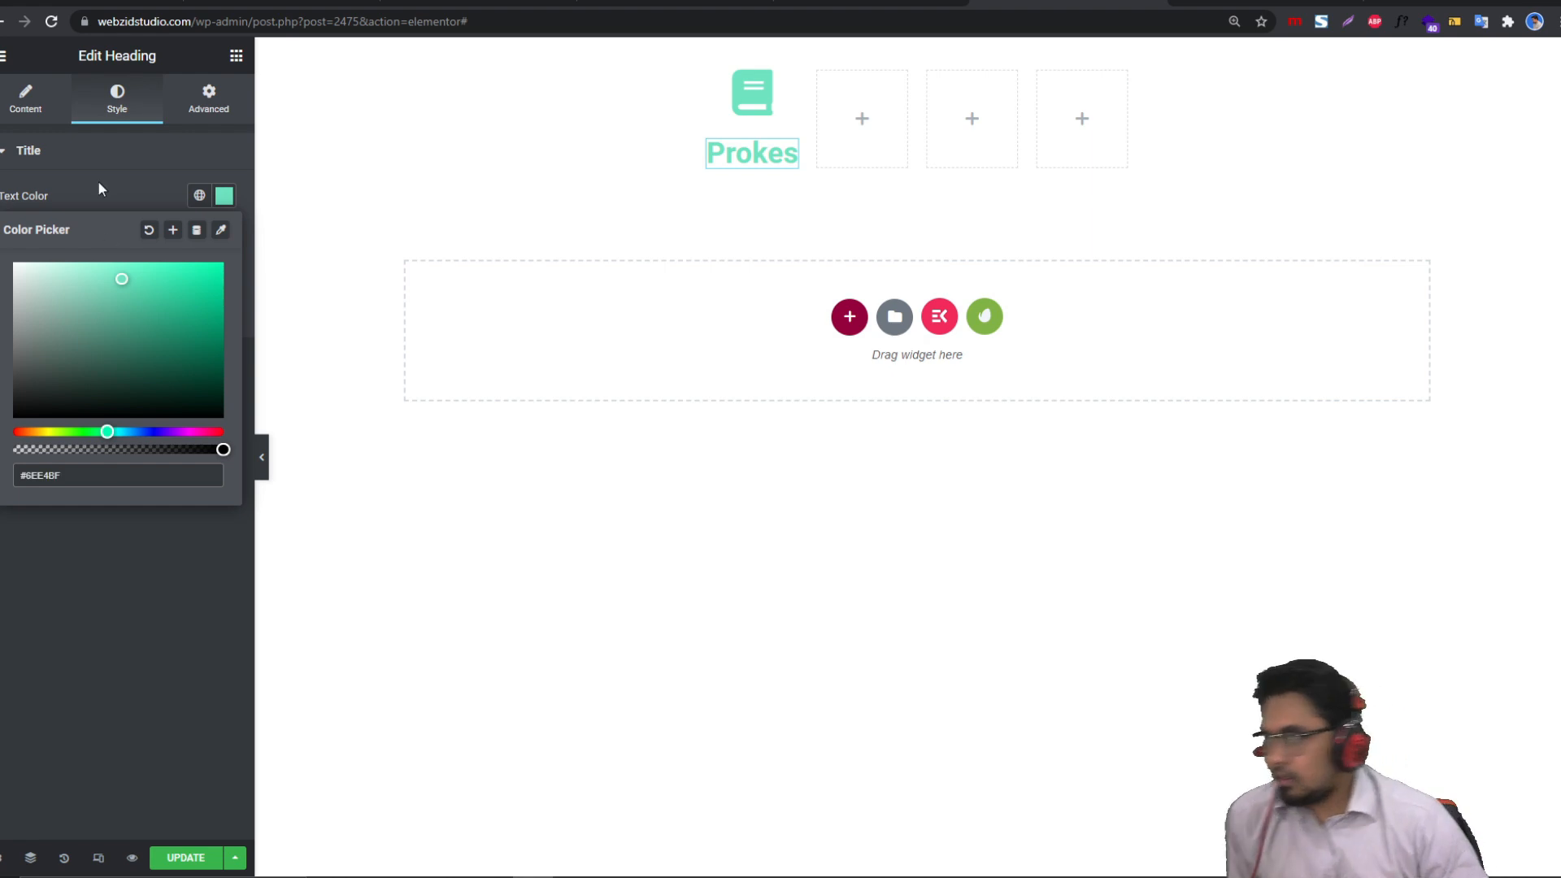
click(209, 100)
click(38, 94)
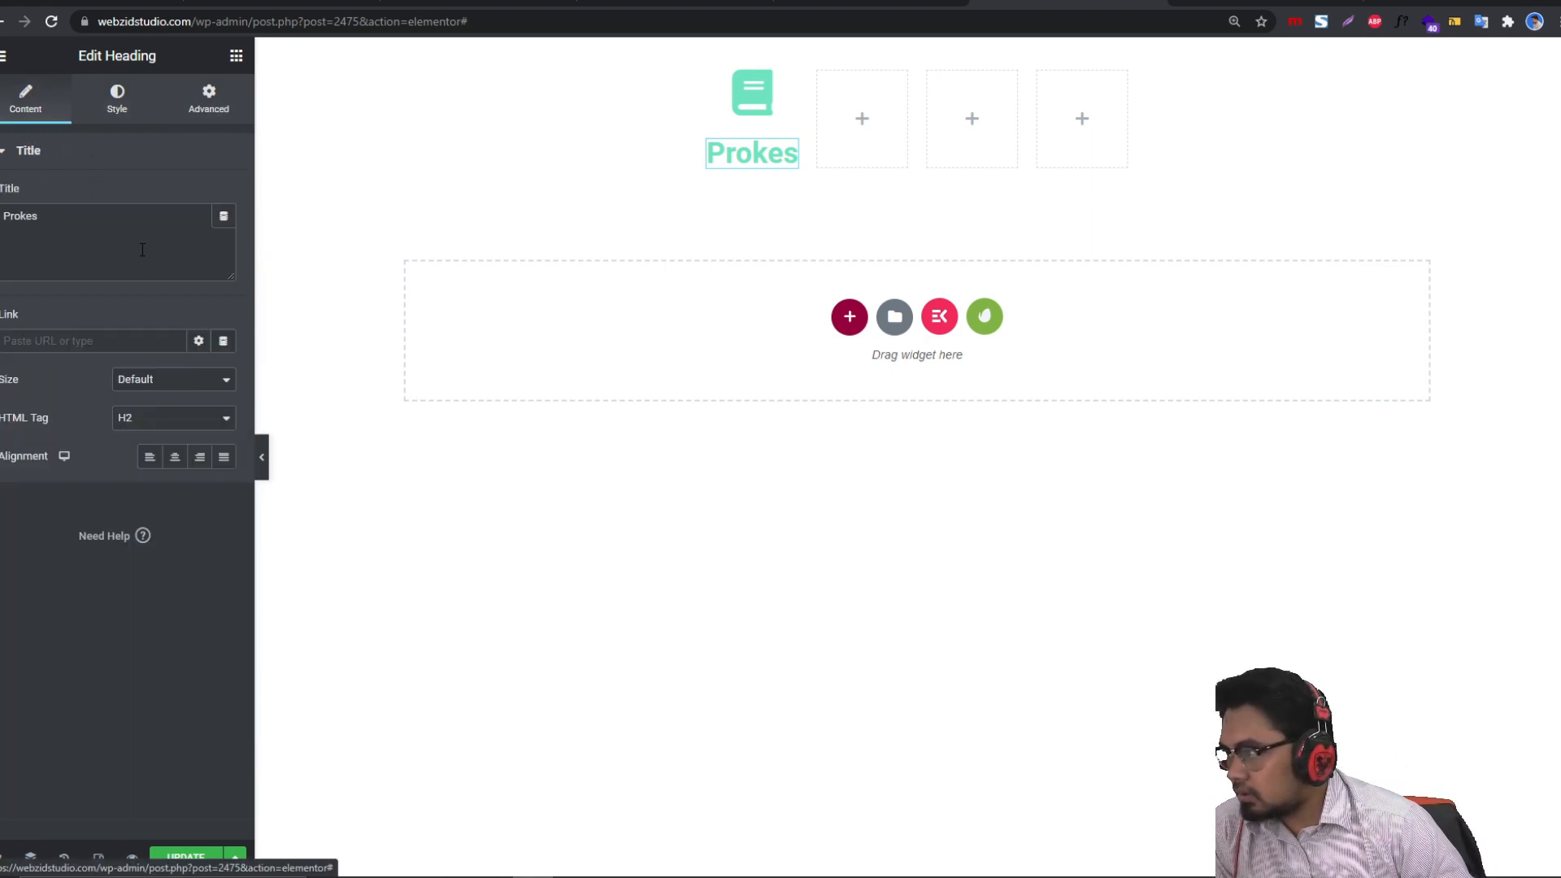
Step: Give the heading typography a 17 px size and weight 400
click(756, 152)
click(117, 99)
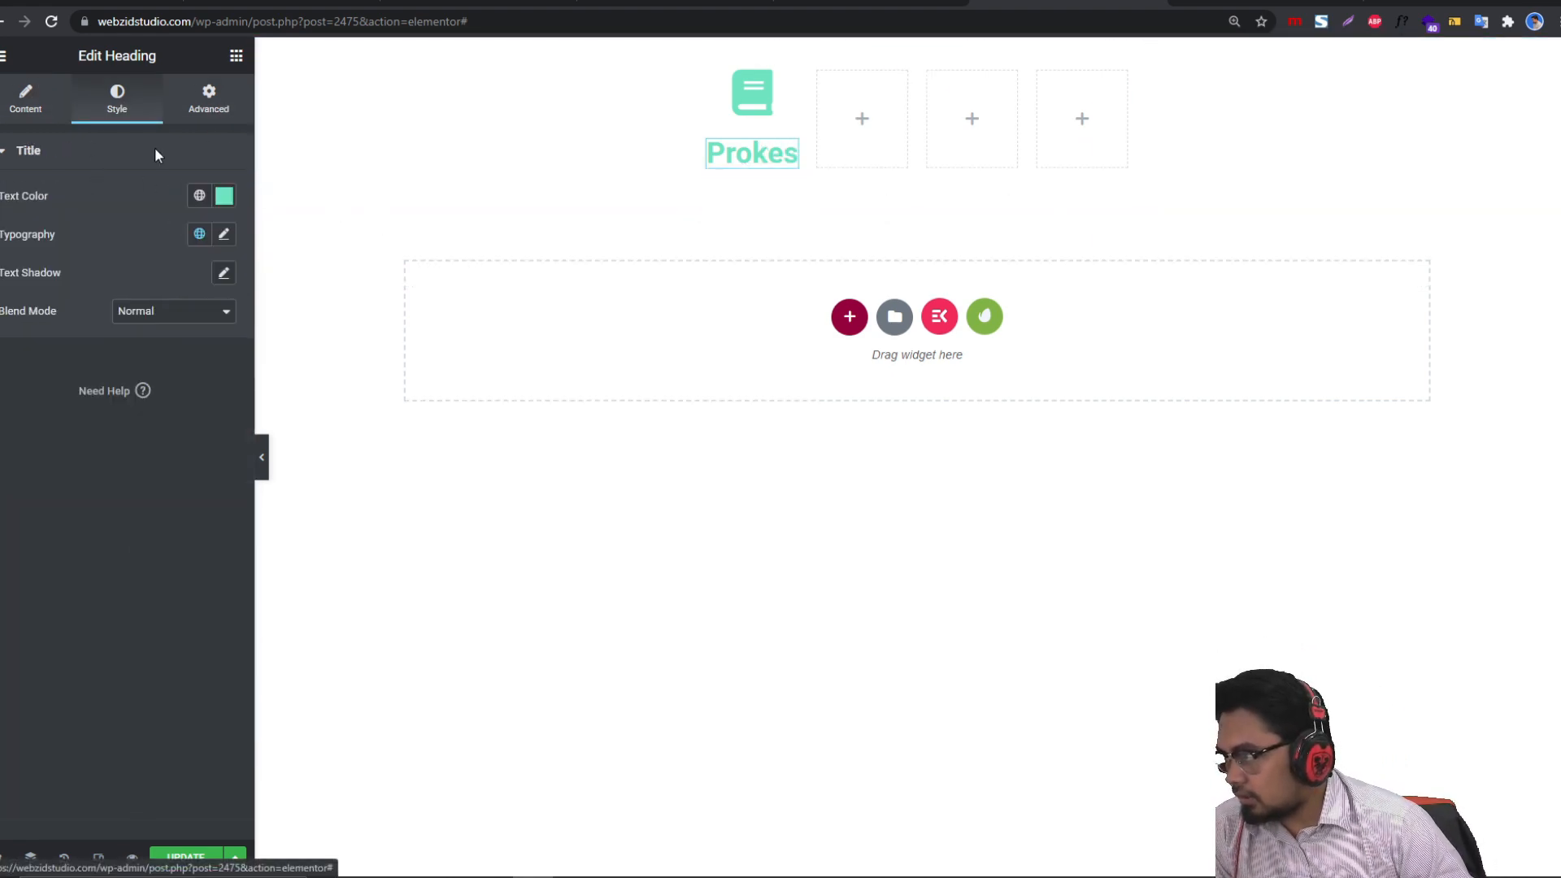
click(225, 235)
click(162, 413)
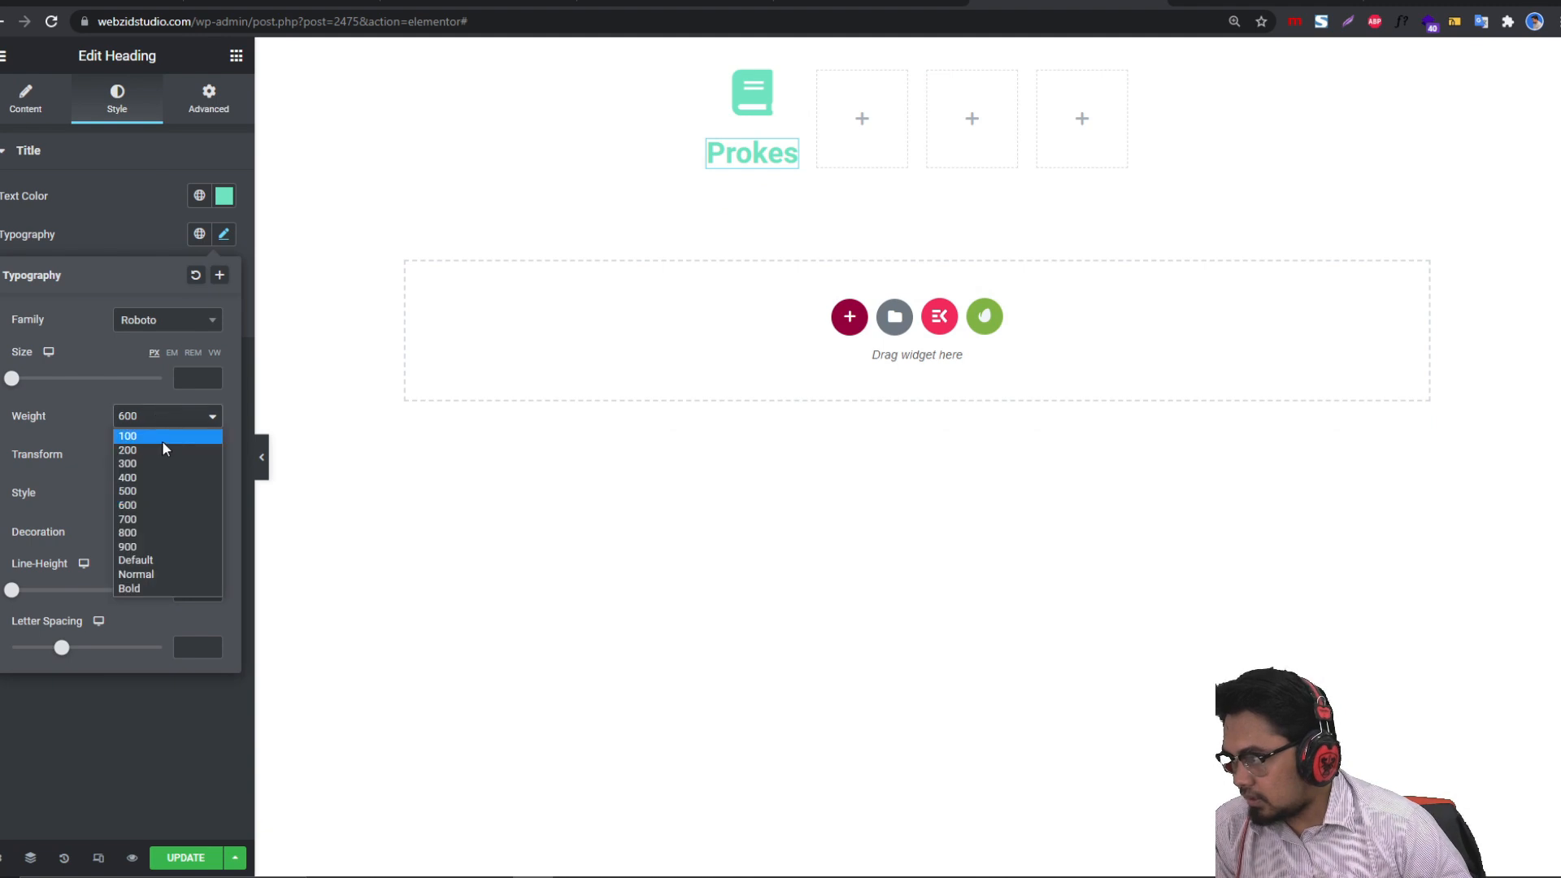
click(158, 461)
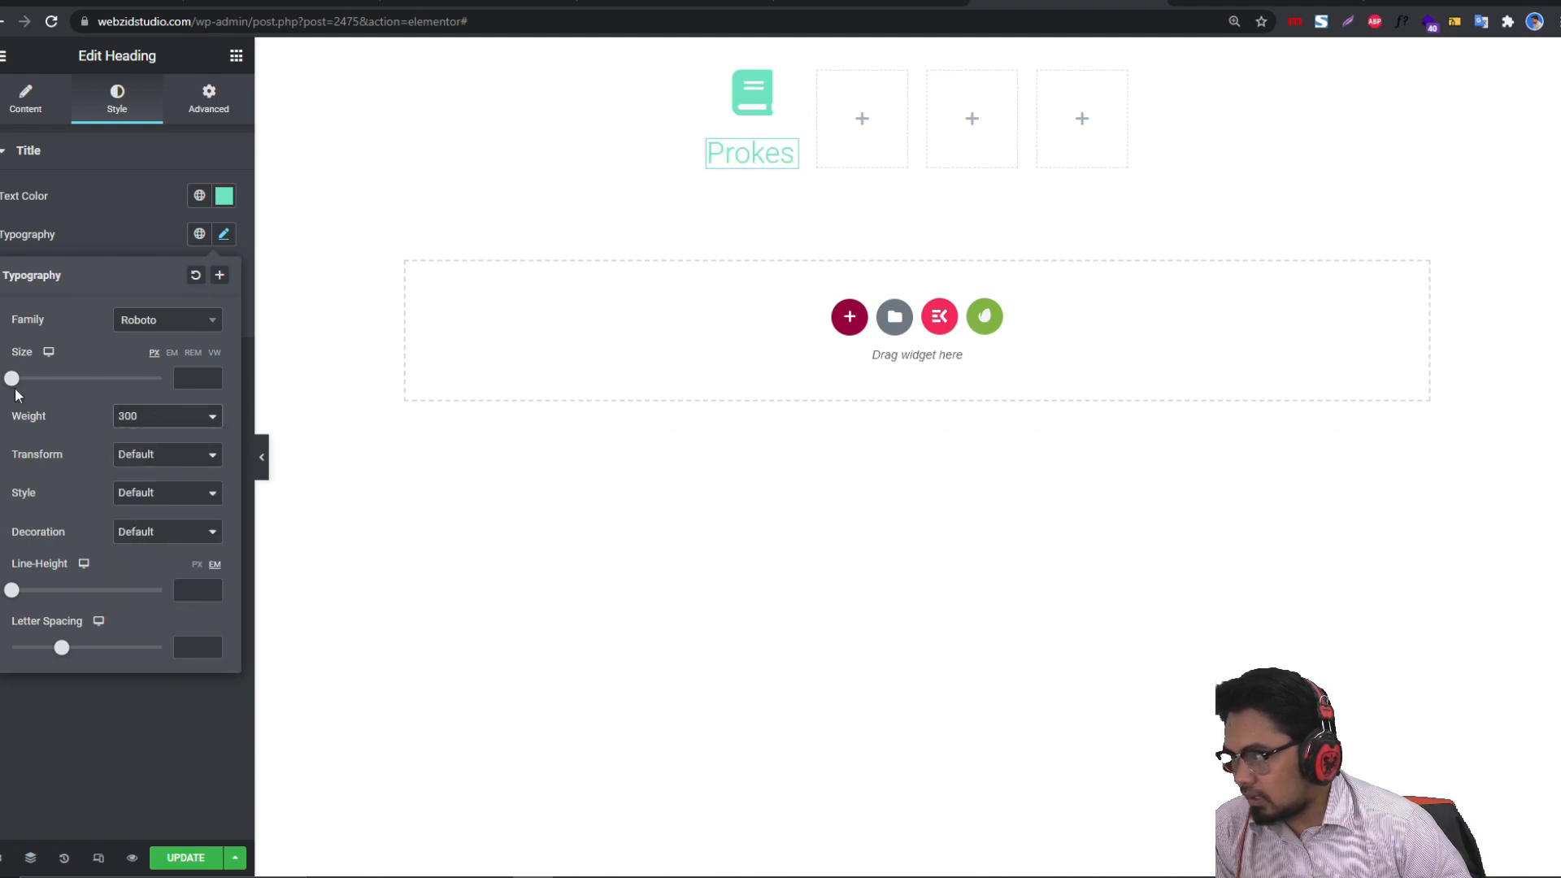
drag(11, 378, 20, 379)
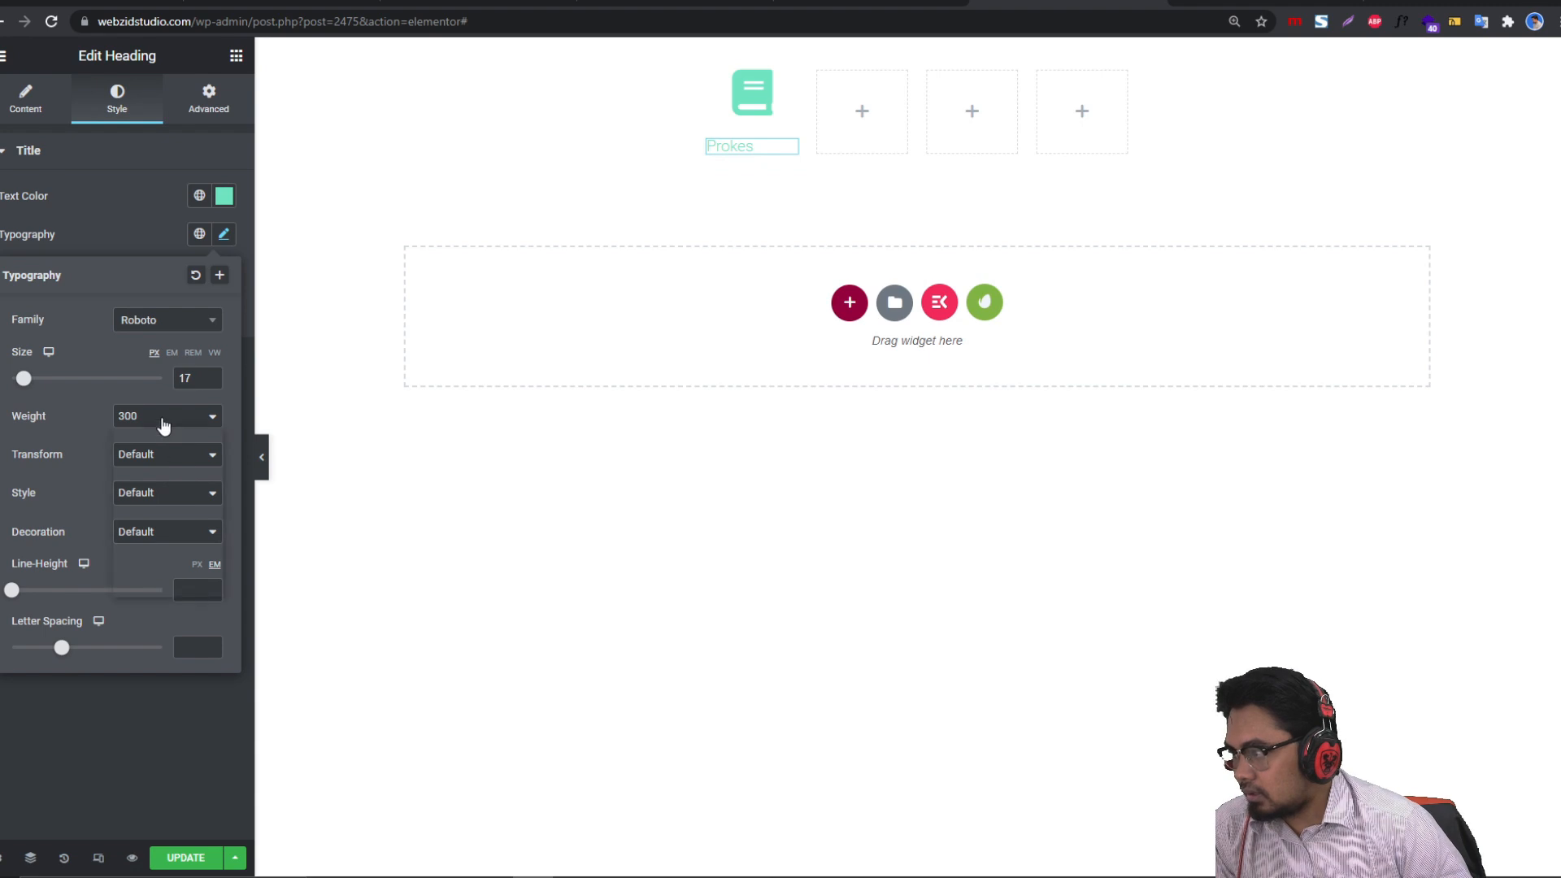
click(163, 462)
click(35, 98)
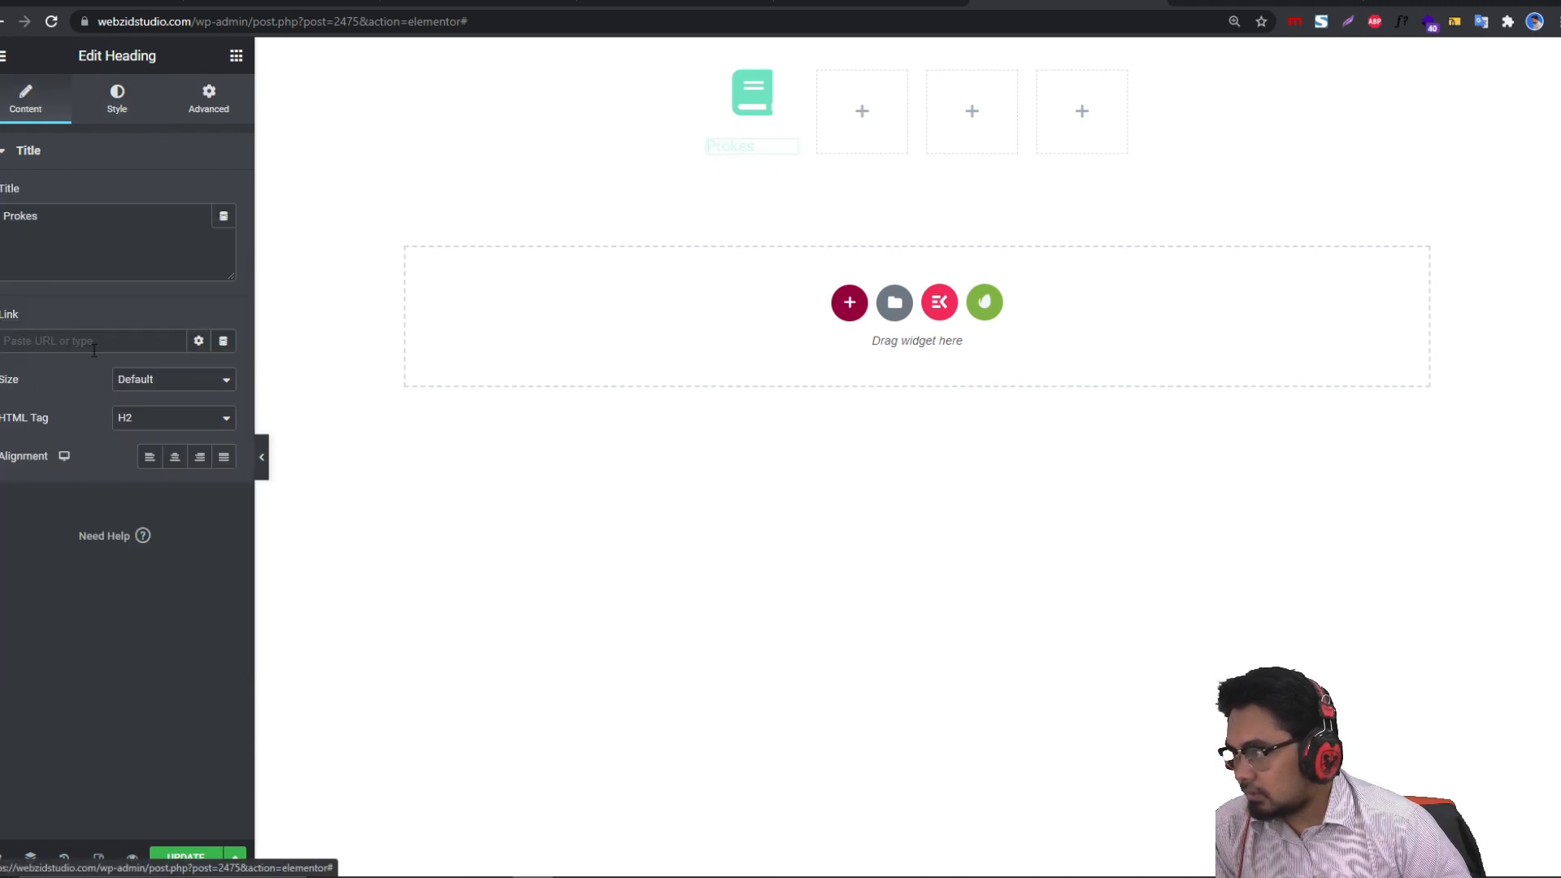
Step: Shrink the book icon to size 32 and set the Prokes heading's top margin to -17
click(782, 97)
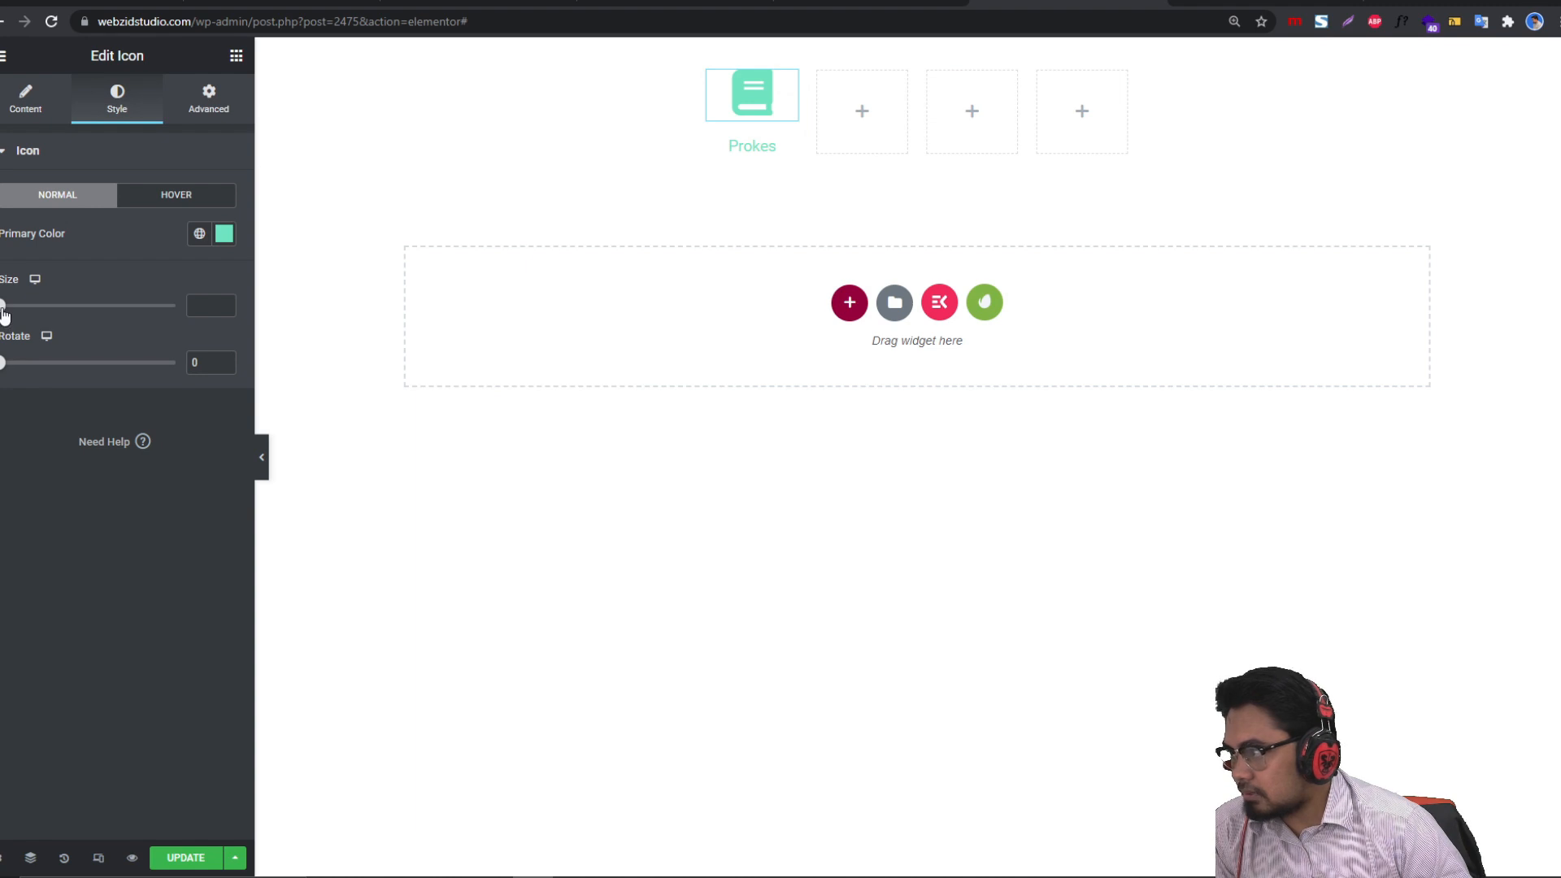
drag(4, 311, 15, 318)
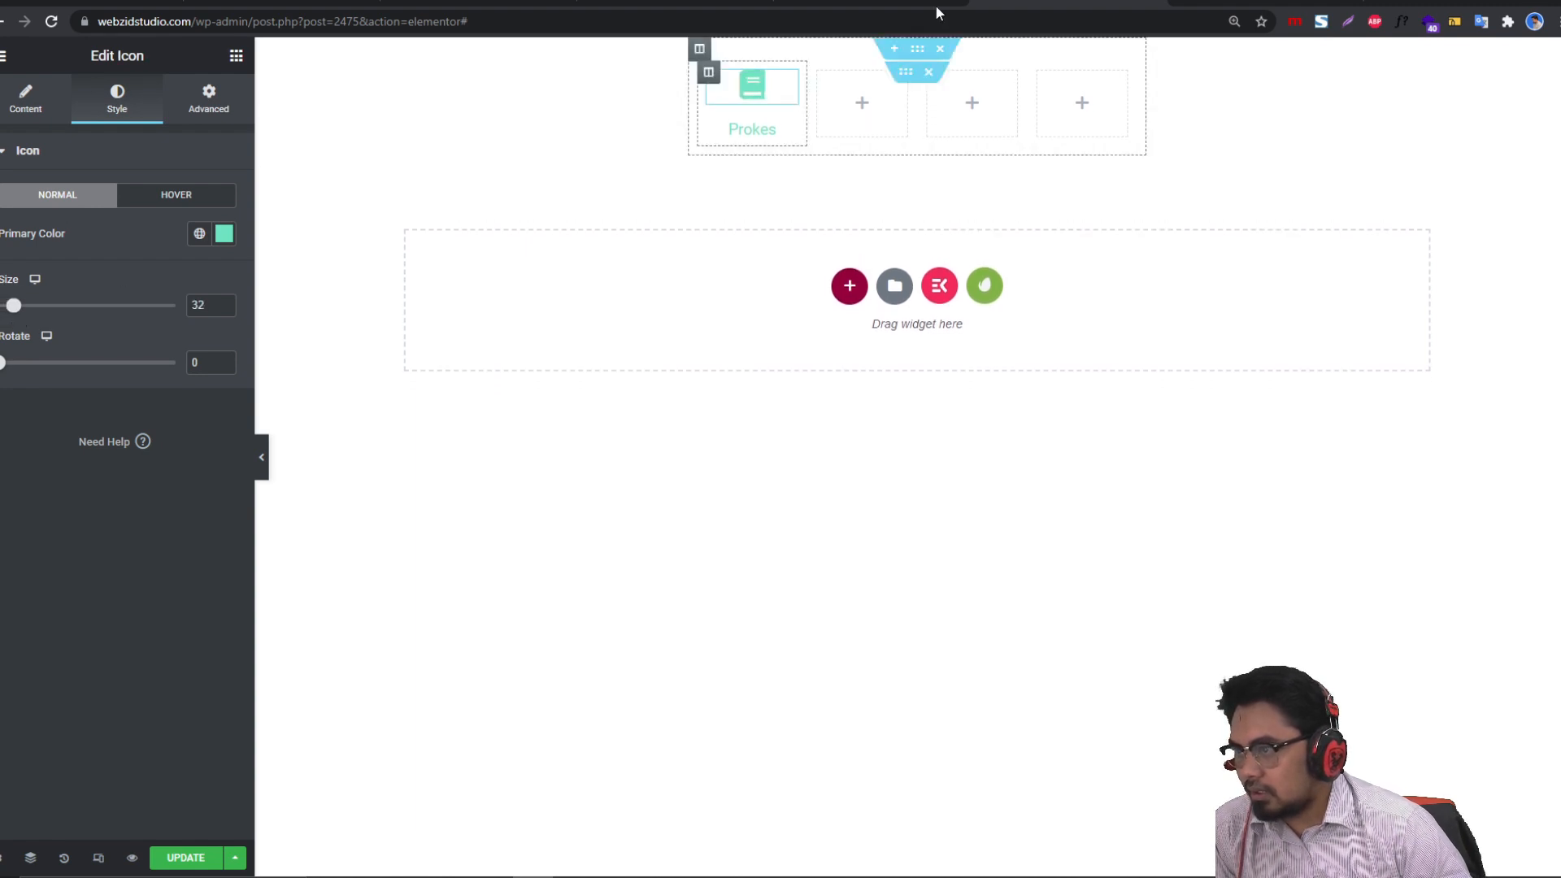
click(788, 133)
click(216, 111)
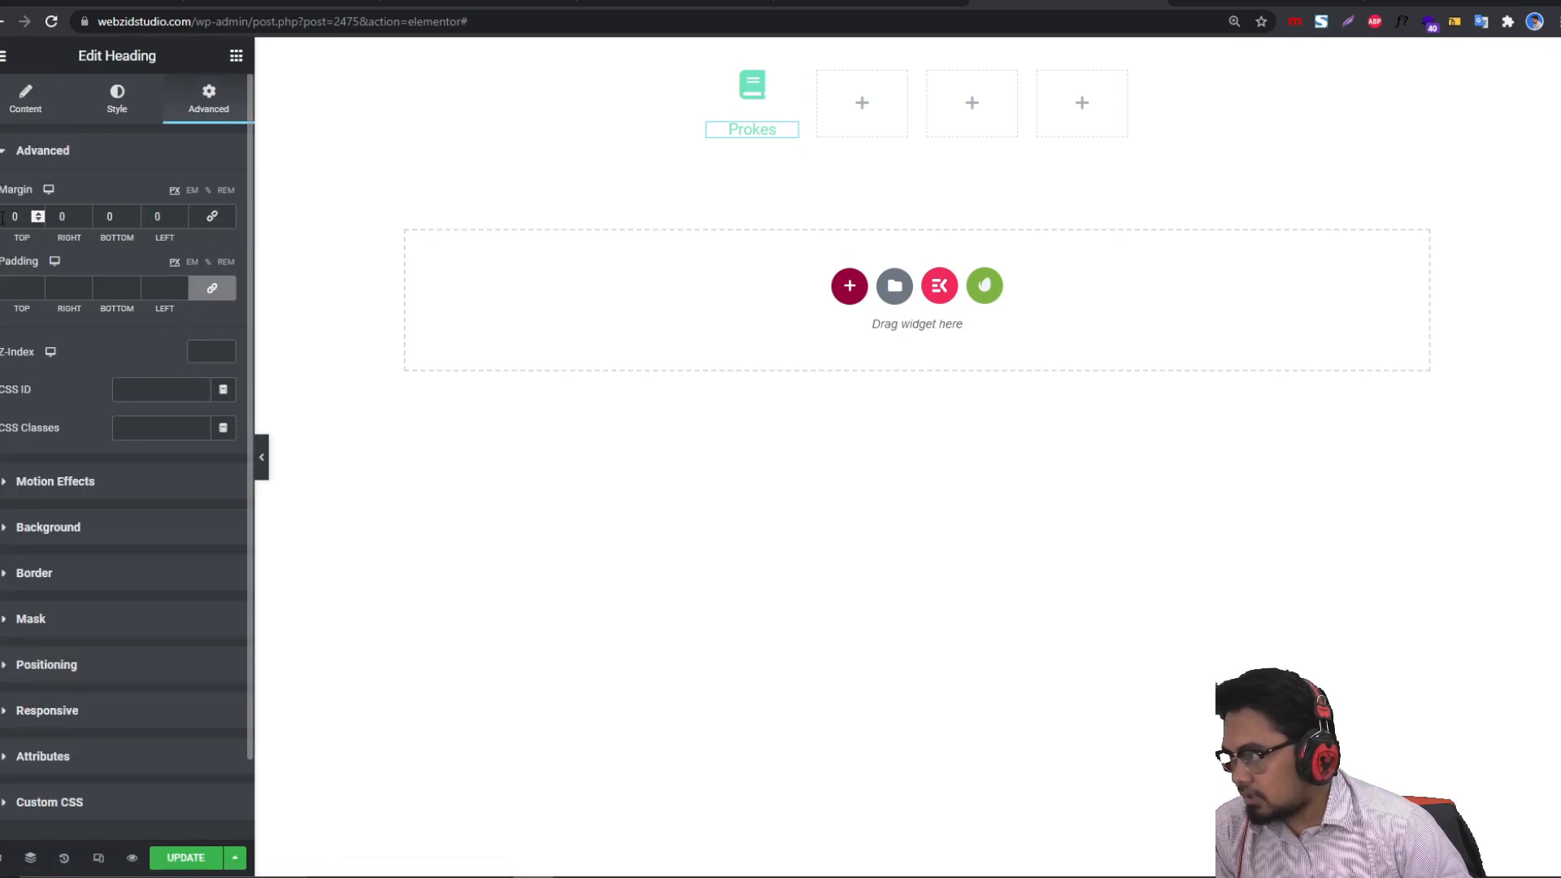
click(37, 215)
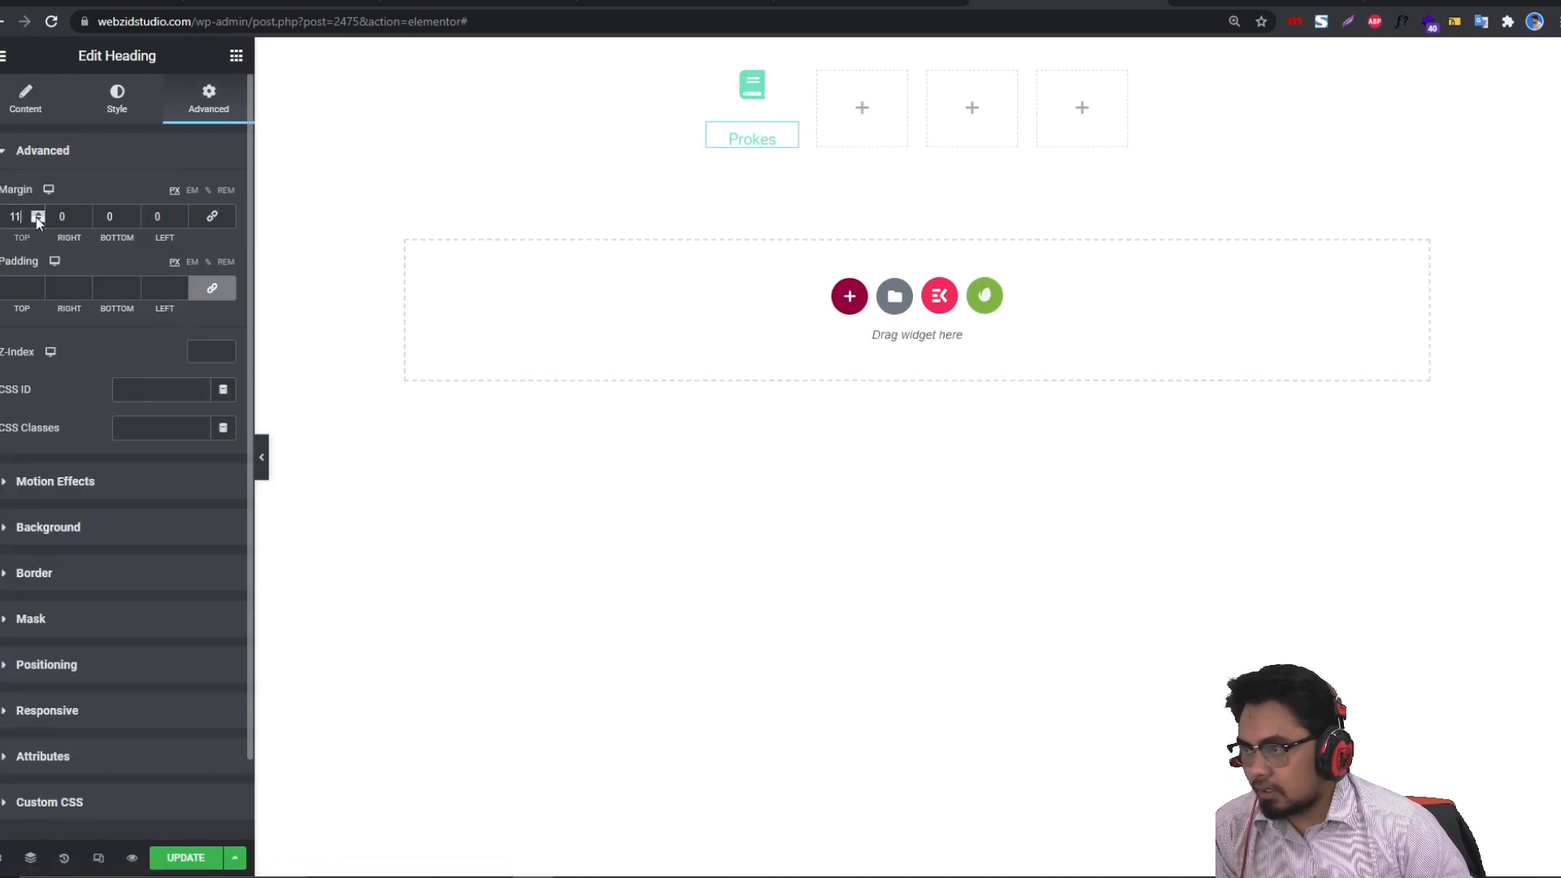
click(36, 215)
click(40, 221)
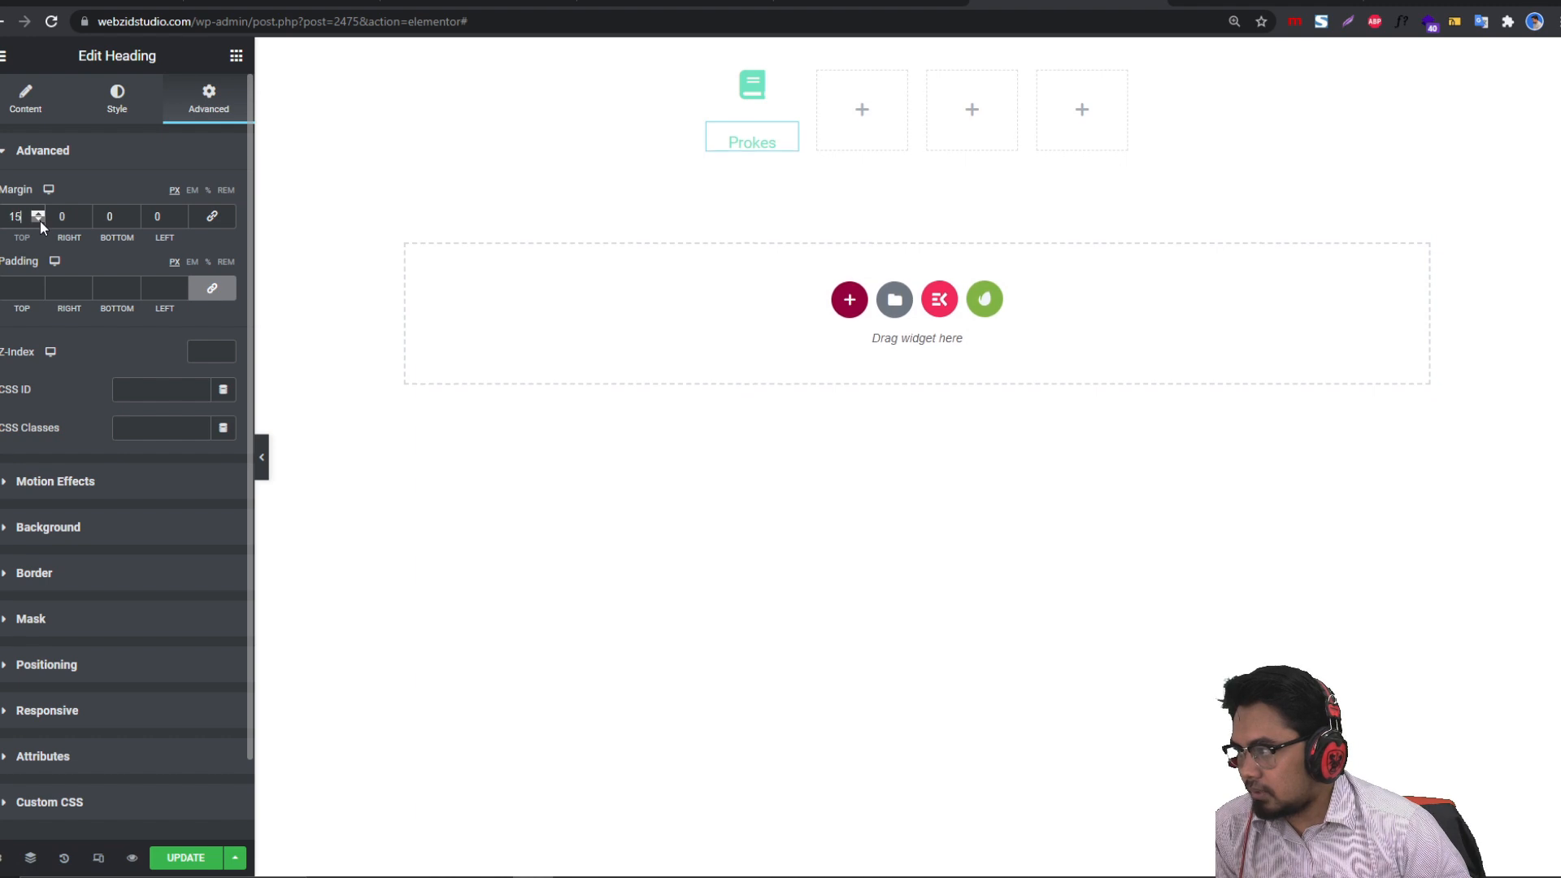
click(41, 221)
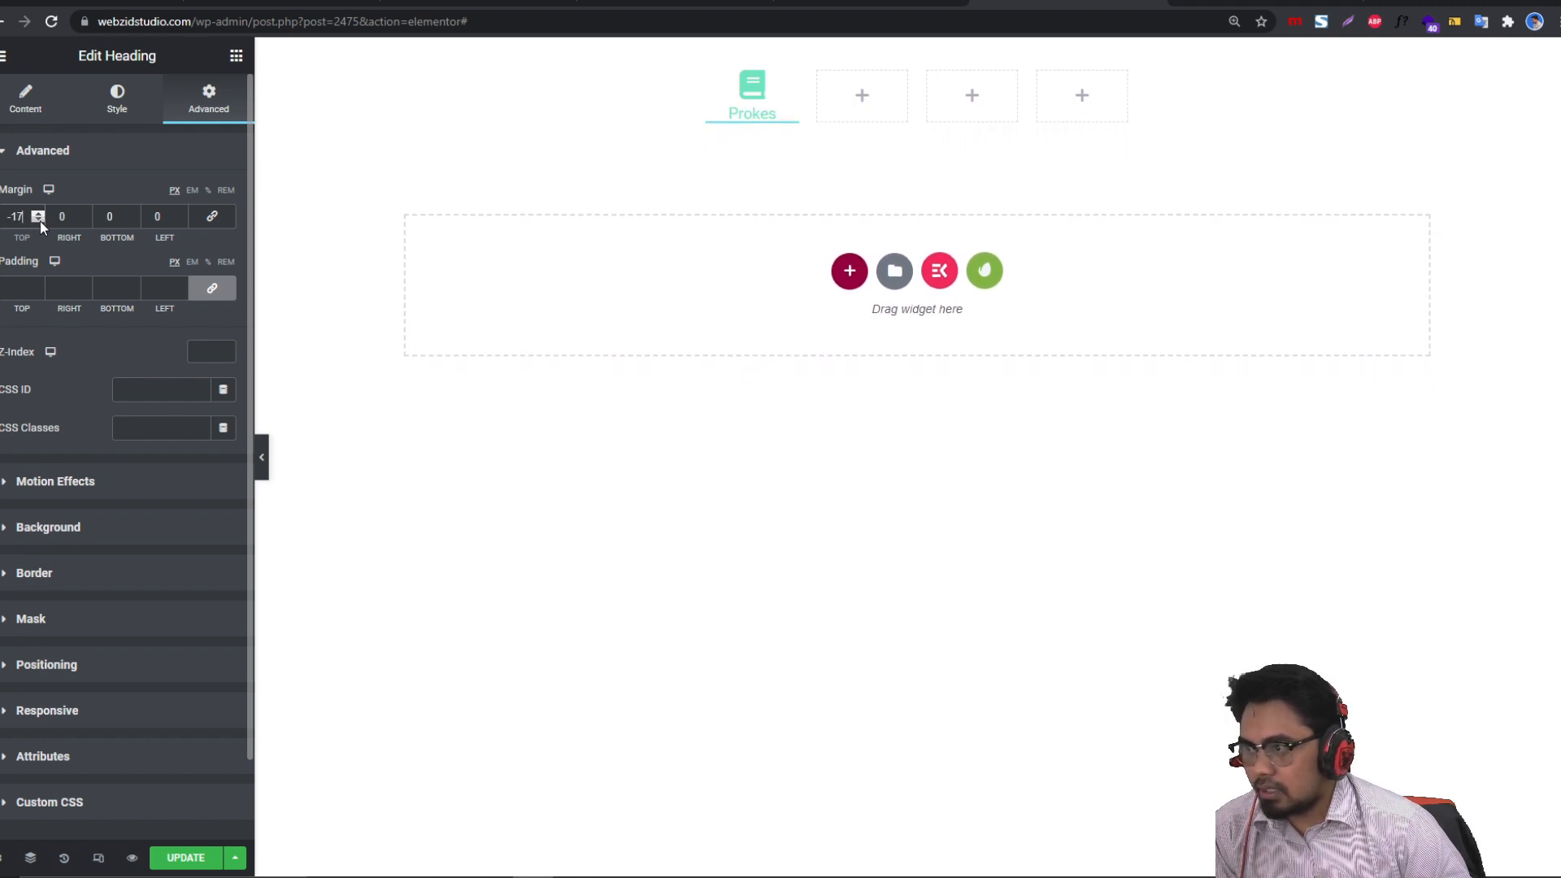
Step: Delete the three empty columns, leaving only the Prokes column
right_click(821, 82)
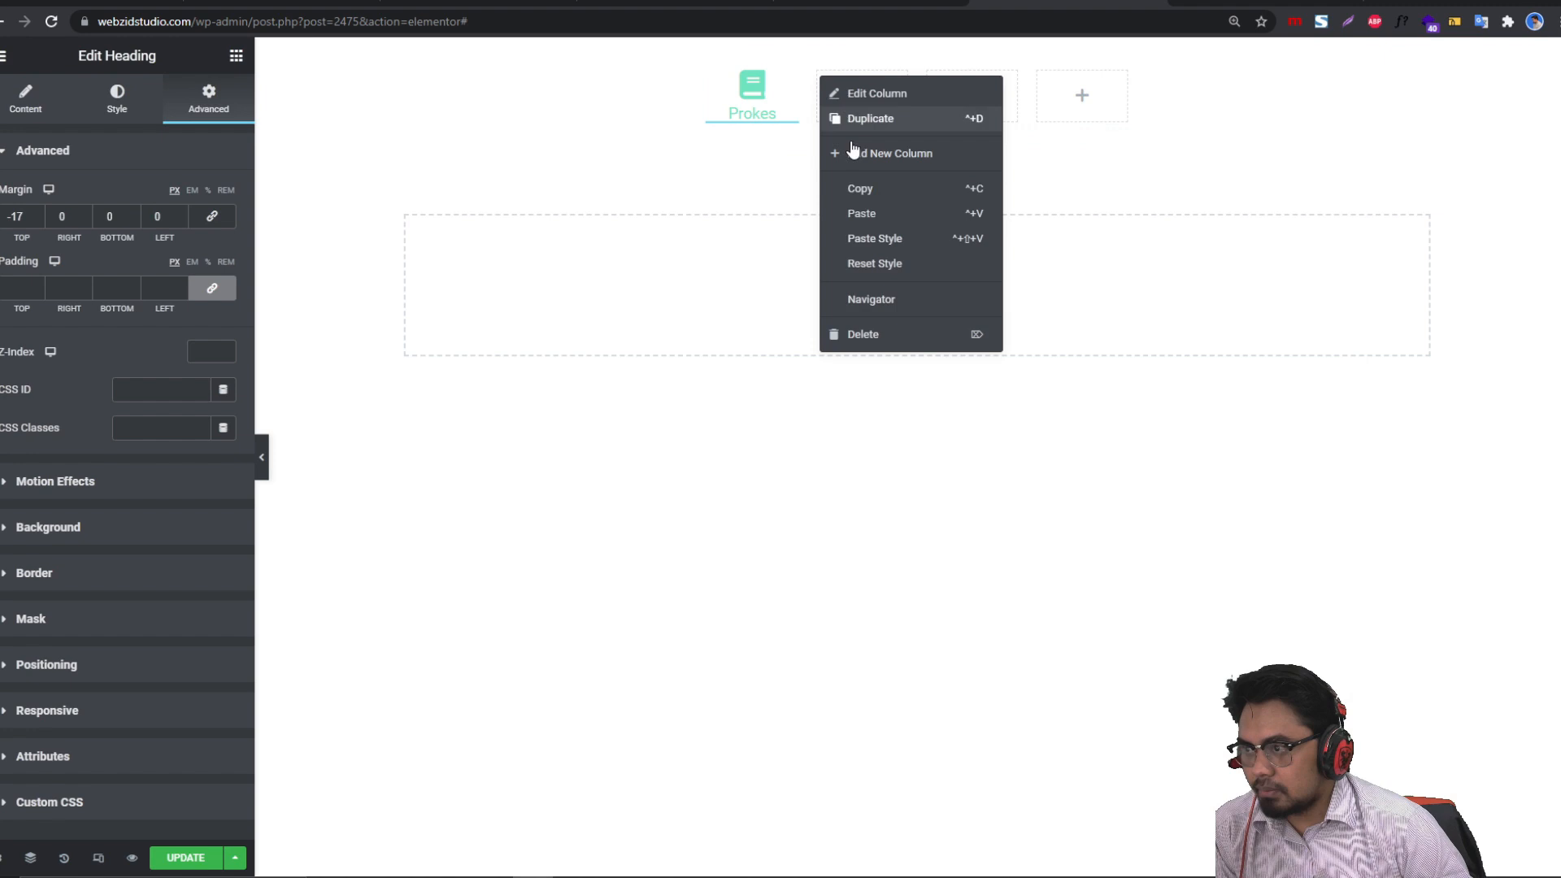
click(895, 333)
right_click(858, 75)
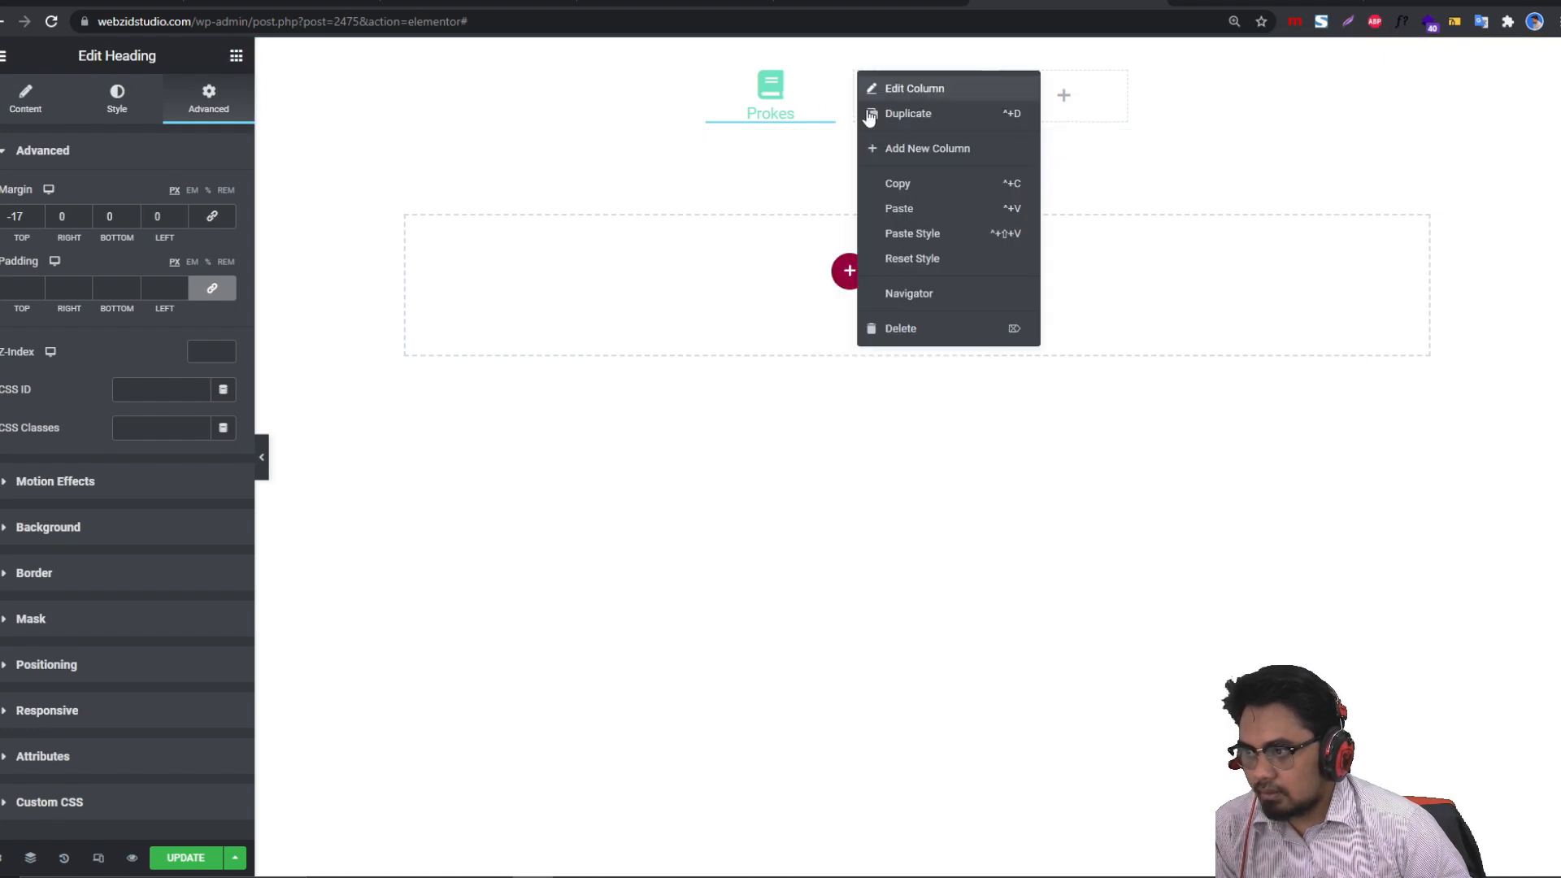
click(929, 334)
right_click(931, 87)
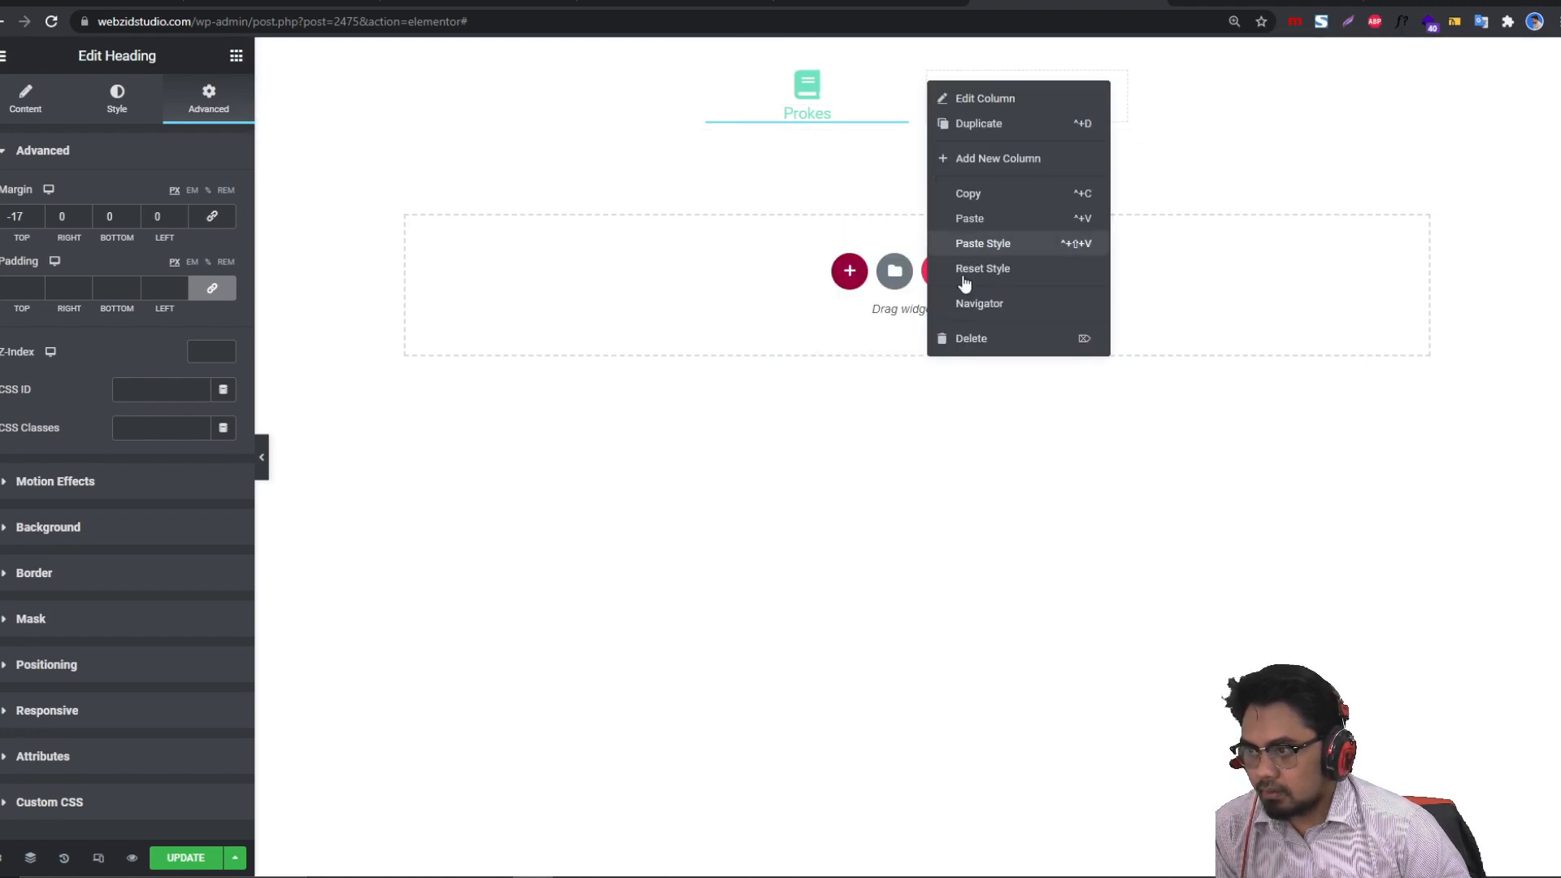
click(978, 338)
Step: Duplicate the Prokes column to five copies, then delete one to leave four
right_click(709, 73)
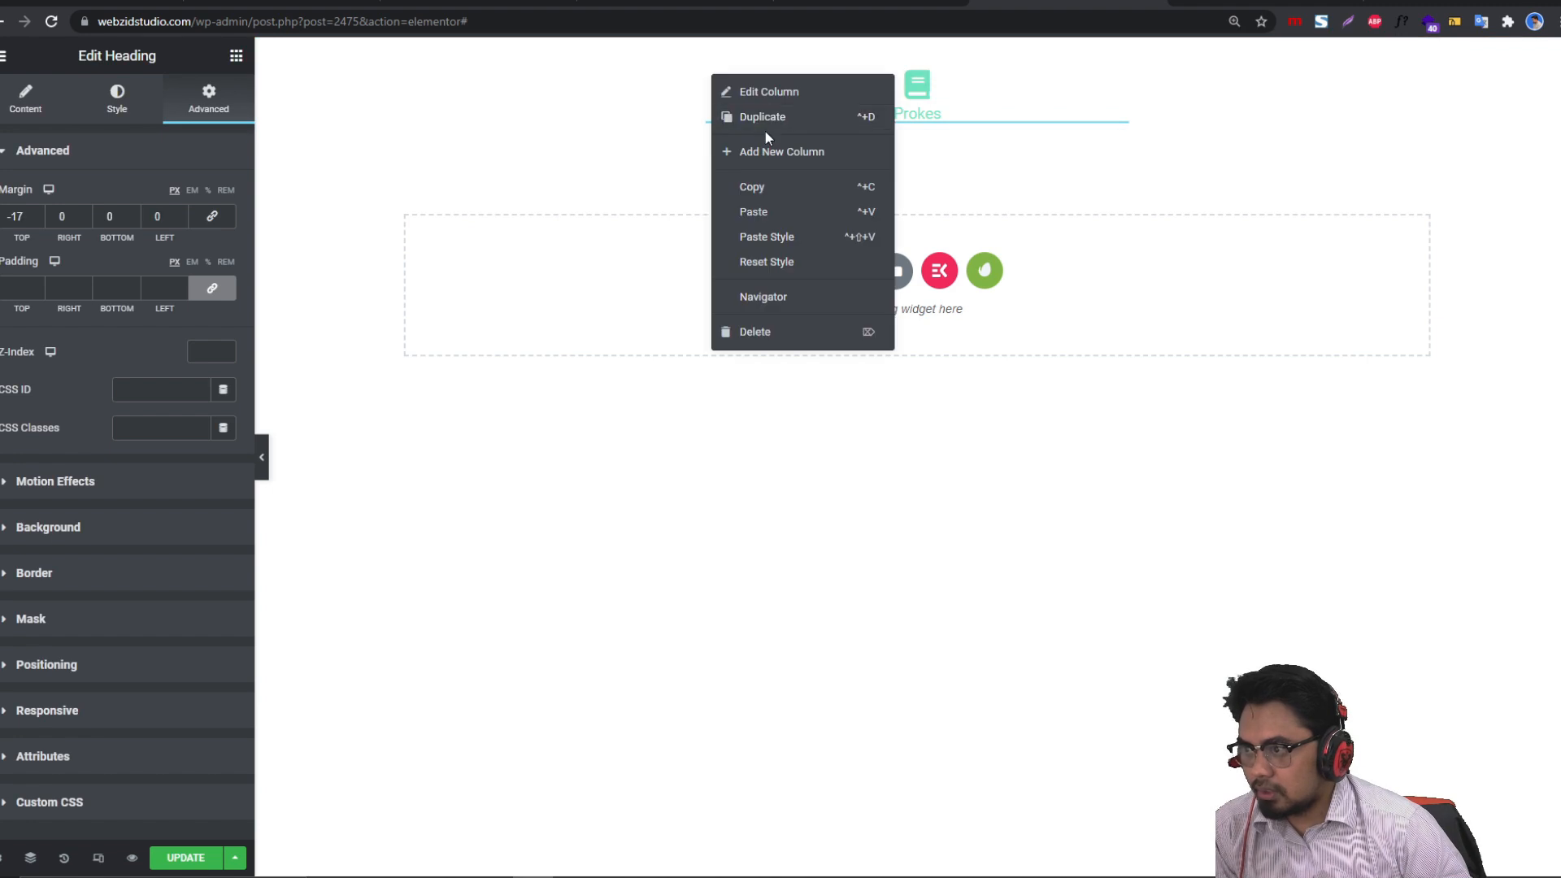
click(748, 114)
right_click(712, 72)
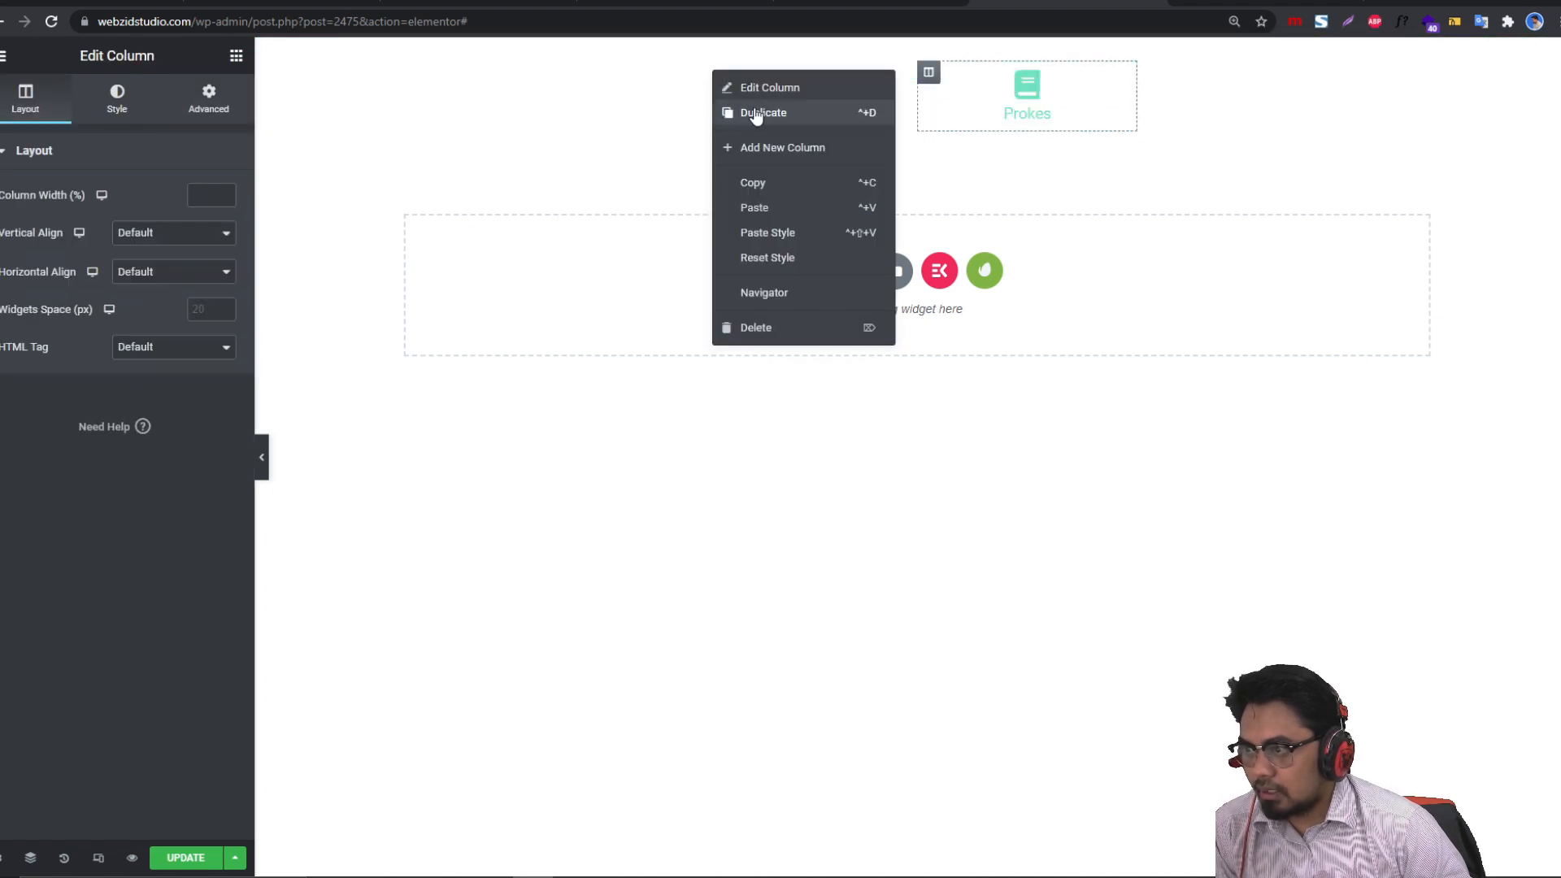
click(761, 120)
right_click(710, 81)
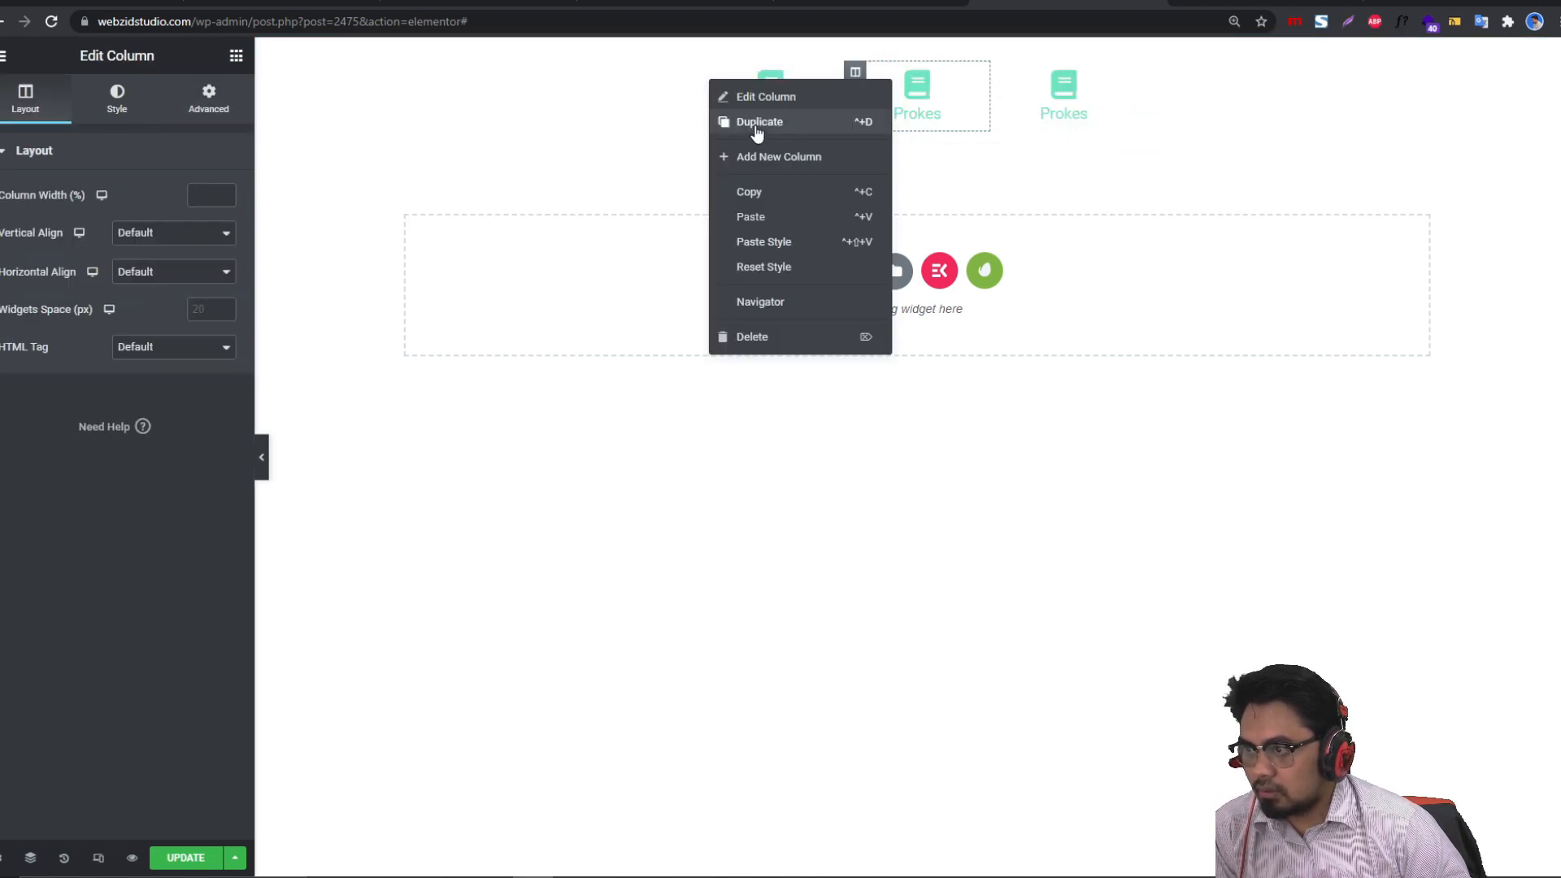
click(754, 123)
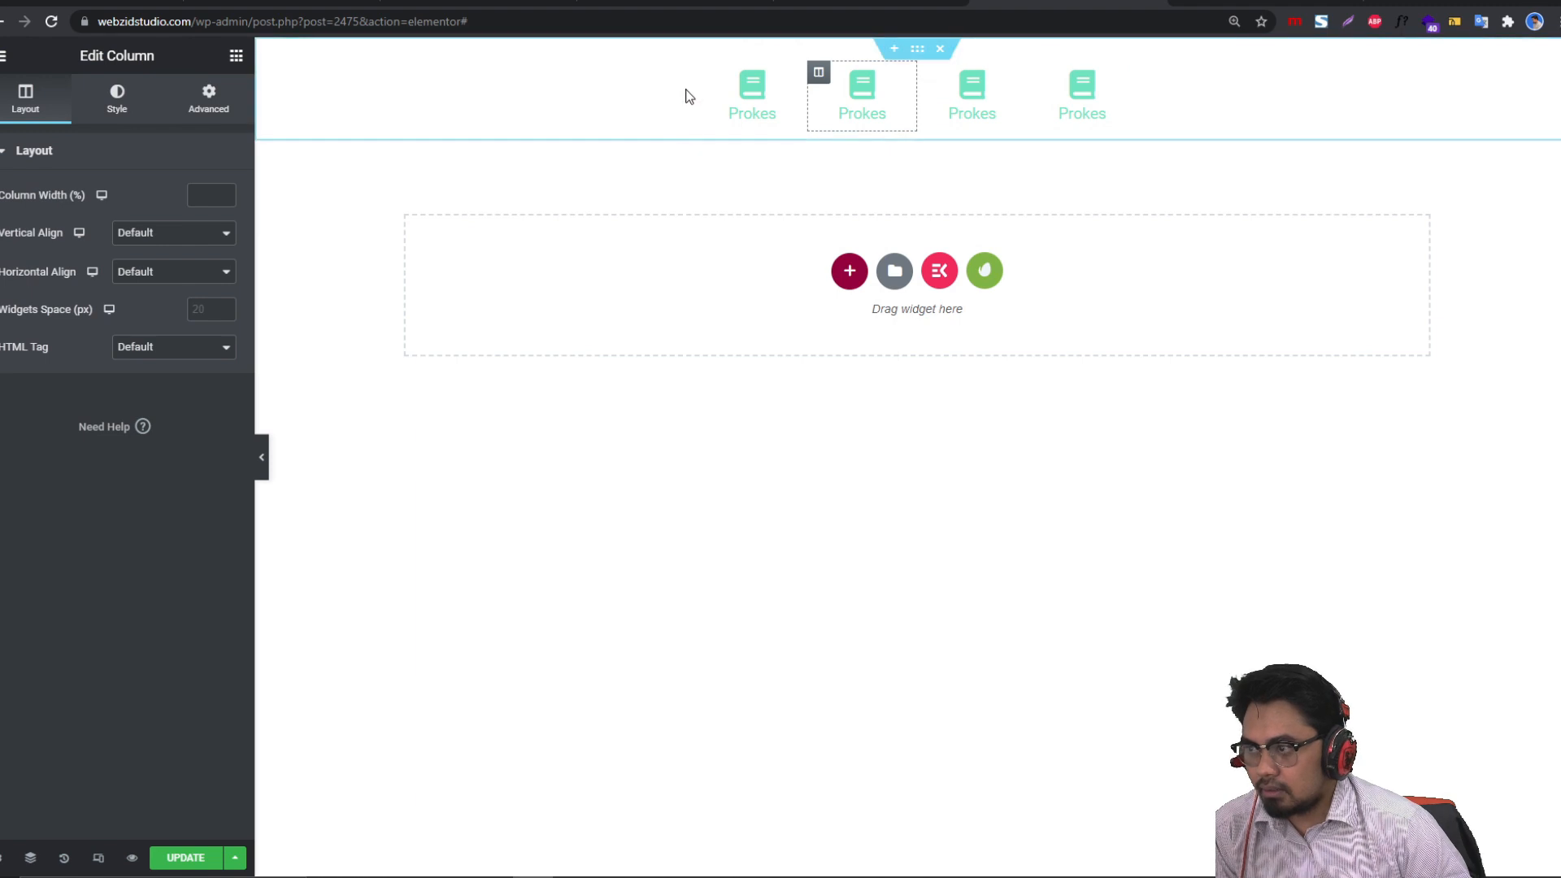
right_click(709, 71)
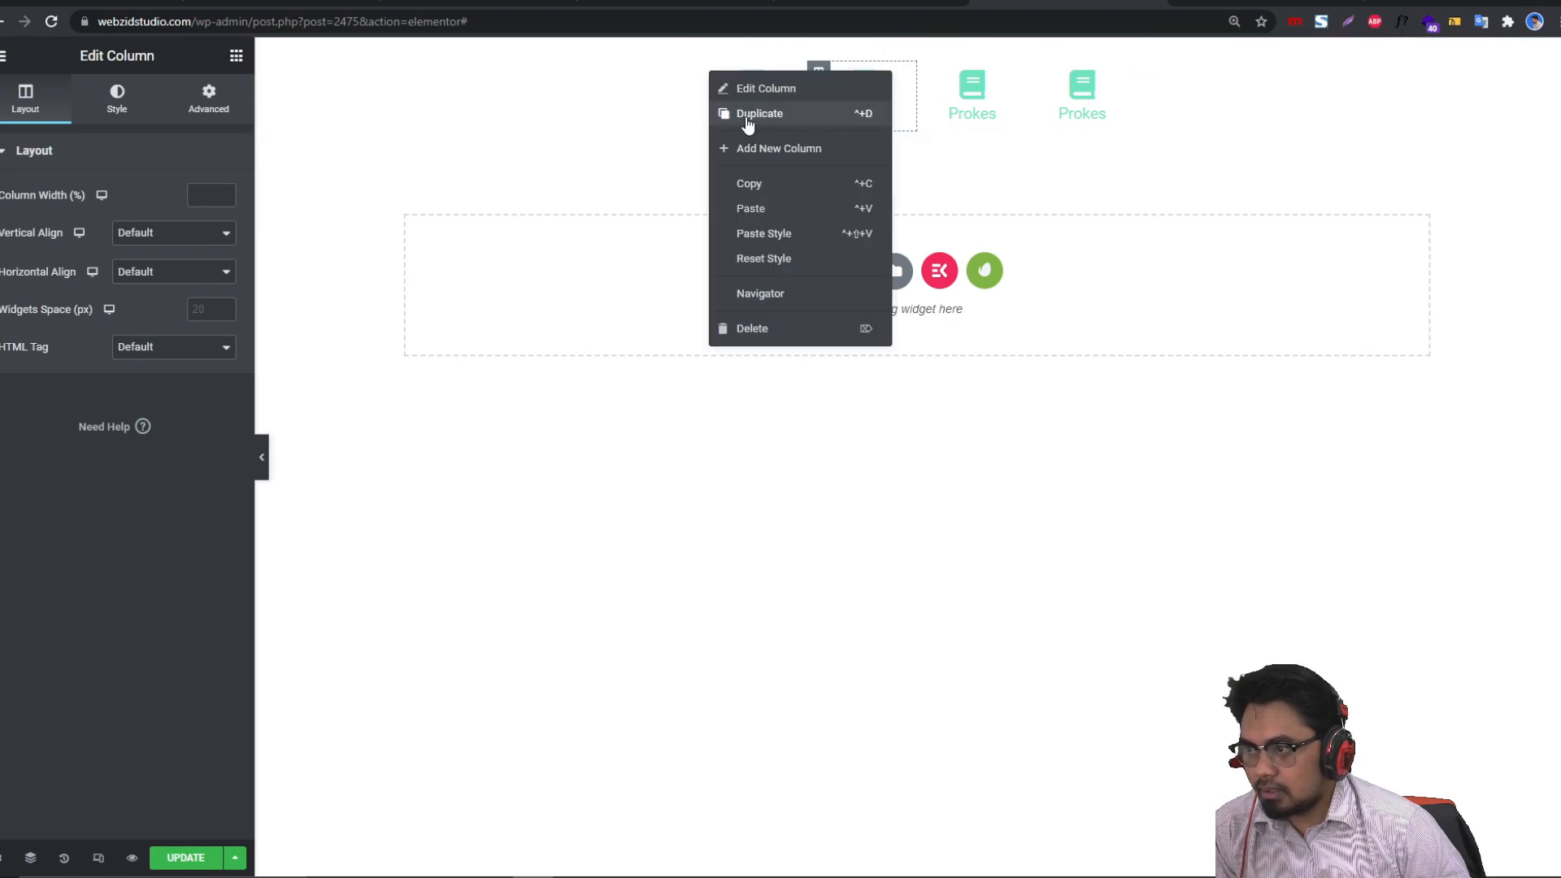
click(750, 120)
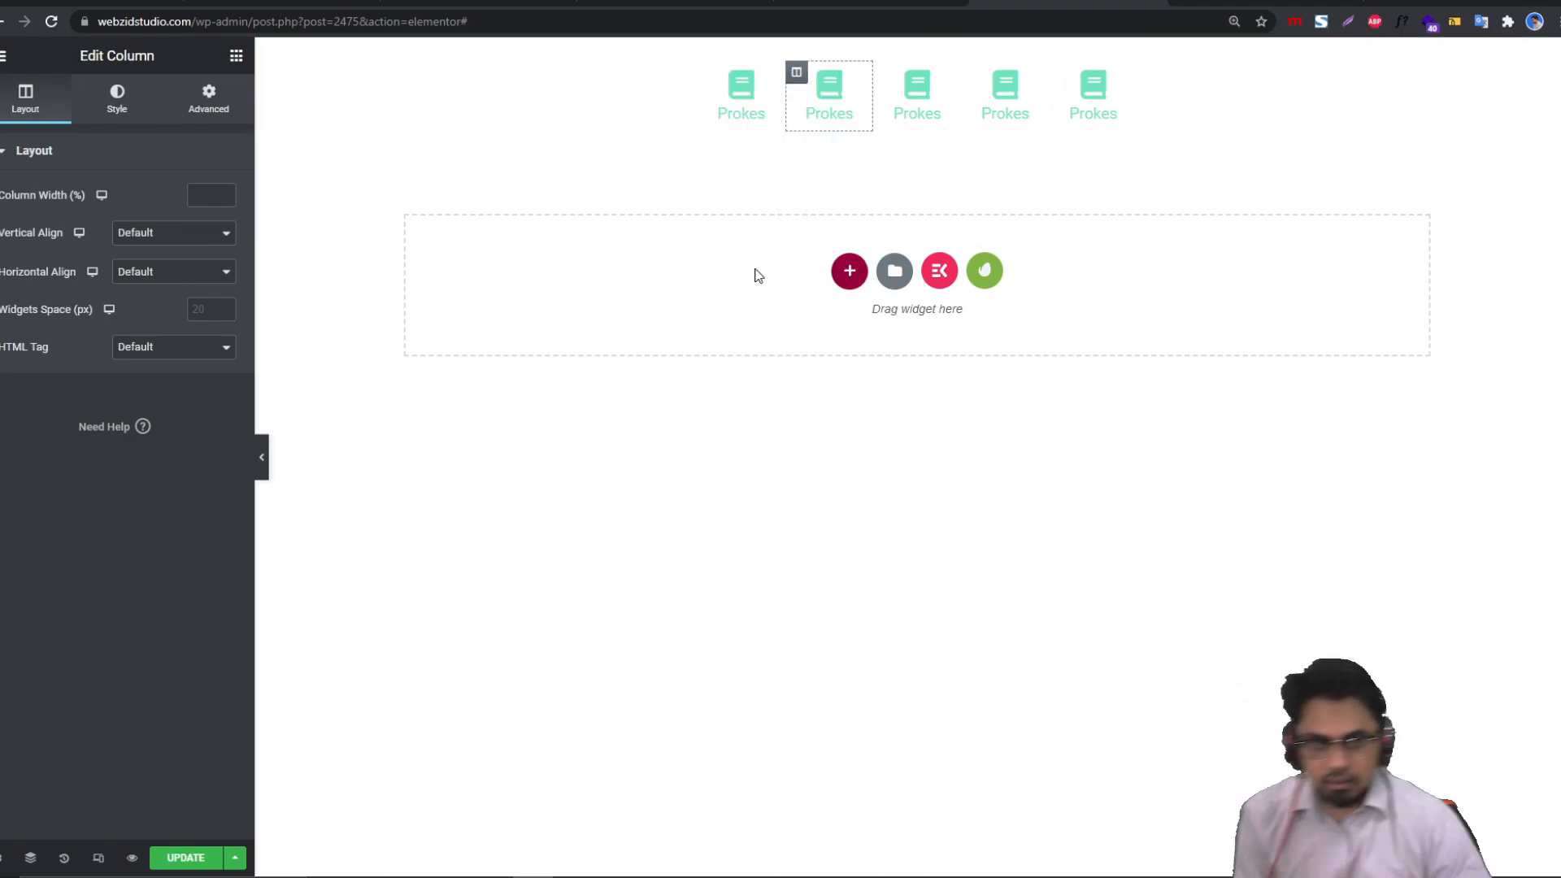
right_click(709, 77)
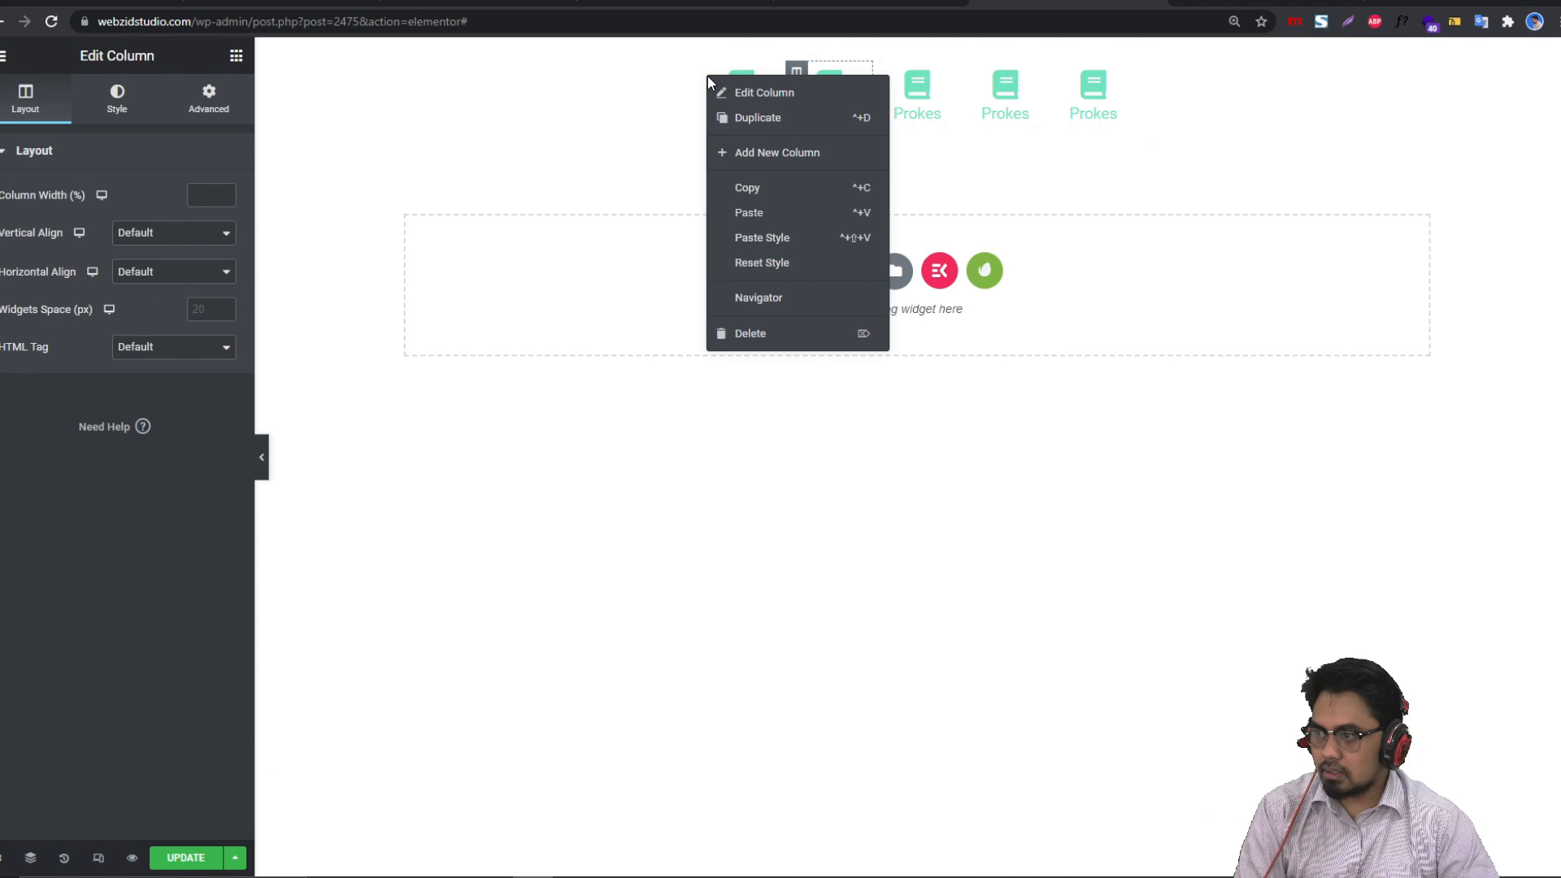
click(772, 340)
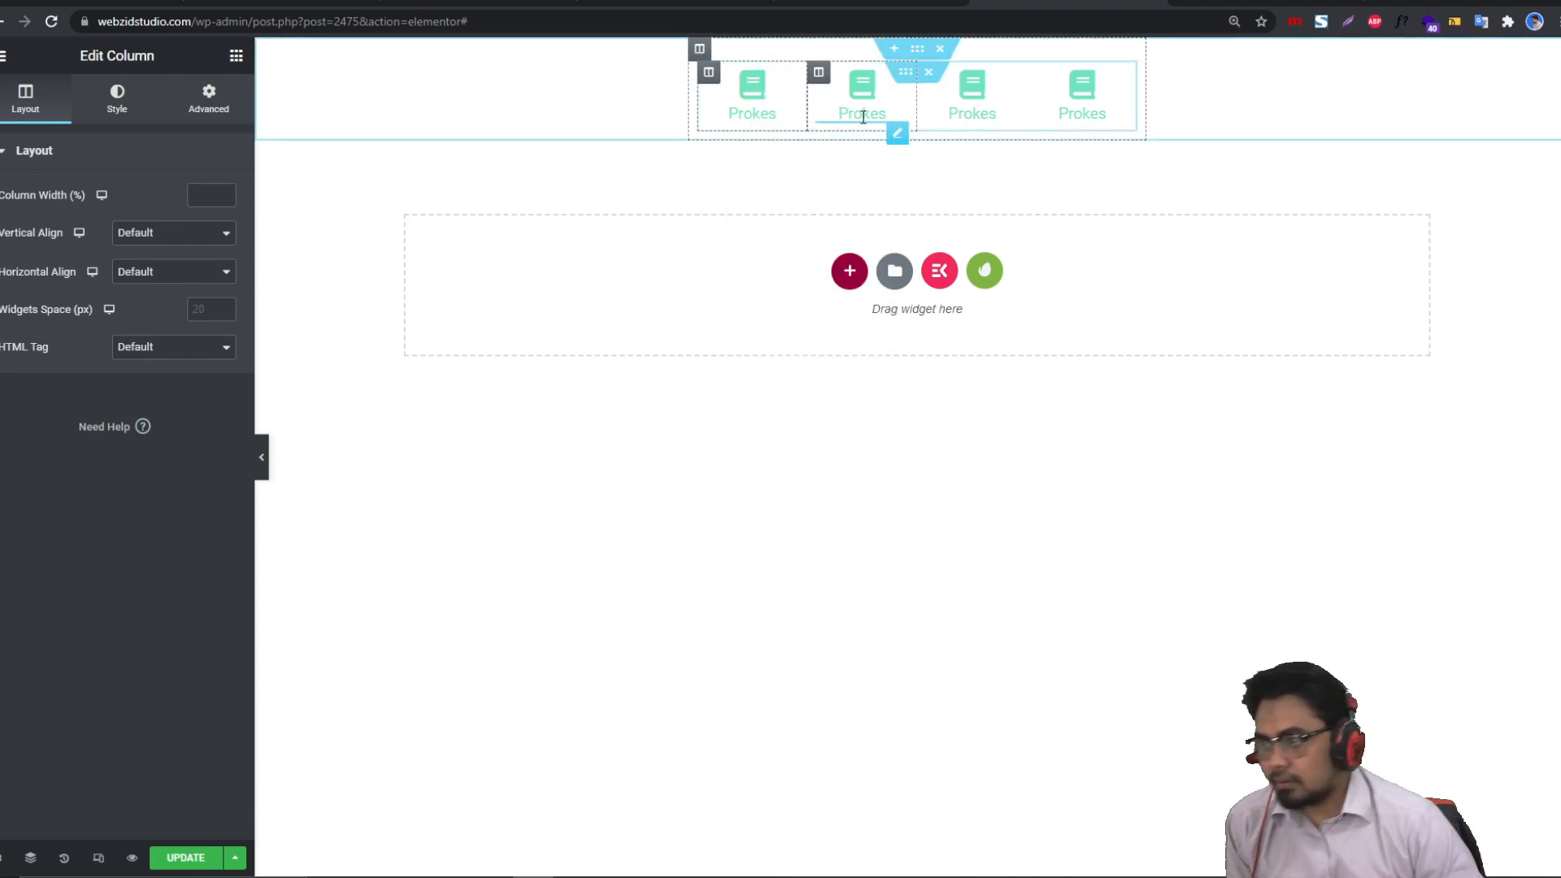
click(265, 461)
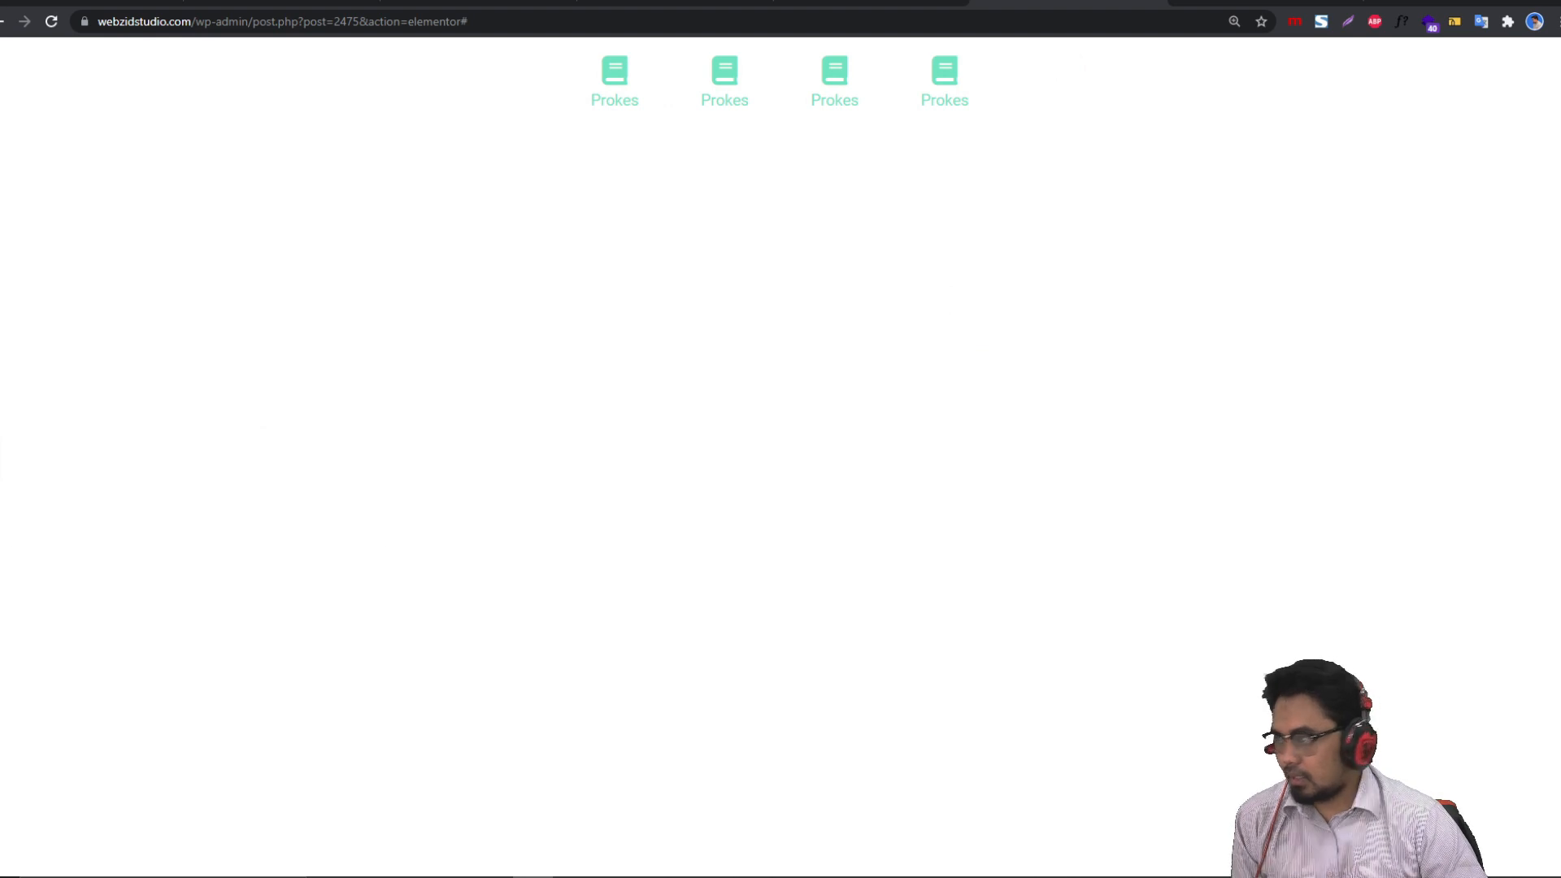
click(1, 458)
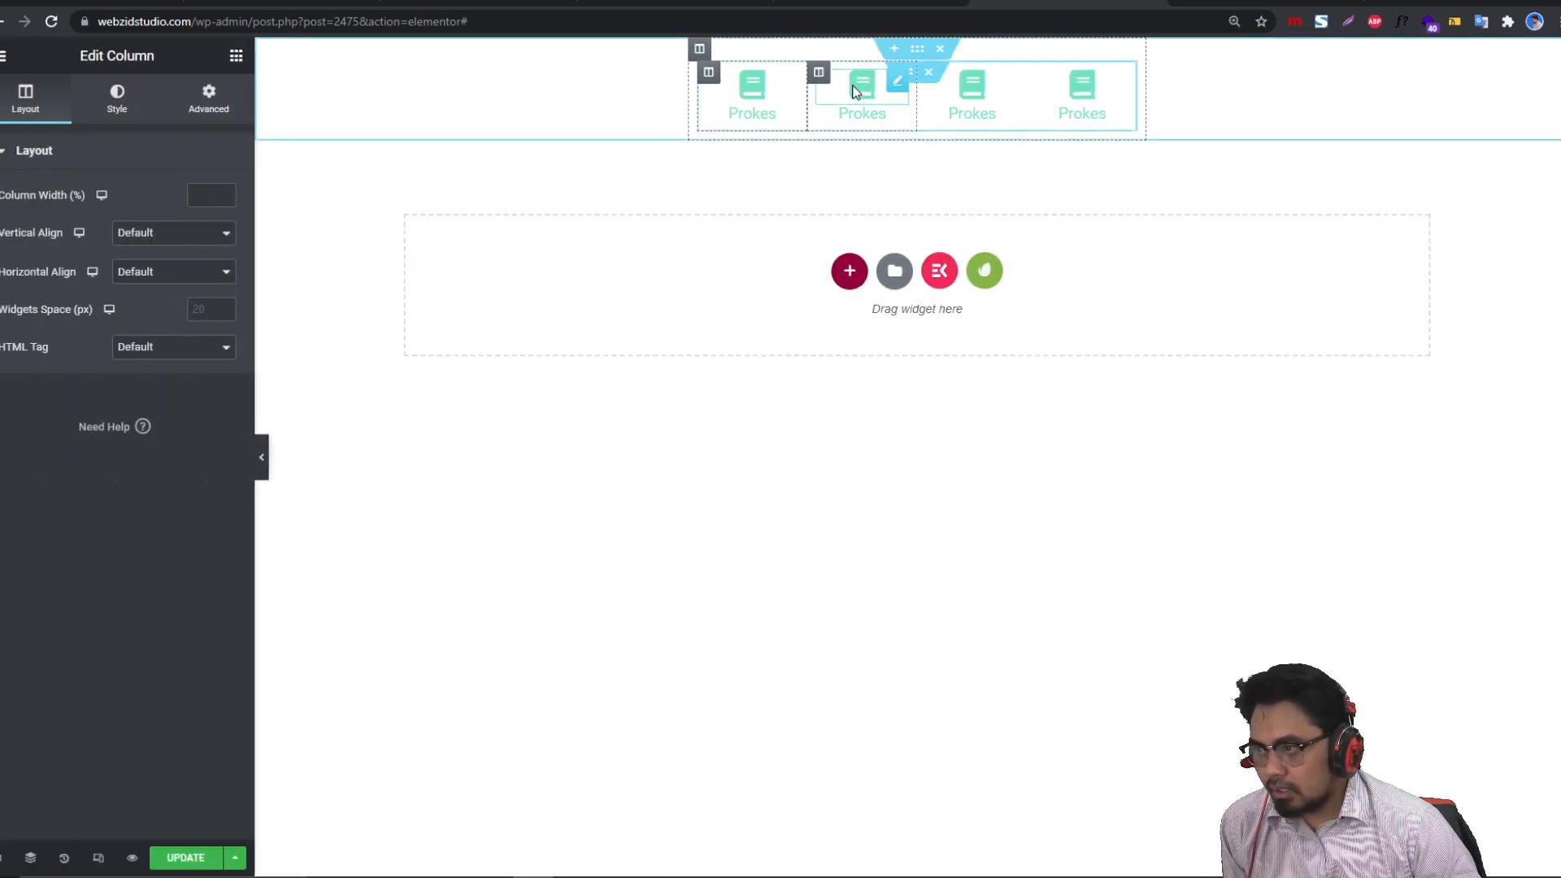
click(236, 55)
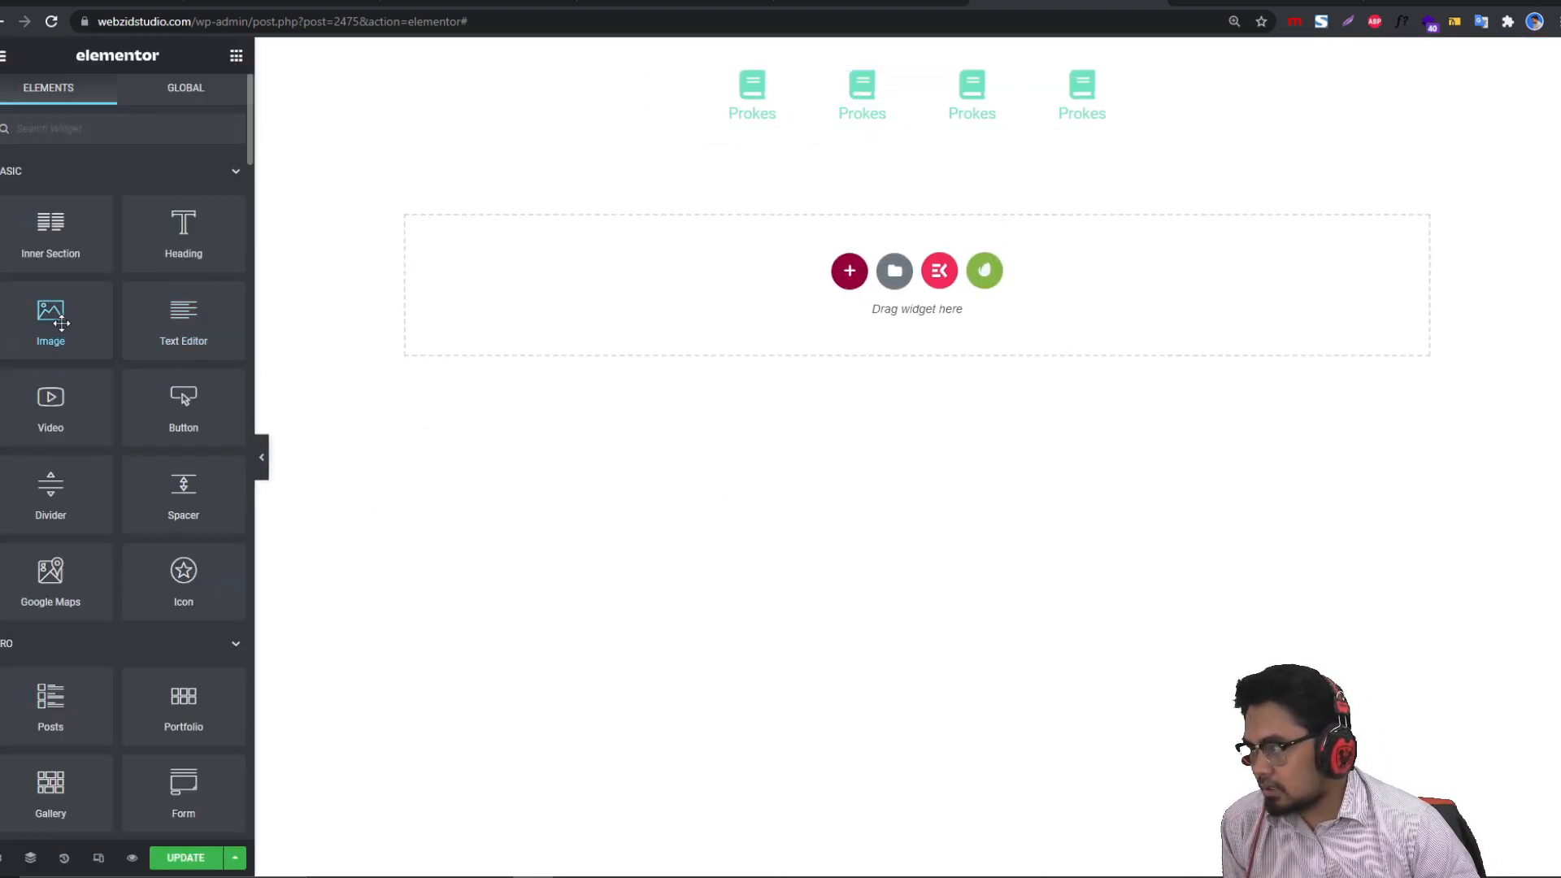
Step: Add an empty section above the Prokes row and remove a stray duplicate Prokes section
drag(61, 324, 122, 329)
click(898, 57)
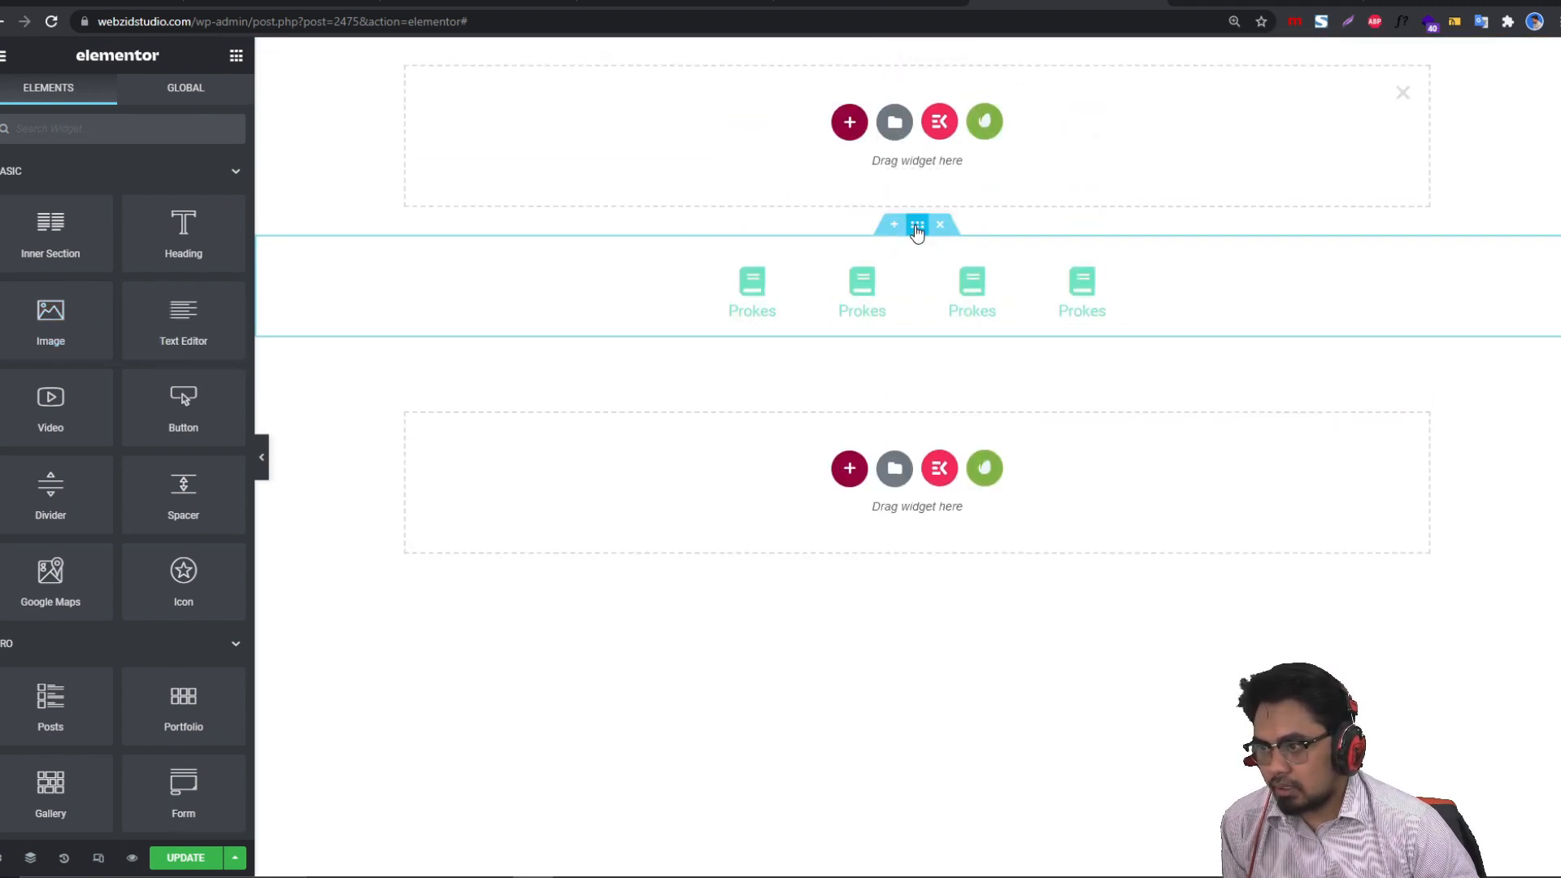
right_click(916, 226)
click(947, 271)
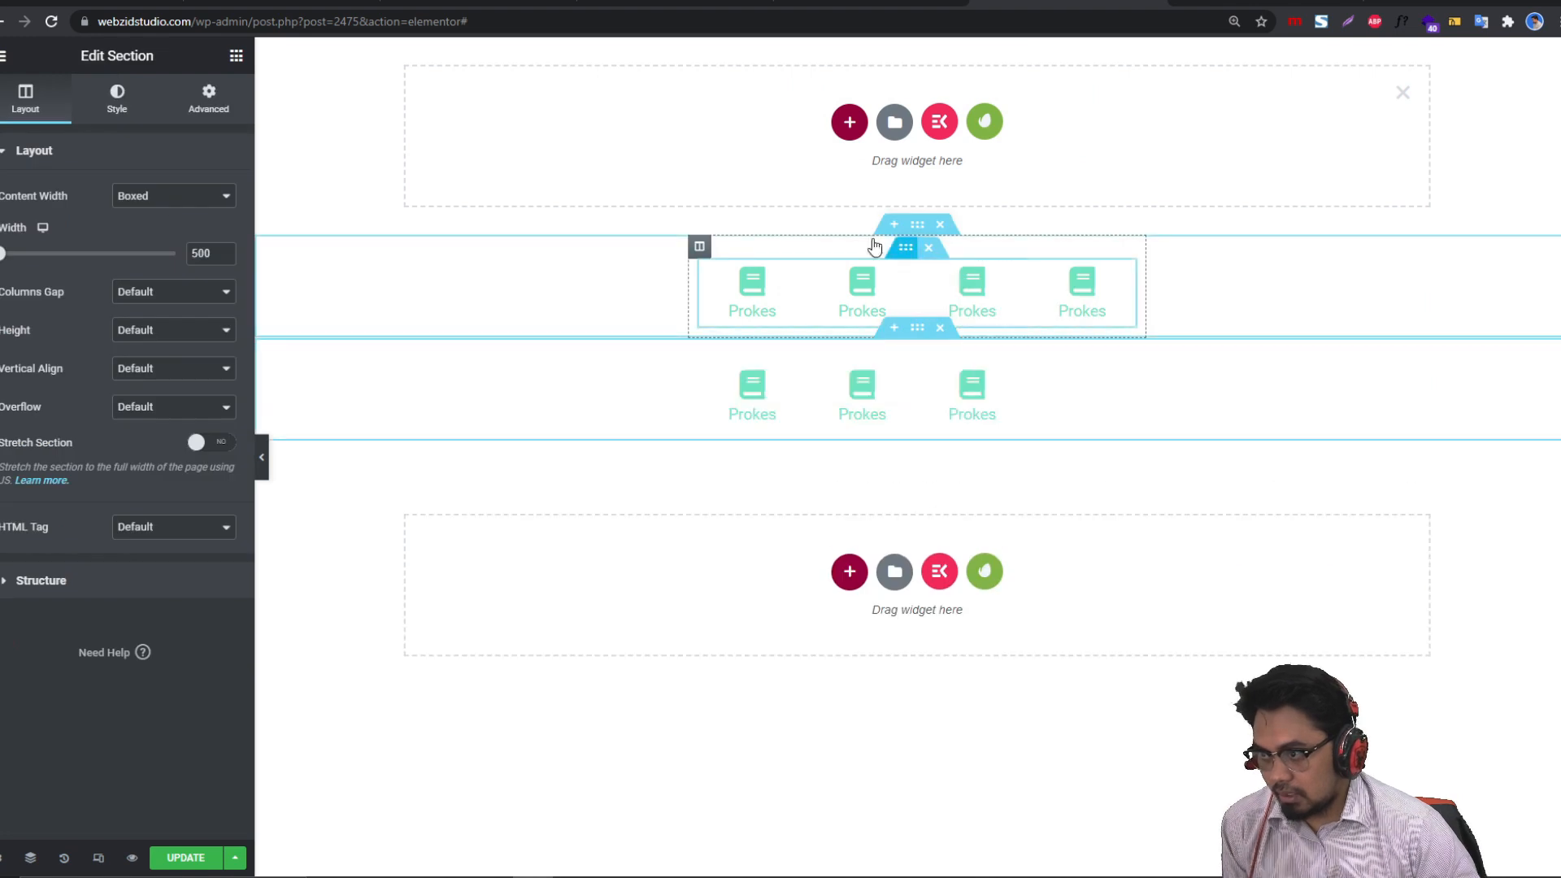
click(929, 249)
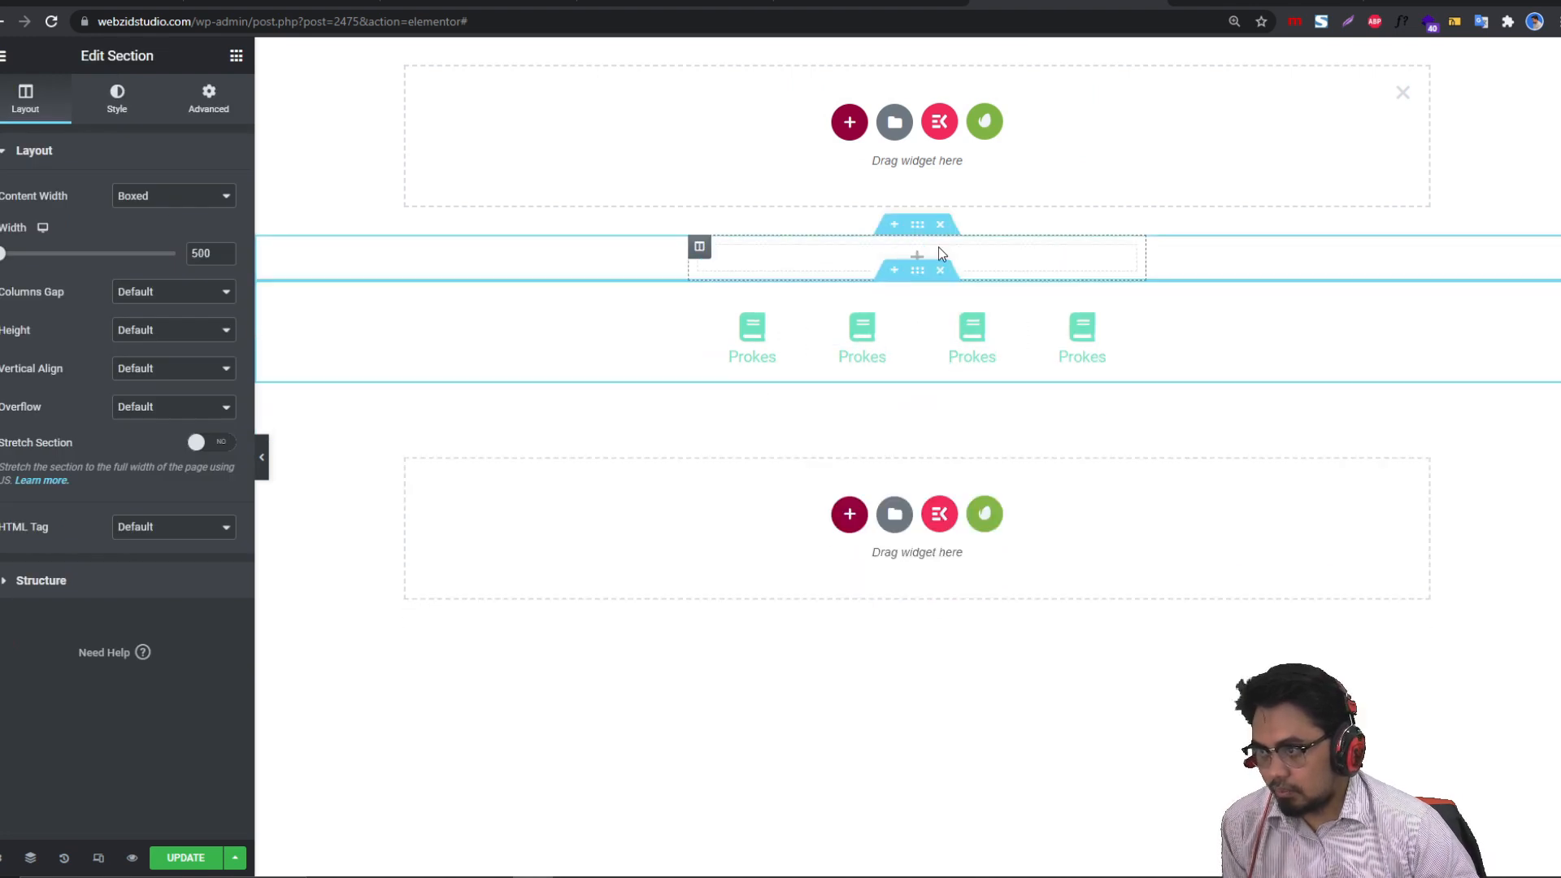
Step: Drag an Image widget above the Prokes row and open the media library from Choose Image
click(236, 55)
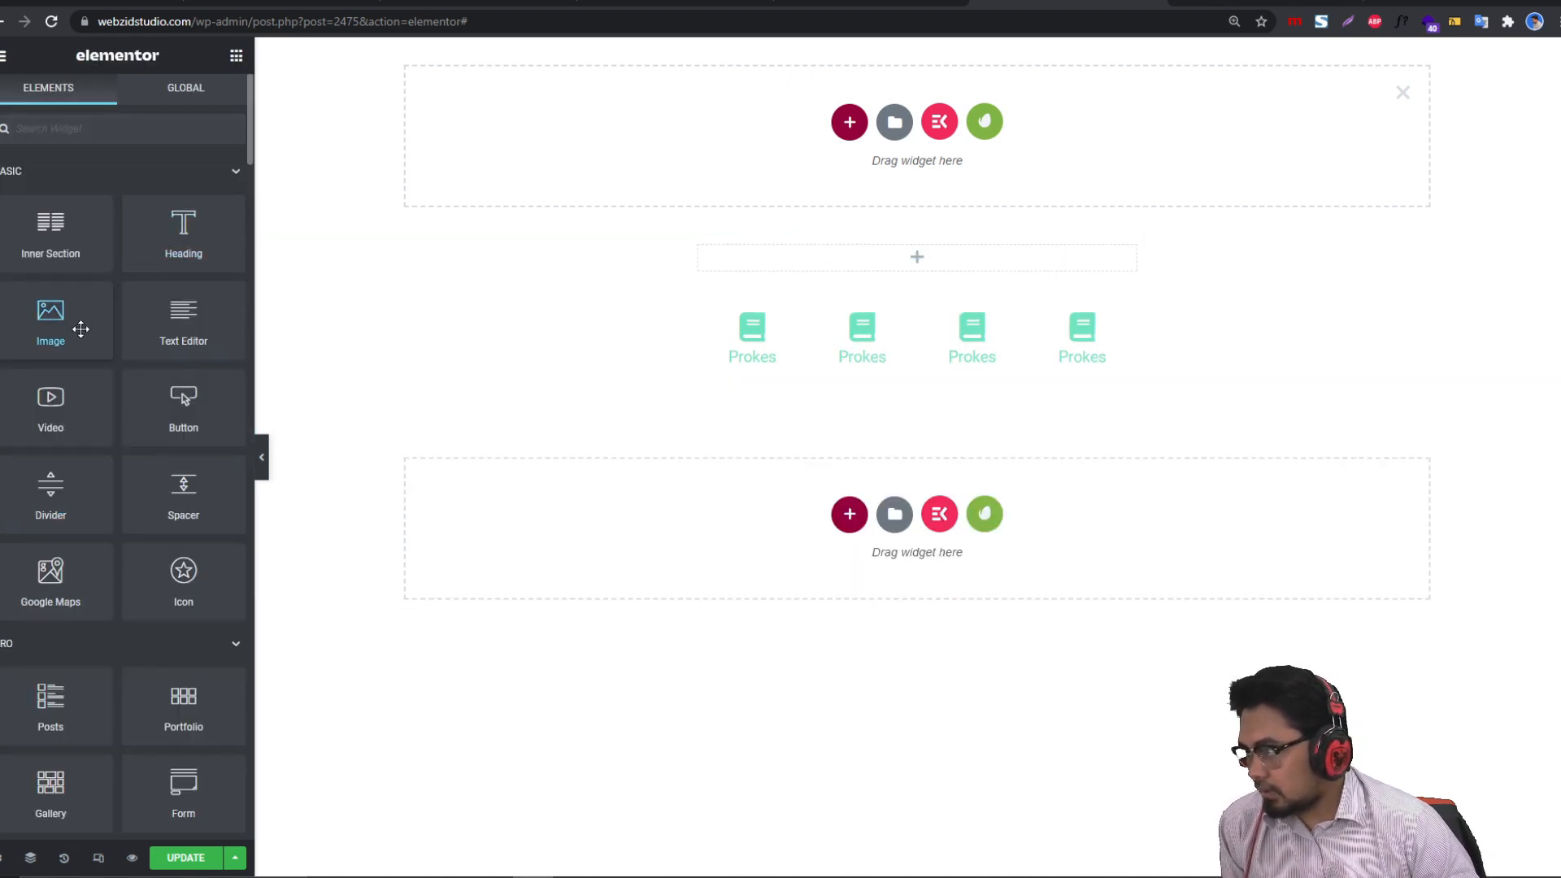
drag(76, 324, 854, 254)
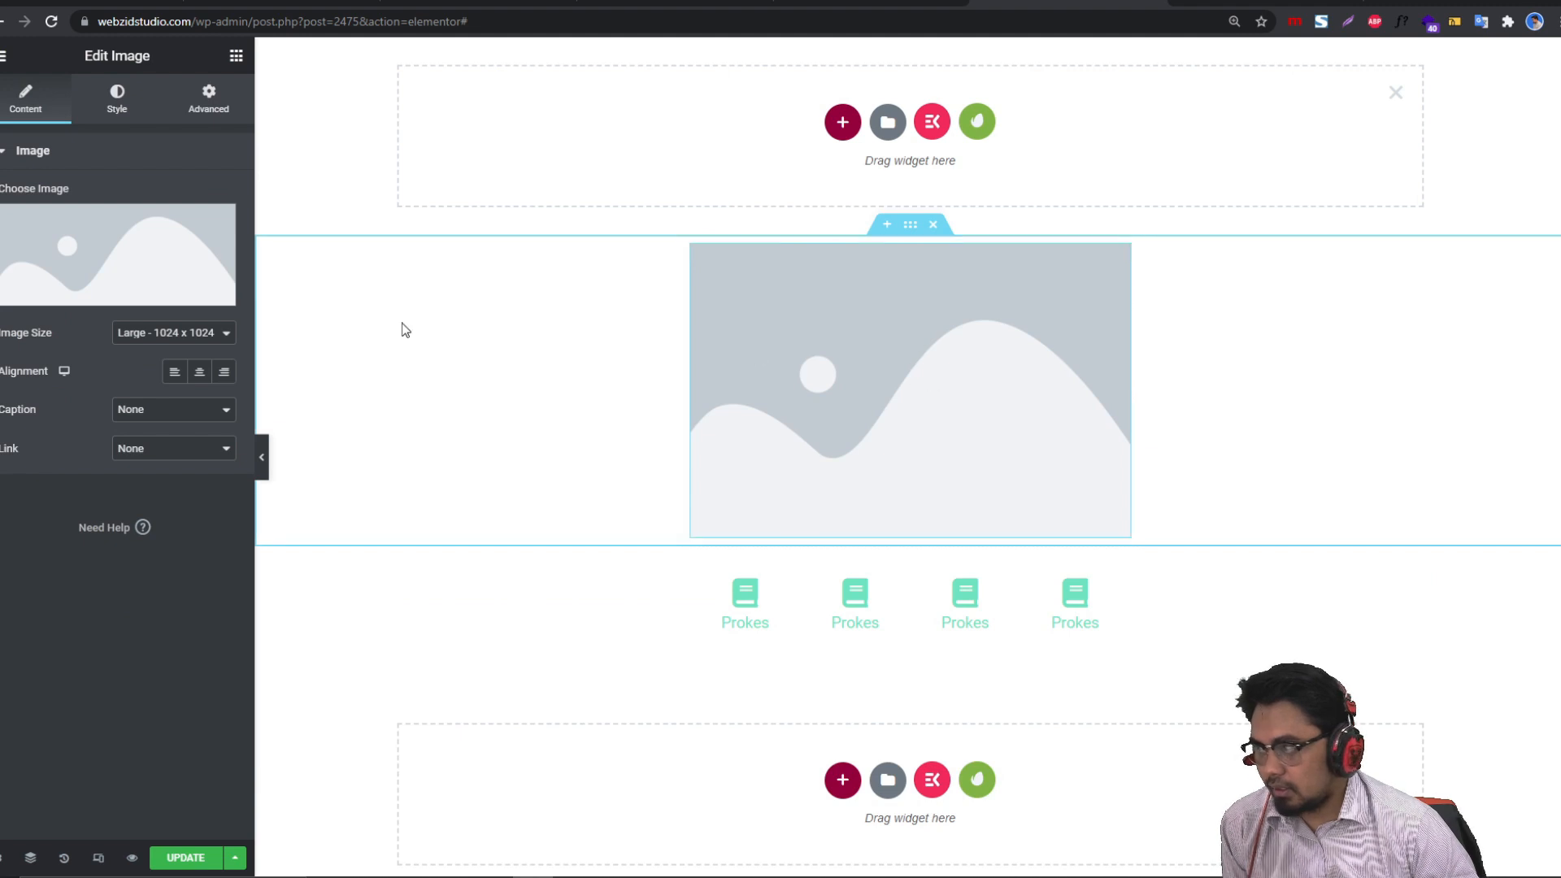
click(168, 236)
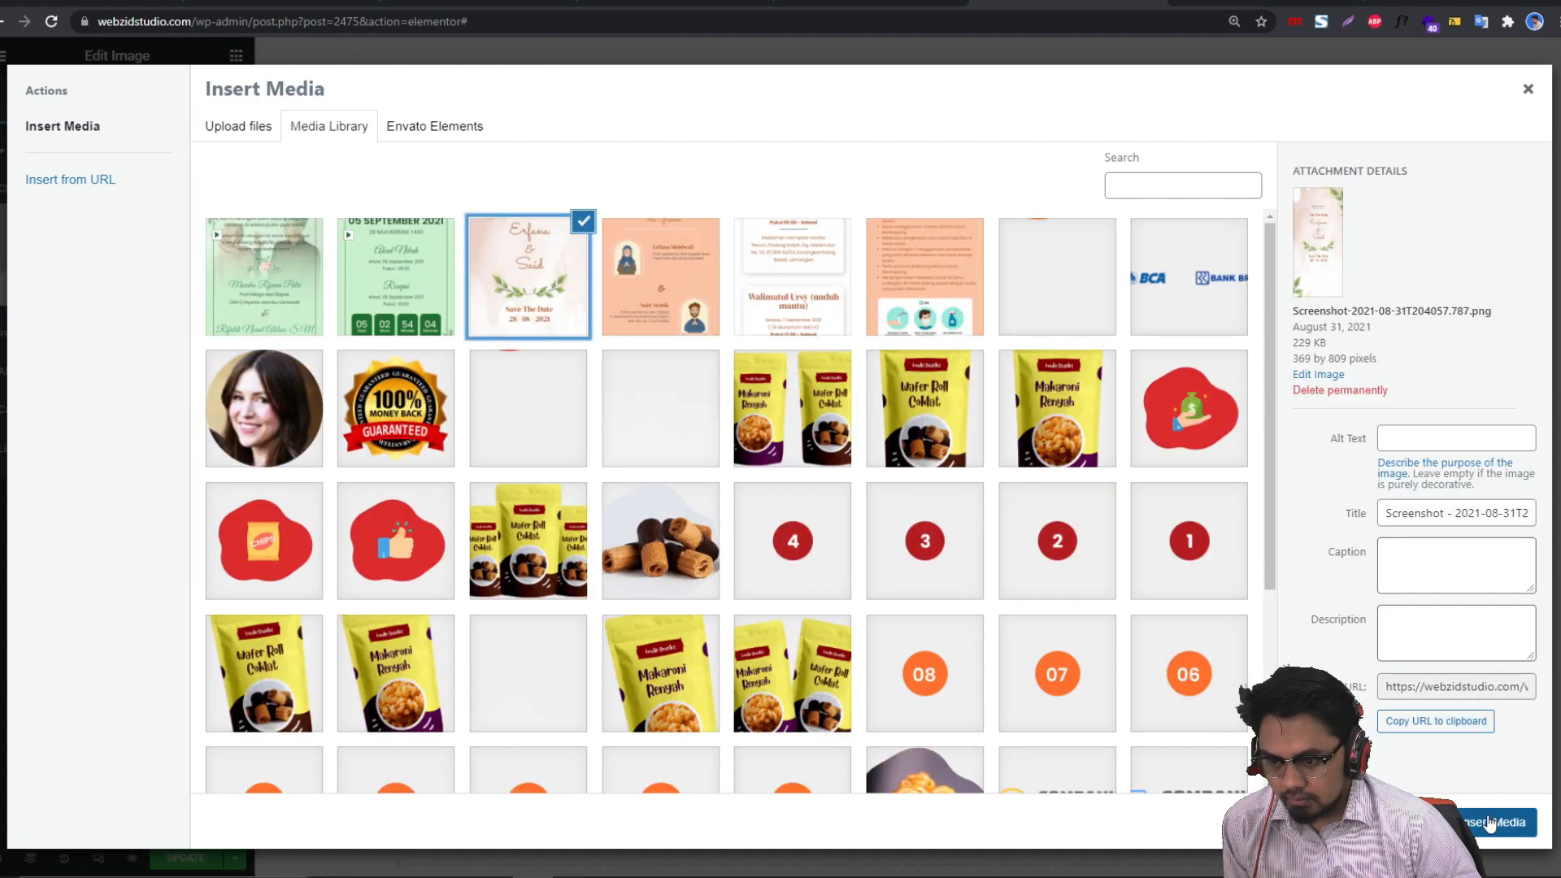
Step: Insert the floral Save The Date card at Large 1024 × 1024 and preview it with the panel hidden
click(1491, 824)
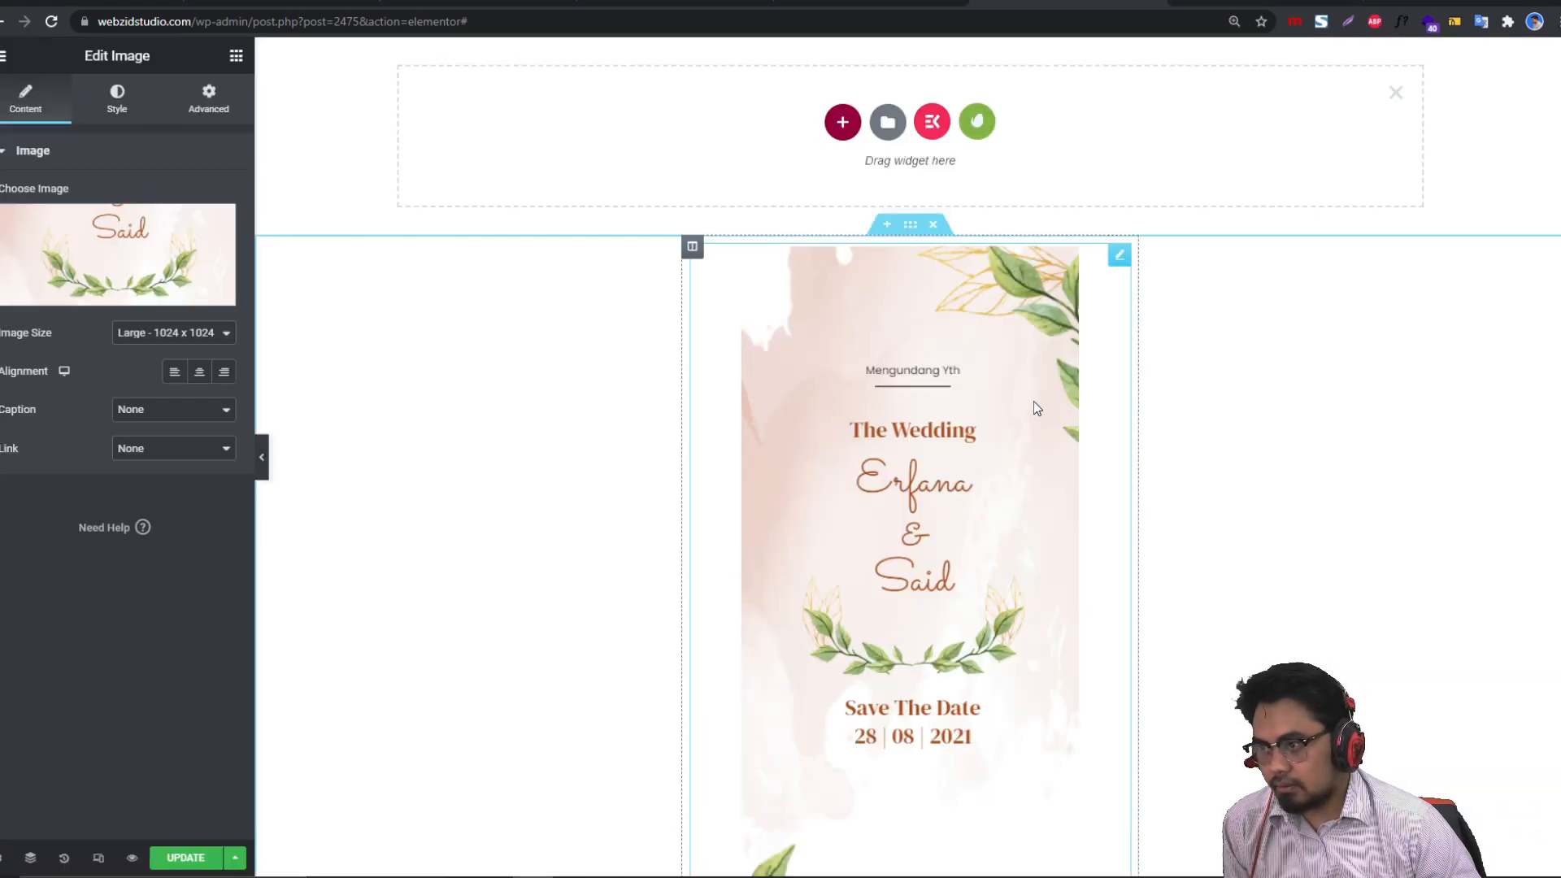
scroll(513, 439, down, 2)
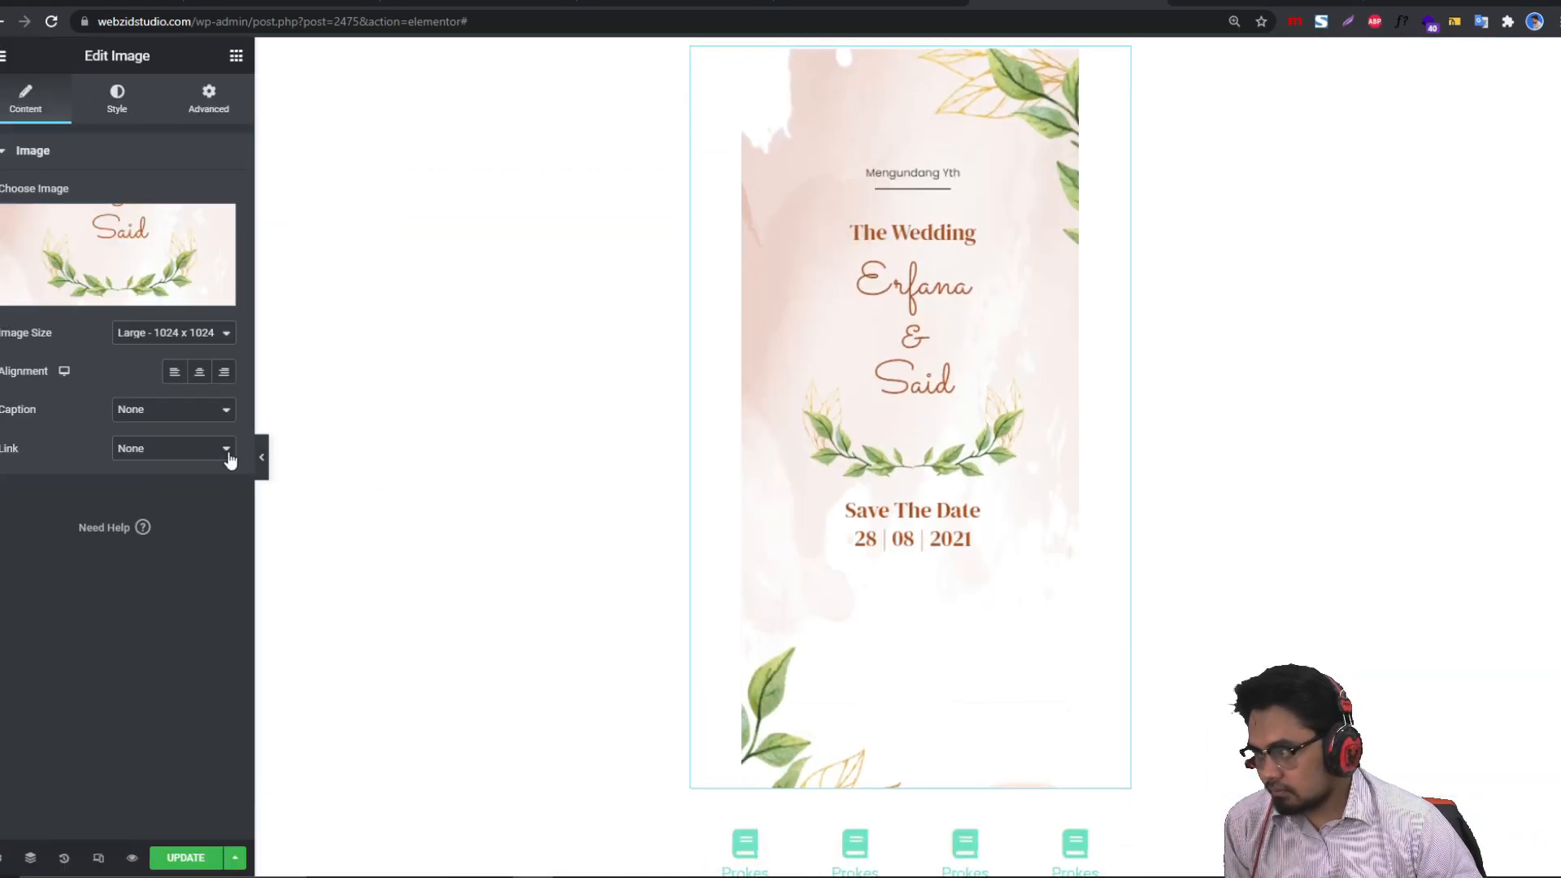
click(262, 457)
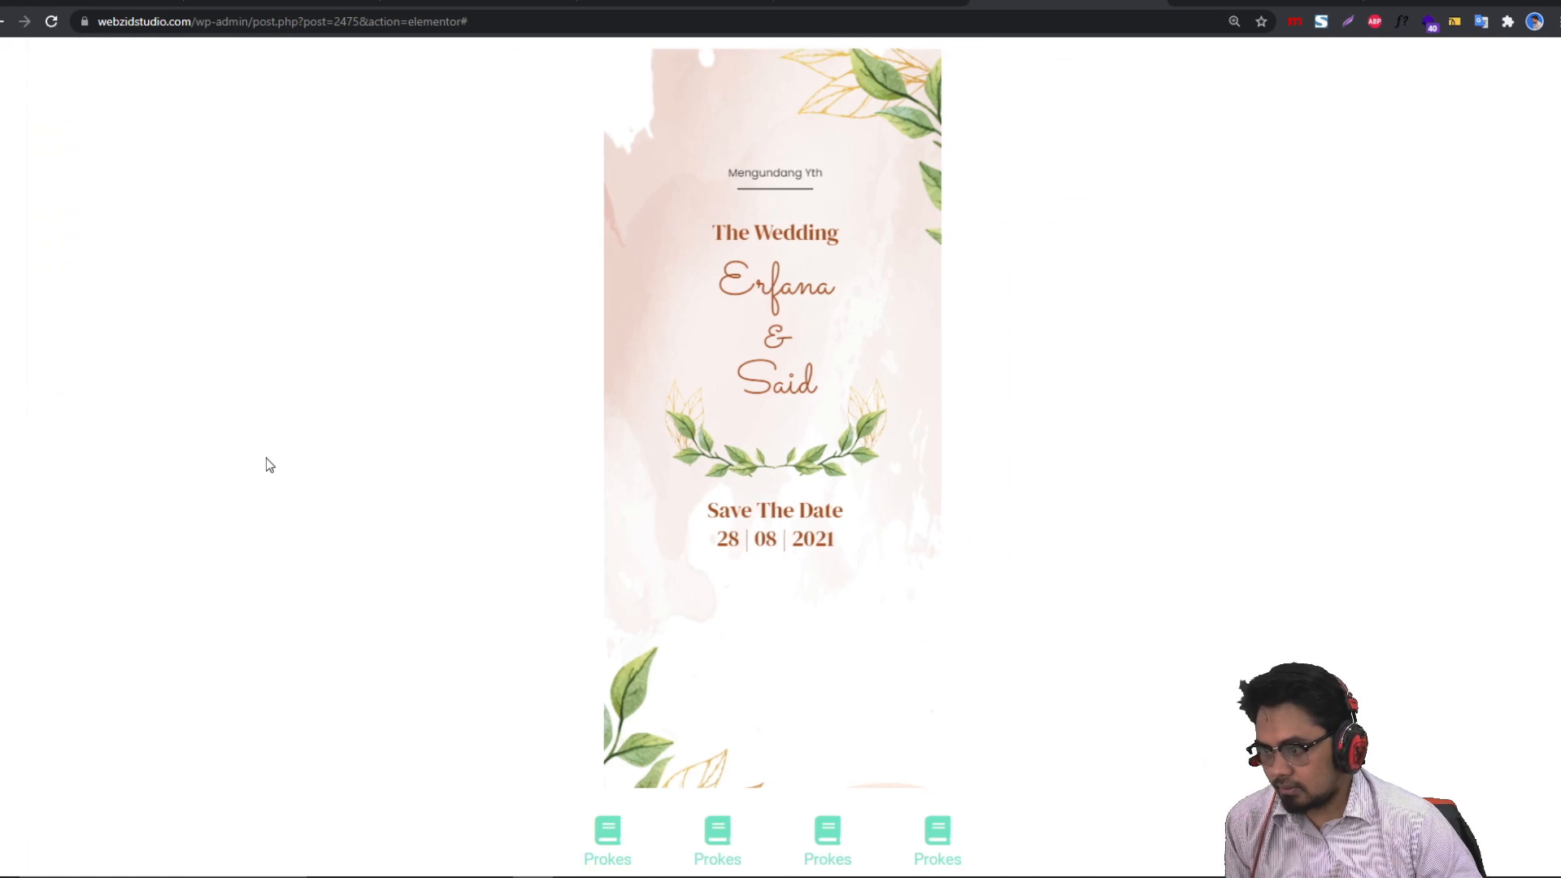
click(2, 455)
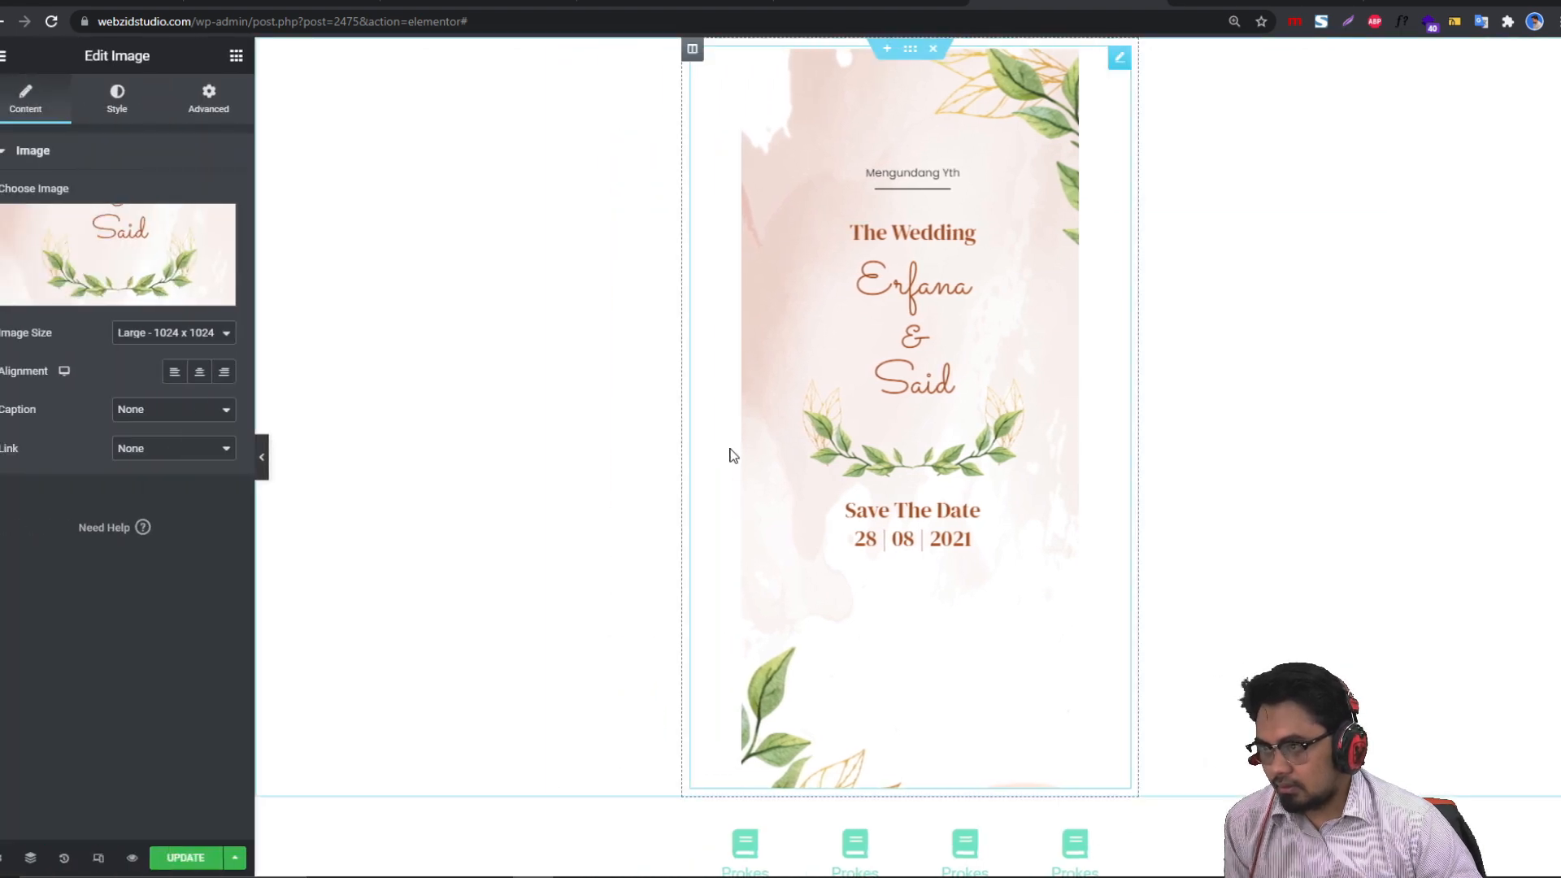
click(263, 463)
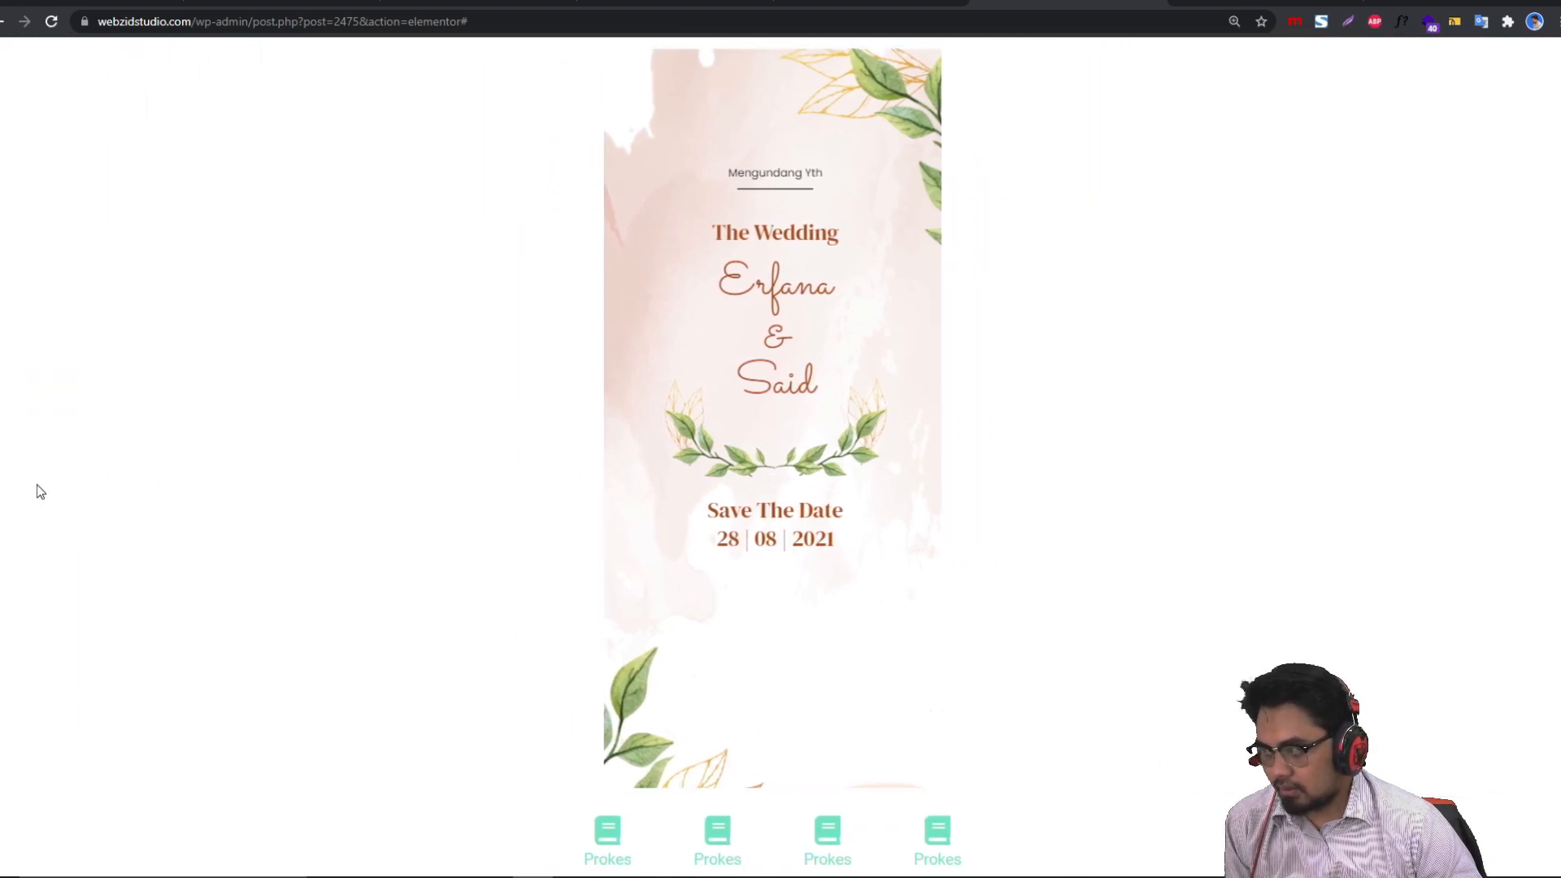
click(1, 457)
scroll(1046, 675, down, 4)
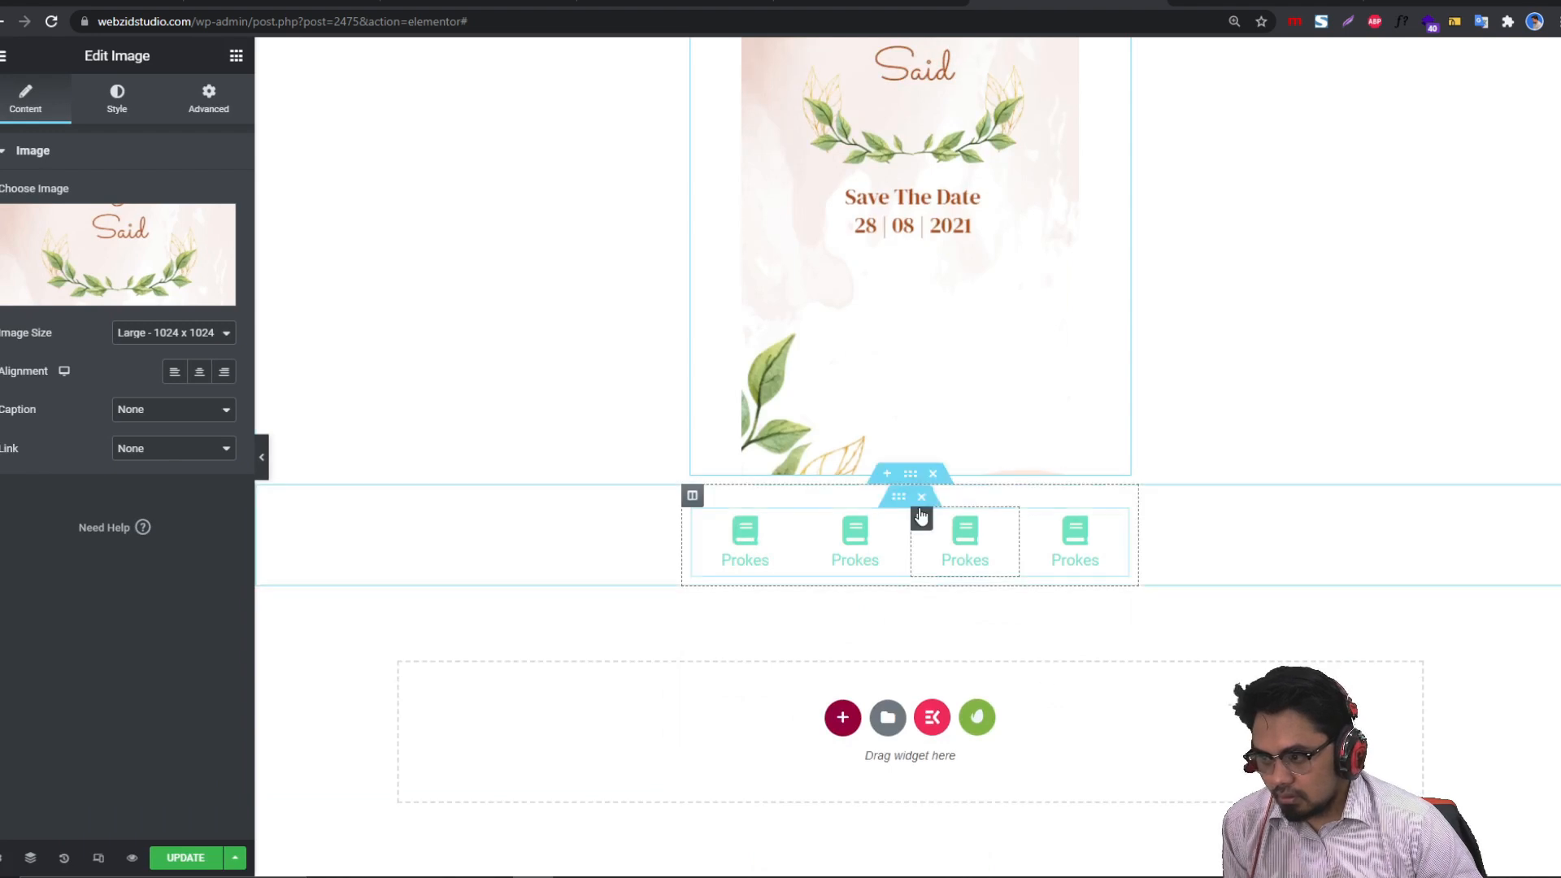
Step: Set the Prokes row section's Classic background colour to light grey #EDEDED
click(910, 477)
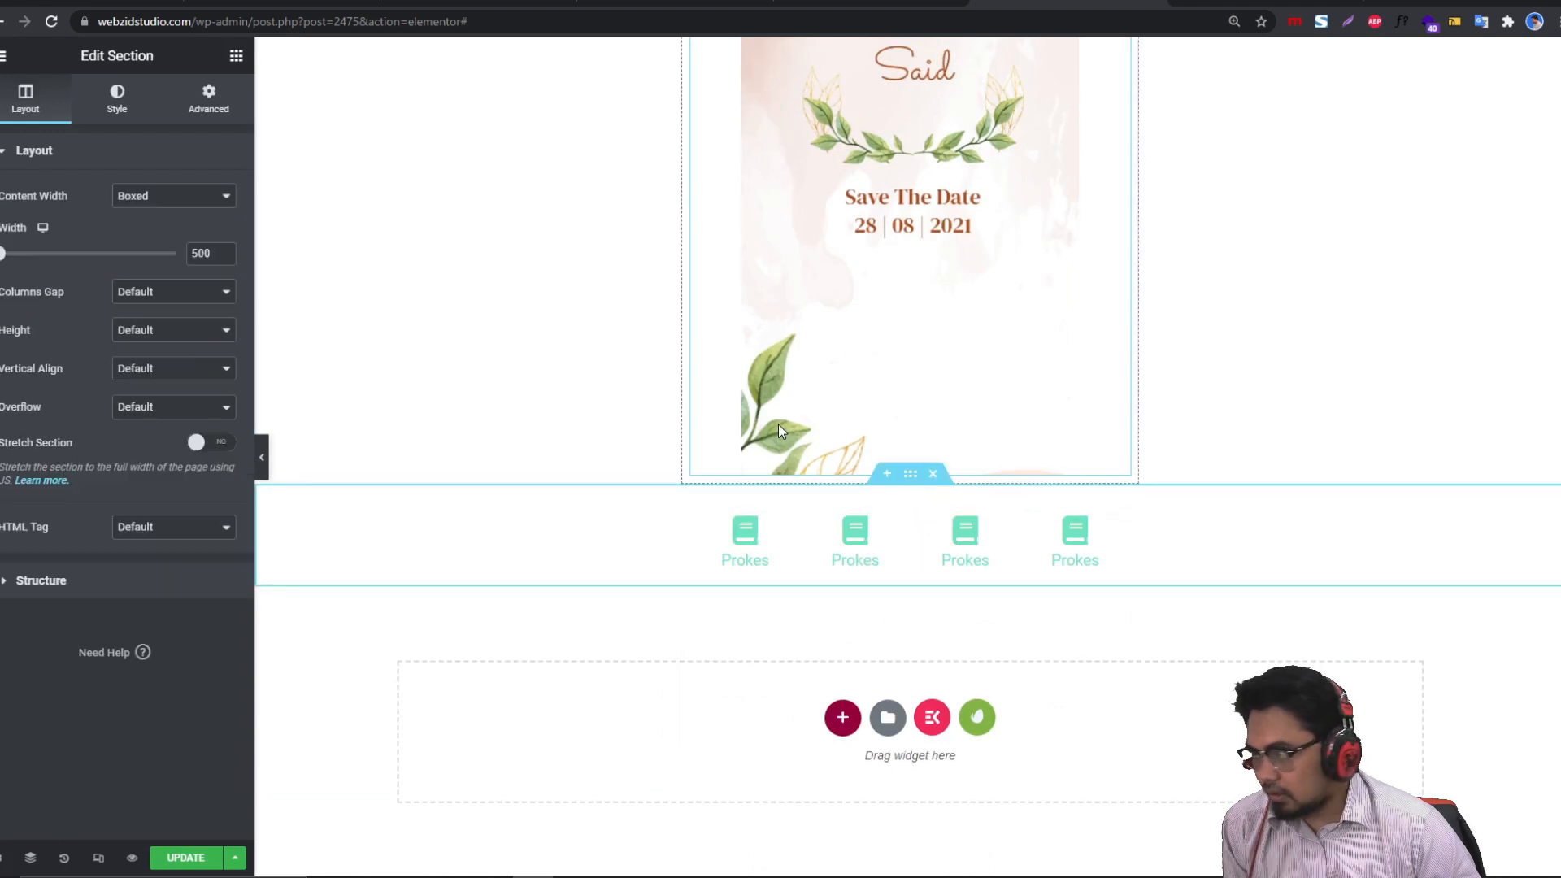
click(112, 118)
click(125, 244)
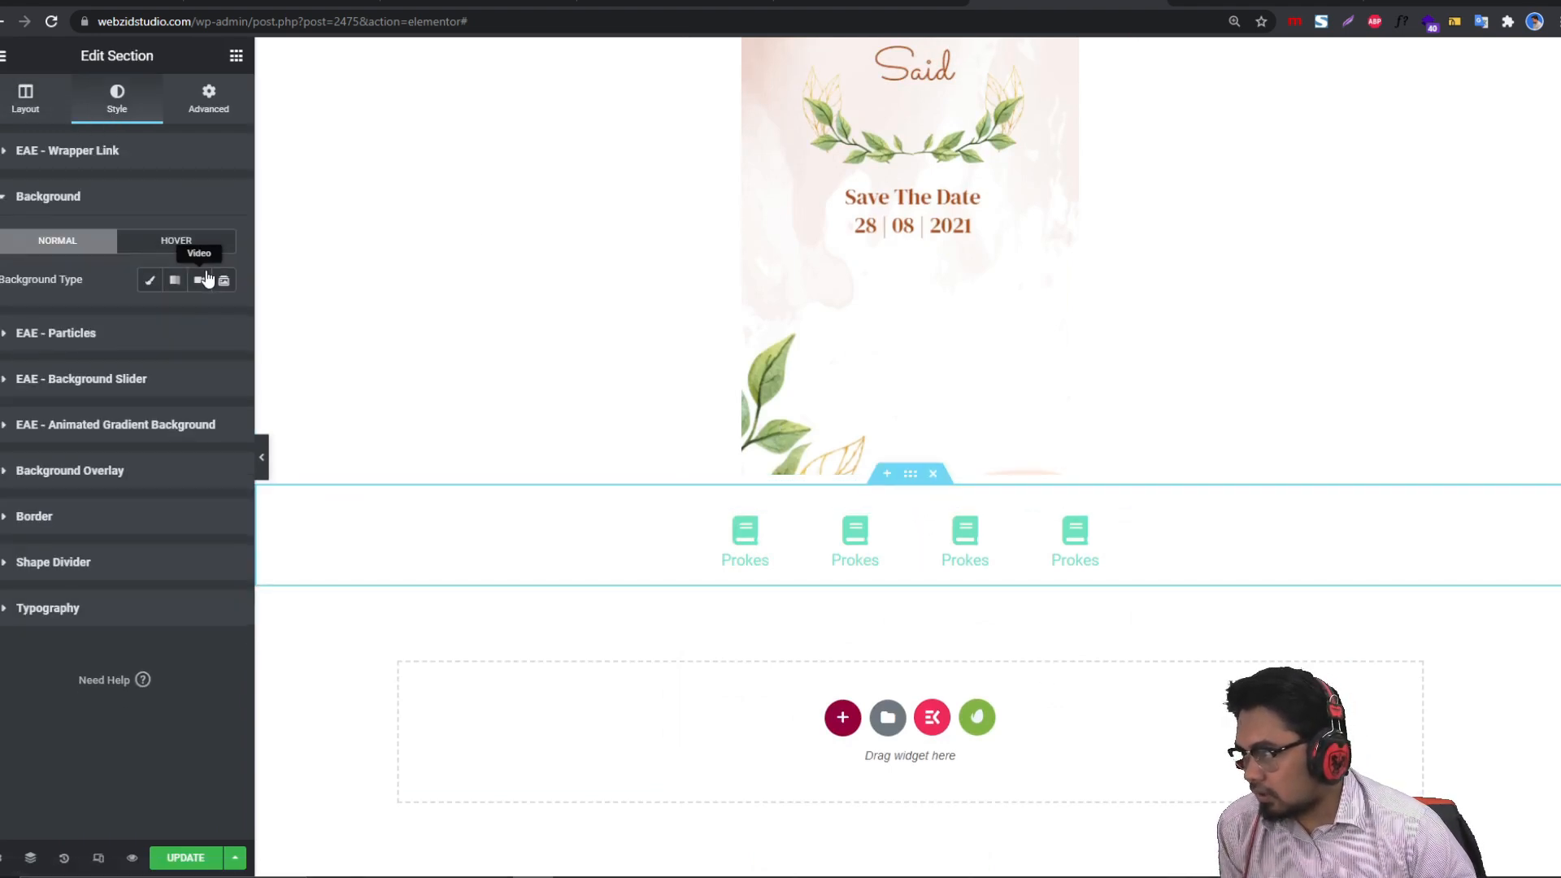
click(153, 283)
click(224, 319)
drag(101, 420, 6, 403)
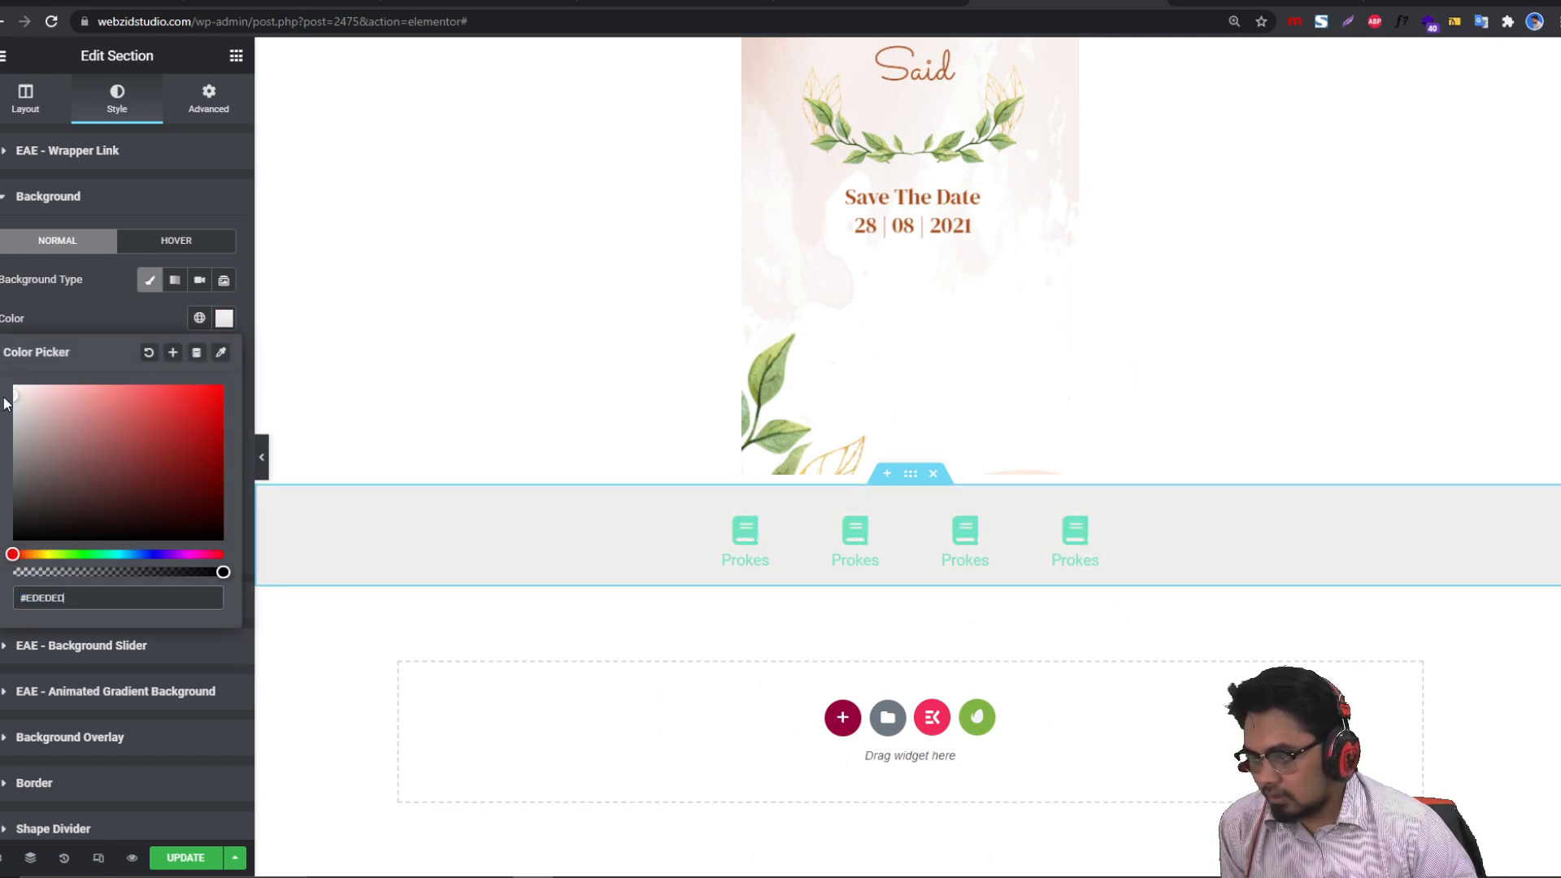
click(26, 98)
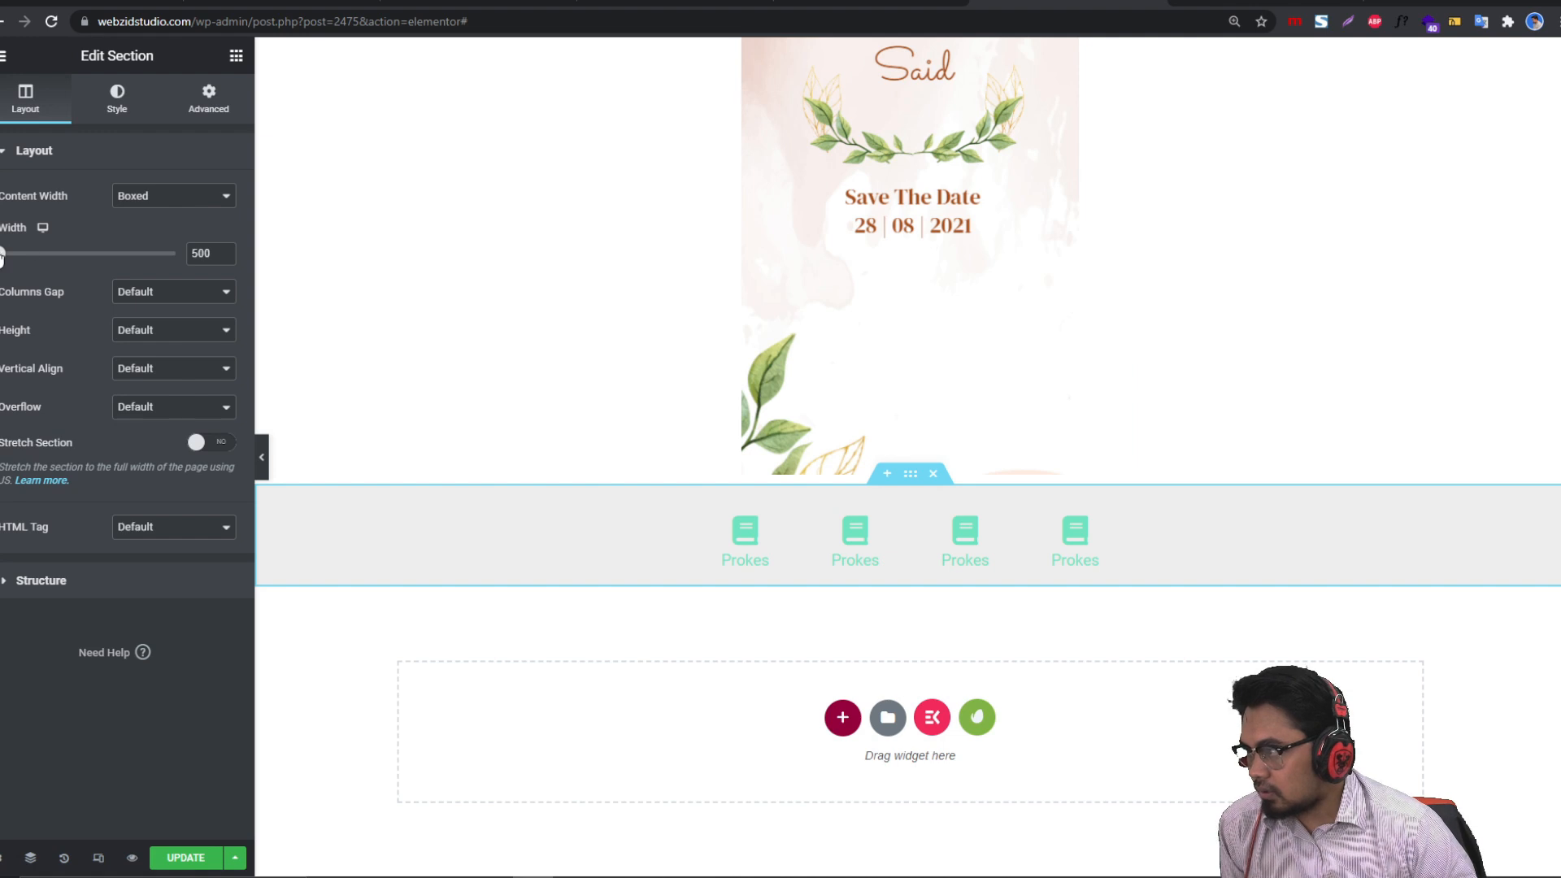
Step: Keep width at 500, switch the row's Height to Min Height, adjust it, and preview the page
drag(1, 254, 3, 254)
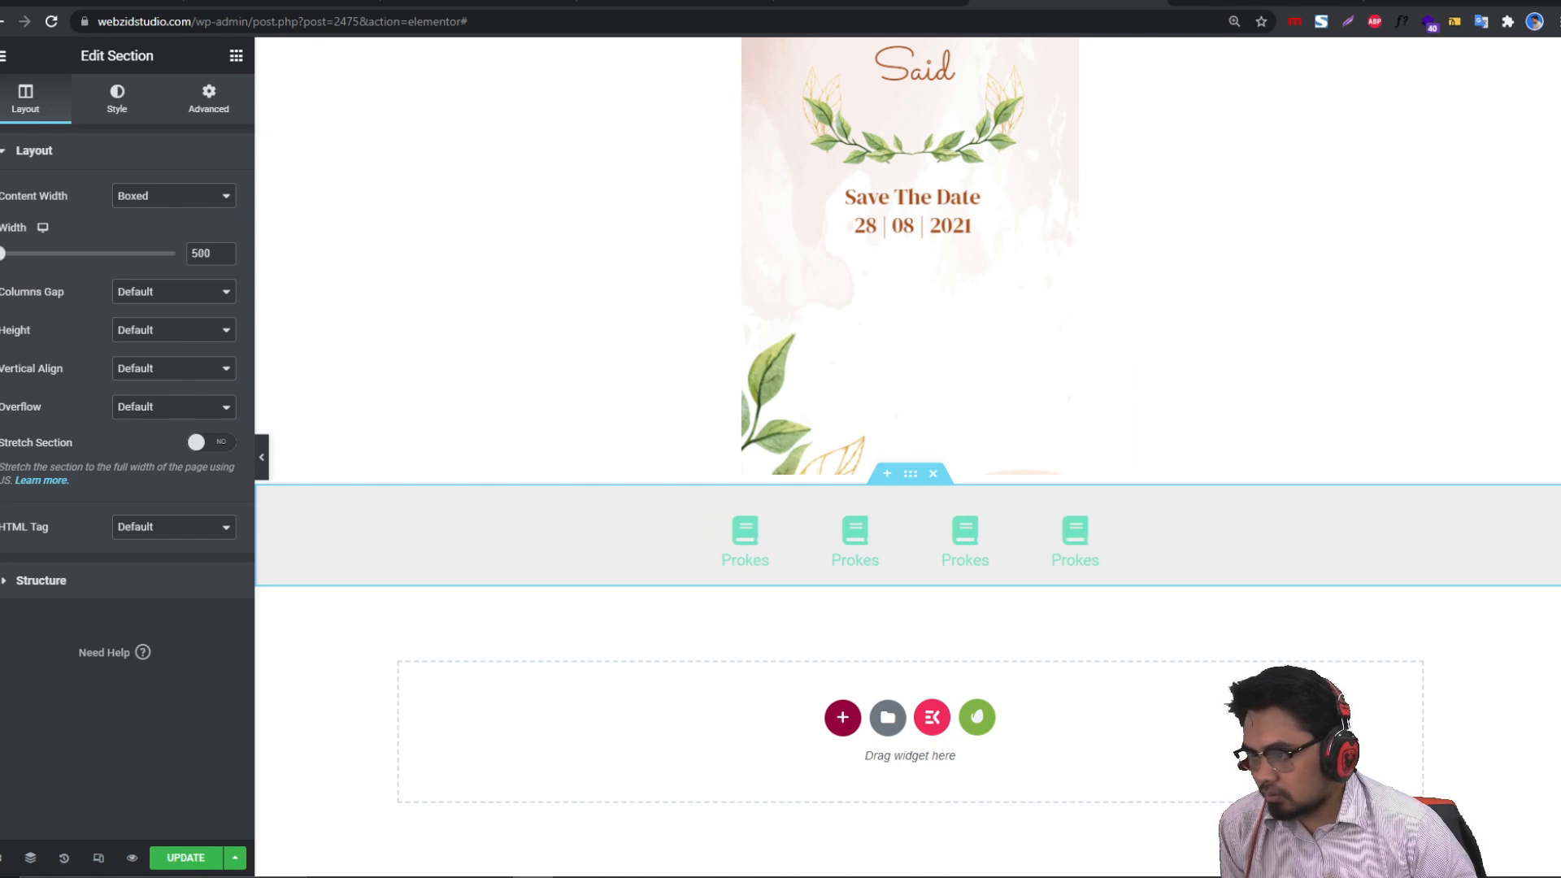
click(151, 348)
click(158, 379)
drag(45, 393, 1, 396)
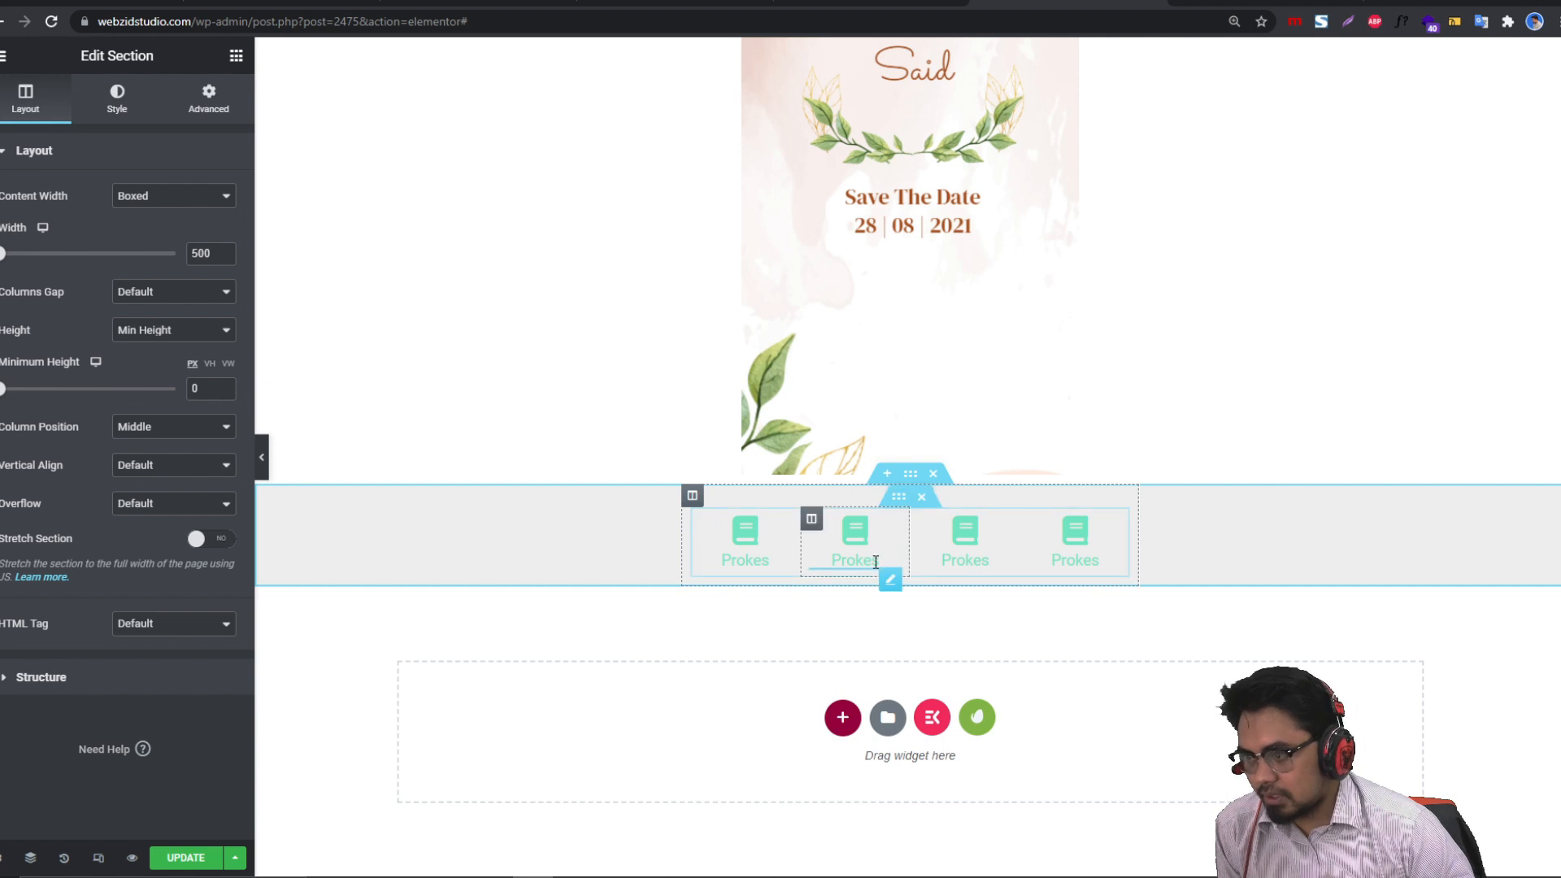
click(263, 457)
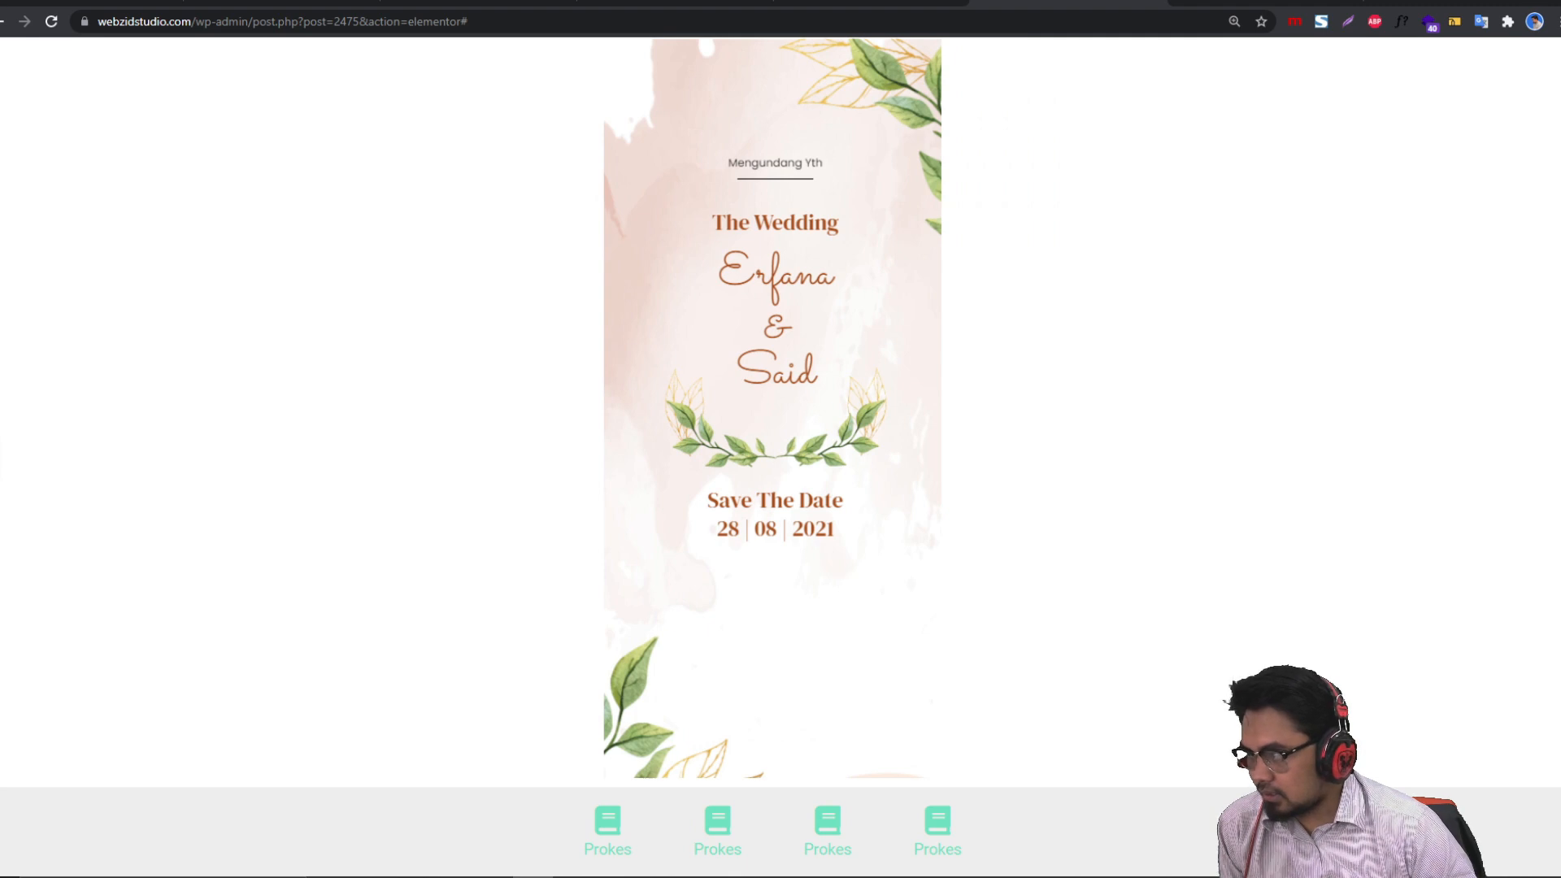
click(2, 457)
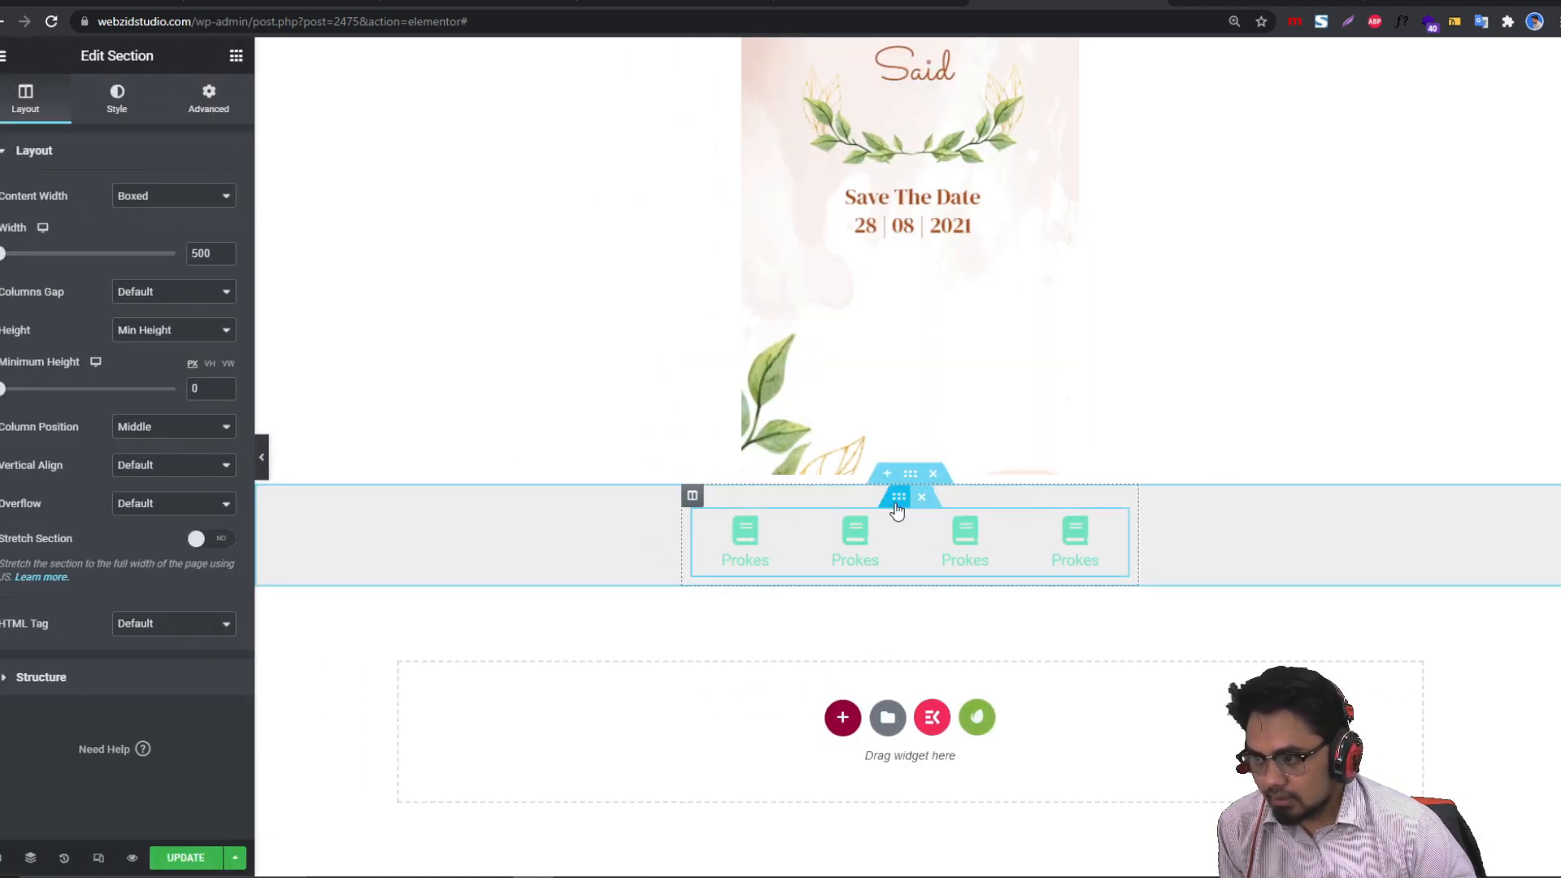
Step: Add a new one-column section below the page and duplicate its column into four columns
click(846, 715)
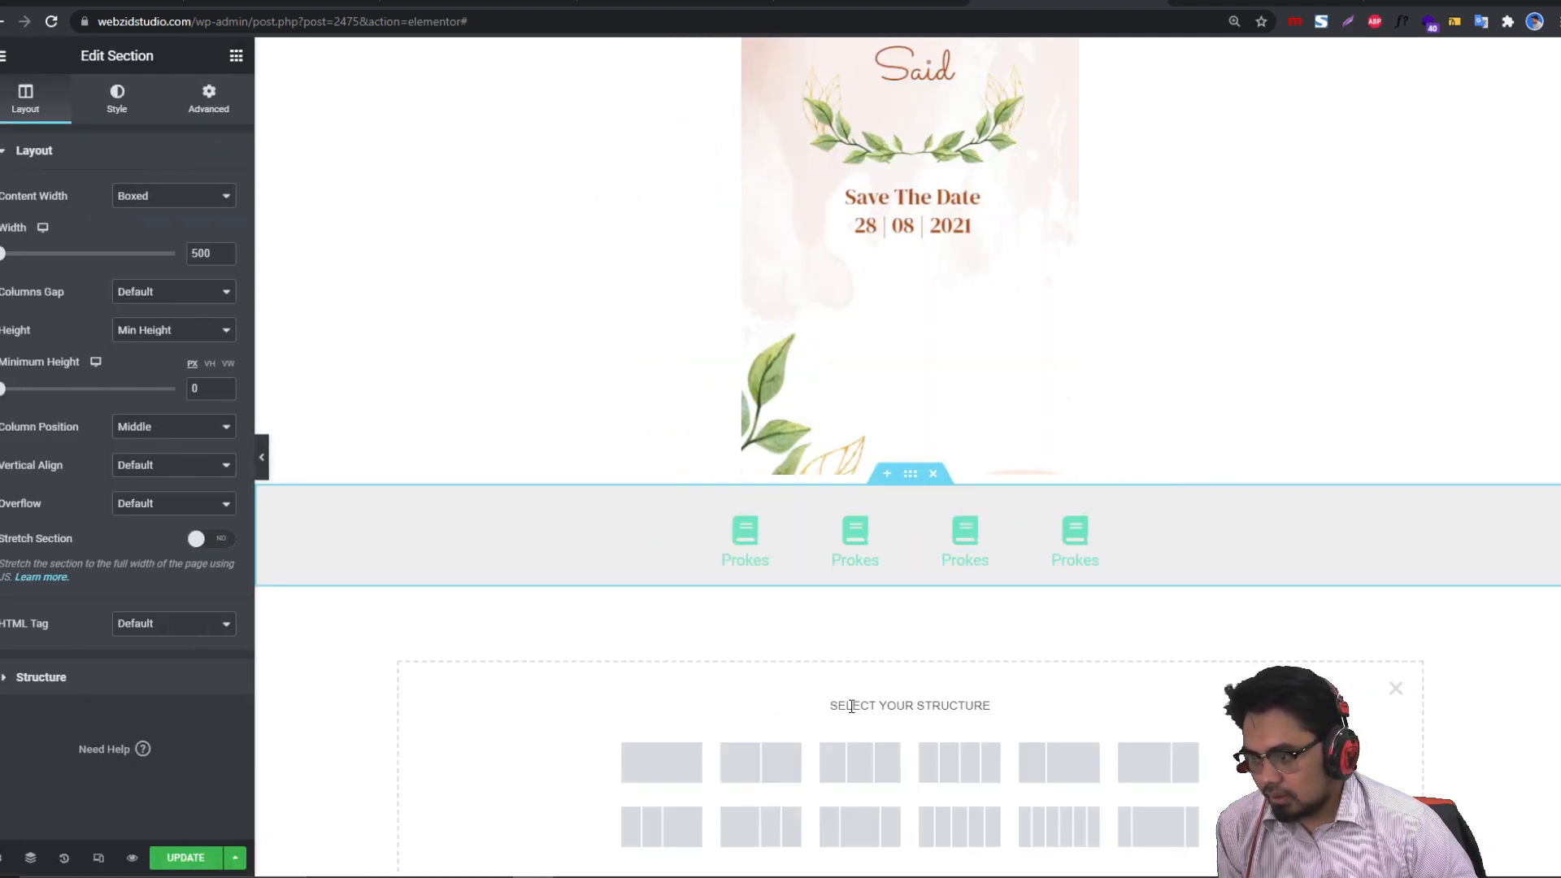
click(682, 668)
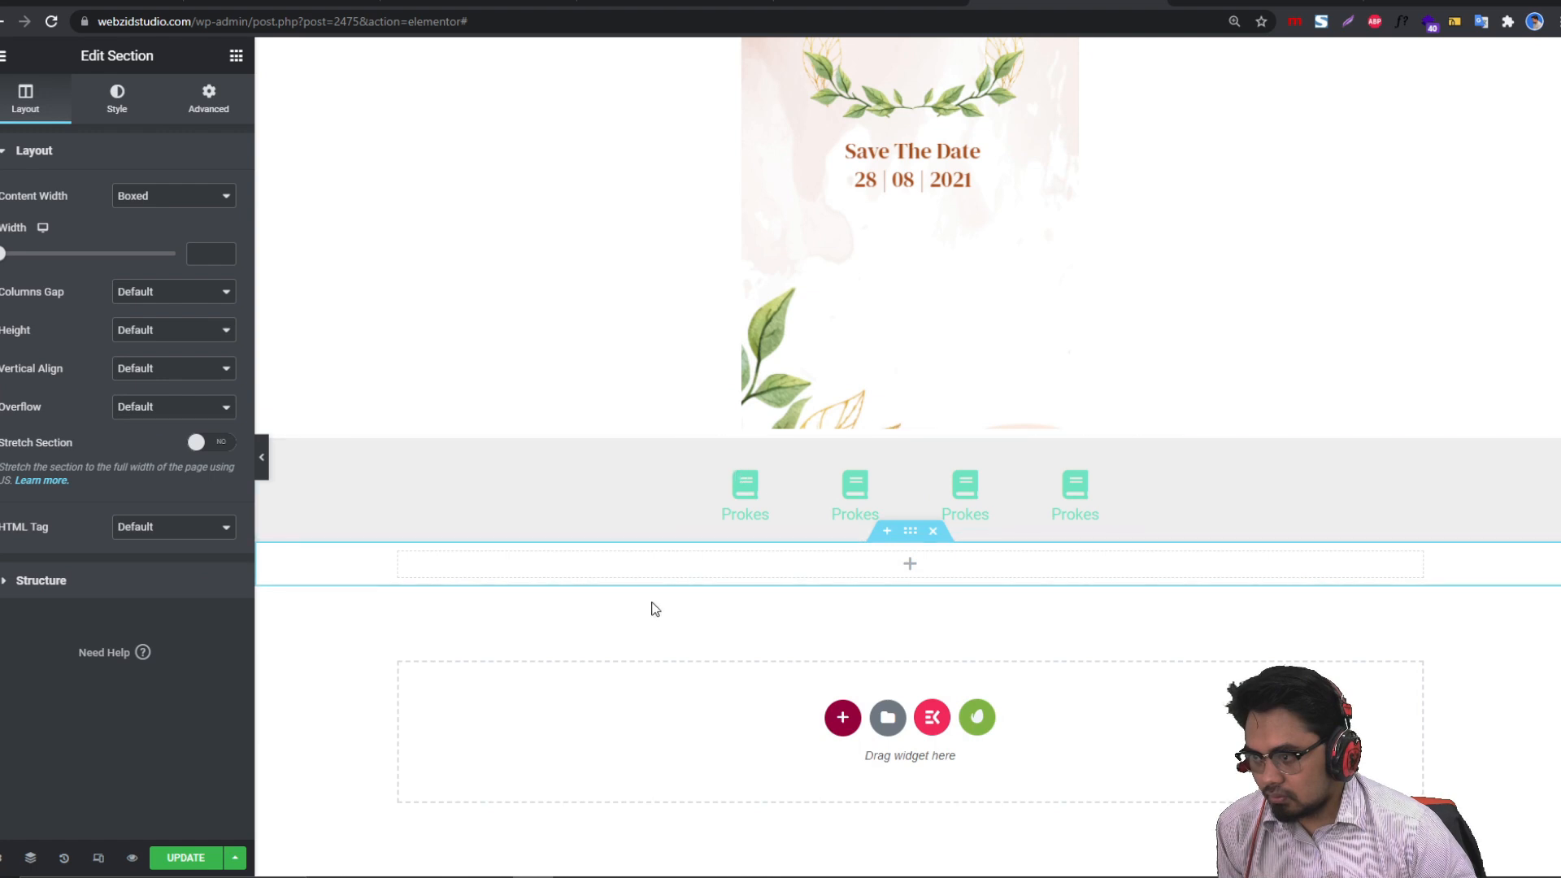
right_click(399, 556)
click(450, 601)
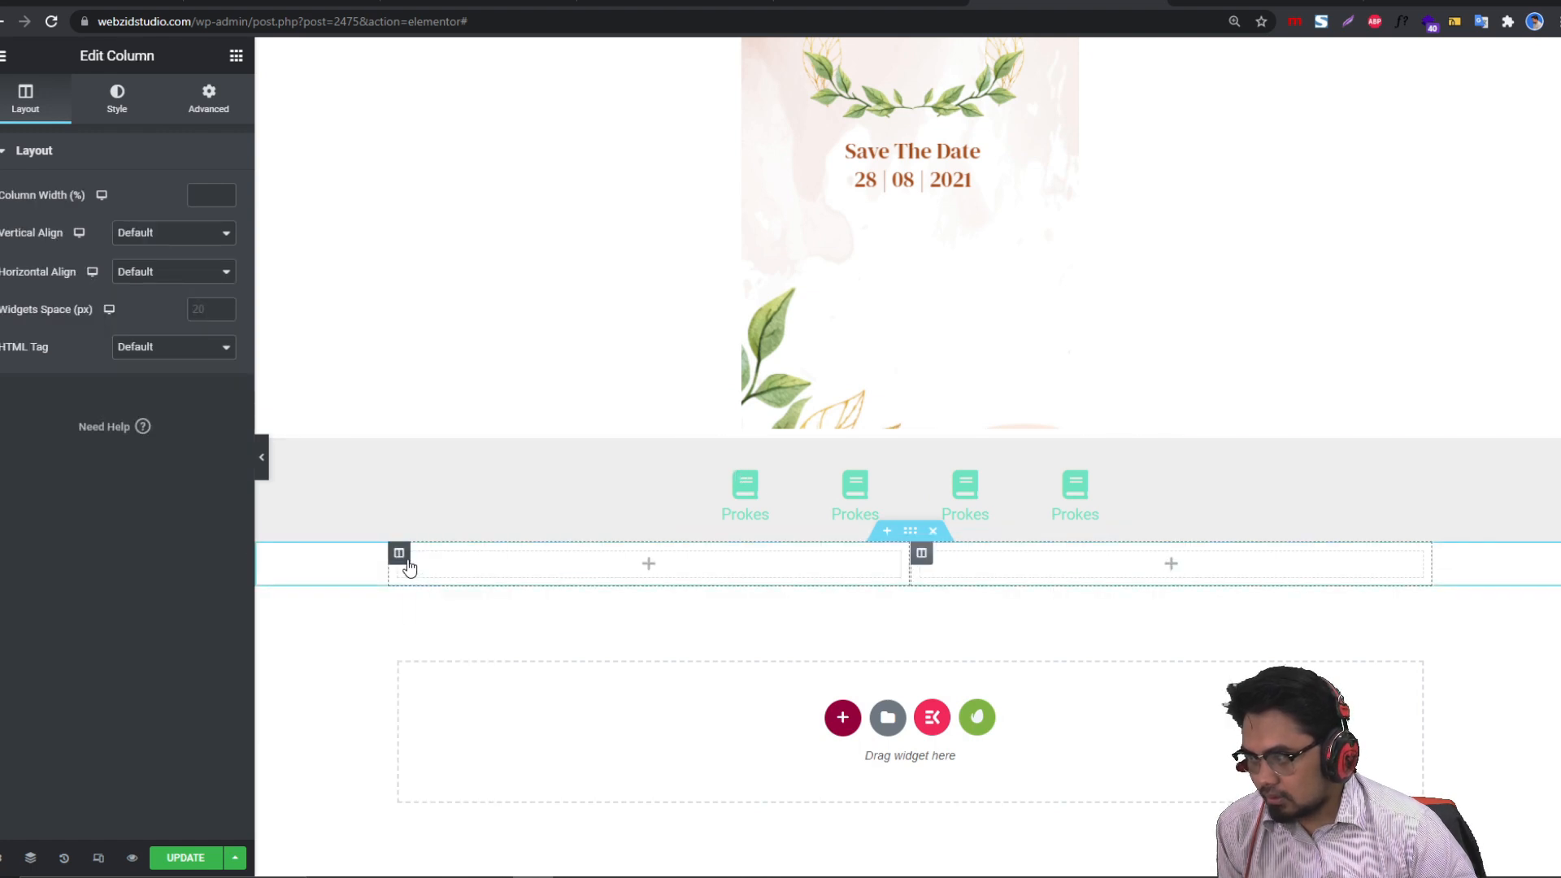
right_click(407, 559)
click(450, 600)
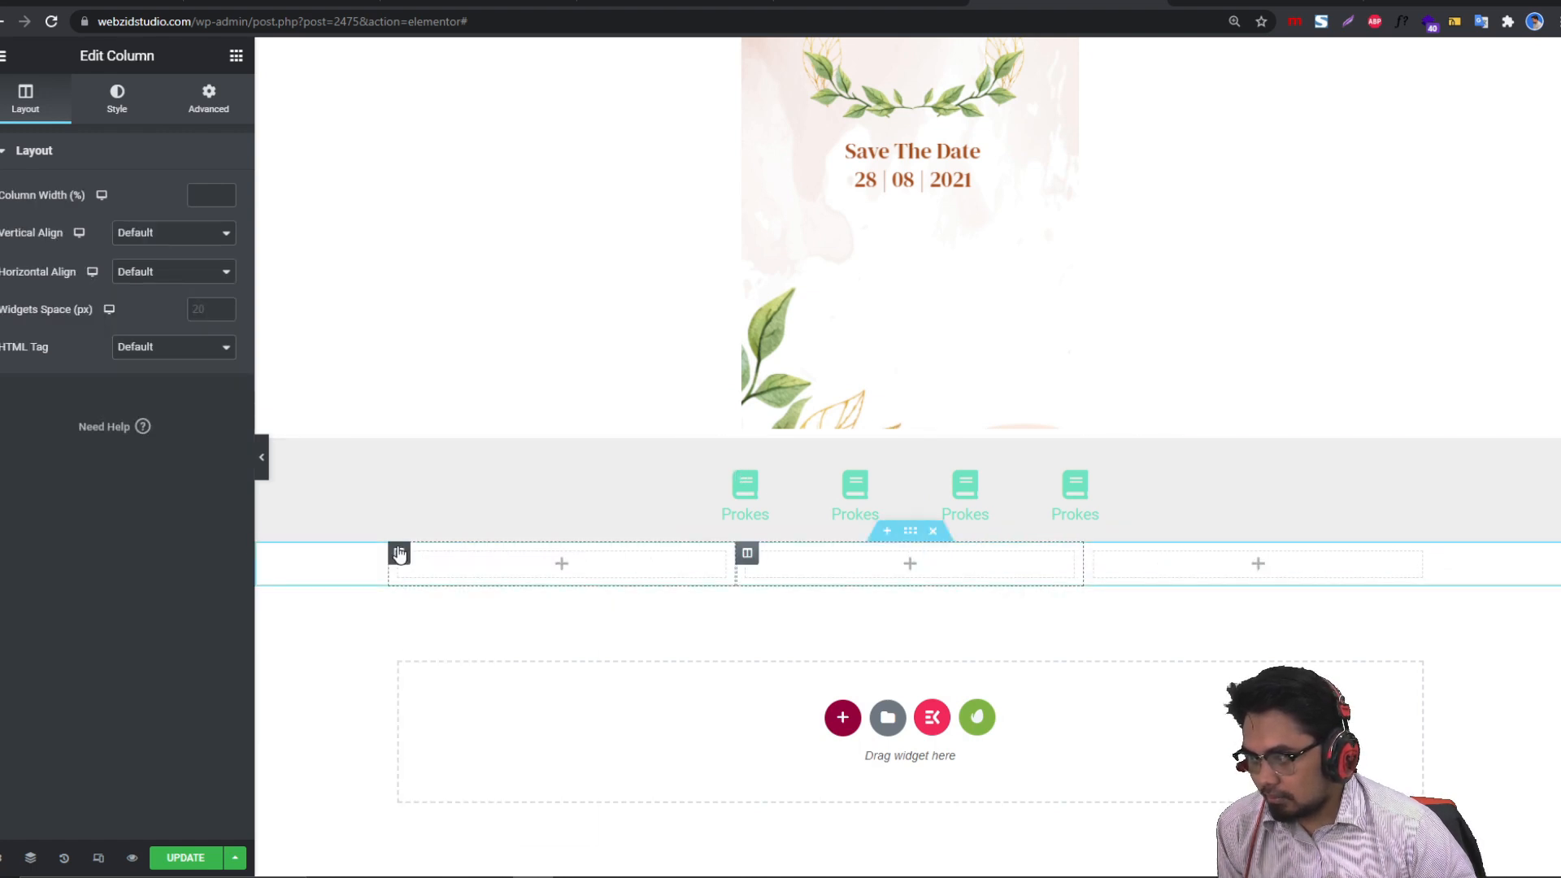
right_click(398, 550)
click(457, 602)
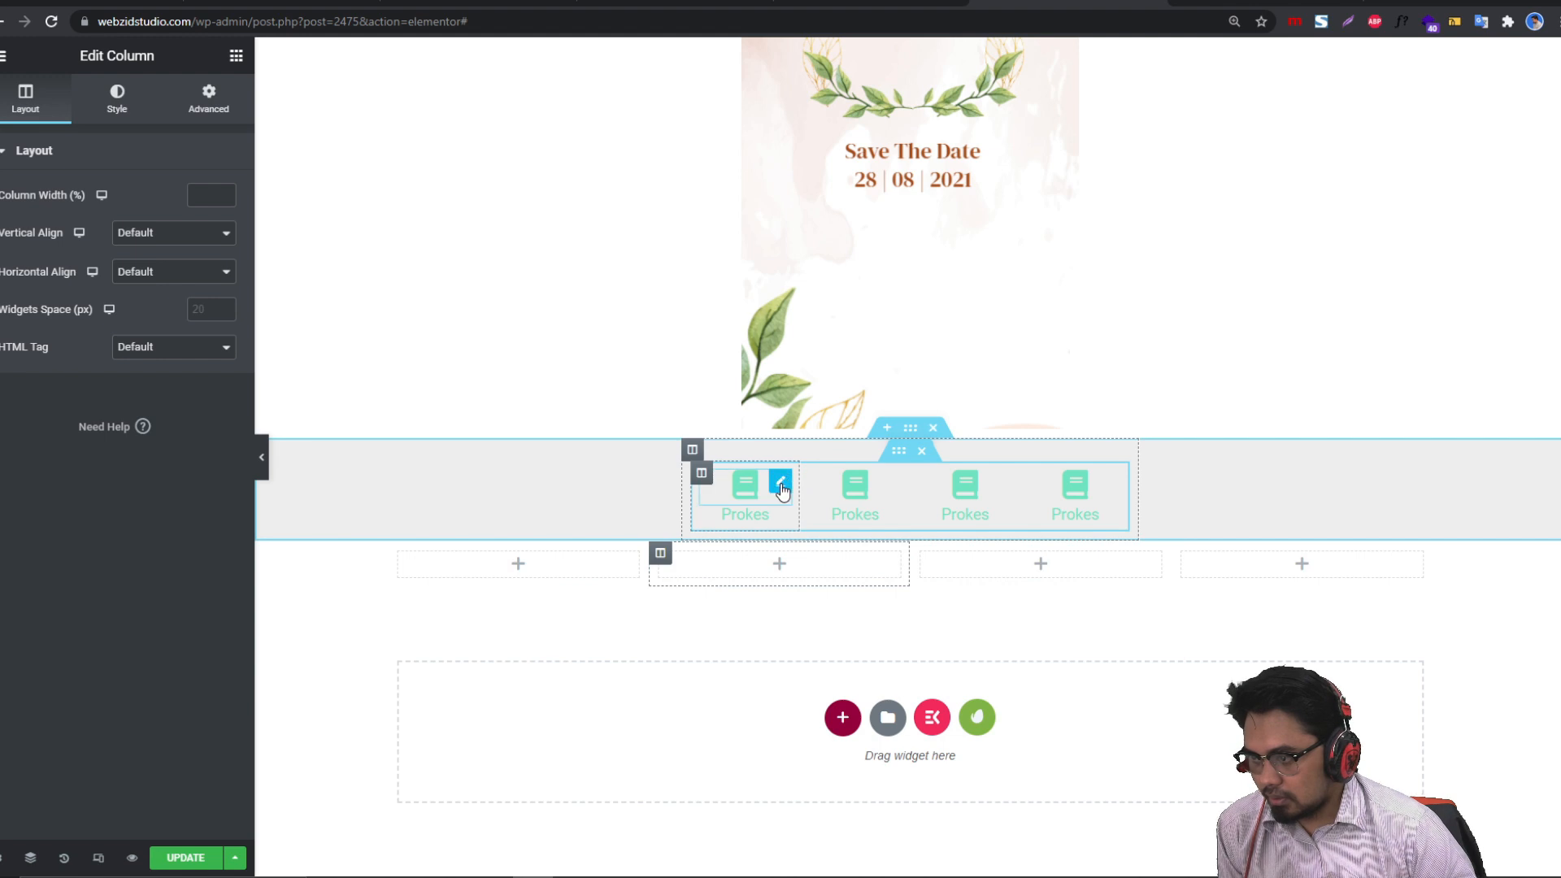
Step: Move the first icon and Prokes heading into the first new column, then duplicate that column
drag(780, 488, 561, 561)
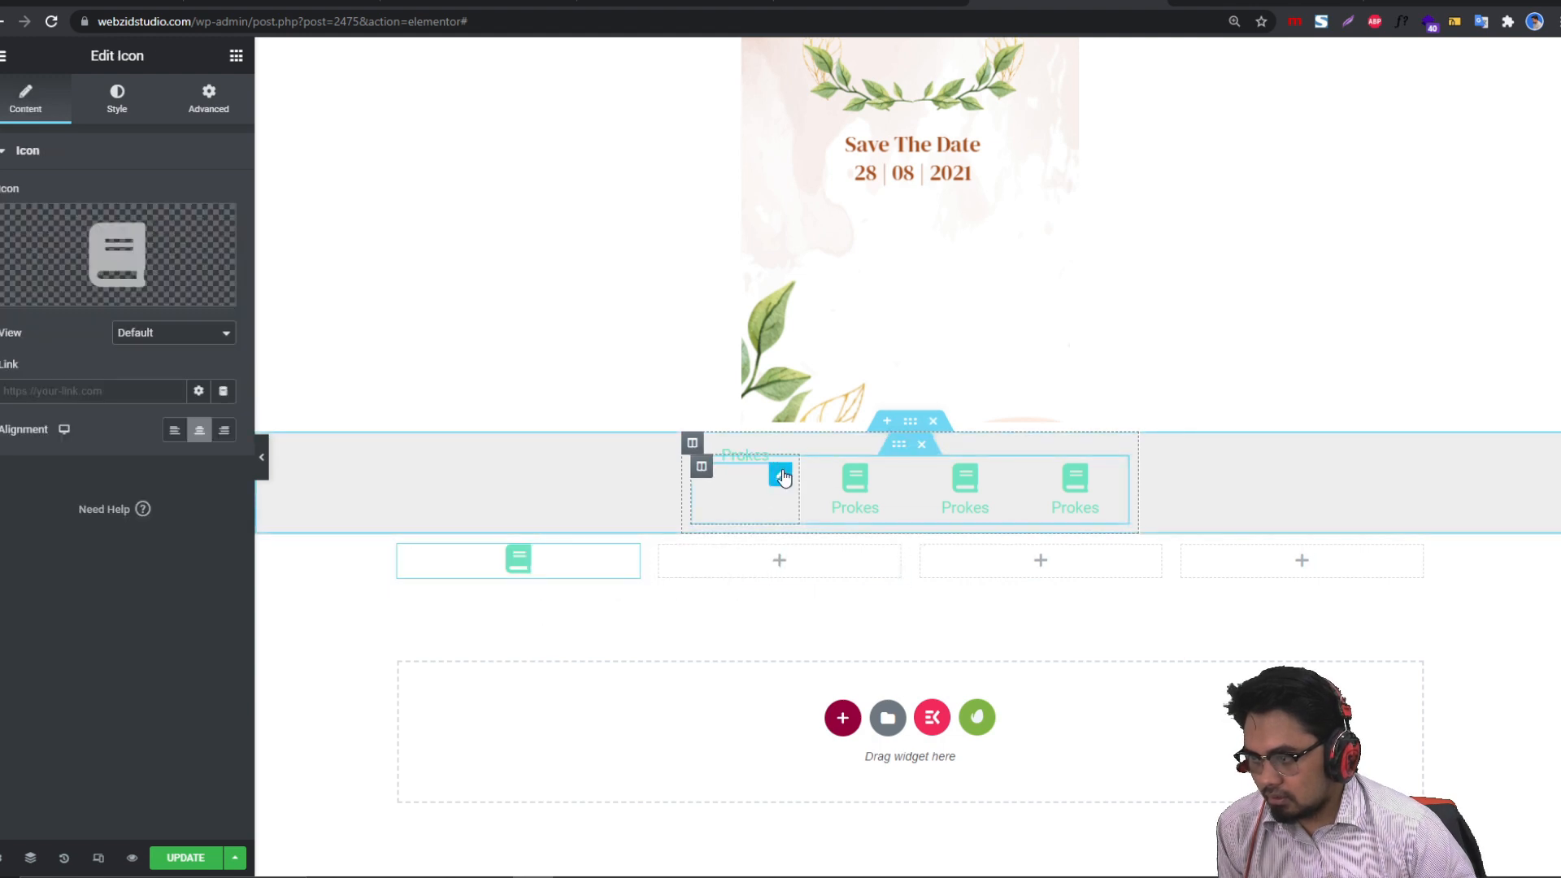
drag(783, 478, 641, 567)
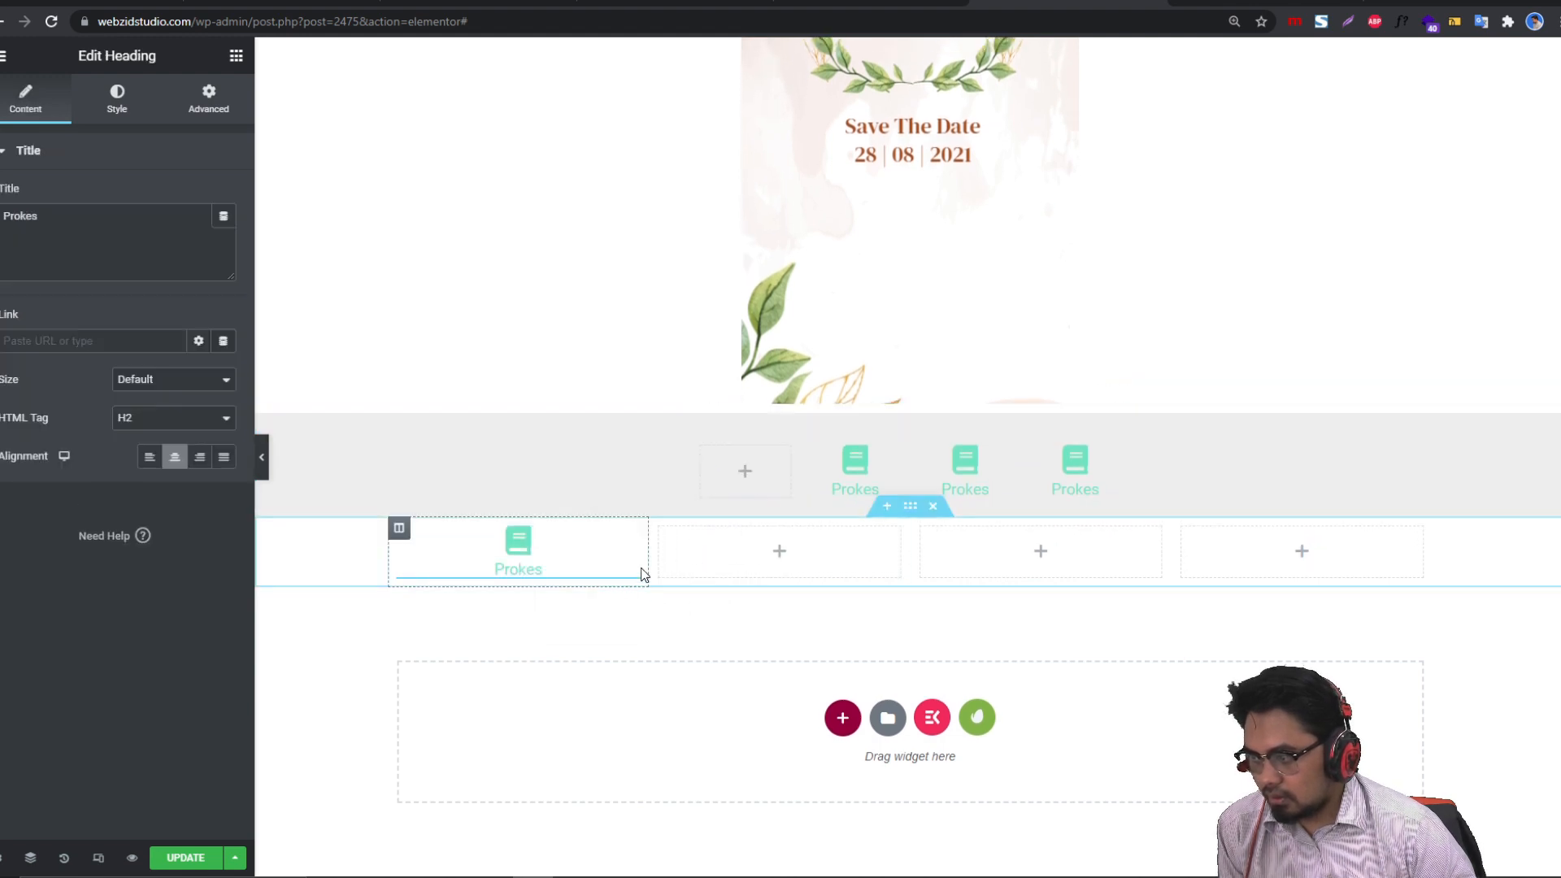
right_click(407, 540)
click(451, 574)
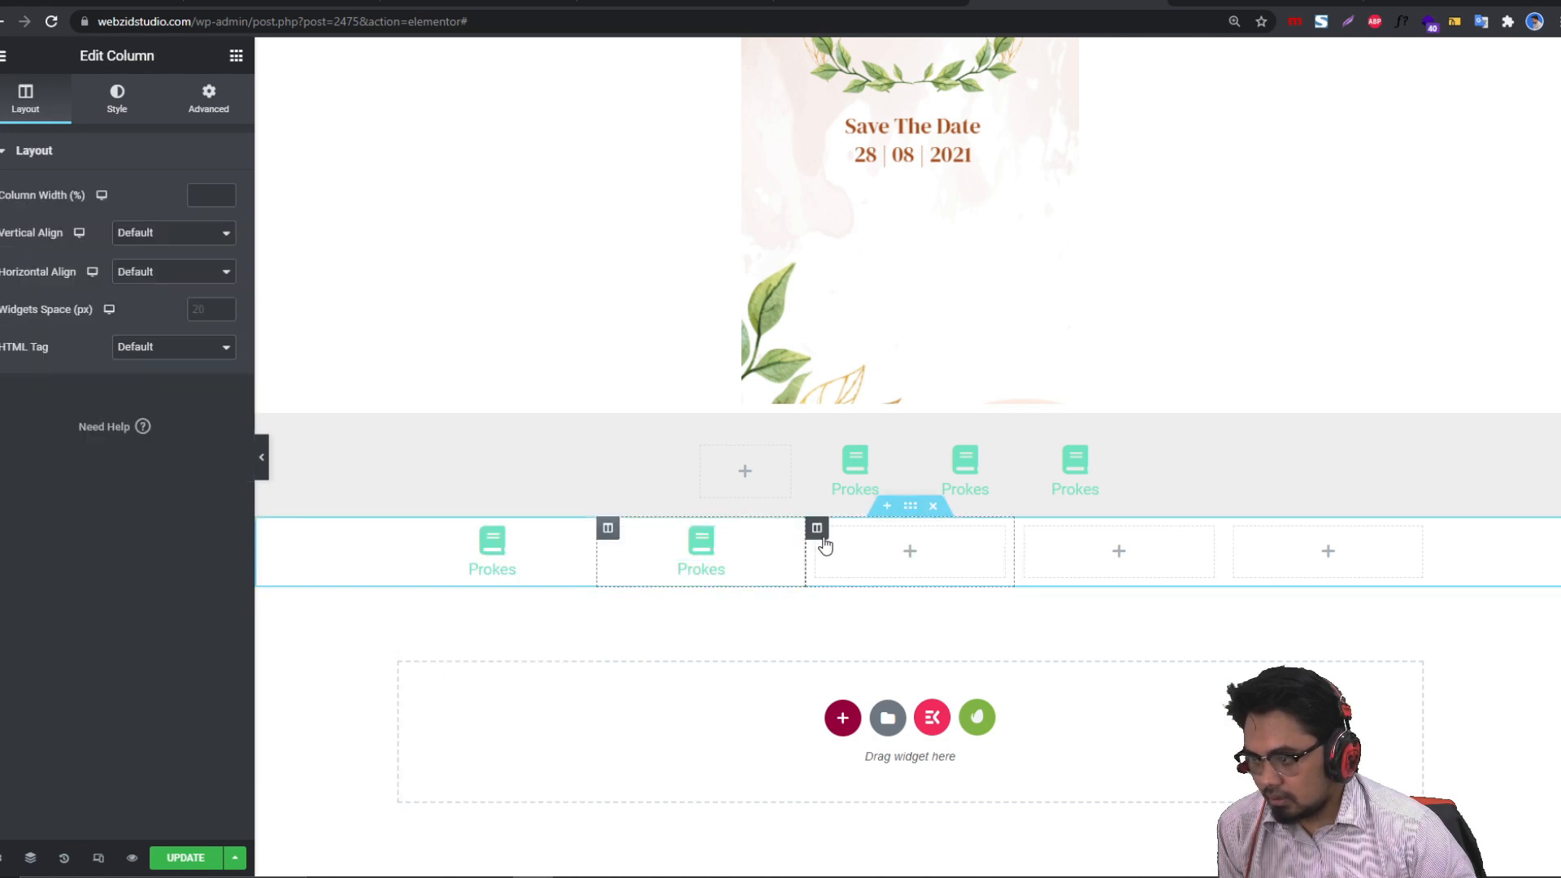
Step: Delete the three empty columns and duplicate the Prokes column until there are four
right_click(823, 540)
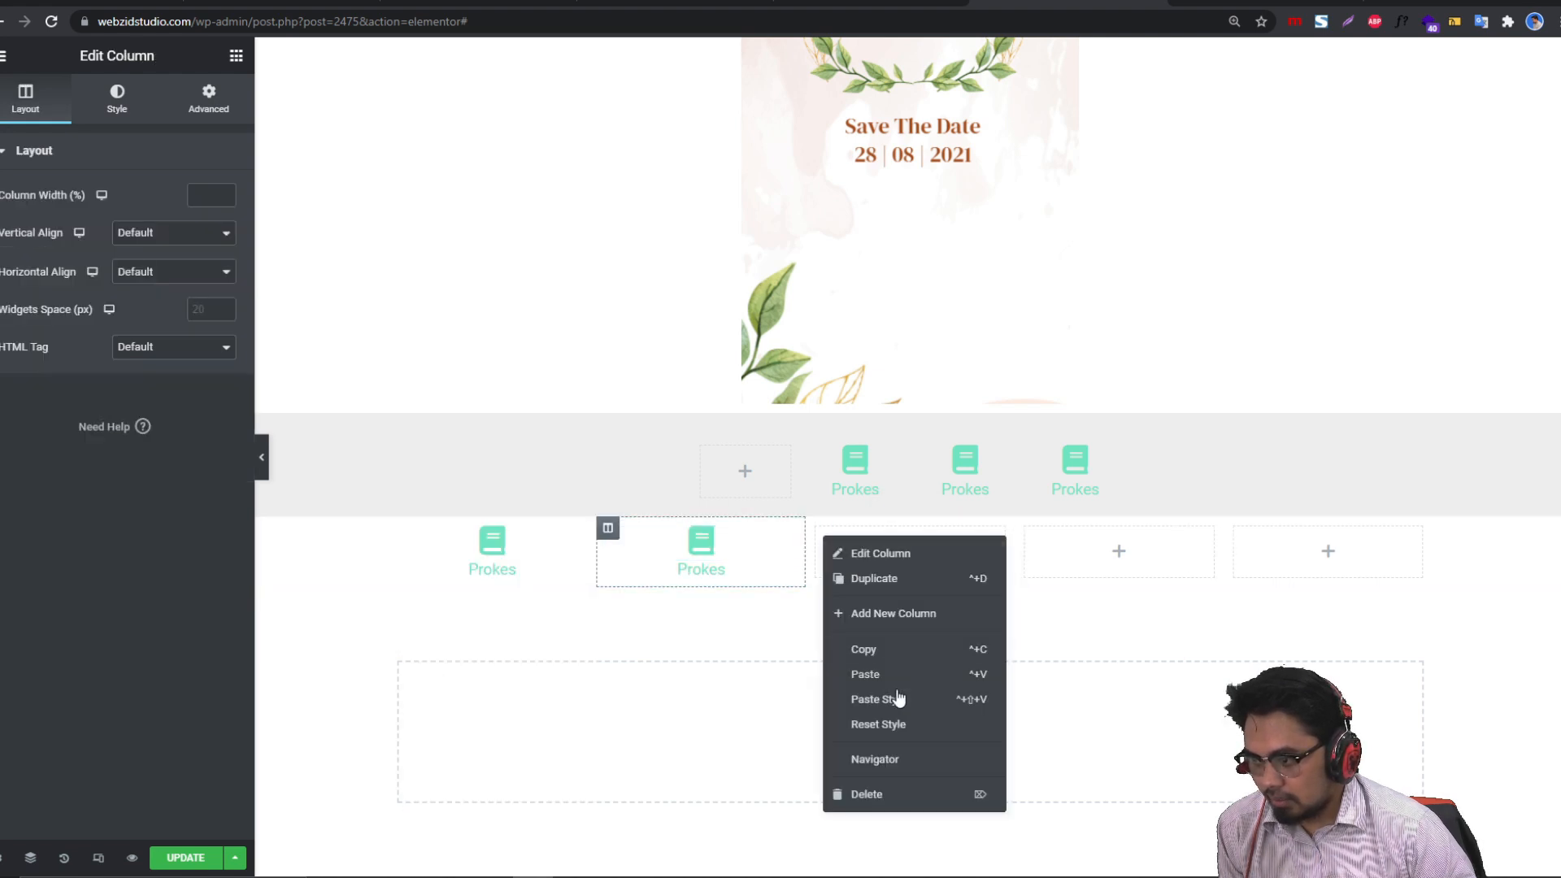
click(874, 795)
right_click(923, 533)
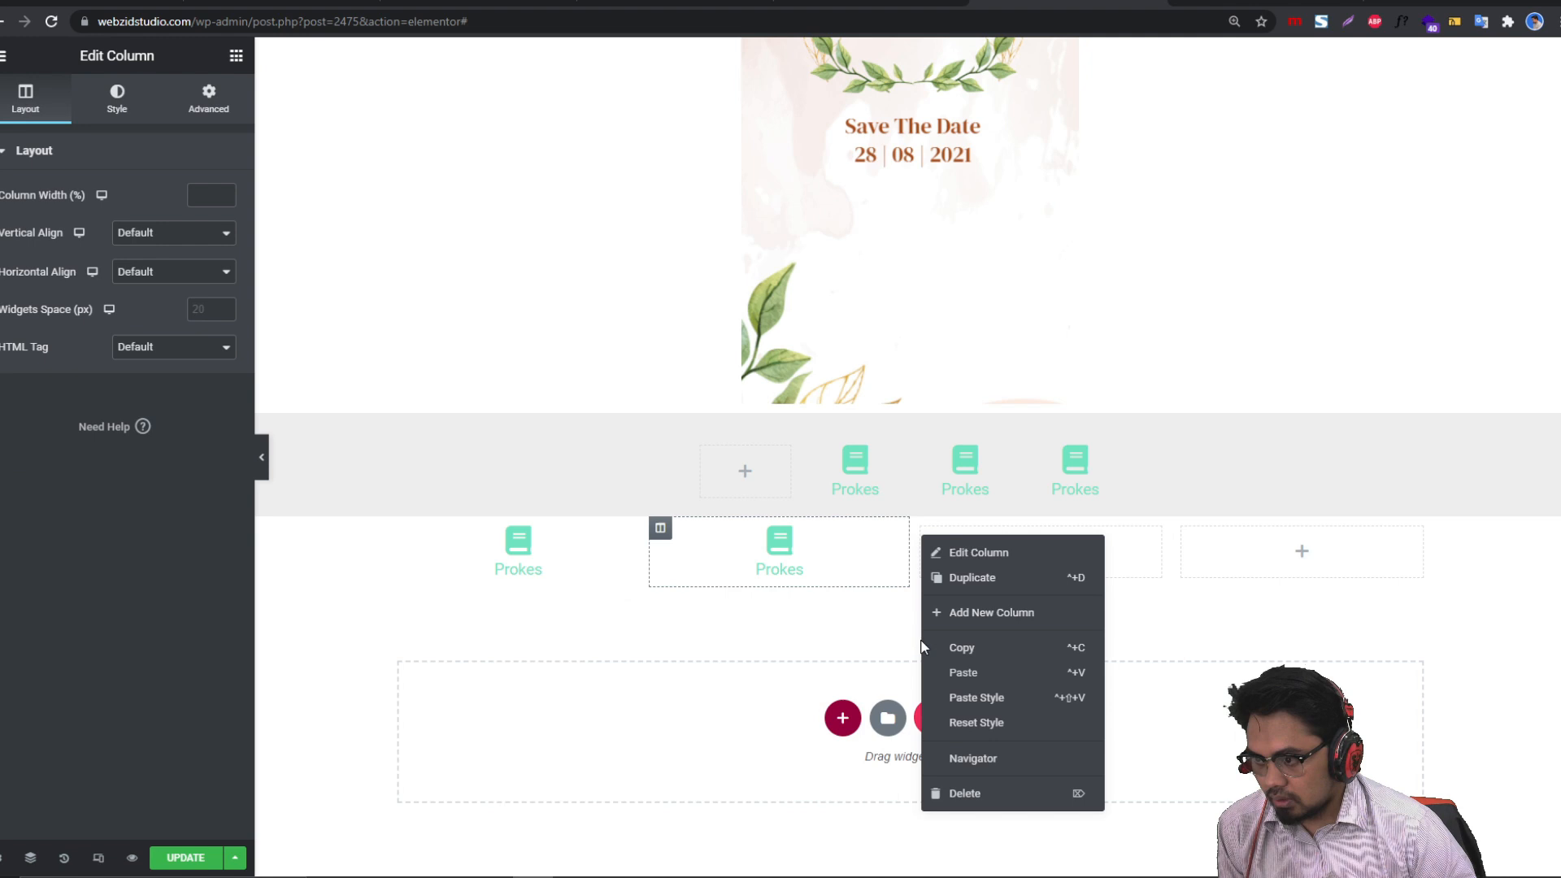
click(949, 795)
right_click(1096, 529)
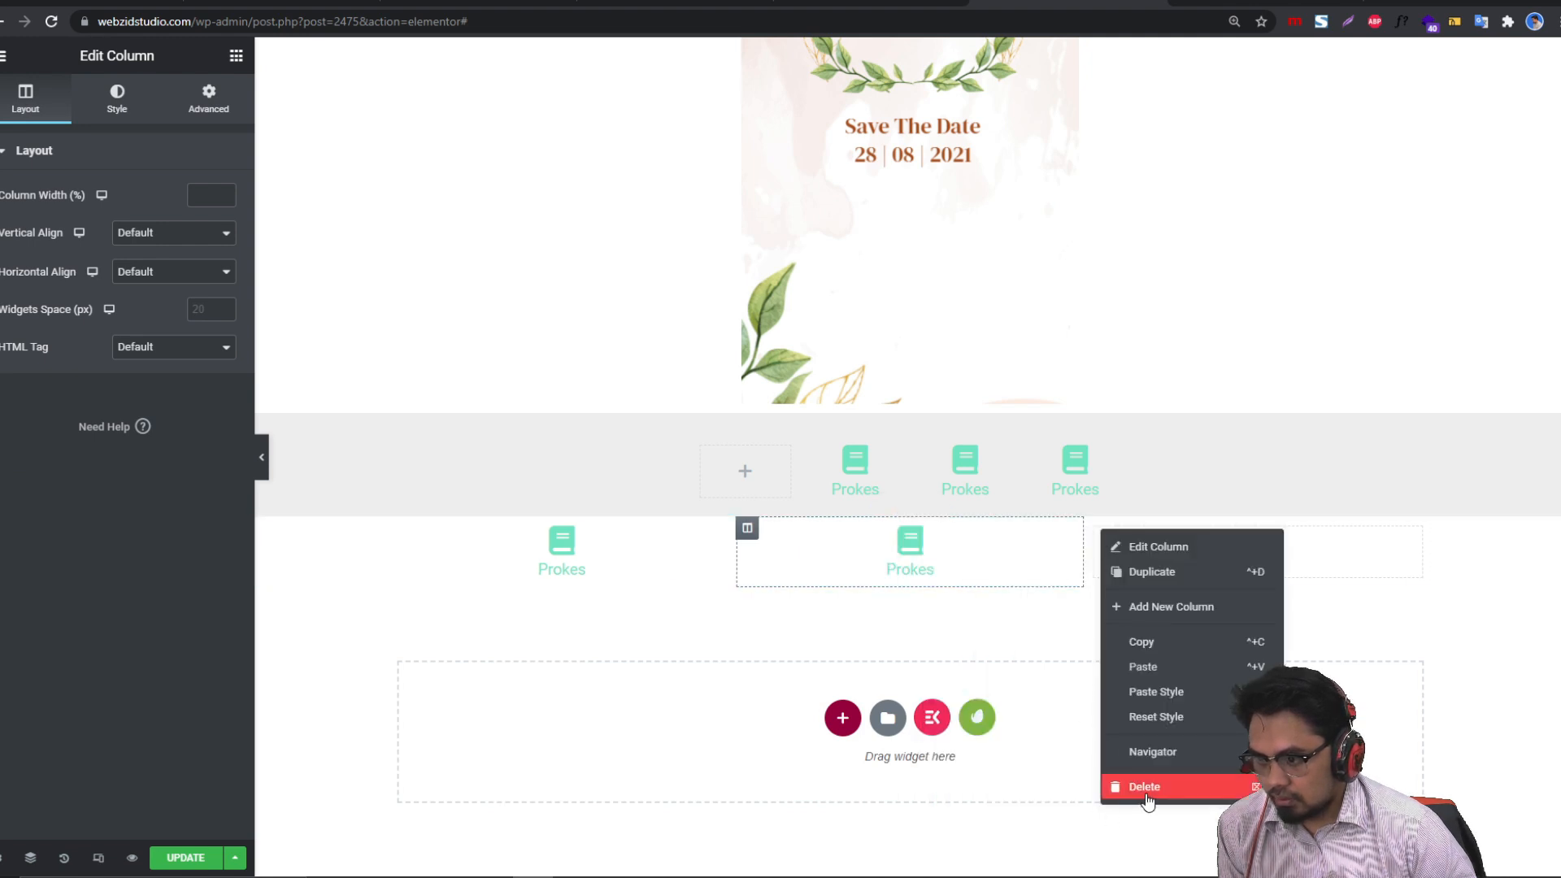
click(1136, 789)
right_click(398, 529)
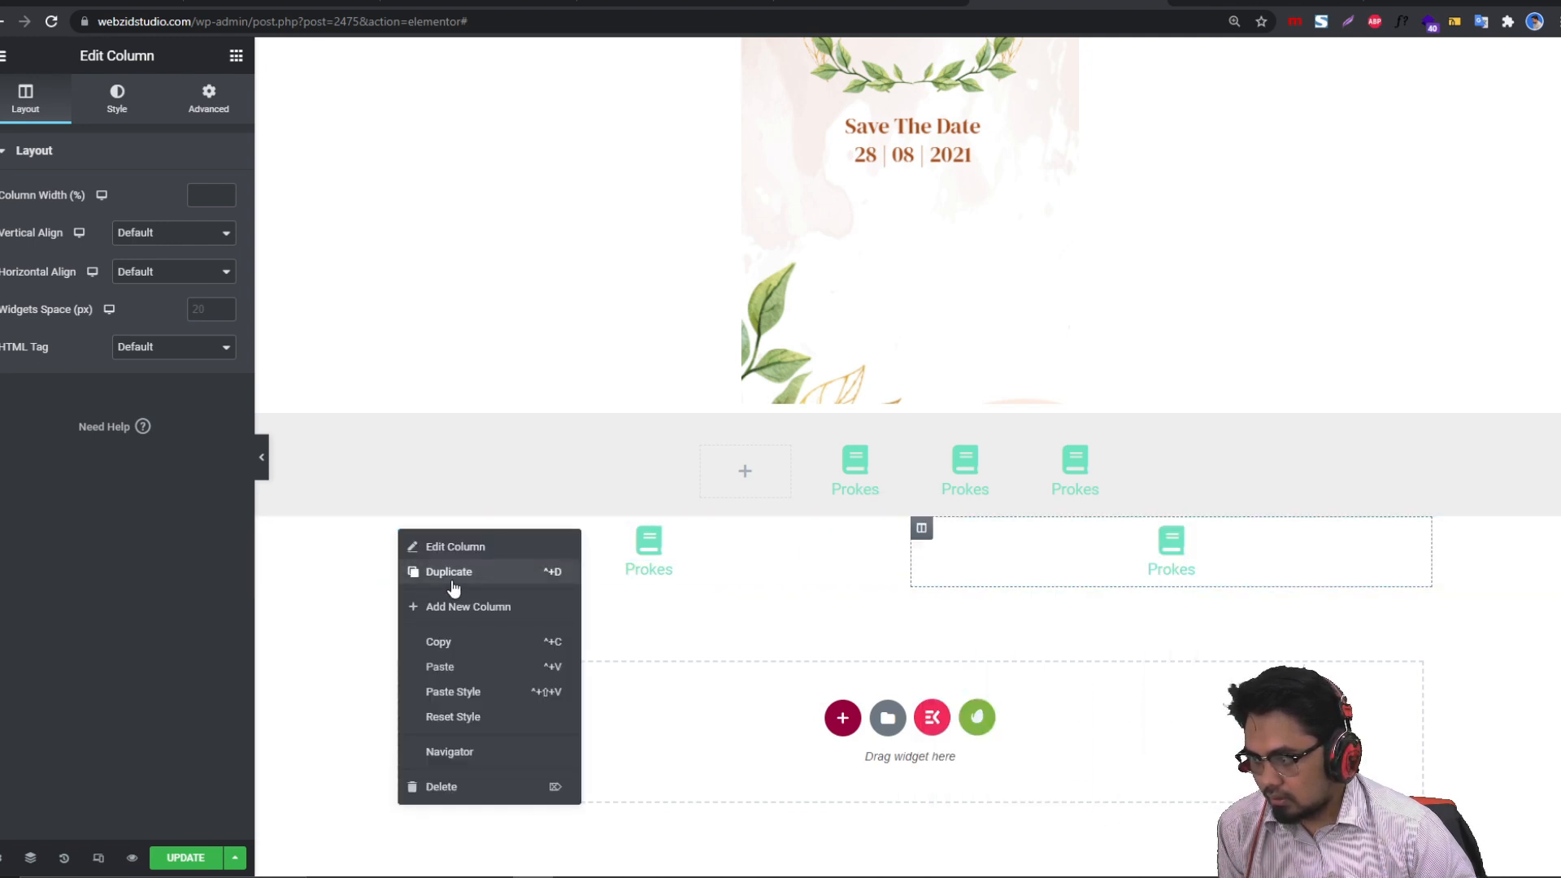
click(450, 571)
right_click(399, 529)
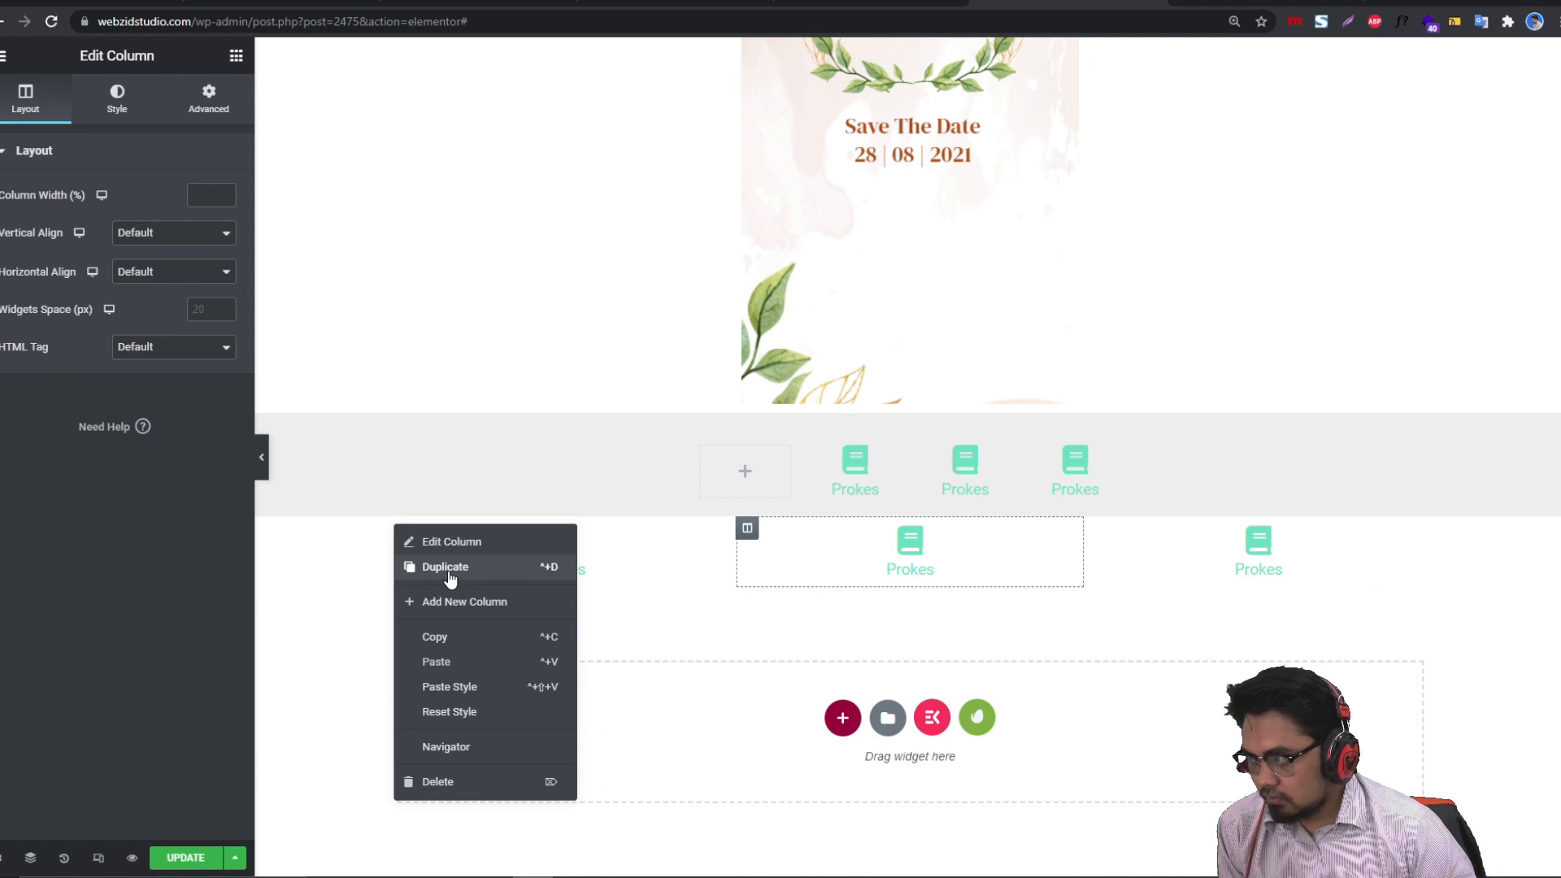
click(450, 578)
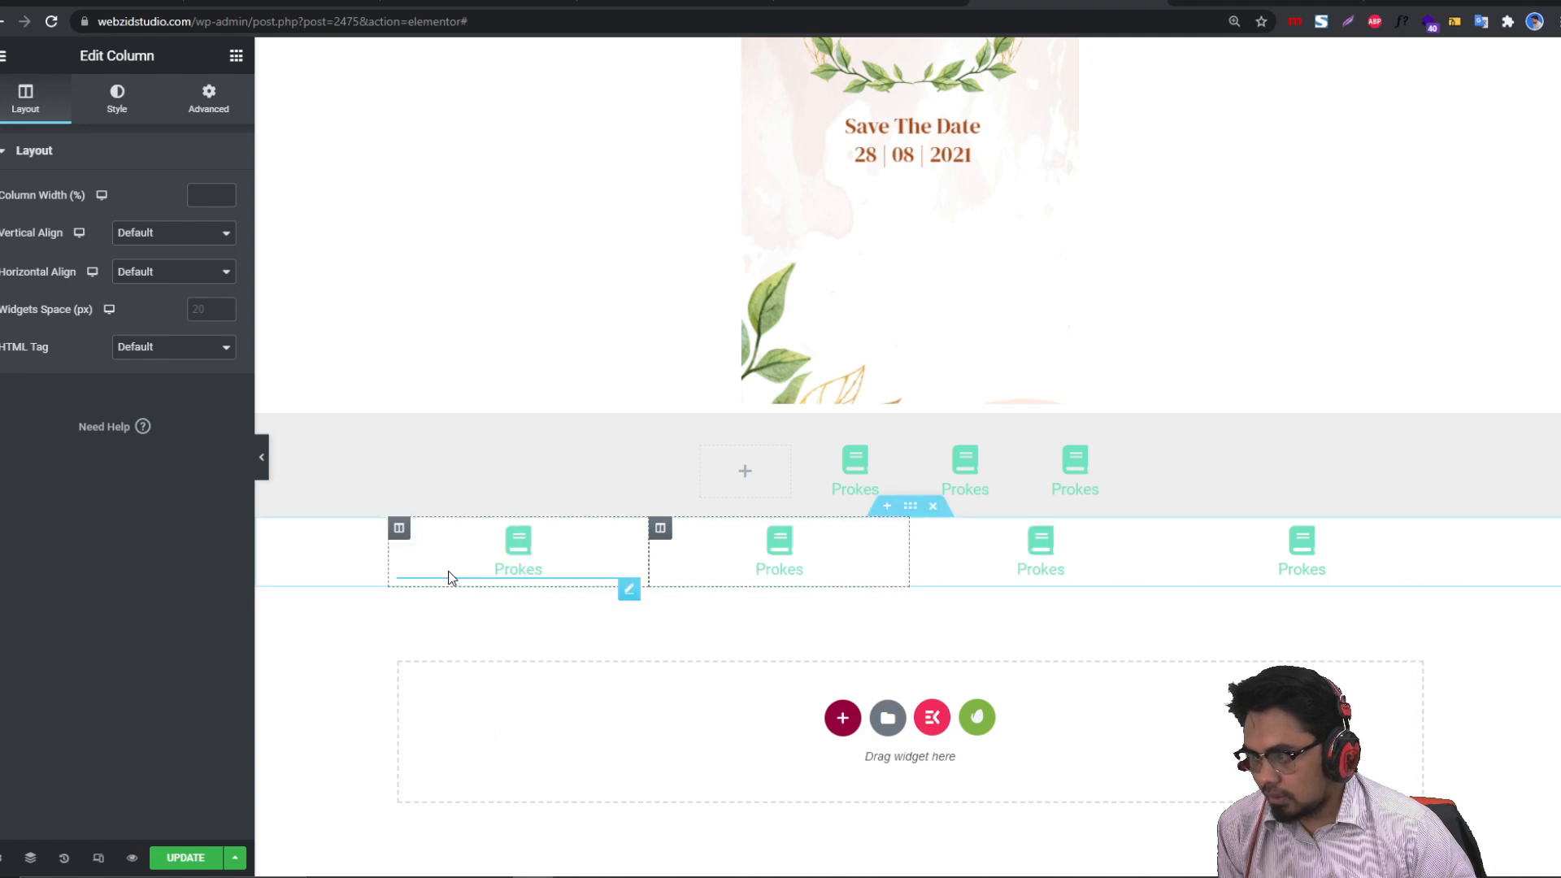
Step: Set the new section's width to 500 and delete the old grey icon section
click(911, 506)
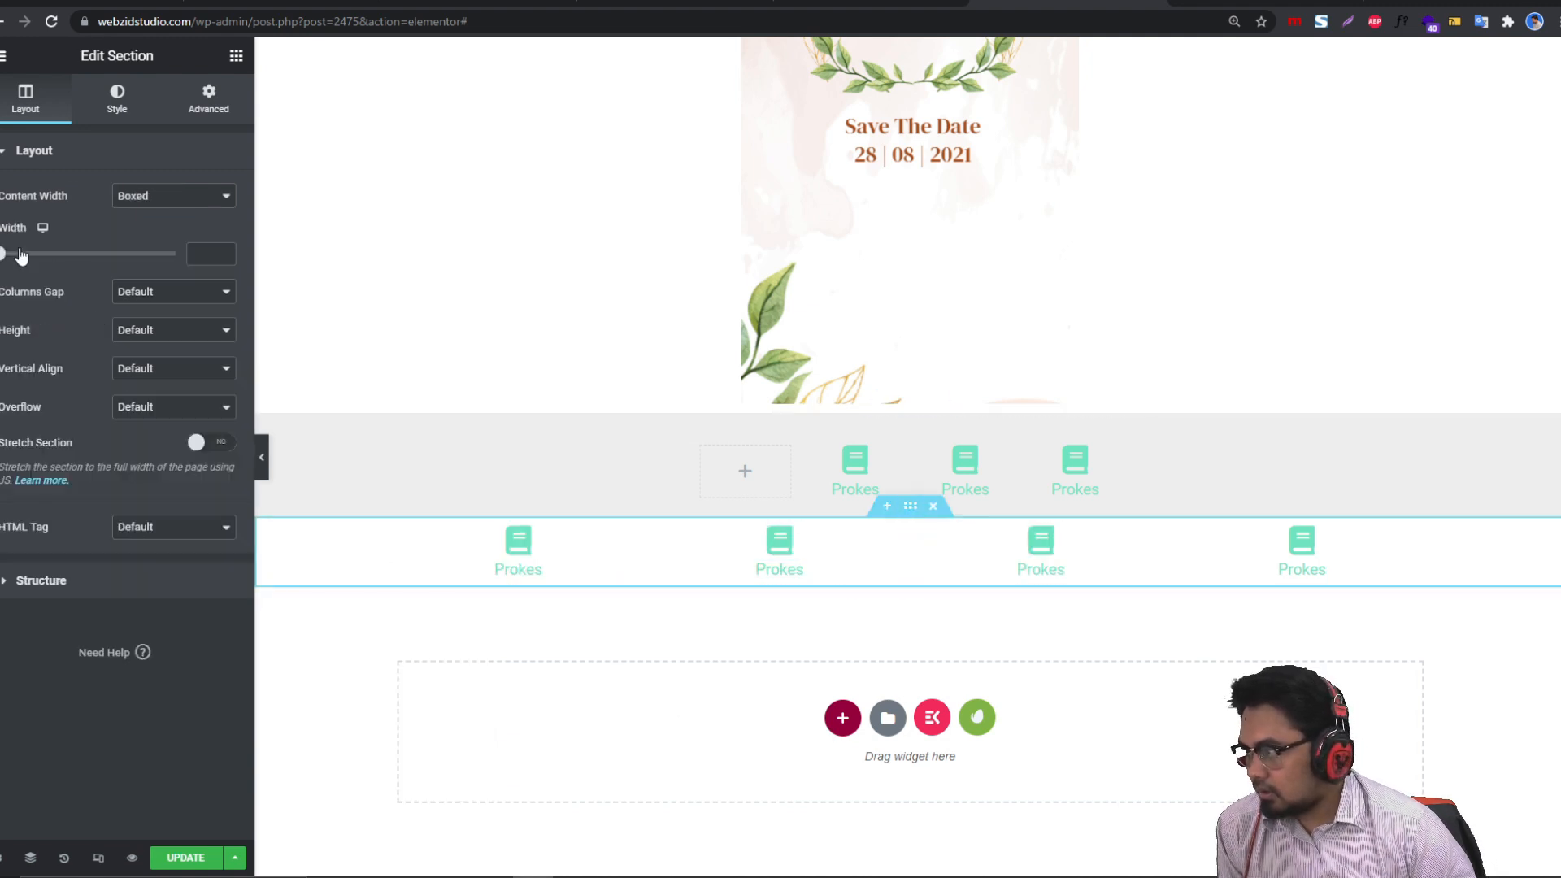
click(171, 253)
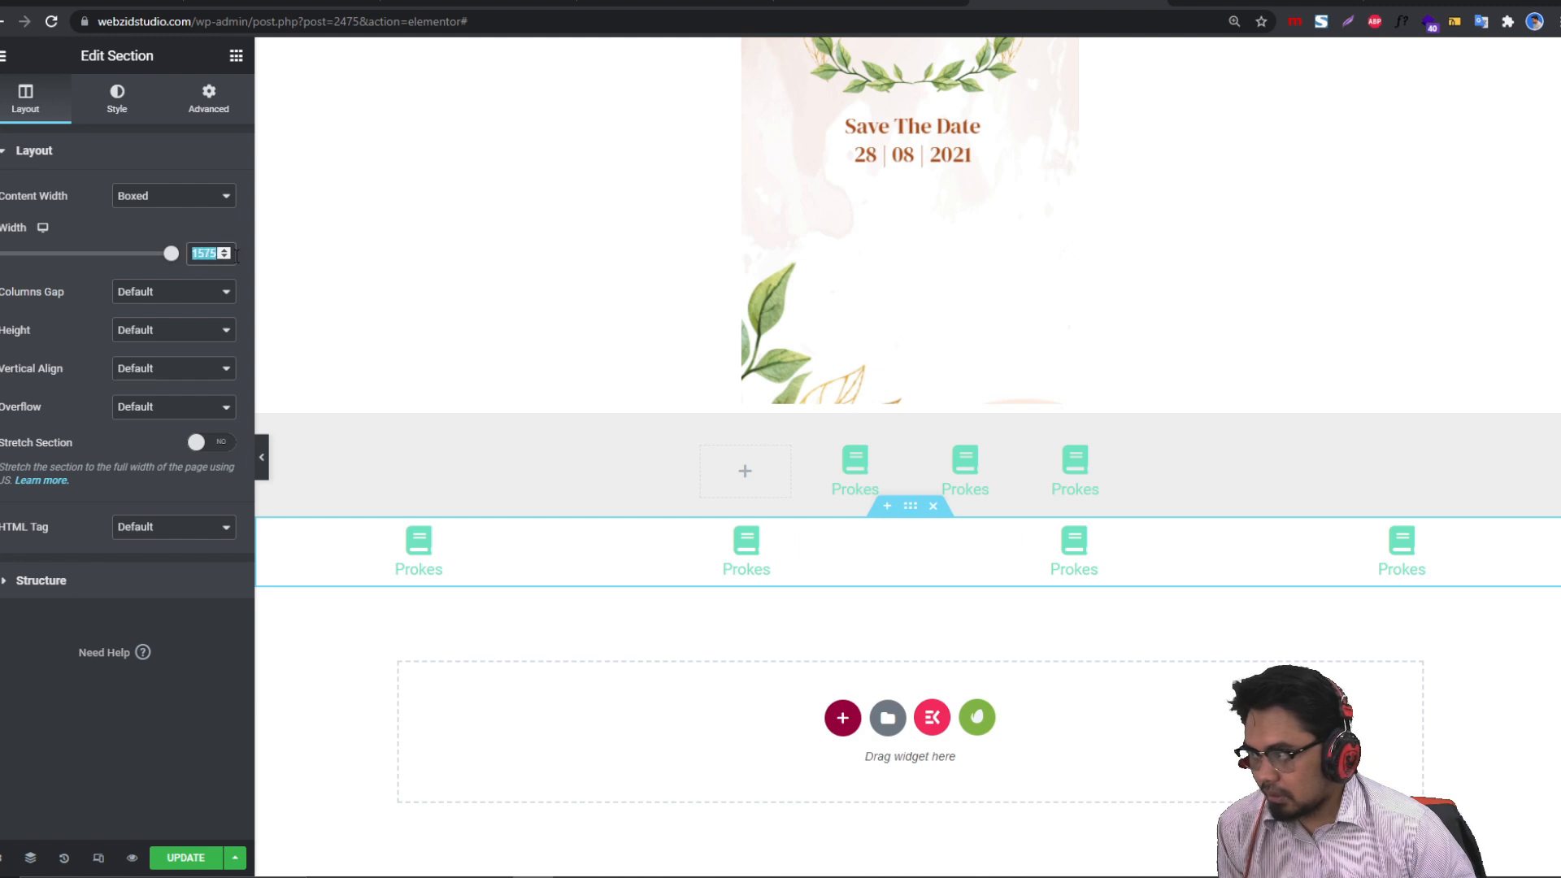
text(500)
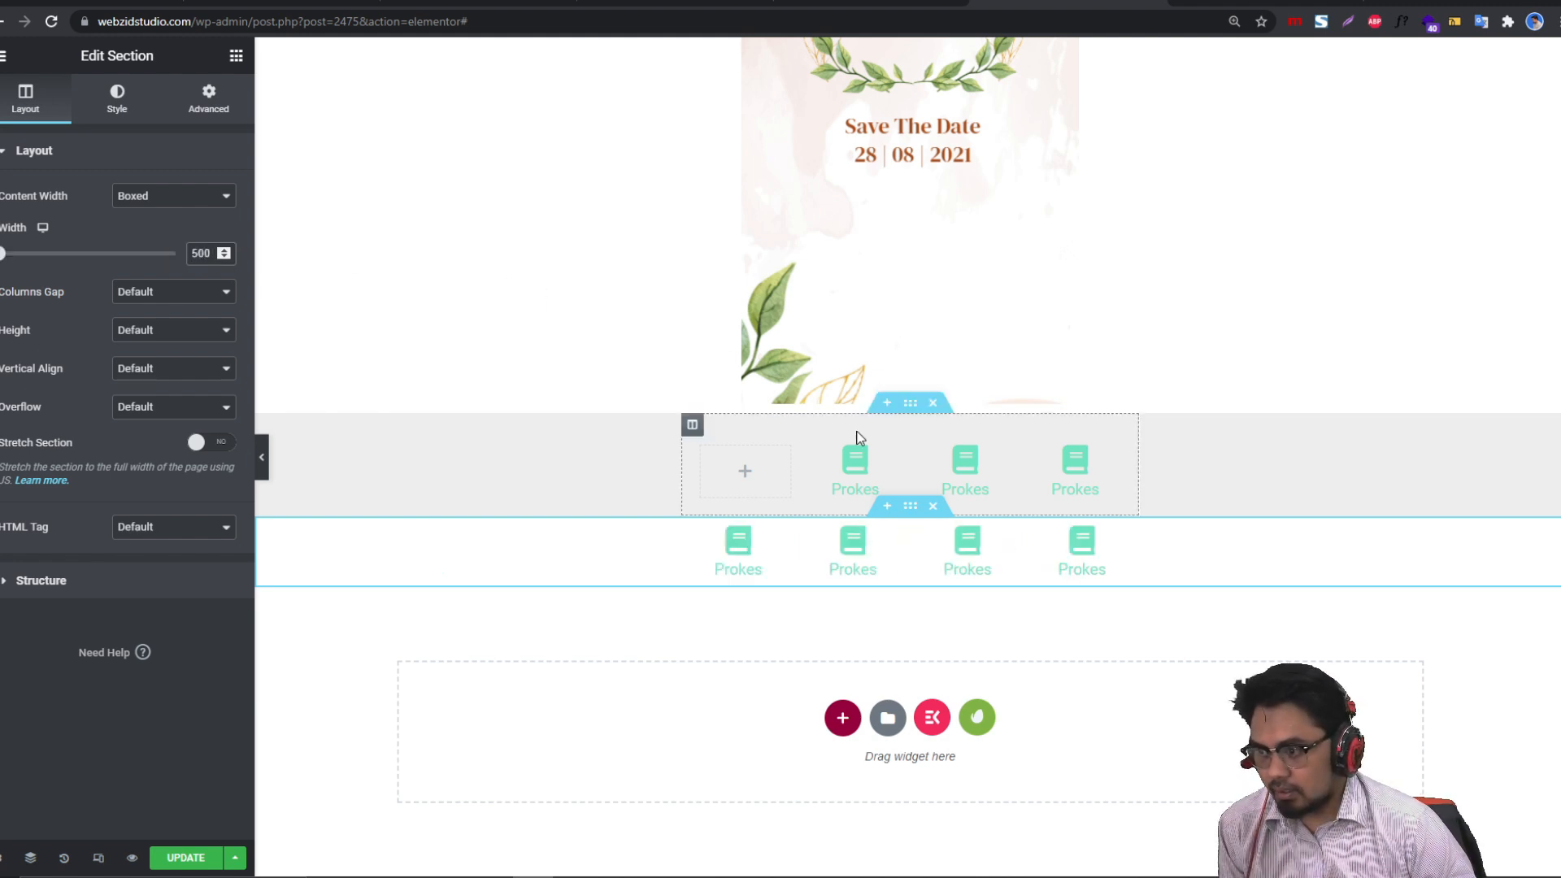
click(934, 405)
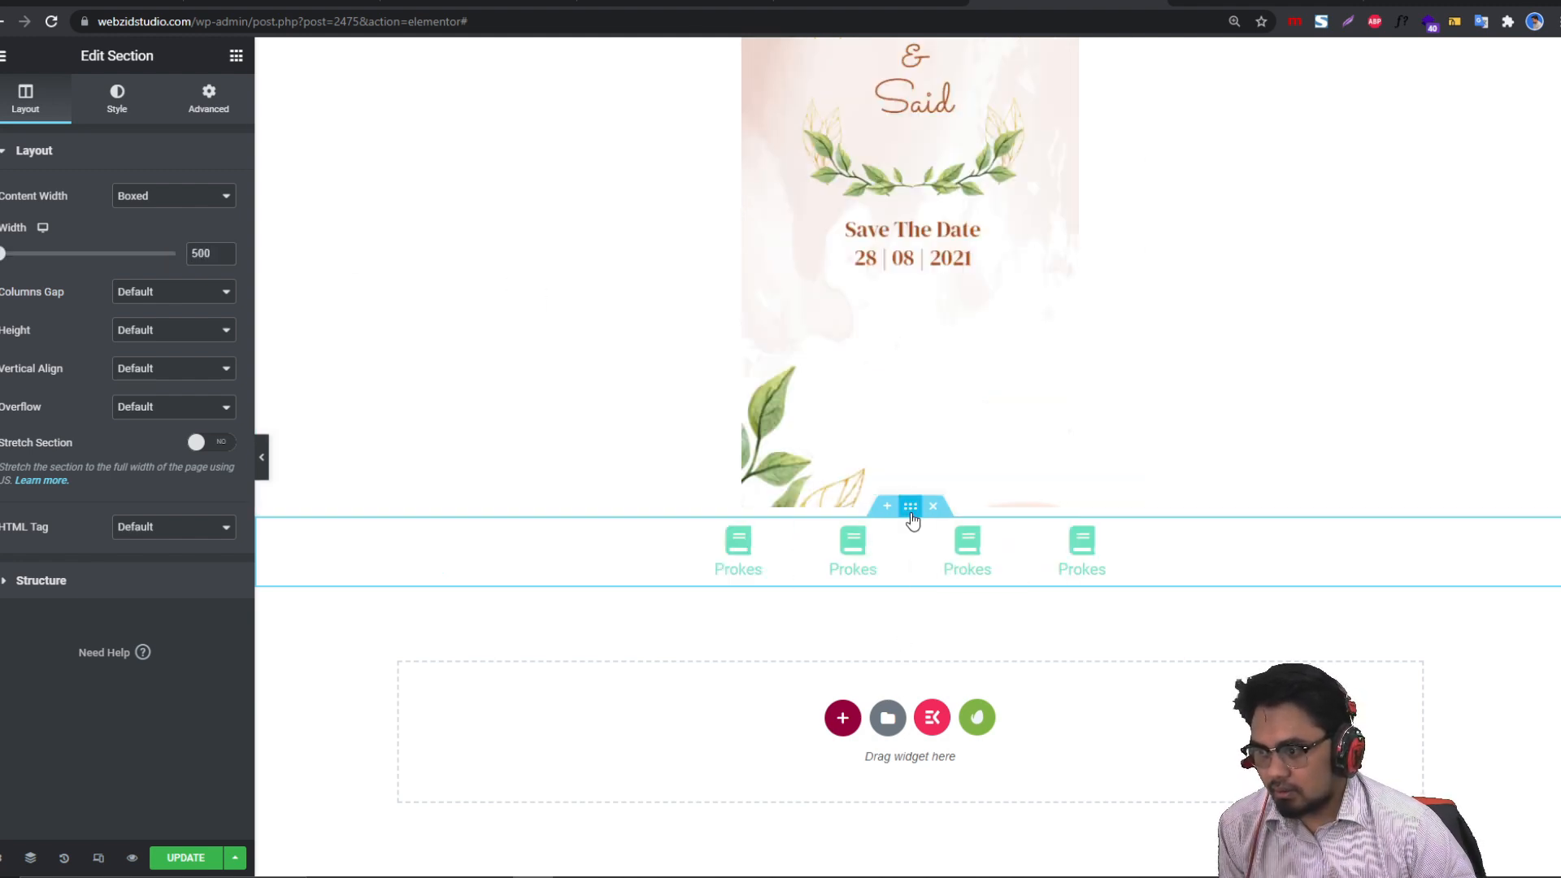
Step: Set the Prokes section's Motion Effects Sticky option to Bottom and preview the page
click(217, 101)
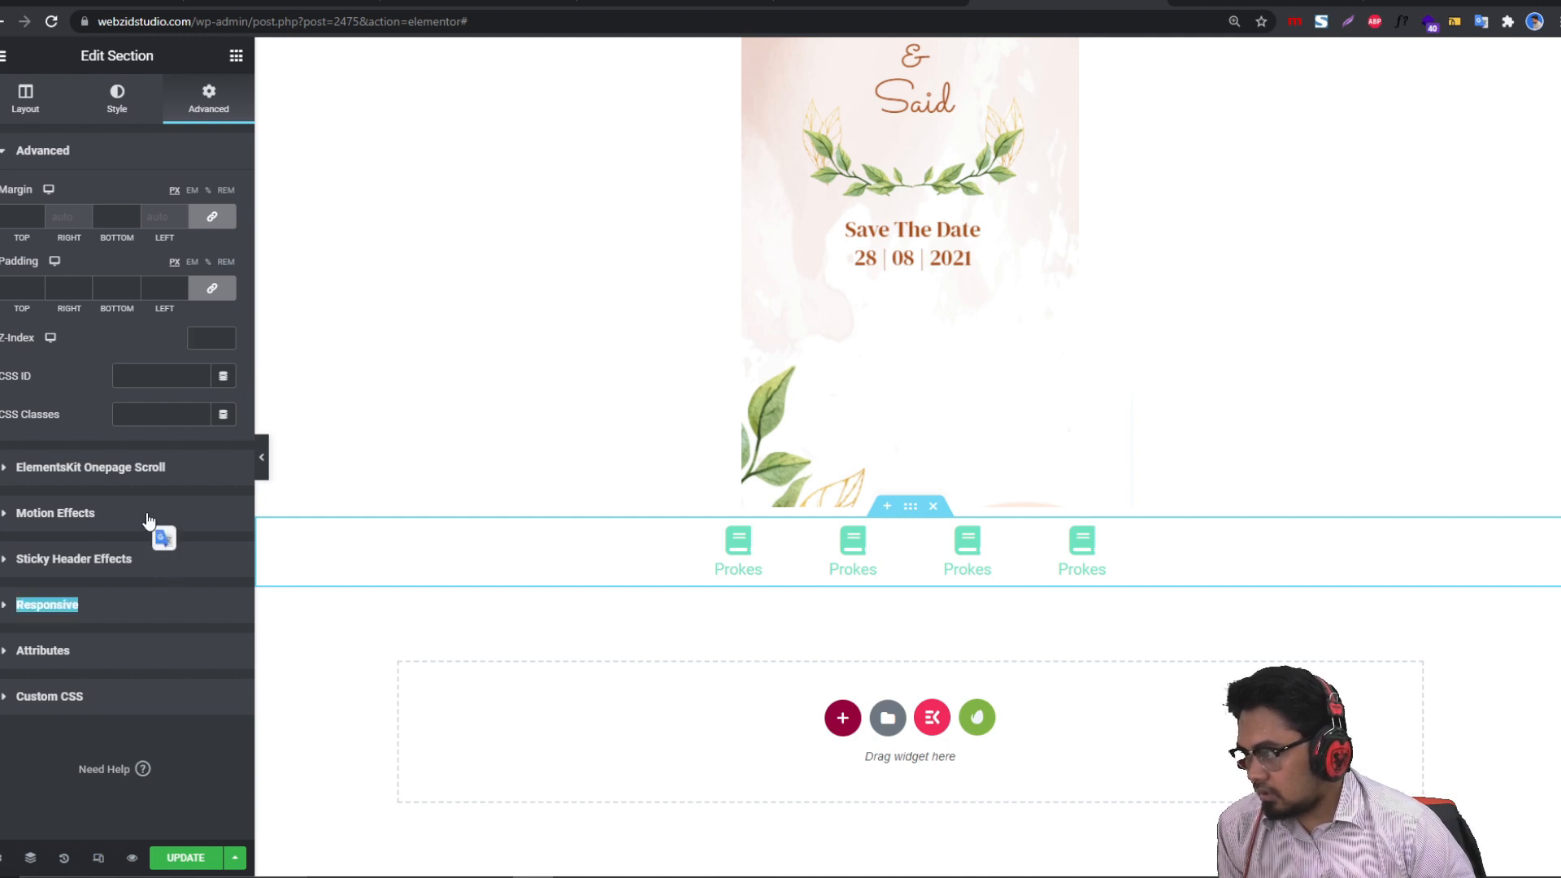
click(149, 520)
click(150, 335)
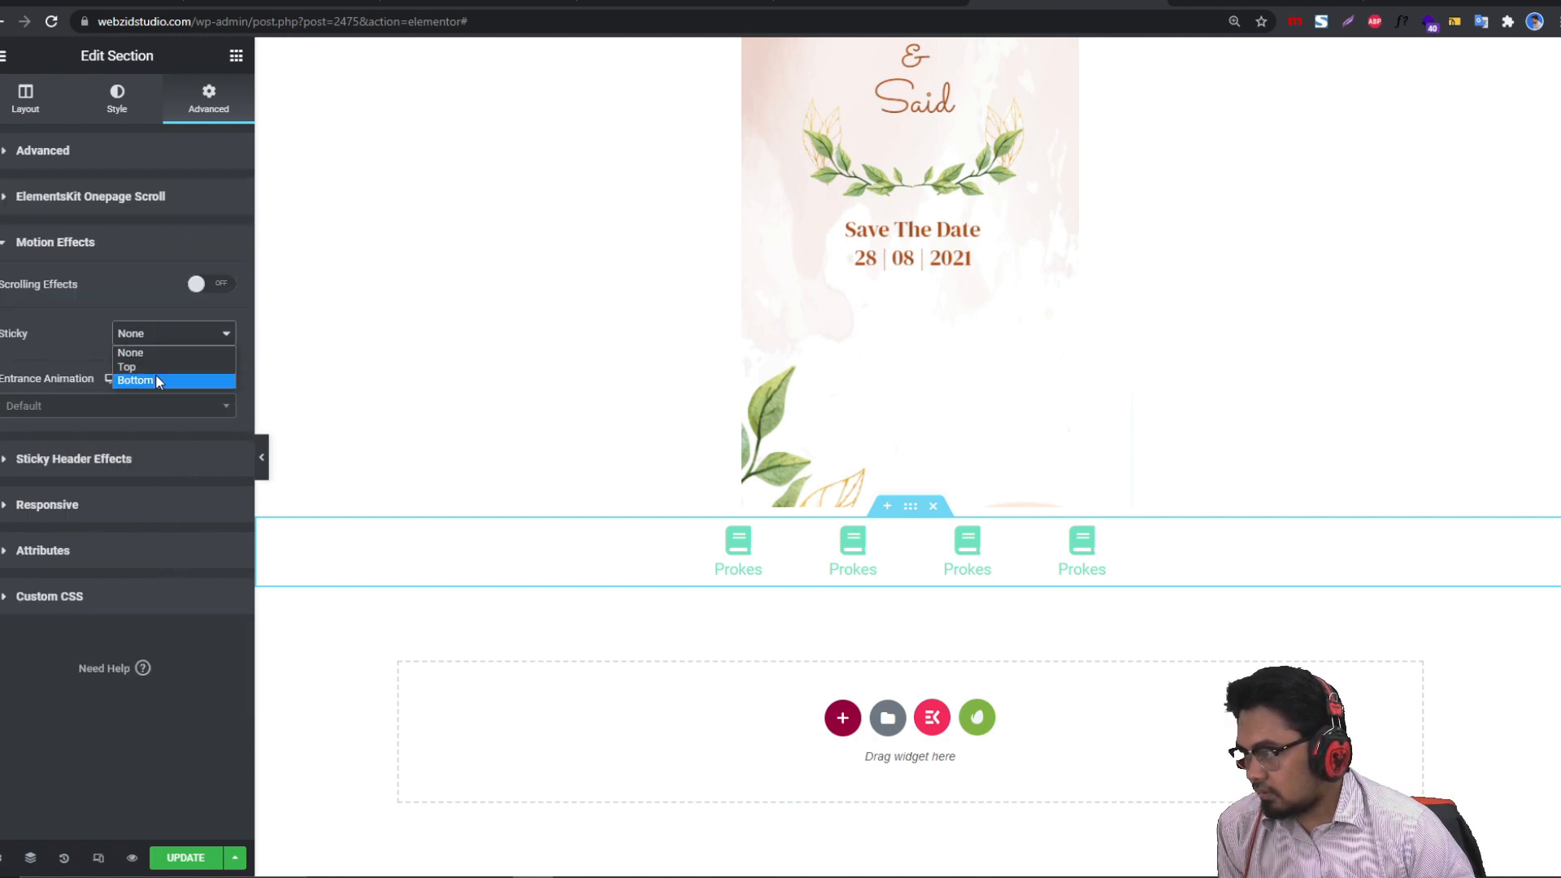
click(157, 381)
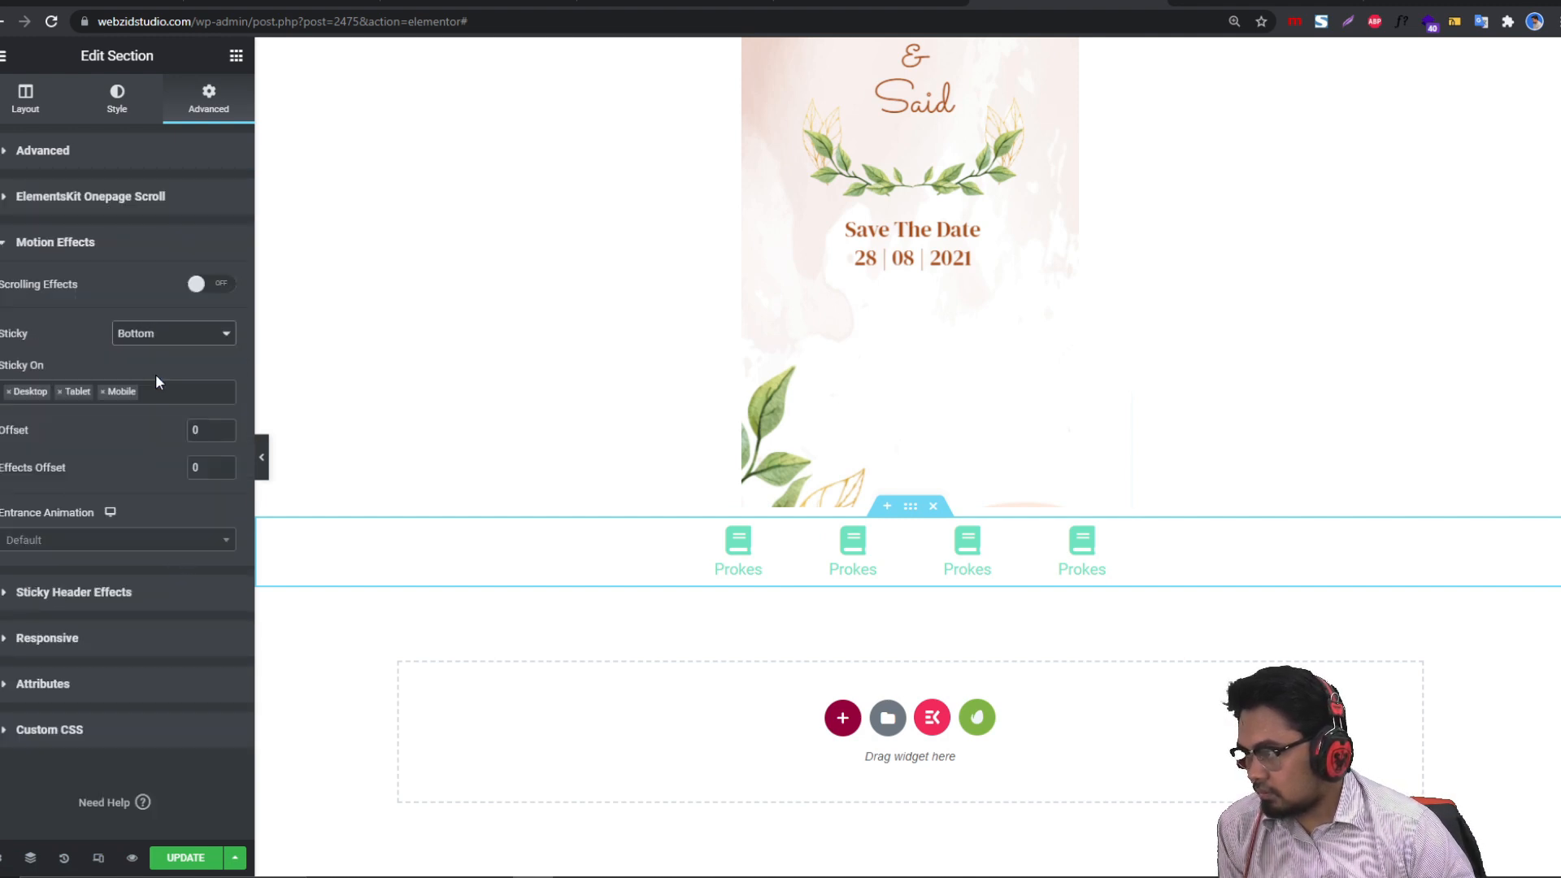
click(261, 458)
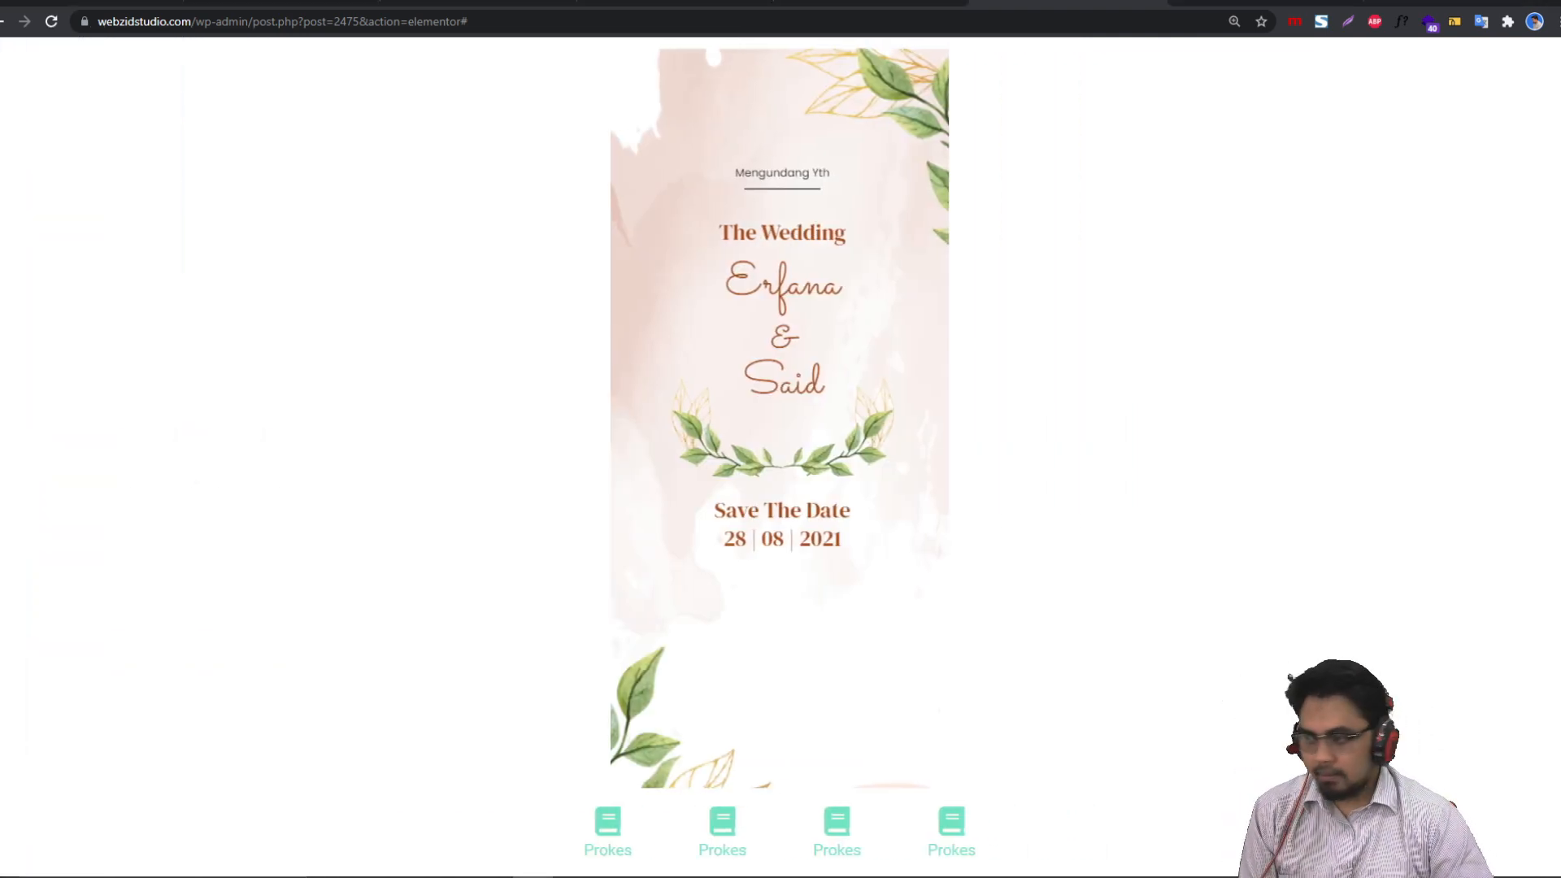
key(ctrl+p)
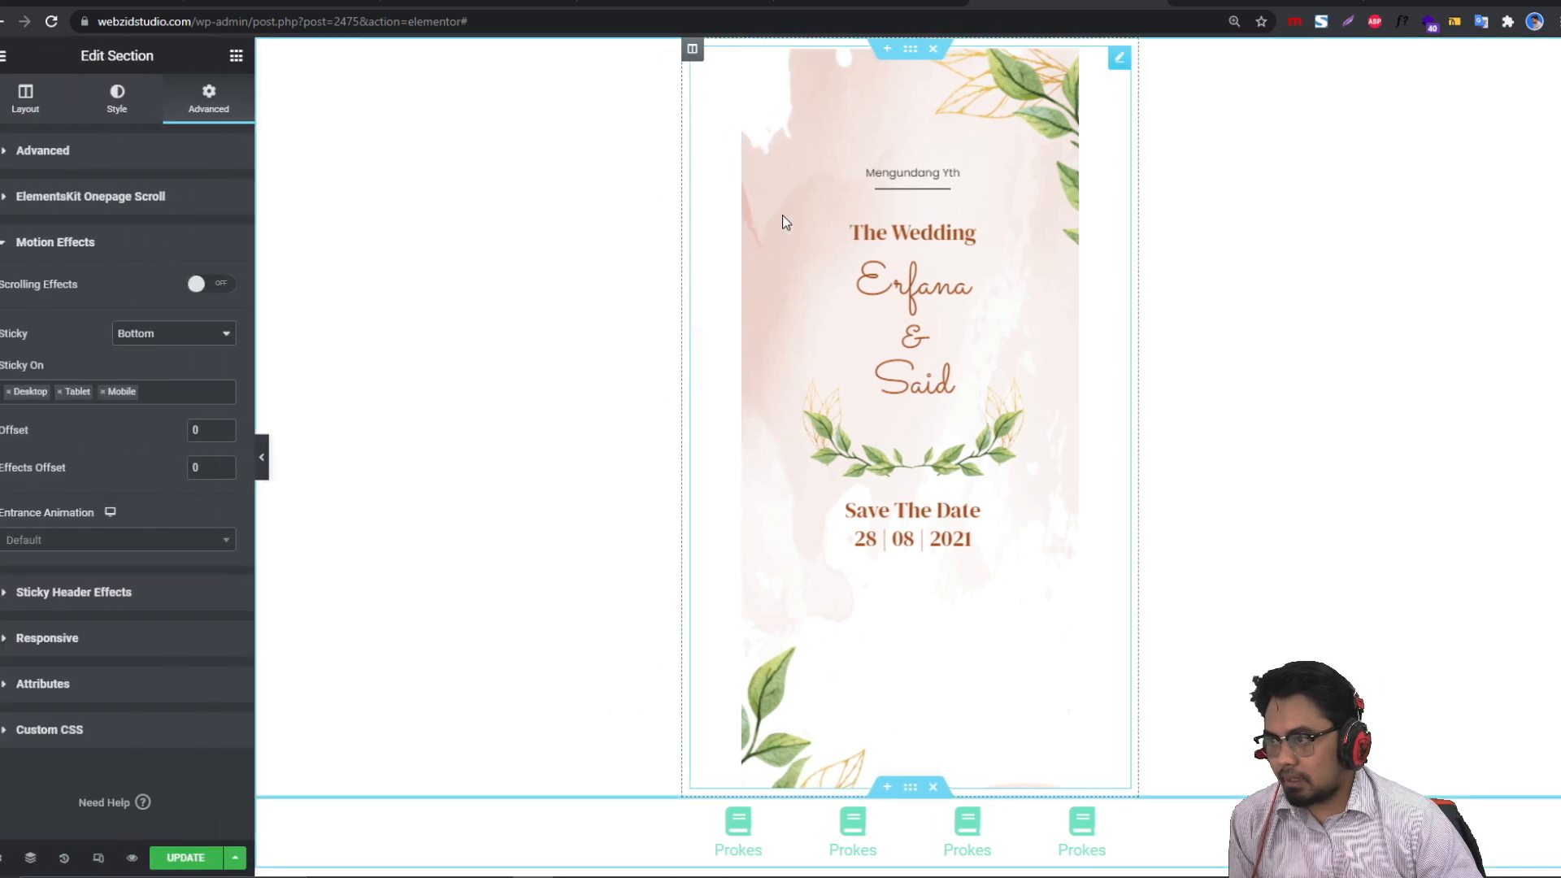
Step: Set the Save The Date image's Style width to 86 and scroll the preview to check it
click(782, 216)
click(107, 101)
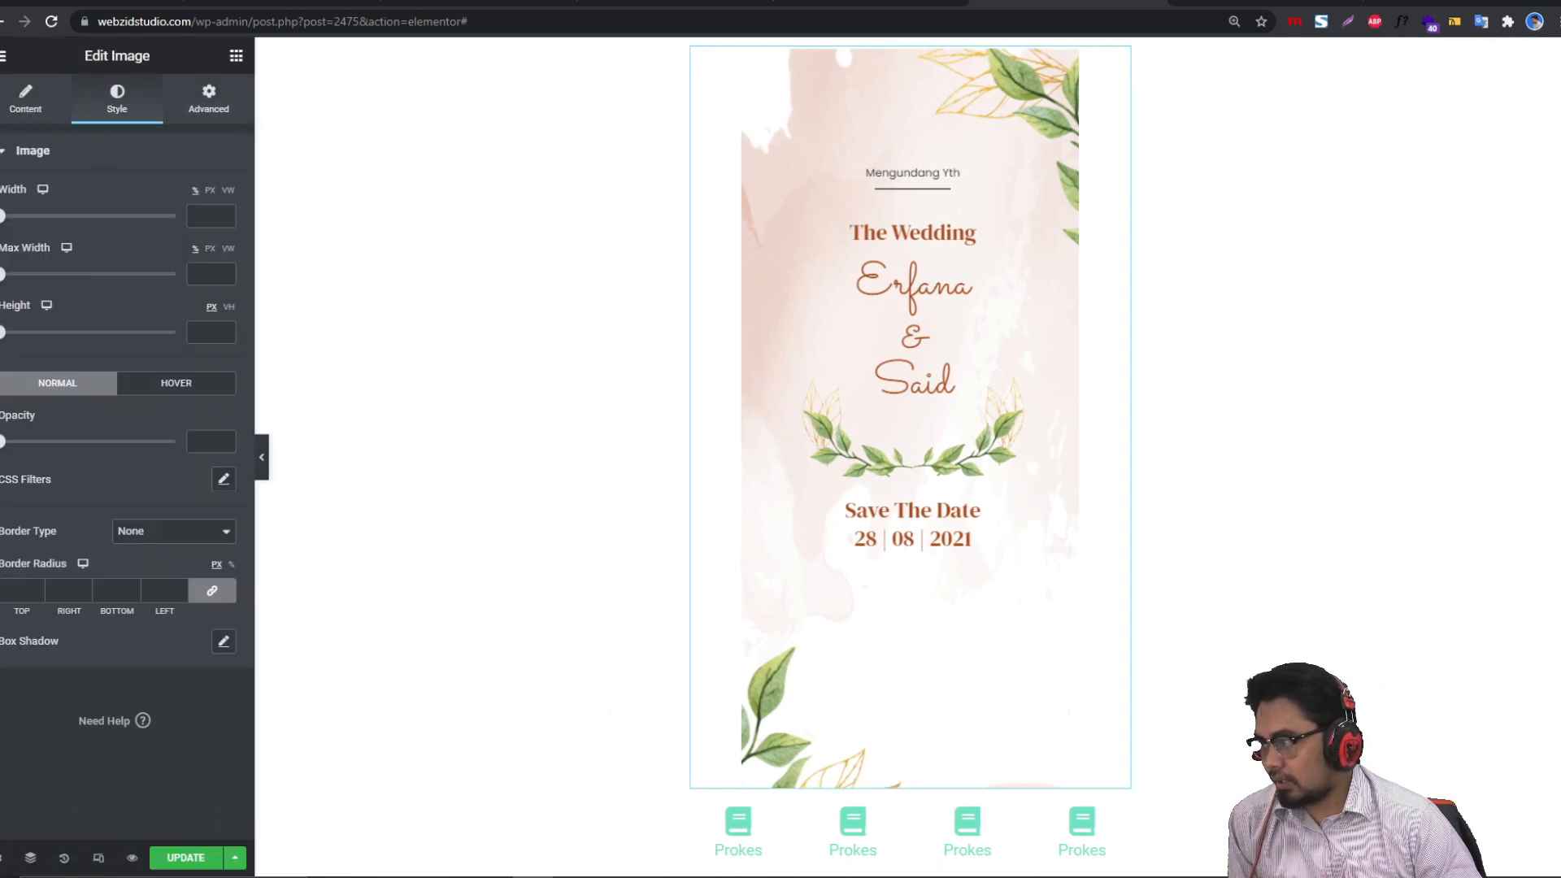
drag(3, 216, 150, 236)
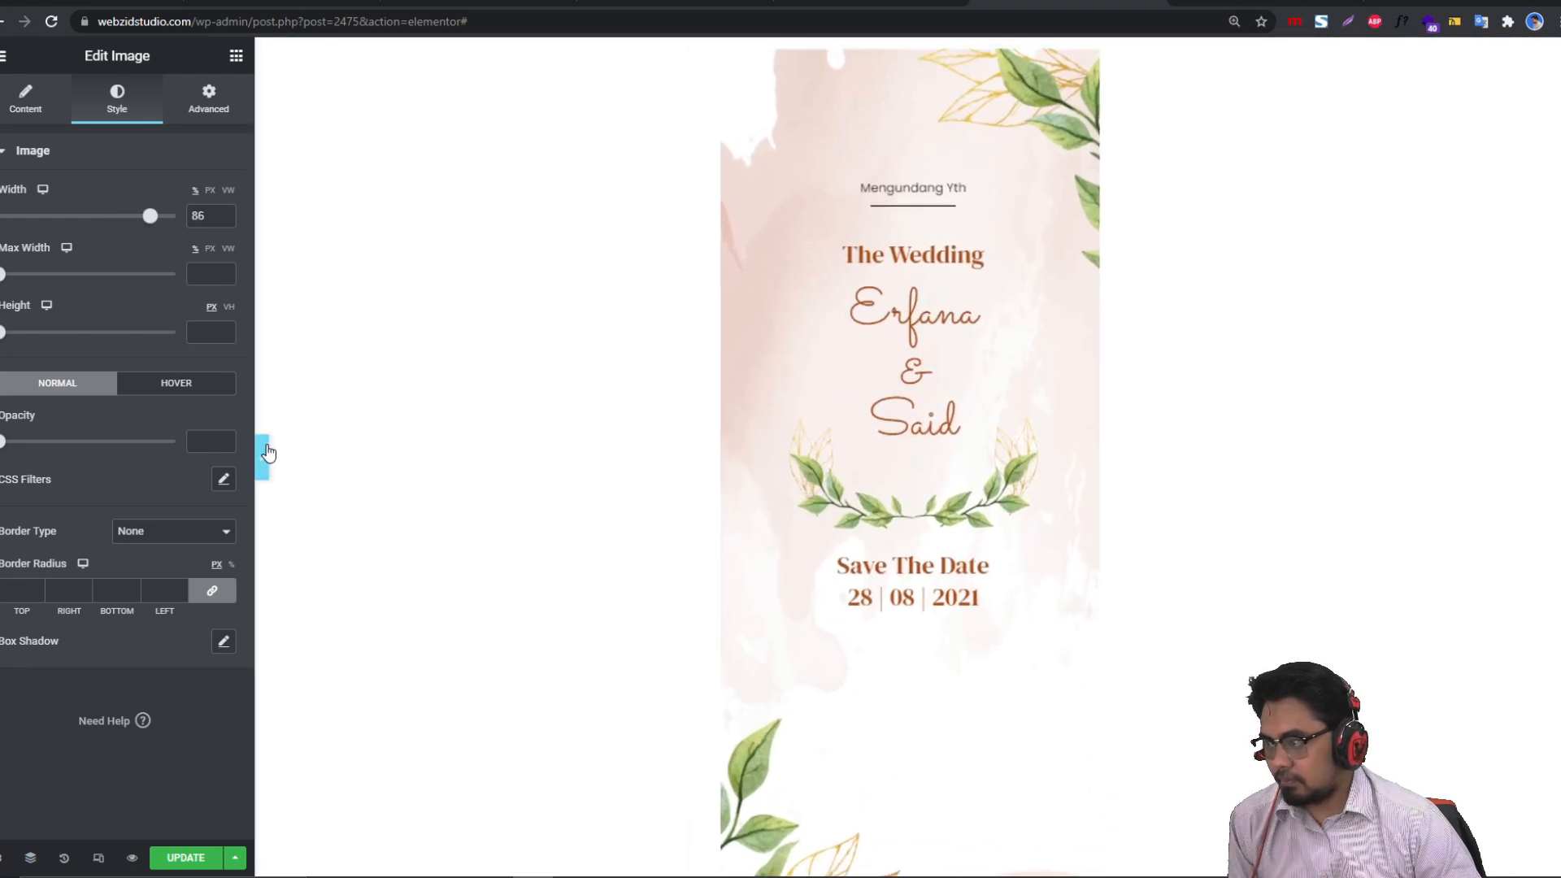
click(261, 457)
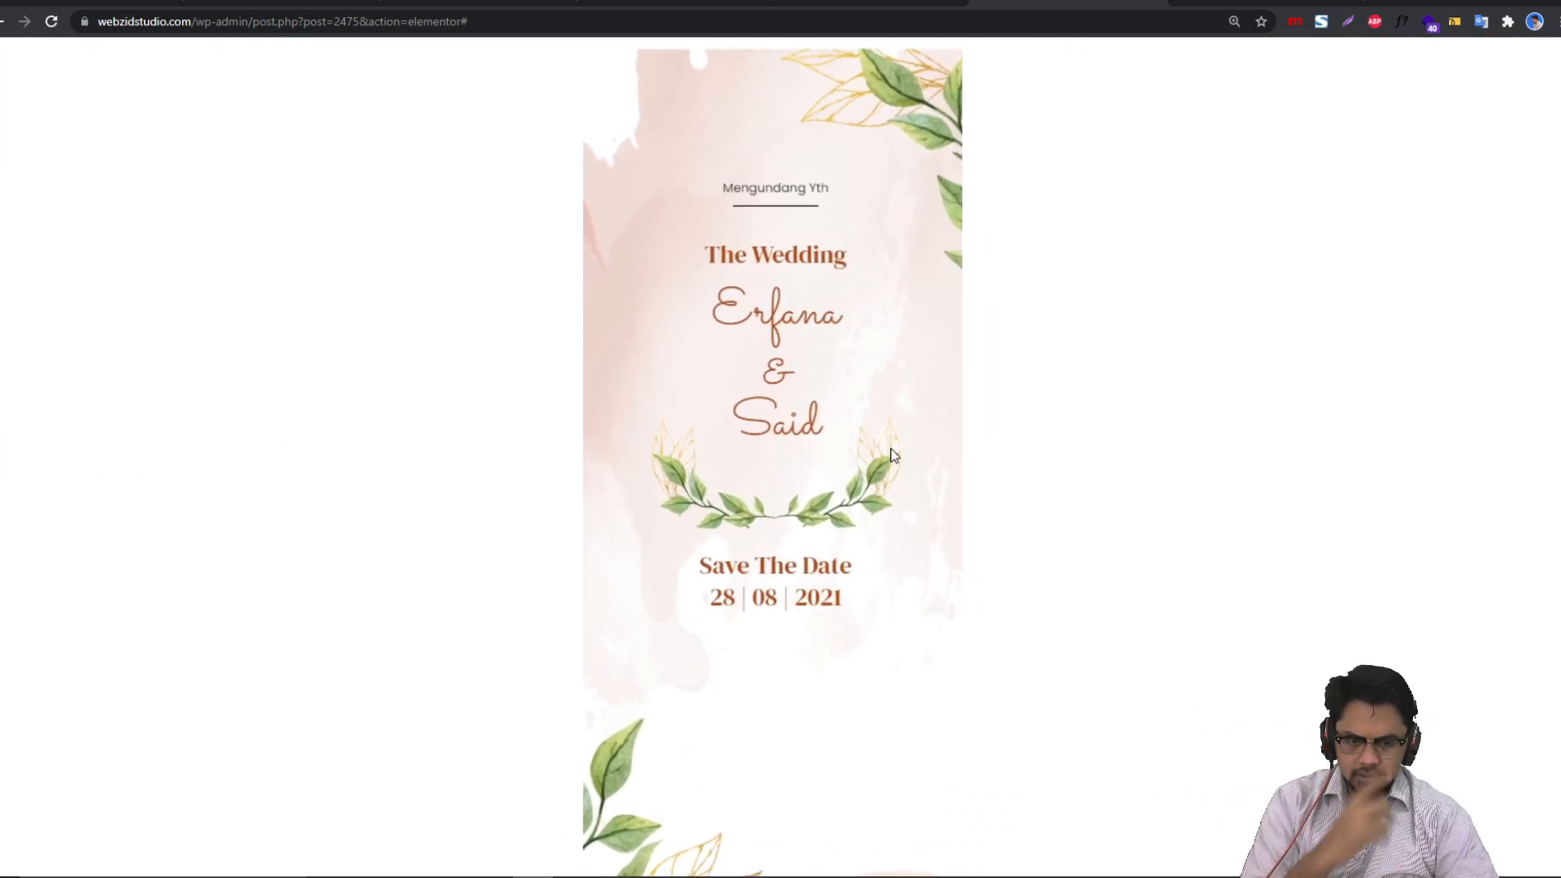
scroll(890, 472, down, 1)
scroll(904, 522, up, 1)
scroll(904, 536, down, 1)
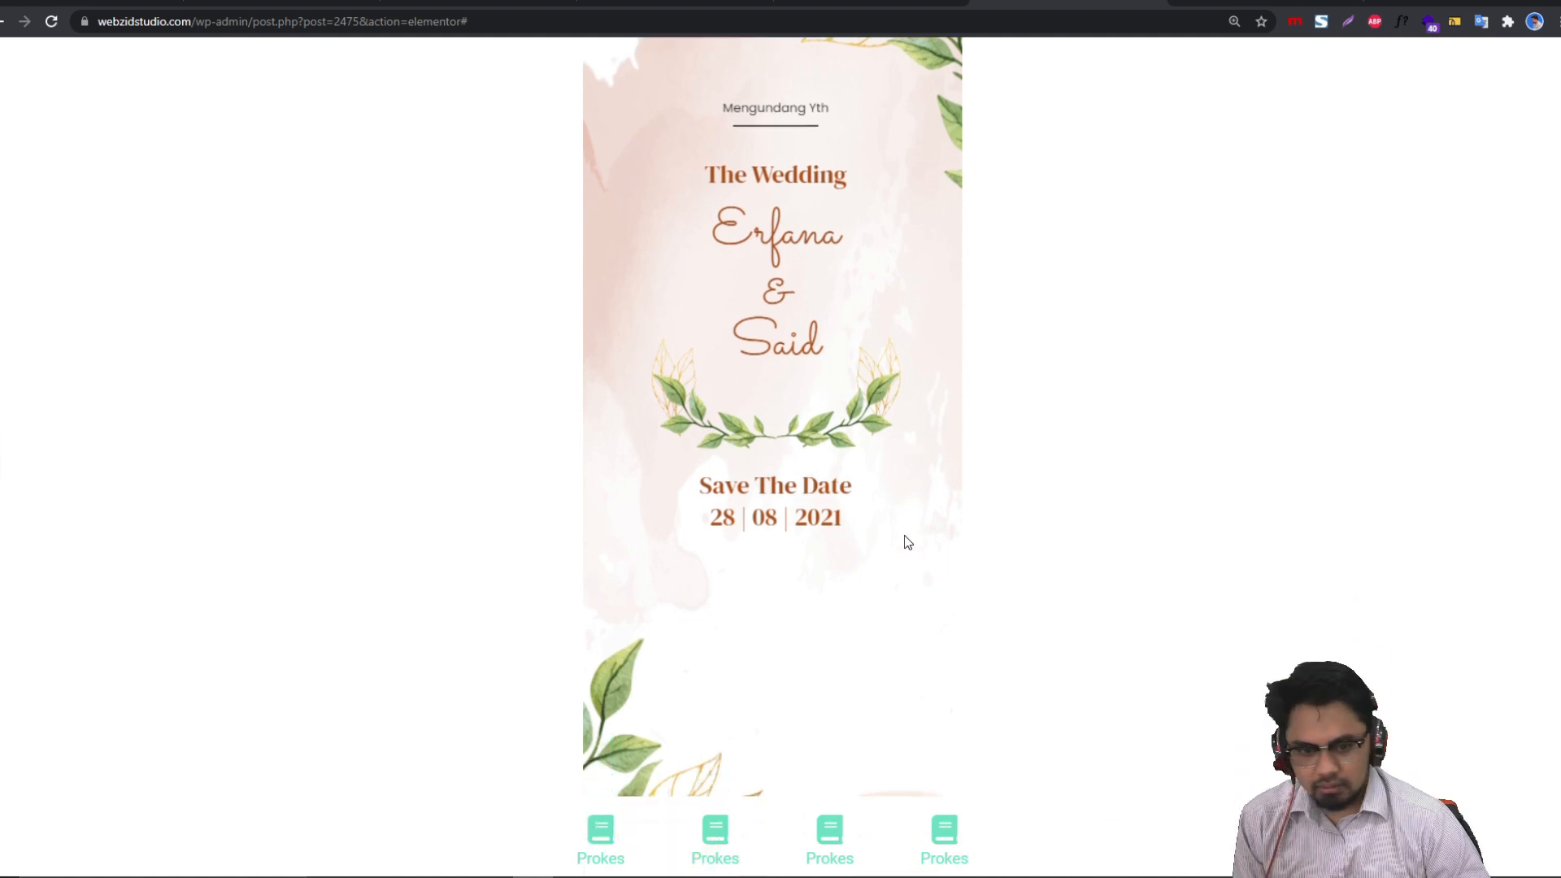
scroll(633, 615, up, 1)
Step: Give the Prokes icon section a Classic muted blue #4F6E90 background and preview it full width
click(3, 457)
scroll(836, 540, down, 5)
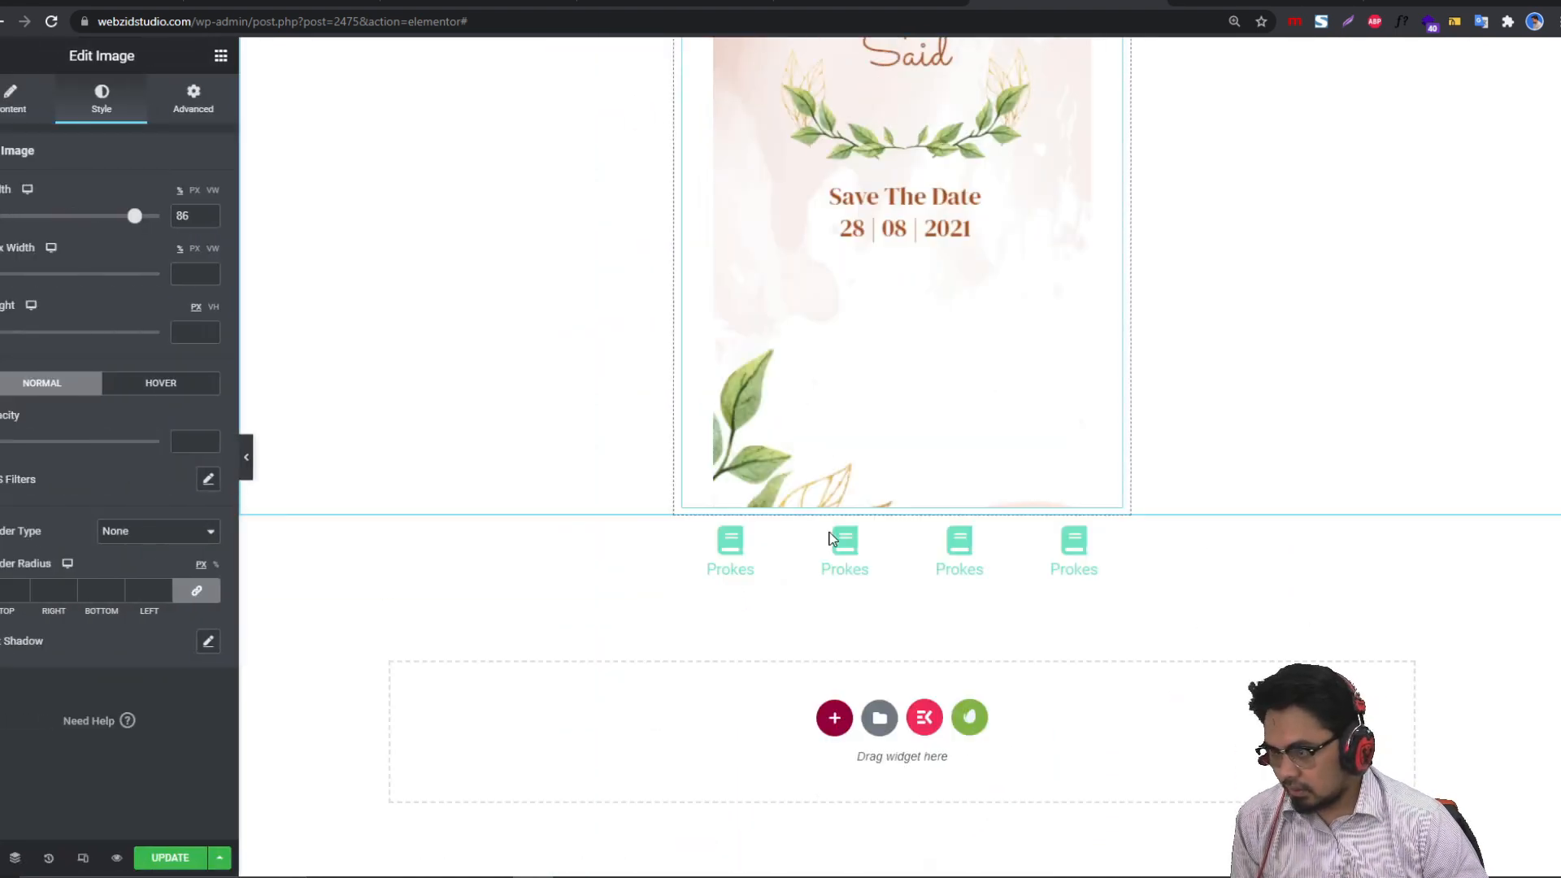
click(911, 507)
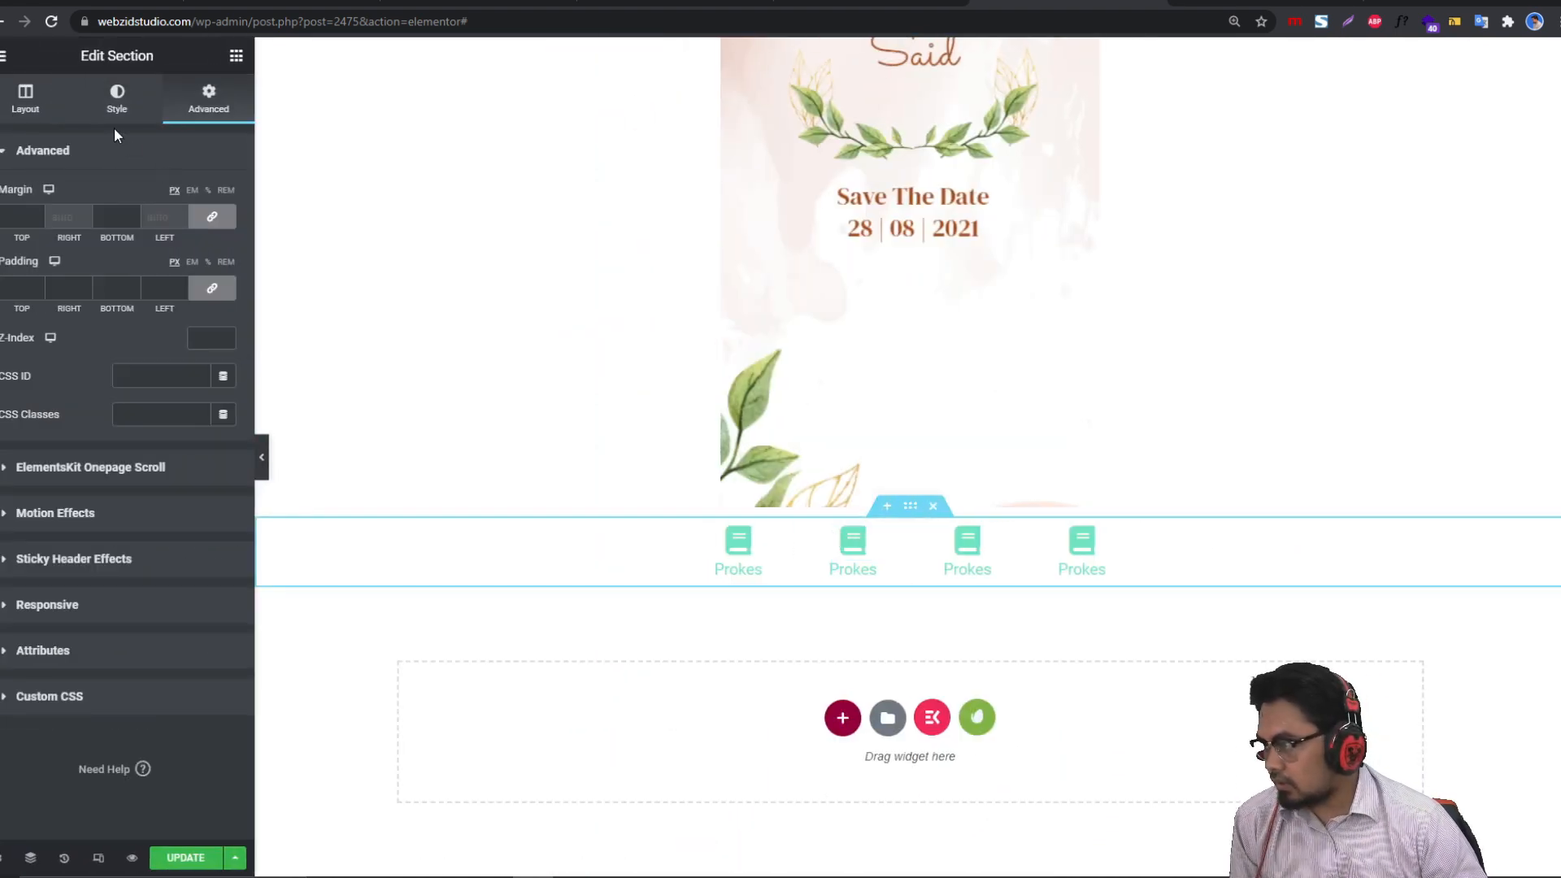
click(117, 104)
click(141, 248)
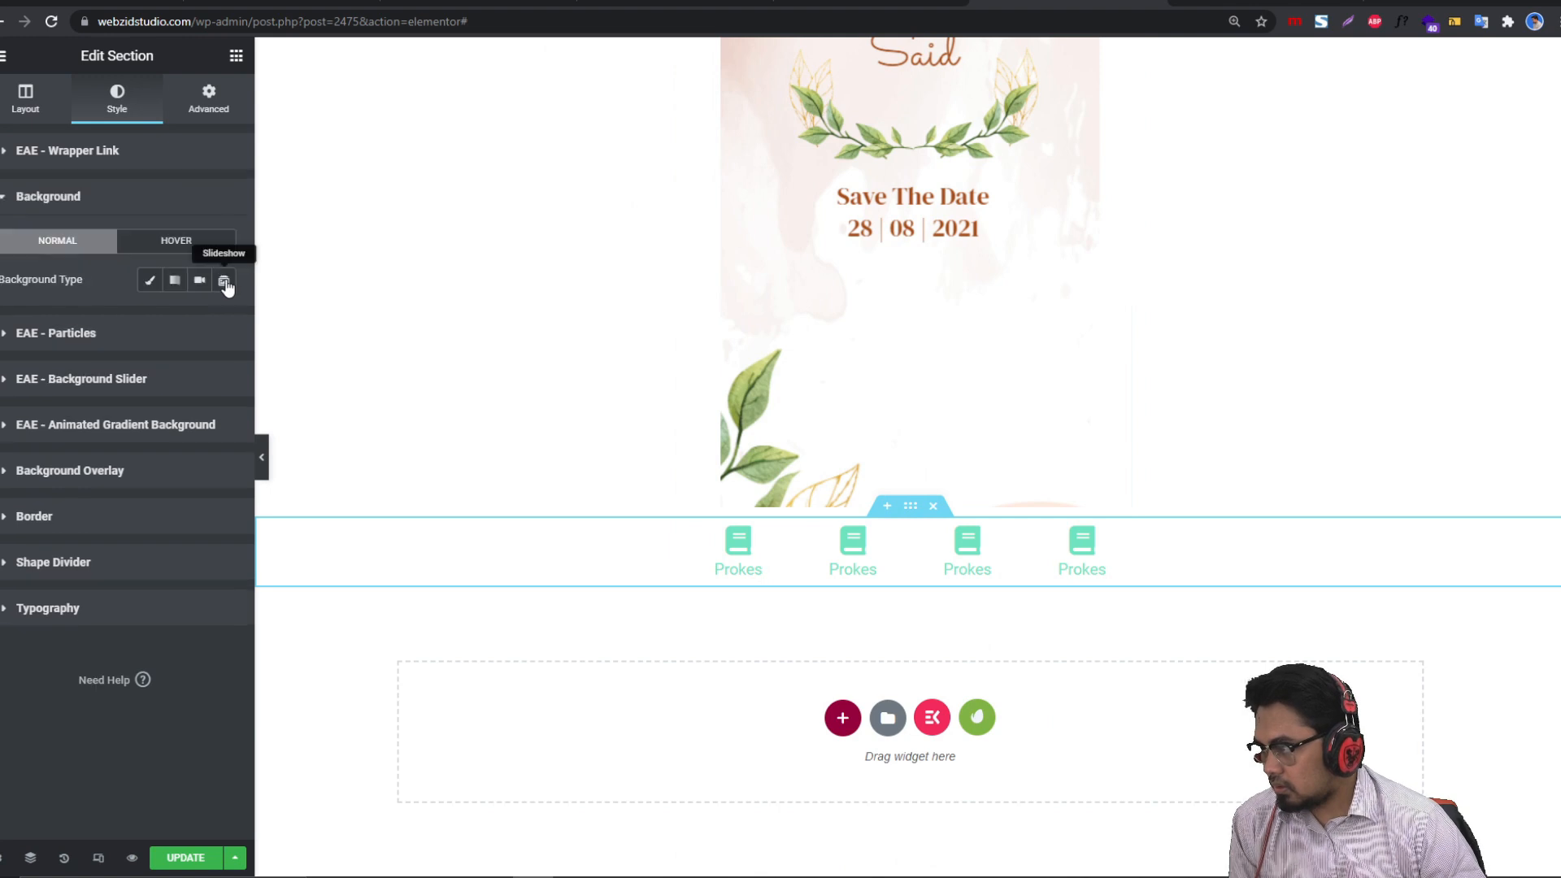
click(152, 280)
click(224, 318)
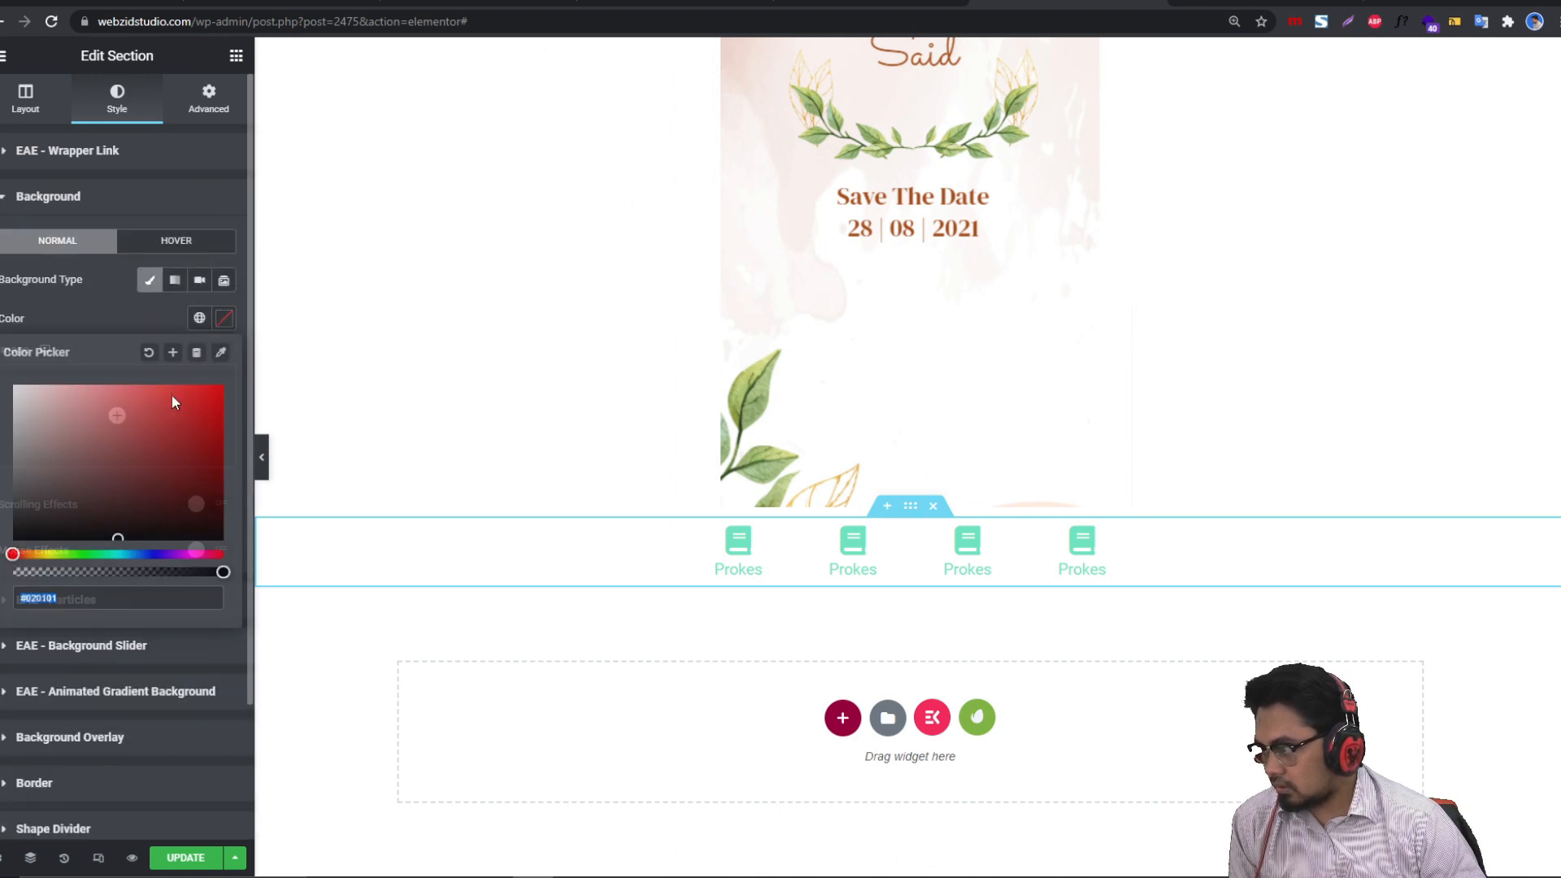
mouse_move(81, 399)
mouse_down()
mouse_move(49, 407)
mouse_move(18, 469)
mouse_move(42, 484)
mouse_move(13, 428)
mouse_move(66, 399)
mouse_move(144, 436)
mouse_move(105, 425)
mouse_move(108, 456)
mouse_move(168, 393)
mouse_move(125, 394)
mouse_move(88, 424)
mouse_move(107, 452)
mouse_up()
click(135, 554)
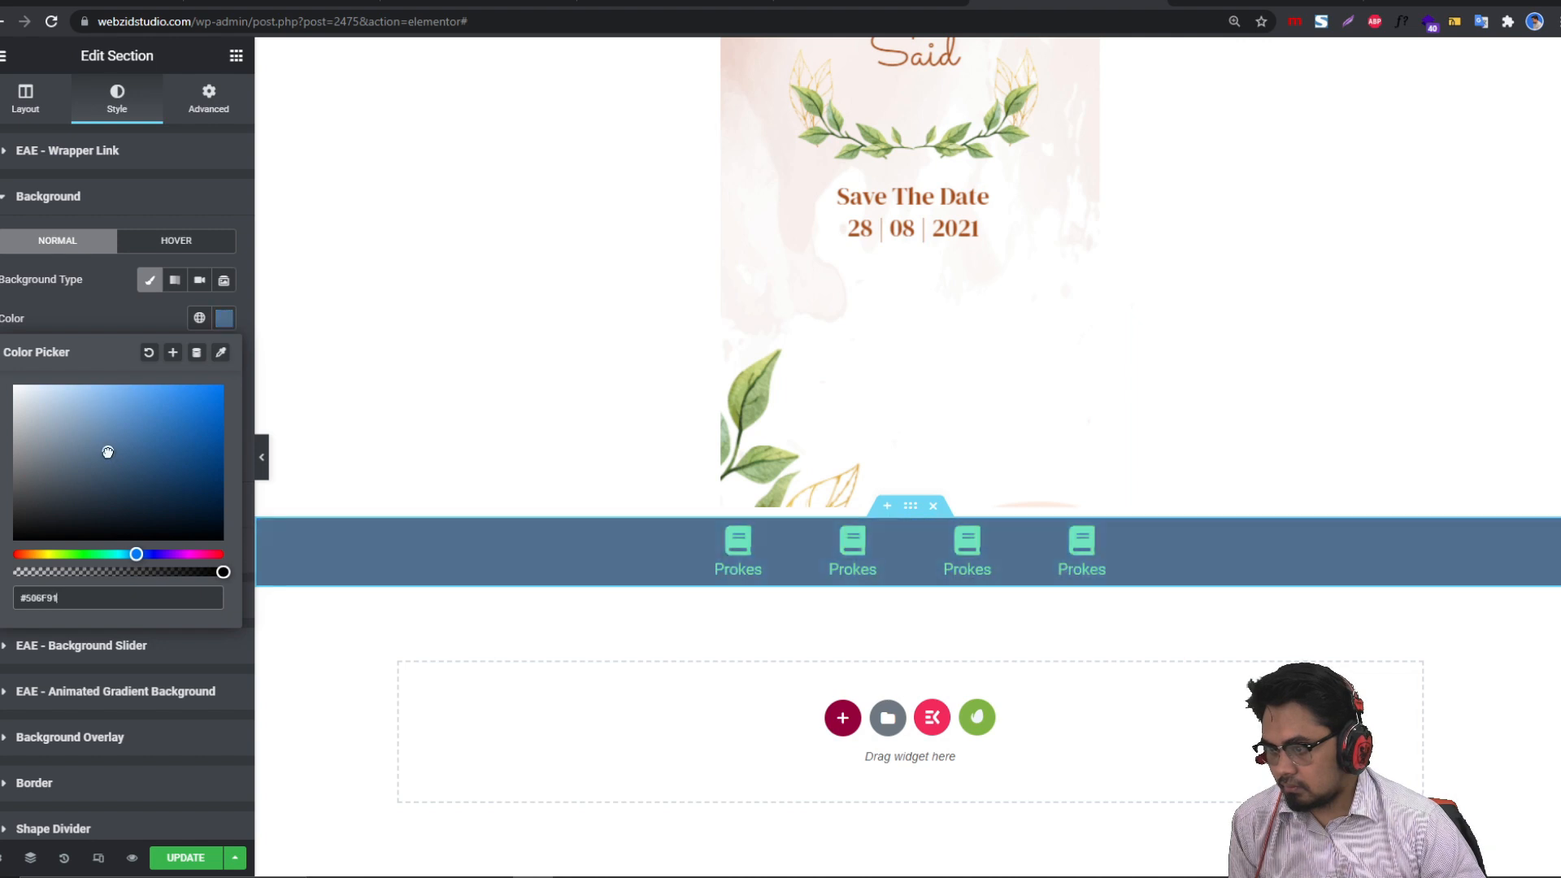
click(262, 464)
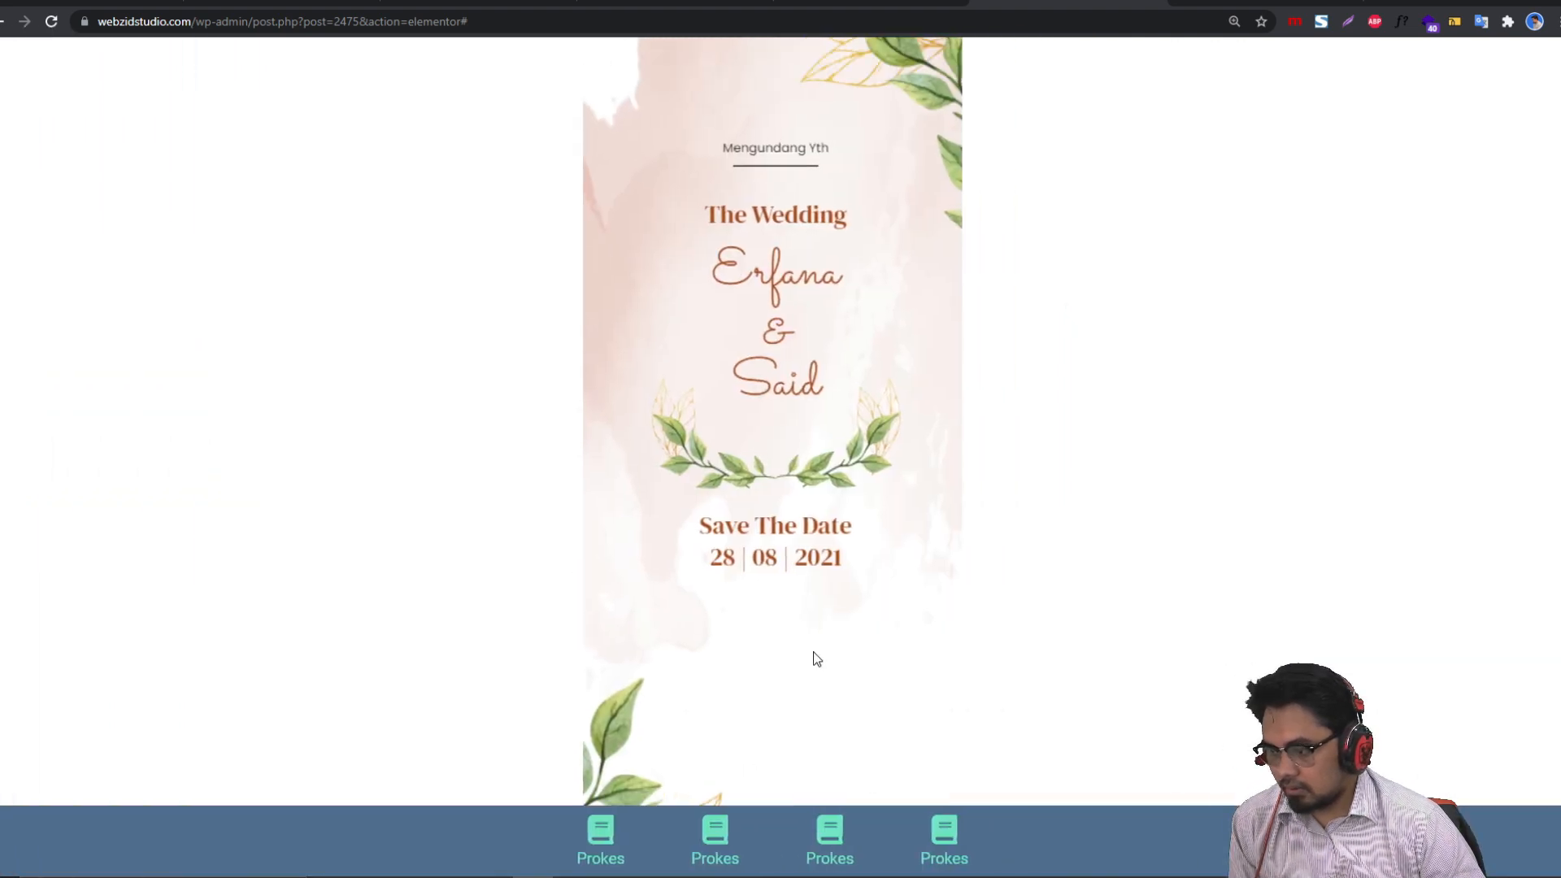
Step: In mobile preview, give the first column 20% width and the second column 25%
click(6, 460)
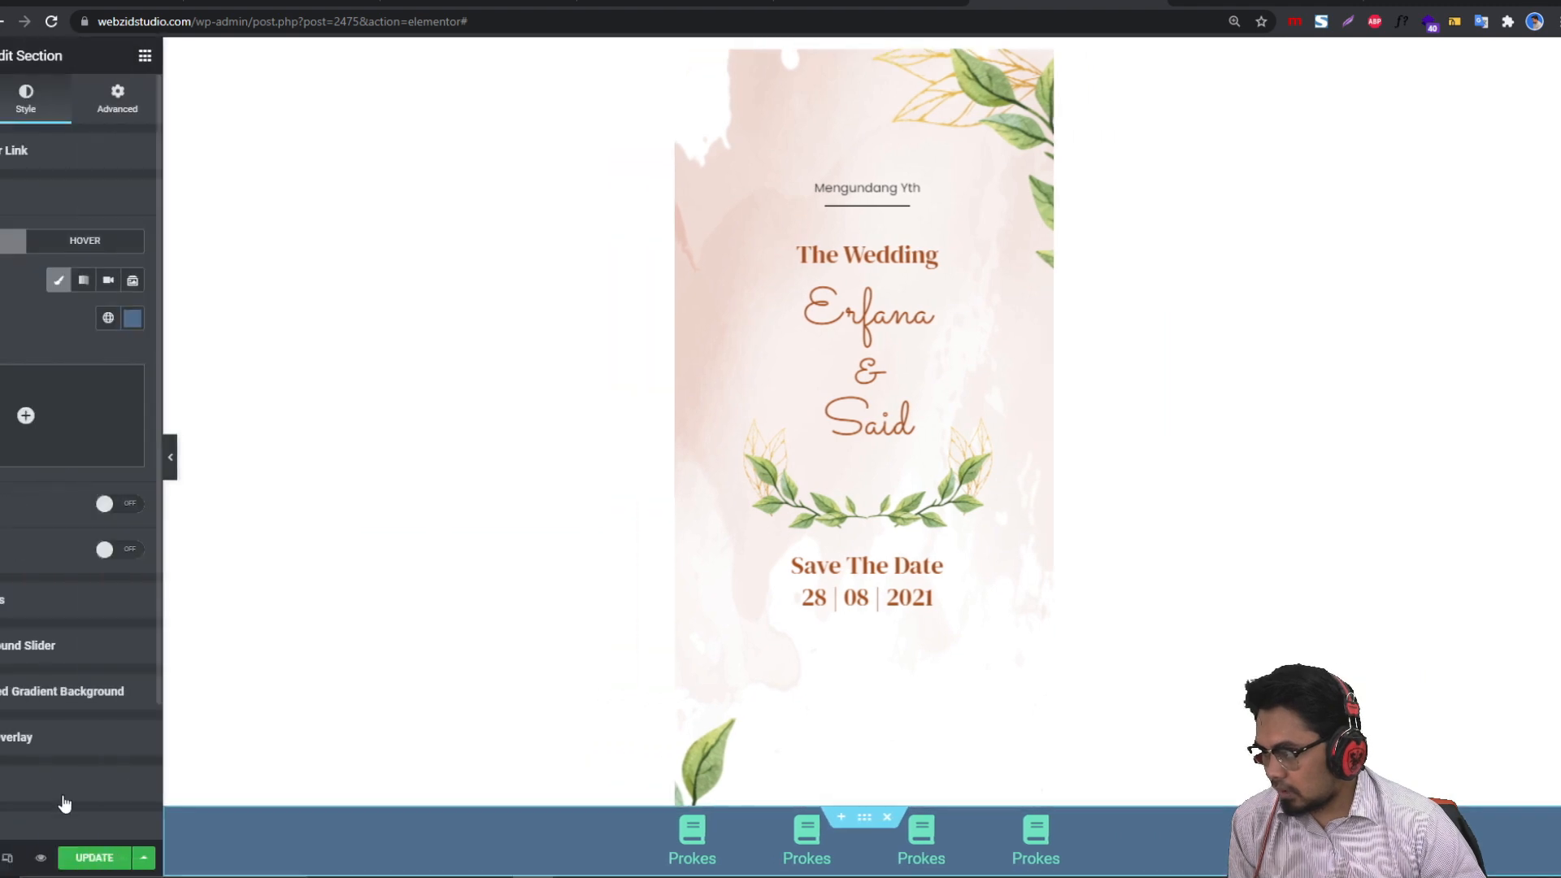
click(866, 55)
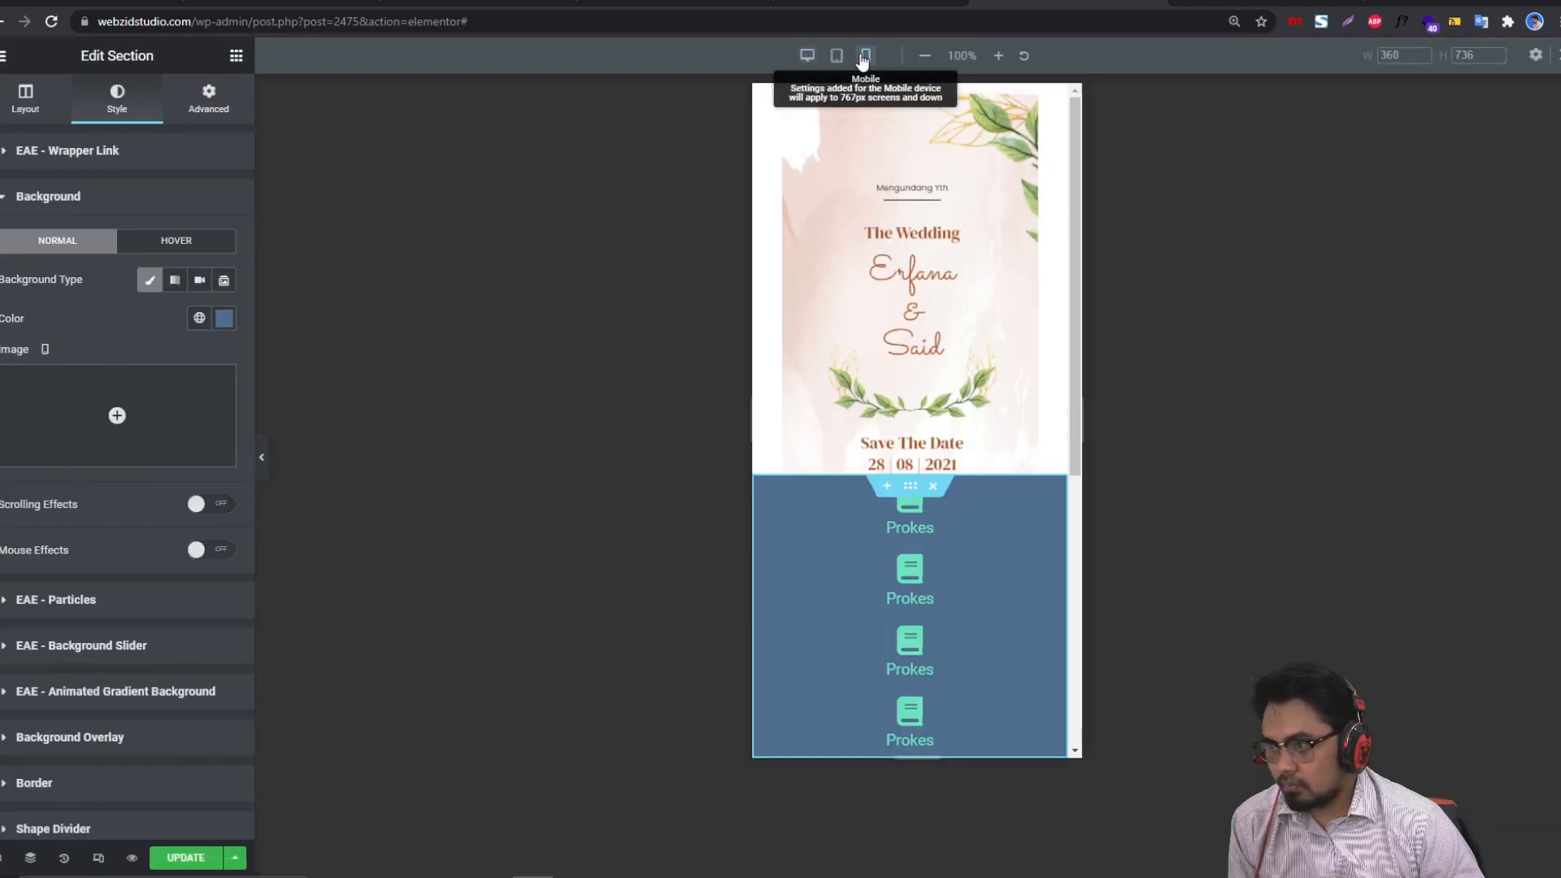
click(763, 496)
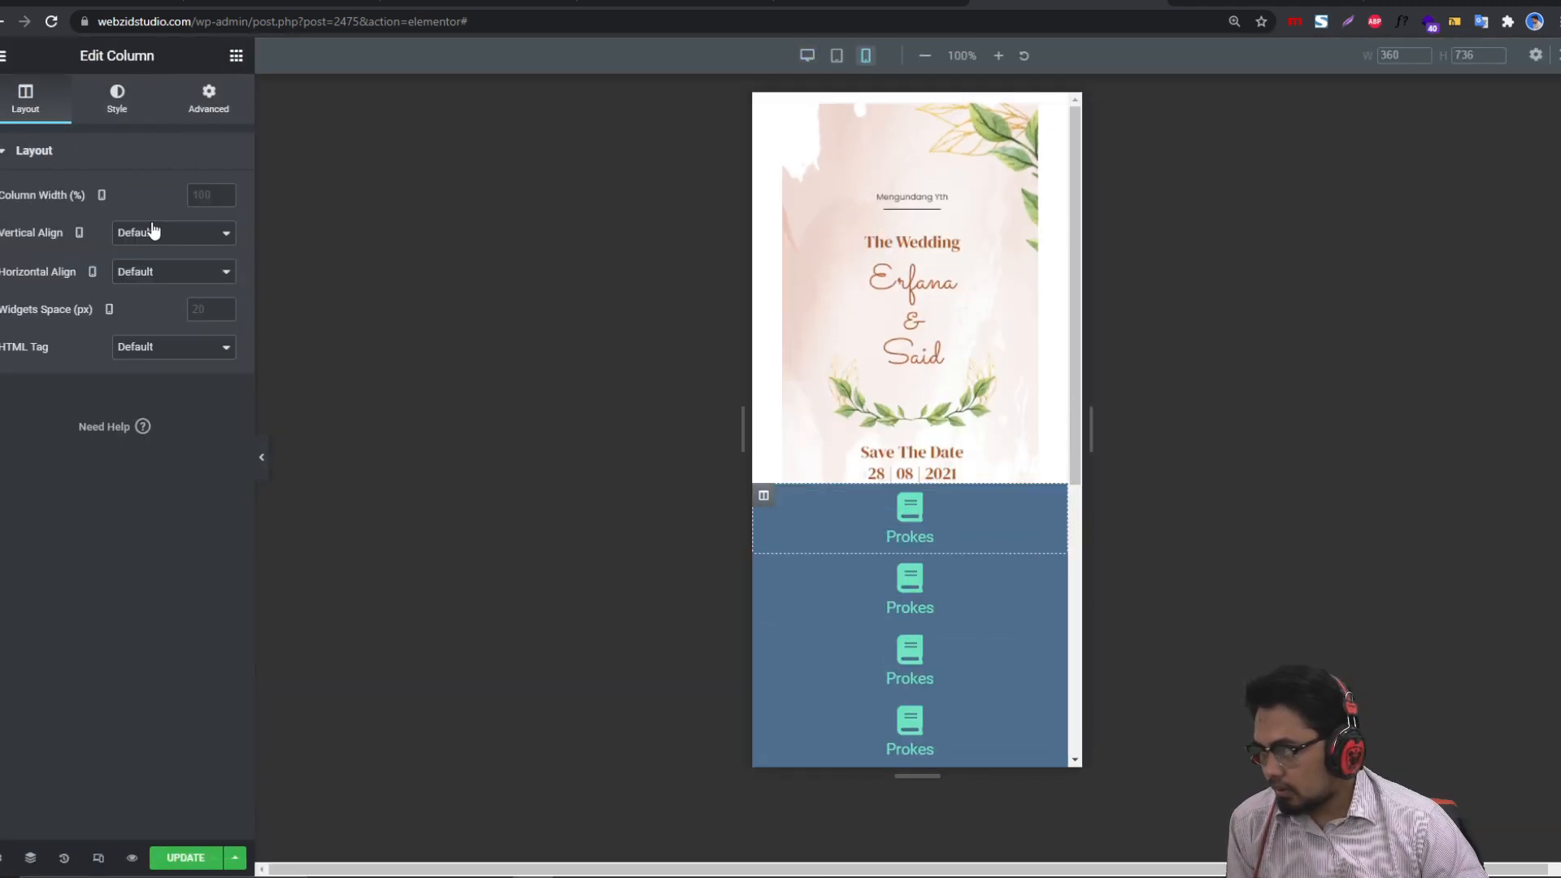
text(20)
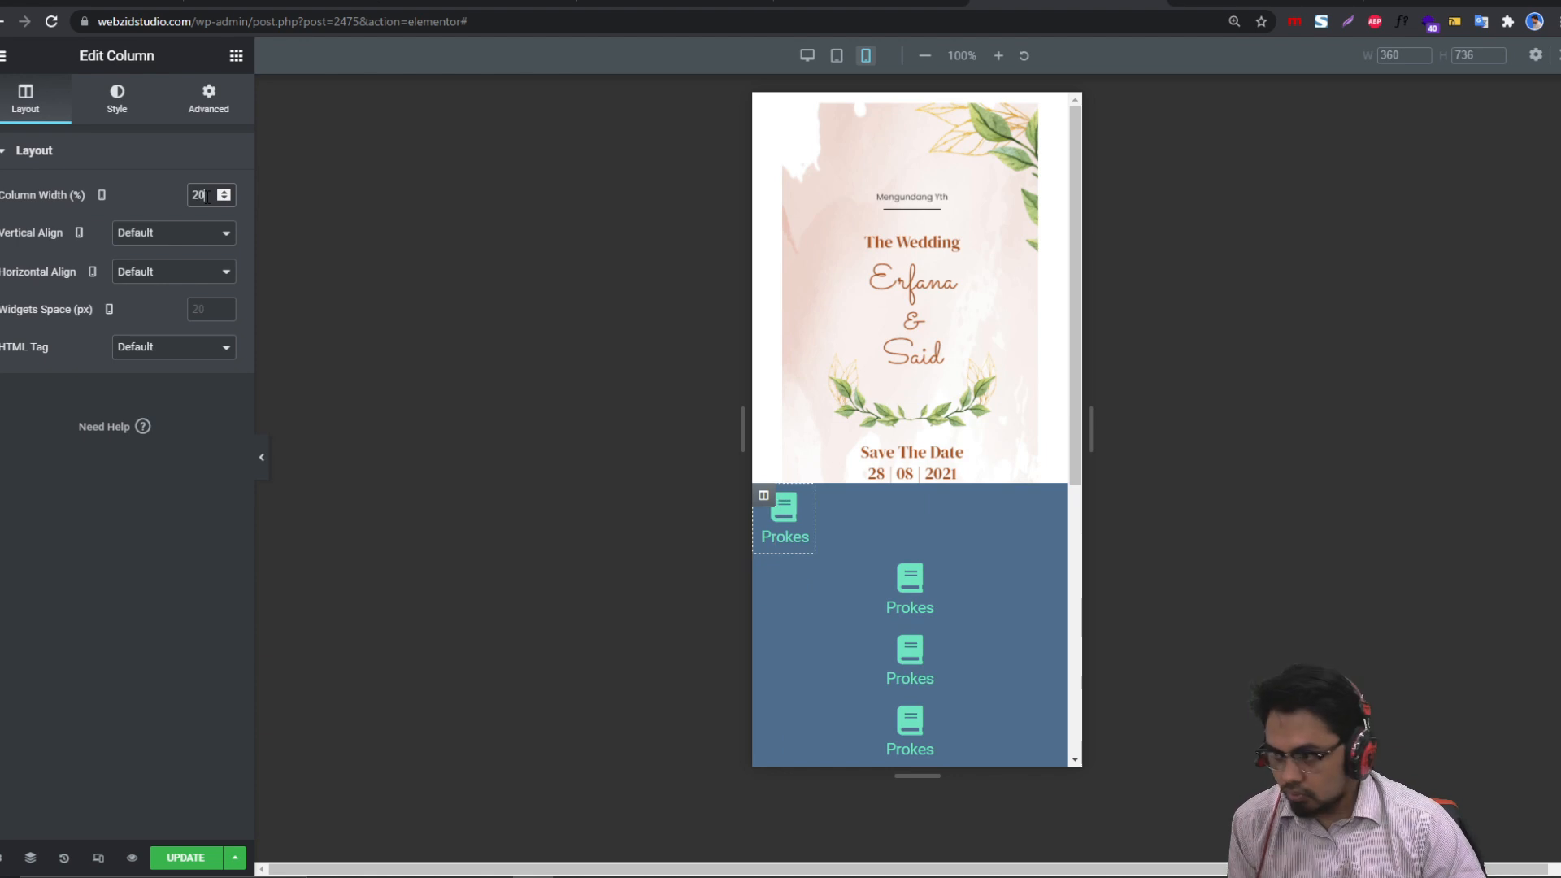
click(806, 562)
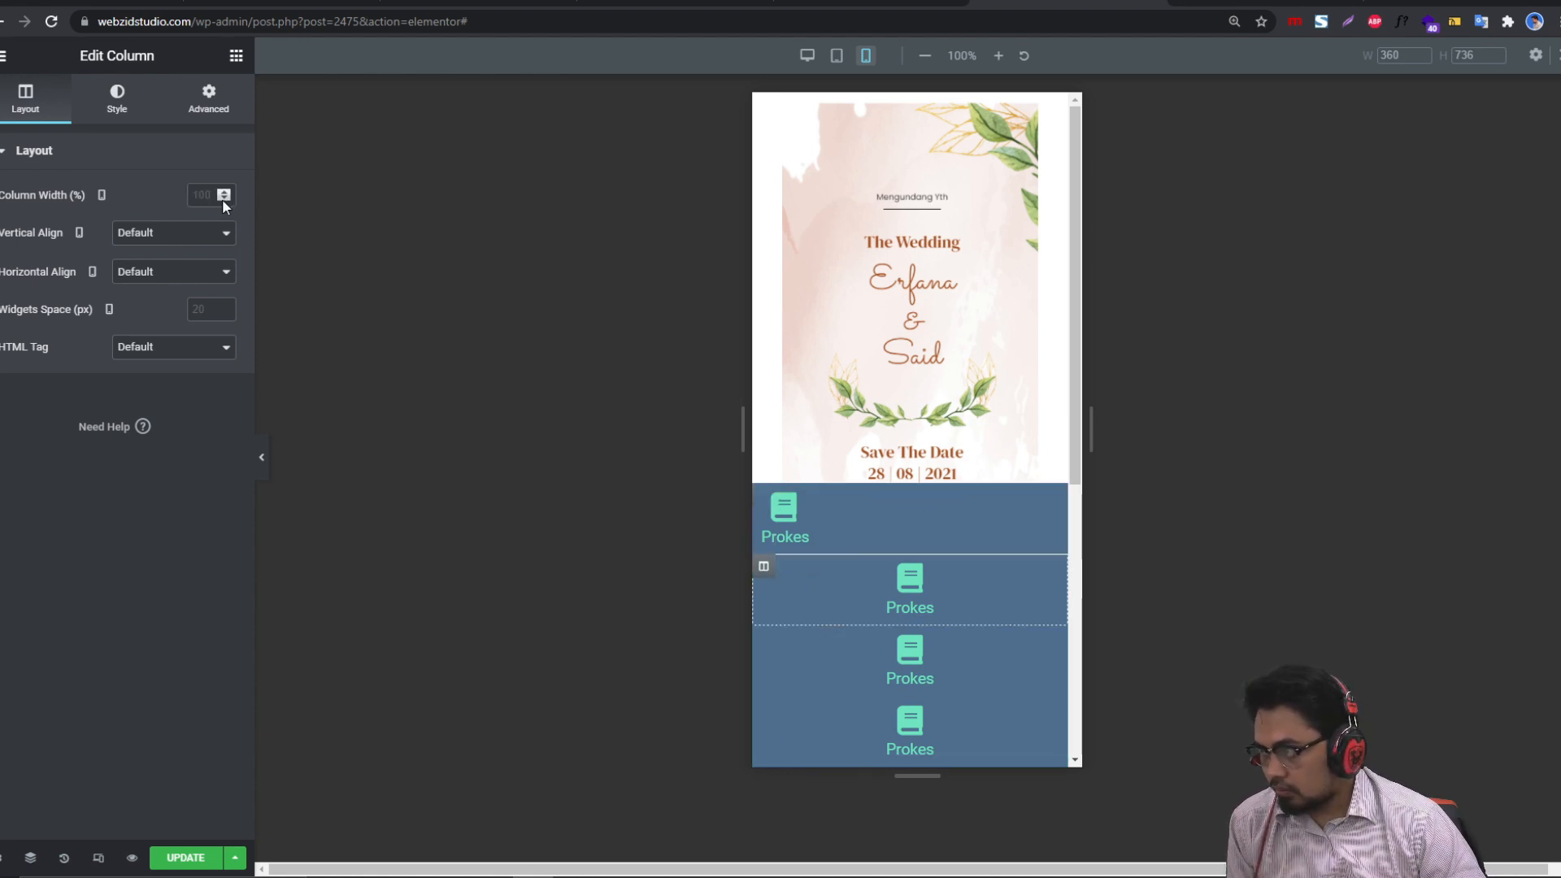
text(5)
key(BackSpace)
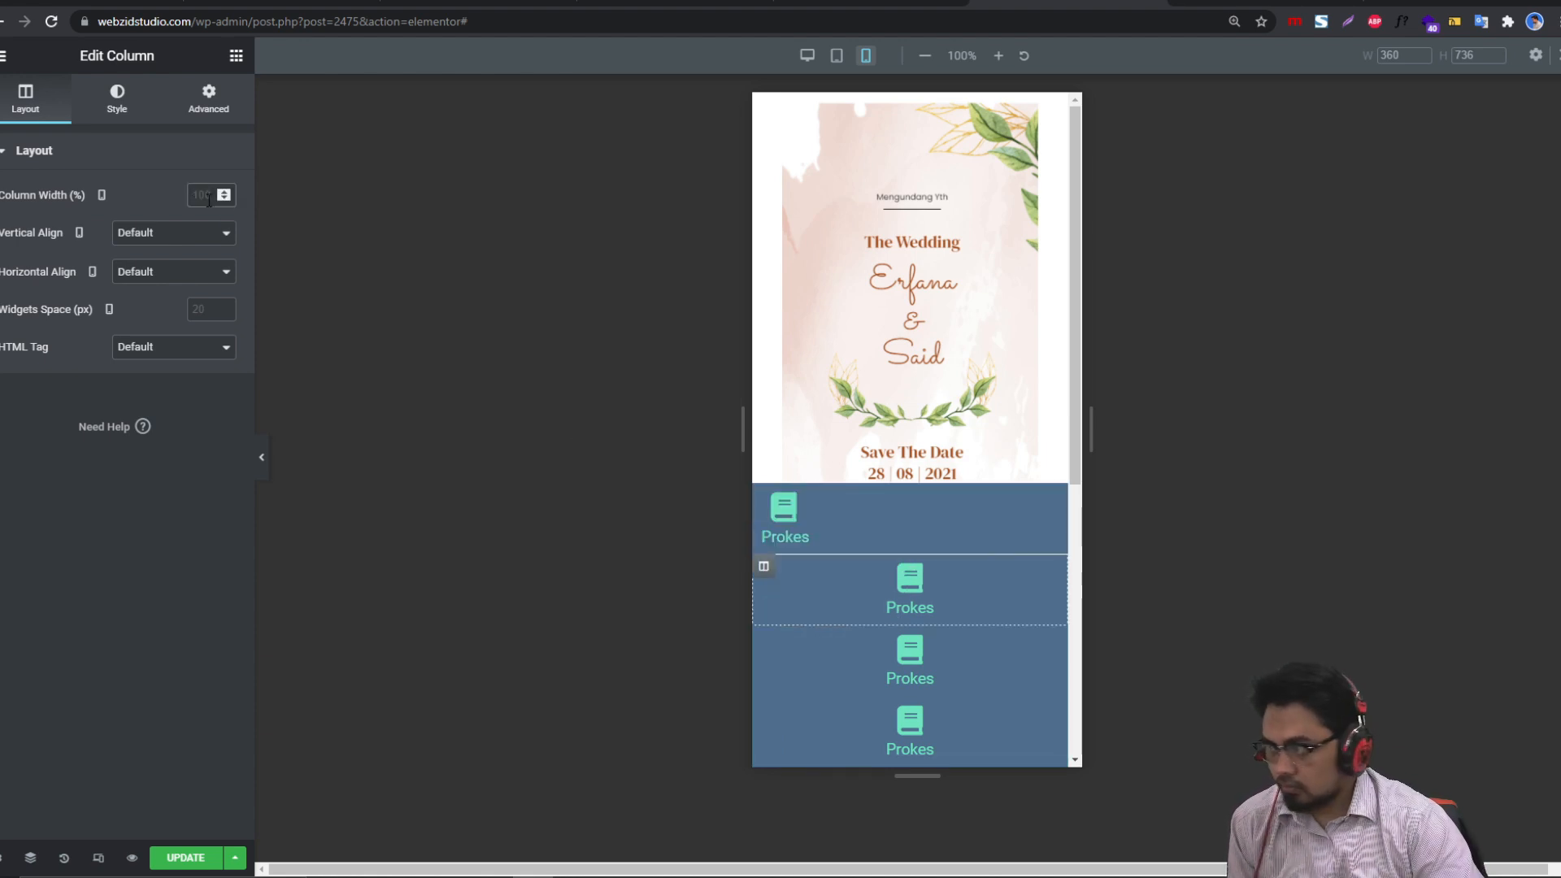
text(2)
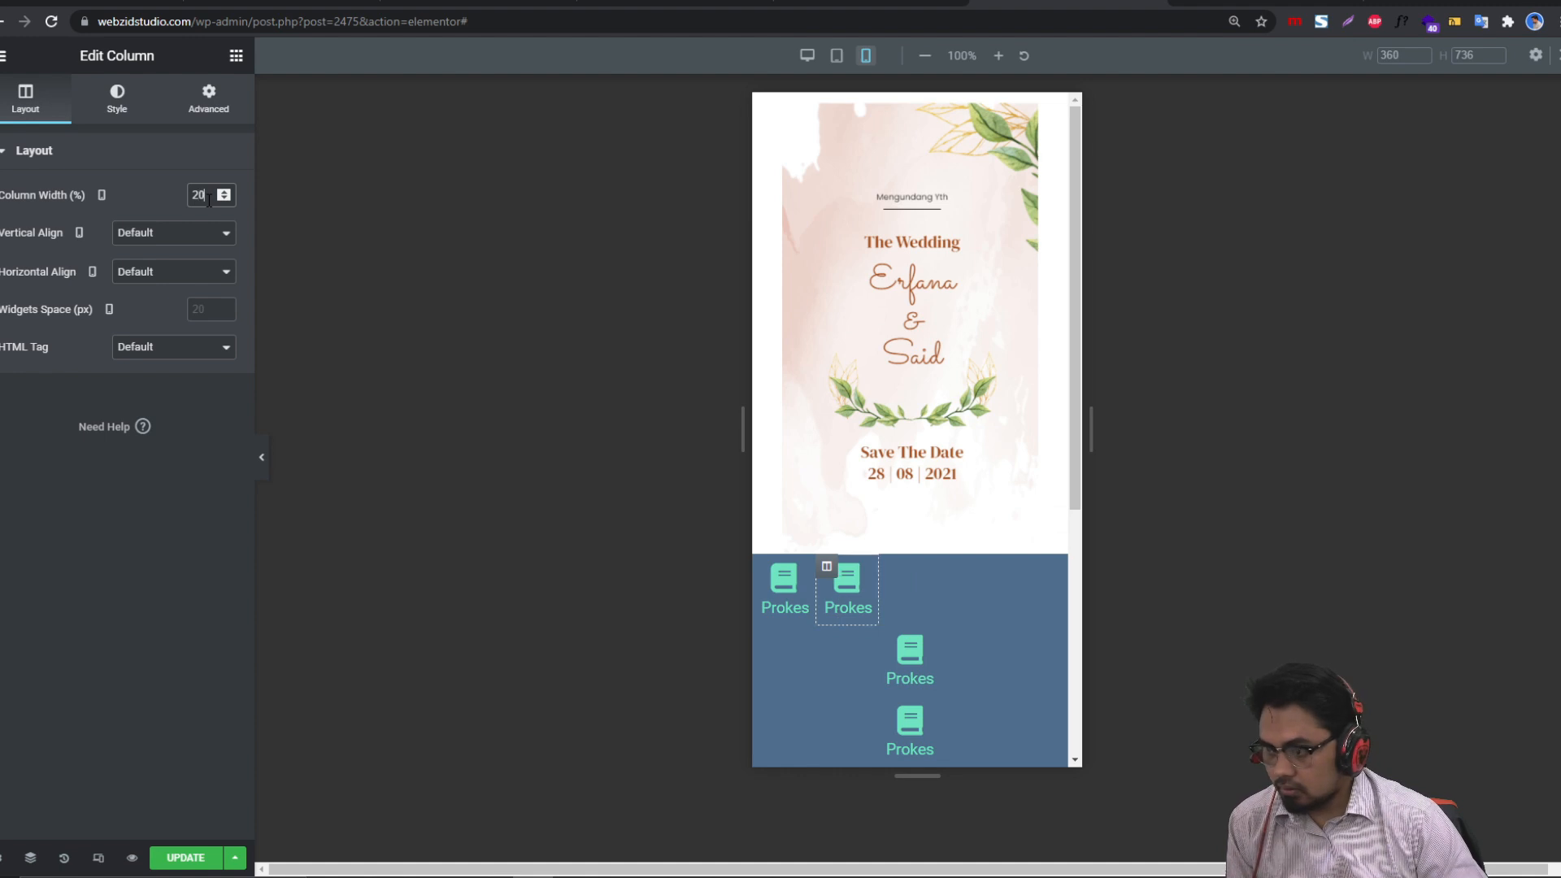
text(0)
key(BackSpace)
text(5)
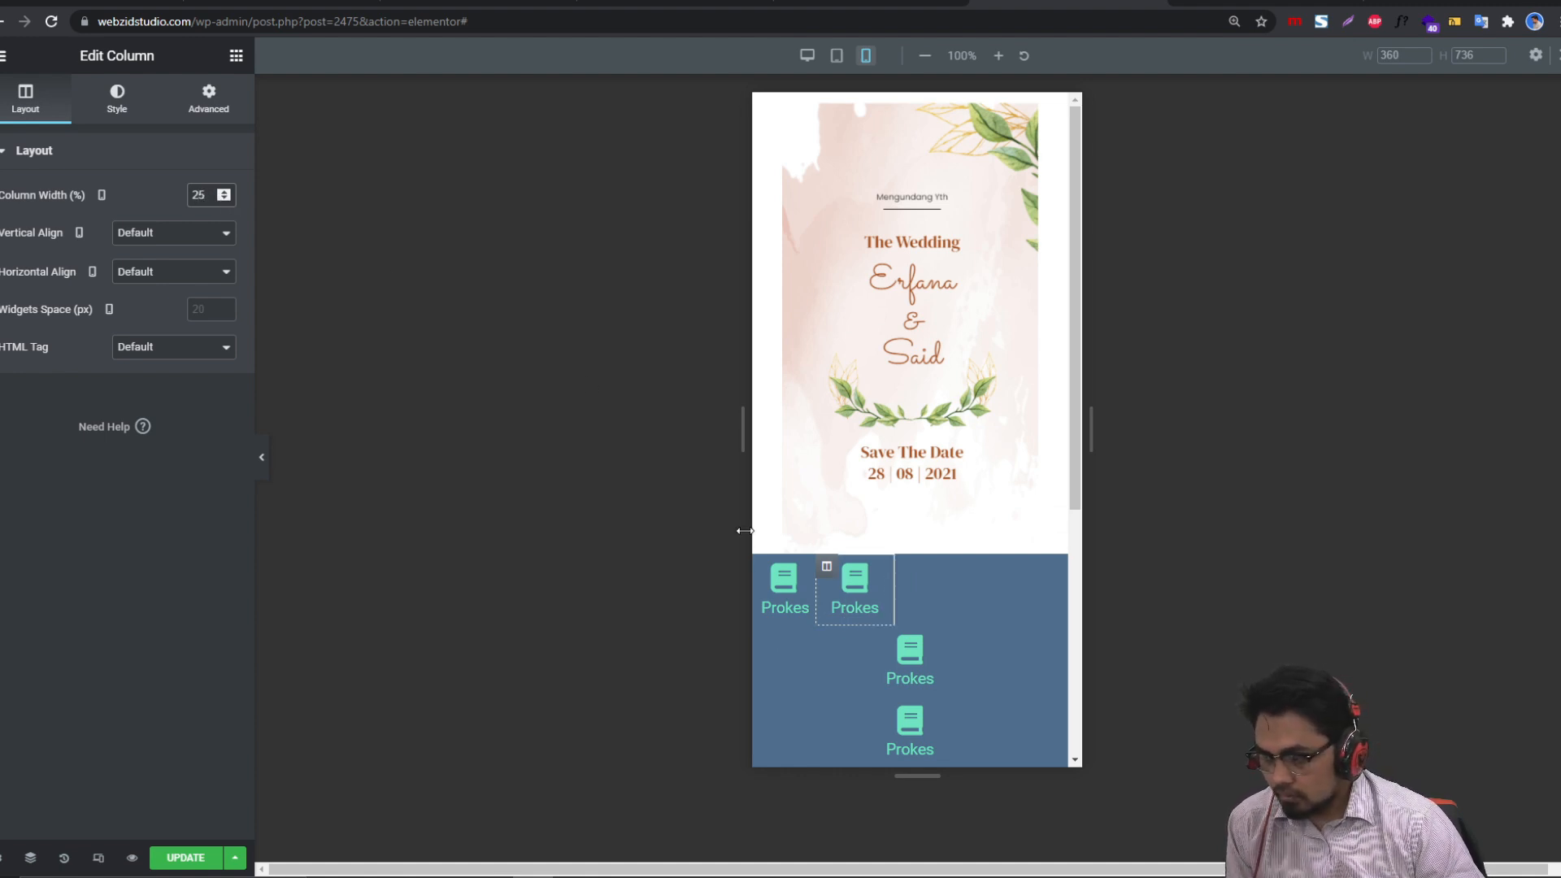
Step: Set the first, third and fourth Prokes columns to 25% width
click(768, 582)
text(25)
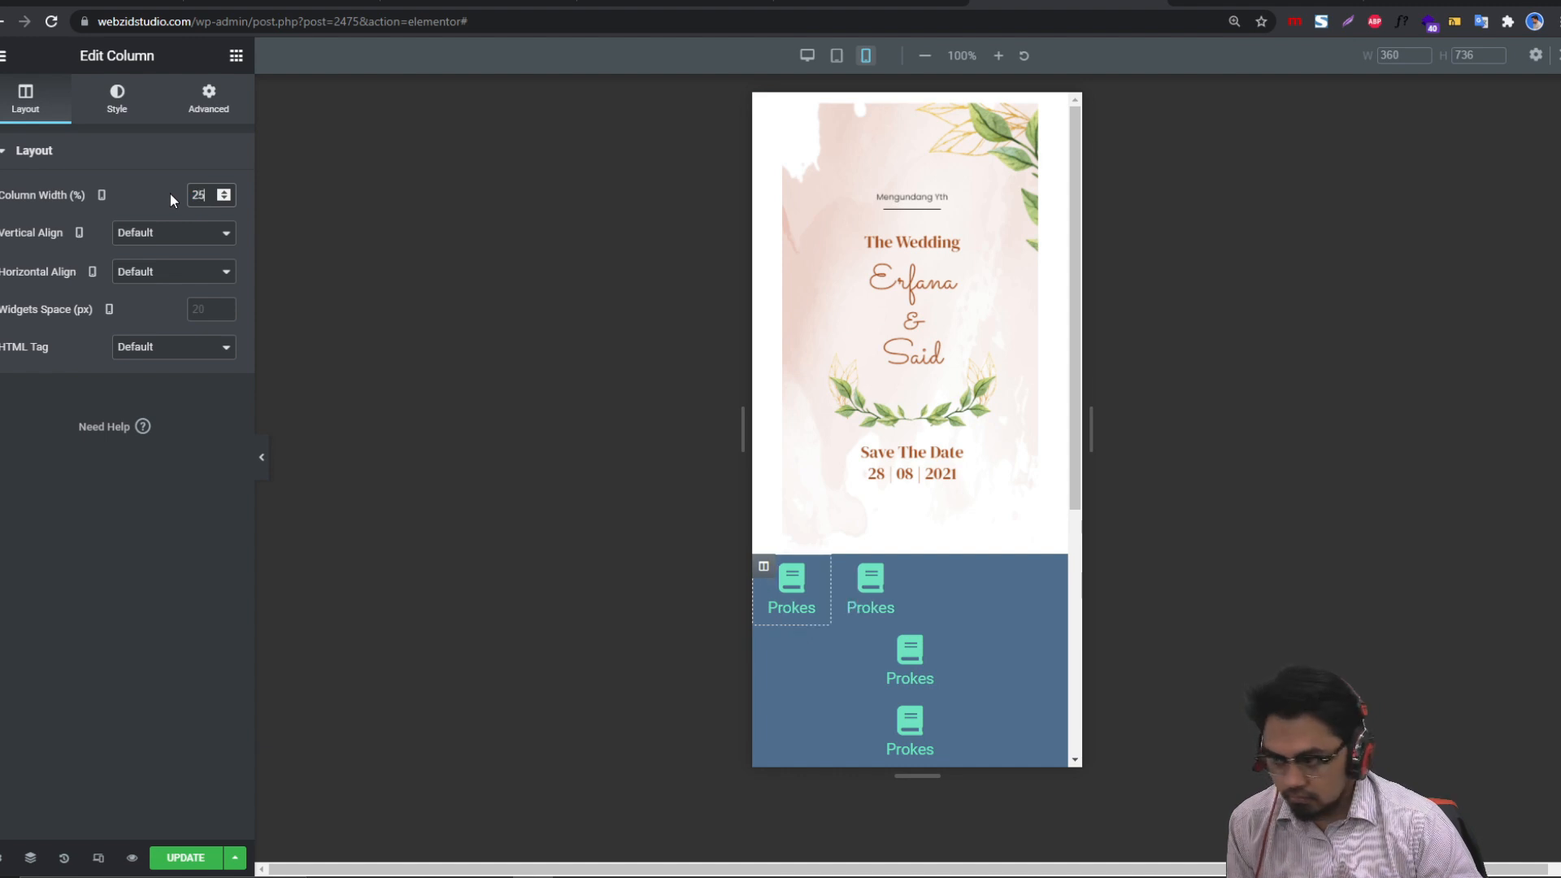
click(803, 676)
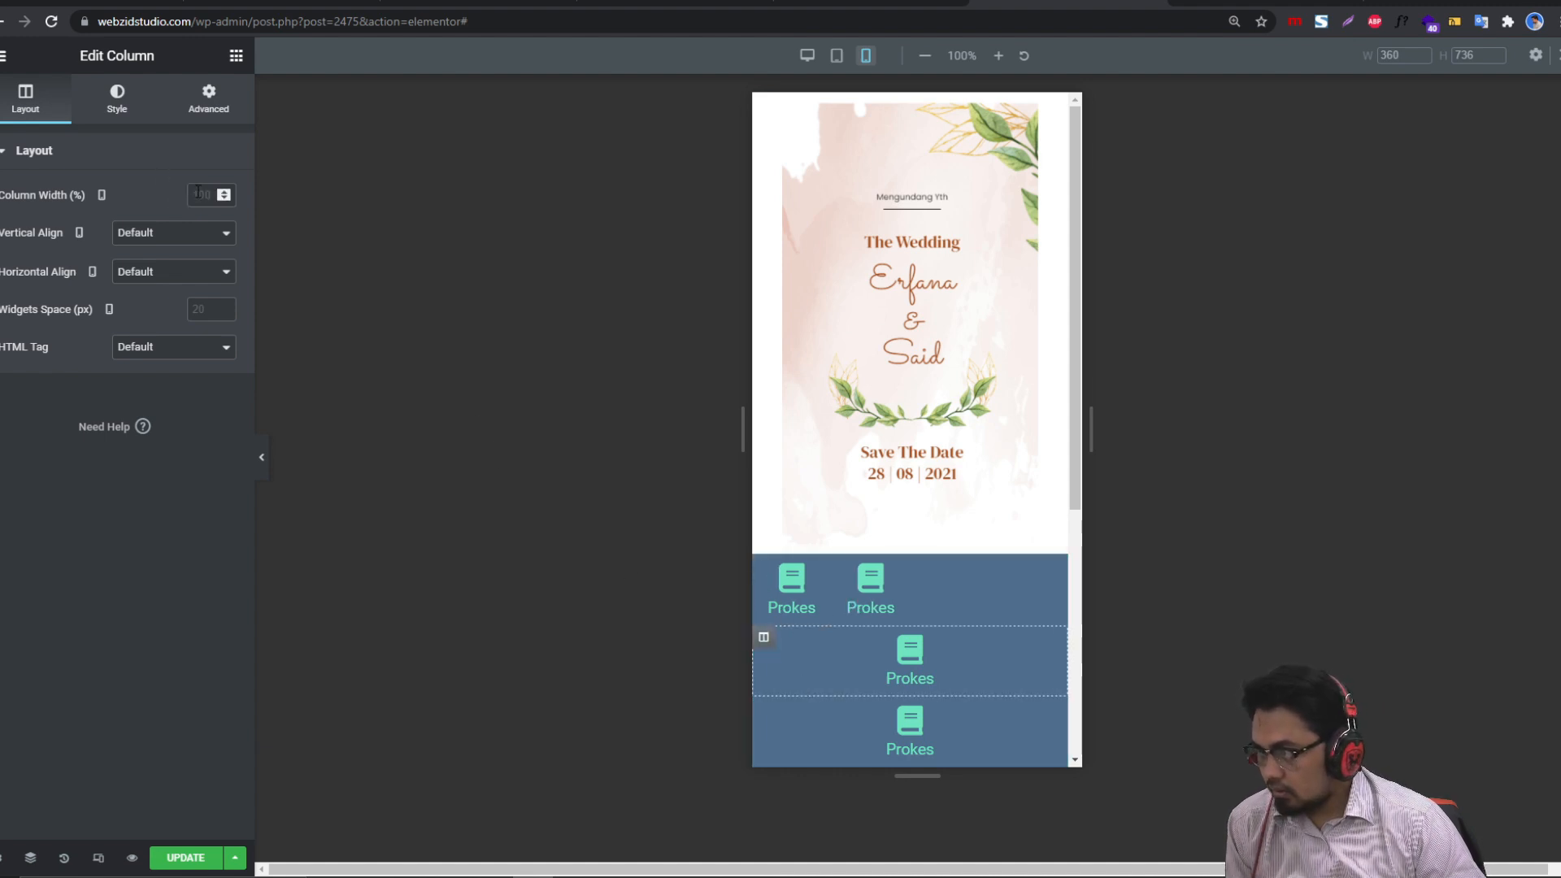
text(25)
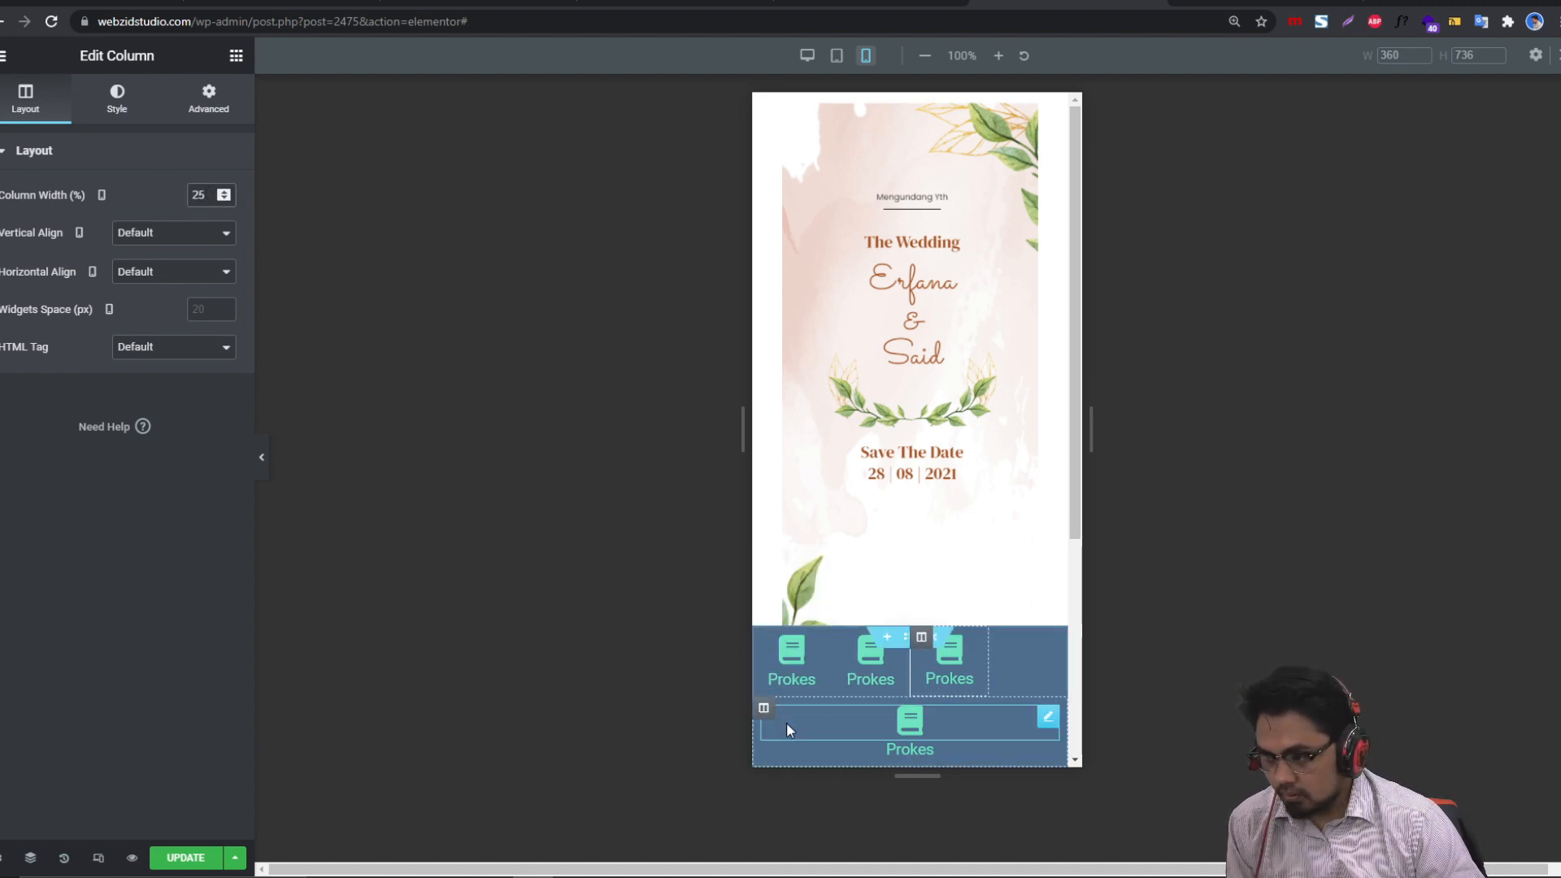
click(764, 720)
text(25)
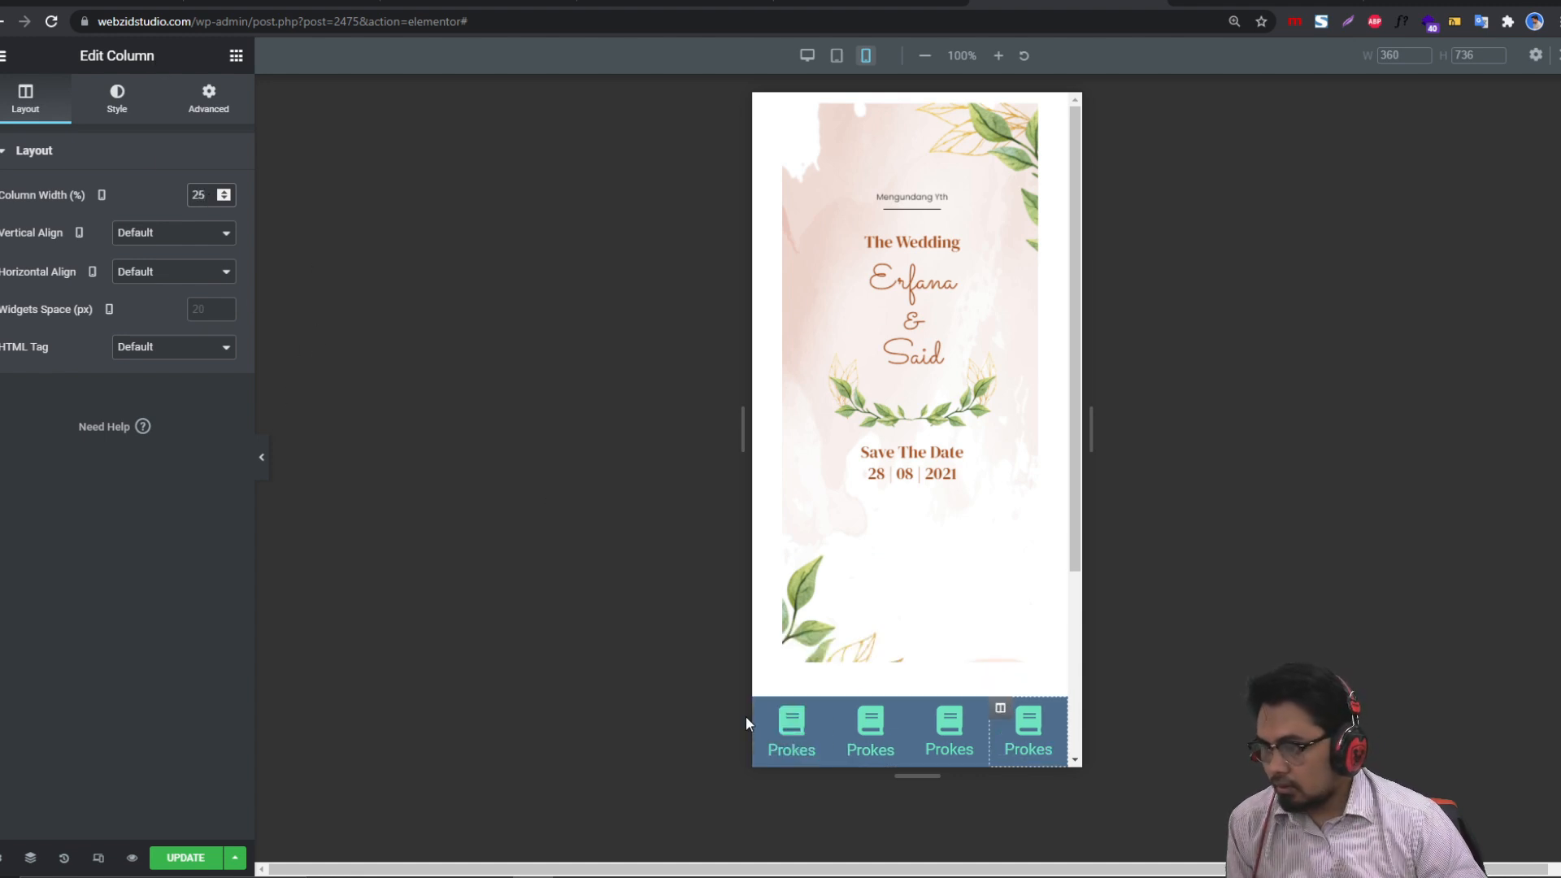
click(778, 710)
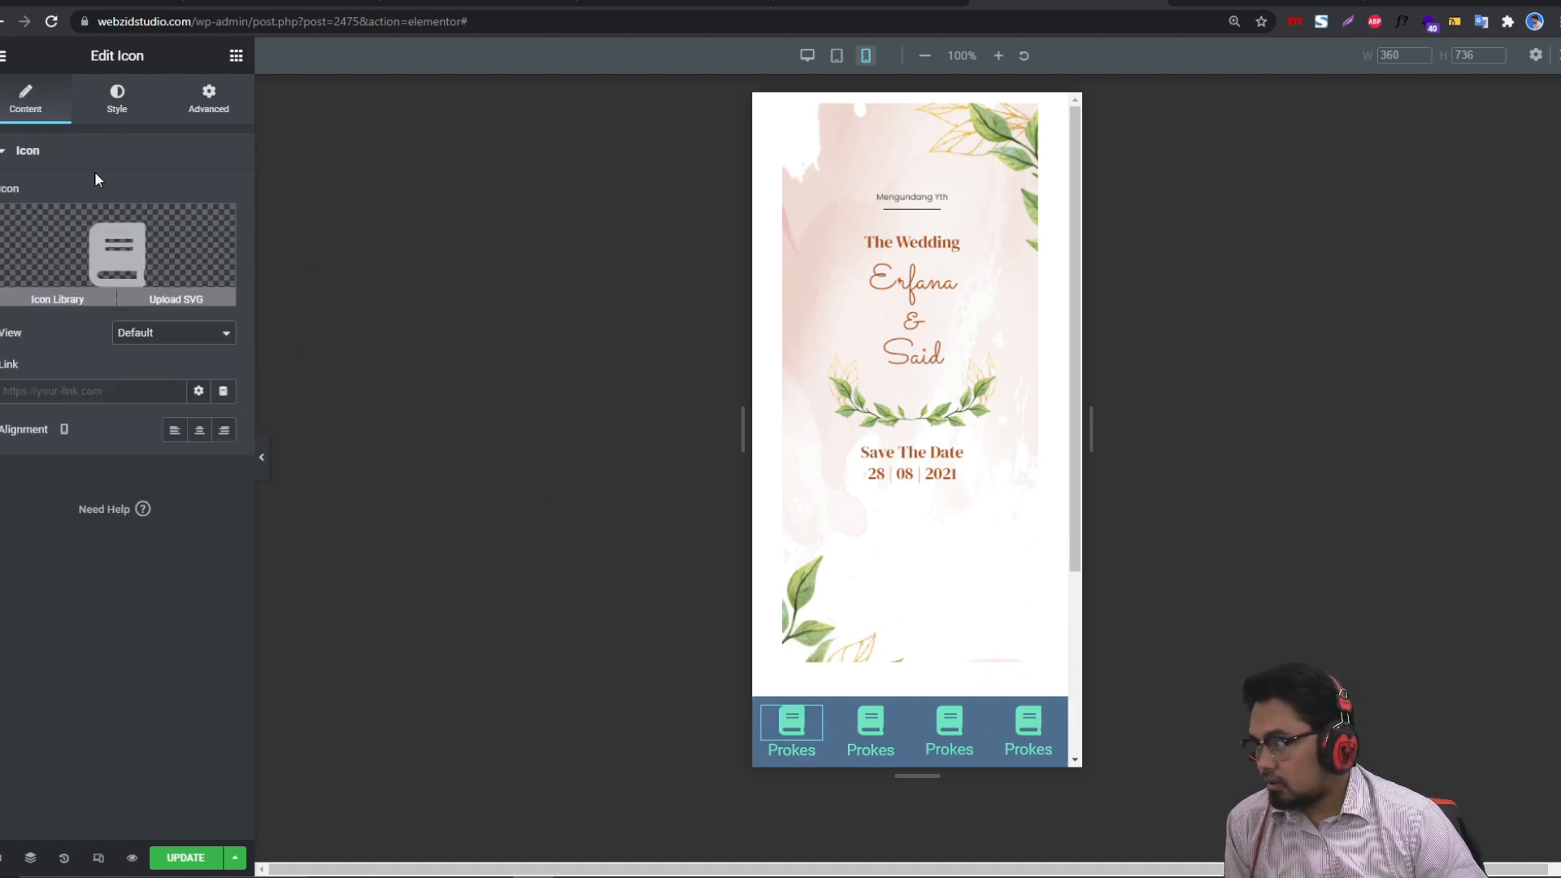
Step: Shrink the first Prokes icon and paste its style onto the other three icons
click(117, 99)
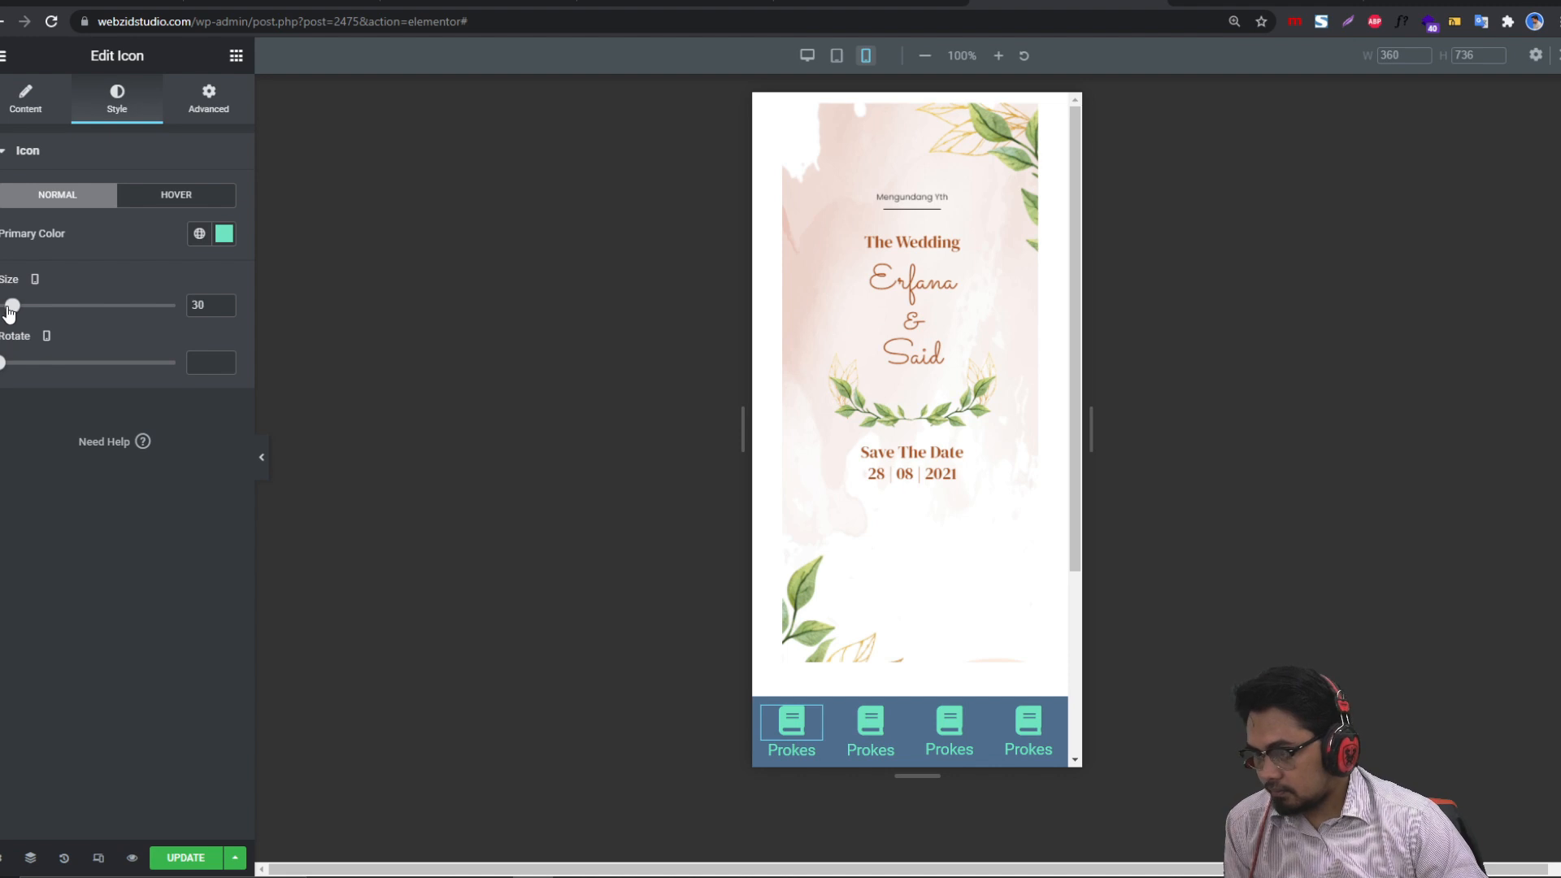
drag(9, 313, 10, 313)
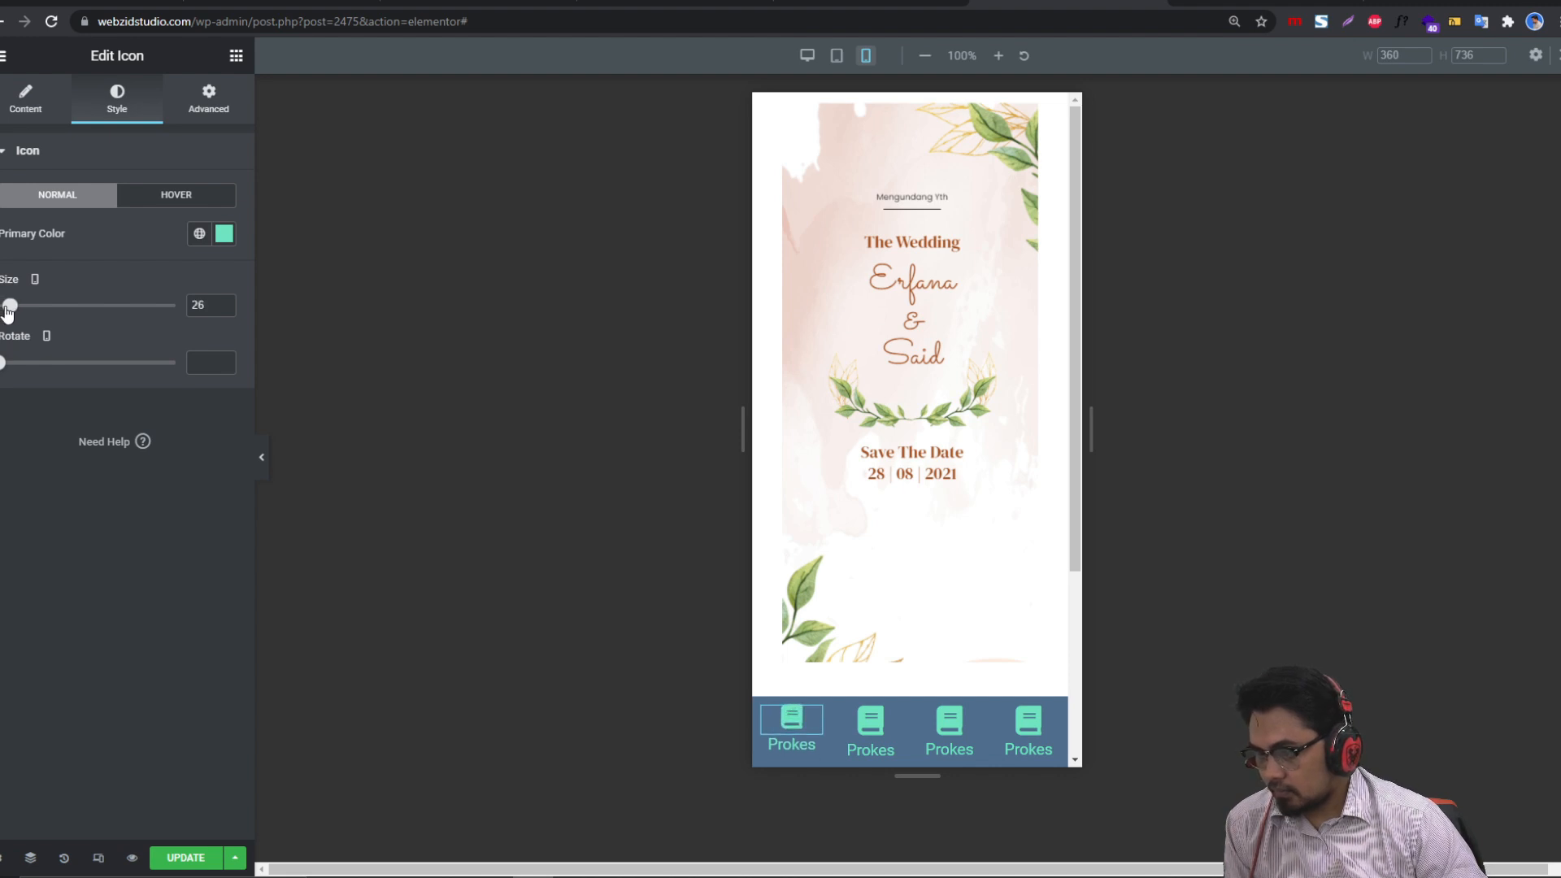
right_click(798, 720)
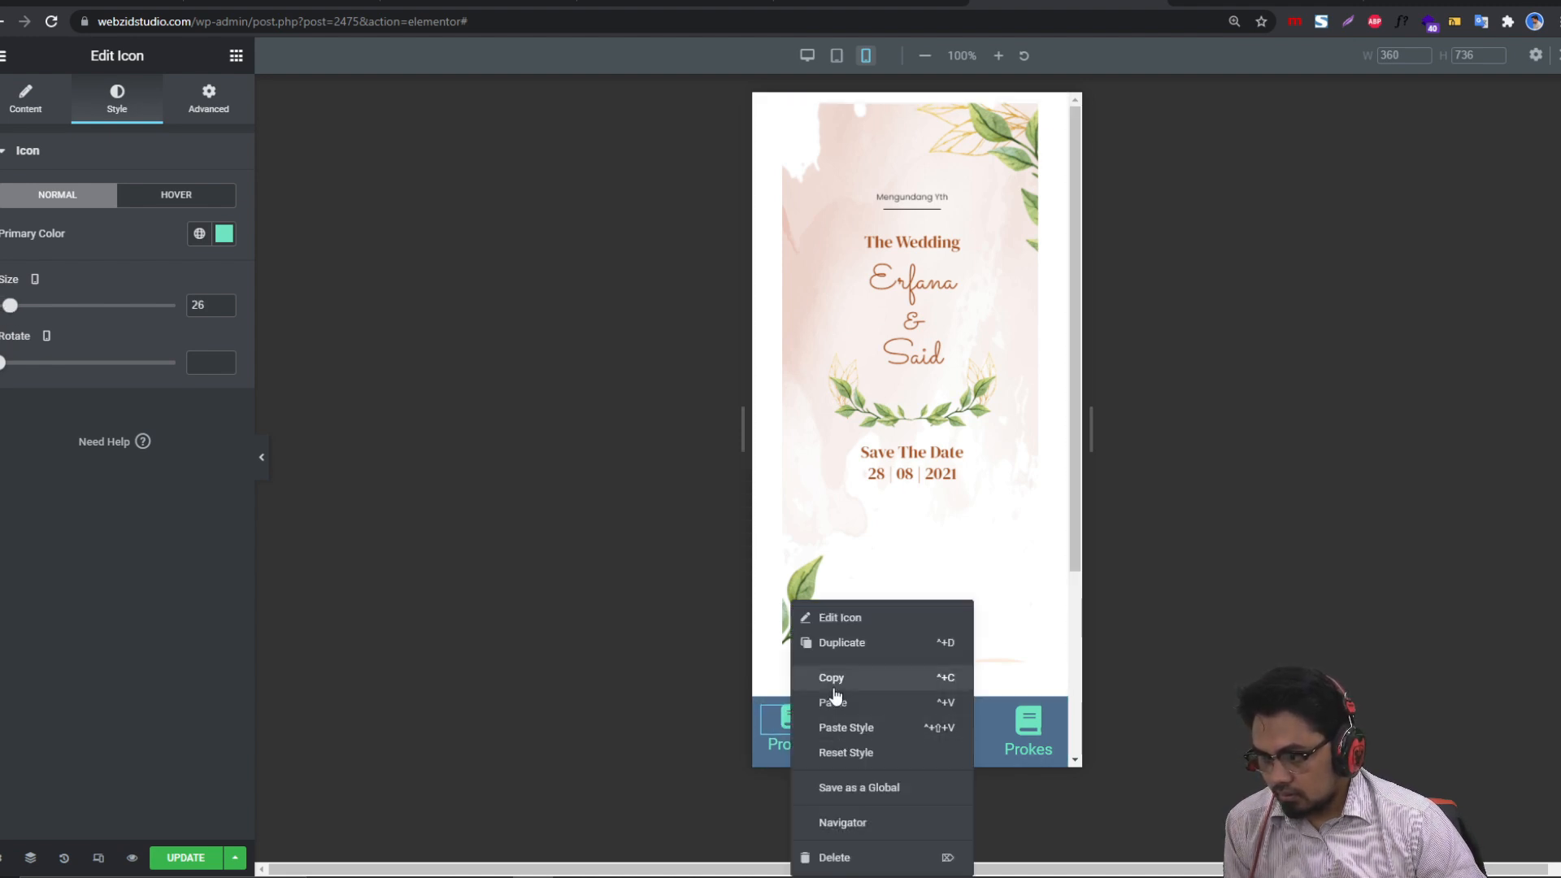
click(836, 683)
right_click(855, 736)
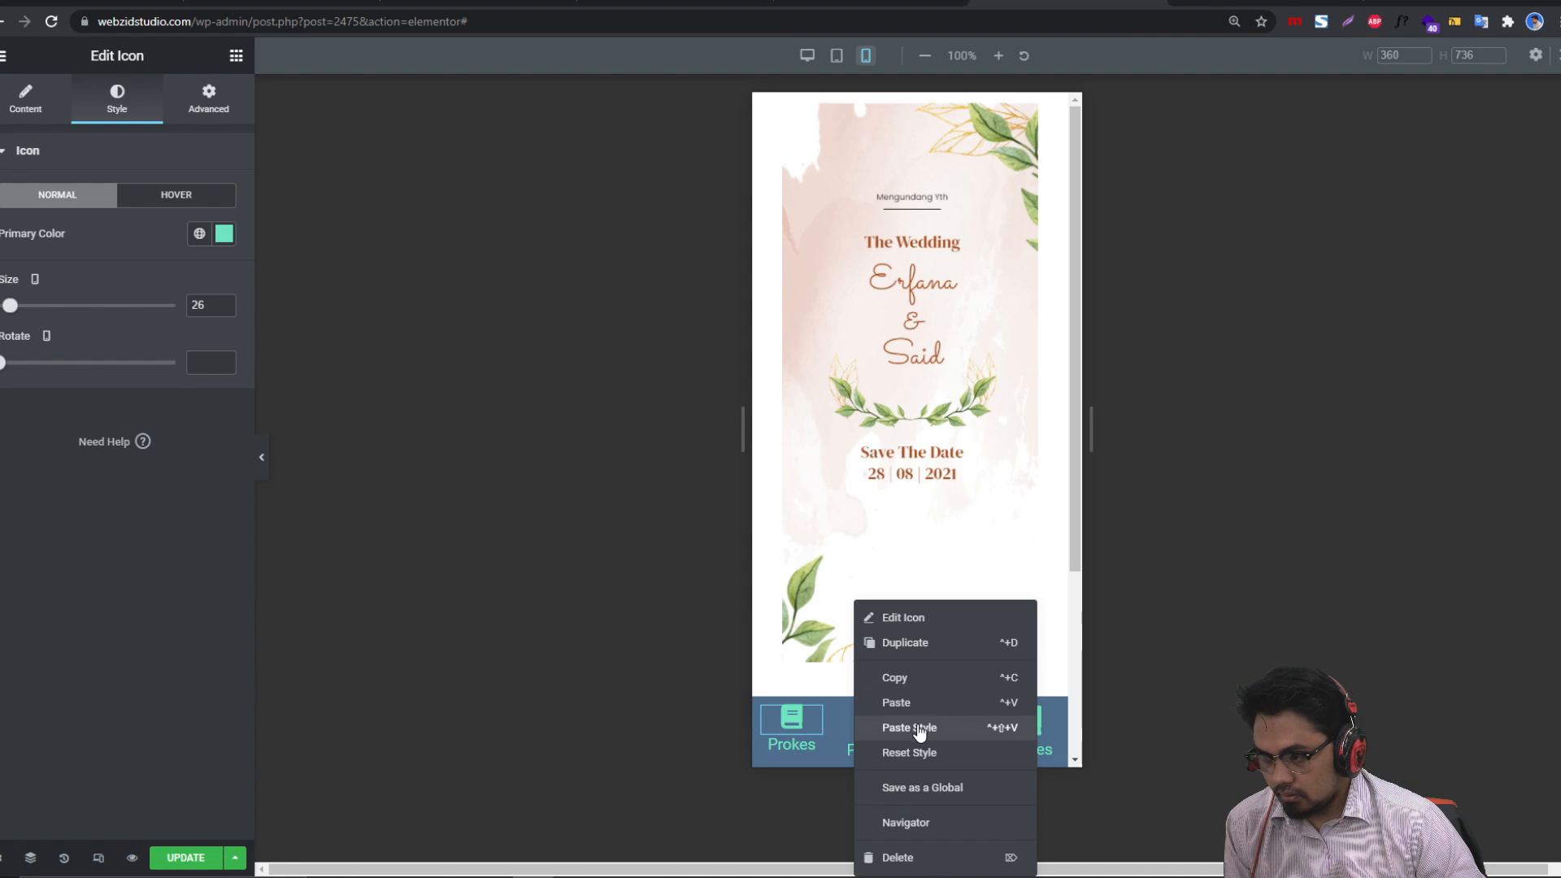
click(919, 729)
right_click(939, 730)
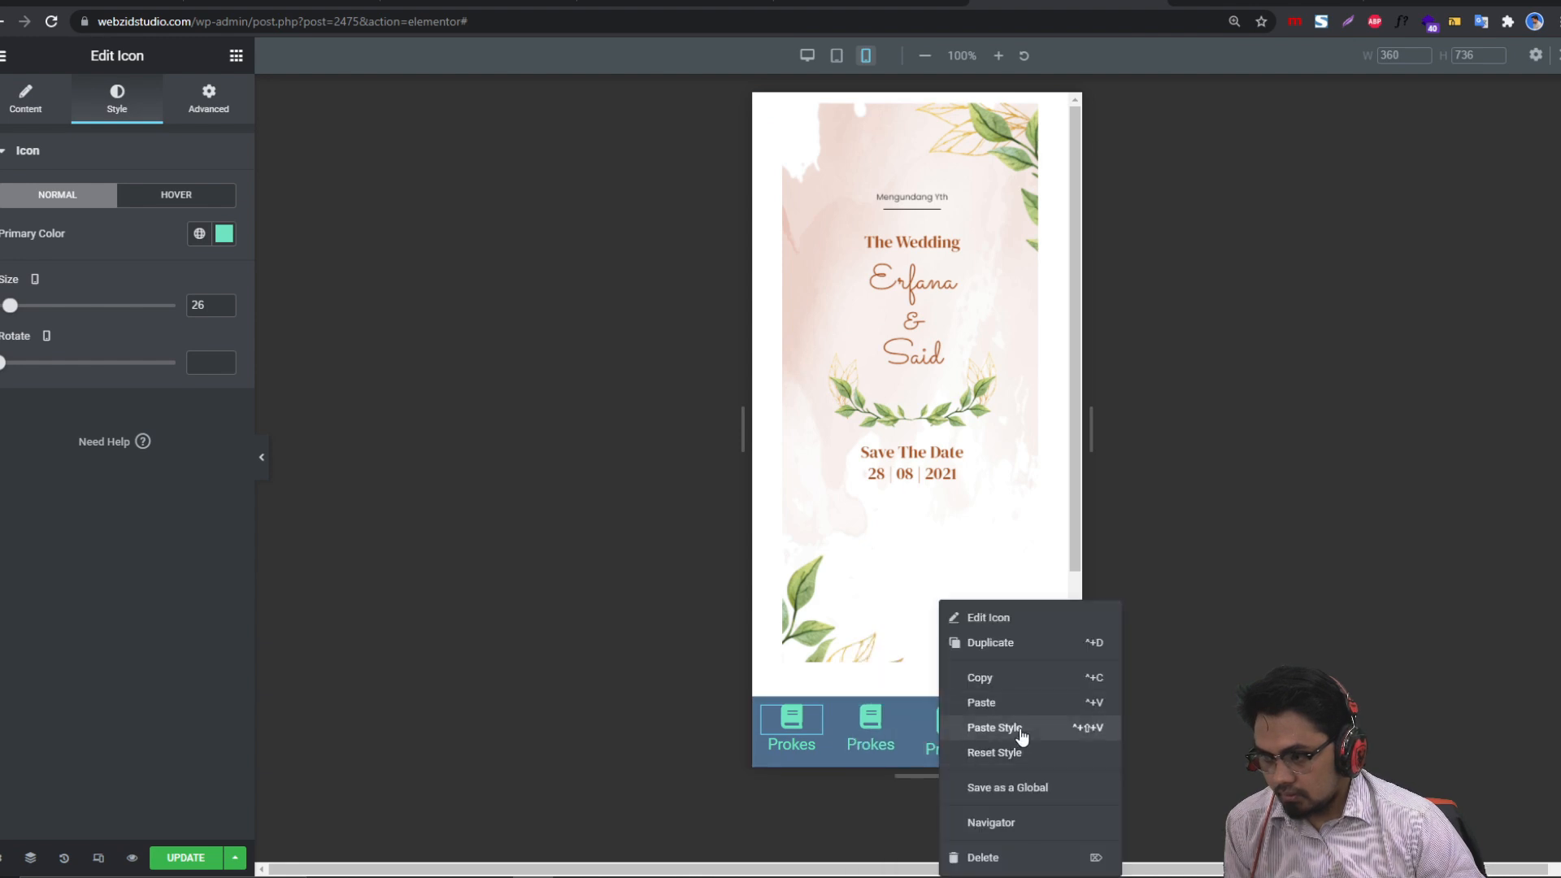
click(1019, 731)
right_click(1026, 735)
click(1081, 739)
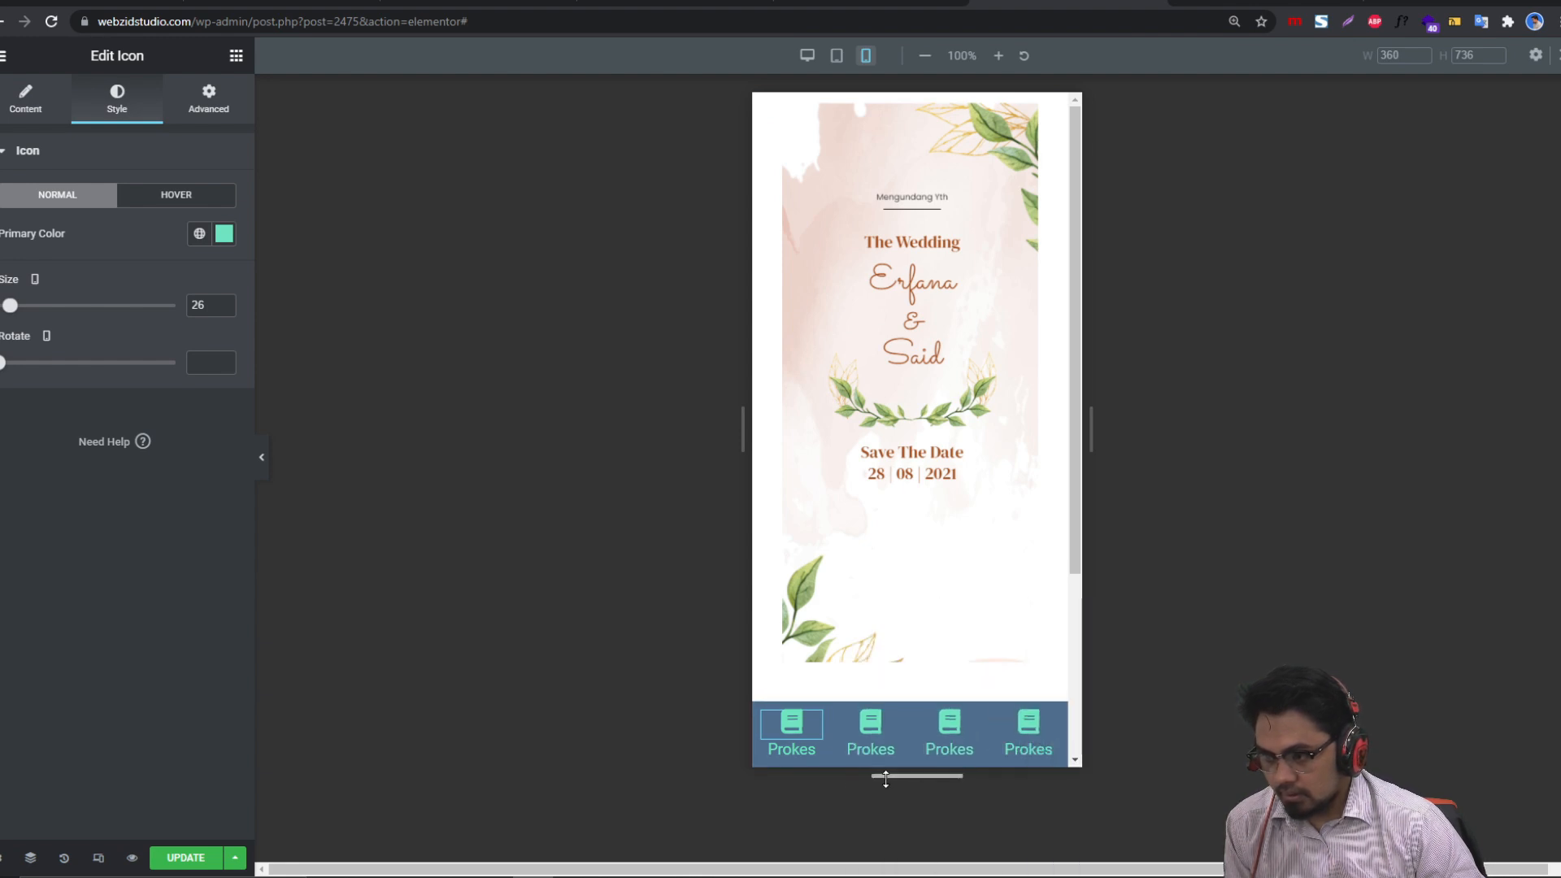
Step: Set the first Prokes heading's typography size to 15 px
click(813, 747)
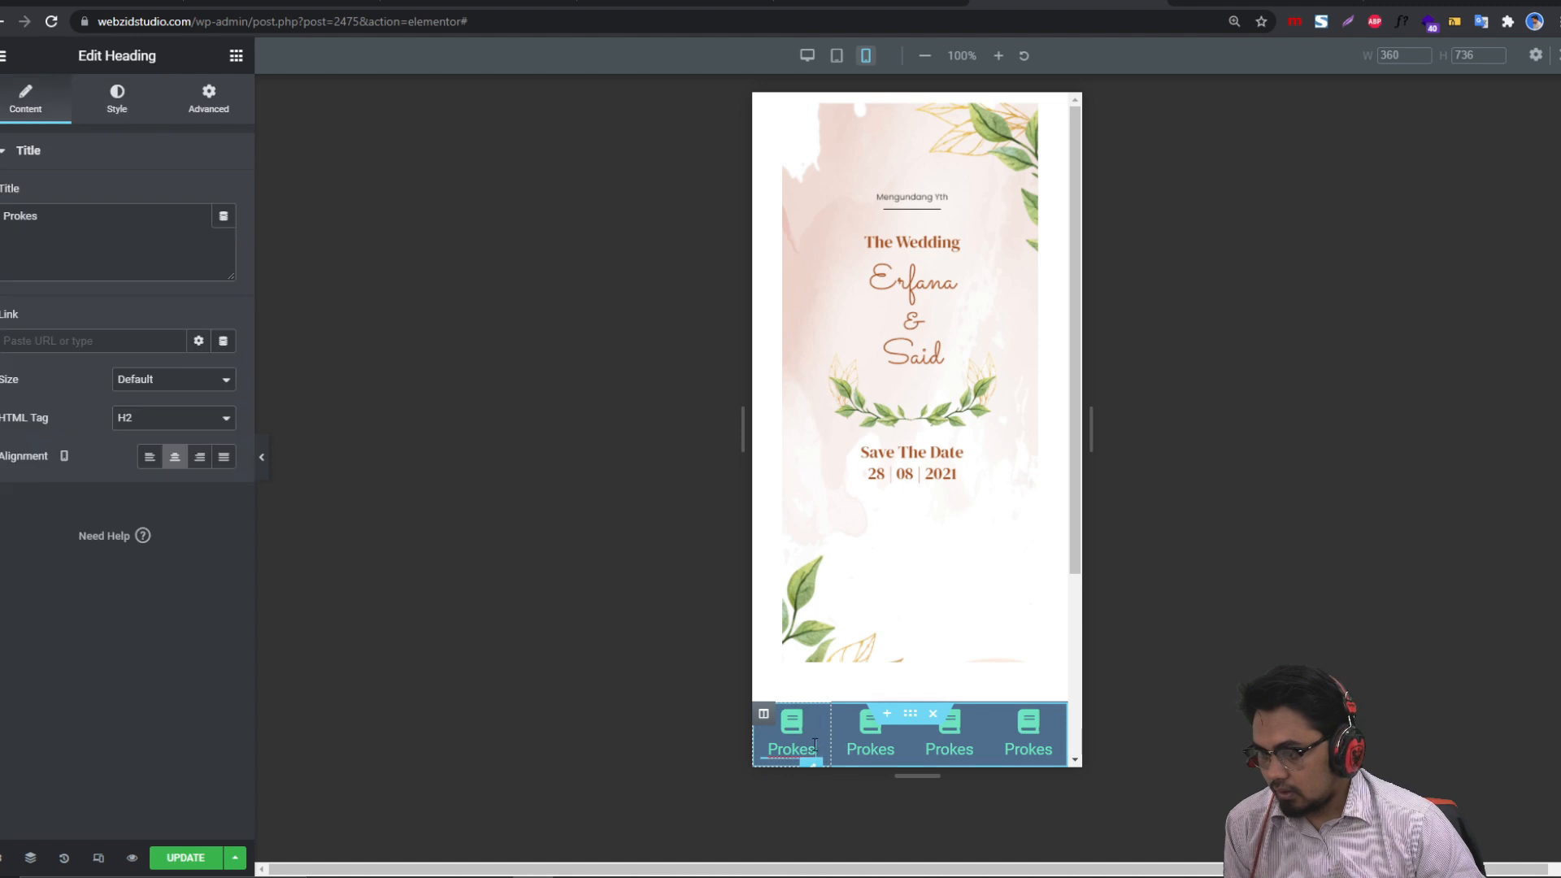
click(121, 106)
click(223, 235)
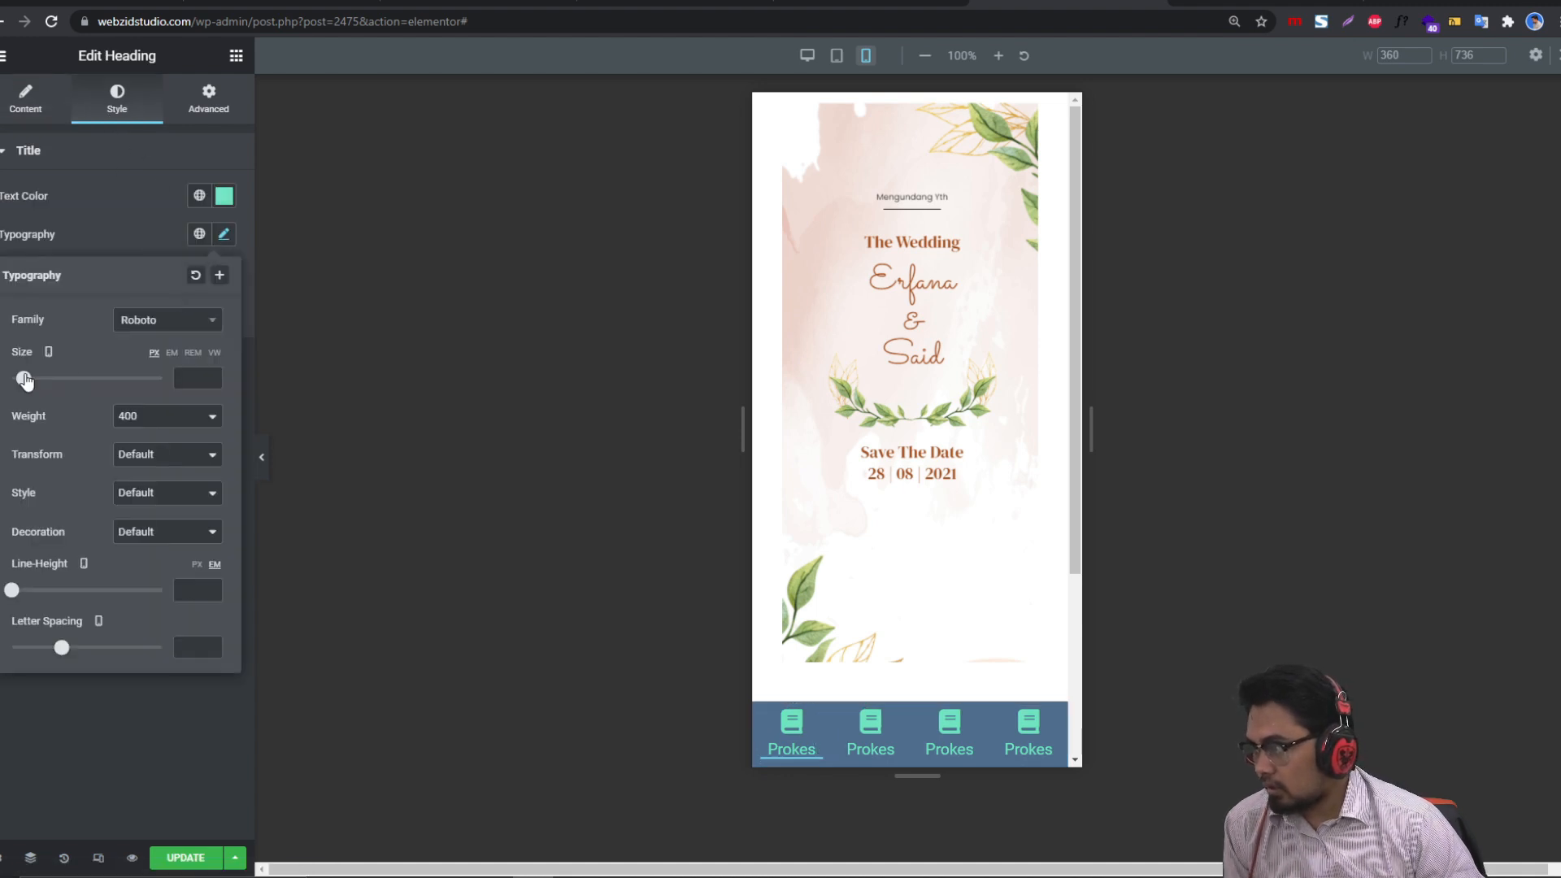
click(24, 380)
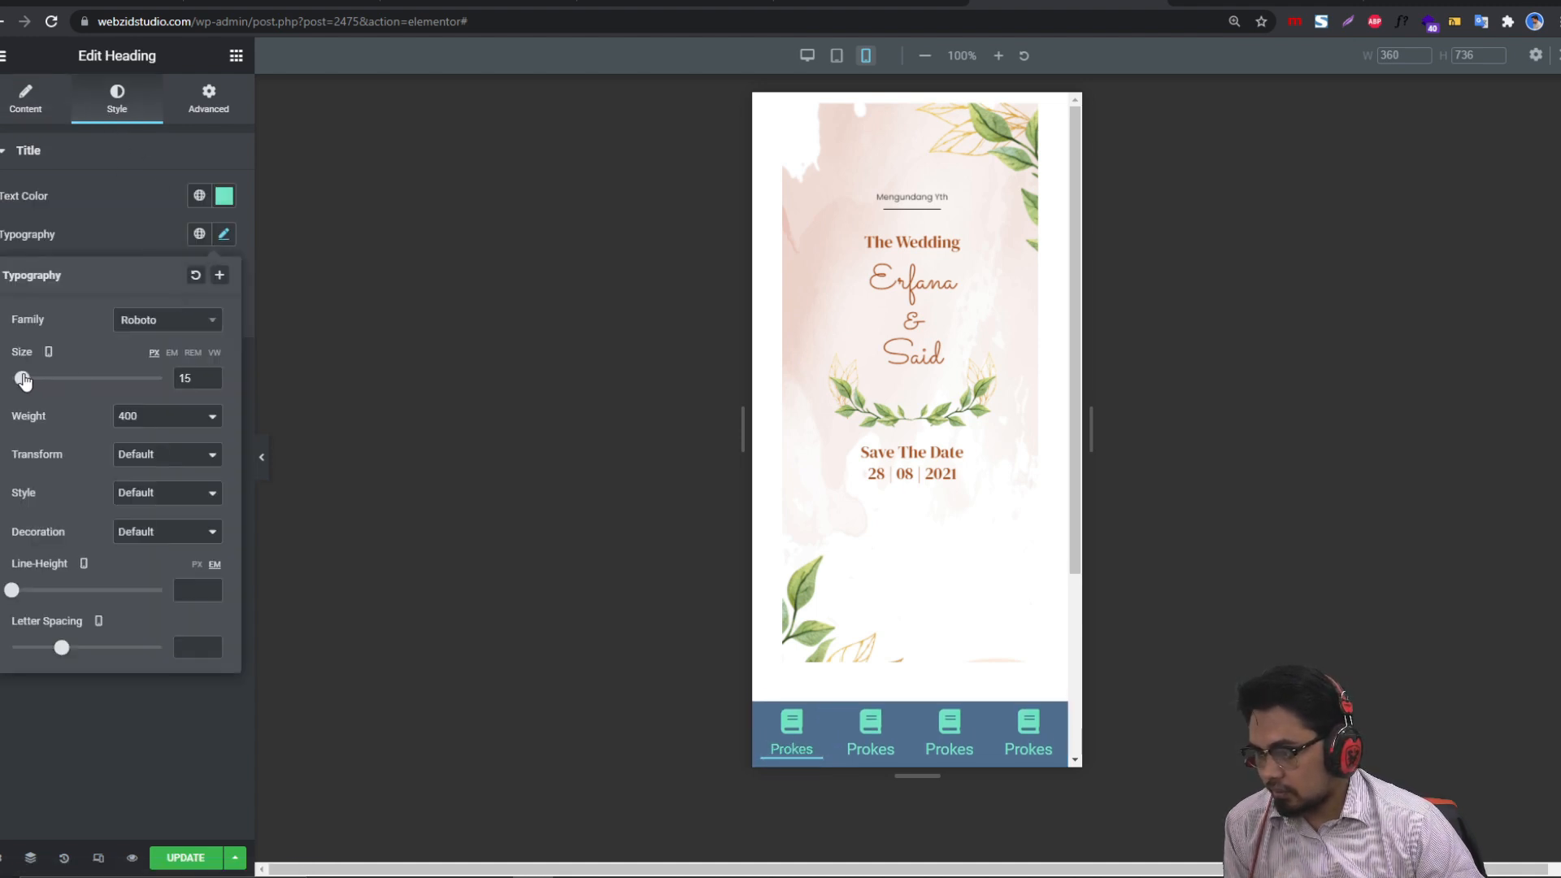
Step: Copy the first Prokes heading's style and paste it onto the other three headings
right_click(793, 746)
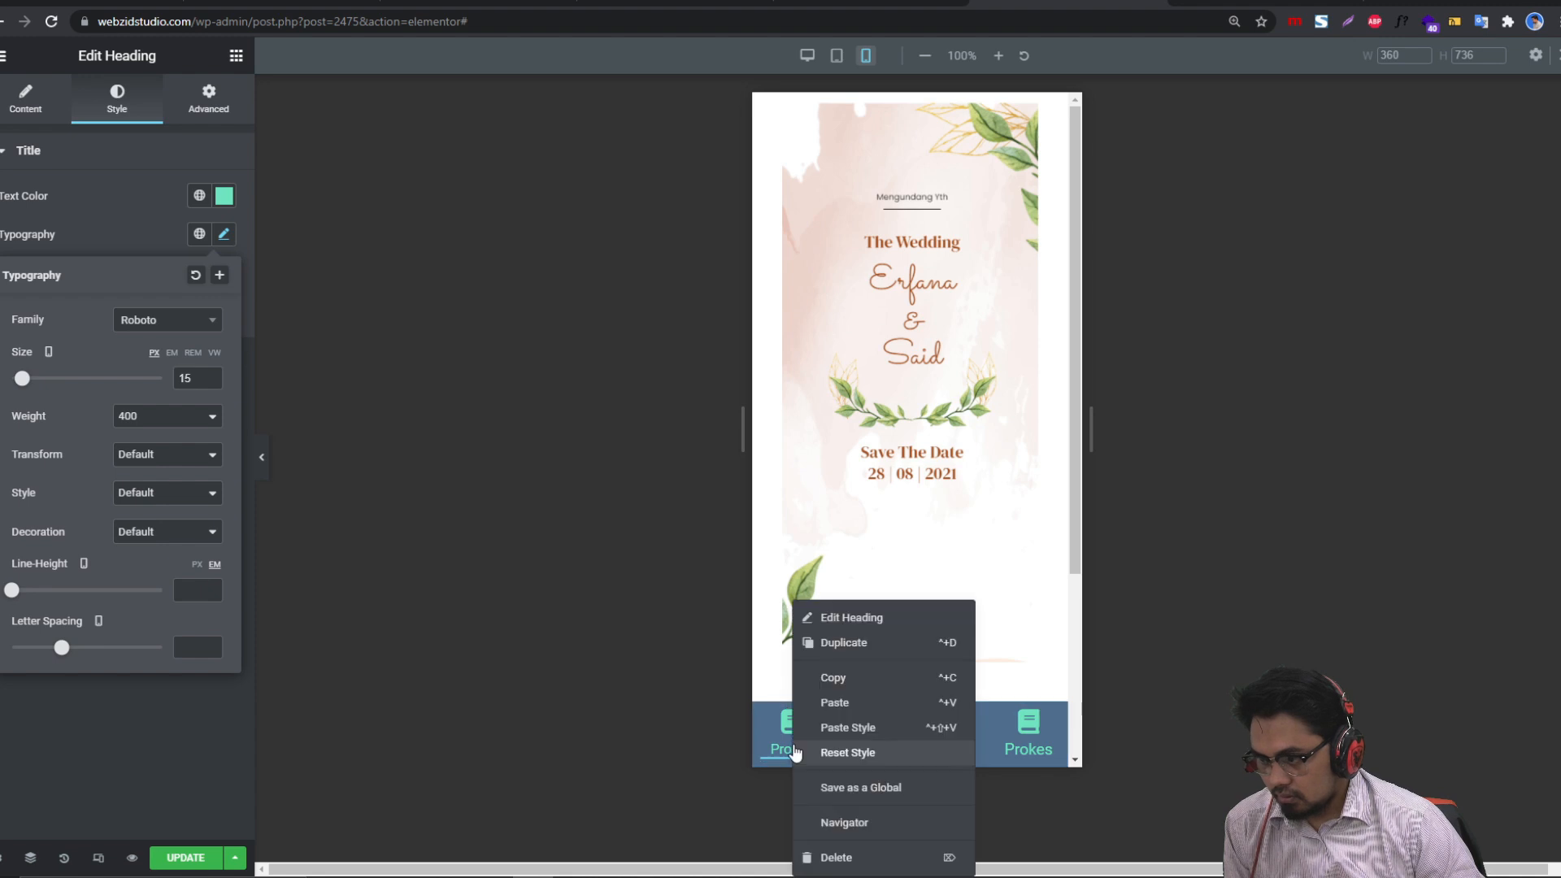
click(839, 705)
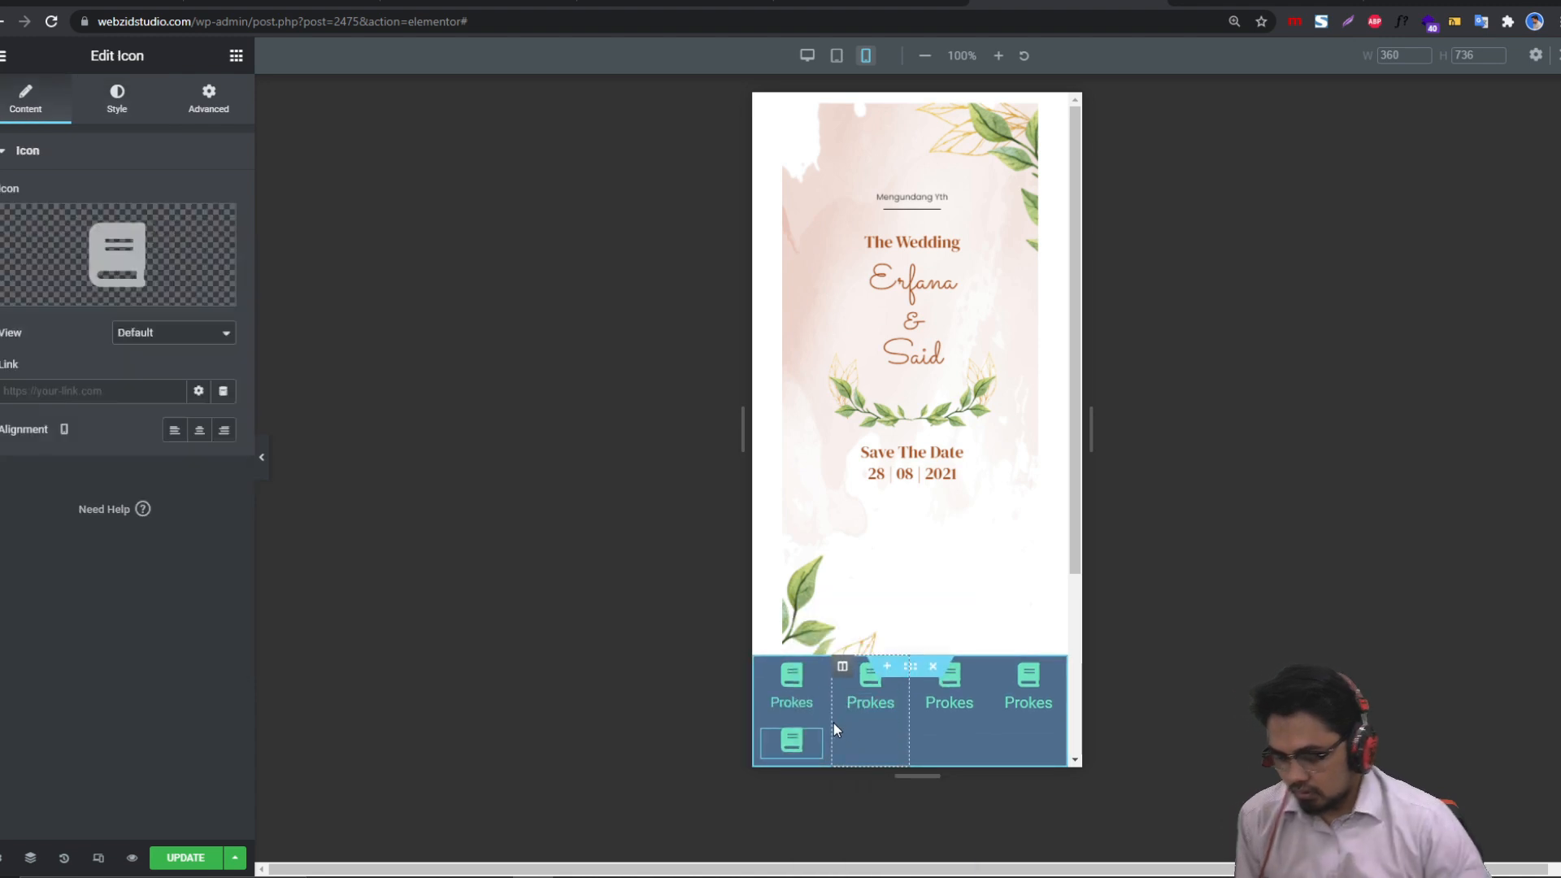
key(ctrl+z)
right_click(787, 733)
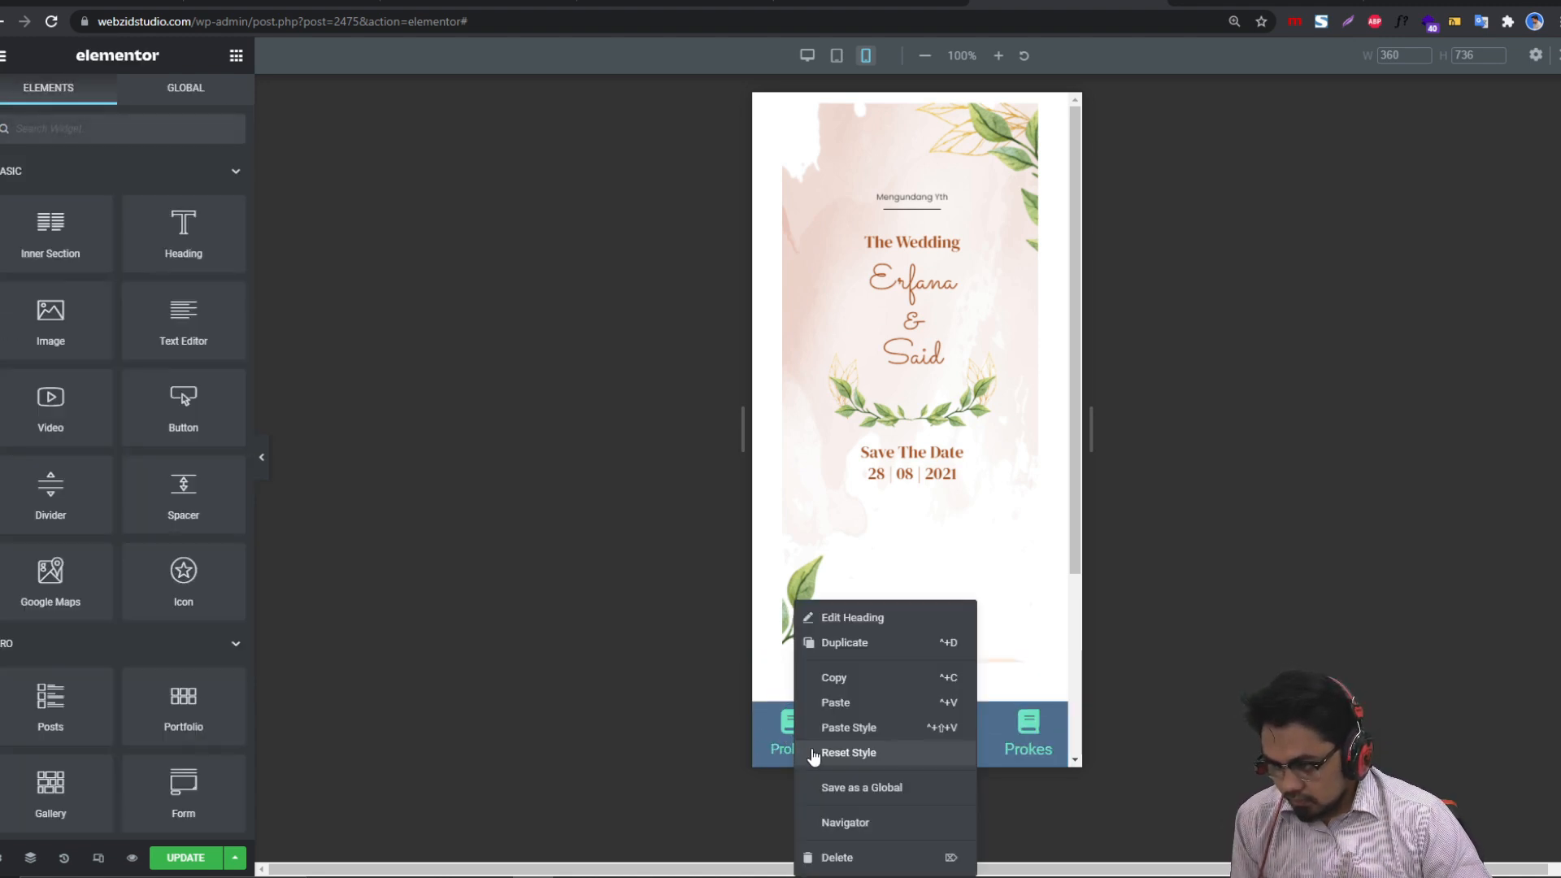
click(838, 681)
right_click(874, 755)
click(936, 728)
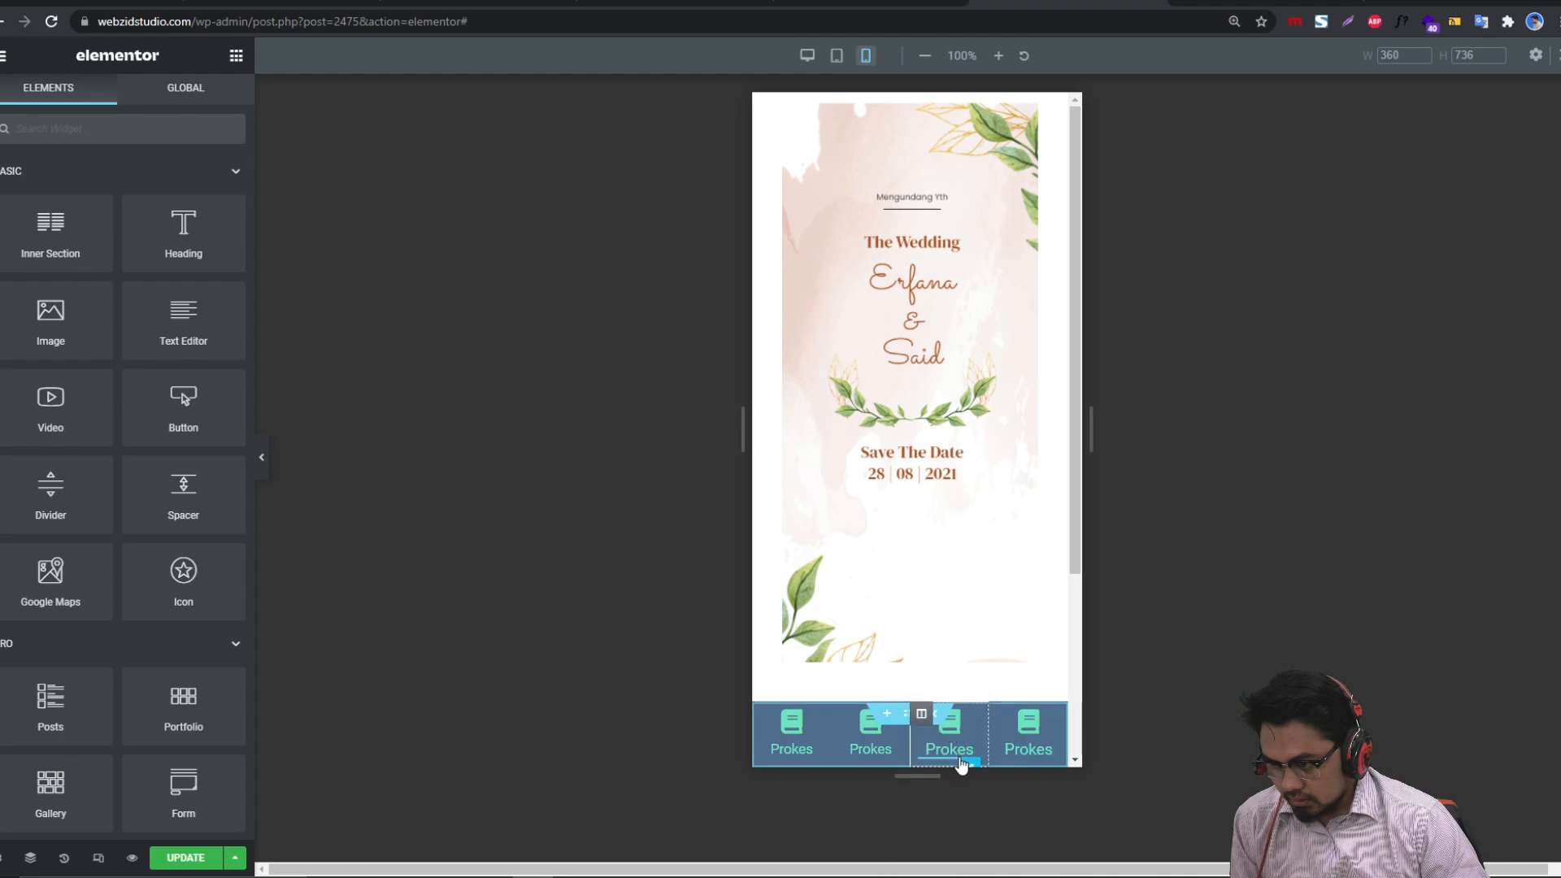
right_click(957, 758)
click(1000, 728)
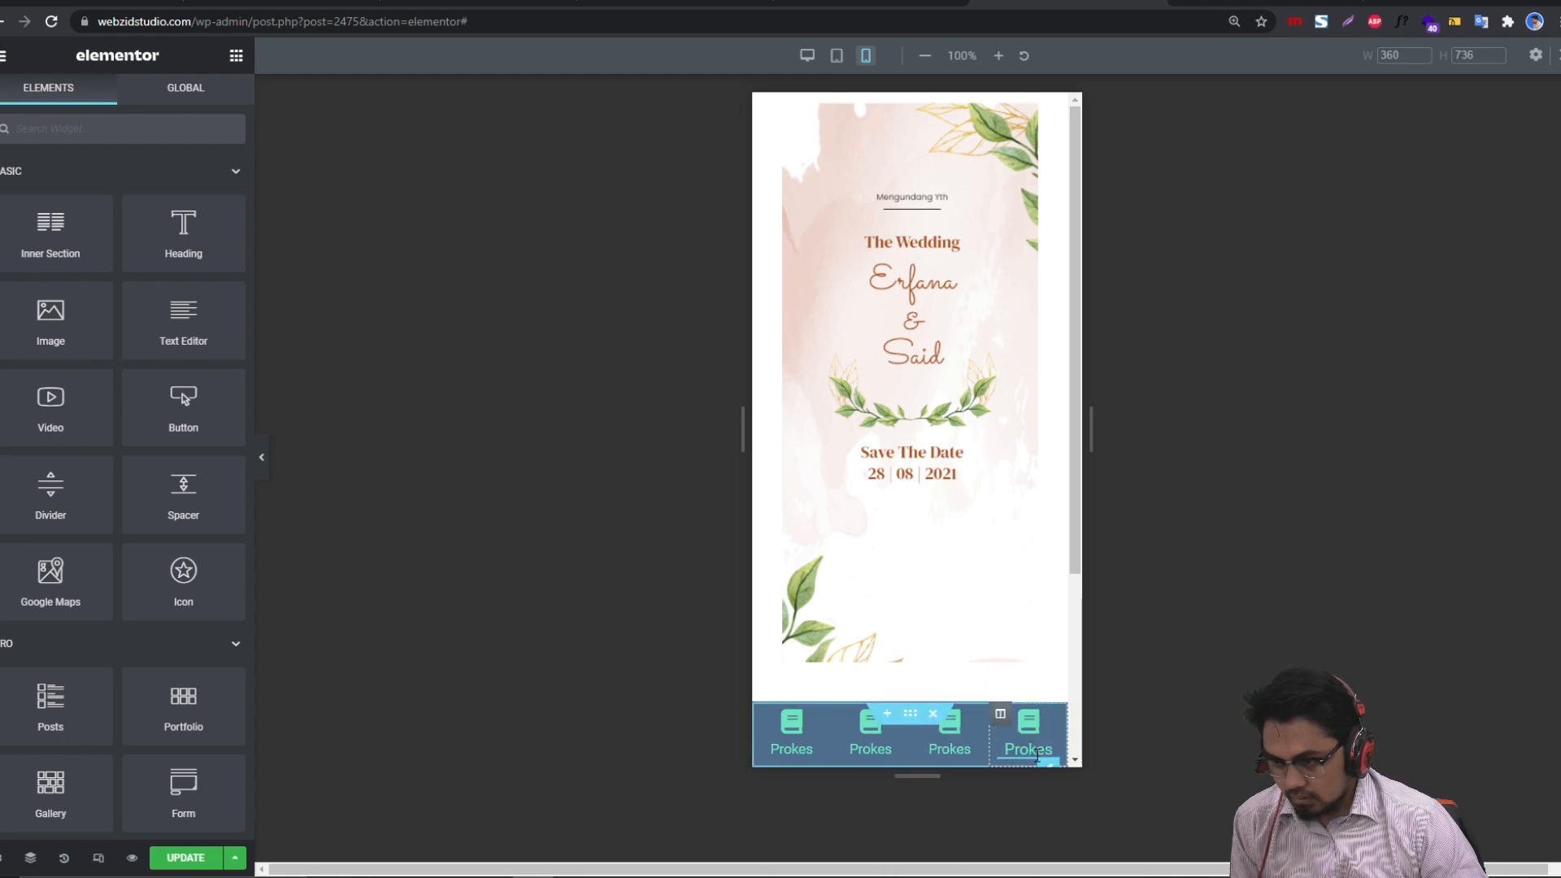
right_click(1038, 762)
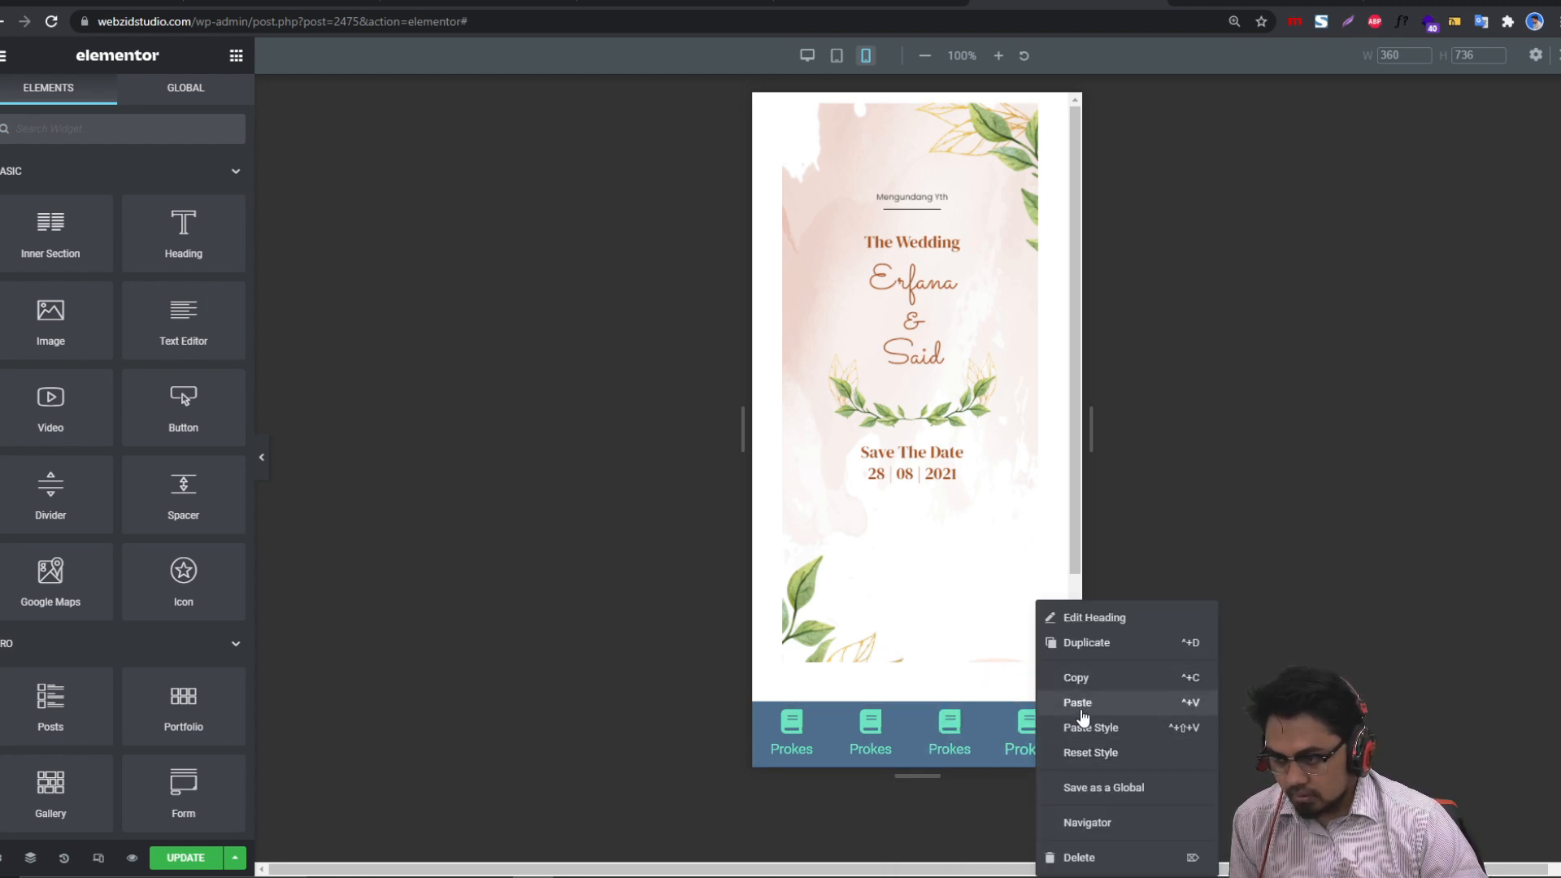
click(1086, 730)
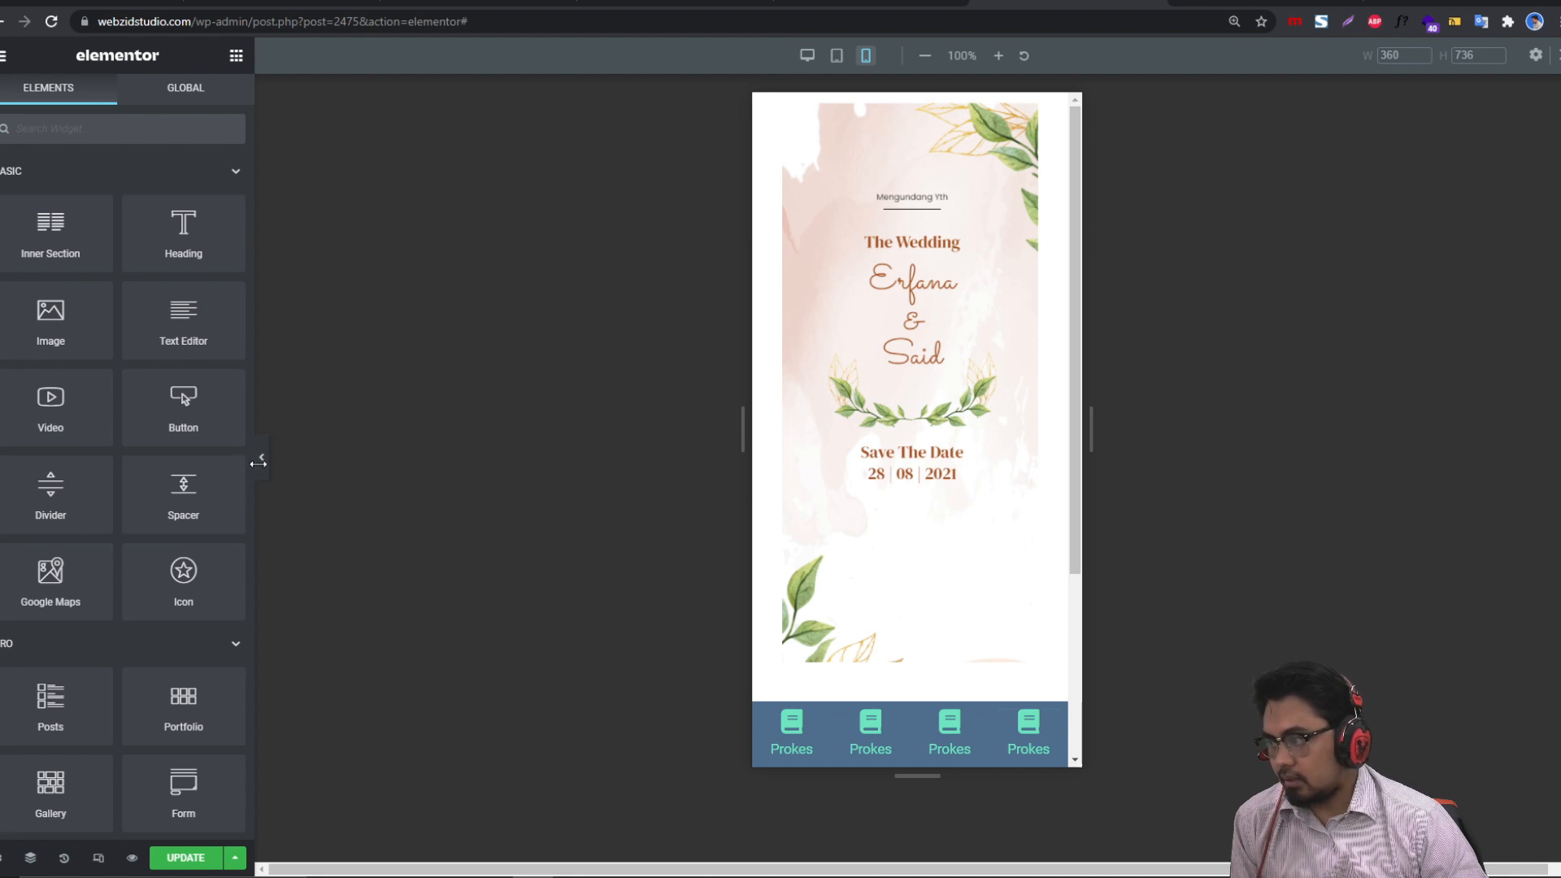
Step: Widen the invitation image's Style width to 100 so it fills its column
click(260, 461)
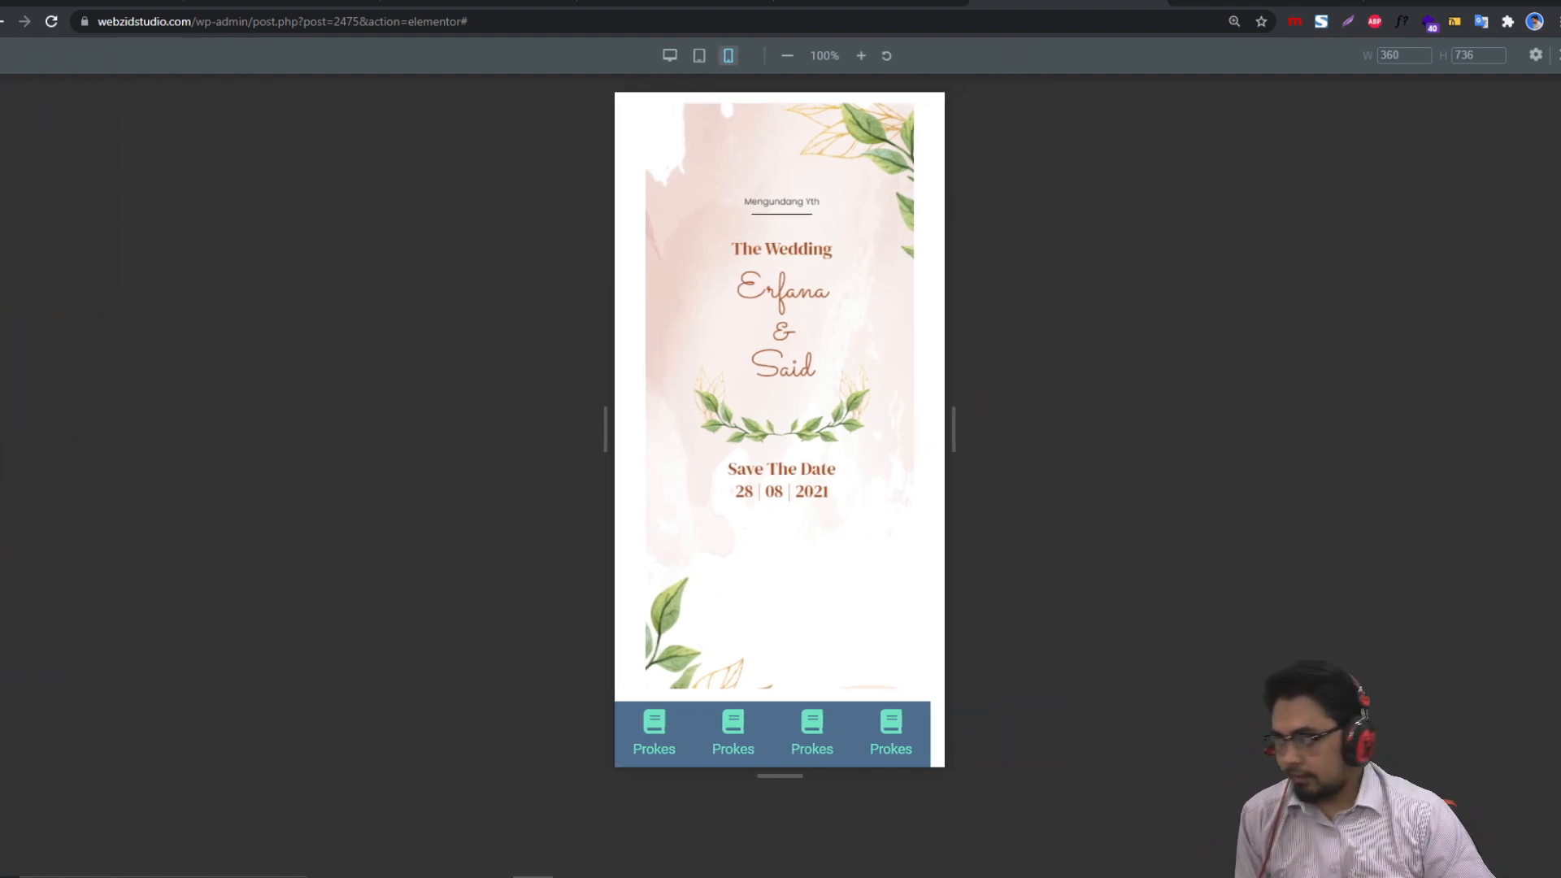
click(3, 460)
click(895, 324)
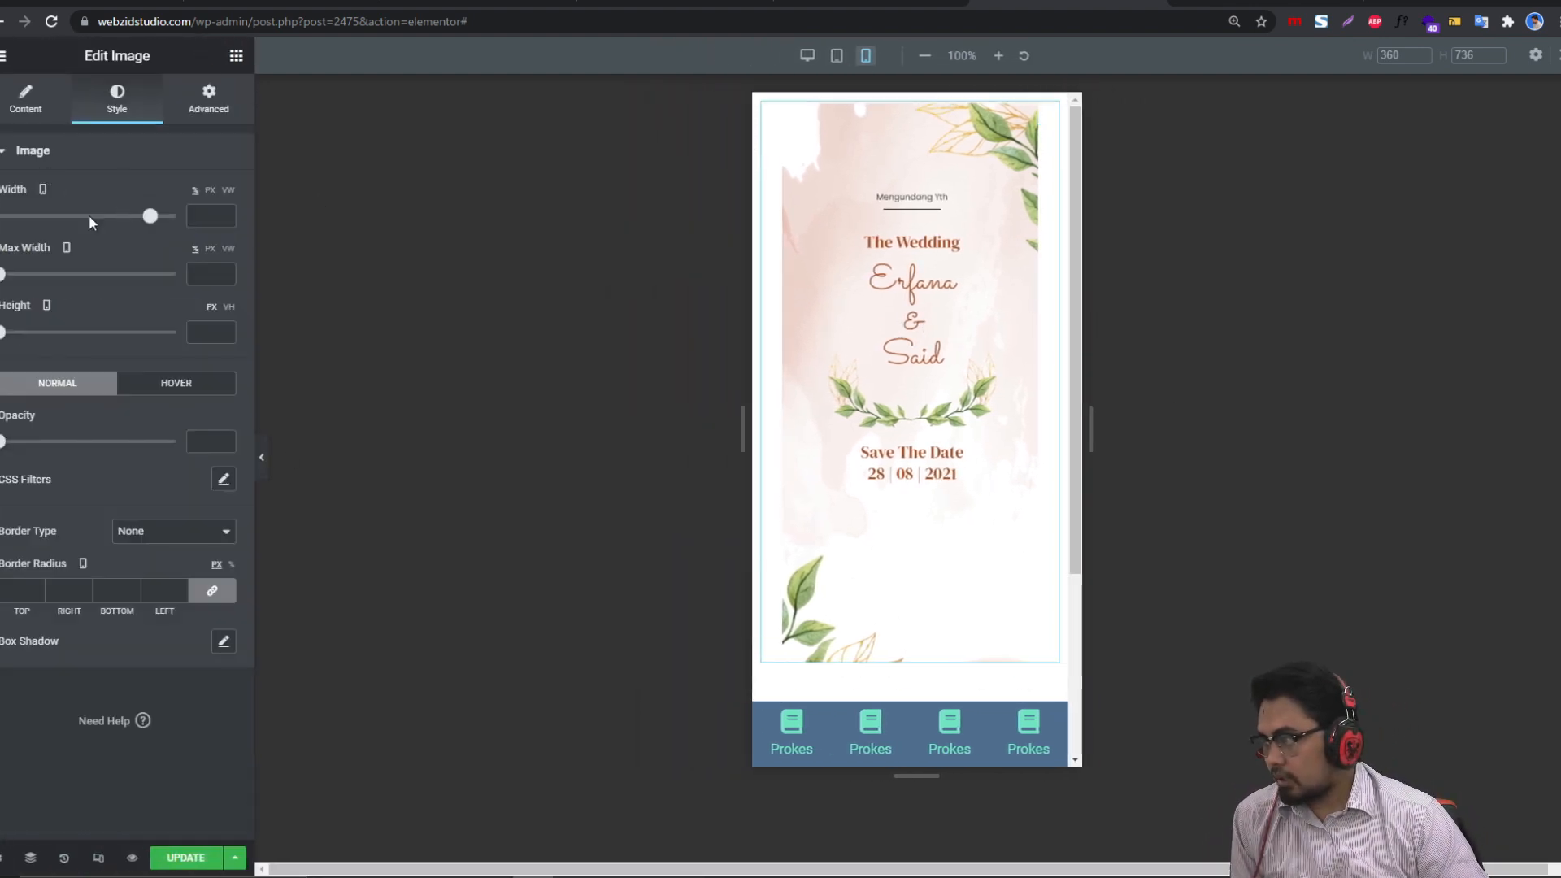
drag(161, 218, 175, 216)
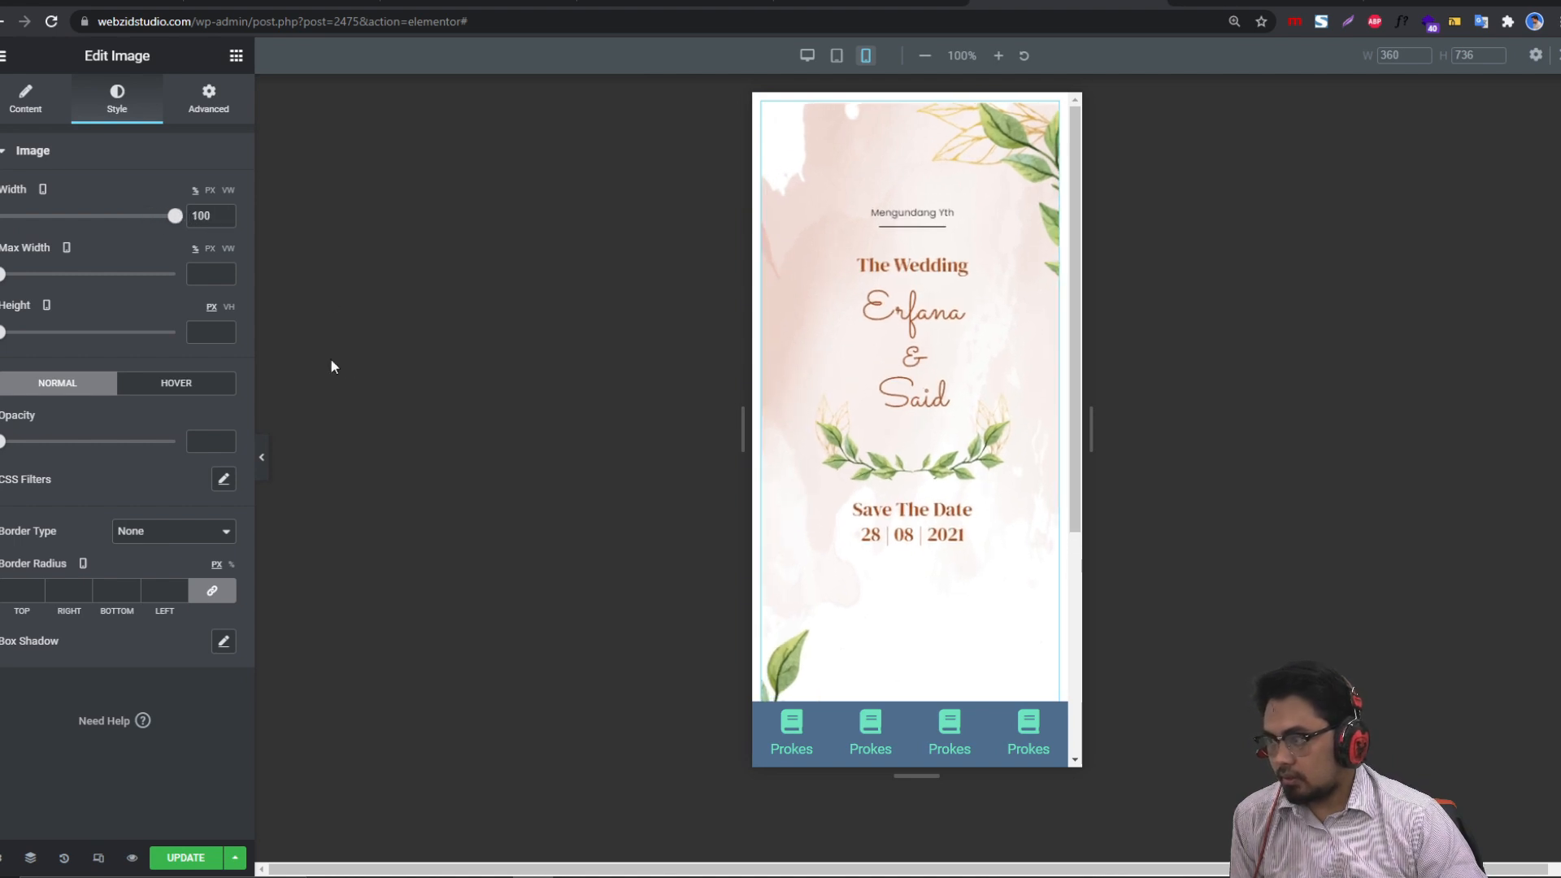
Step: Check the image column's Advanced margin and padding, preview, then return to desktop view
click(763, 103)
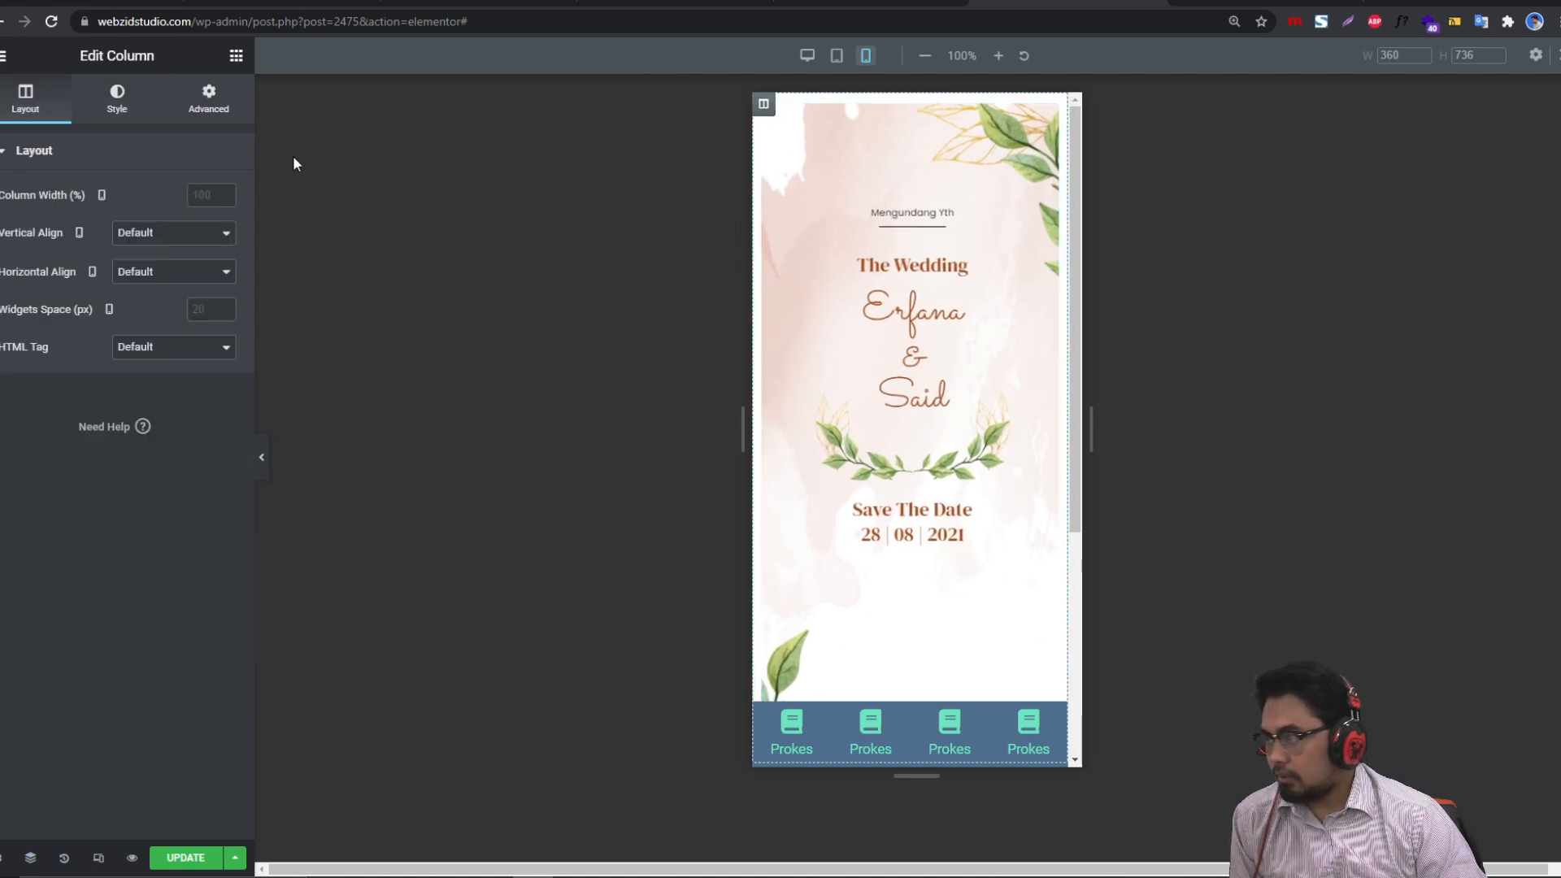
click(209, 102)
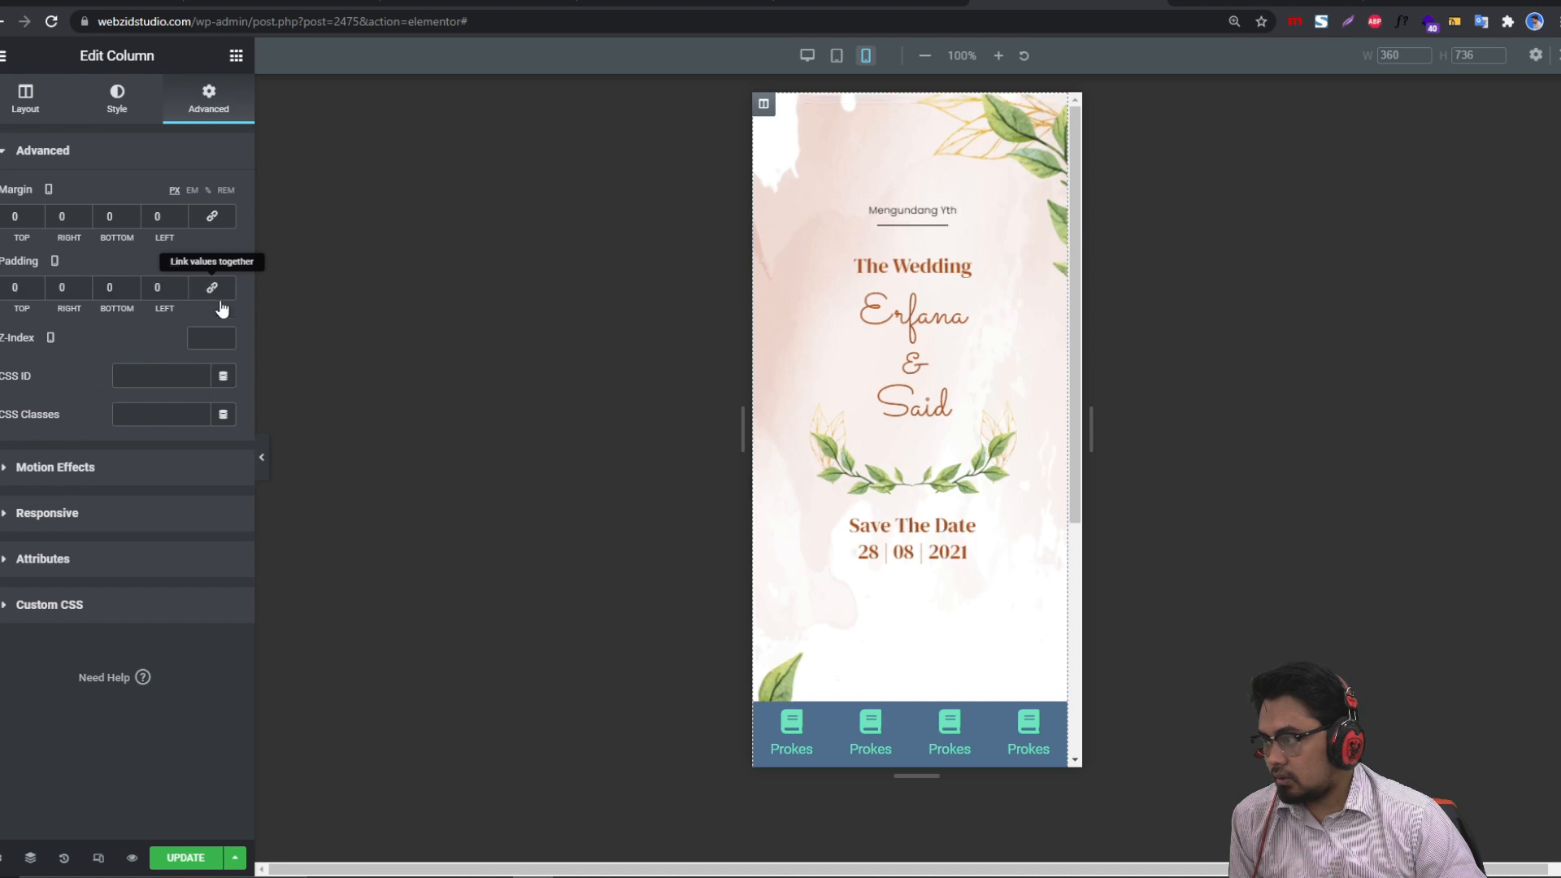
click(262, 458)
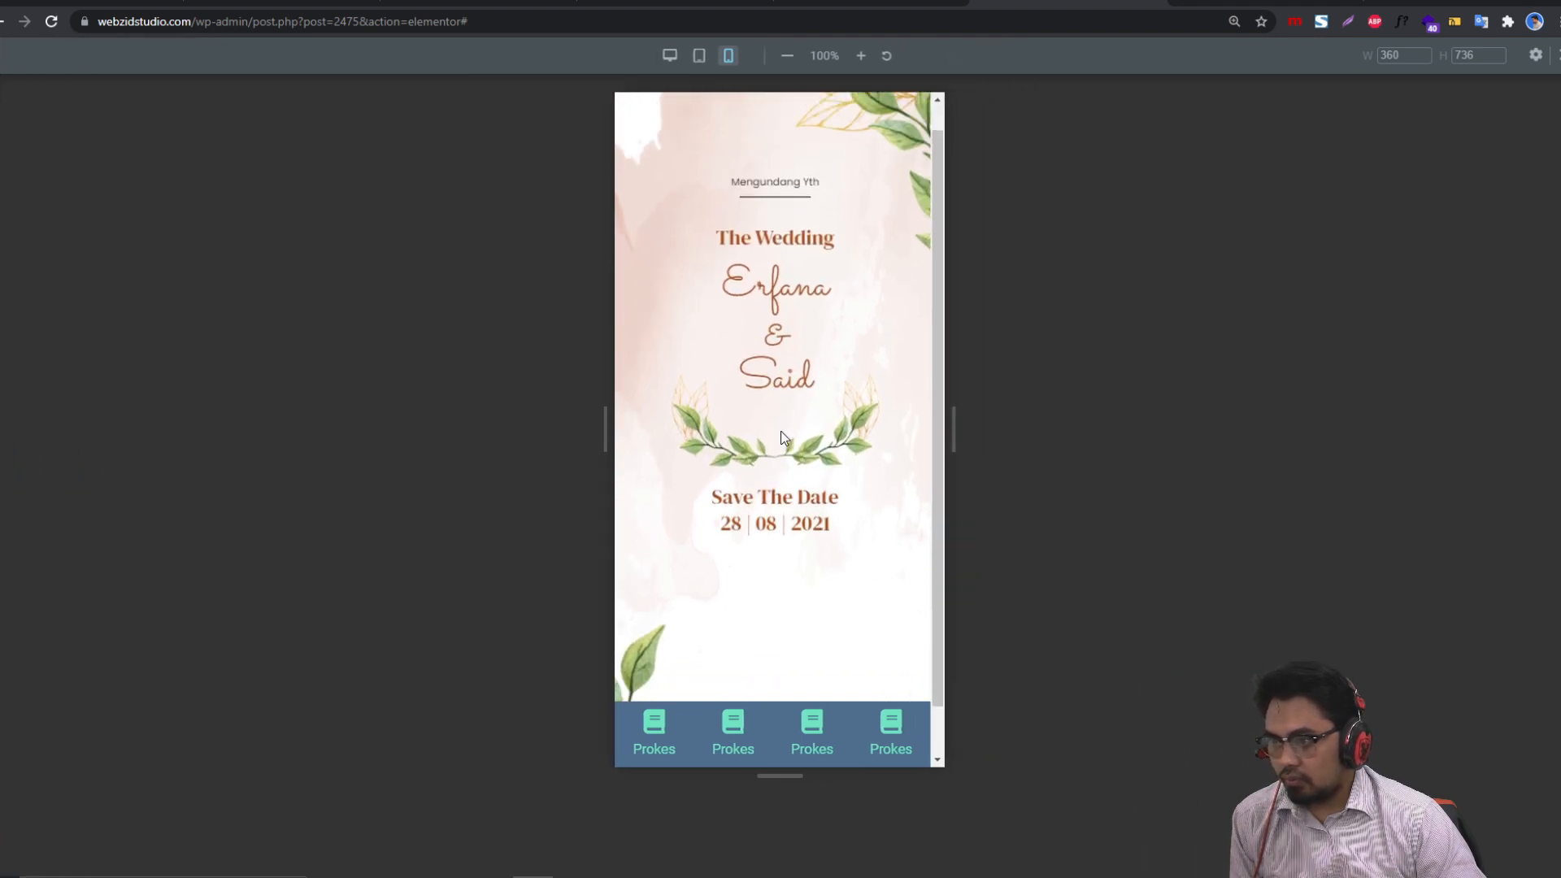
scroll(782, 437, up, 1)
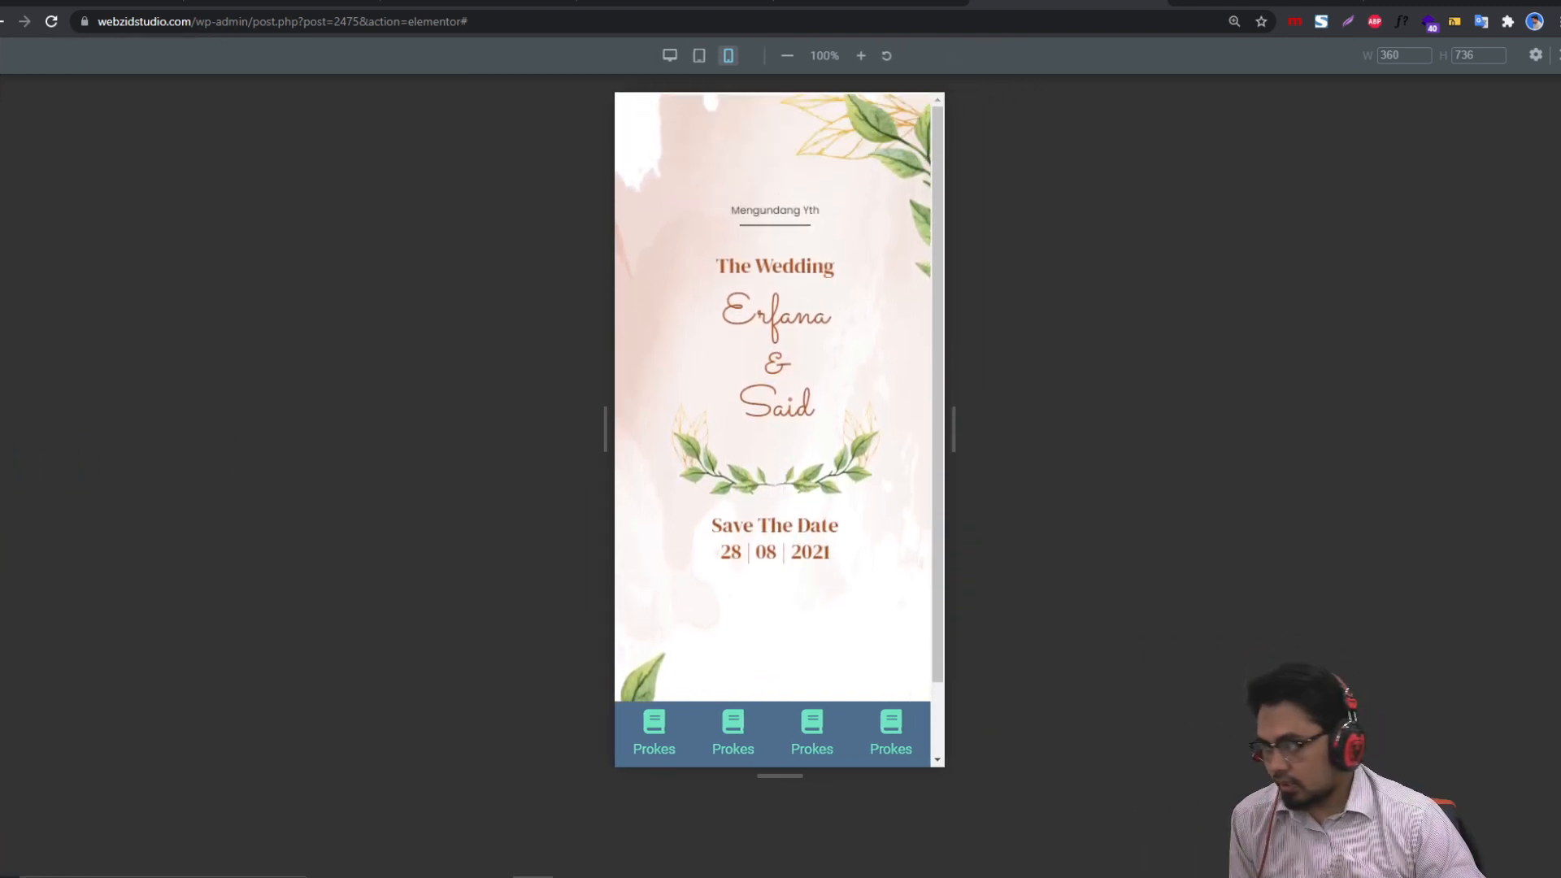
click(4, 446)
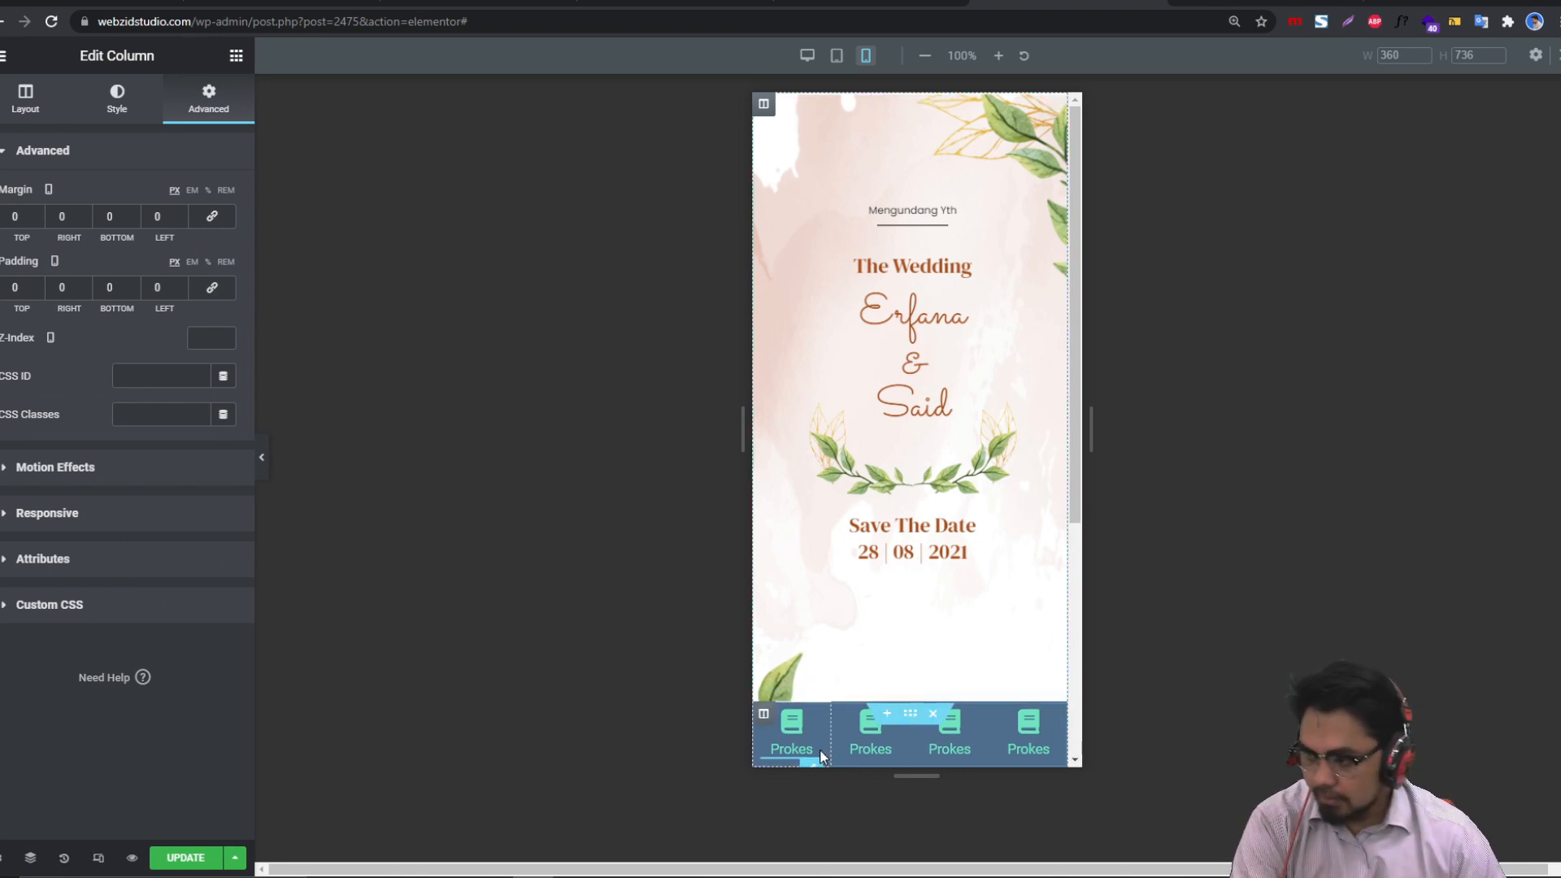
click(98, 858)
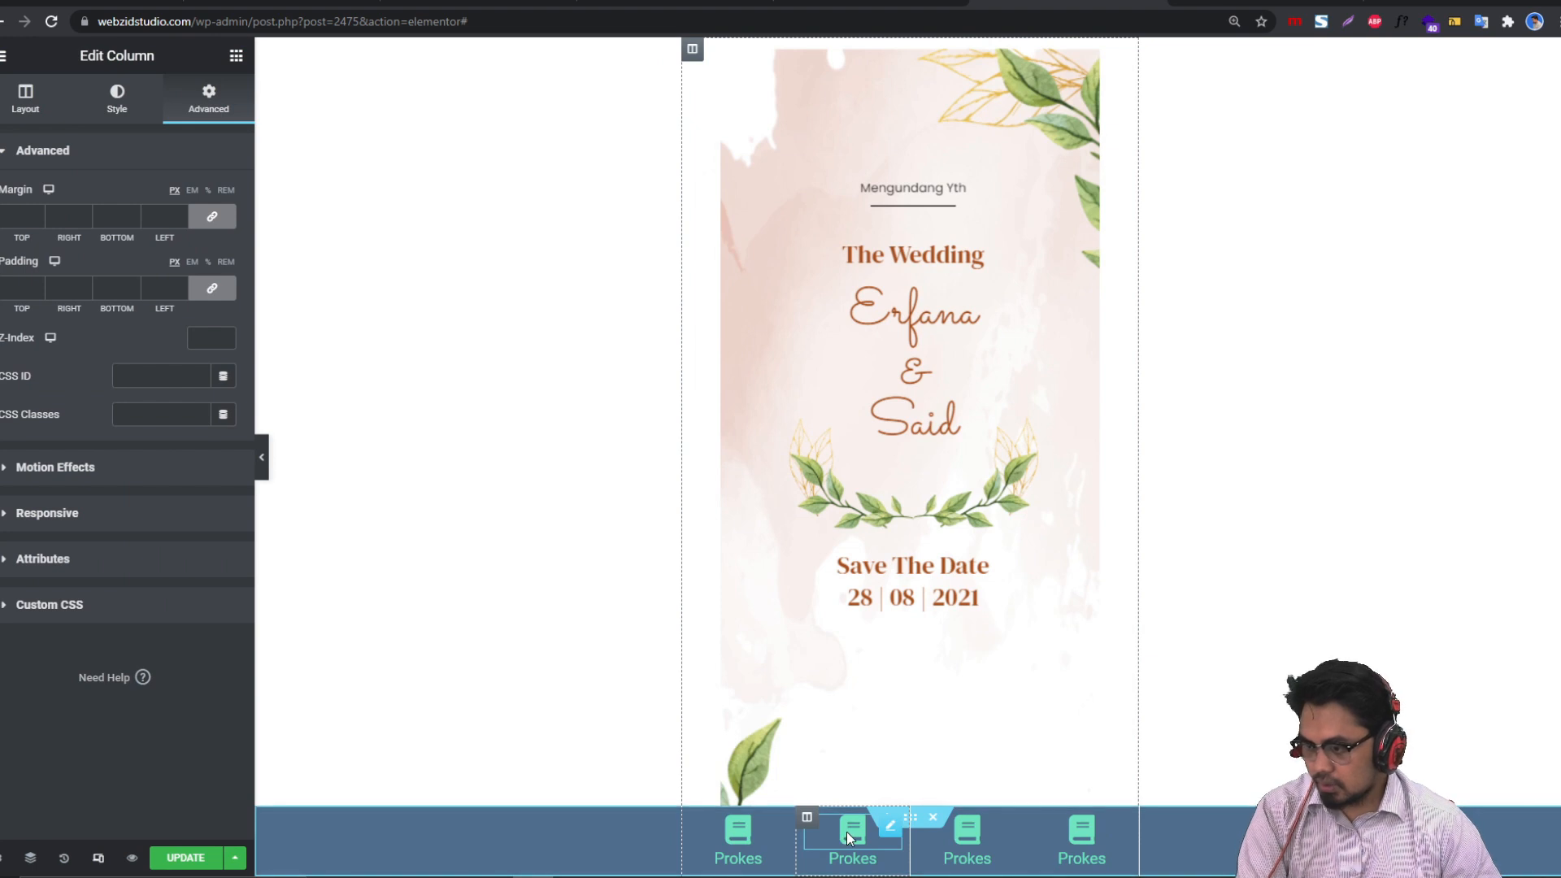
Step: Select the second Prokes icon and browse its Link's Dynamic Tags without choosing one
click(846, 832)
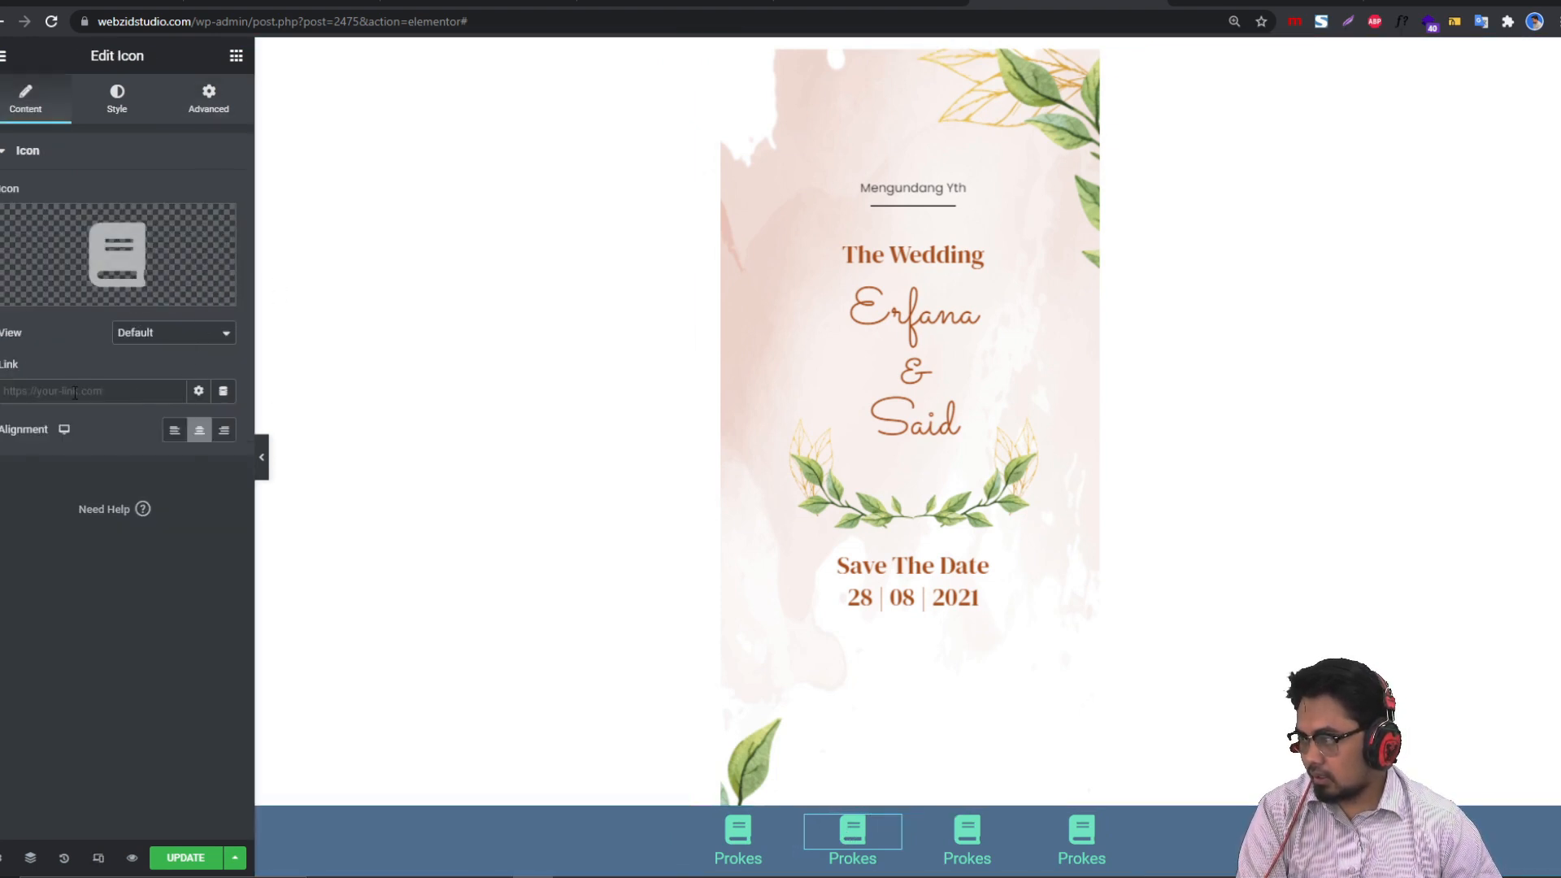
click(223, 394)
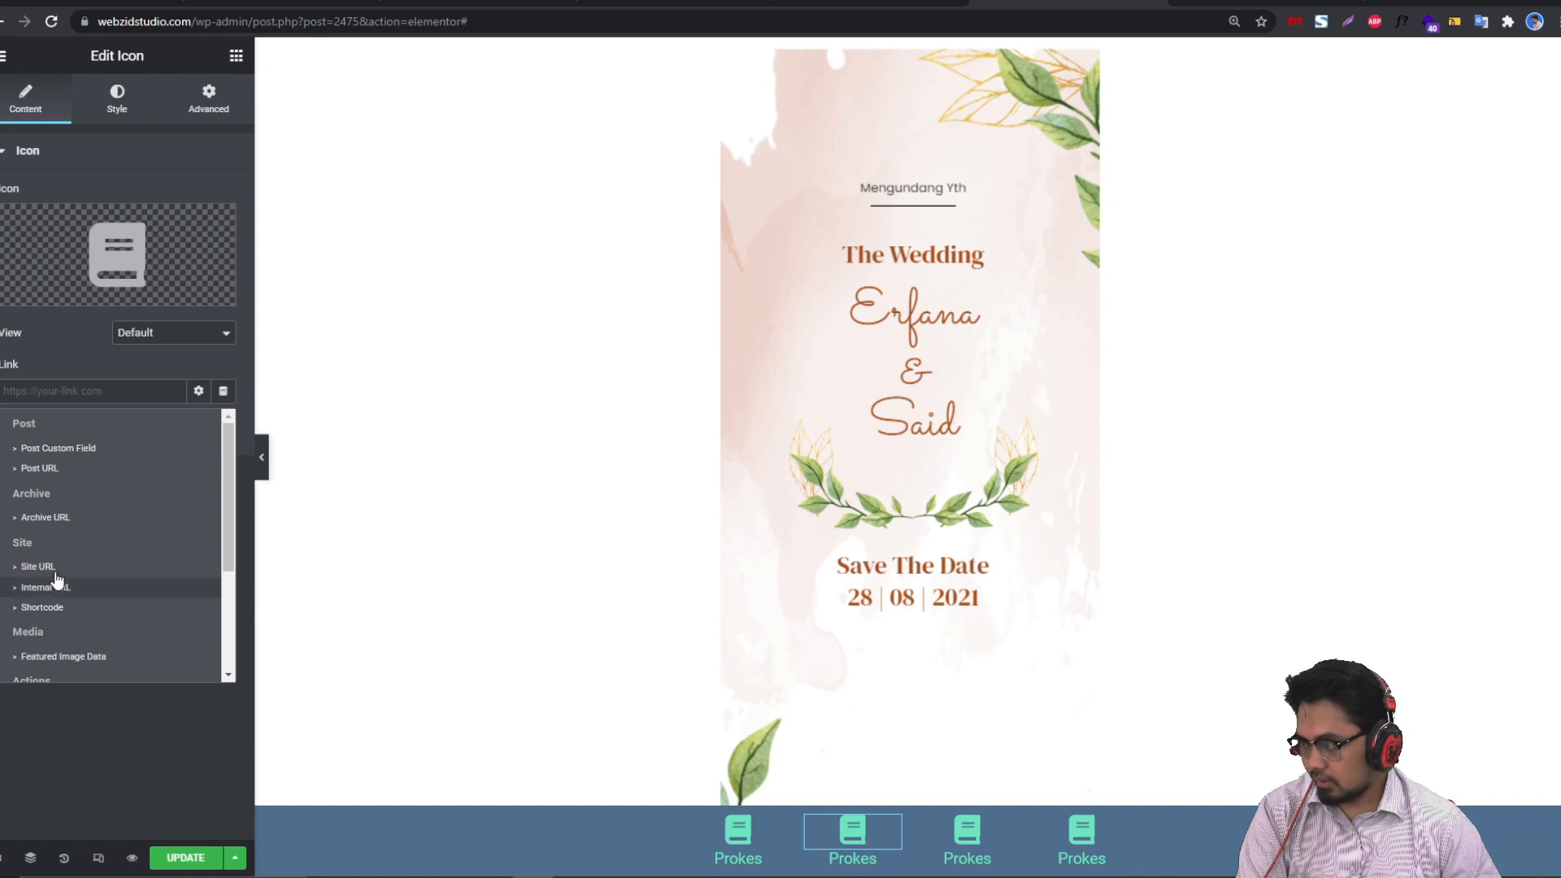
scroll(55, 631, down, 2)
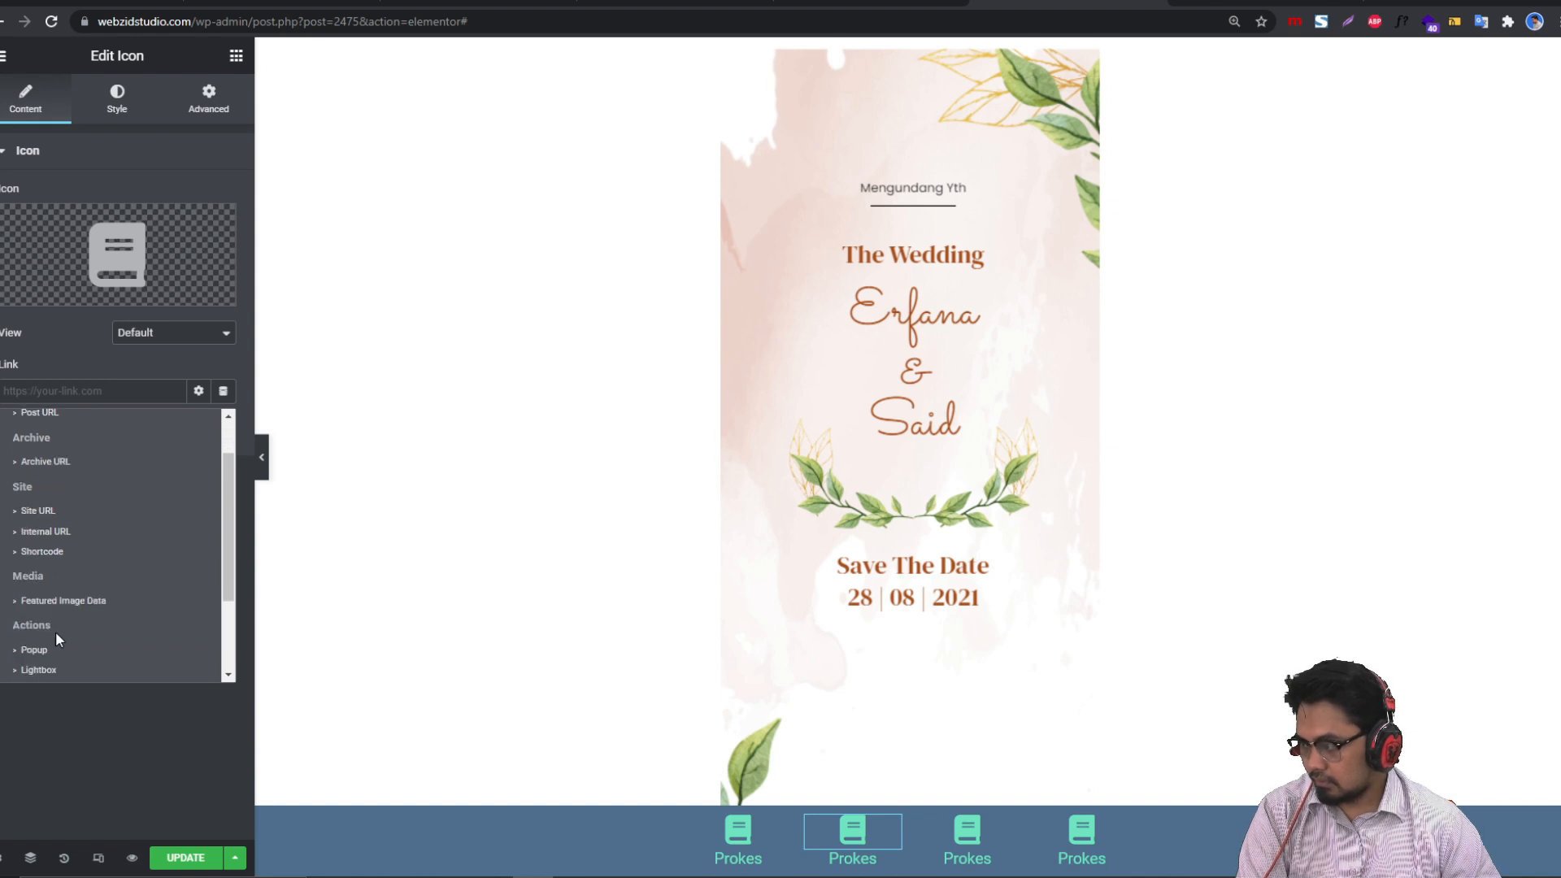
click(228, 417)
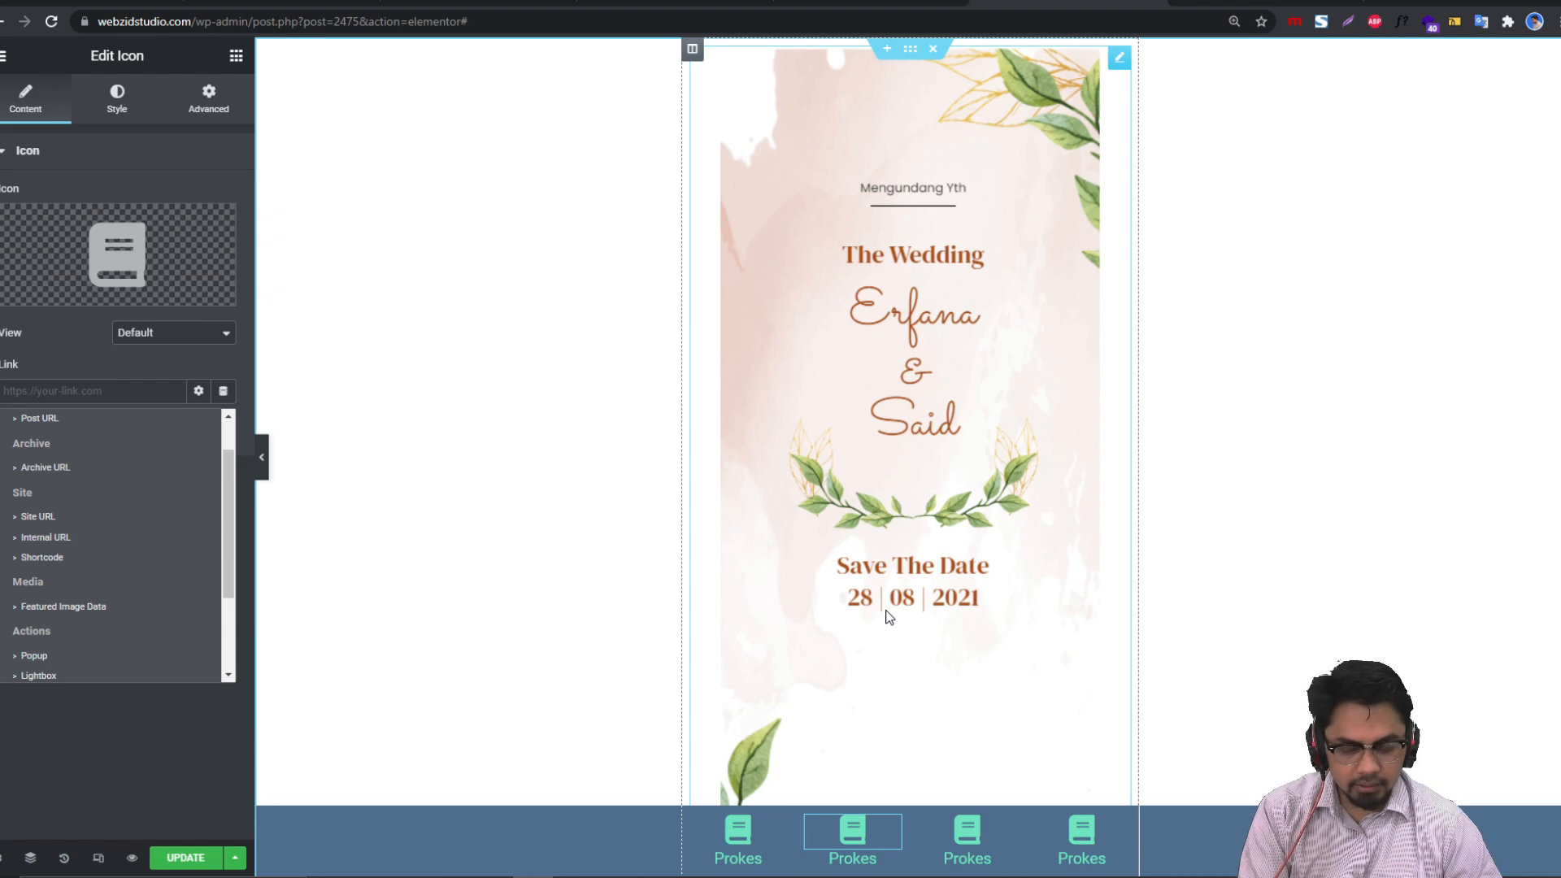
click(83, 346)
scroll(959, 335, down, 1)
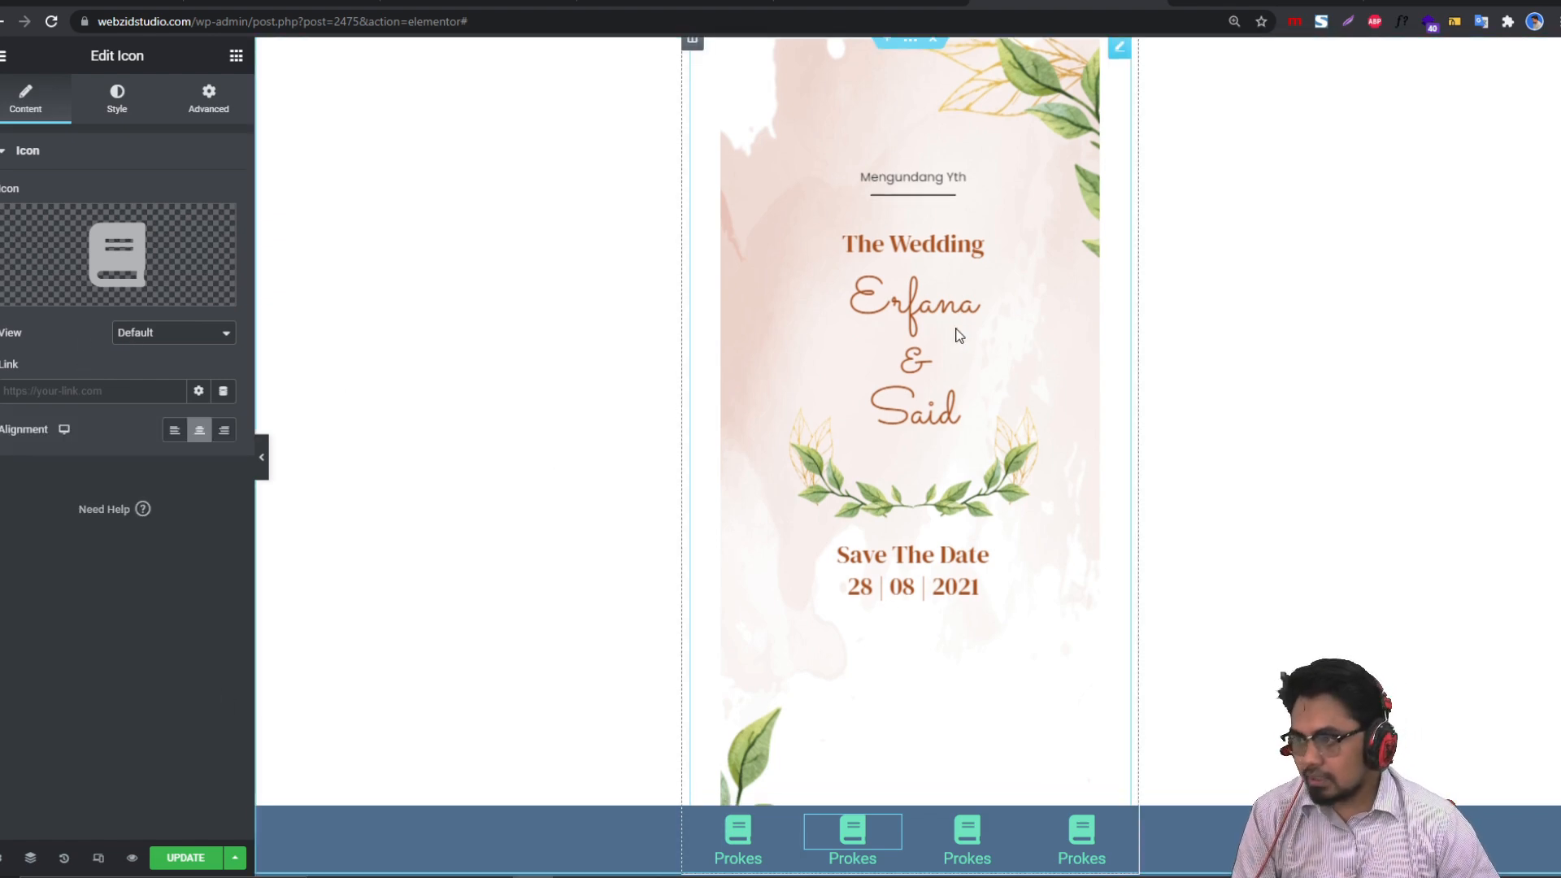
scroll(951, 342, down, 4)
scroll(948, 345, up, 5)
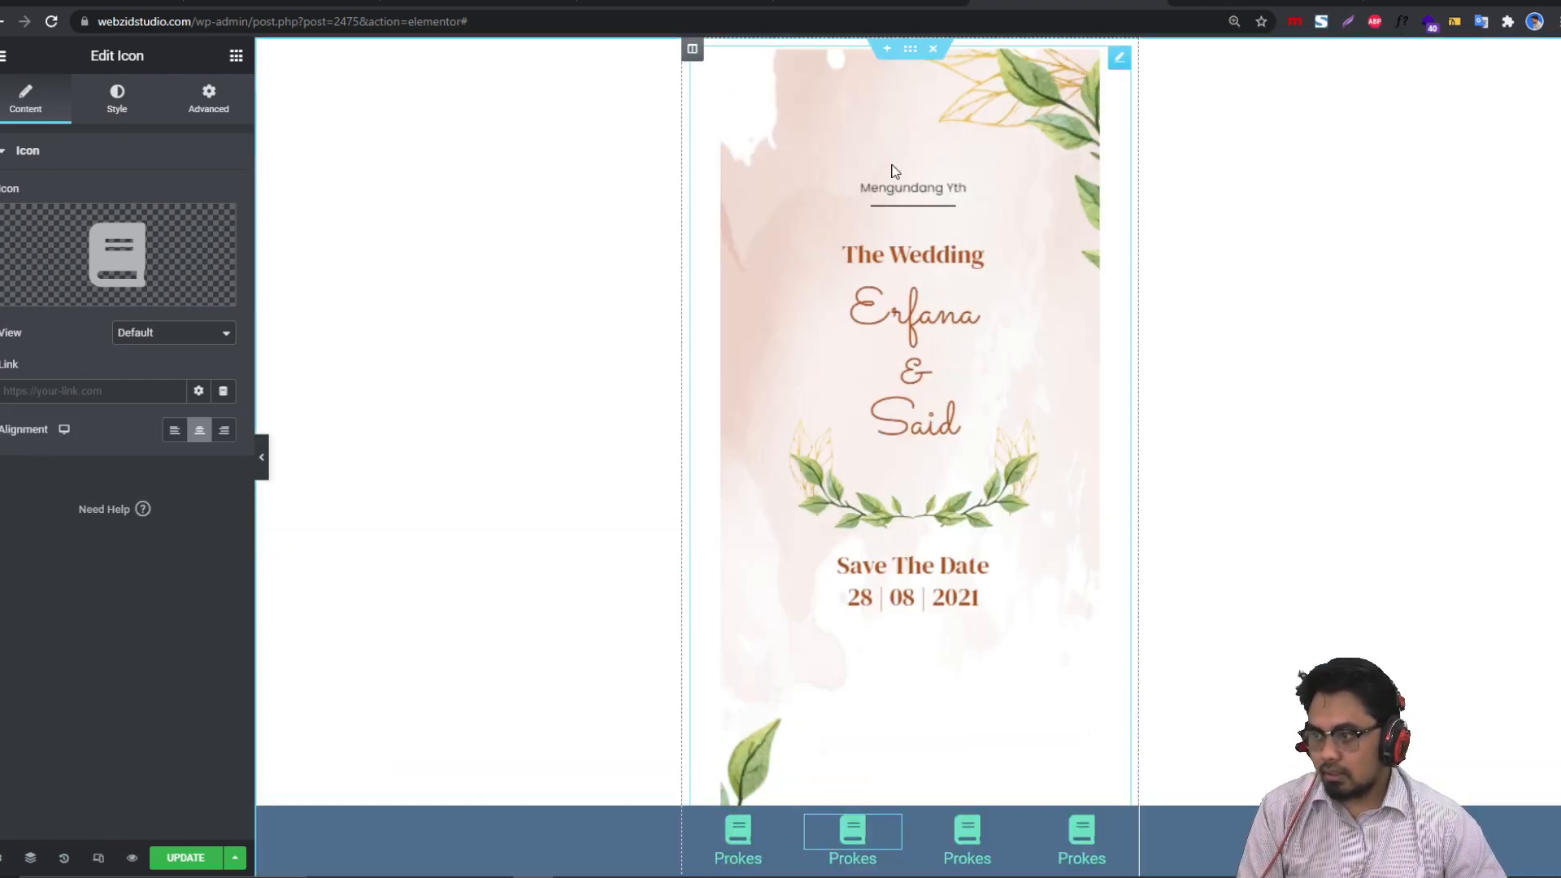
Step: Duplicate the opening invitation section twice
right_click(911, 59)
click(914, 89)
right_click(909, 56)
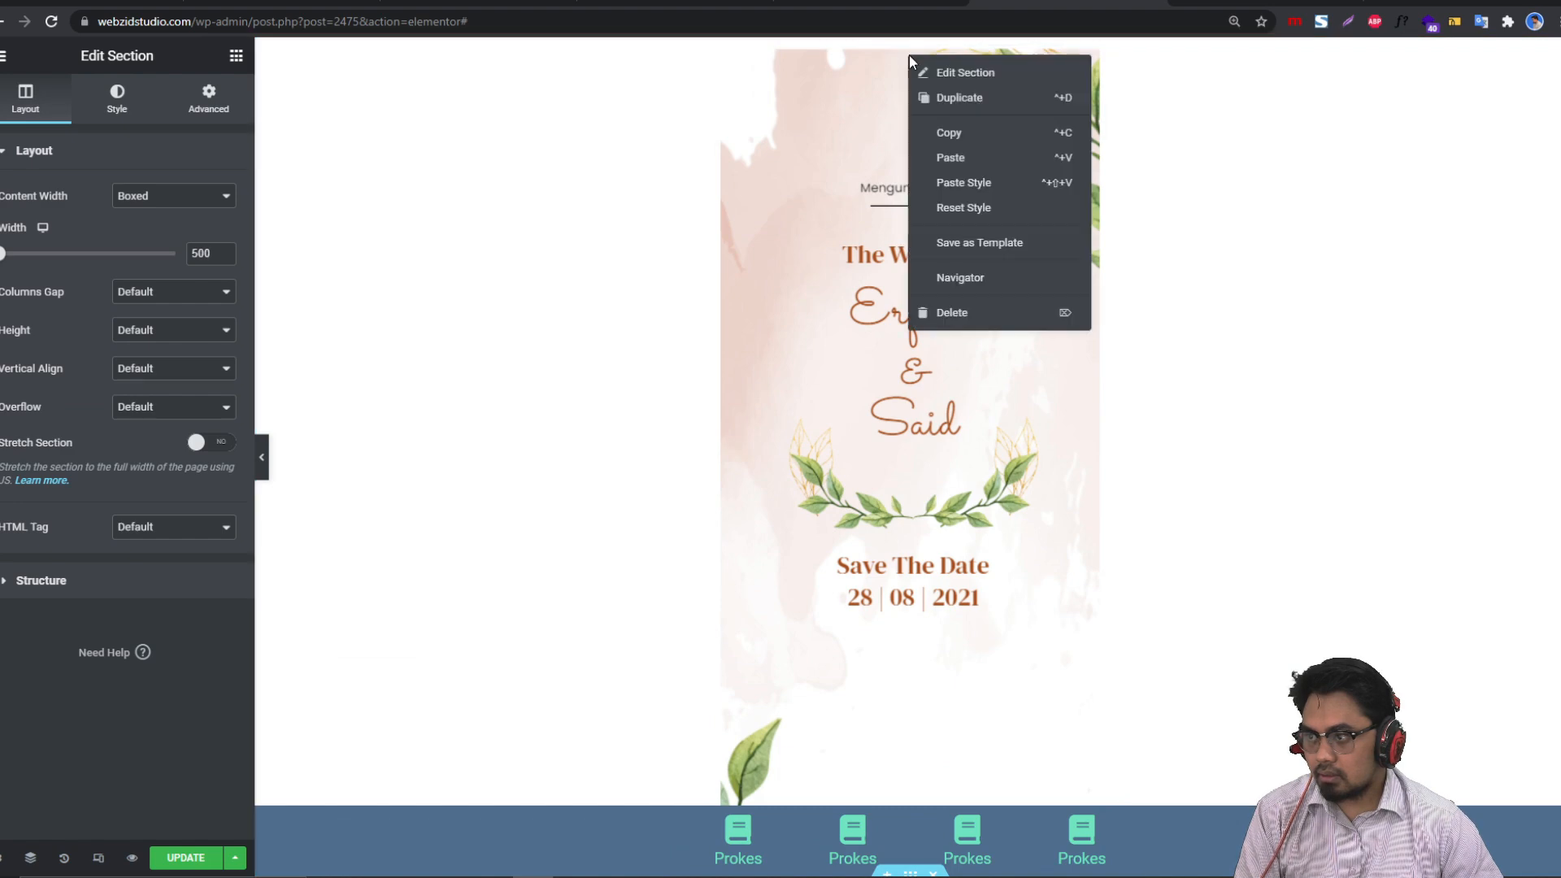
click(958, 99)
scroll(903, 248, down, 7)
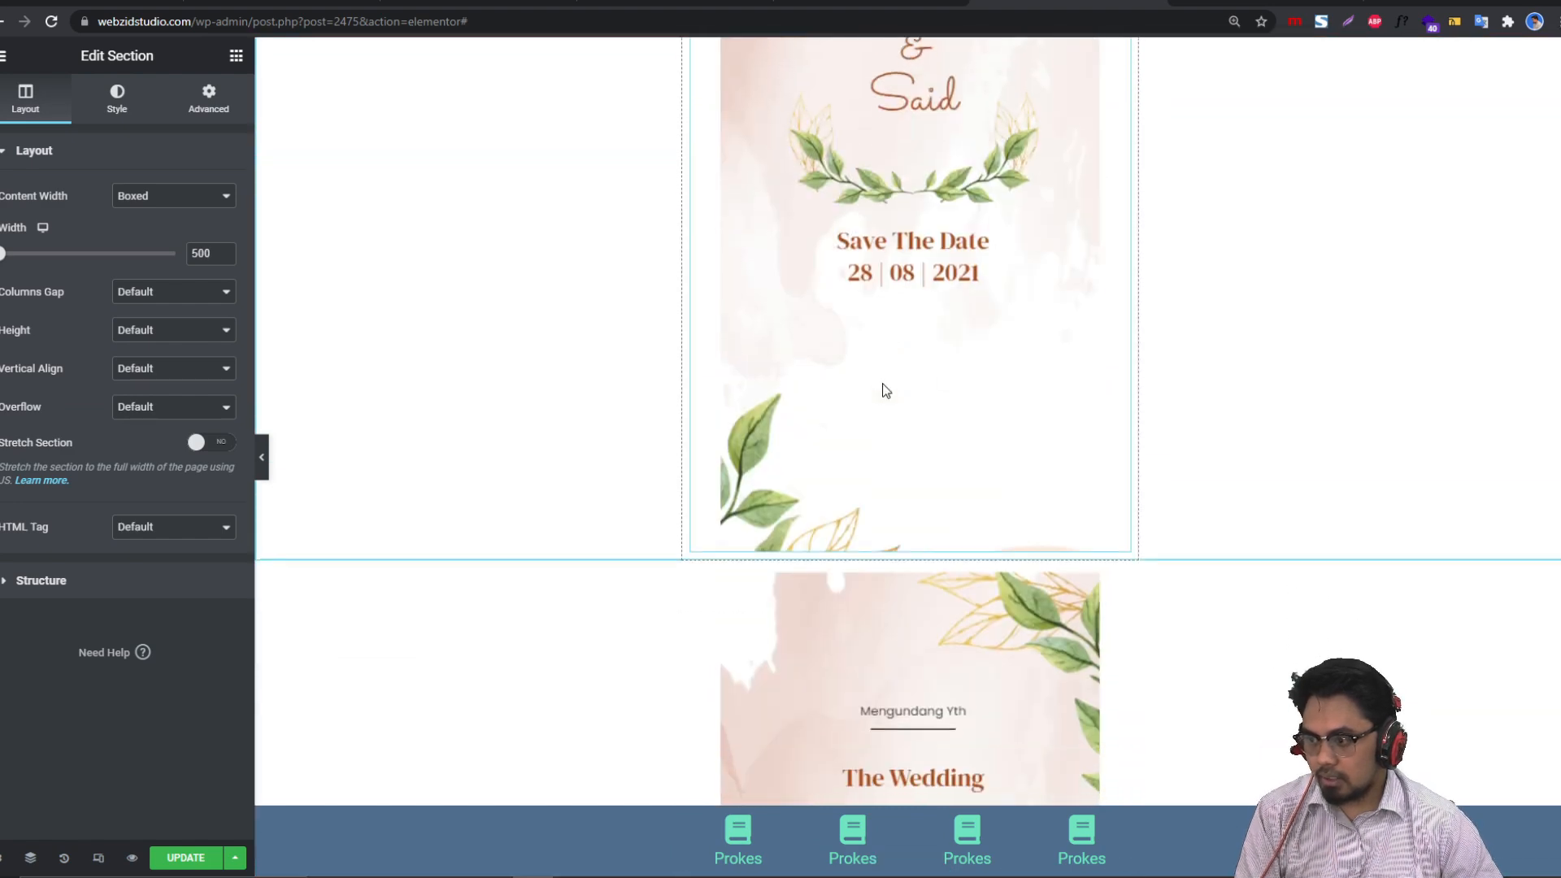
scroll(900, 254, up, 5)
scroll(900, 250, down, 4)
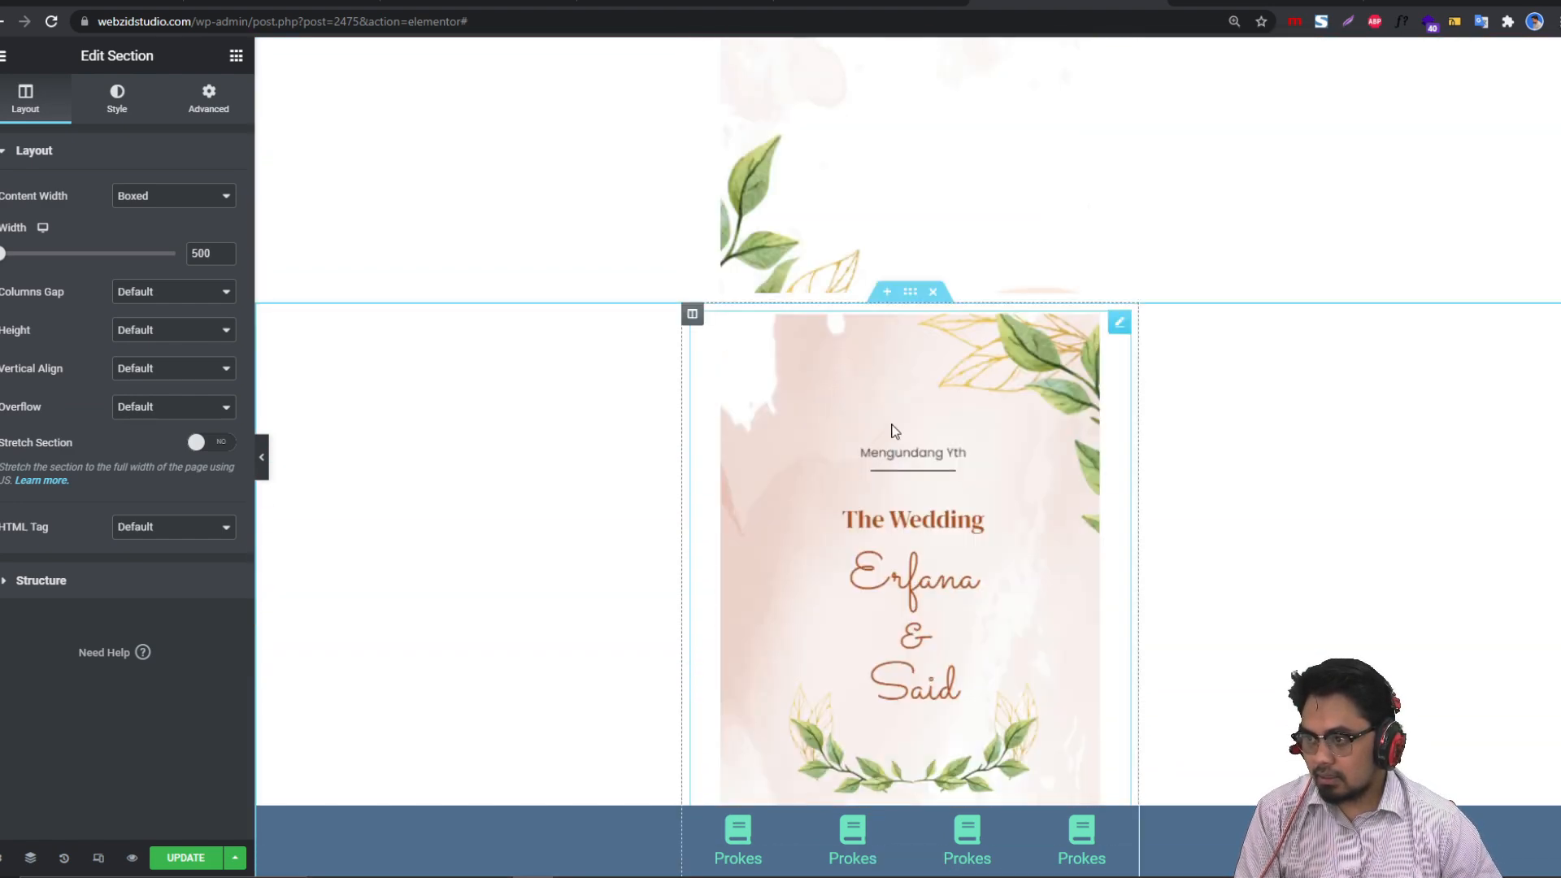
Step: Replace the first copy's image with the green 05 SEPTEMBER 2021 schedule image
click(896, 455)
click(100, 241)
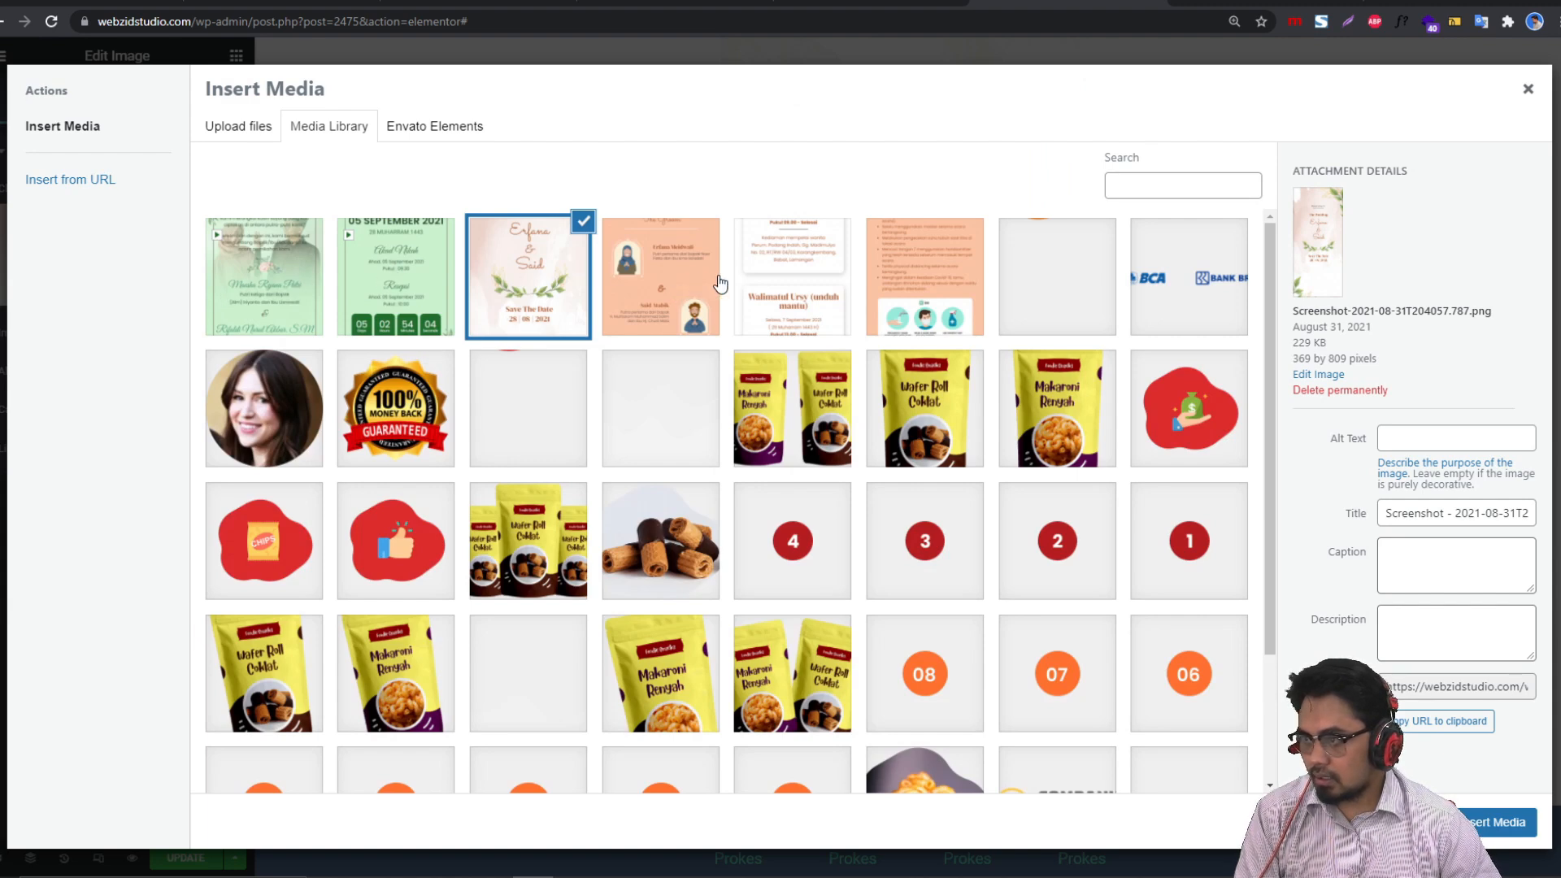
click(438, 288)
click(1474, 816)
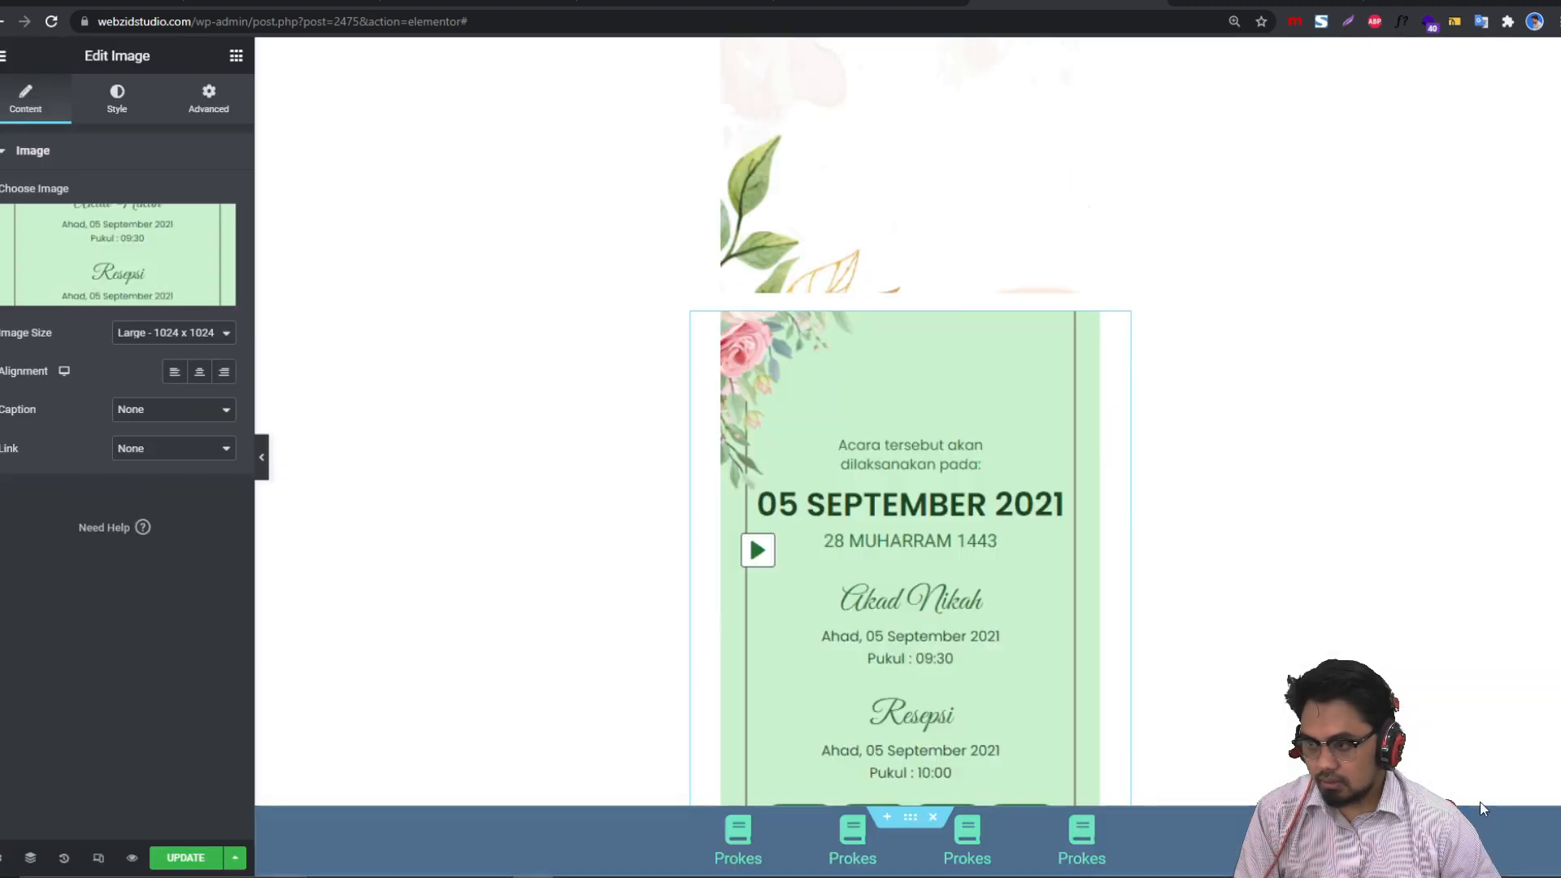
scroll(1003, 489, down, 8)
Step: Replace the second copy's image with the orange couple portrait image
click(939, 455)
click(151, 254)
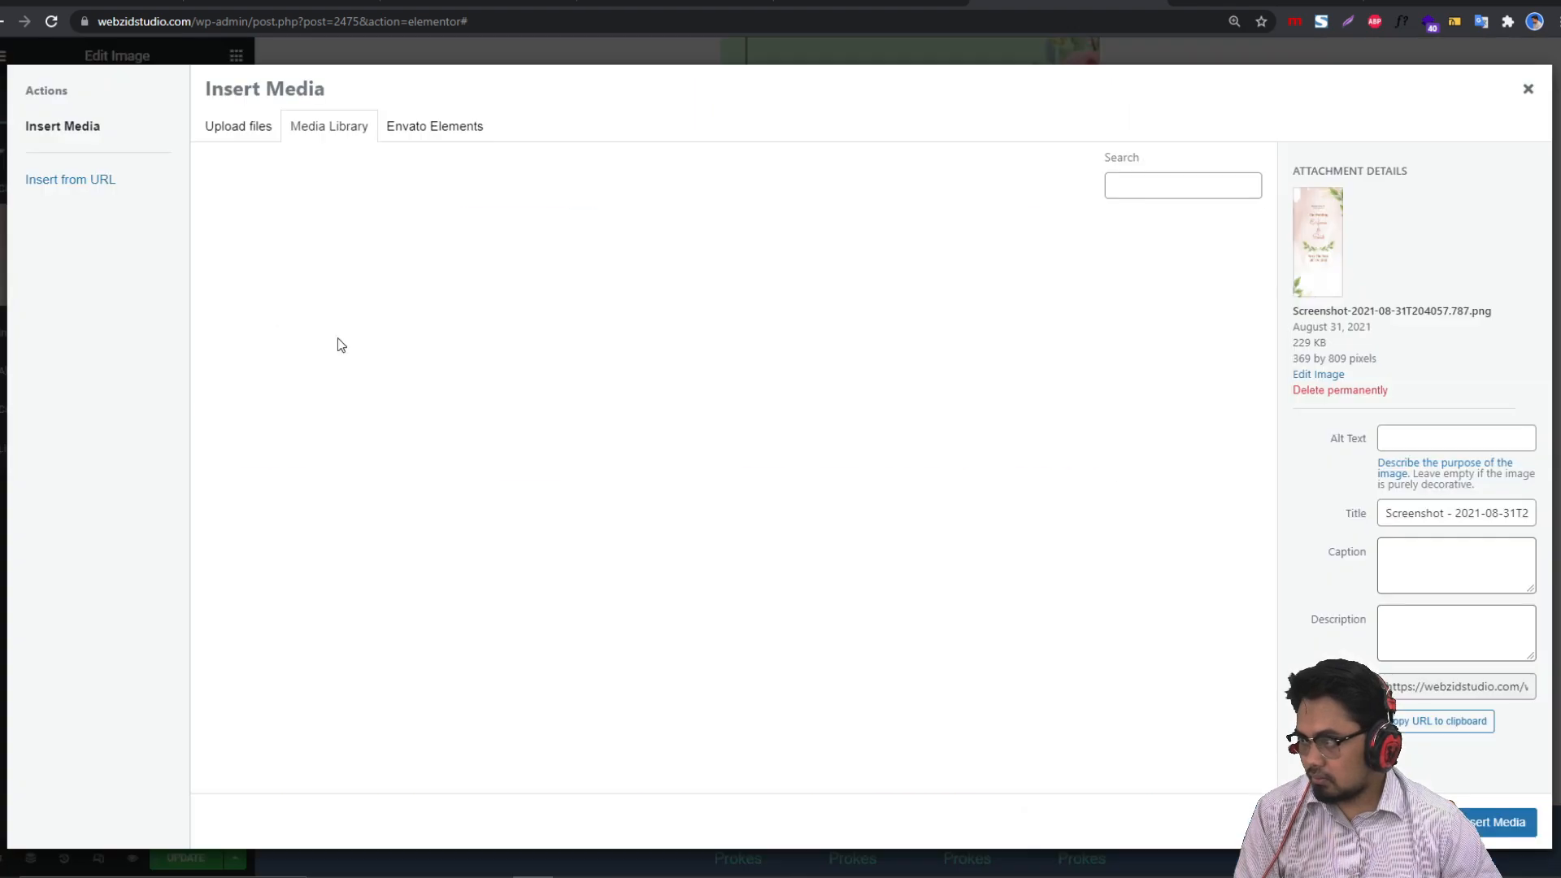
click(388, 282)
click(777, 313)
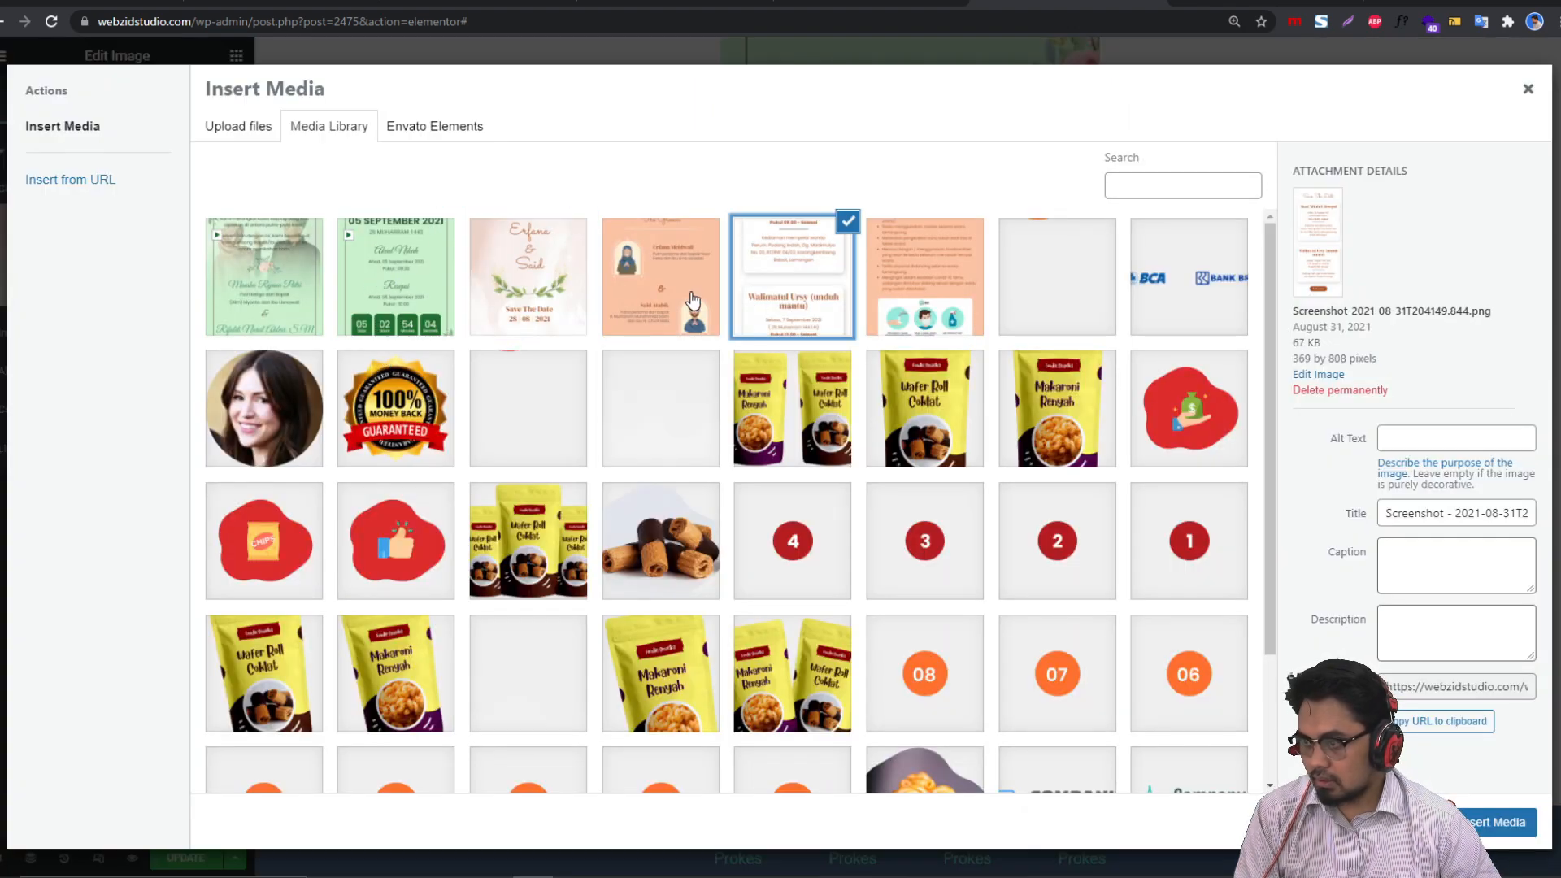
click(687, 305)
click(1494, 823)
scroll(964, 449, down, 5)
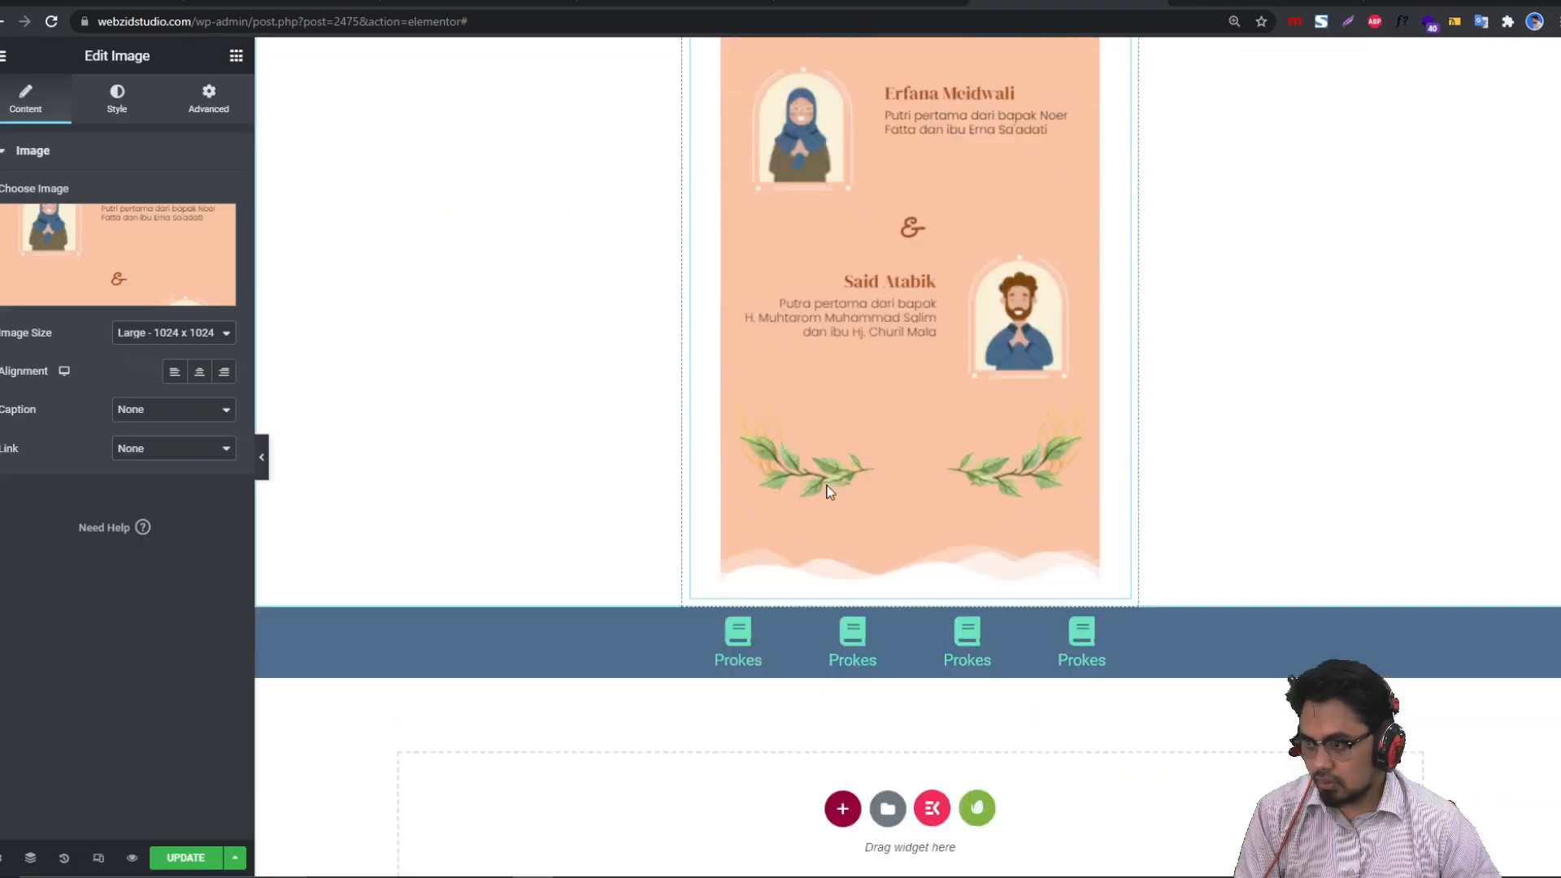
scroll(850, 491, up, 8)
scroll(837, 572, up, 10)
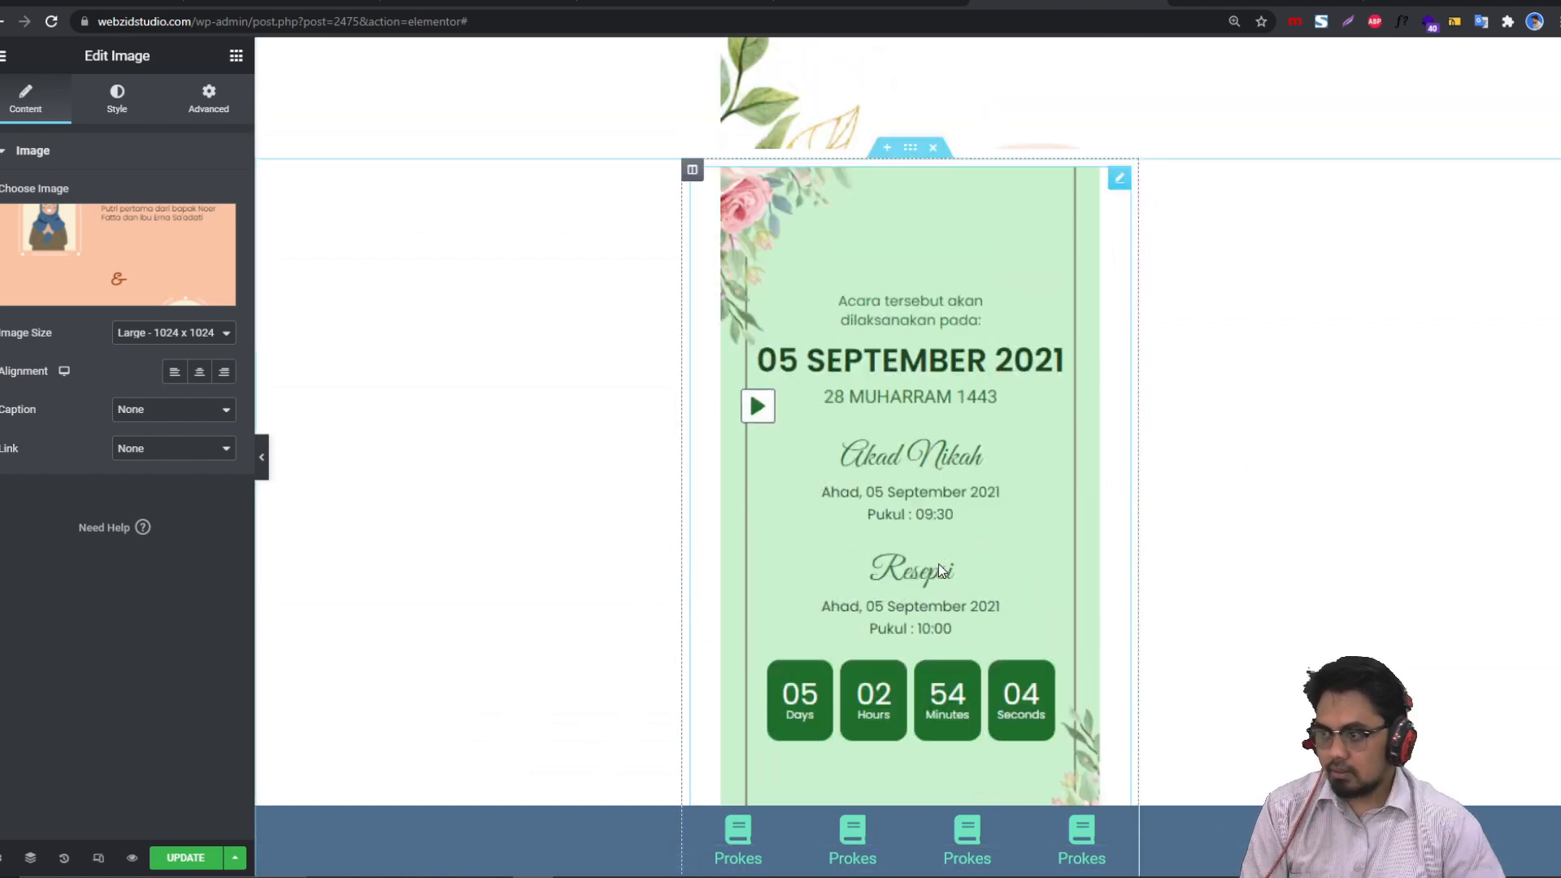
scroll(999, 519, up, 3)
scroll(998, 519, down, 1)
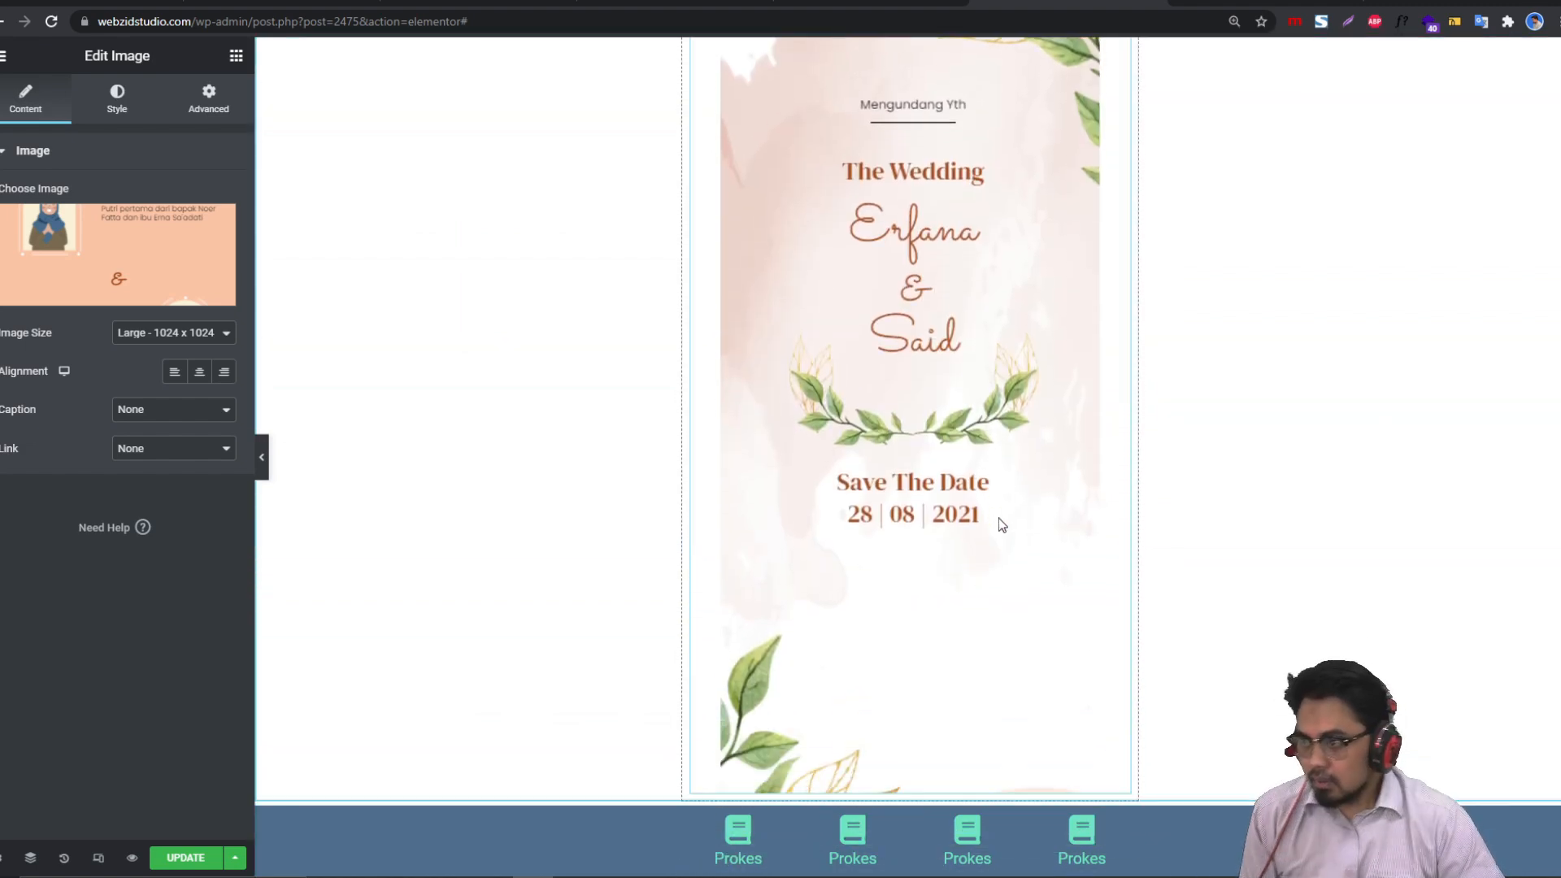
scroll(998, 519, up, 1)
Step: Change the cover section's CSS ID from 12 to 1
click(912, 50)
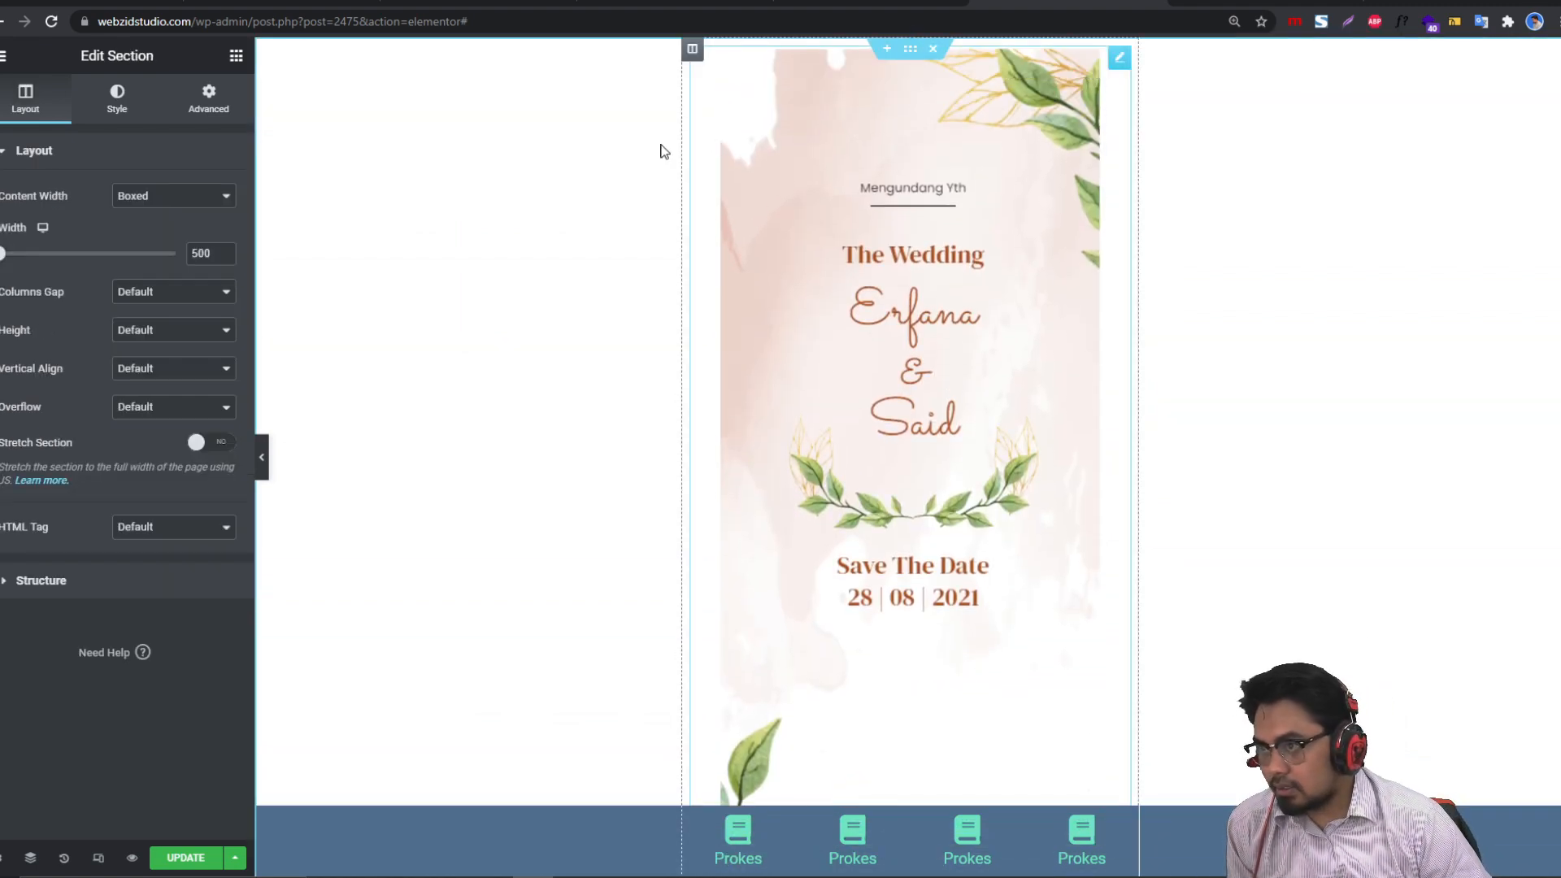
click(203, 113)
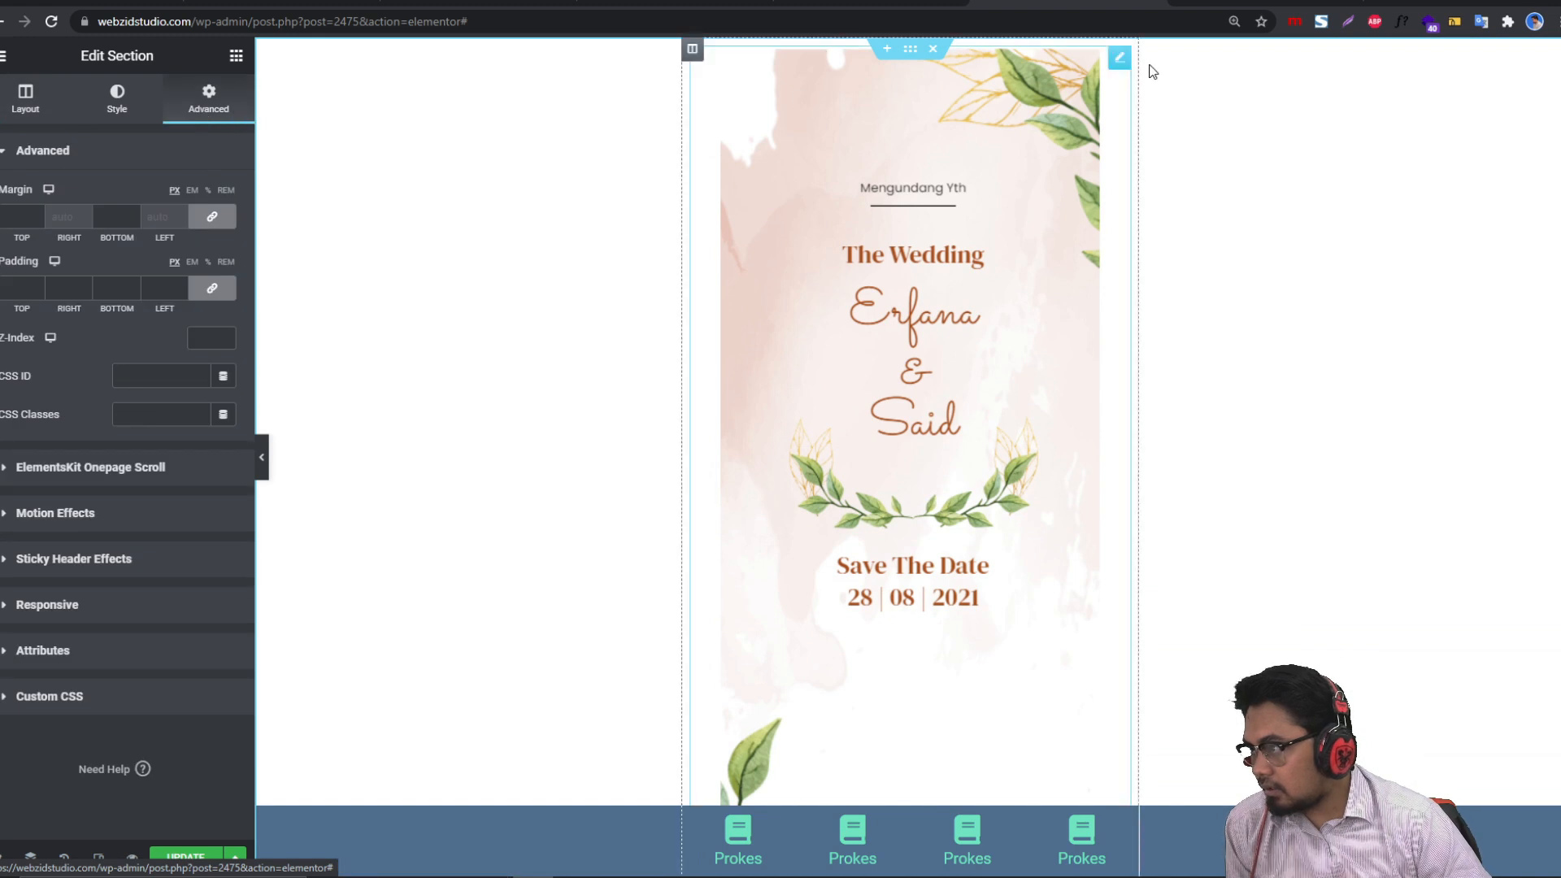
click(143, 376)
text(12)
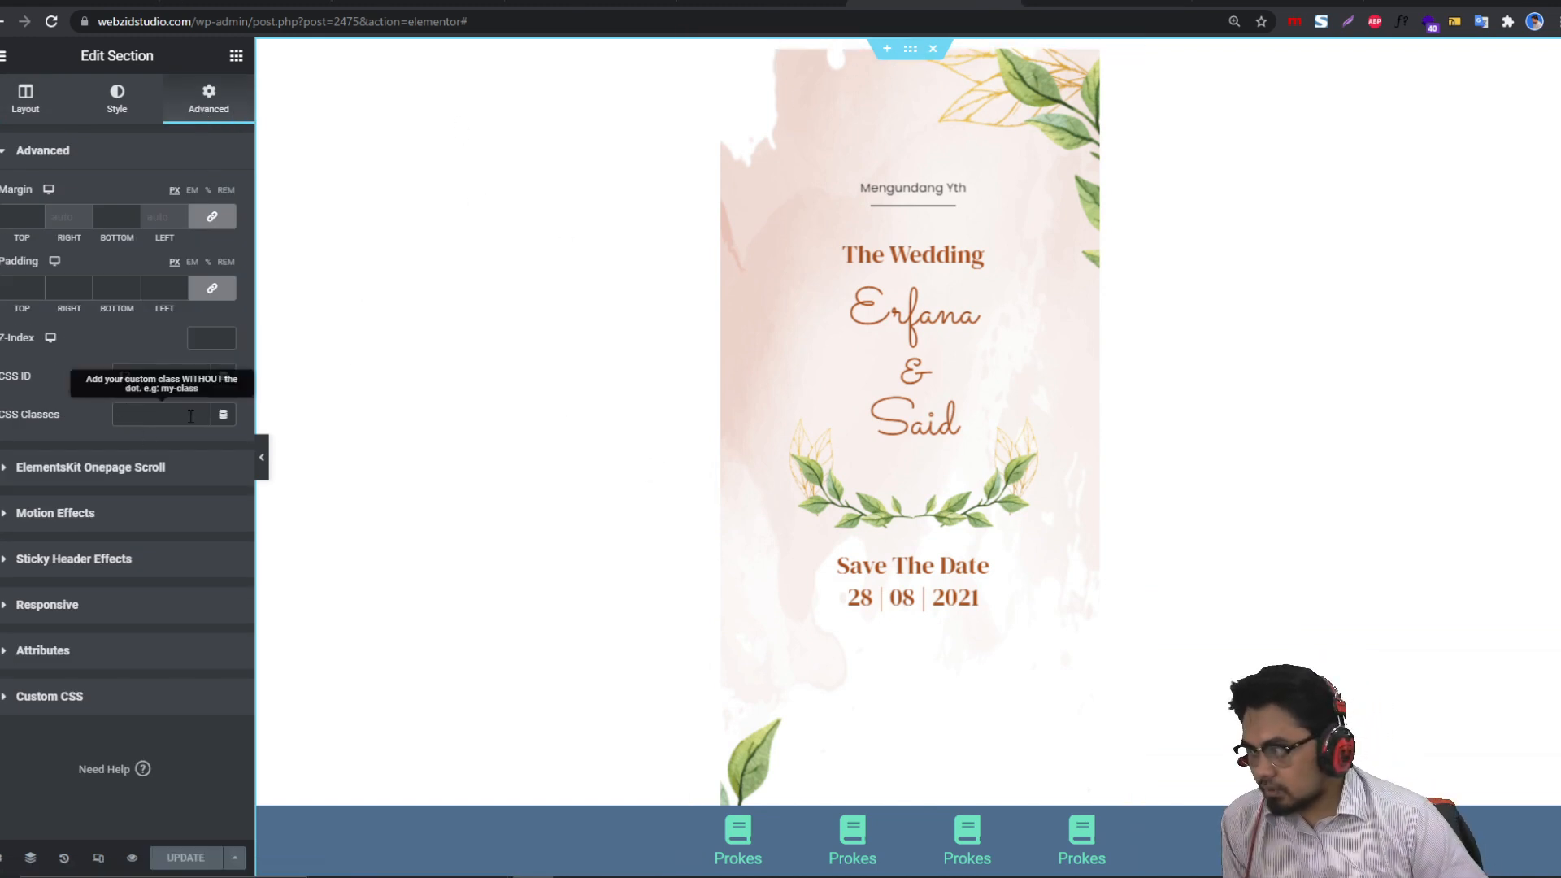
drag(148, 375, 99, 379)
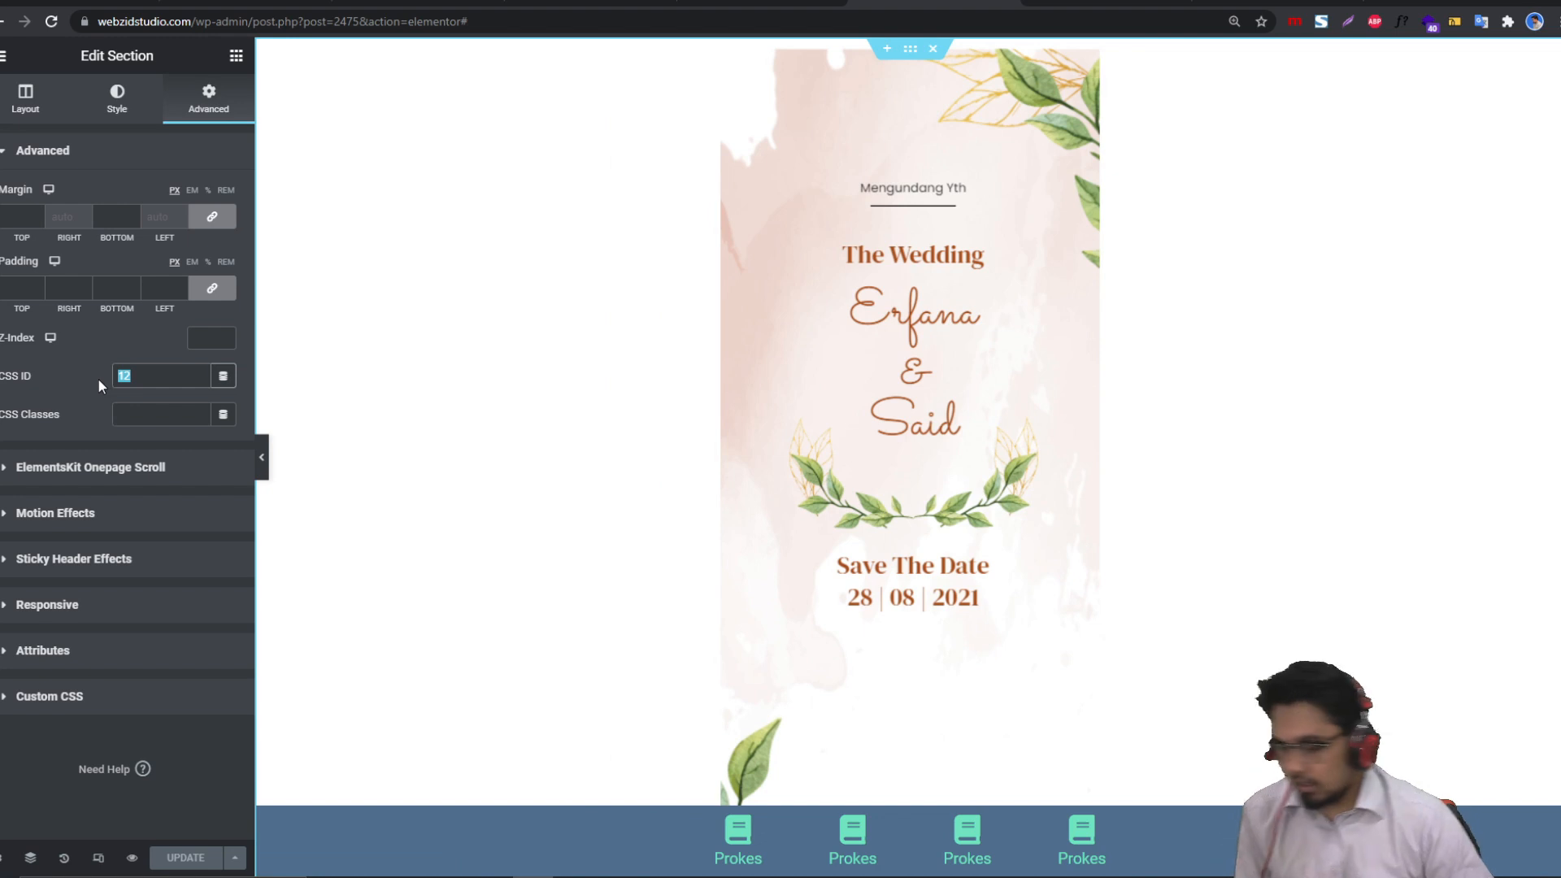
key(BackSpace)
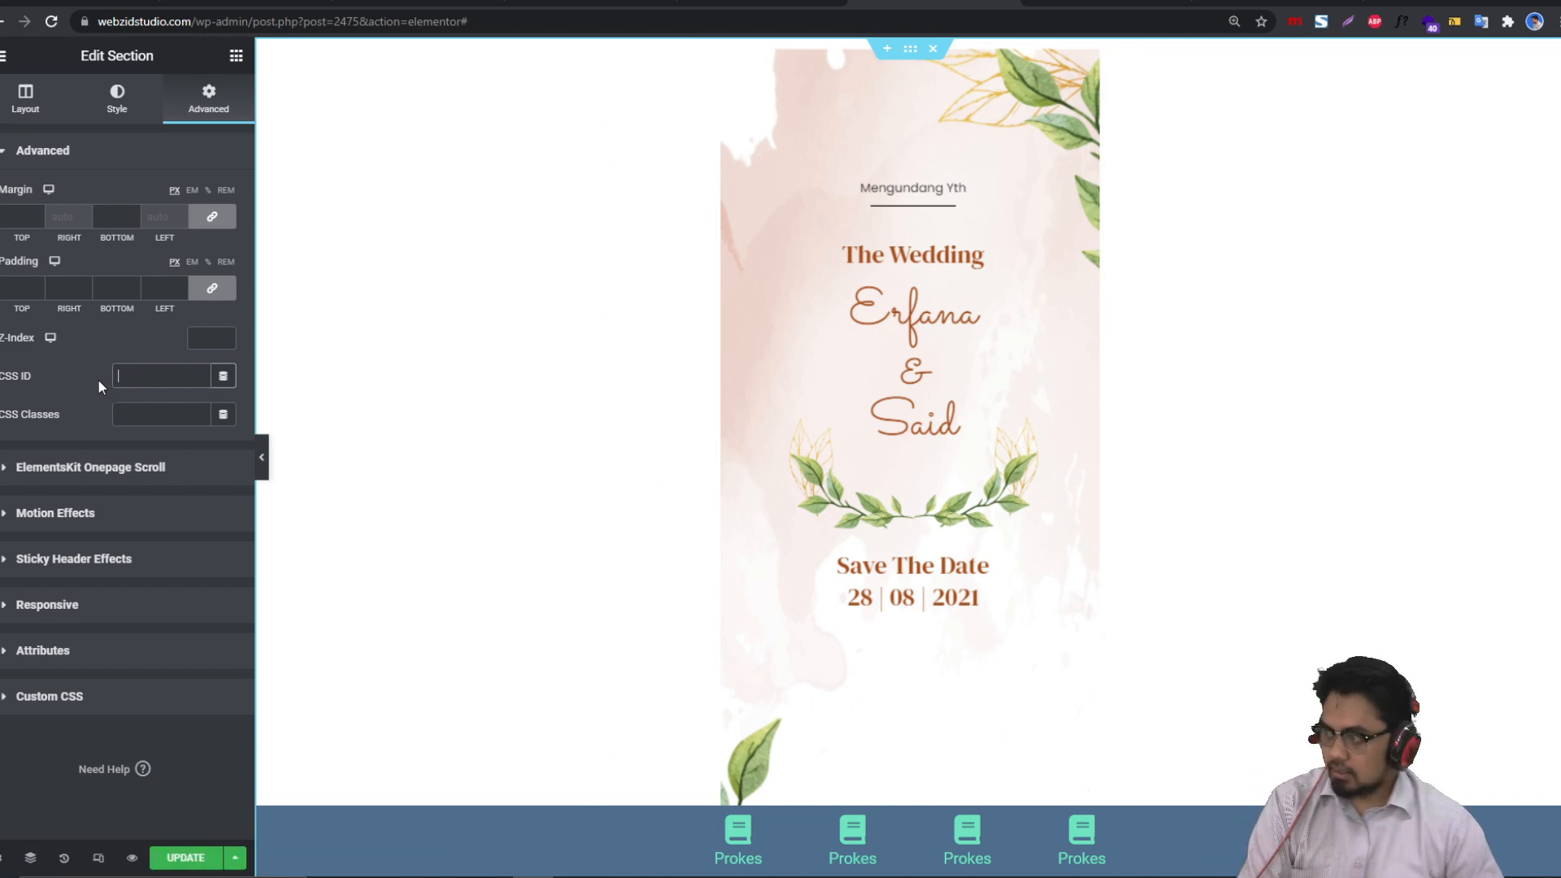
click(169, 375)
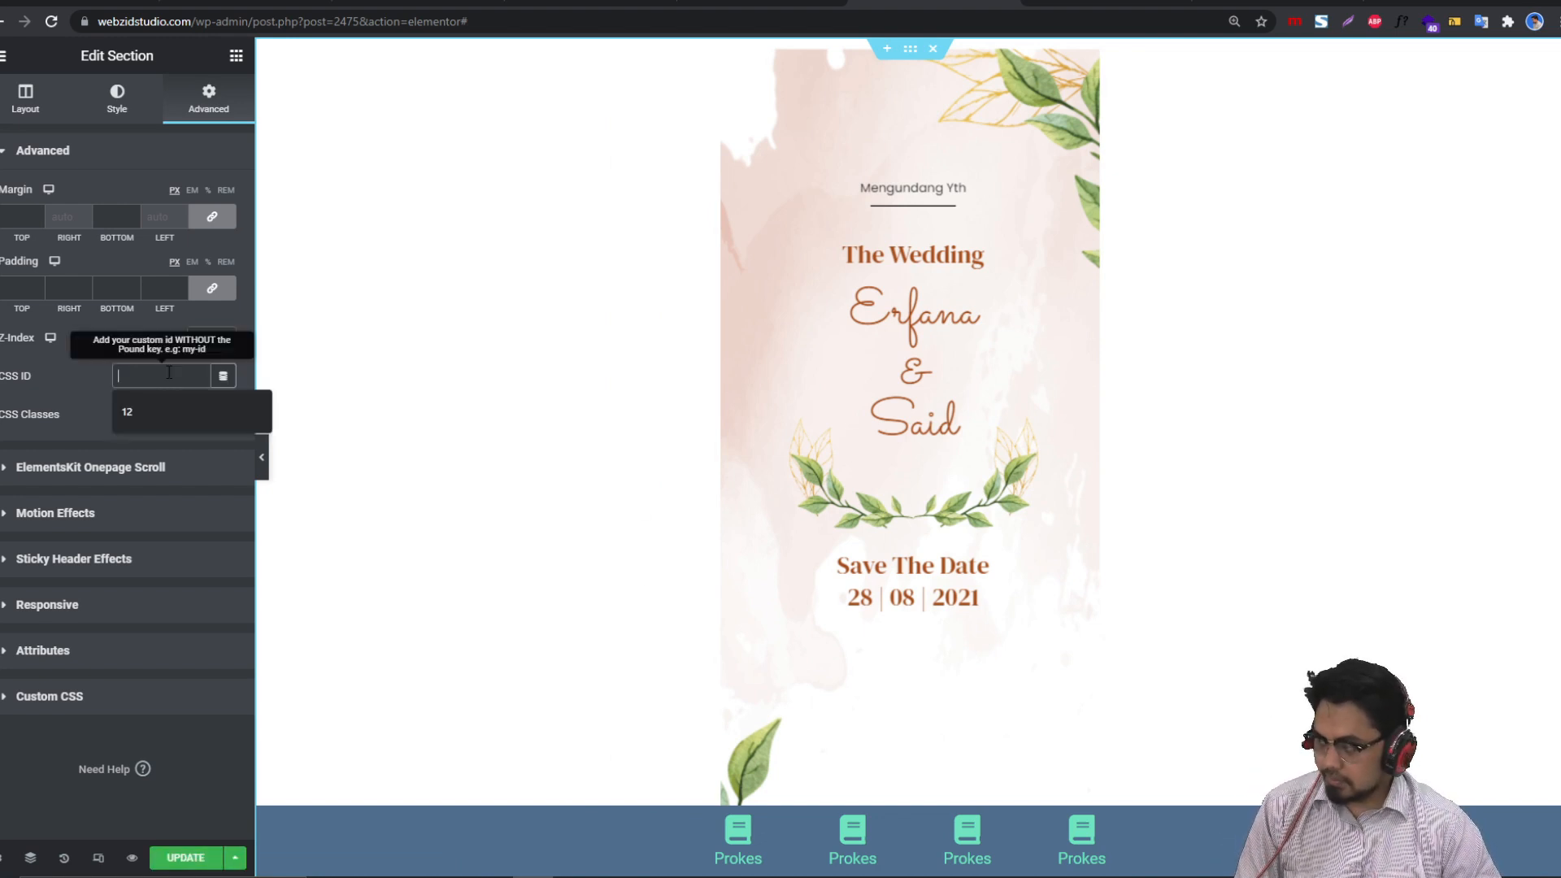
text(1)
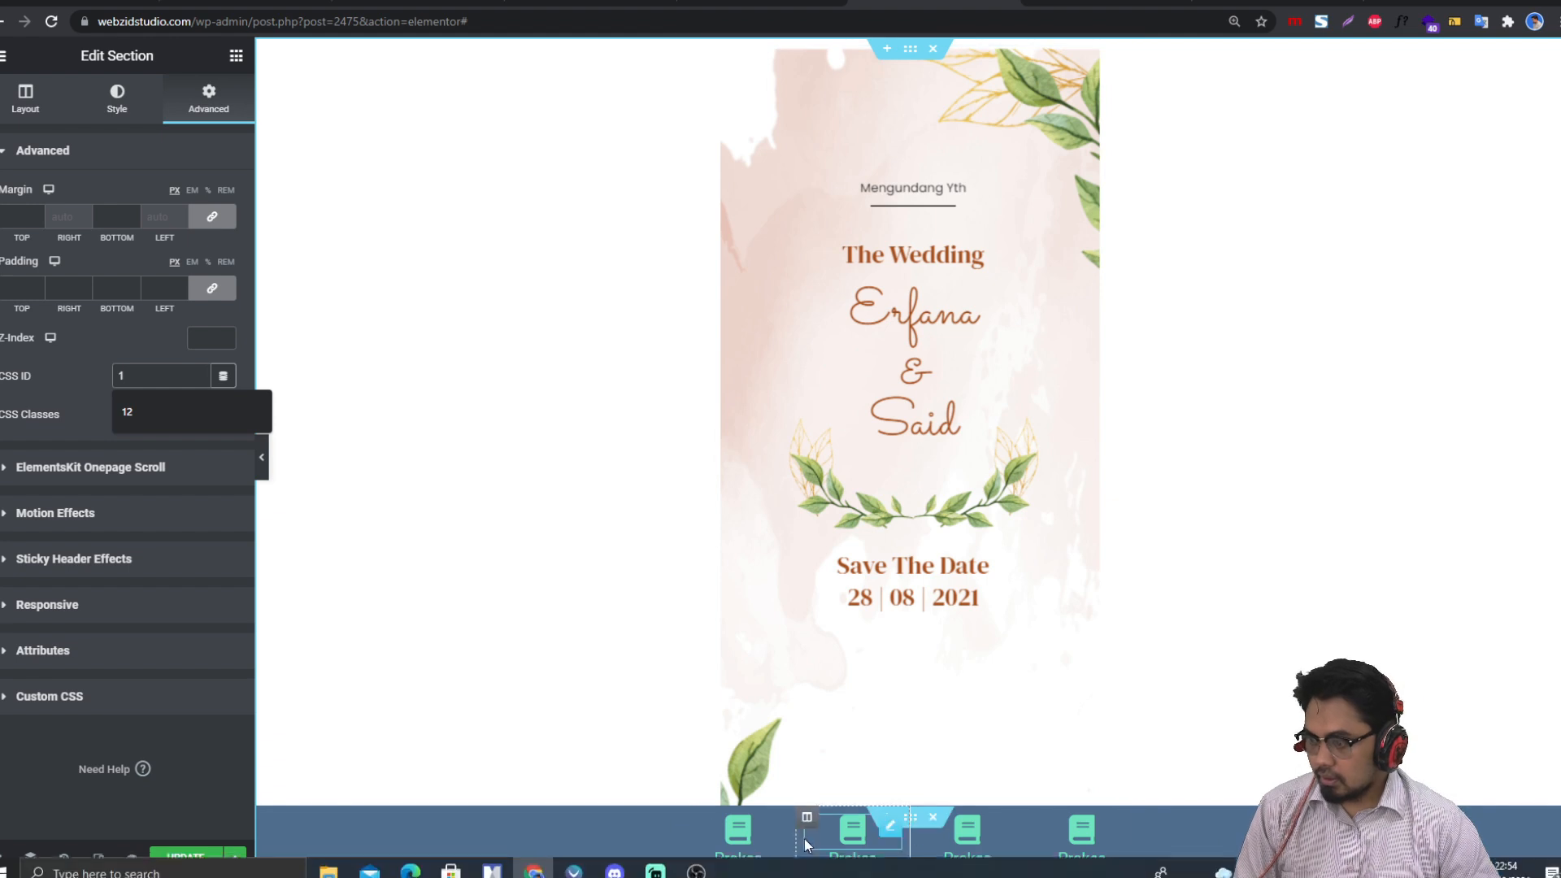
Step: Link the first Prokes icon to #1, save the page, and view the preview
click(745, 834)
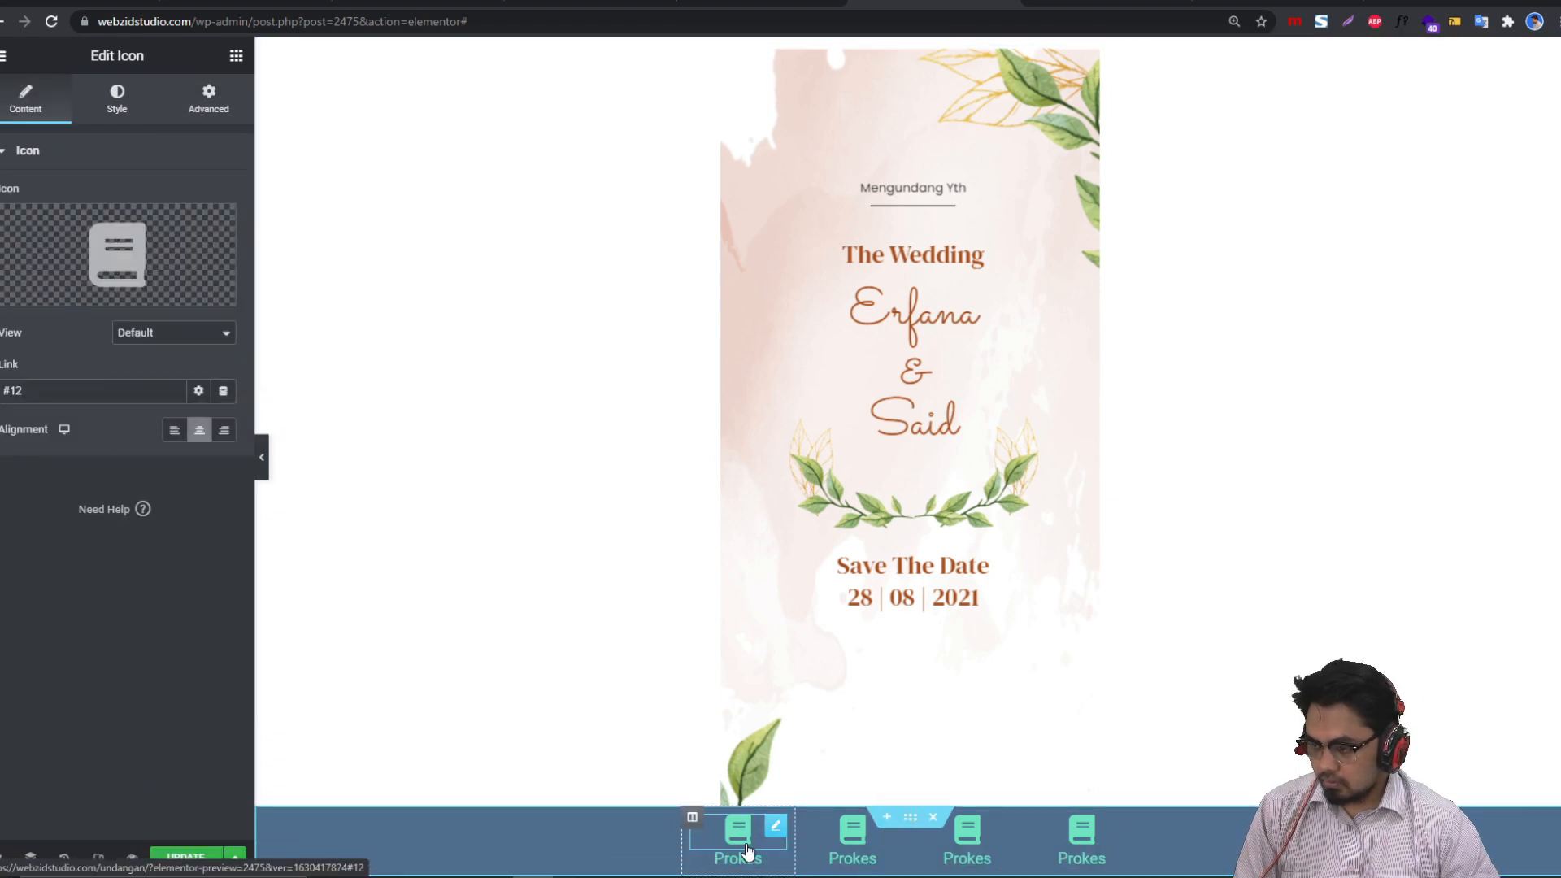
click(47, 397)
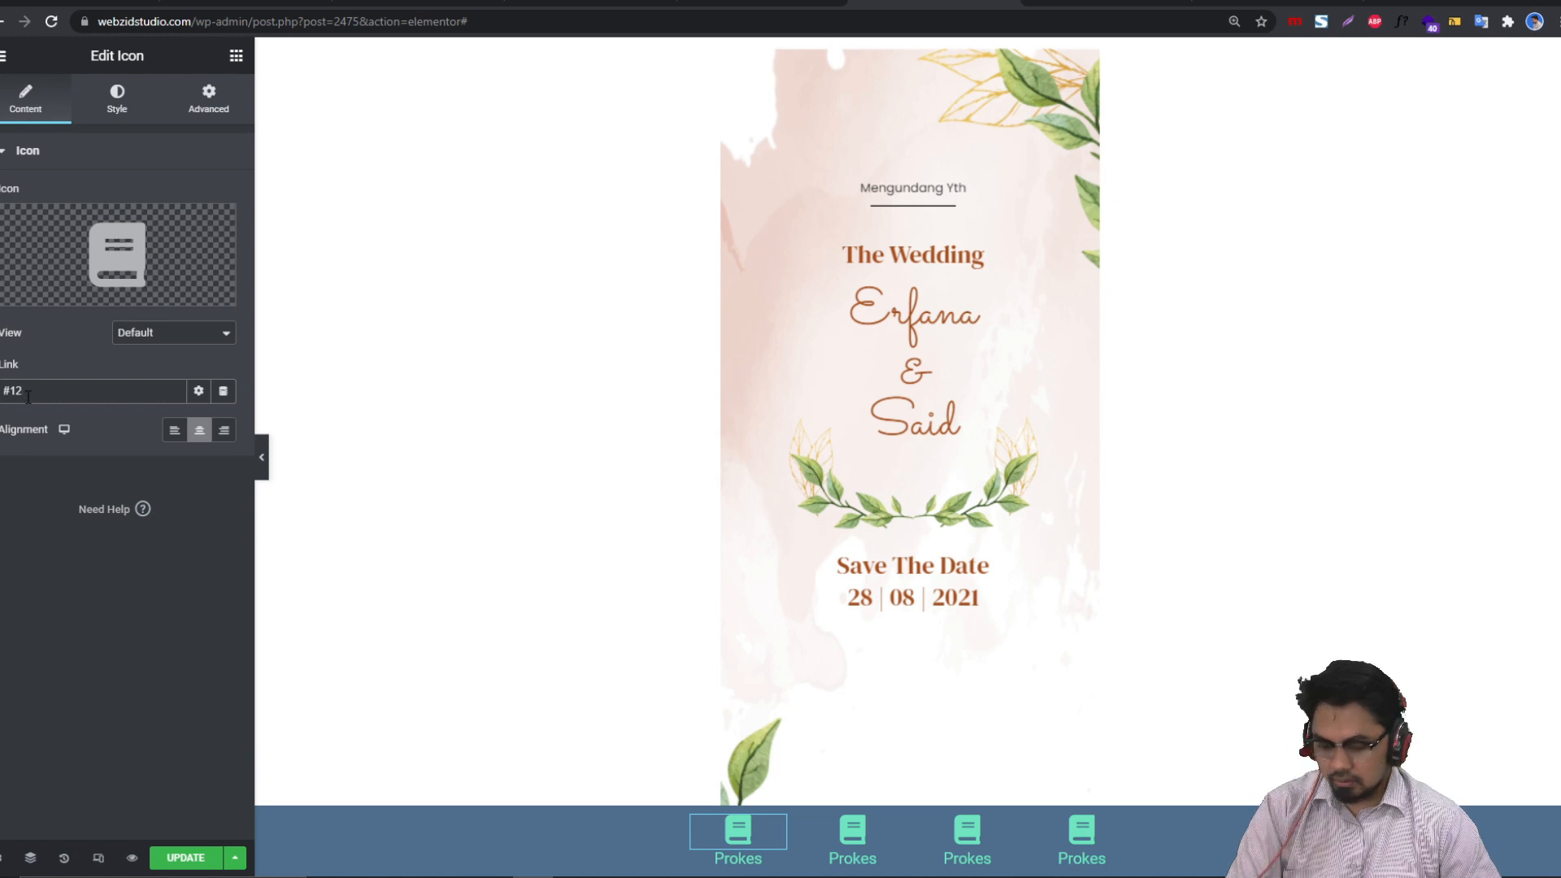
key(BackSpace)
click(186, 858)
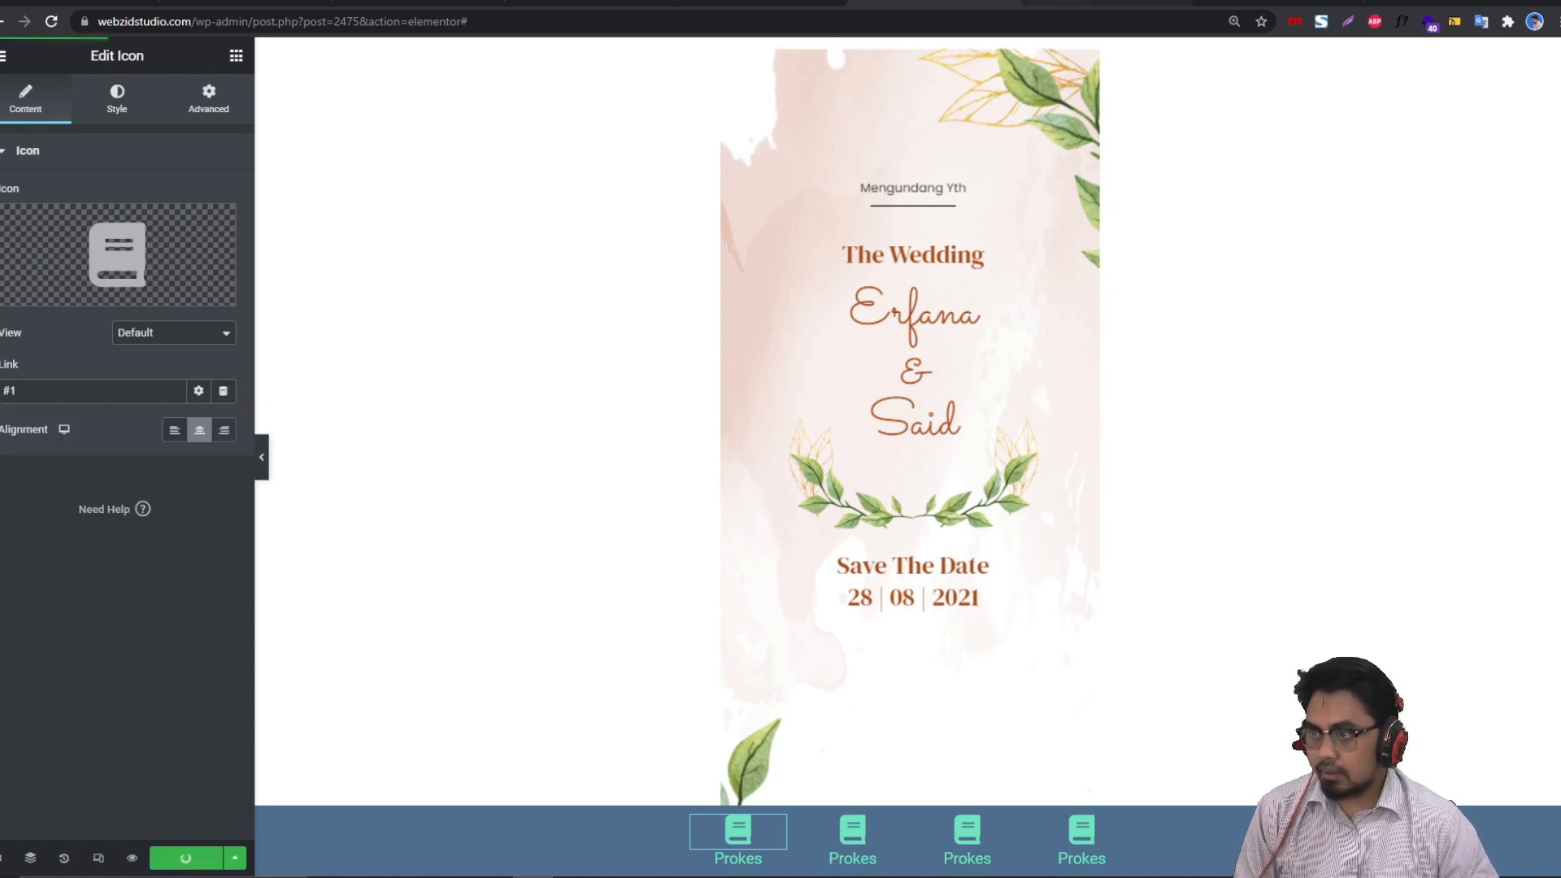
click(174, 5)
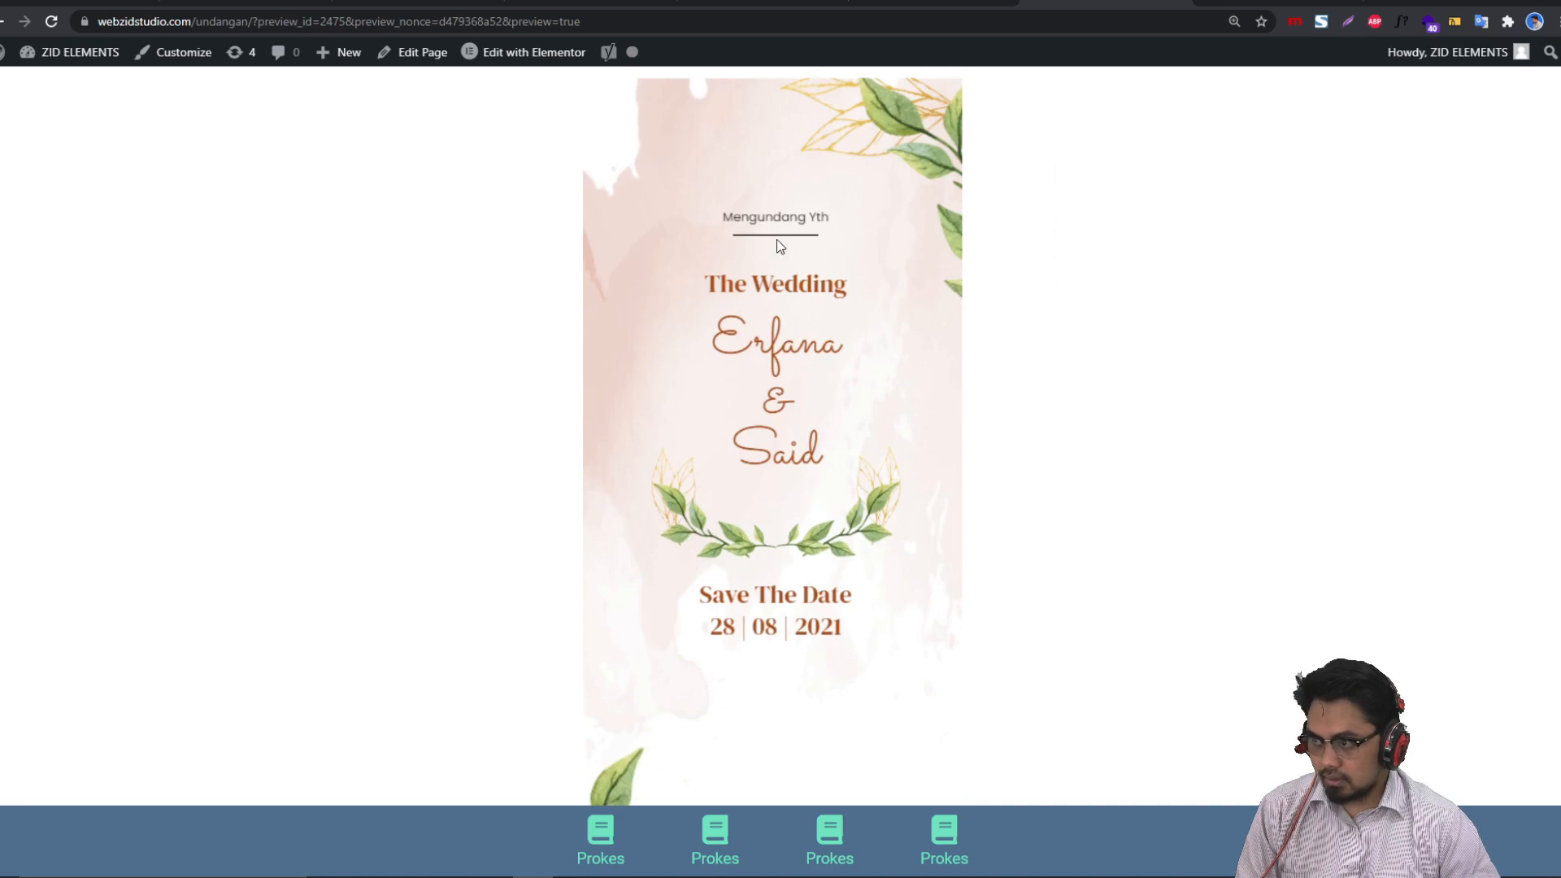
Step: In the preview, confirm the first Prokes icon jumps back to the wedding cover
scroll(704, 509, down, 20)
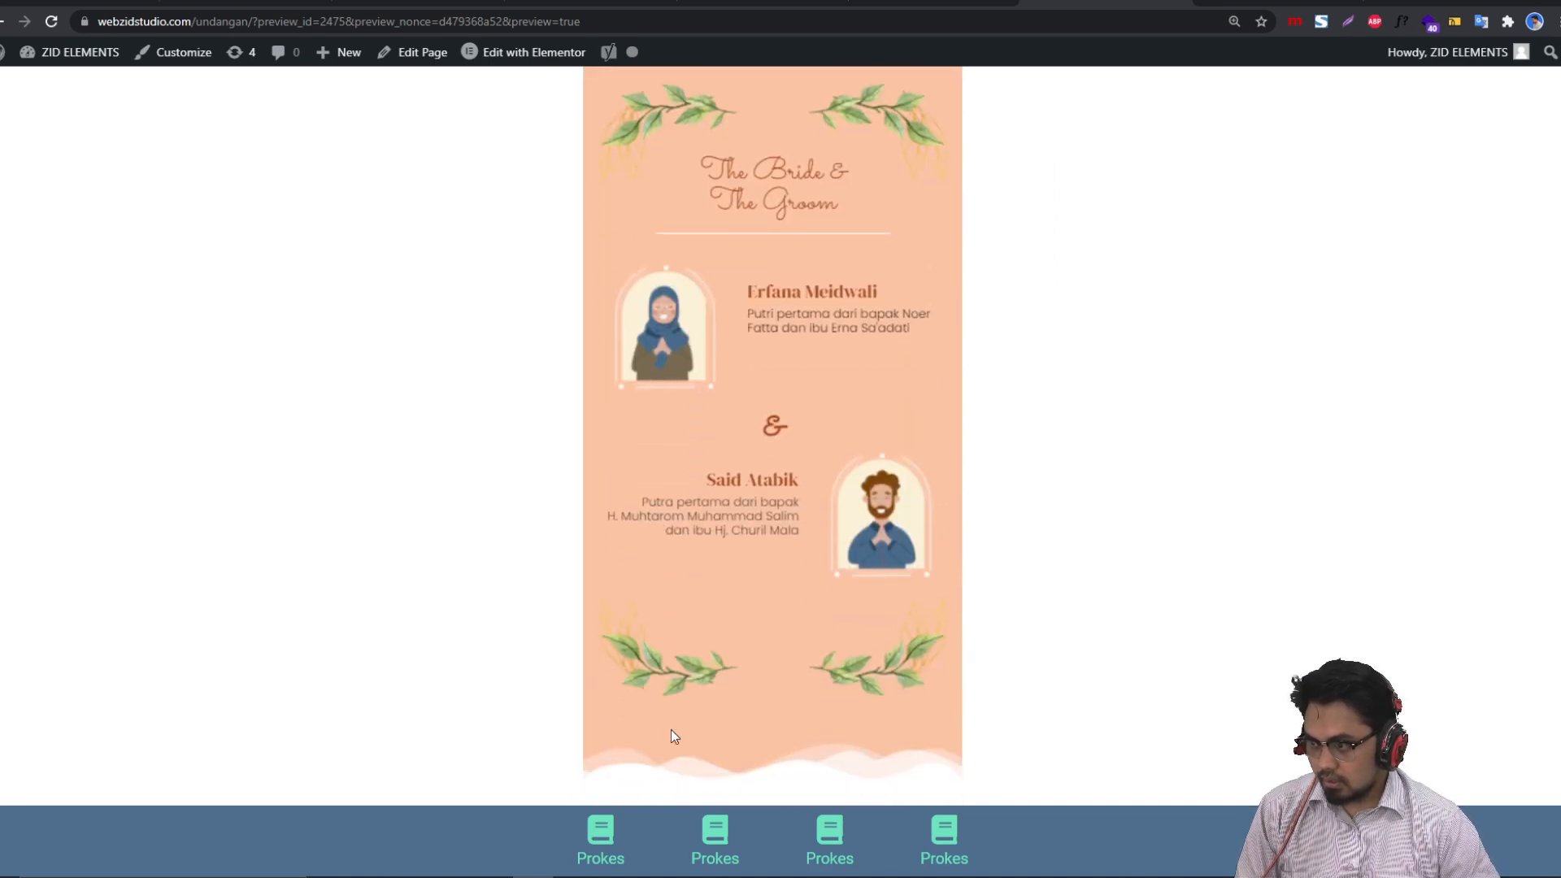
click(601, 831)
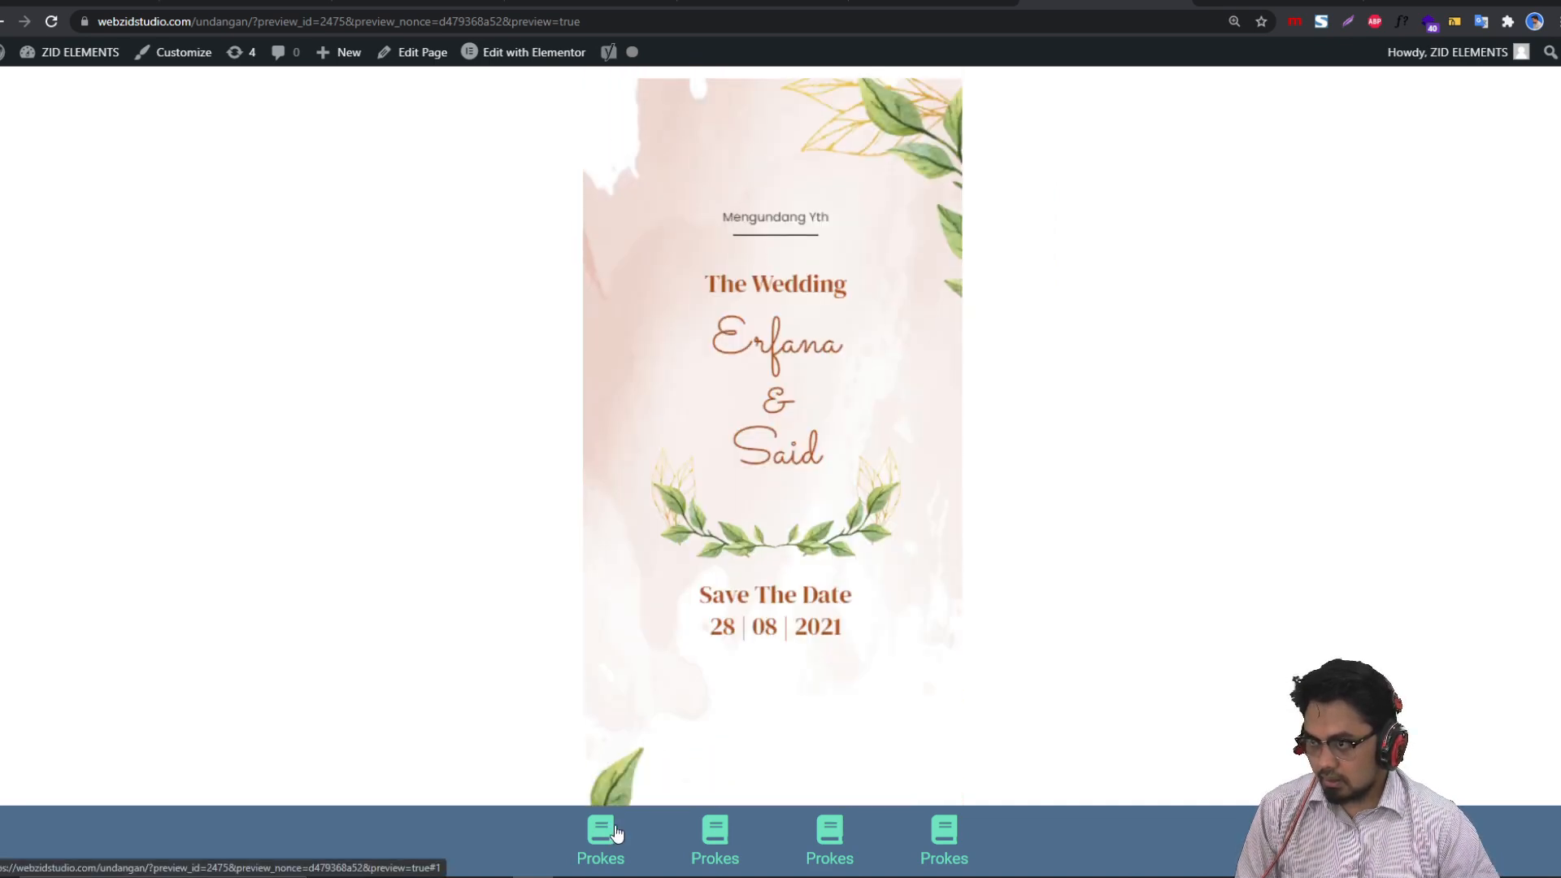
scroll(910, 262, down, 7)
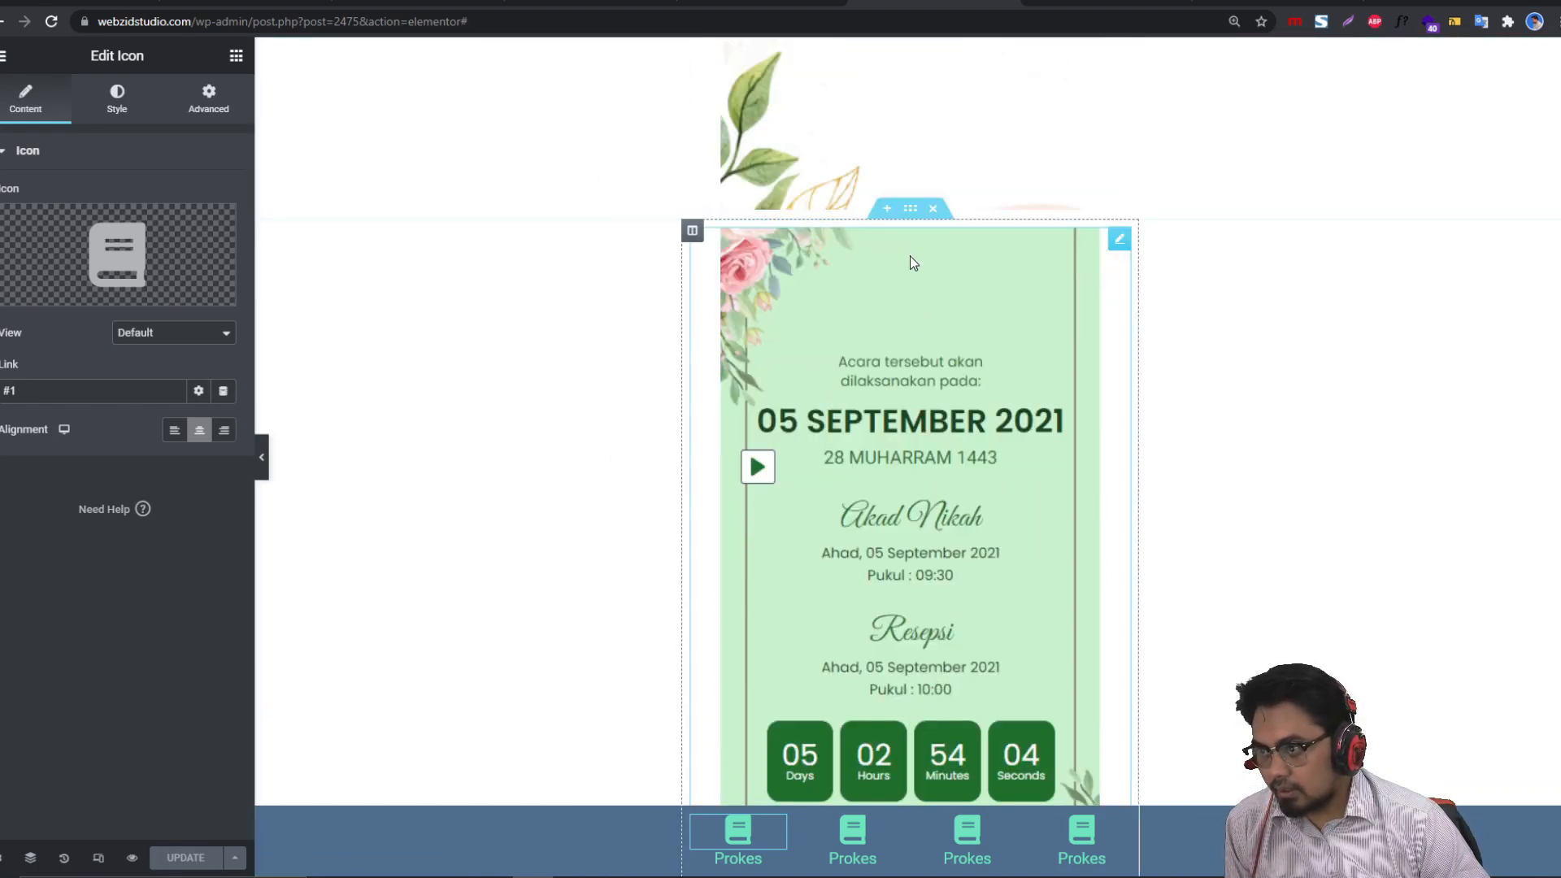
Step: Give the green event section CSS ID 2 and the bride-and-groom section CSS ID 3
click(910, 208)
click(208, 102)
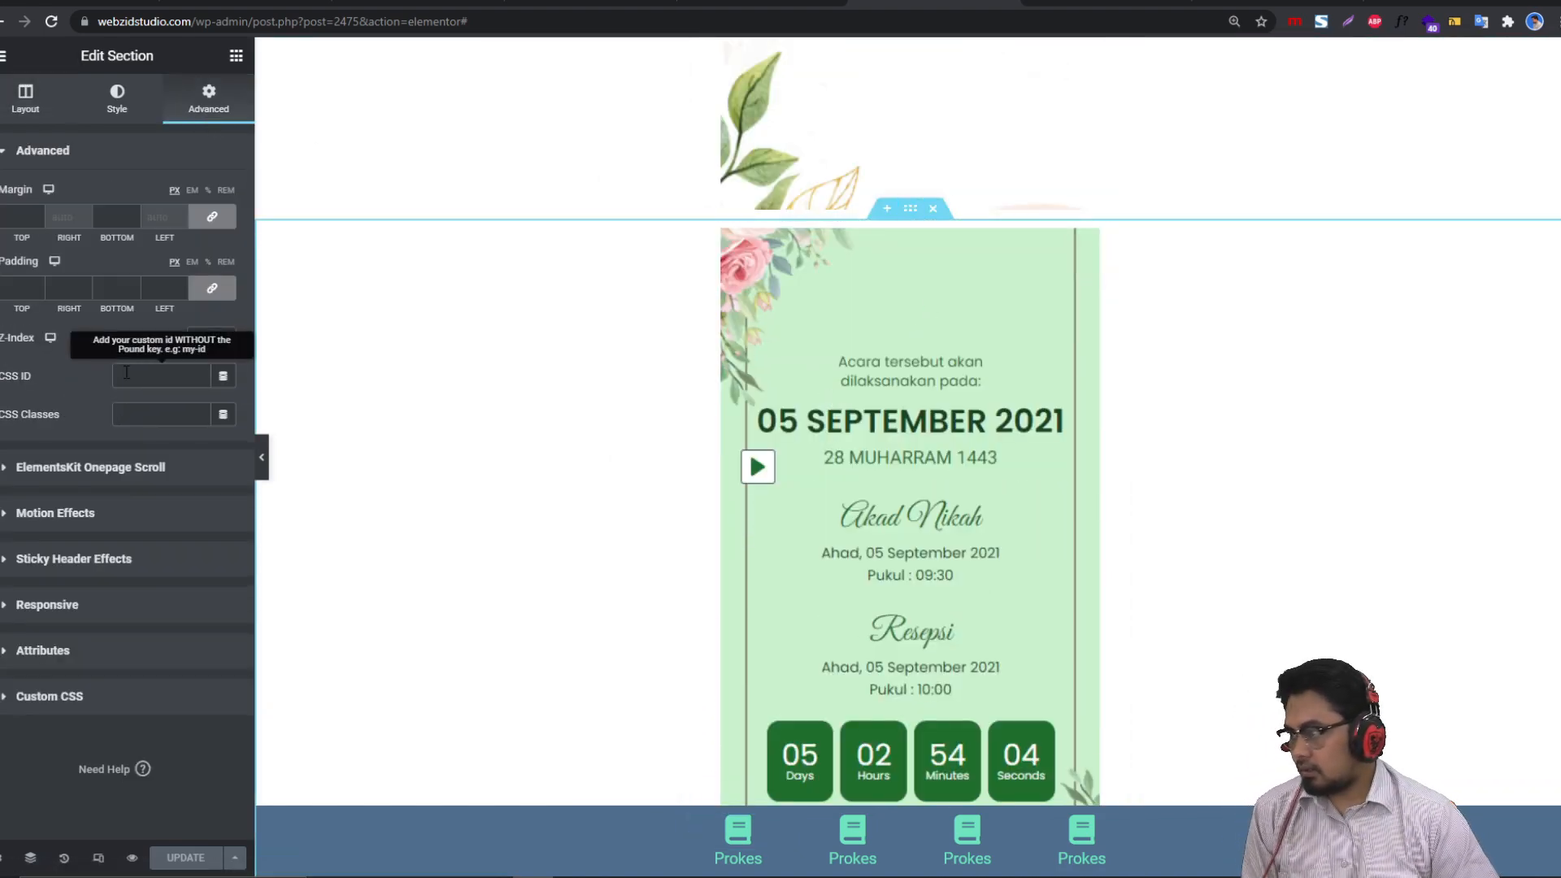
text(2)
scroll(910, 567, down, 5)
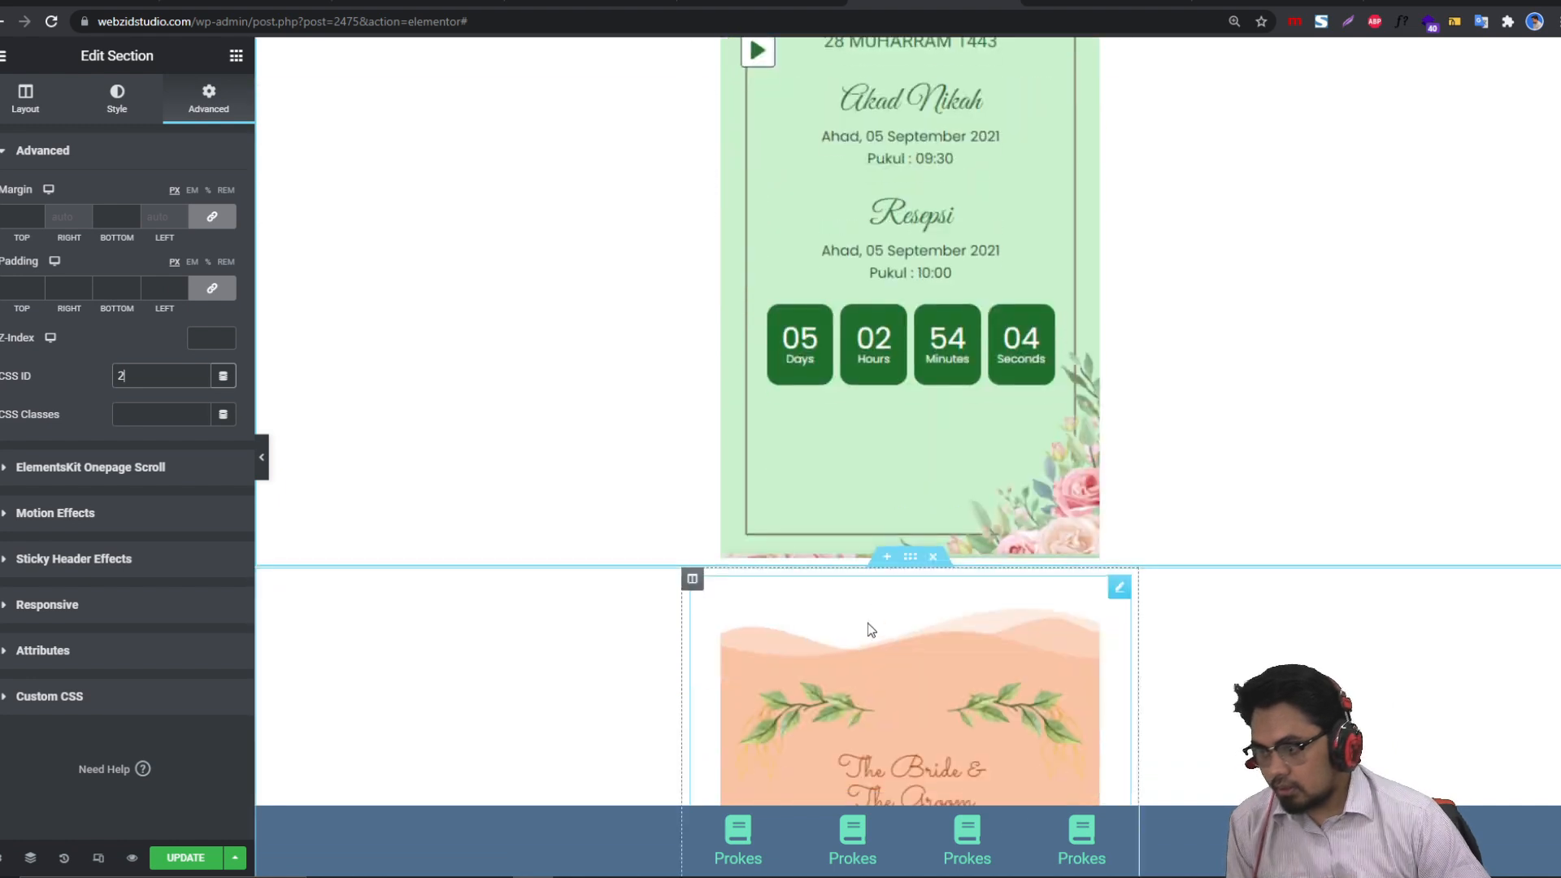
click(910, 560)
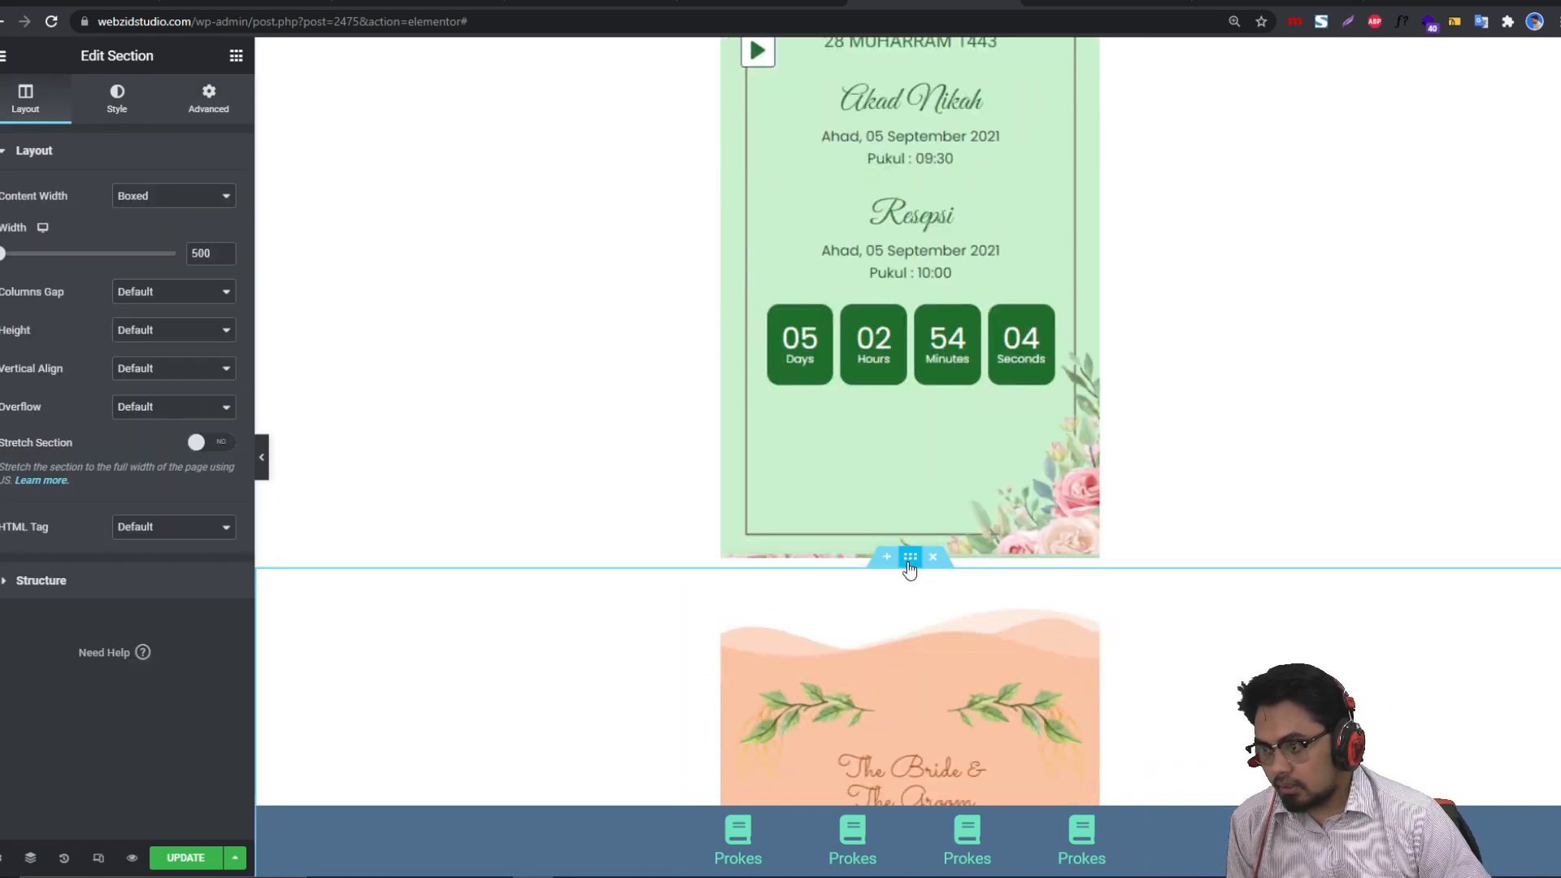
click(221, 107)
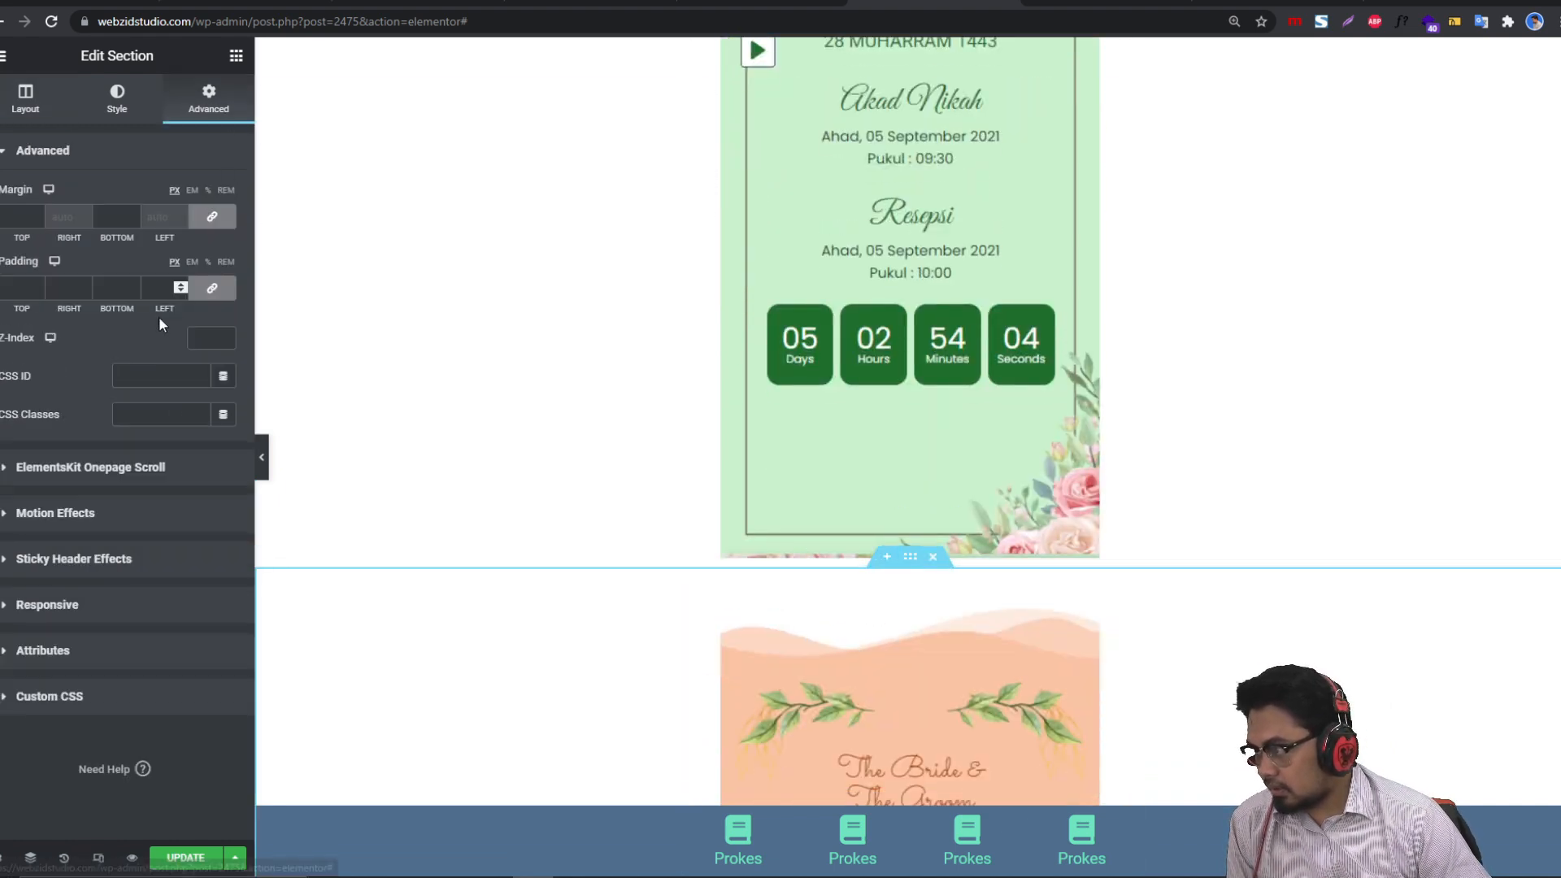
click(133, 375)
text(3)
scroll(934, 546, down, 10)
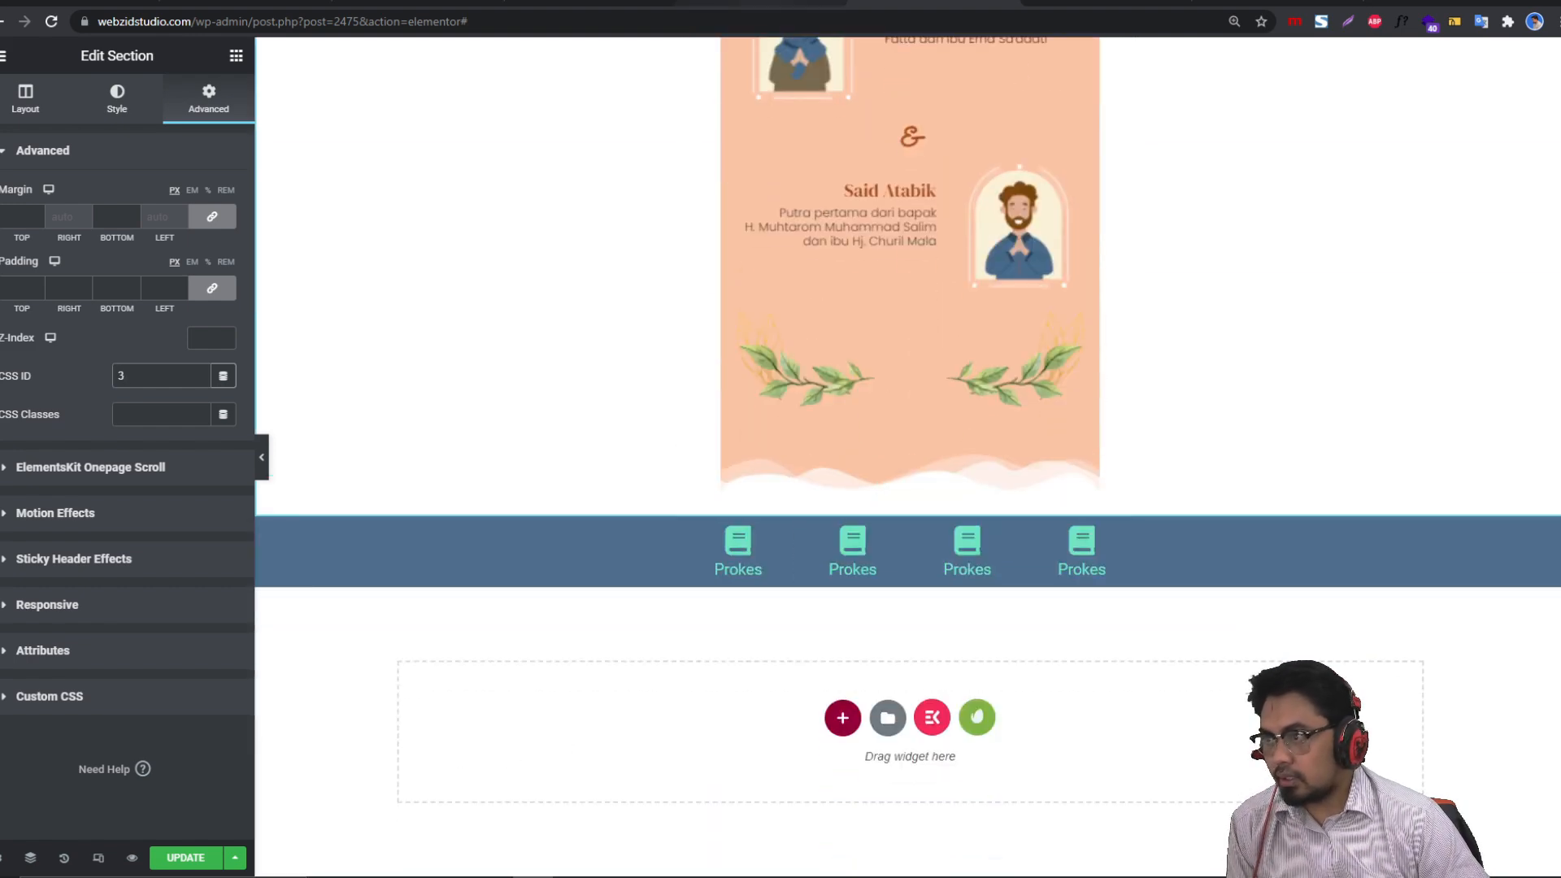
Step: Link the second and third Prokes icons to #2 and #3, save, and reload the preview
click(853, 545)
click(50, 391)
text(#2)
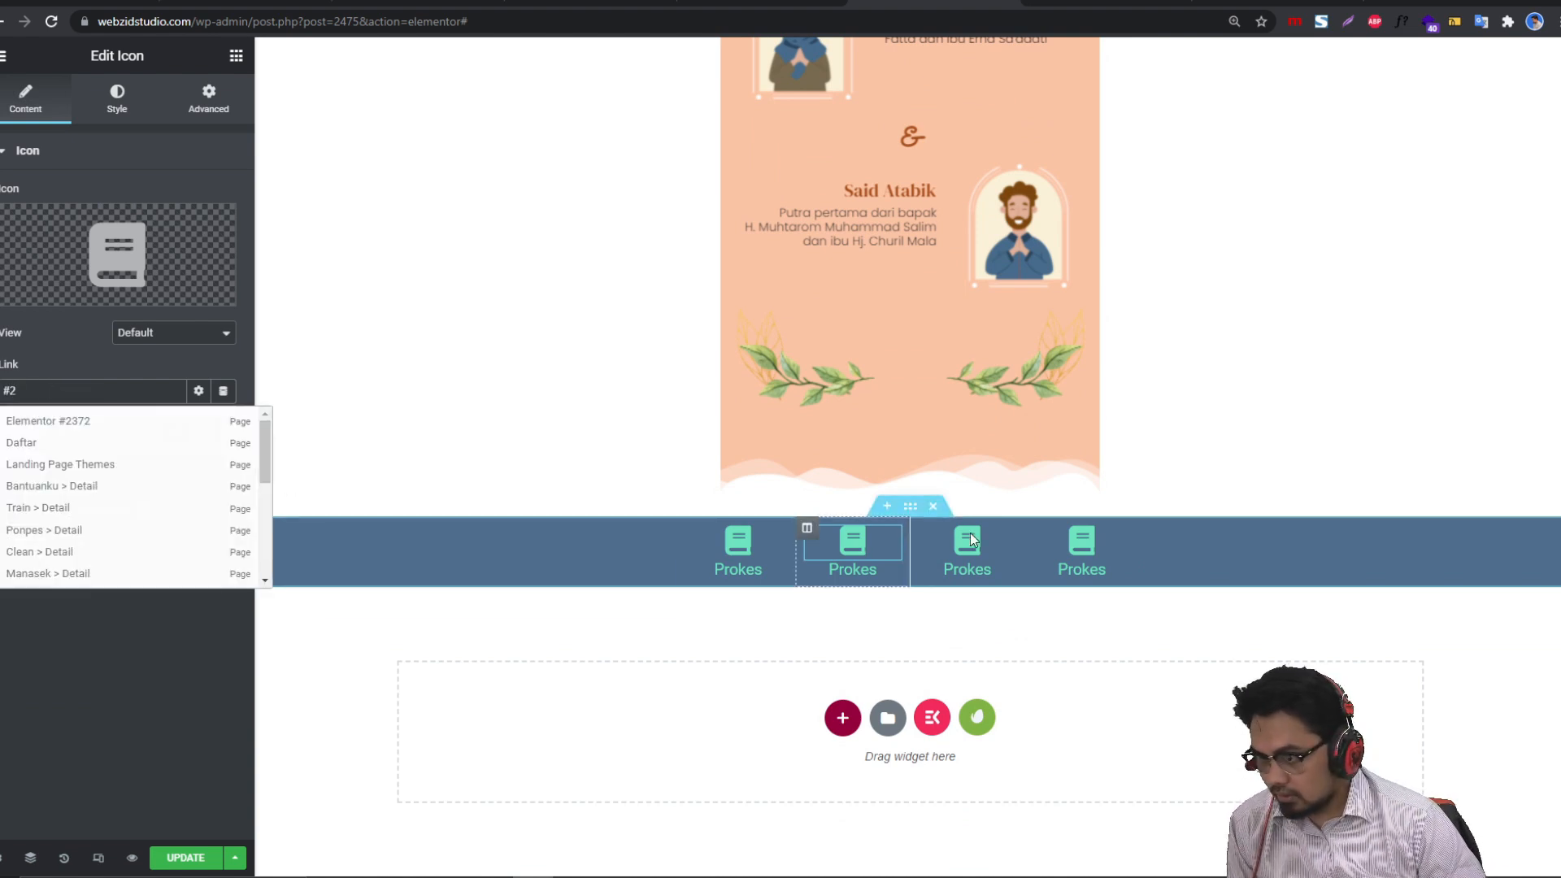
click(949, 551)
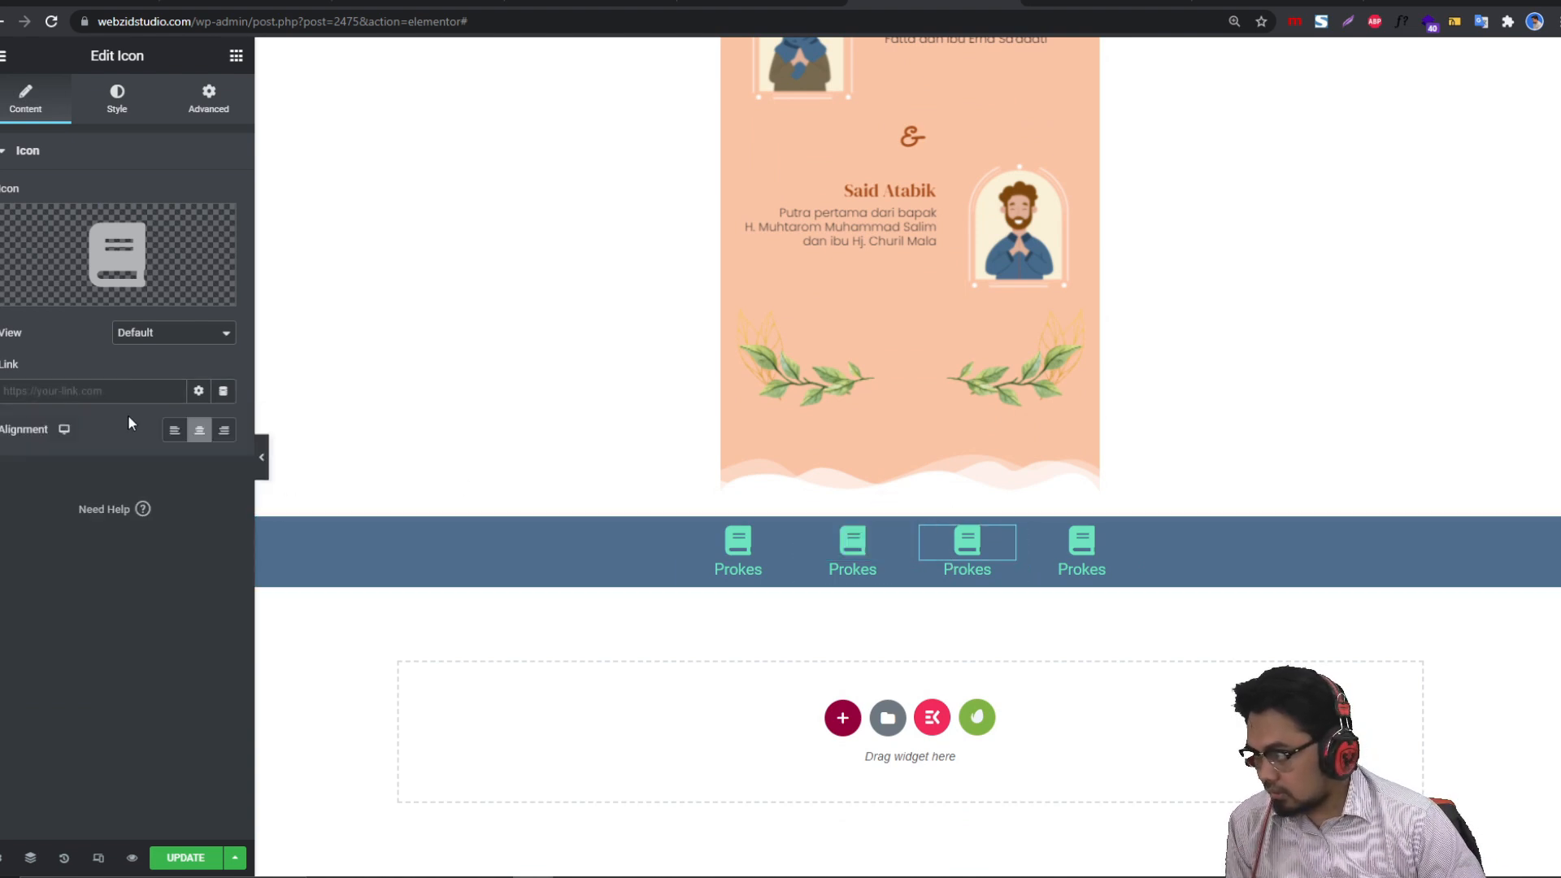
click(77, 399)
text(3)
key(BackSpace)
text(#)
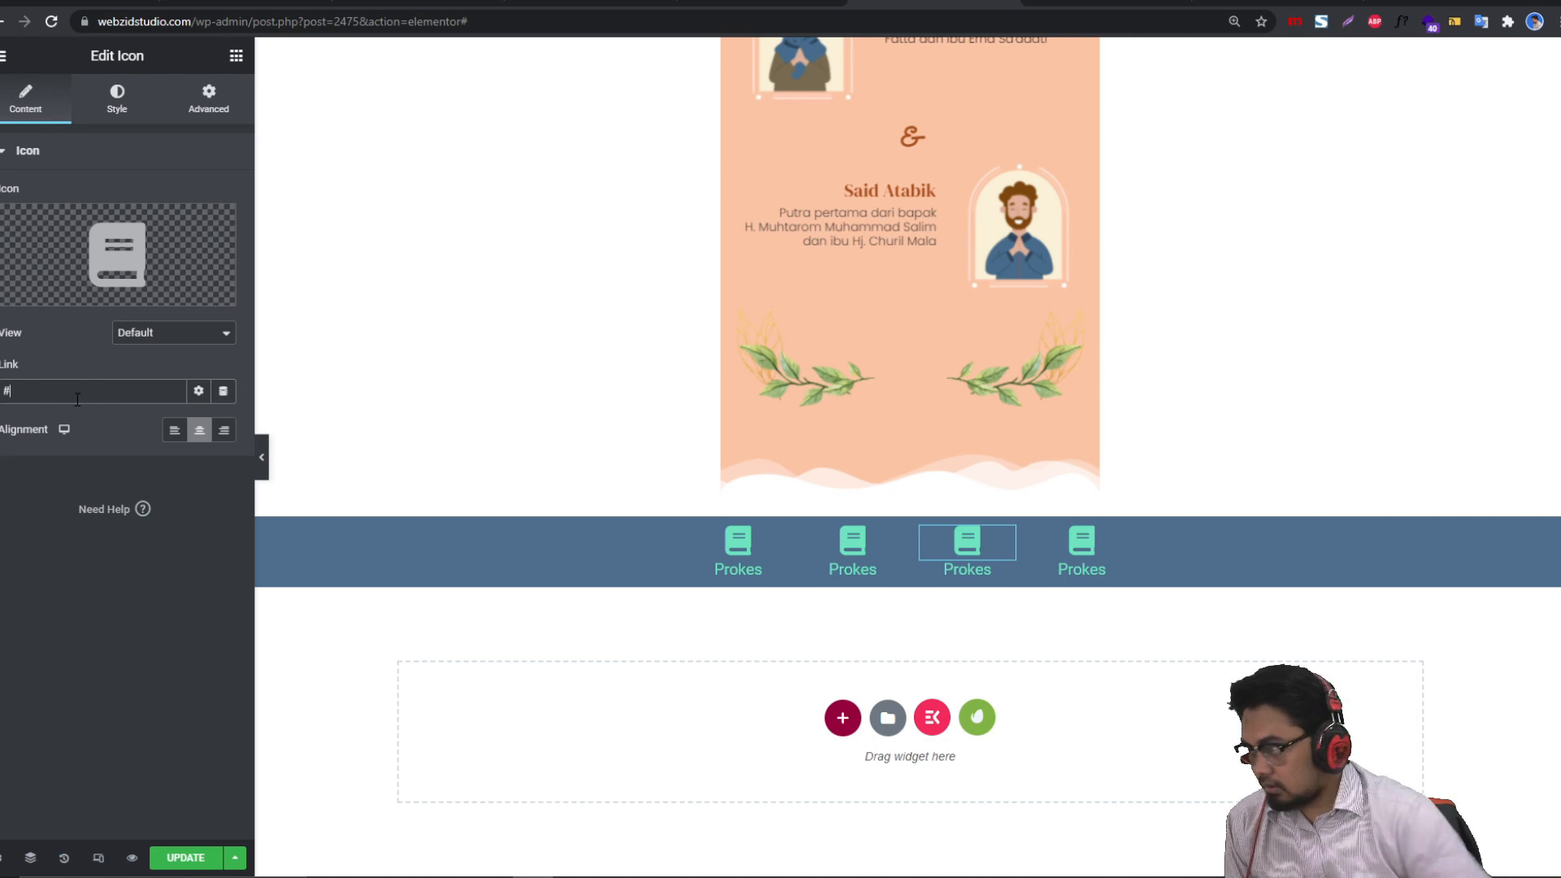
text(3)
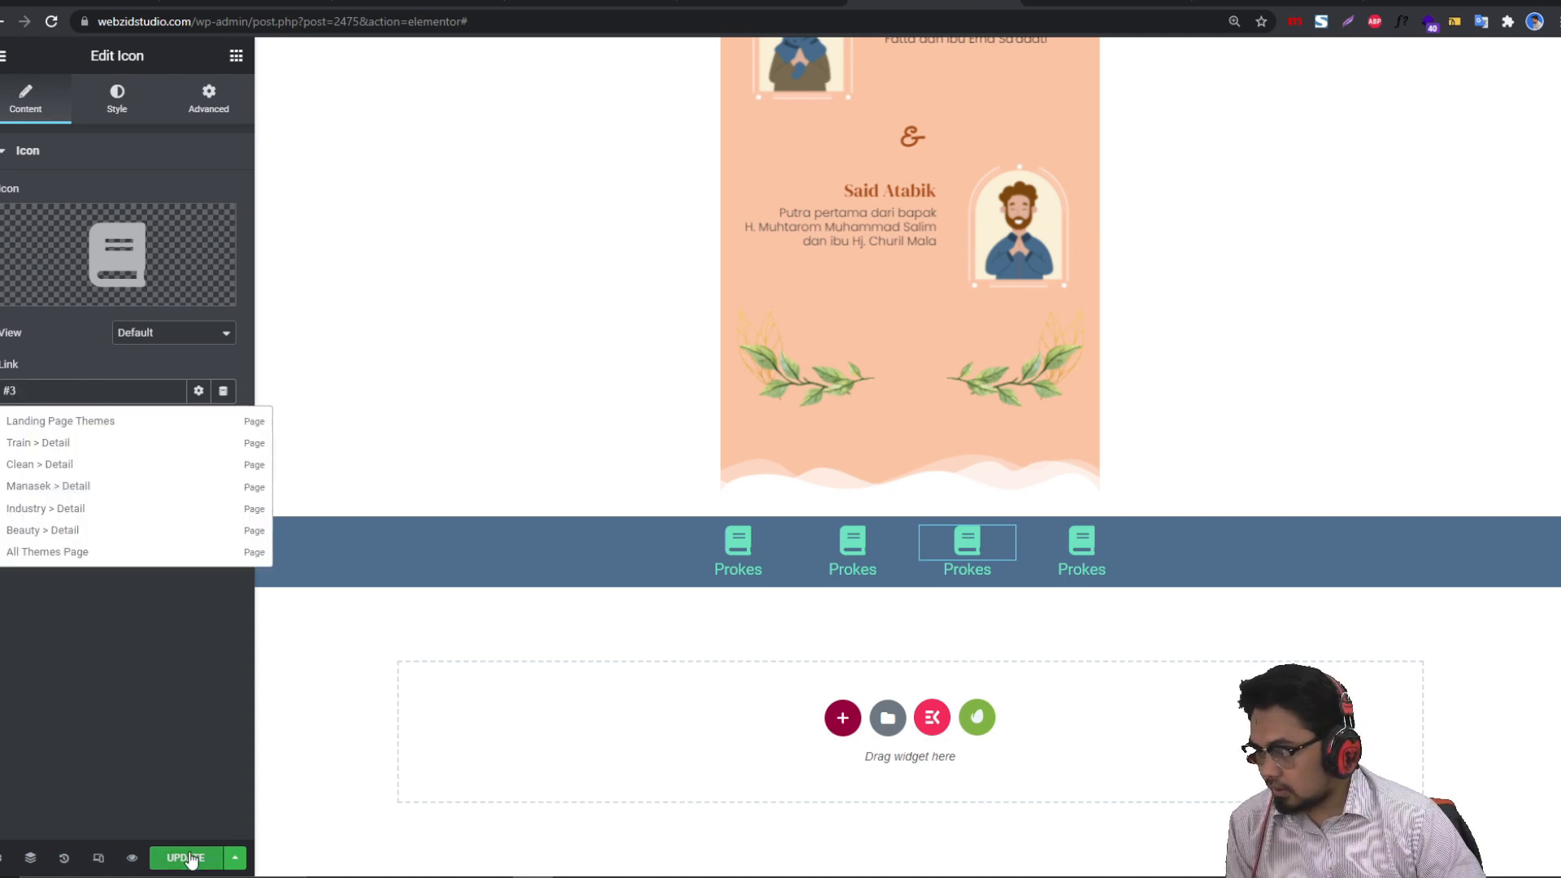
click(185, 858)
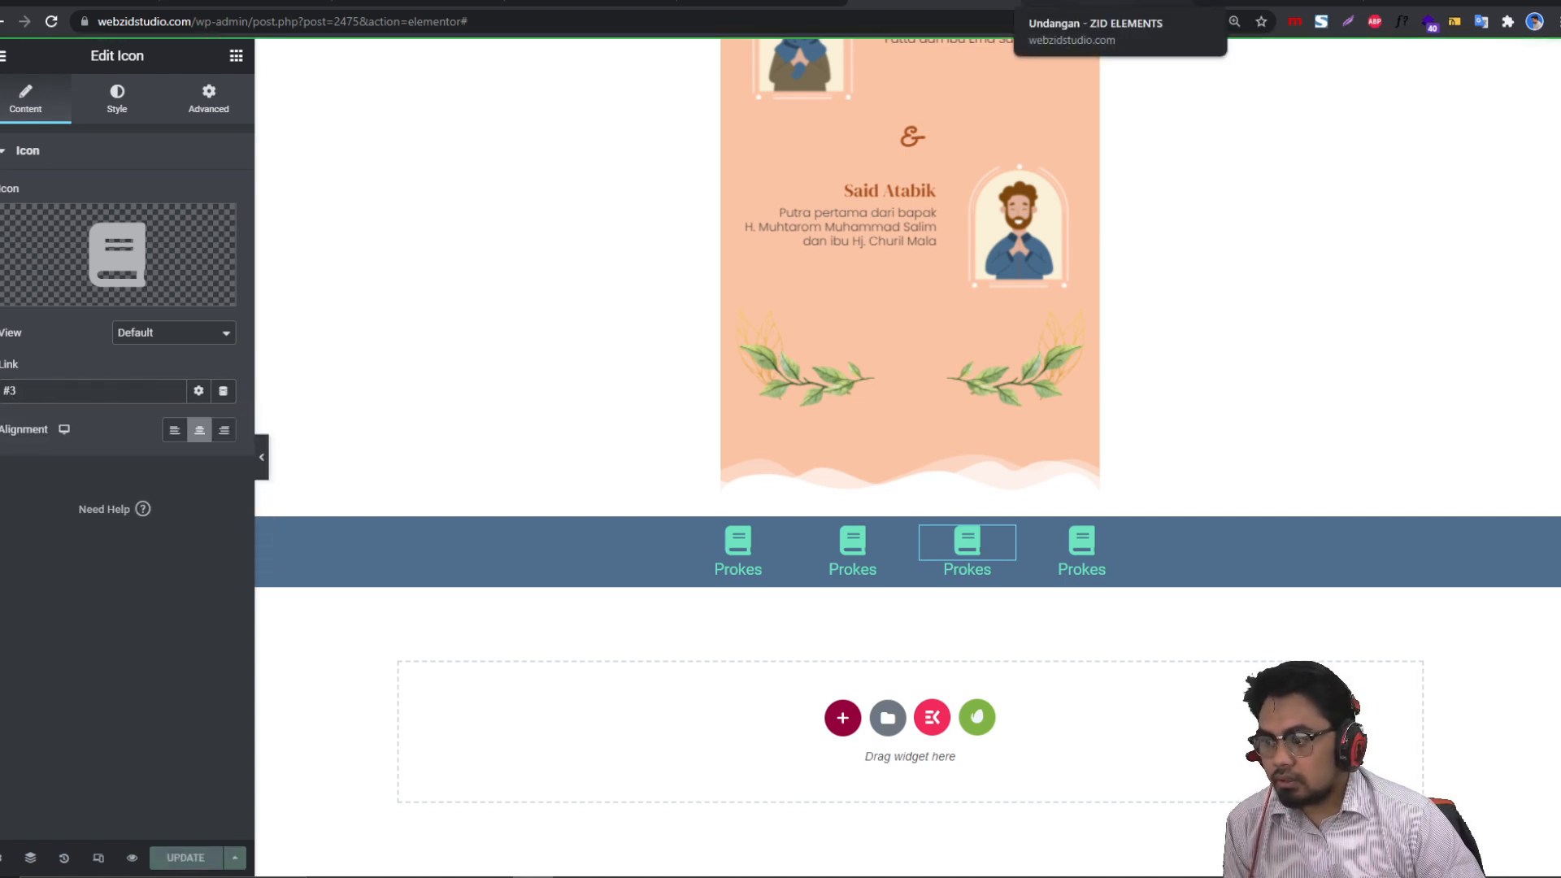
click(1104, 3)
click(53, 22)
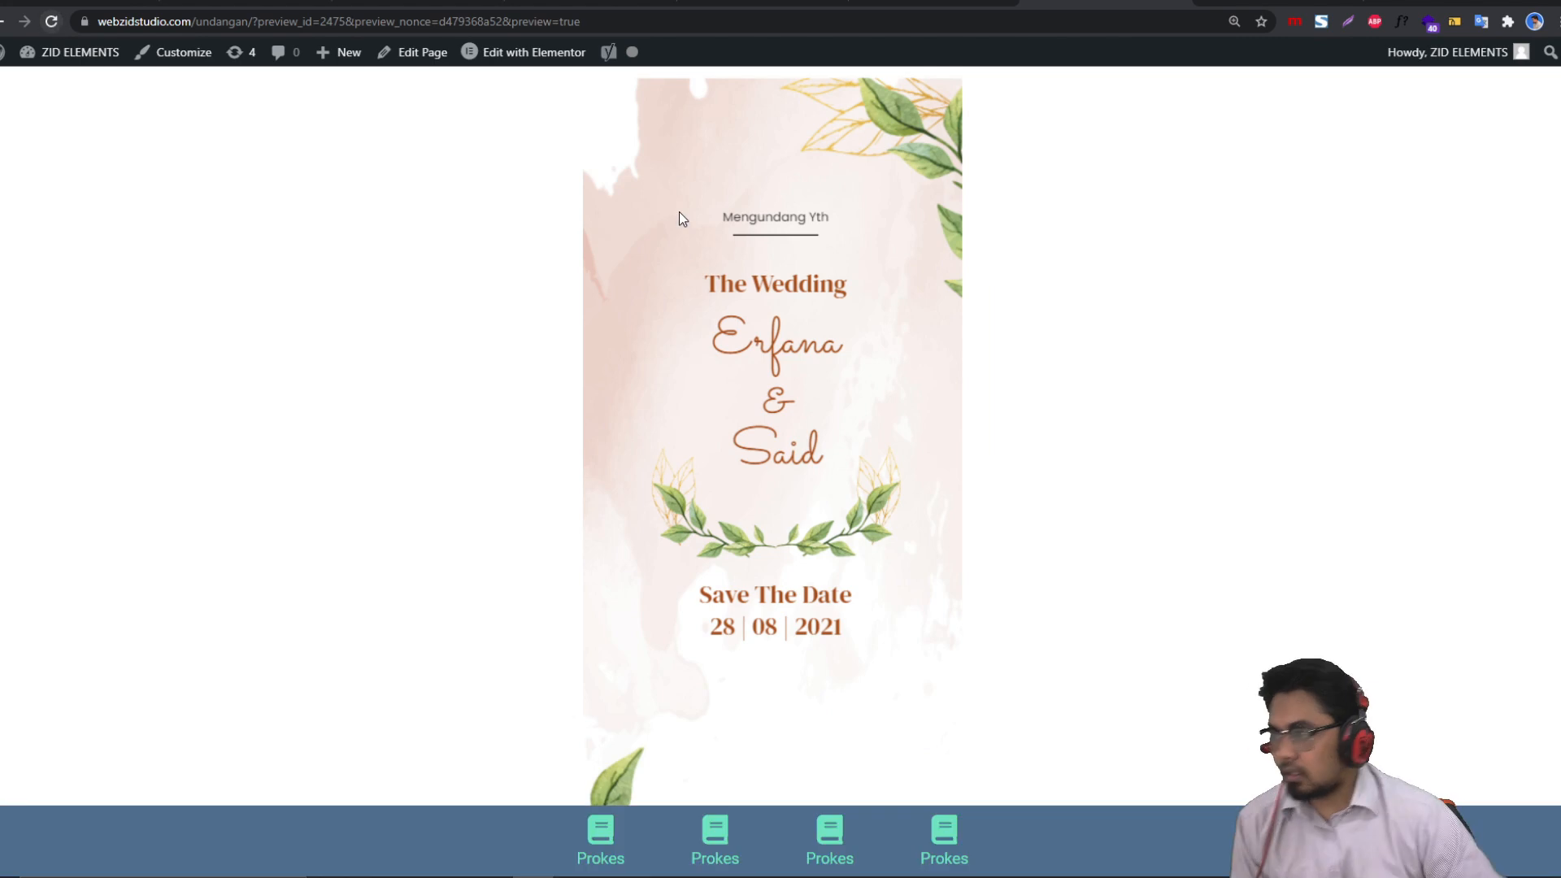
Step: Open Chrome DevTools on the invitation preview page
right_click(1310, 312)
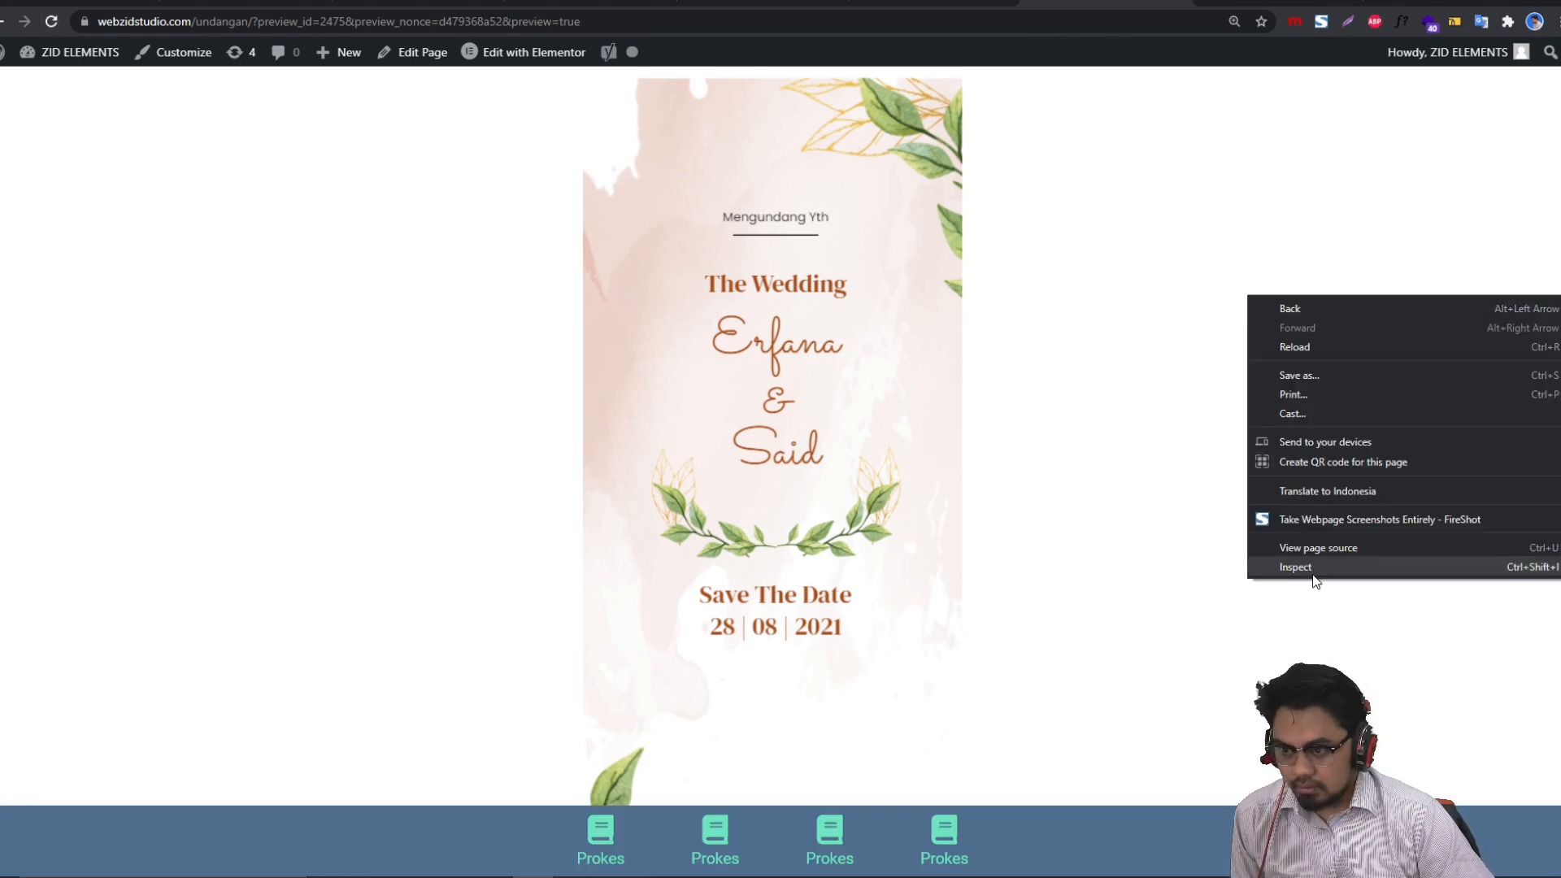
click(1312, 574)
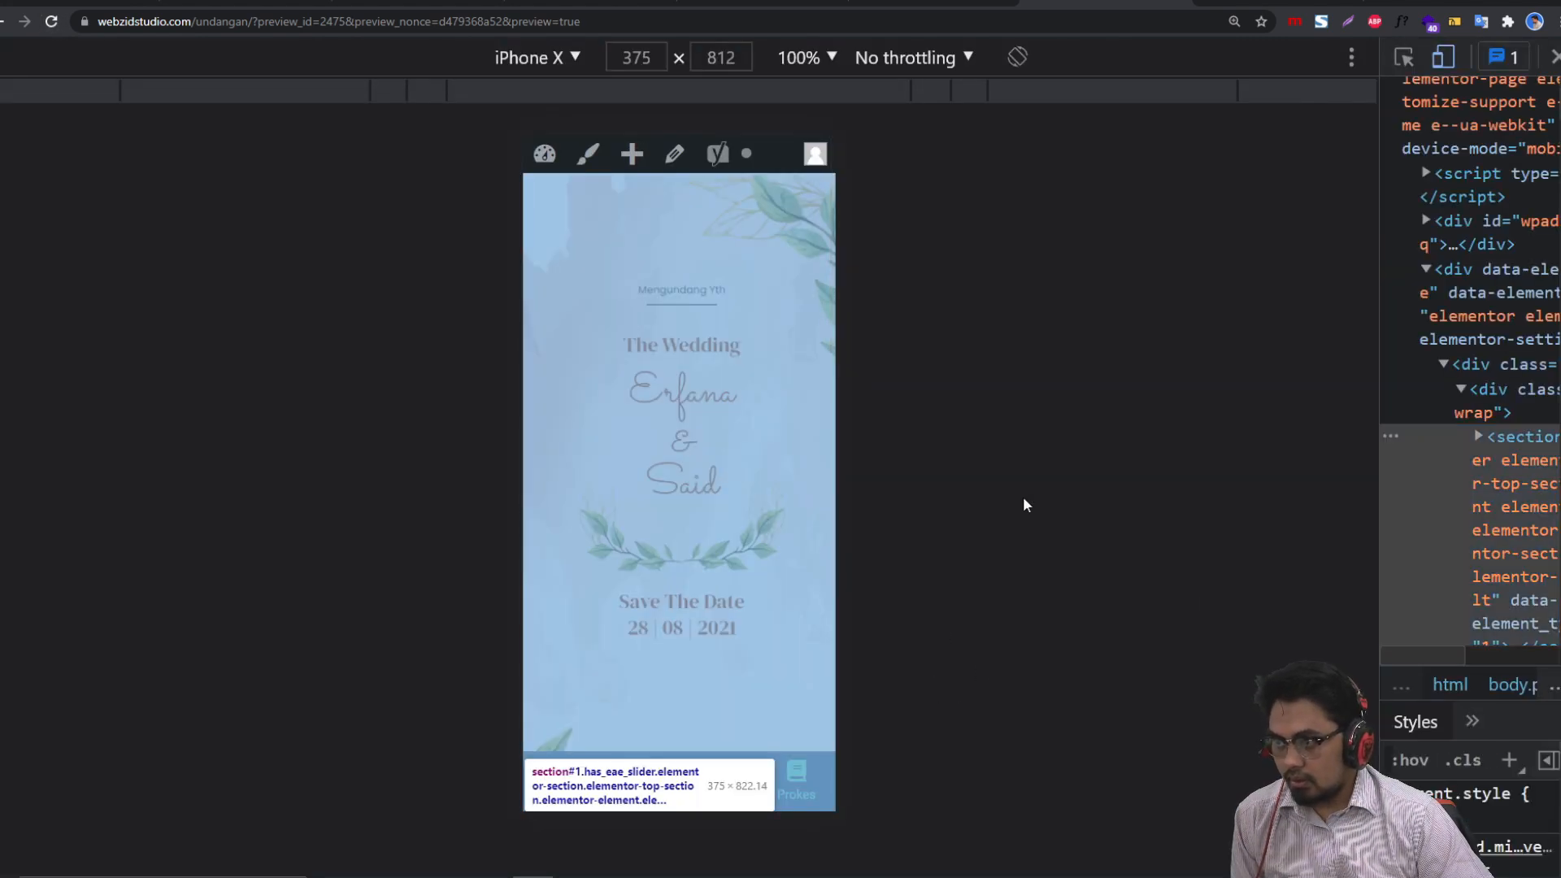
scroll(631, 487, down, 2)
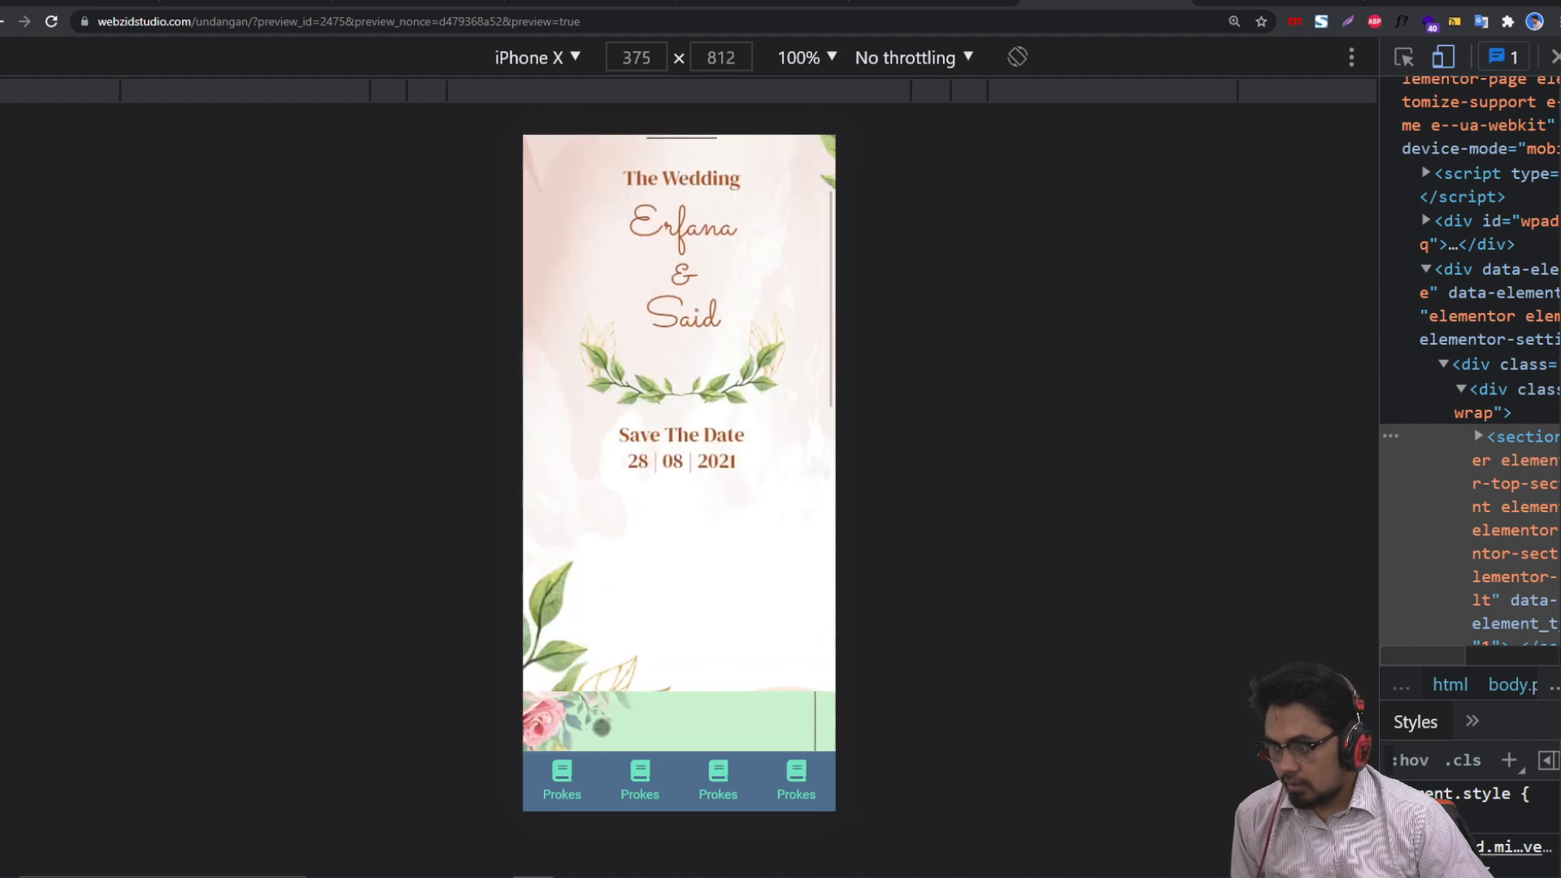
scroll(620, 719, up, 2)
Step: Check each Prokes icon jumps to its section, then go to the reference invitation tab
click(639, 774)
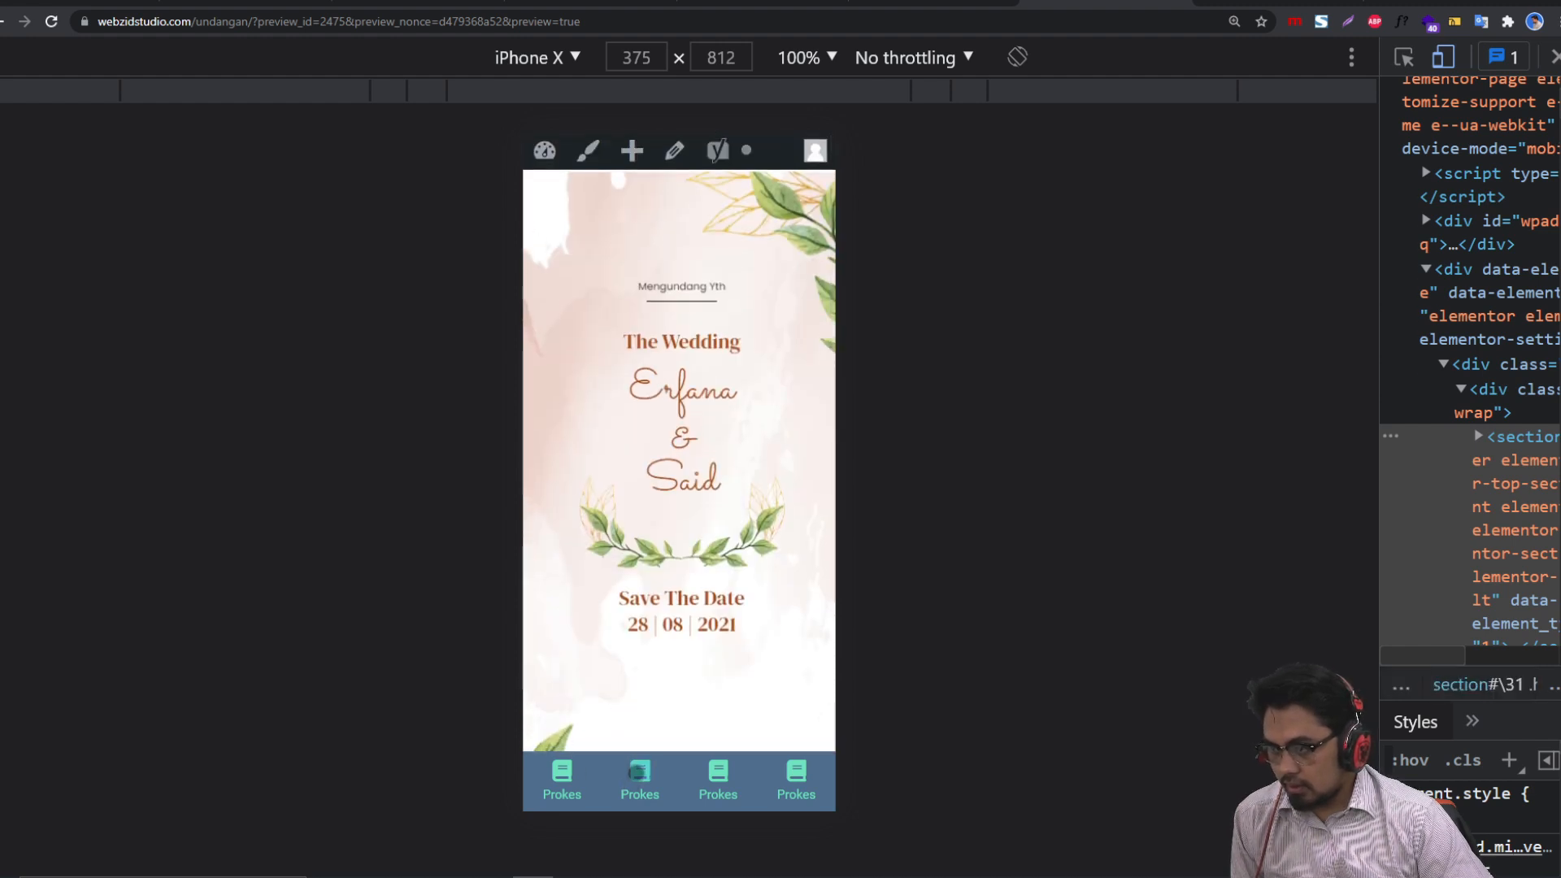
click(724, 779)
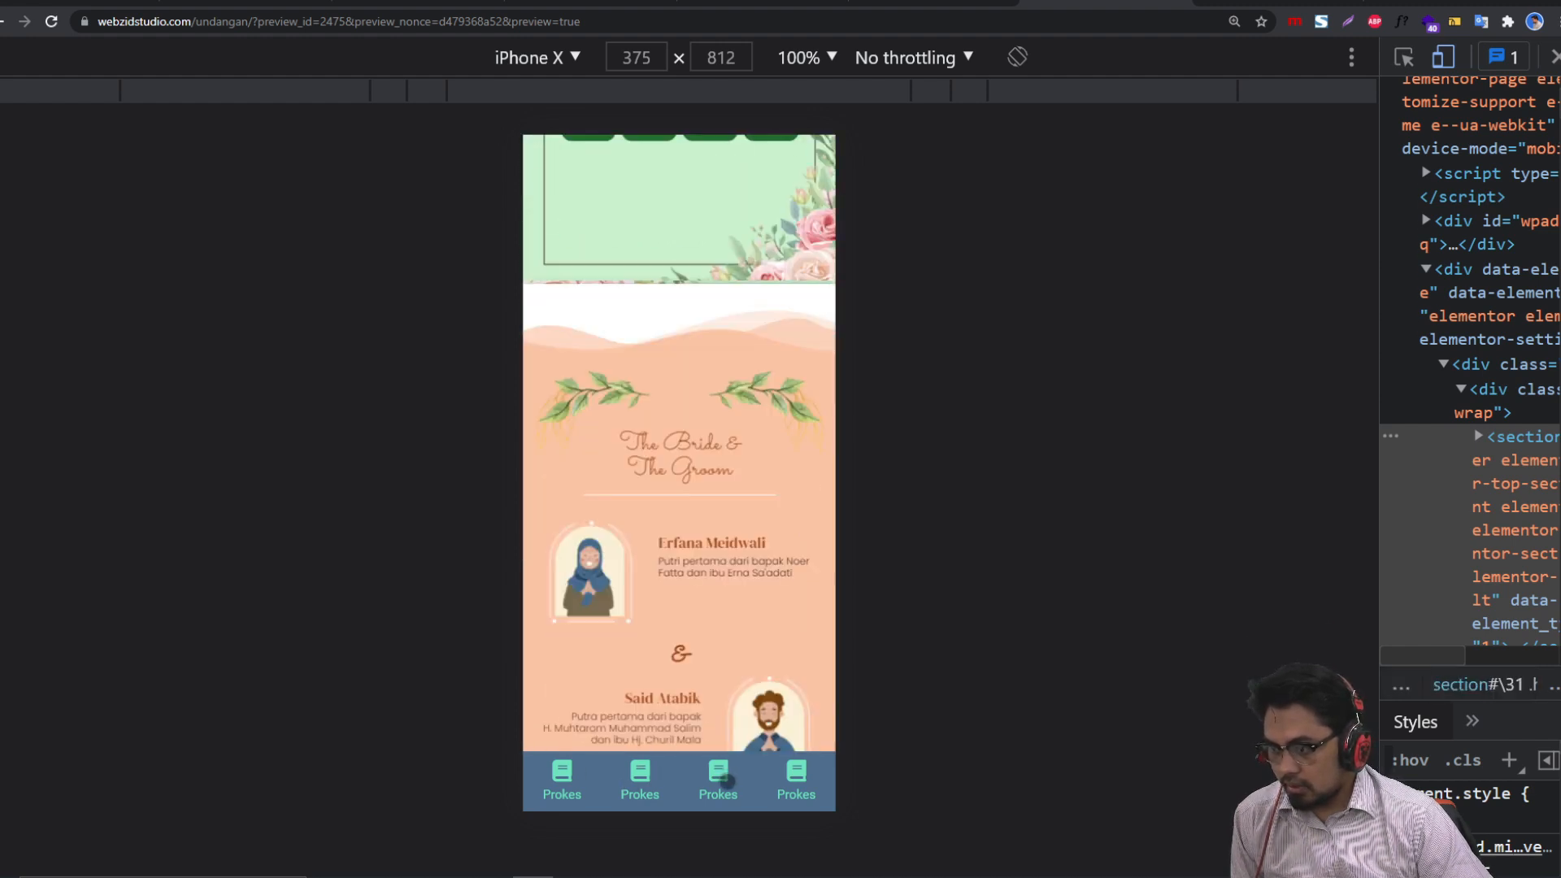
click(578, 782)
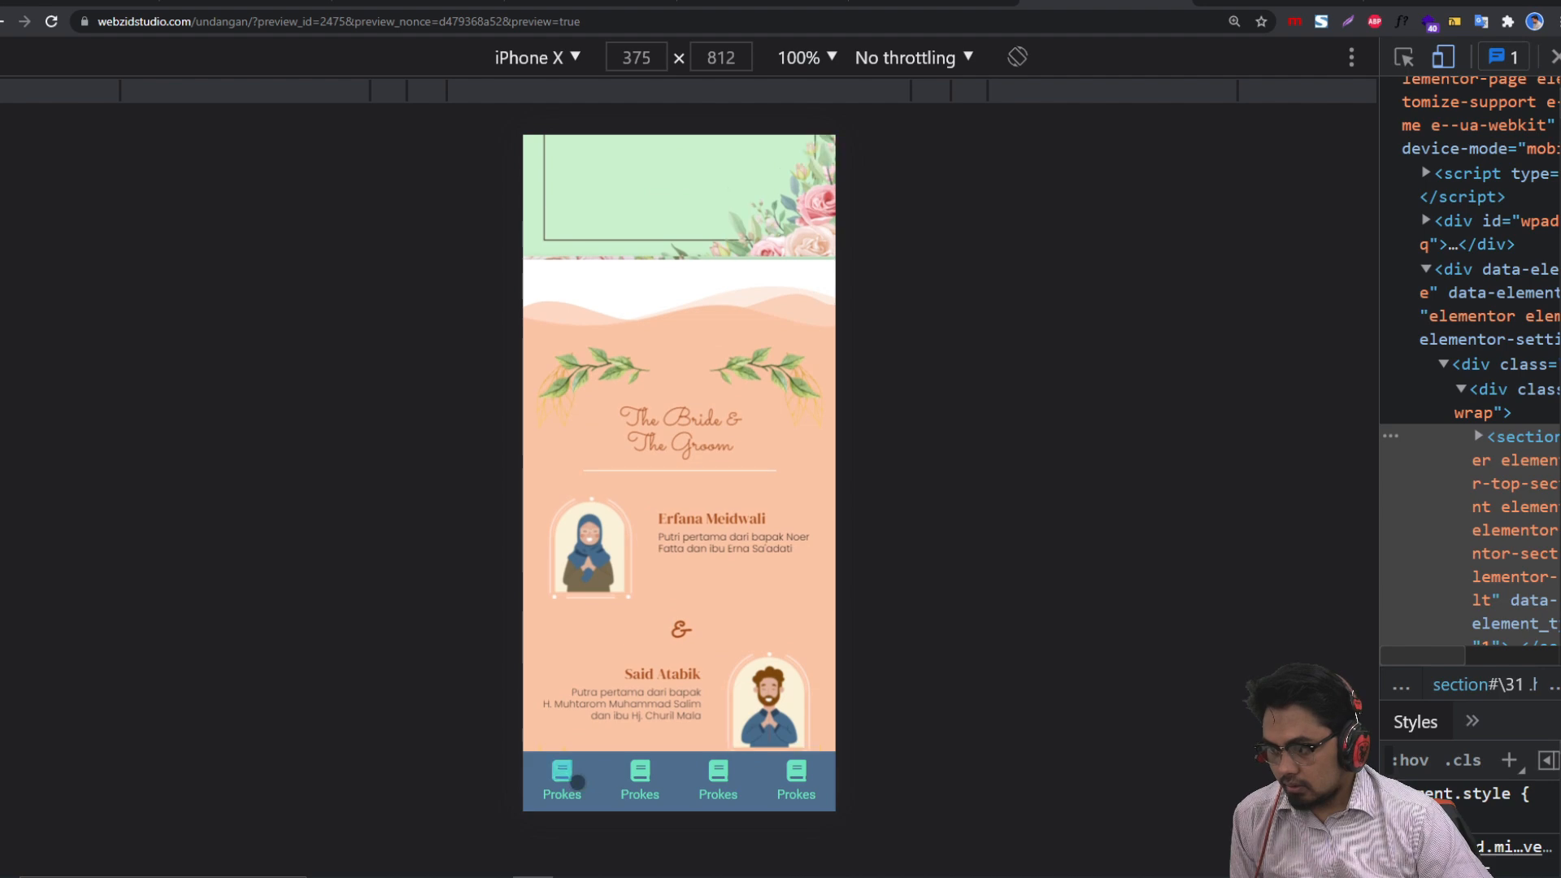
click(658, 773)
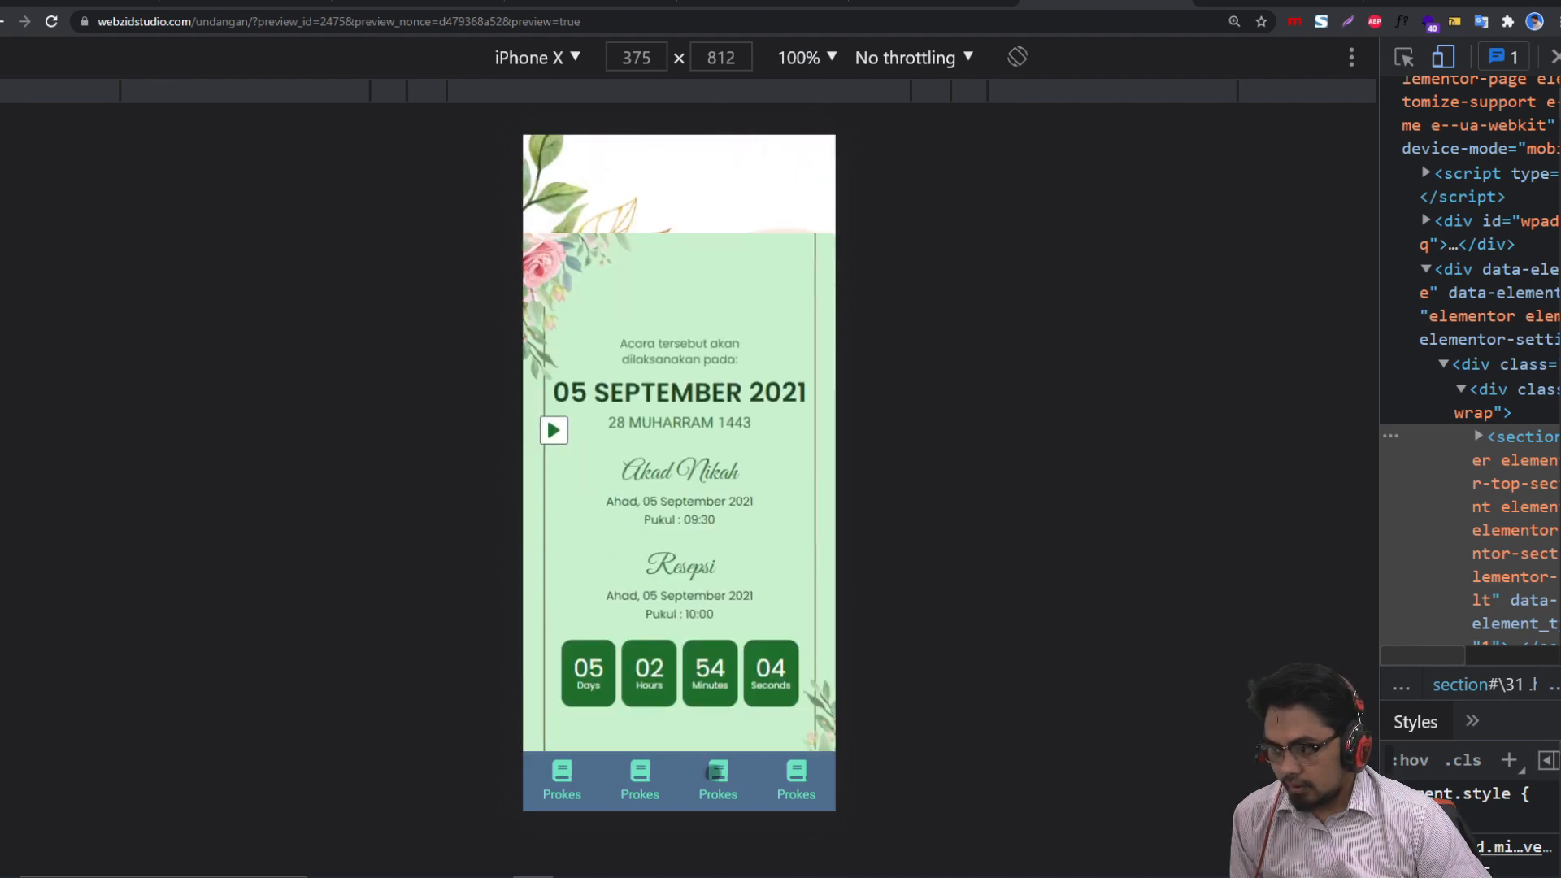
click(709, 761)
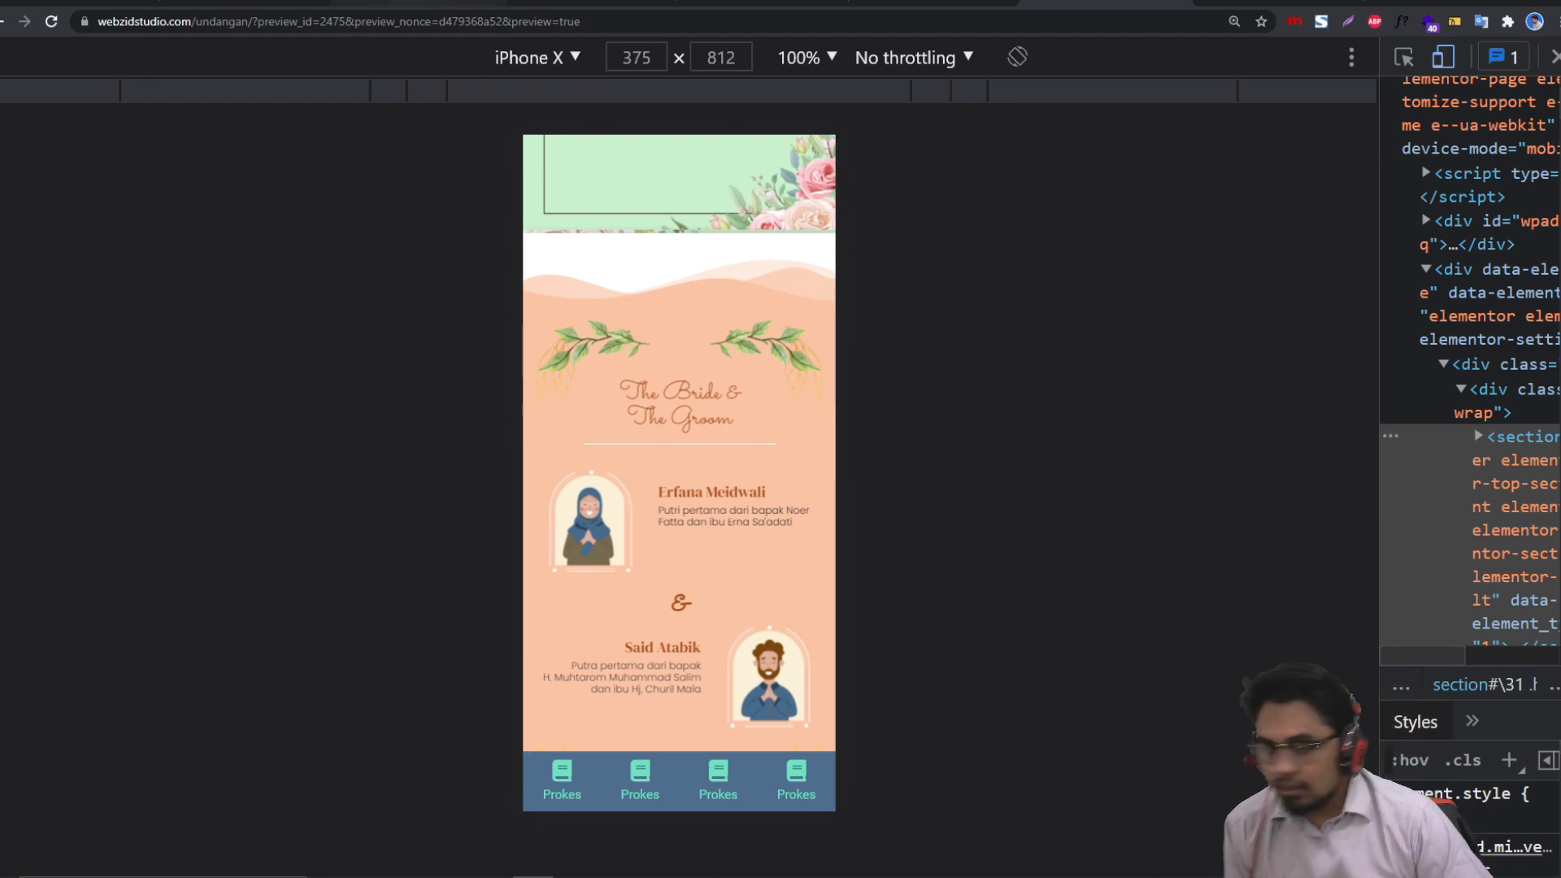
click(431, 4)
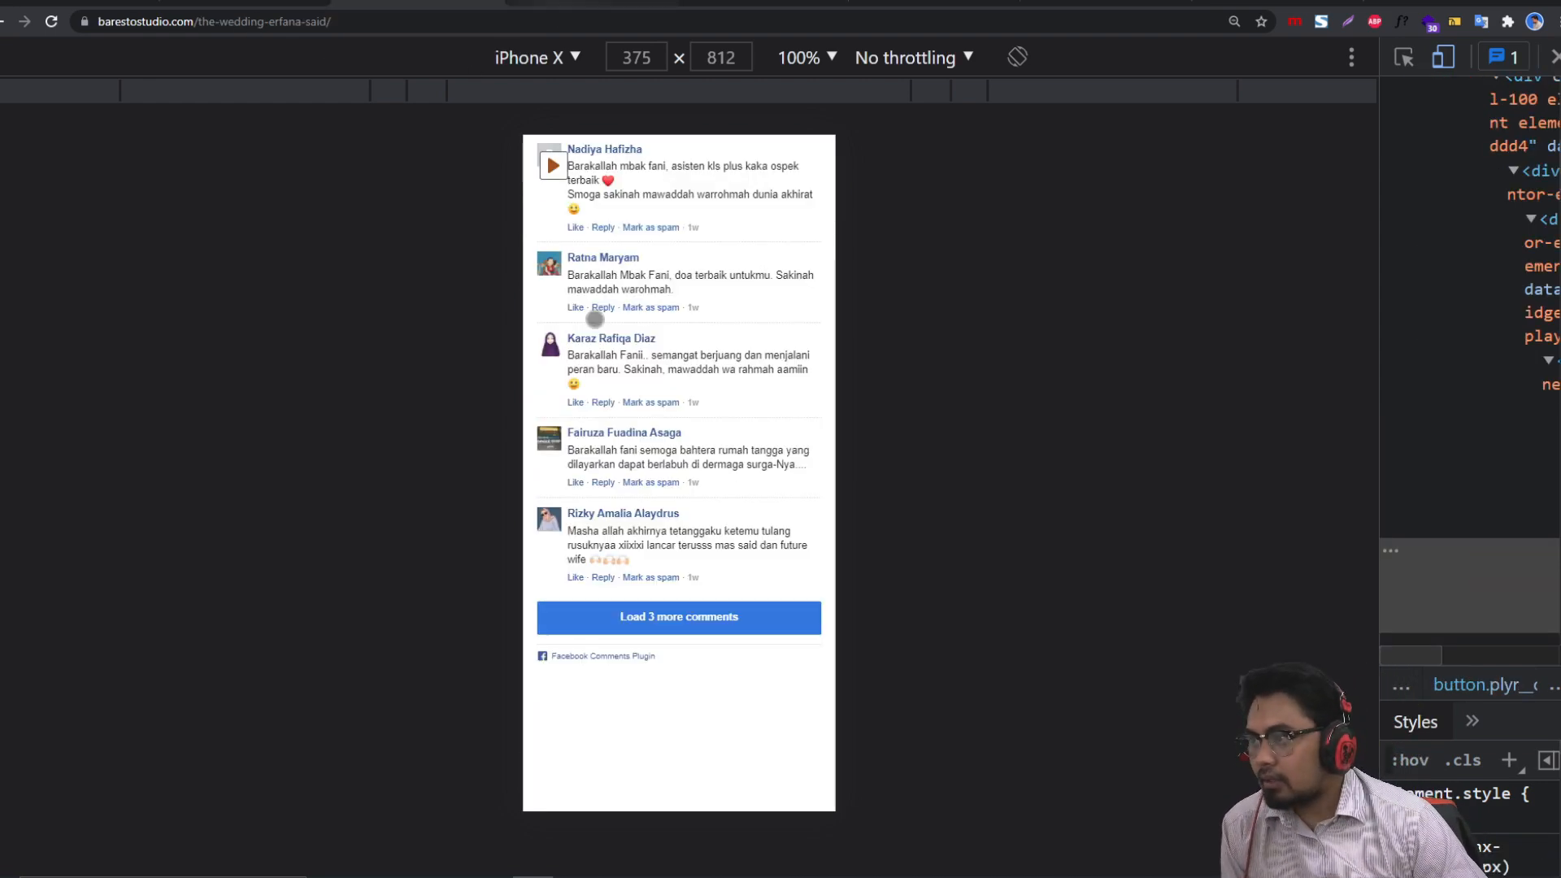
Step: Open the maesha-rifaldi reference invitation and exit phone emulation to see it full width
scroll(612, 437, up, 10)
scroll(613, 438, up, 5)
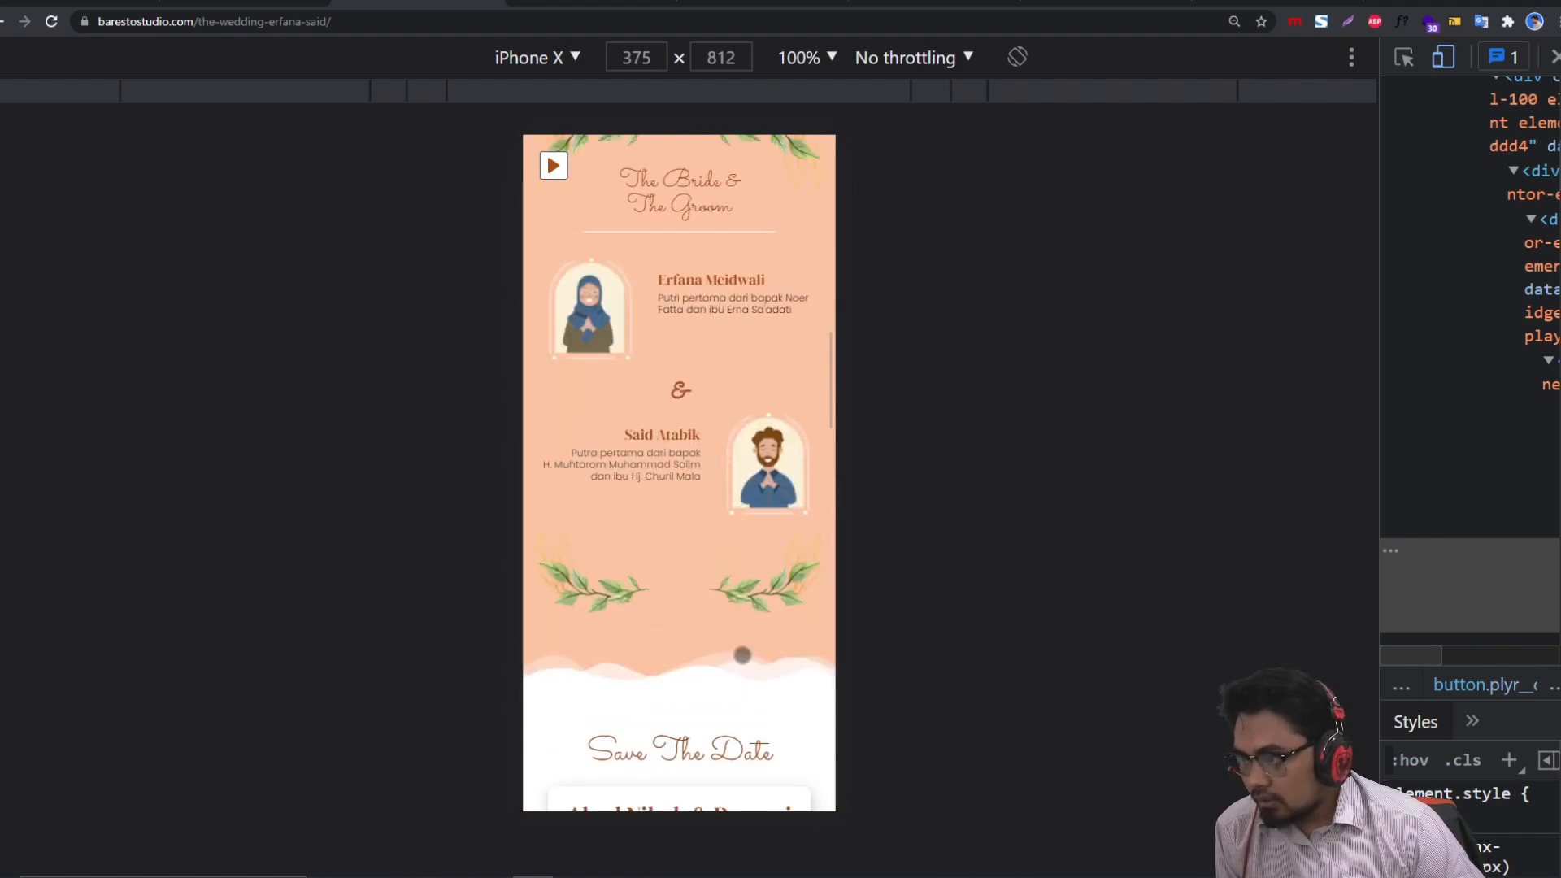
click(601, 4)
mouse_move(695, 424)
mouse_down()
mouse_move(753, 673)
mouse_move(700, 414)
mouse_up()
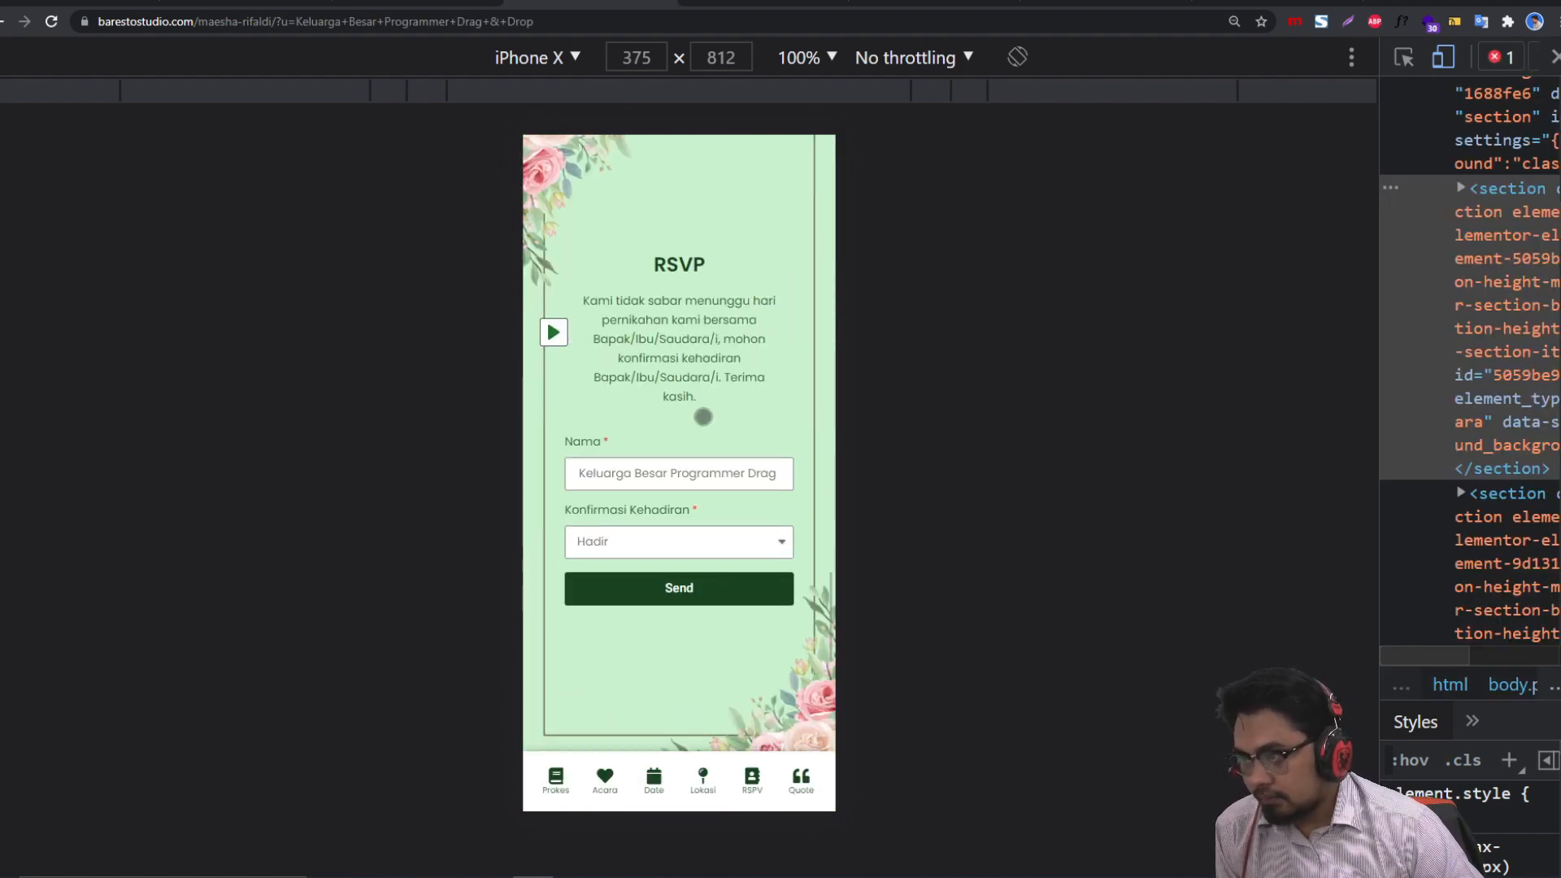
click(1555, 58)
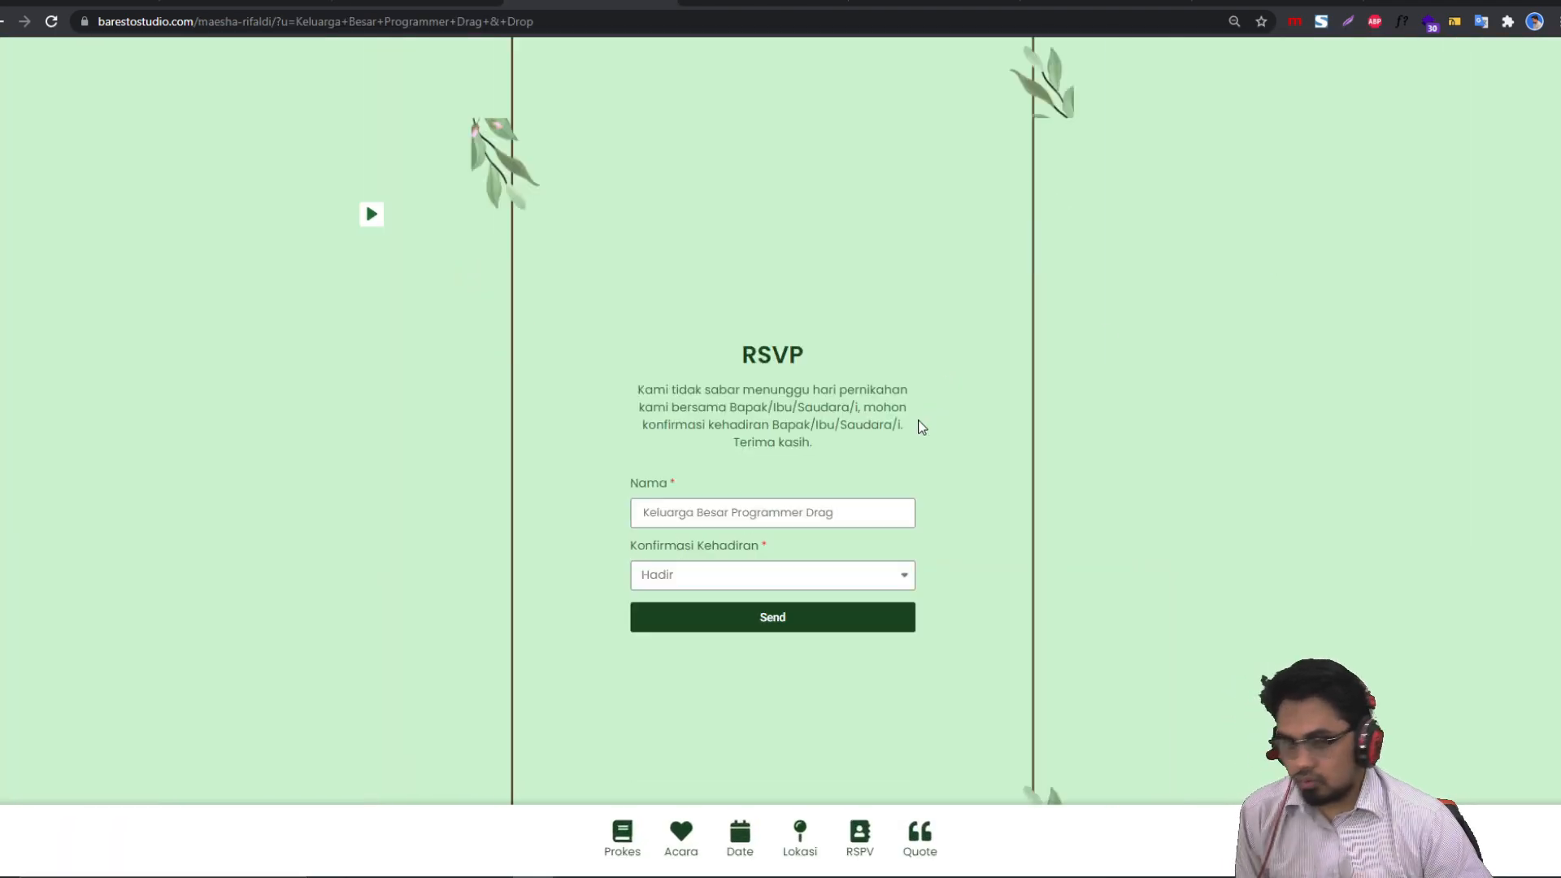
Step: Inspect the 'Dear' guest greeting and health protocol text, then return to the editor
scroll(924, 411, up, 10)
scroll(924, 415, up, 10)
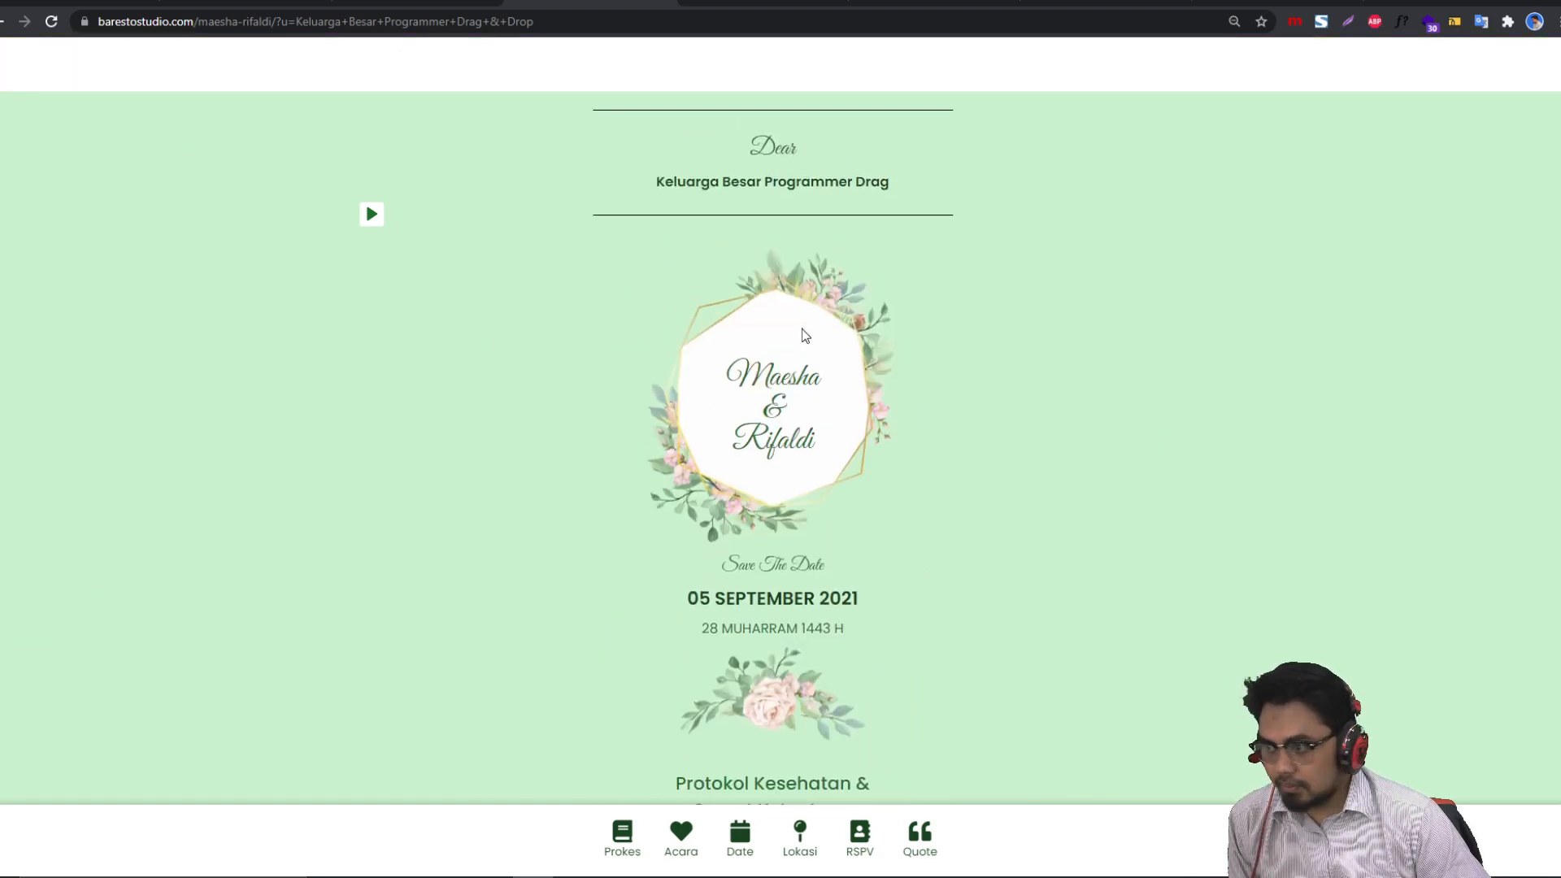
mouse_move(679, 566)
mouse_down()
mouse_move(732, 630)
mouse_move(787, 650)
mouse_move(821, 736)
mouse_up()
scroll(985, 643, down, 4)
click(985, 643)
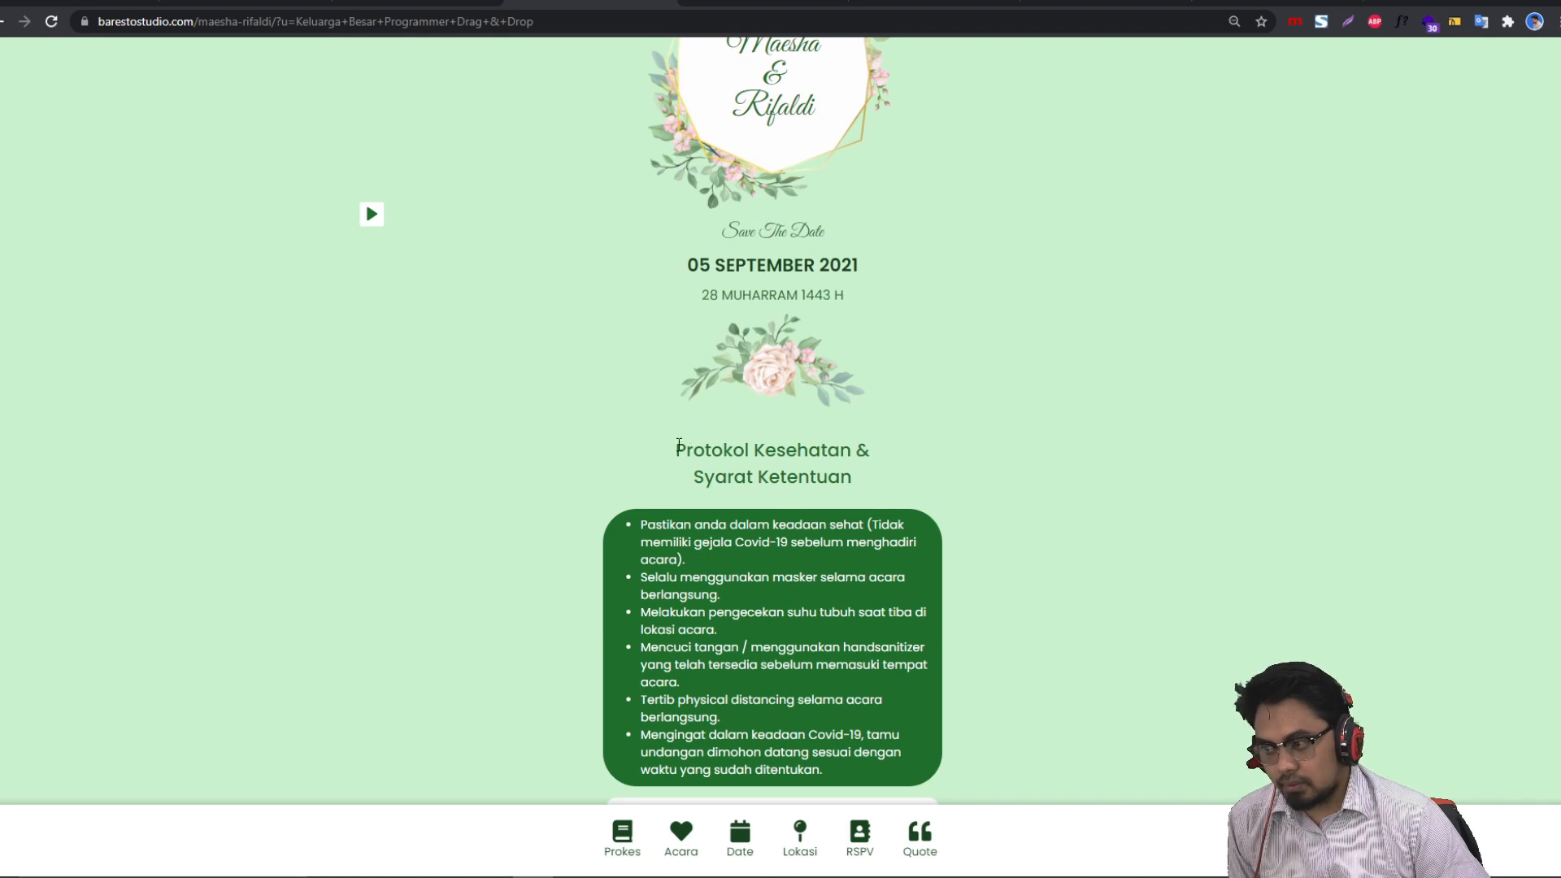
drag(679, 446, 836, 692)
click(1012, 598)
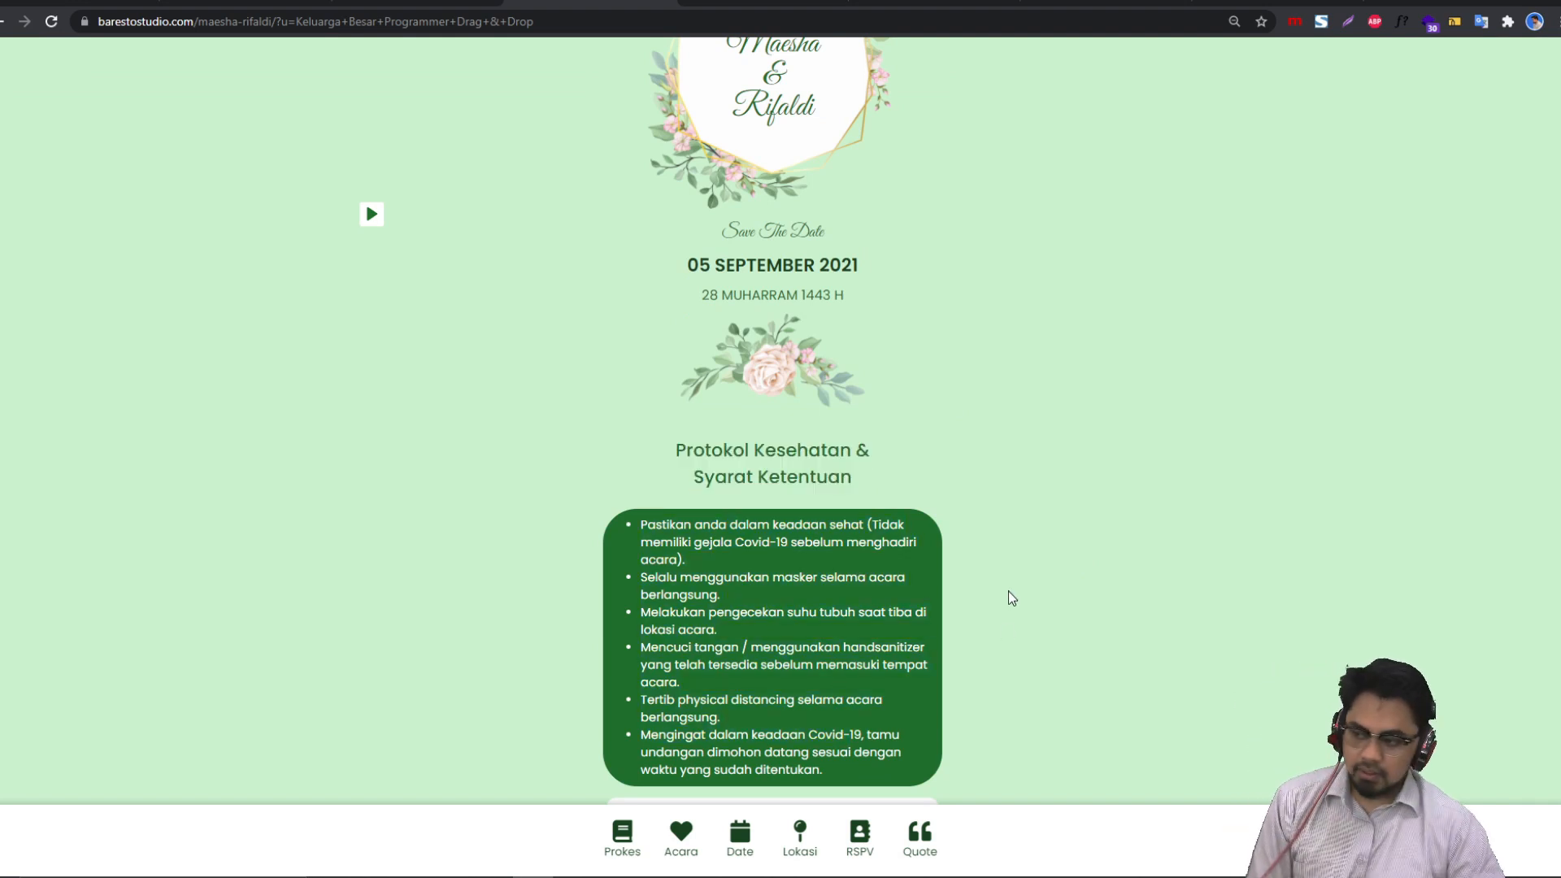
click(1256, 2)
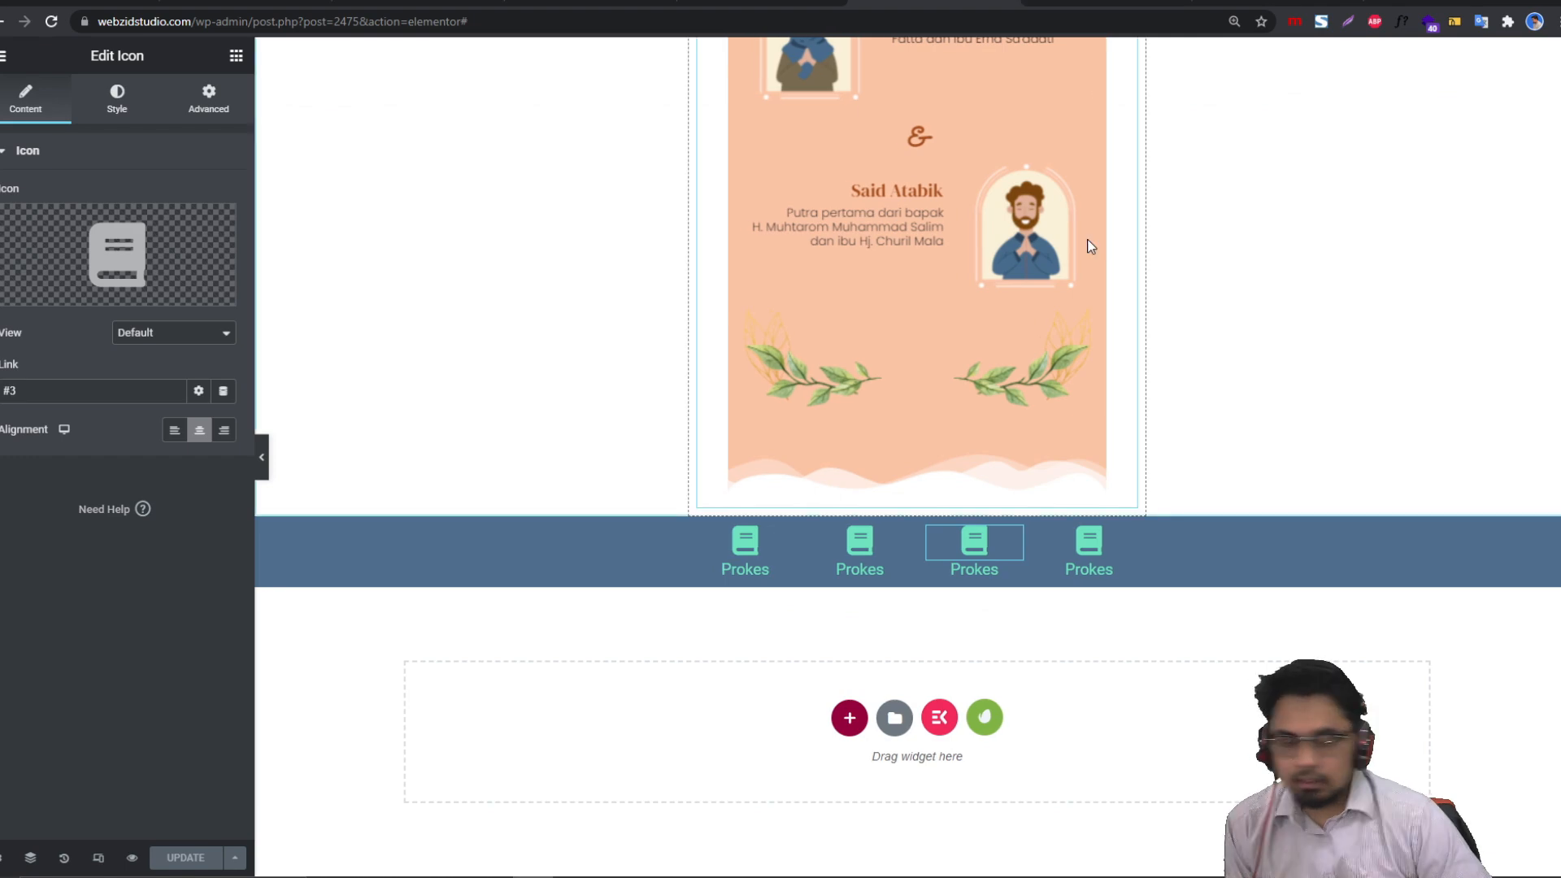
scroll(1163, 447, up, 6)
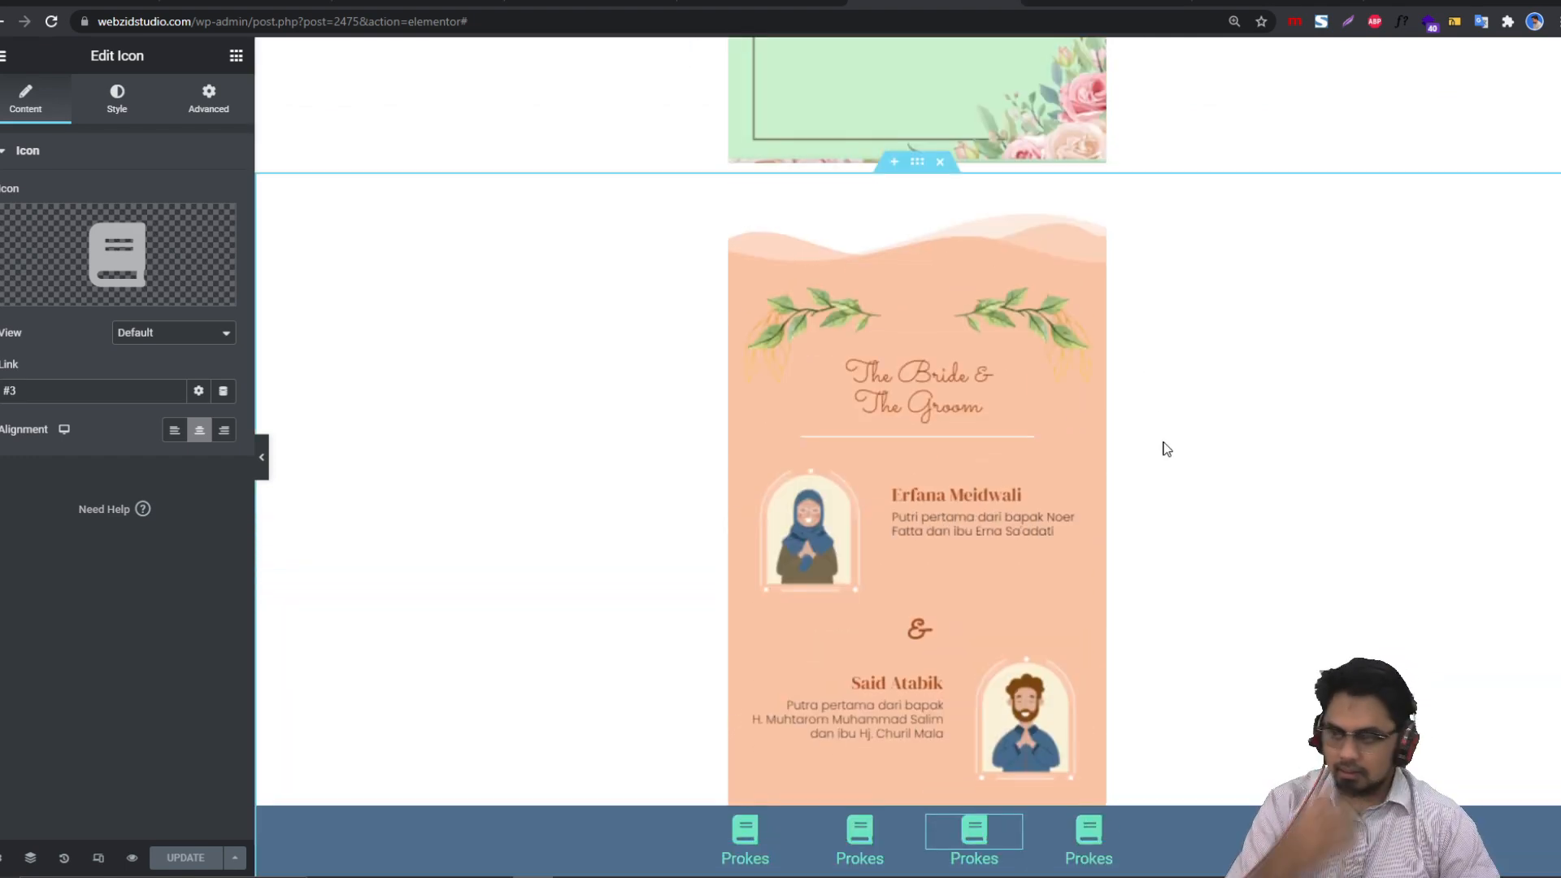
scroll(1163, 449, up, 14)
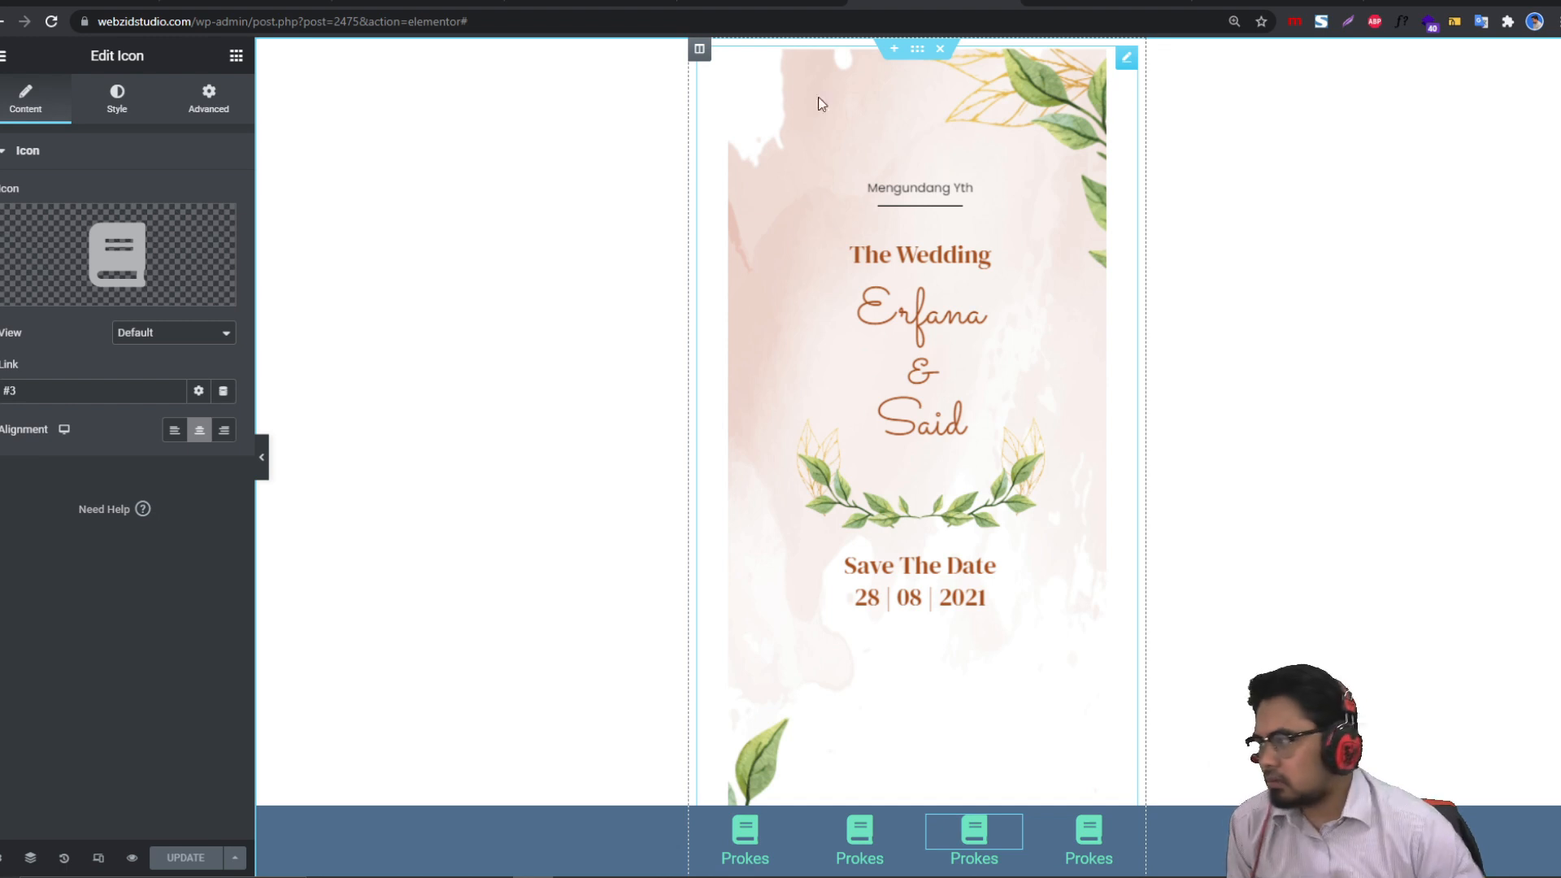
click(236, 55)
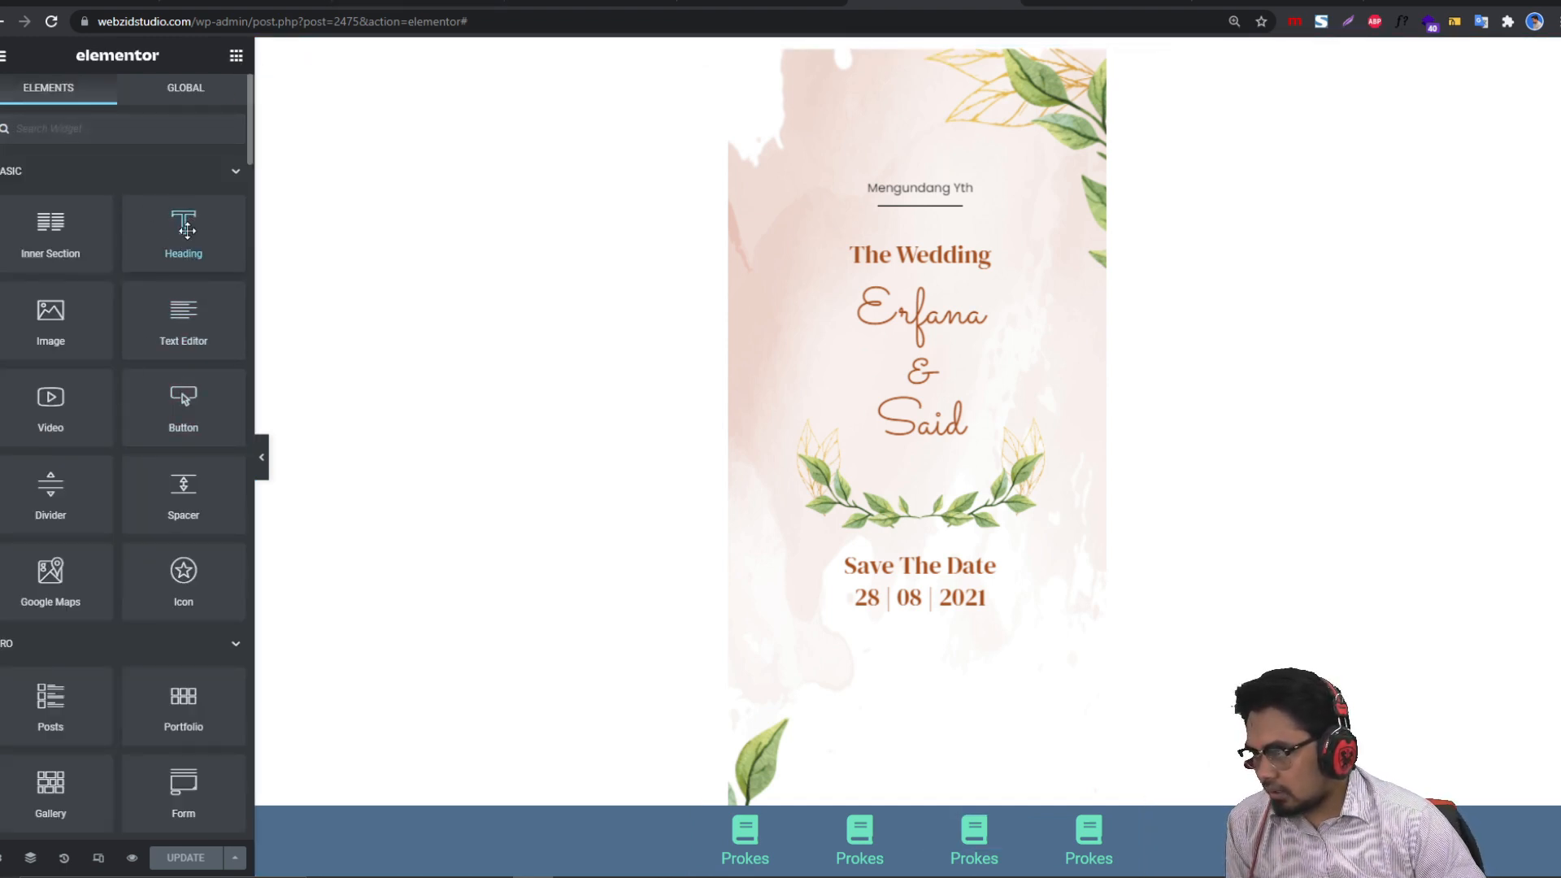
Step: Add a Heading widget and move it just below the Erfana & Said cover card
drag(194, 258, 909, 97)
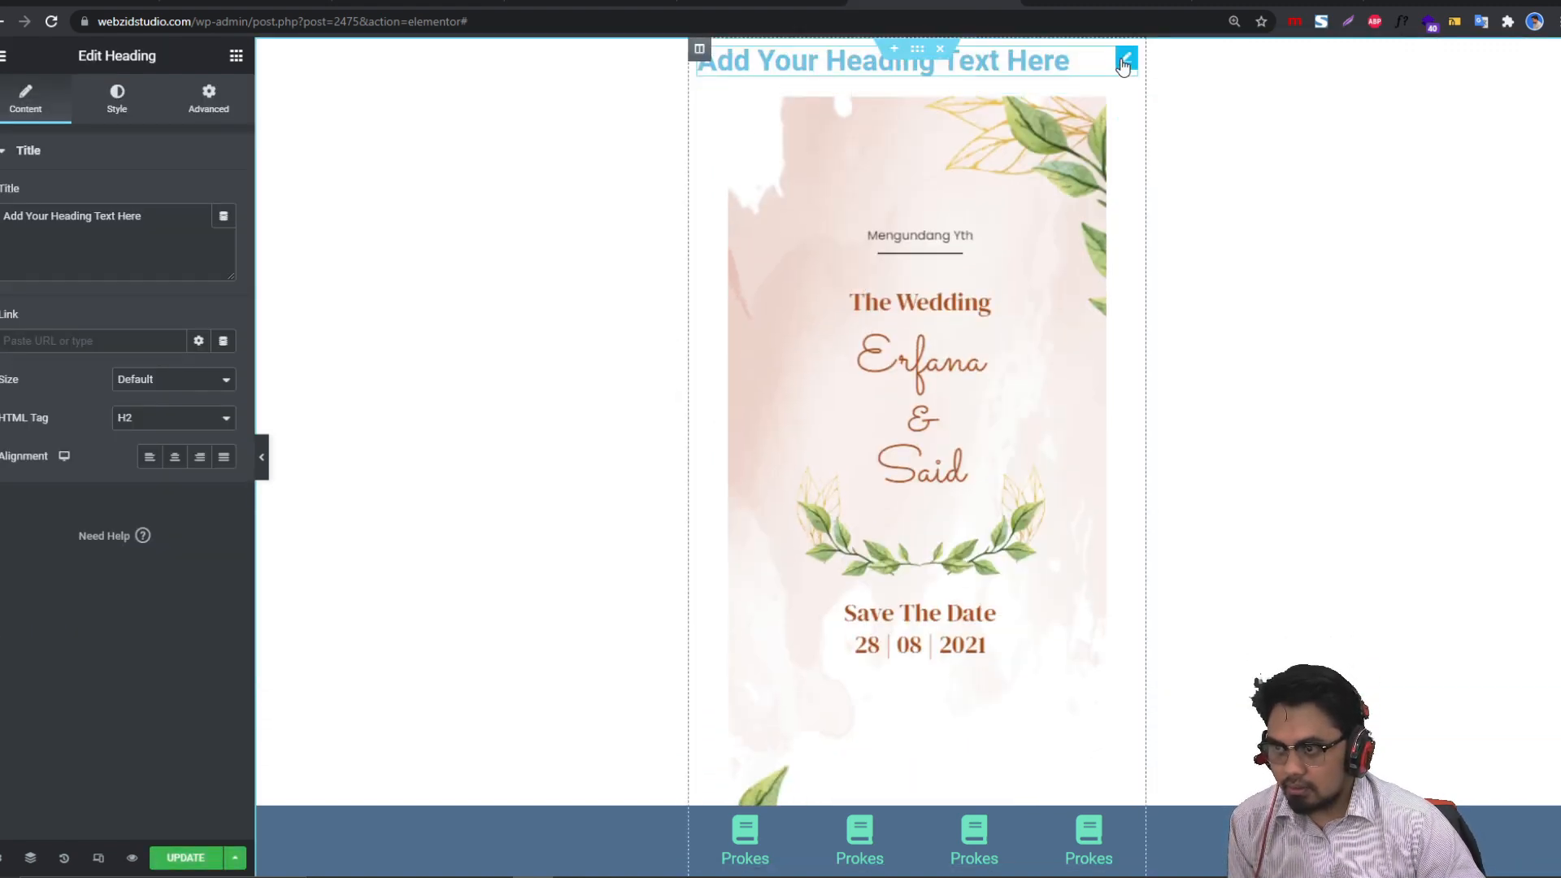
mouse_move(1126, 58)
mouse_down()
mouse_move(1000, 656)
mouse_move(979, 549)
mouse_up()
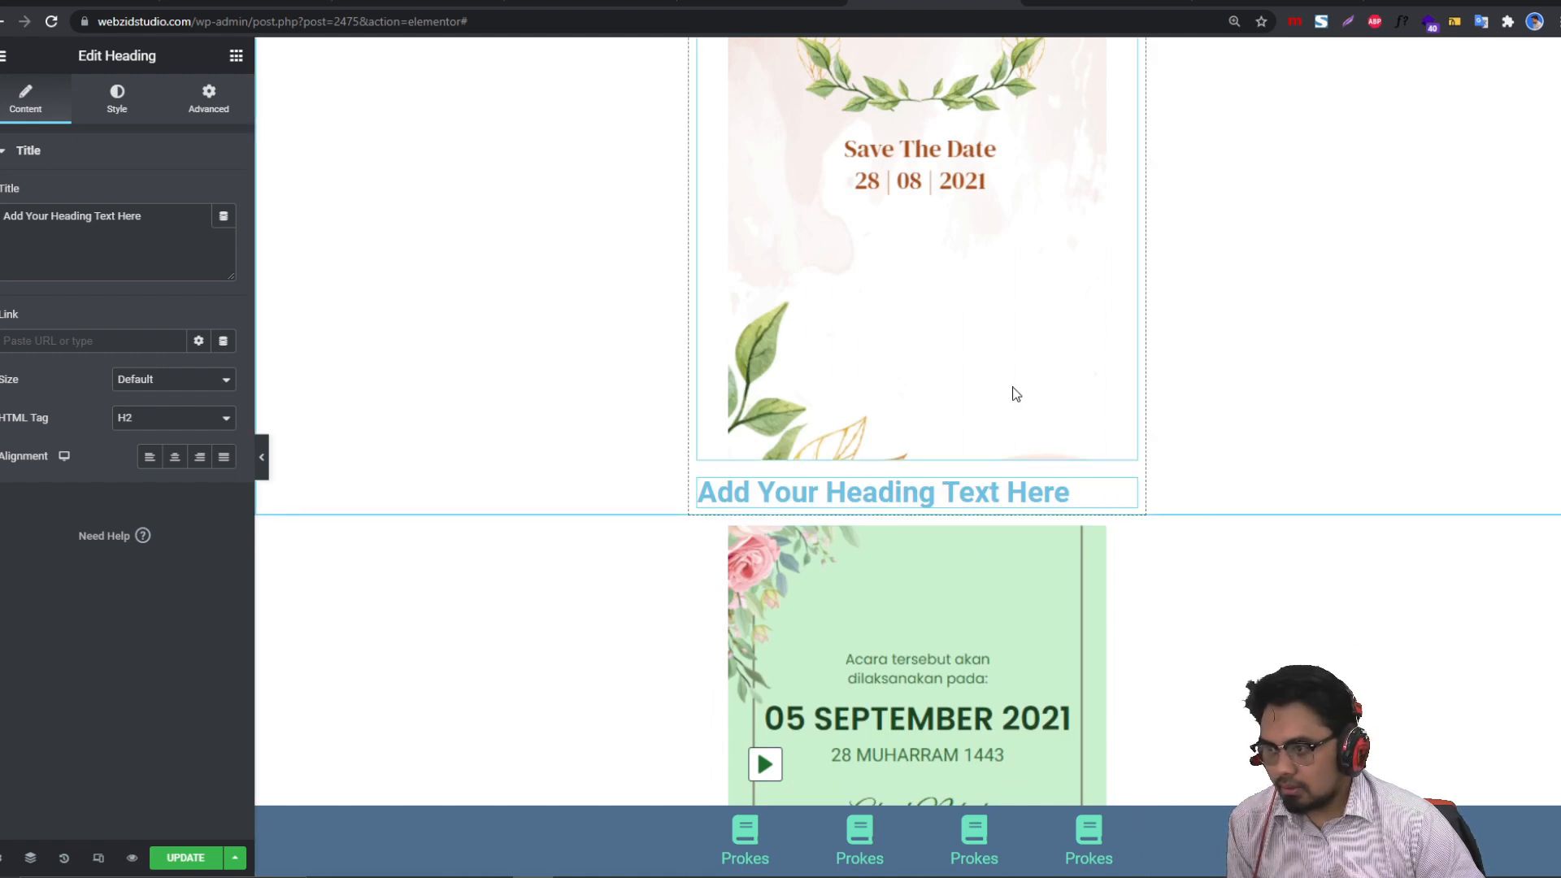
scroll(1015, 393, up, 5)
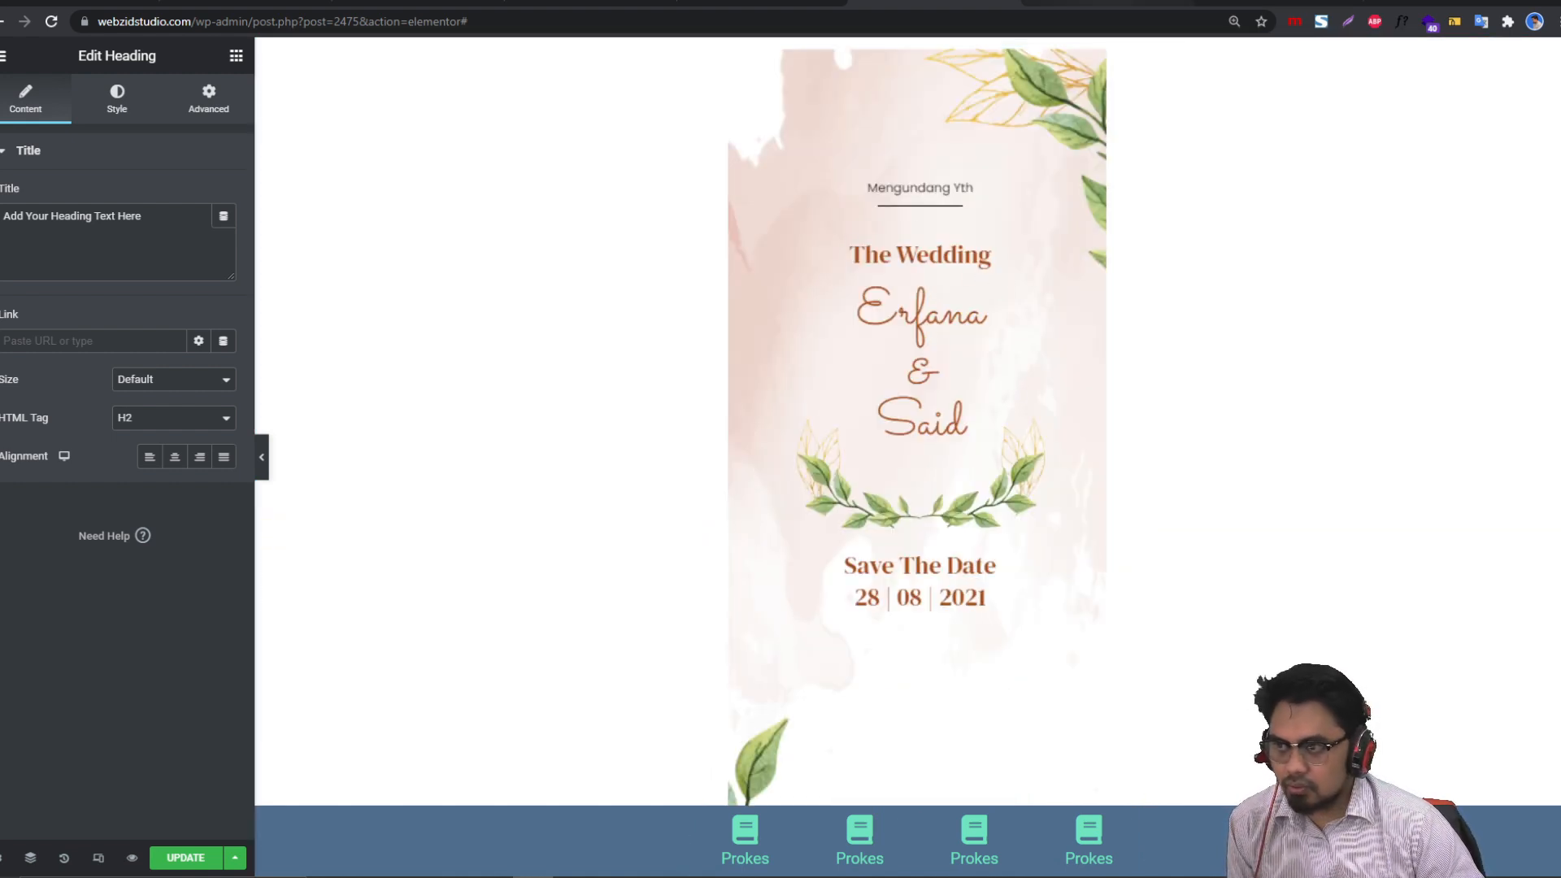
click(1089, 2)
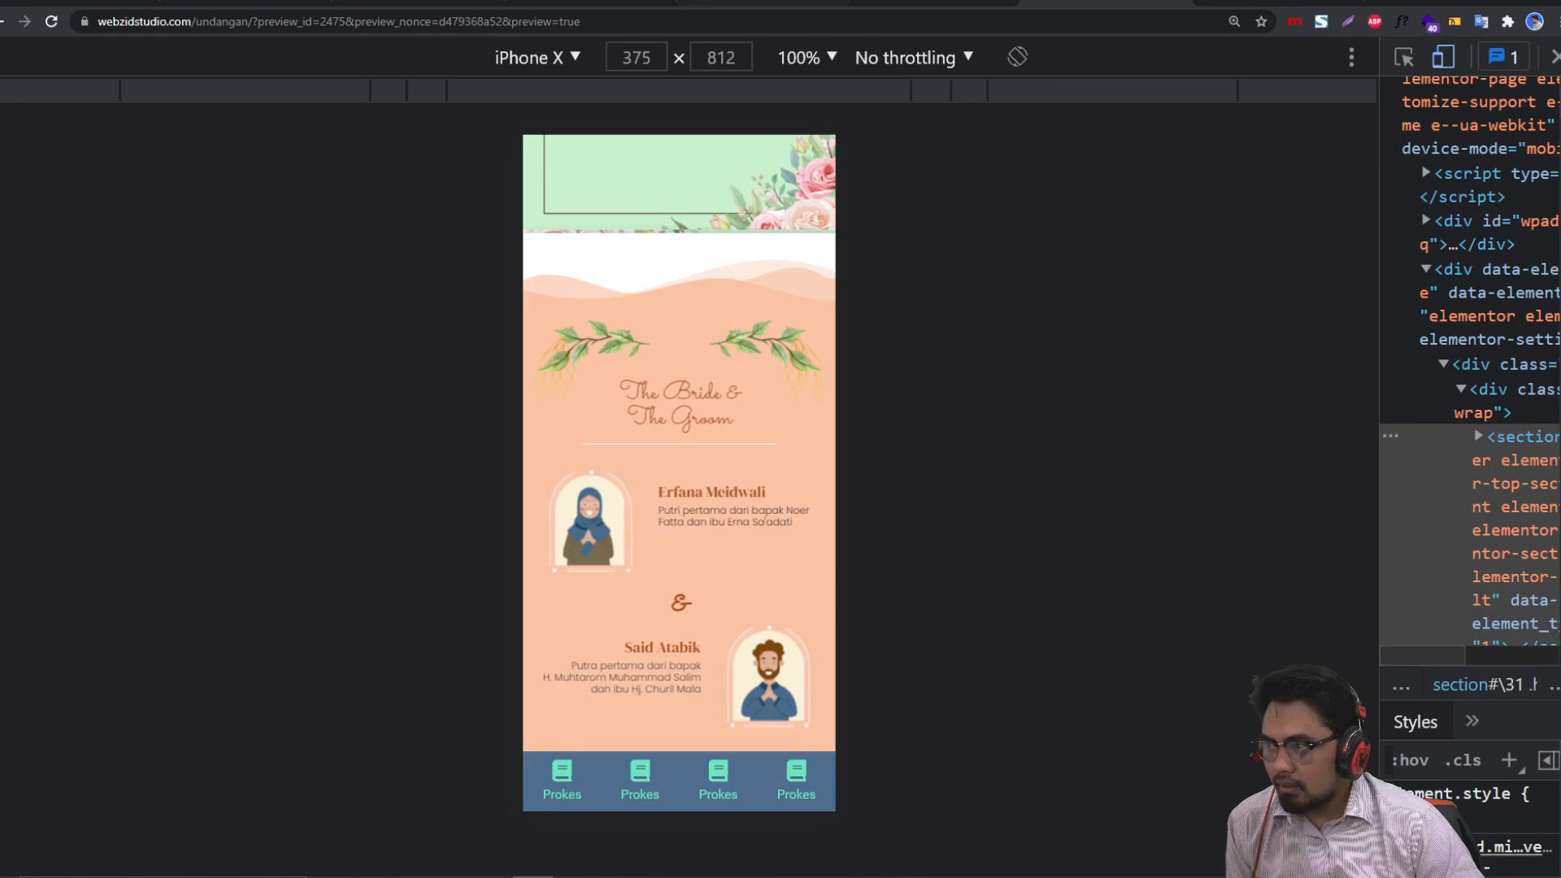
Step: Review the 'Dear' guest greeting and wedding date lines on the barestostudio reference invitation
click(592, 2)
scroll(709, 370, up, 4)
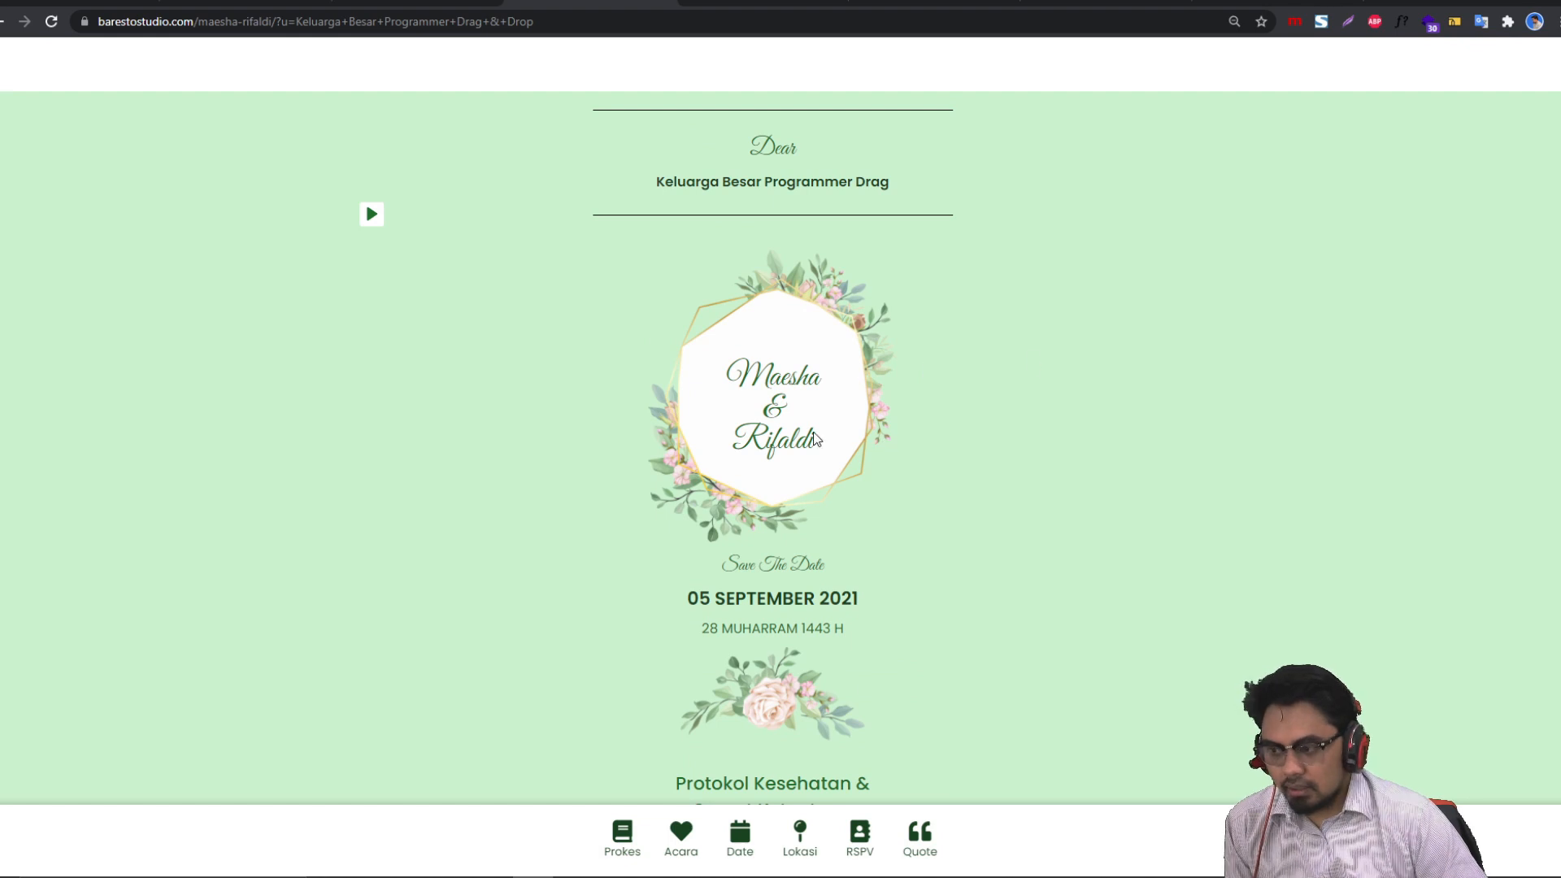
drag(757, 598, 815, 686)
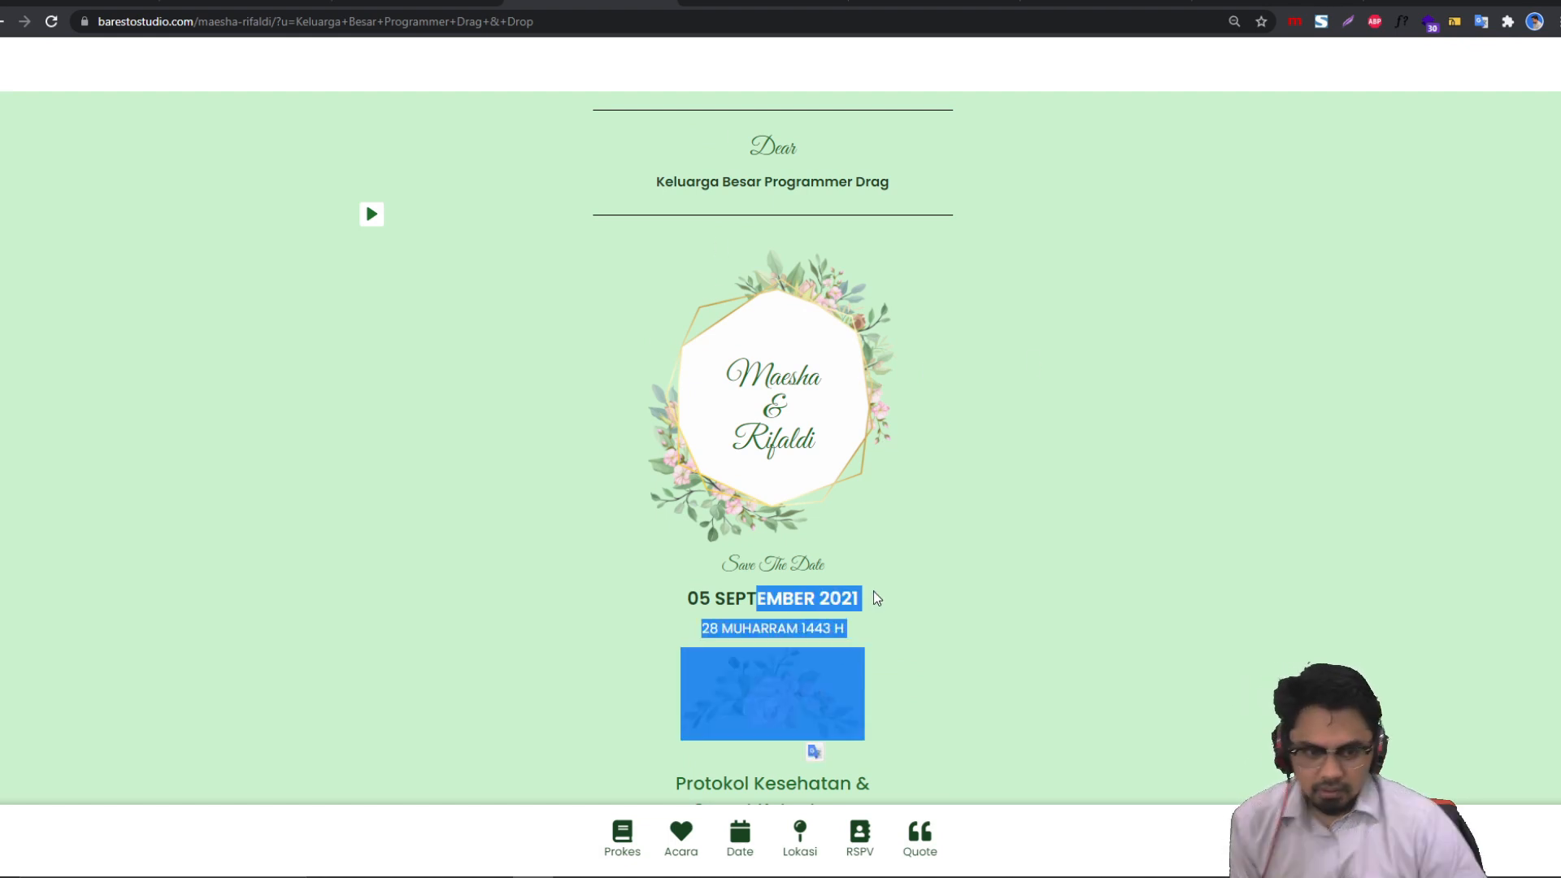
click(1181, 375)
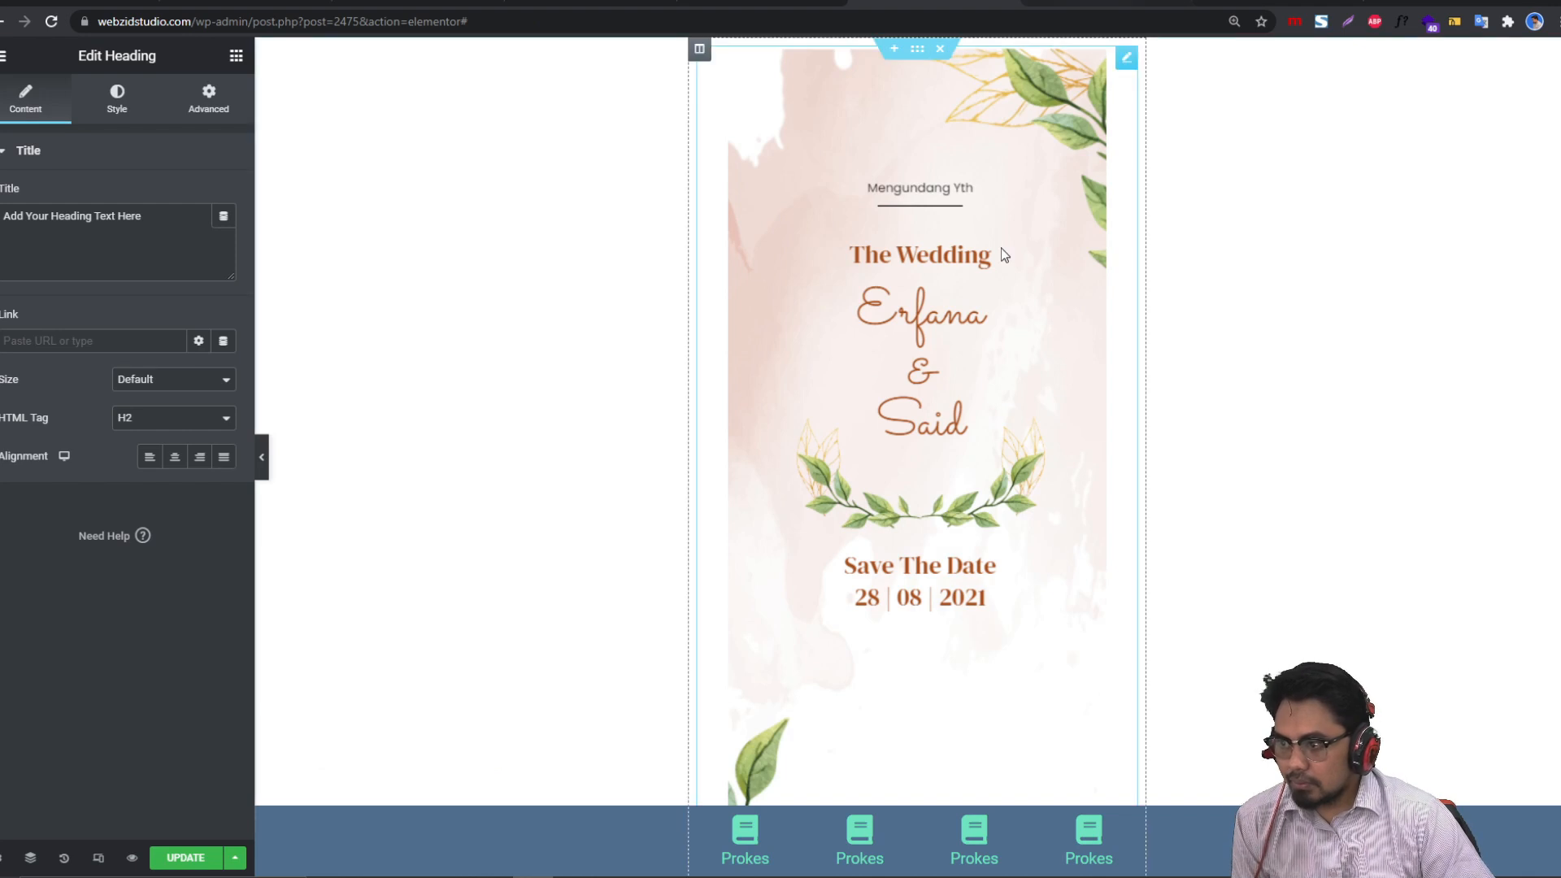
Step: Set the heading to Full Width, Vertical Align Middle, and Absolute position
scroll(999, 480, down, 3)
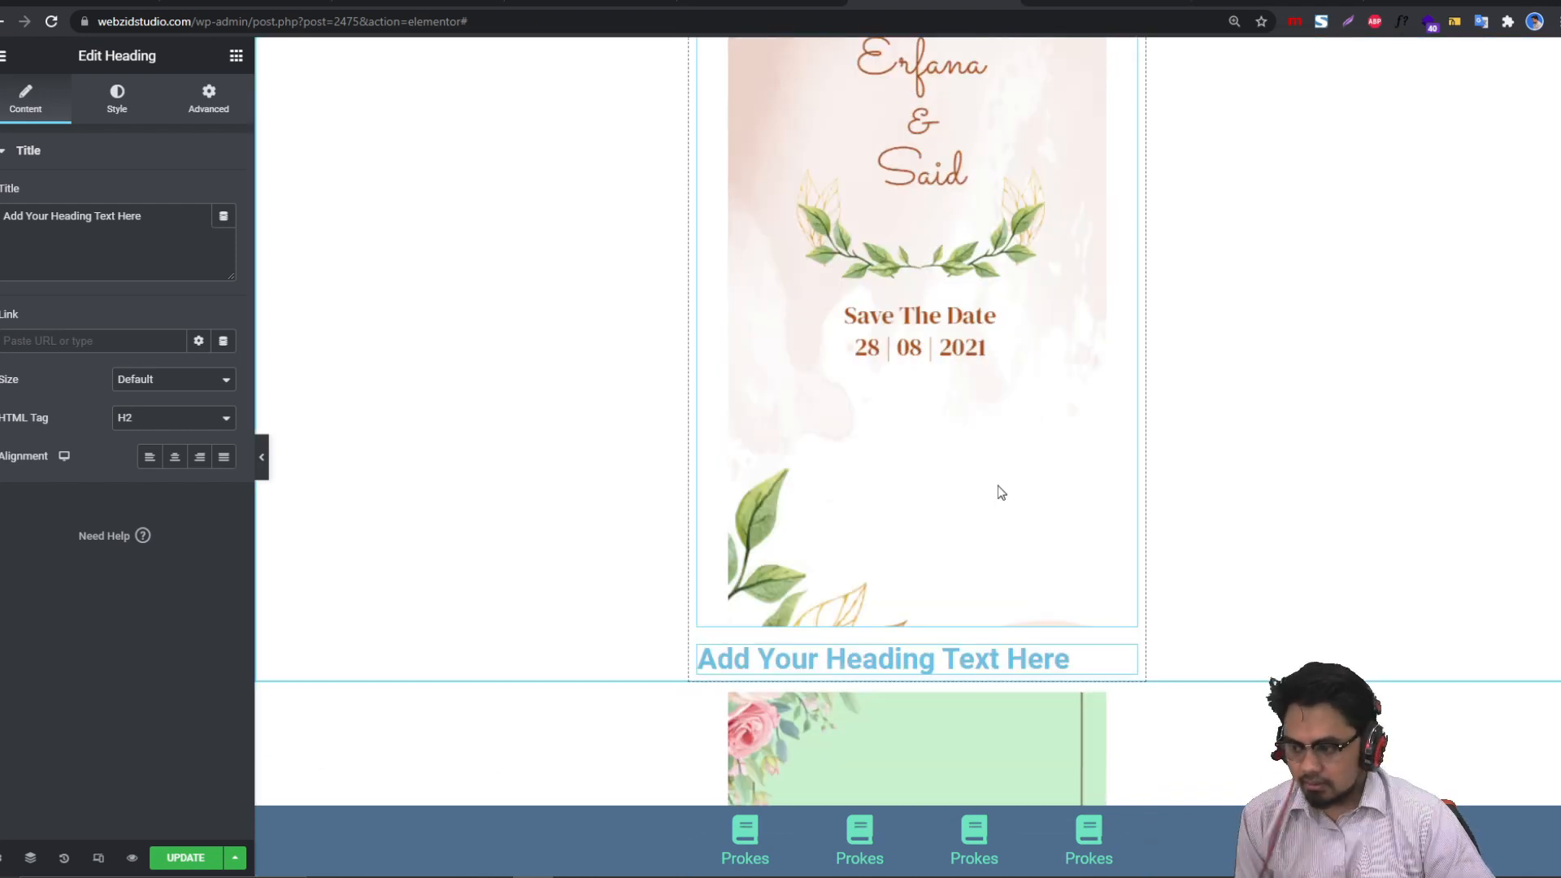
click(210, 102)
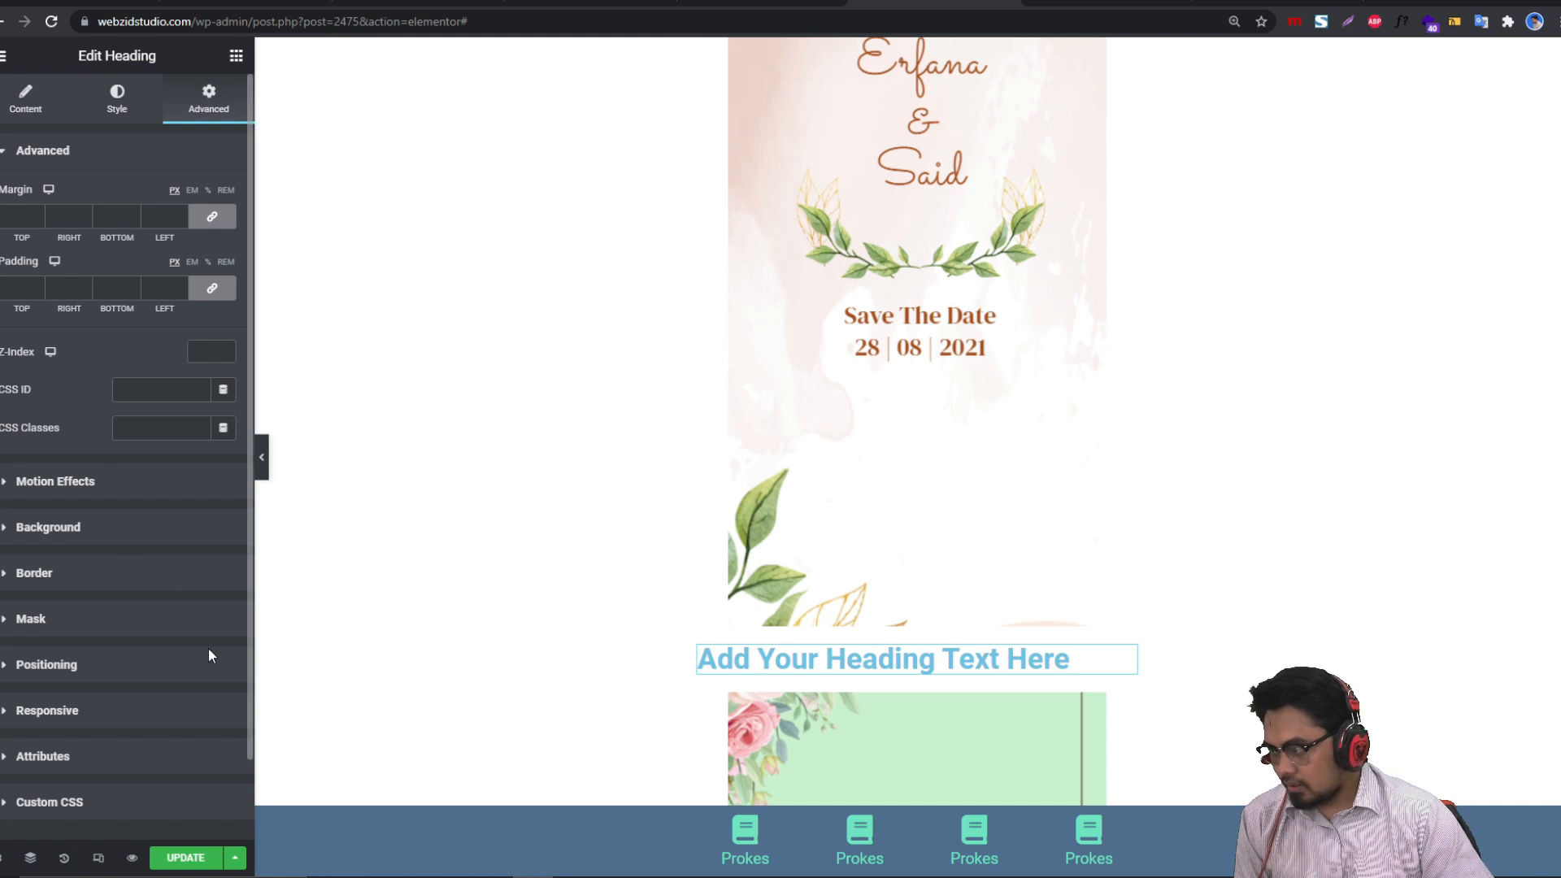
click(176, 665)
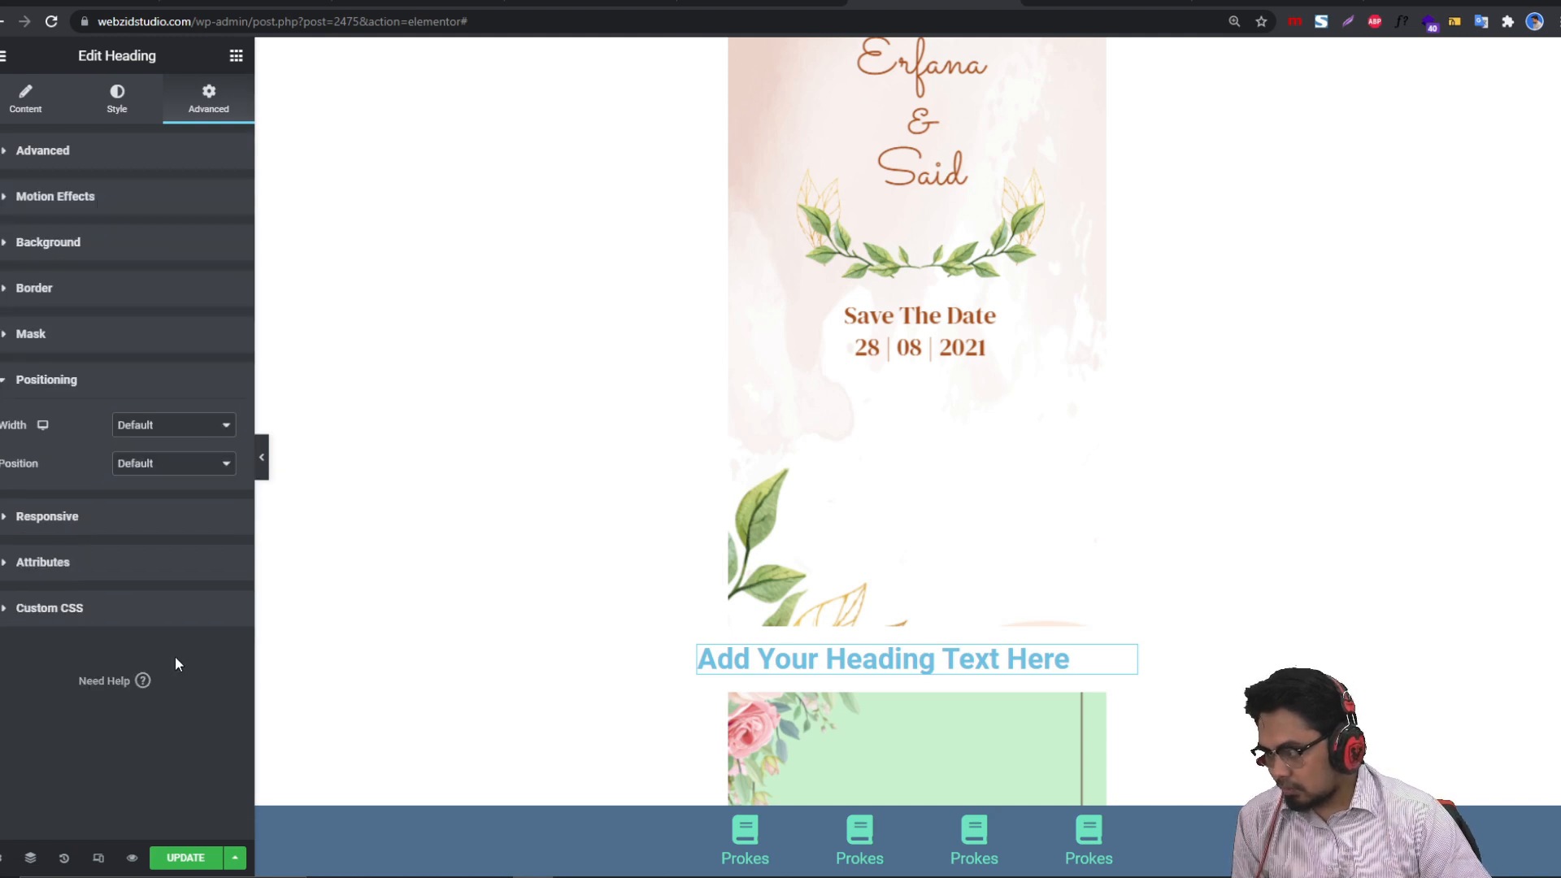
click(163, 429)
click(198, 458)
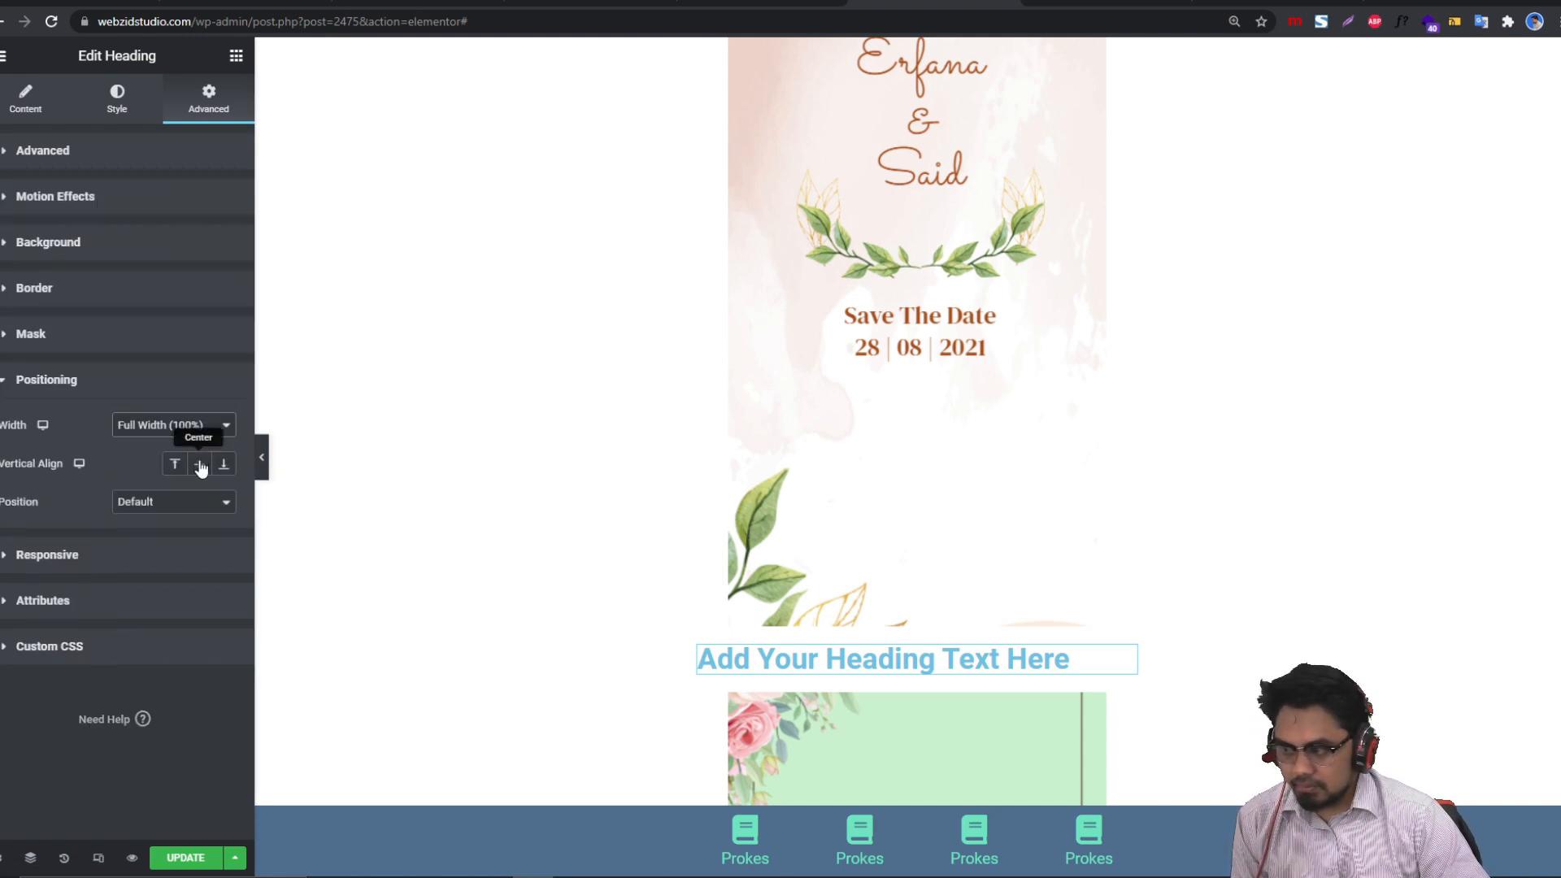
click(198, 465)
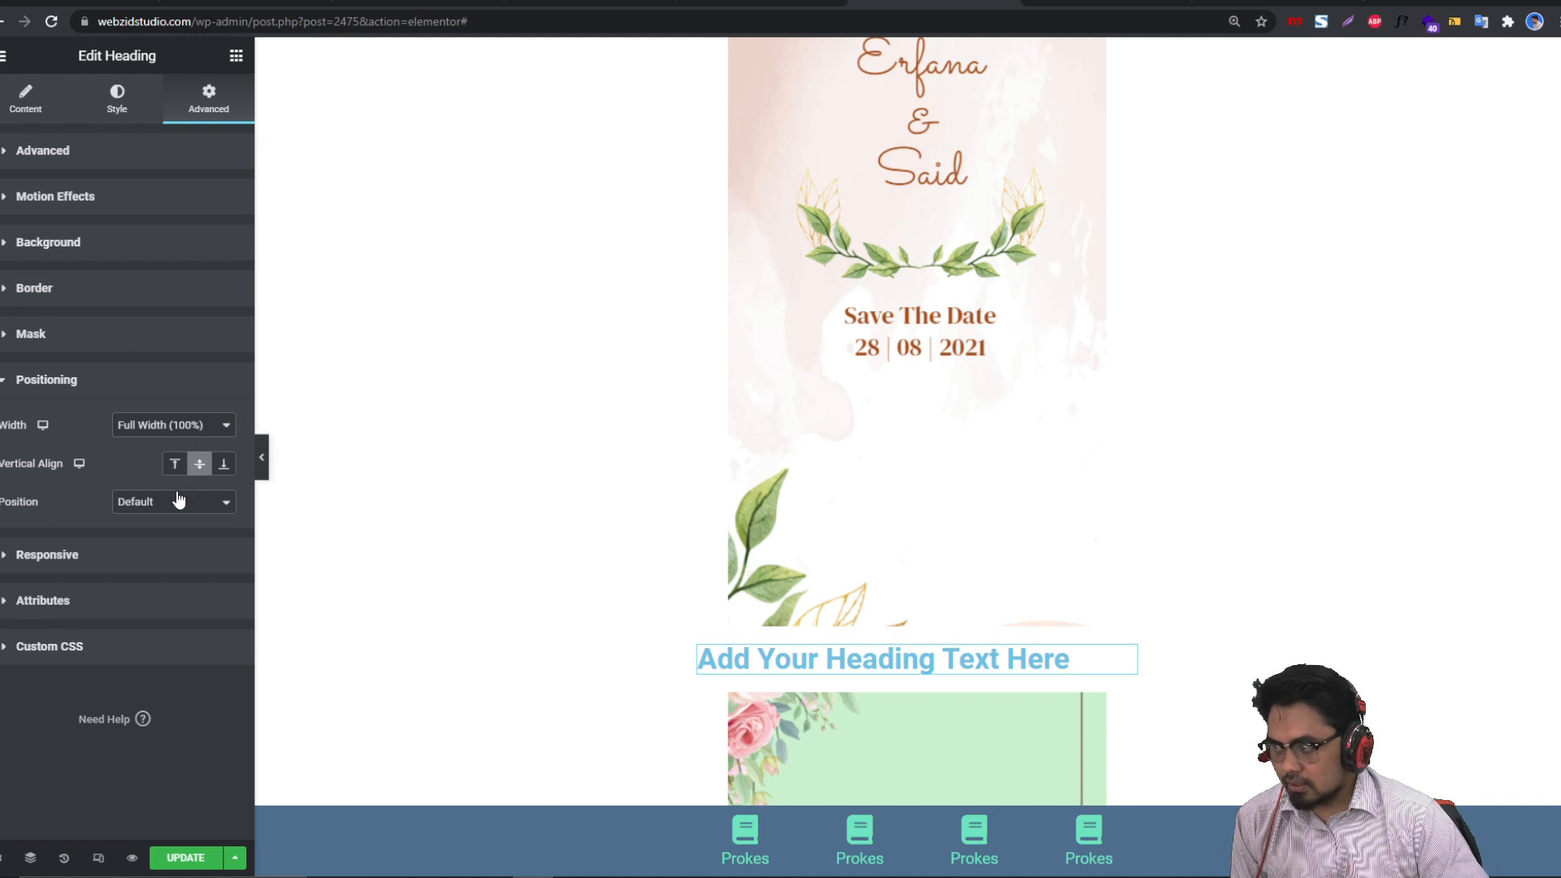
click(168, 429)
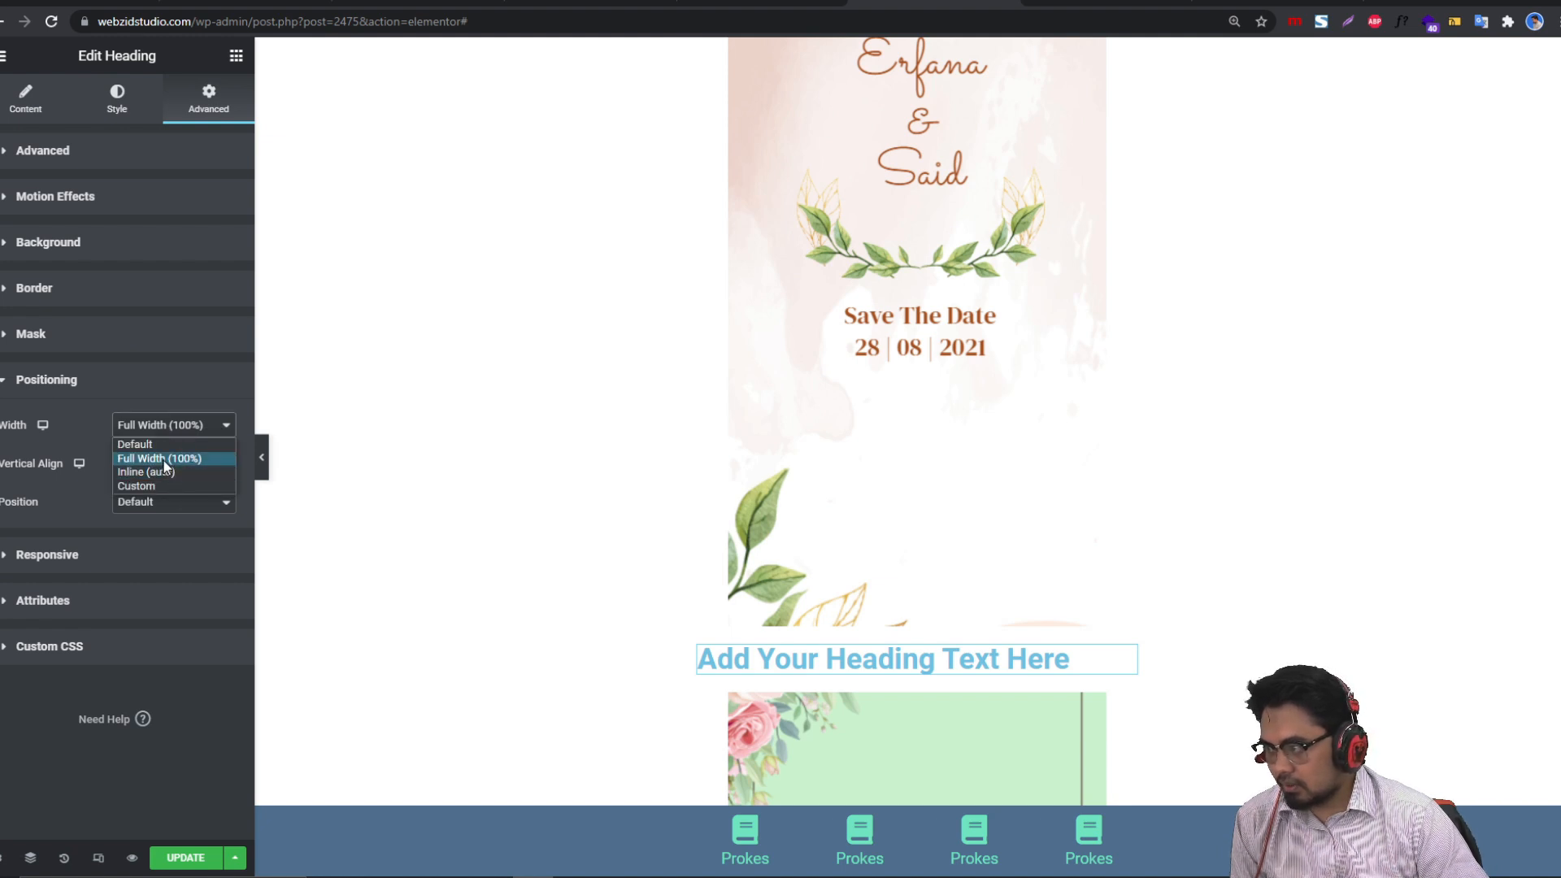
click(165, 461)
click(165, 507)
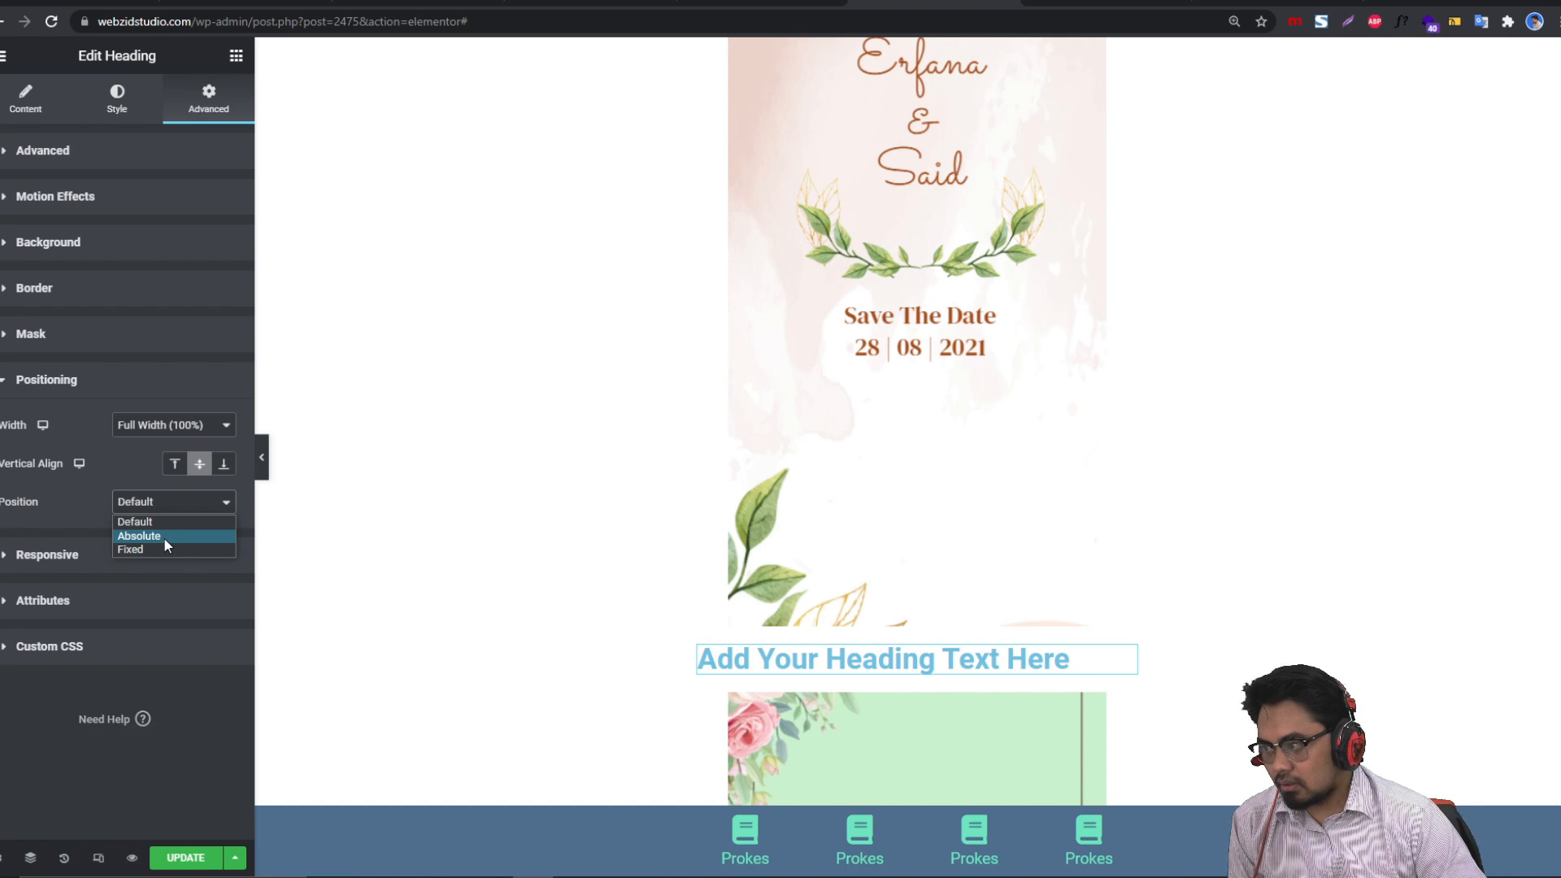
click(139, 536)
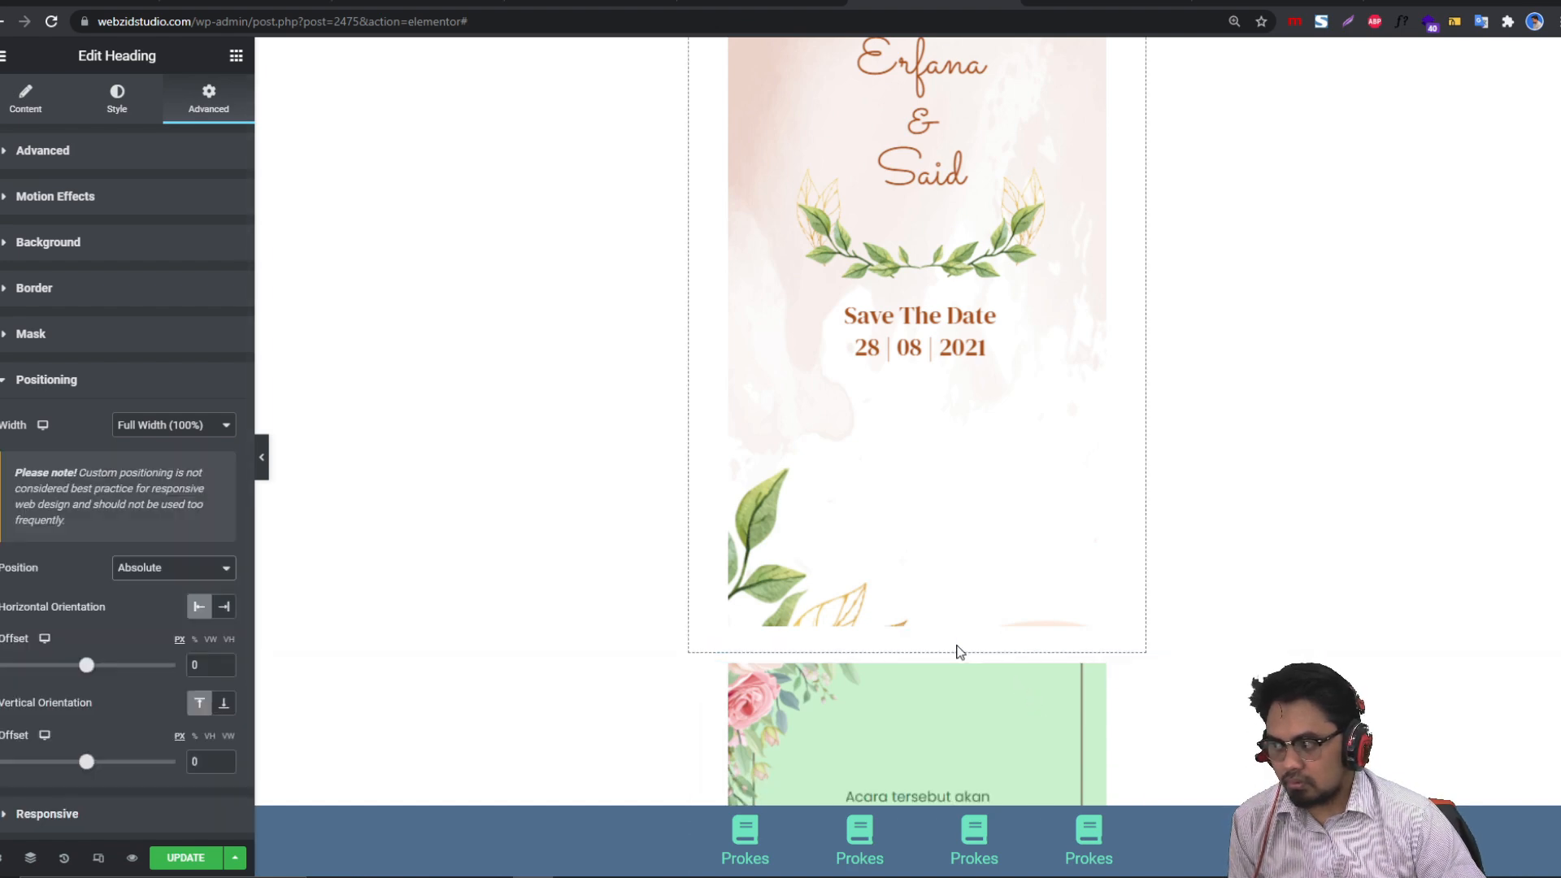
Step: Drag the heading under 'Mengundang Yth', above 'The Wedding', at offsets 17 and 173
scroll(1016, 580, down, 5)
scroll(1016, 580, up, 8)
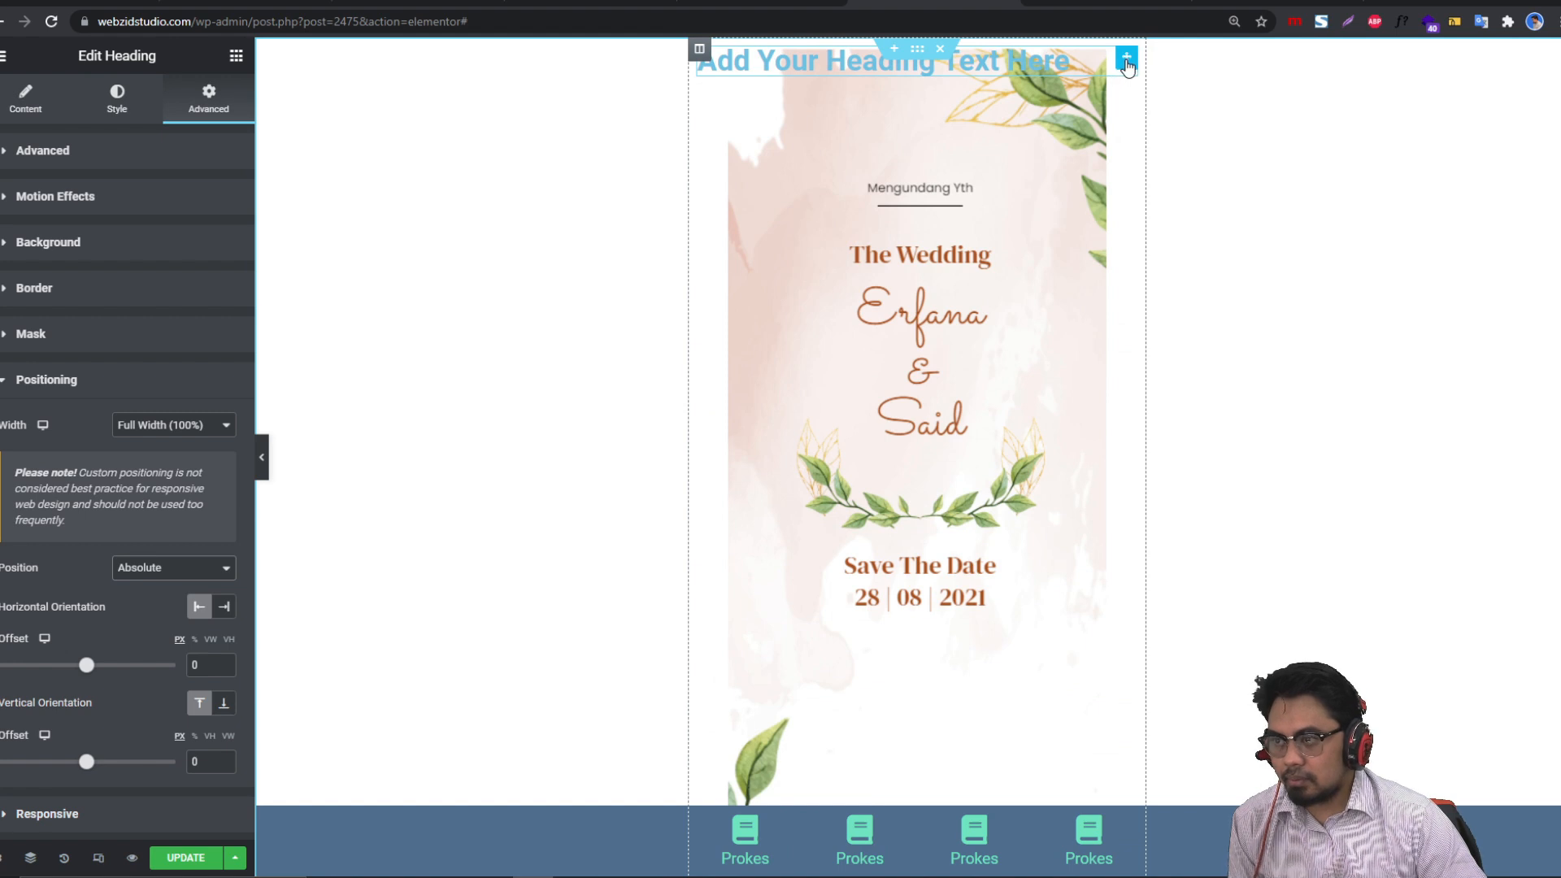
drag(1127, 65, 1142, 221)
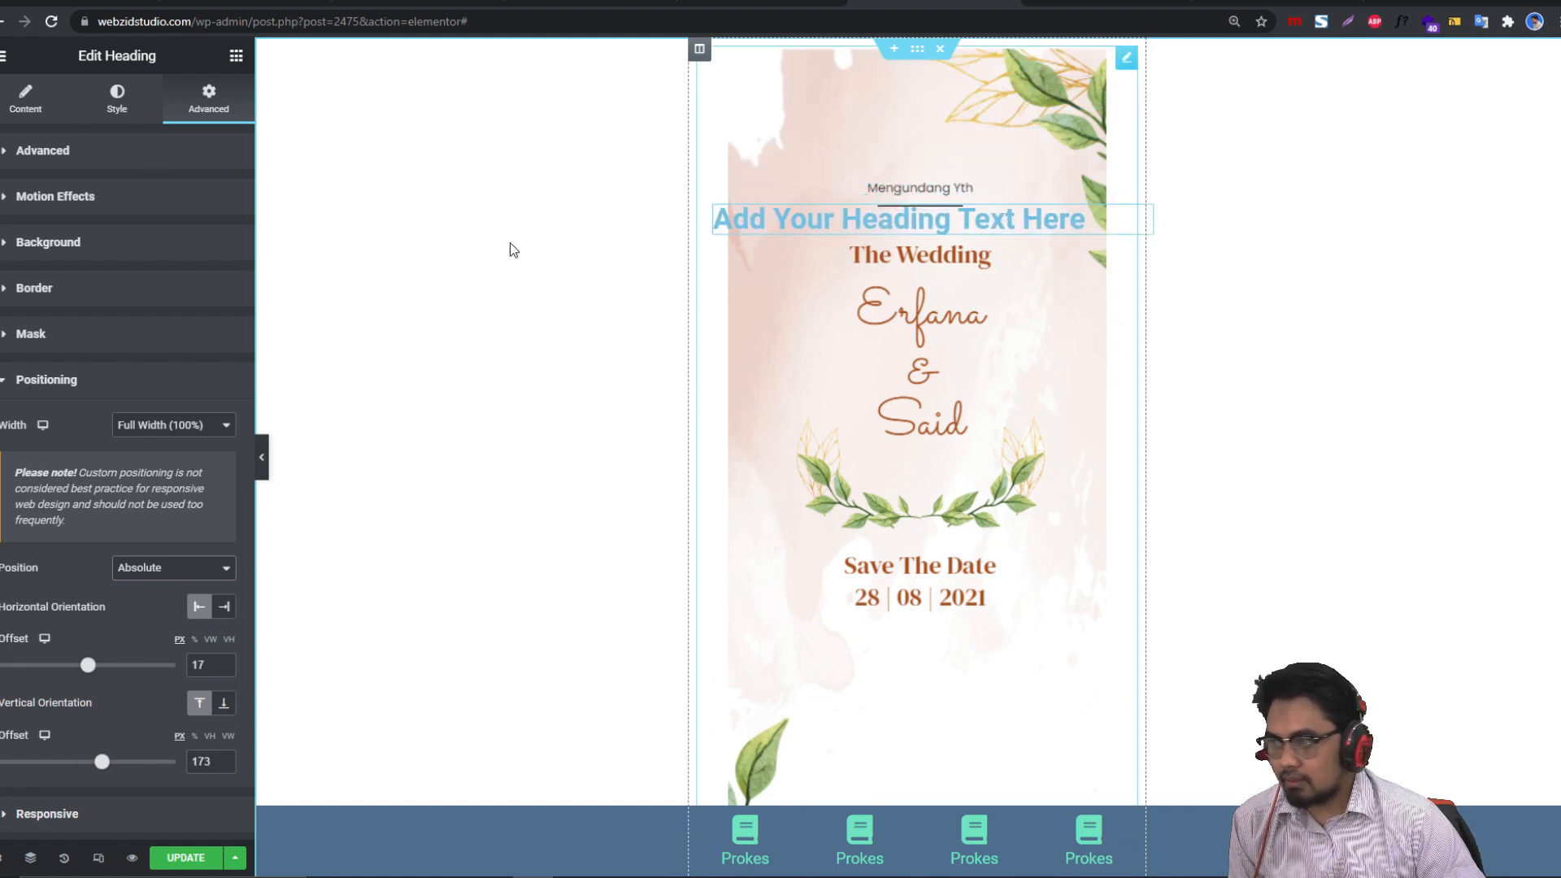
click(22, 121)
click(81, 118)
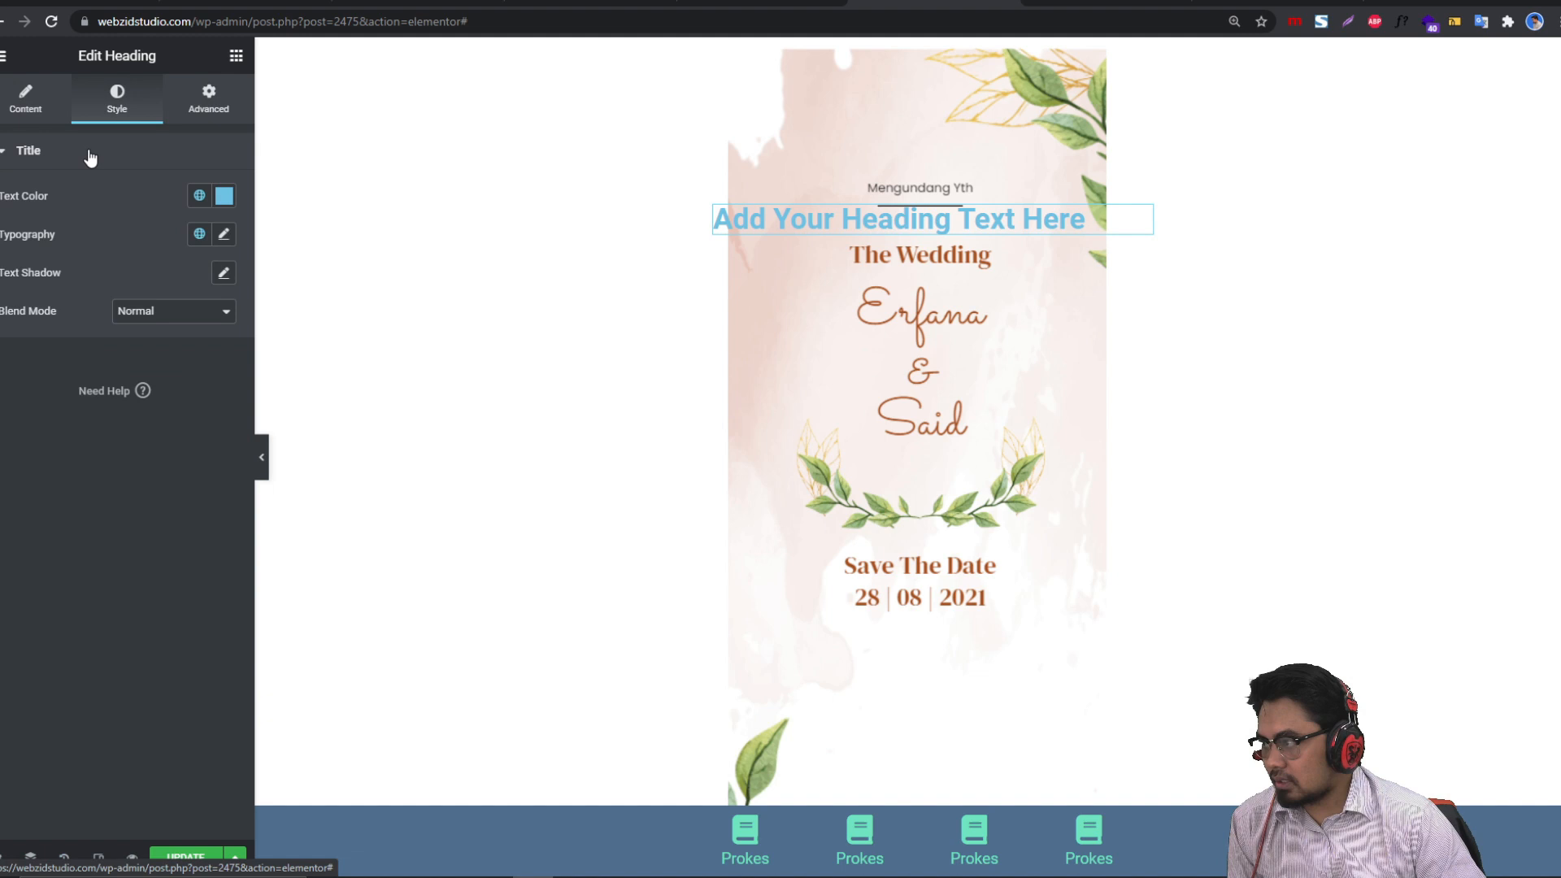
Step: Change the placeholder heading's text colour from light blue to purple #836EE4
click(224, 195)
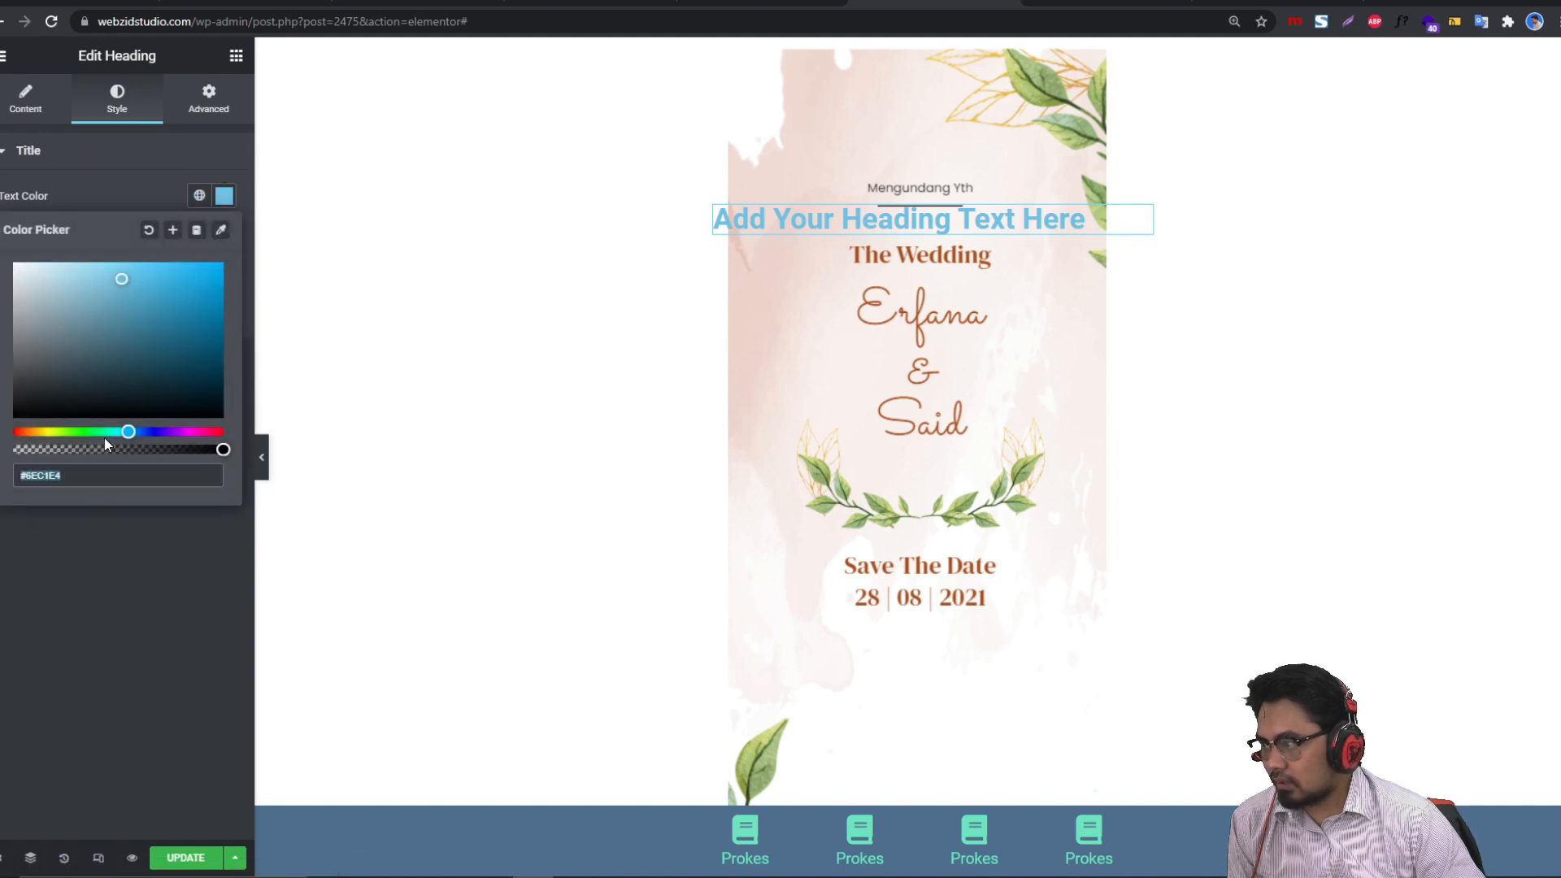
drag(133, 431, 162, 433)
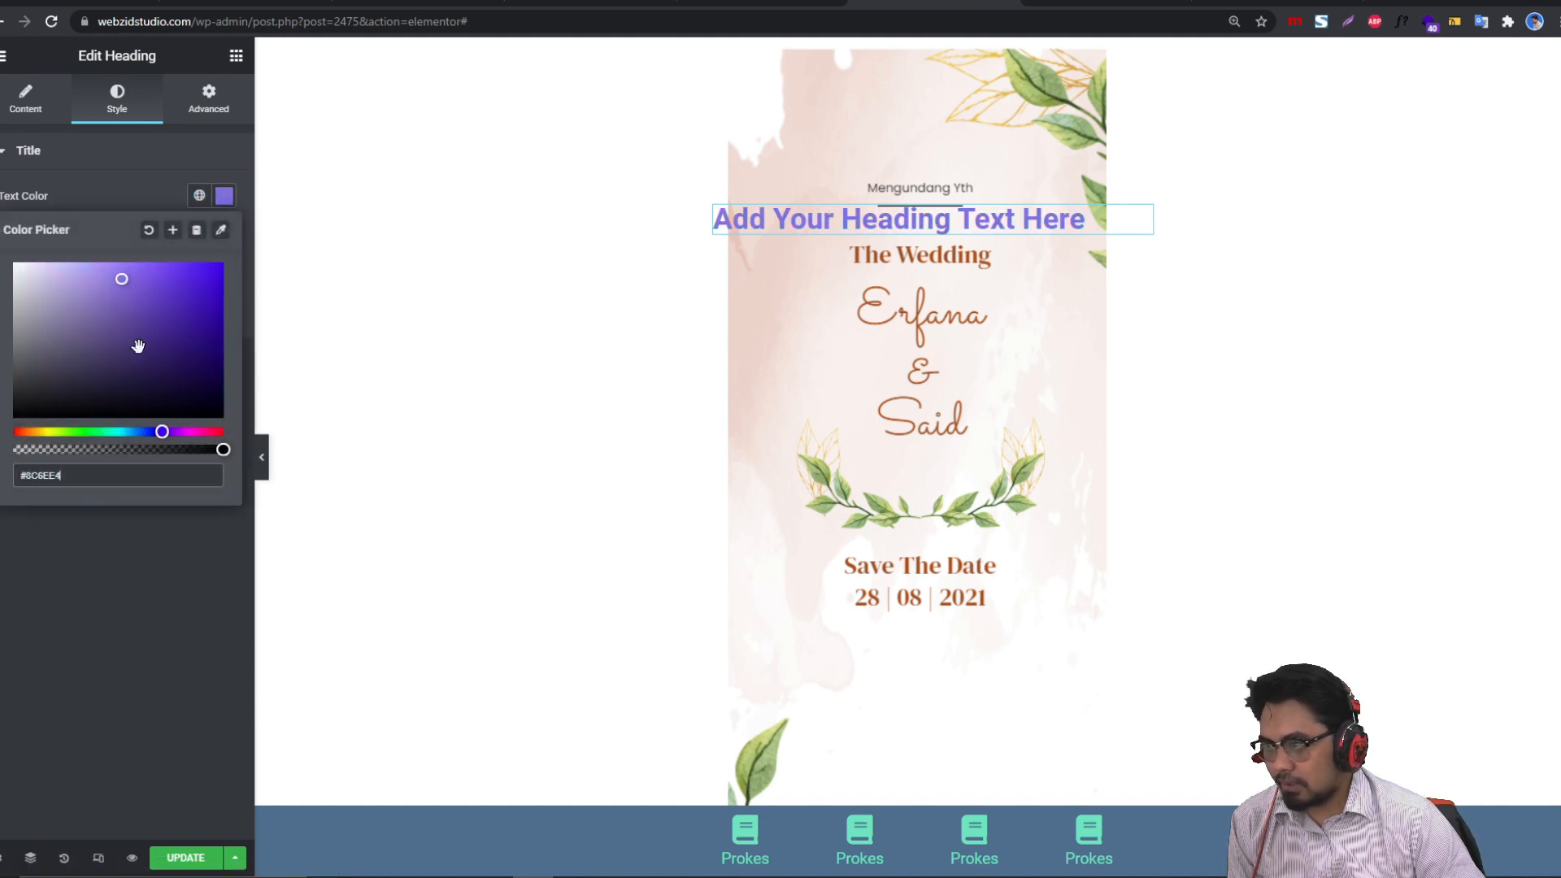
click(32, 105)
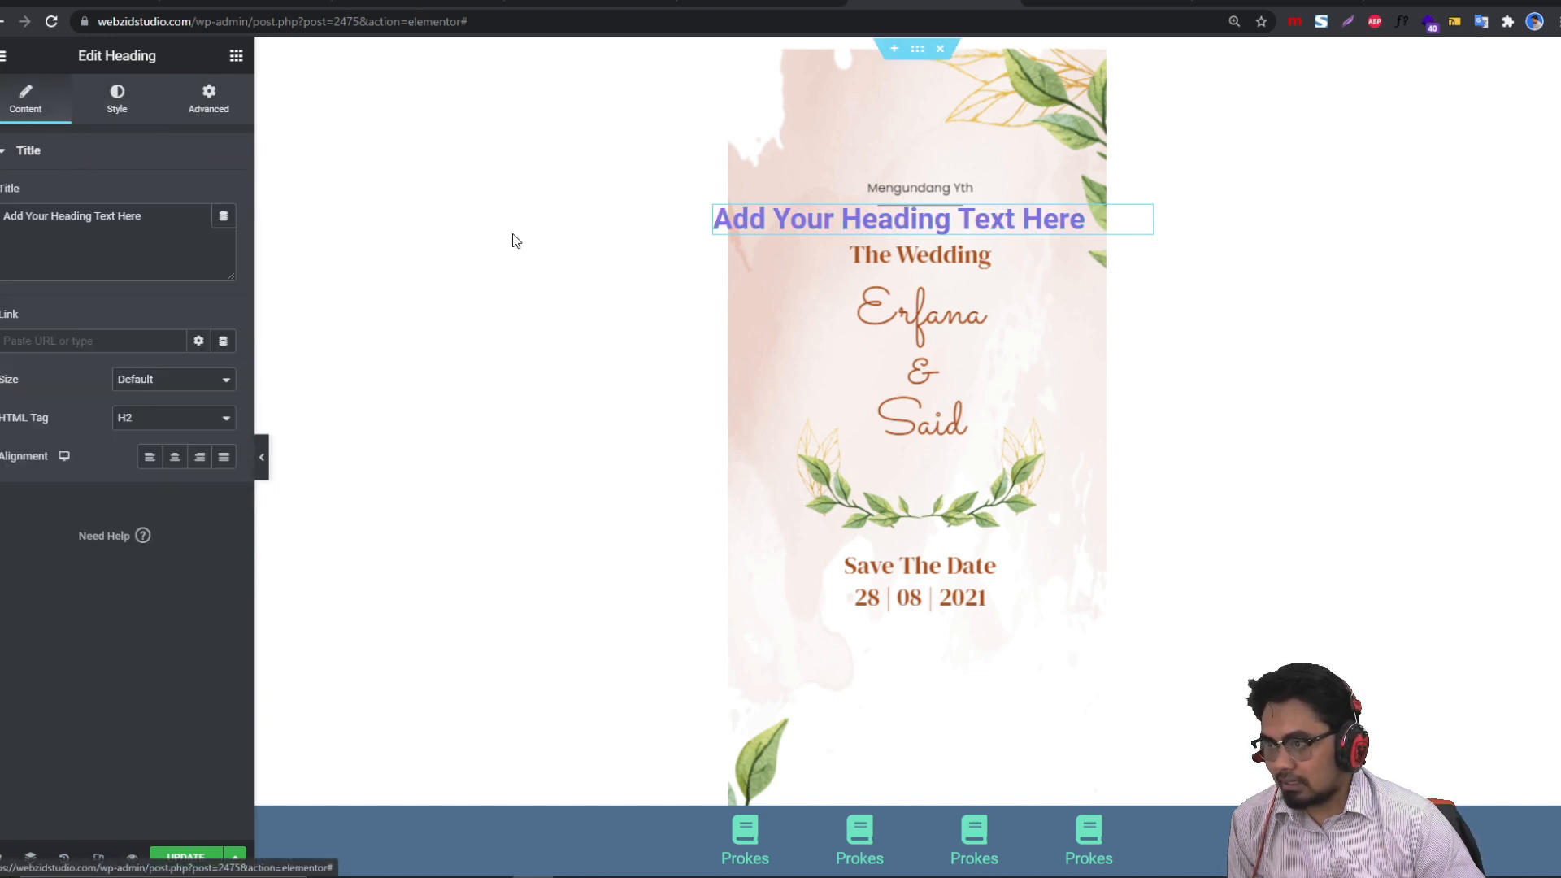
click(119, 104)
Step: Centre the heading, set its font size to 18 px, and collapse the panel to preview
click(224, 234)
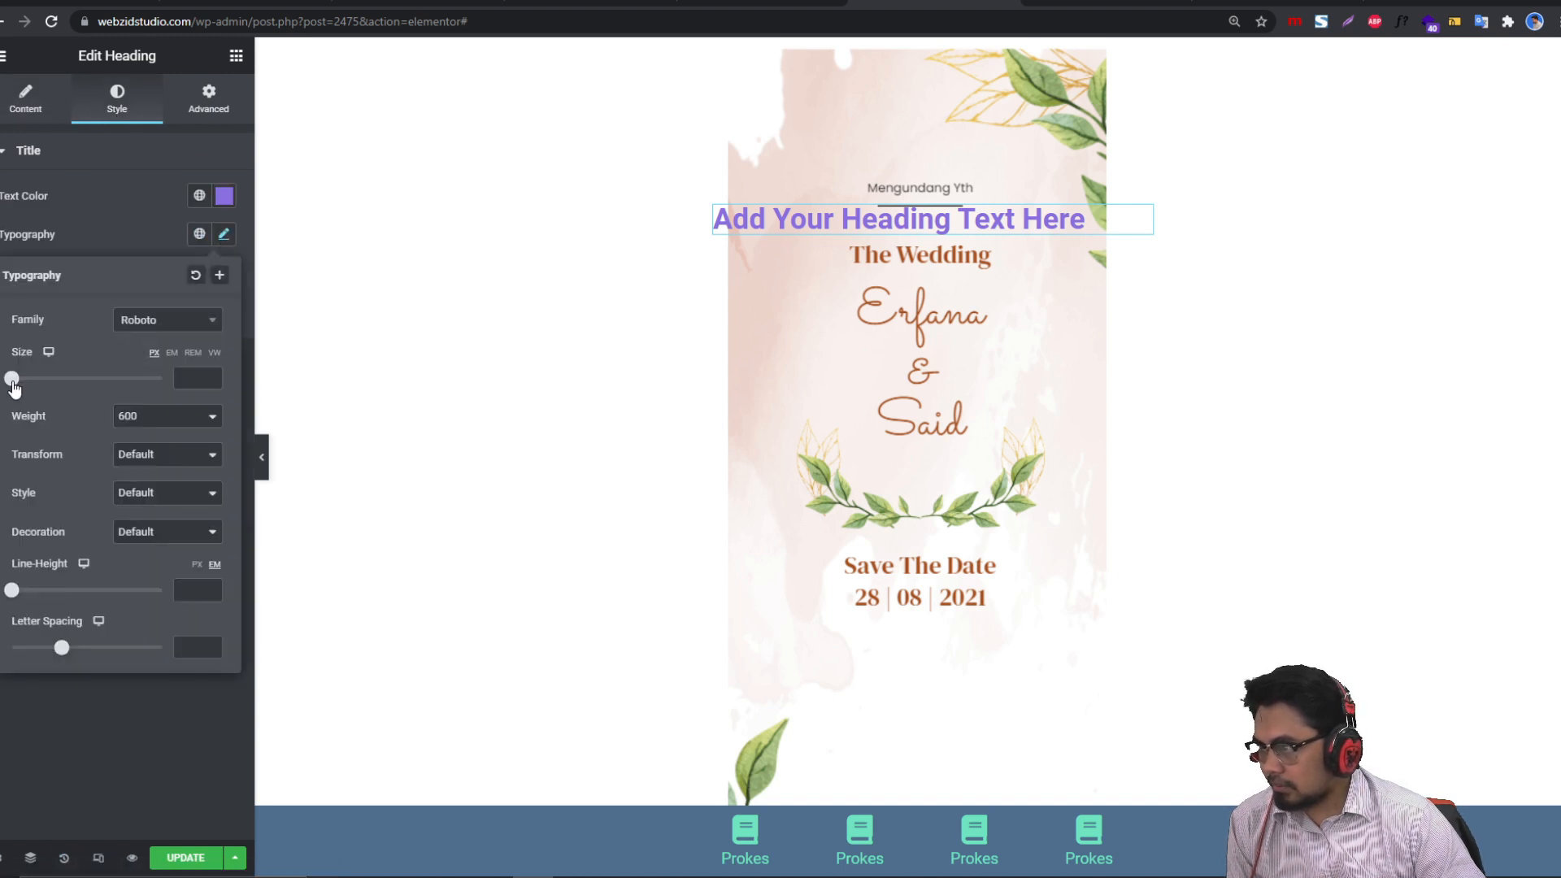
drag(12, 379, 28, 379)
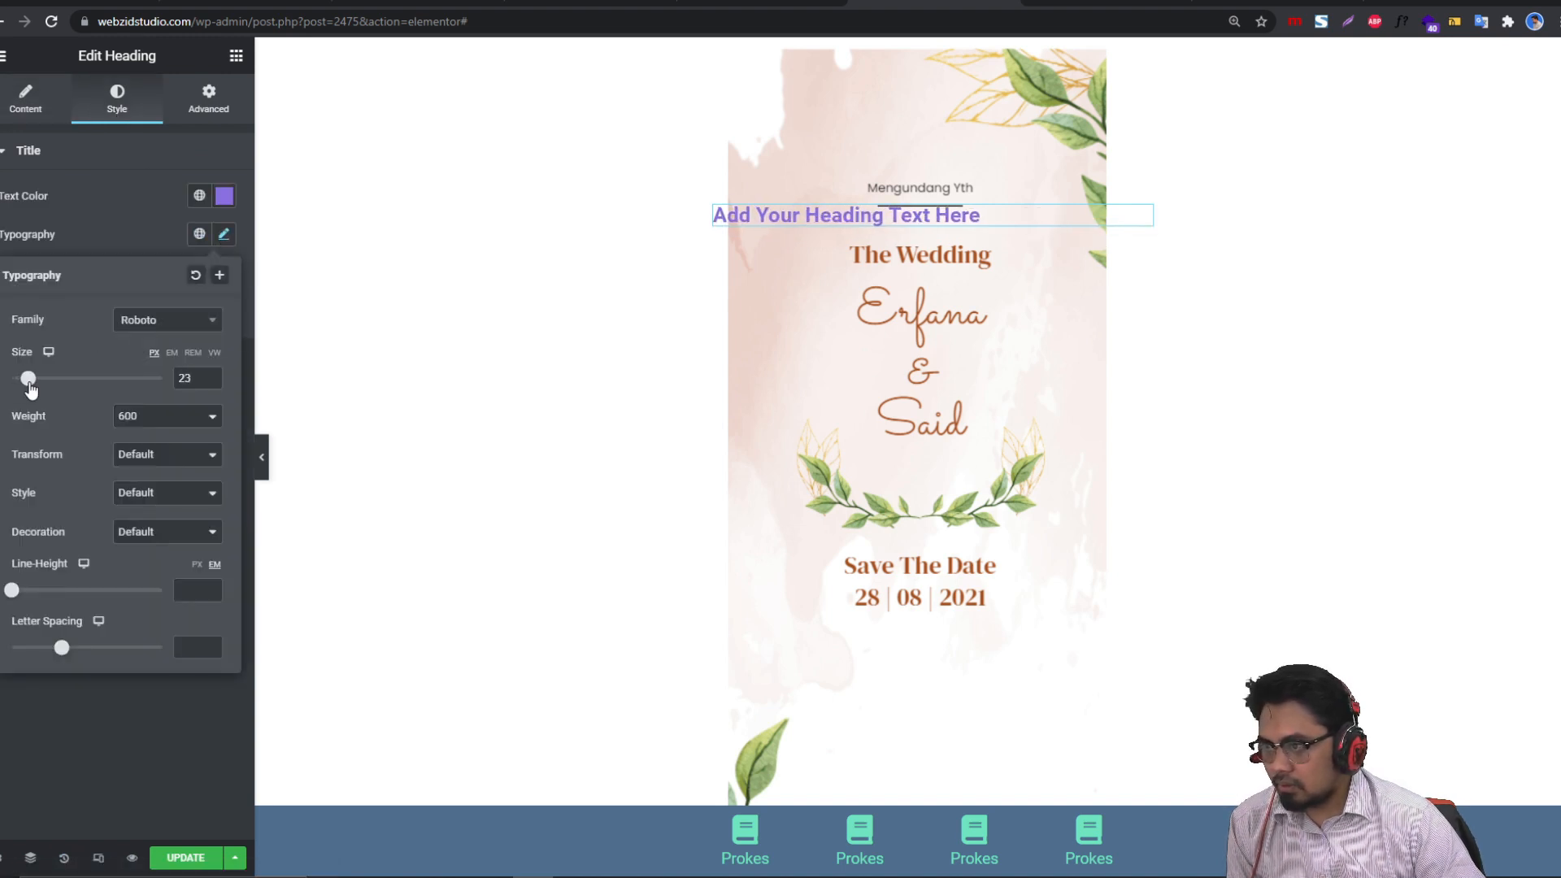
click(50, 114)
click(176, 460)
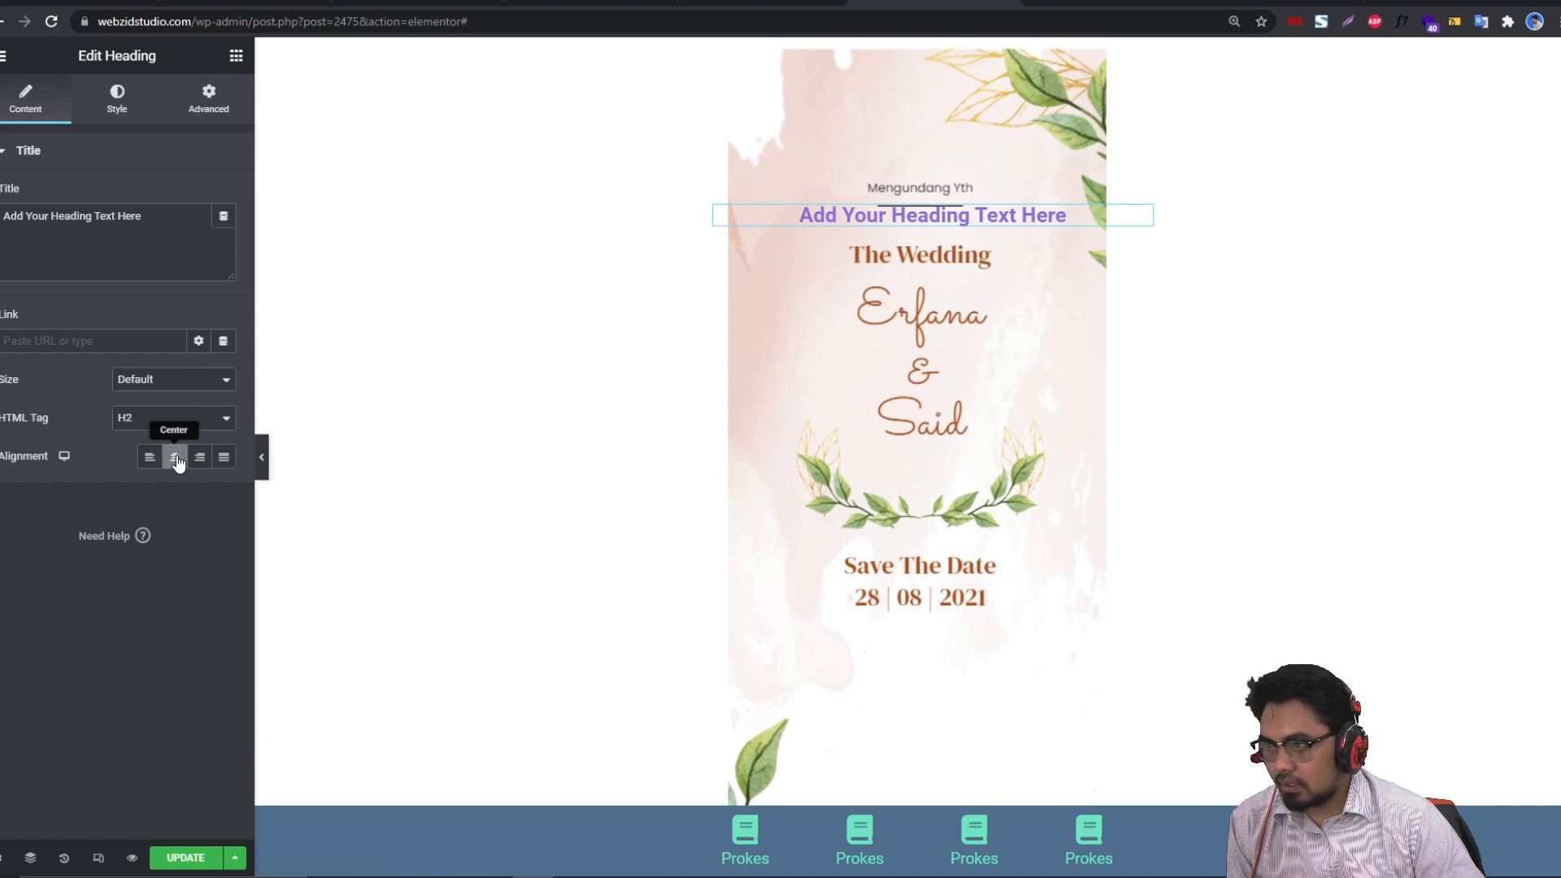
click(119, 105)
click(224, 234)
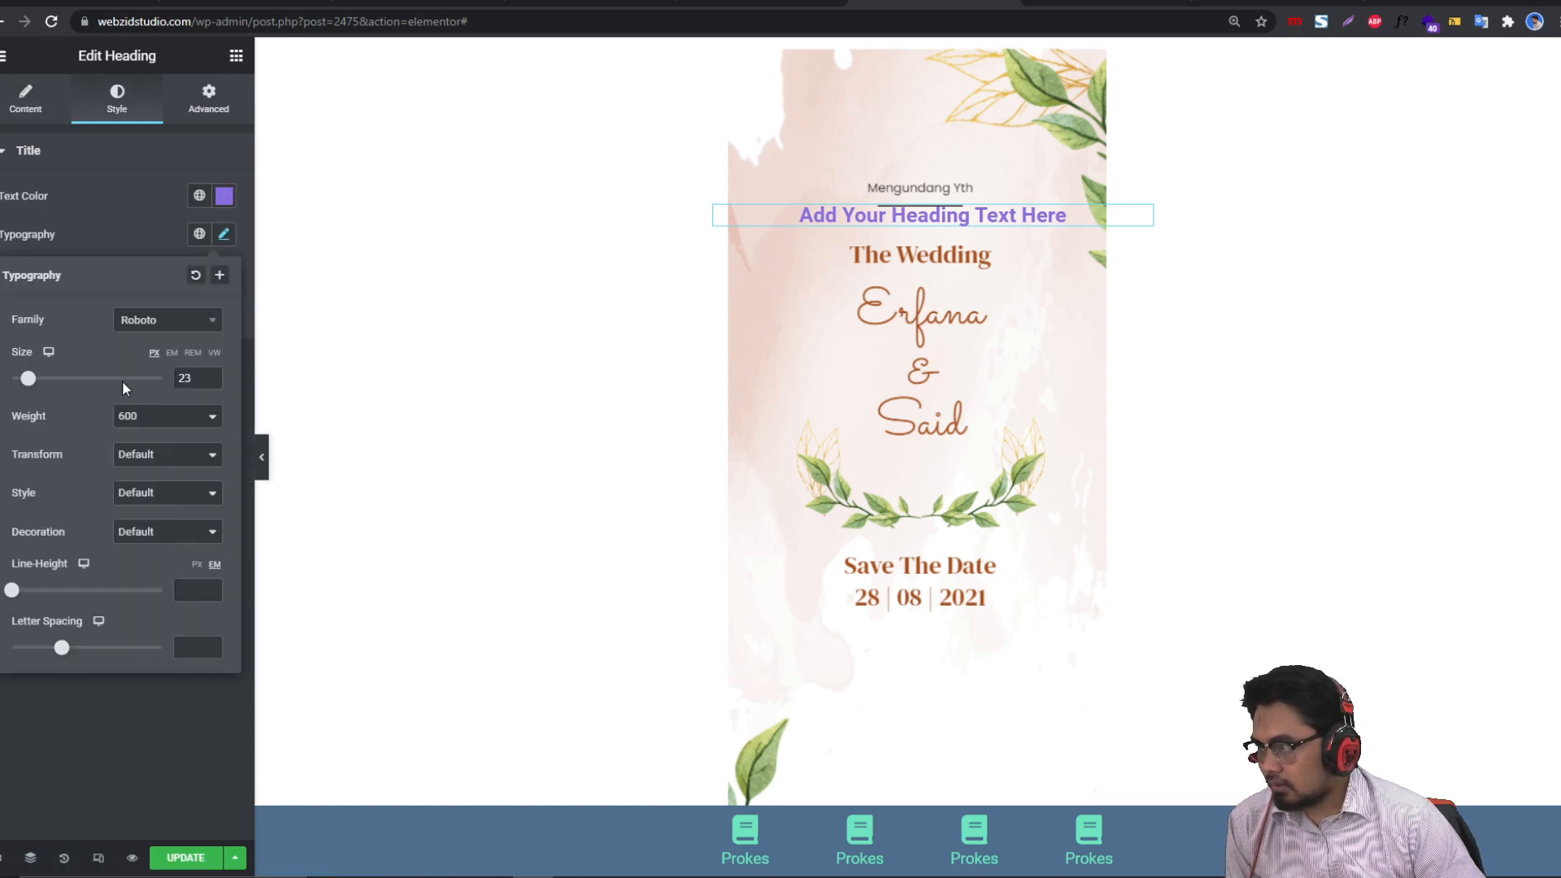
drag(44, 384, 31, 382)
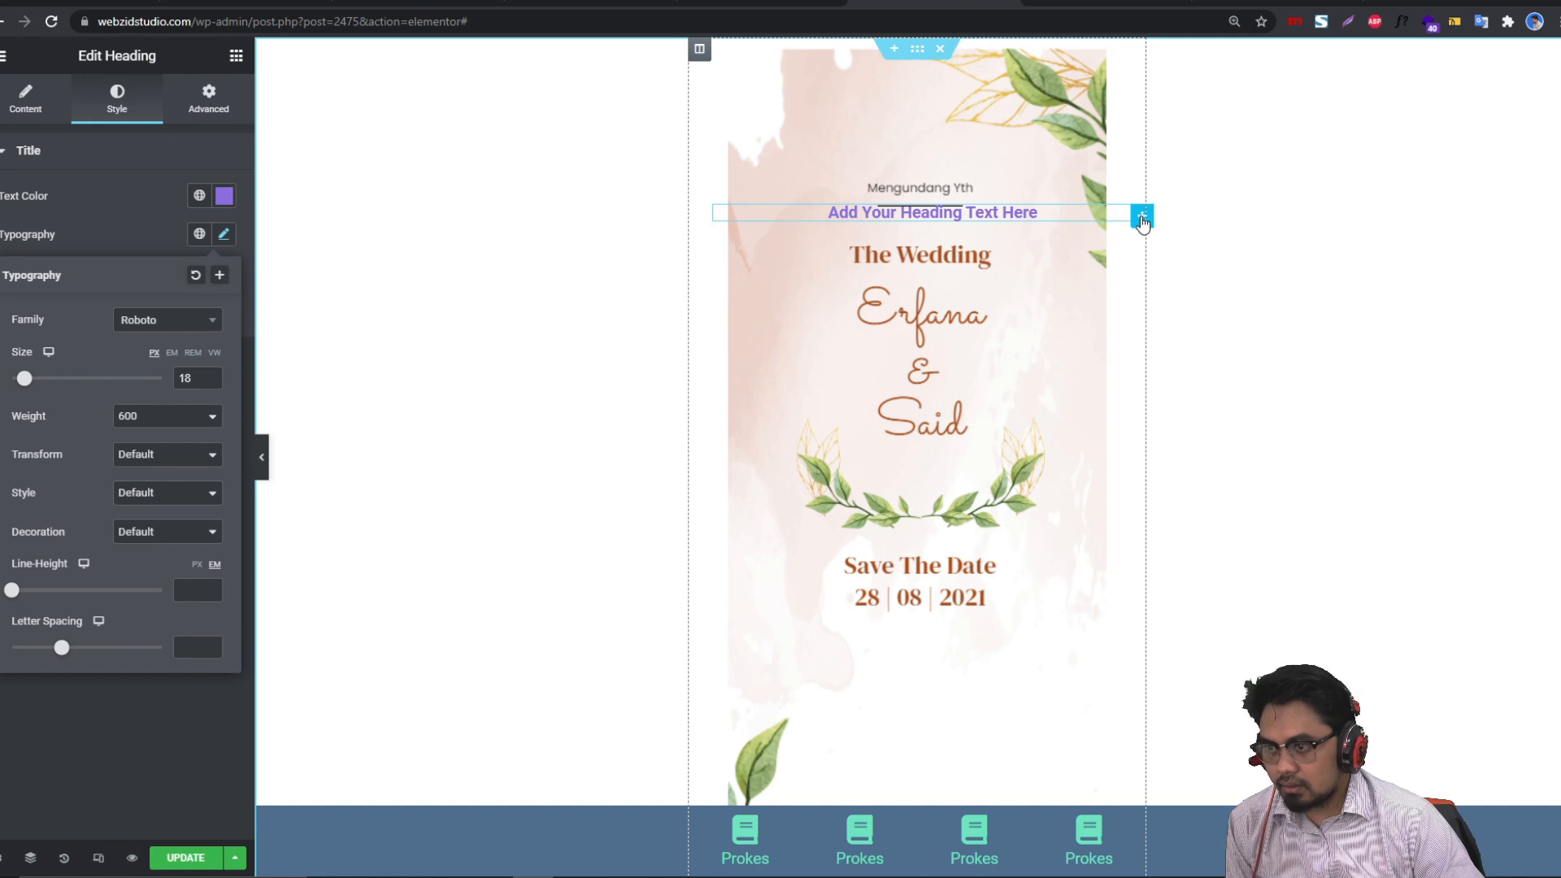
click(1141, 228)
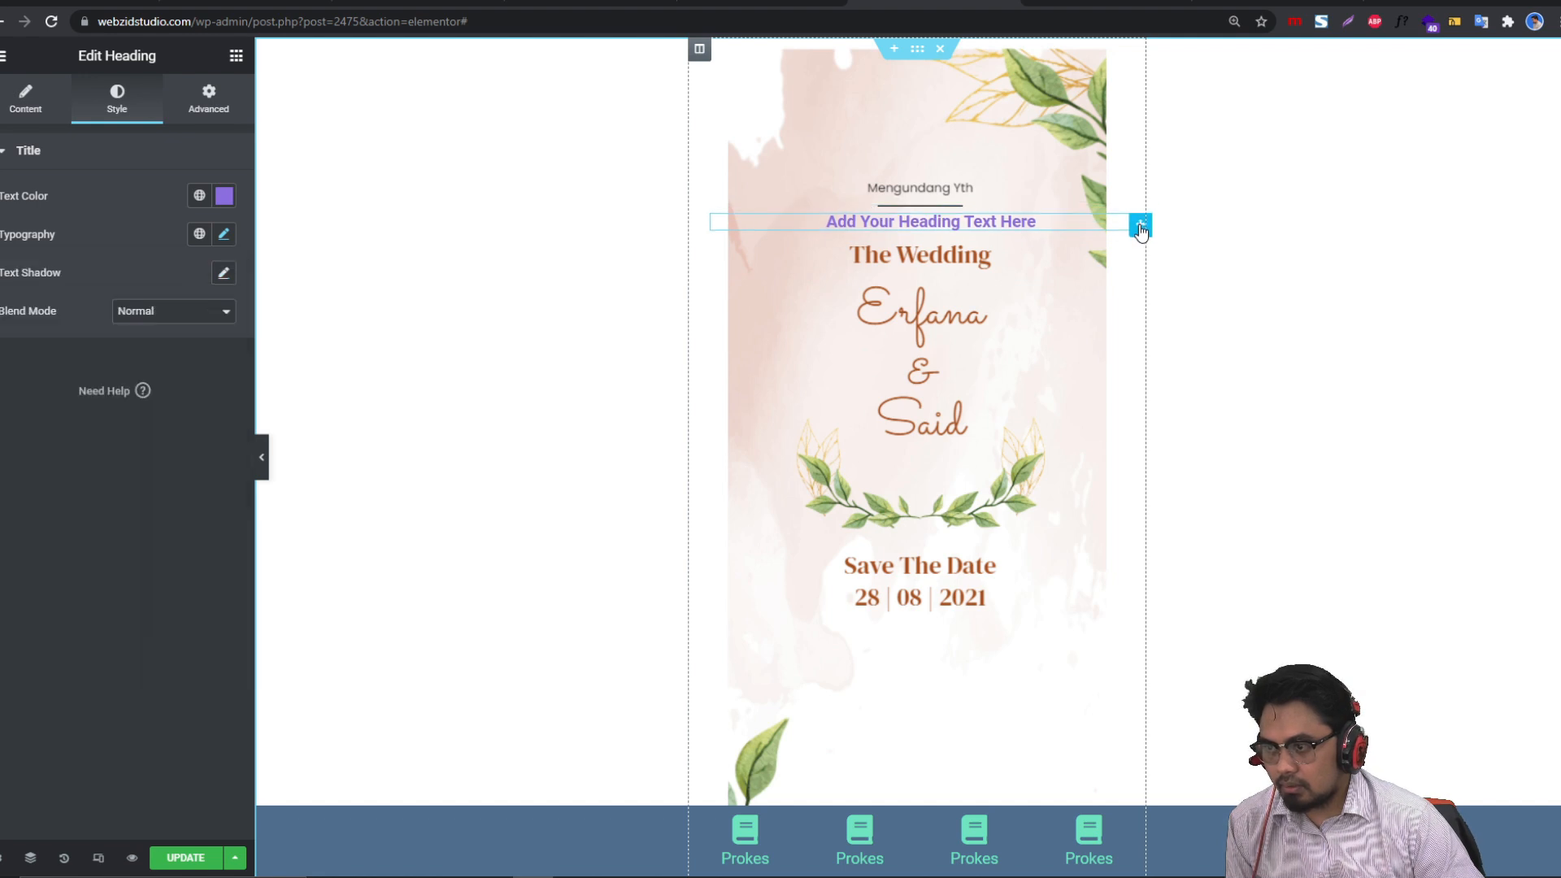
click(263, 457)
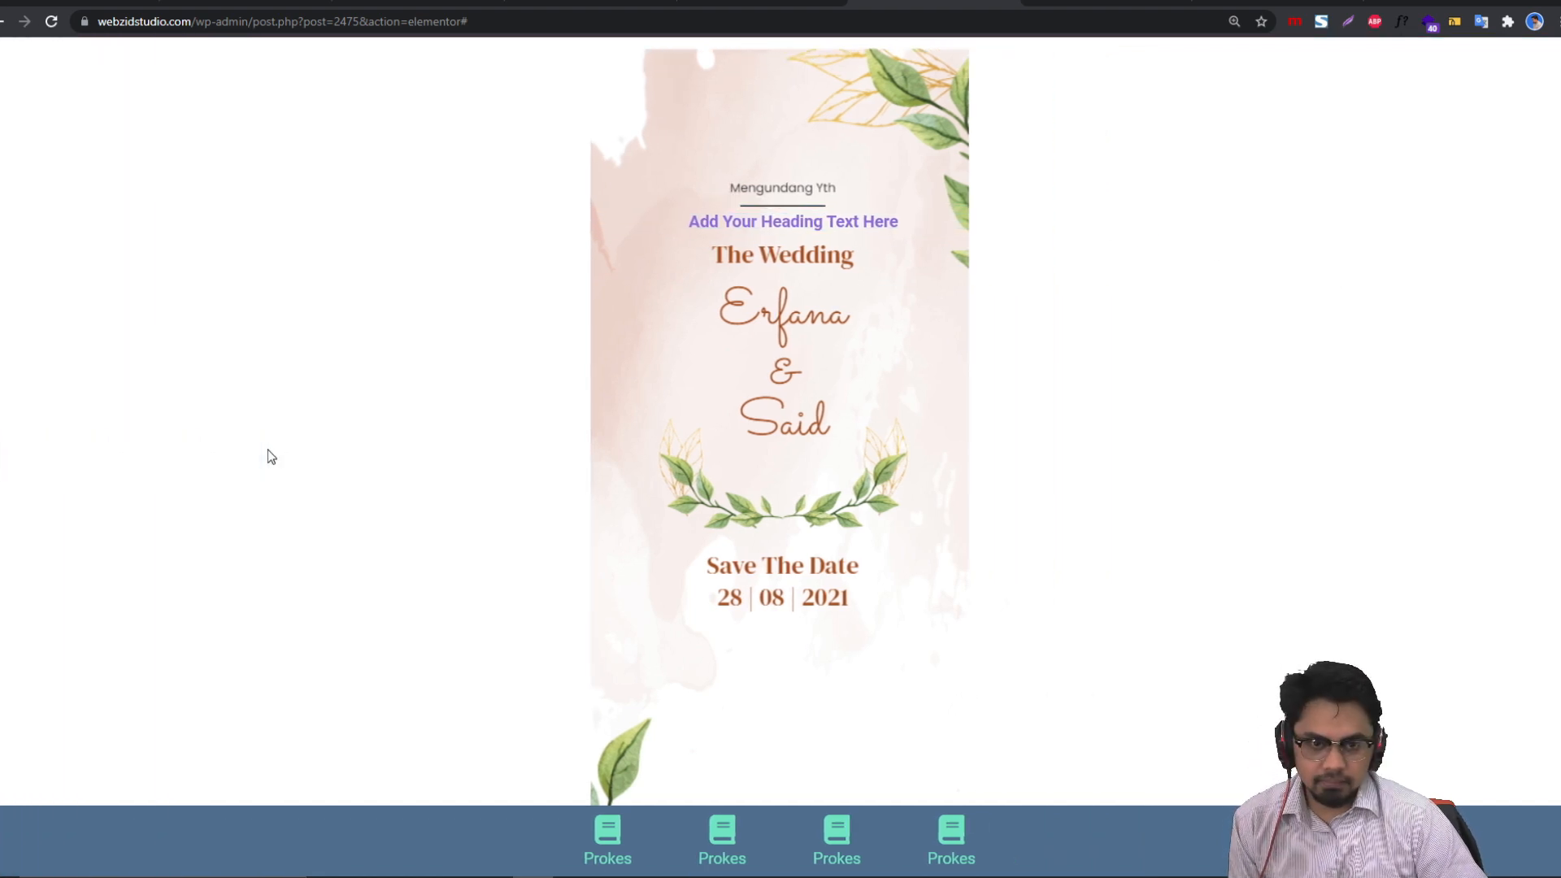
Step: In mobile view, drag the purple heading just above The Wedding, then return to desktop
click(9, 460)
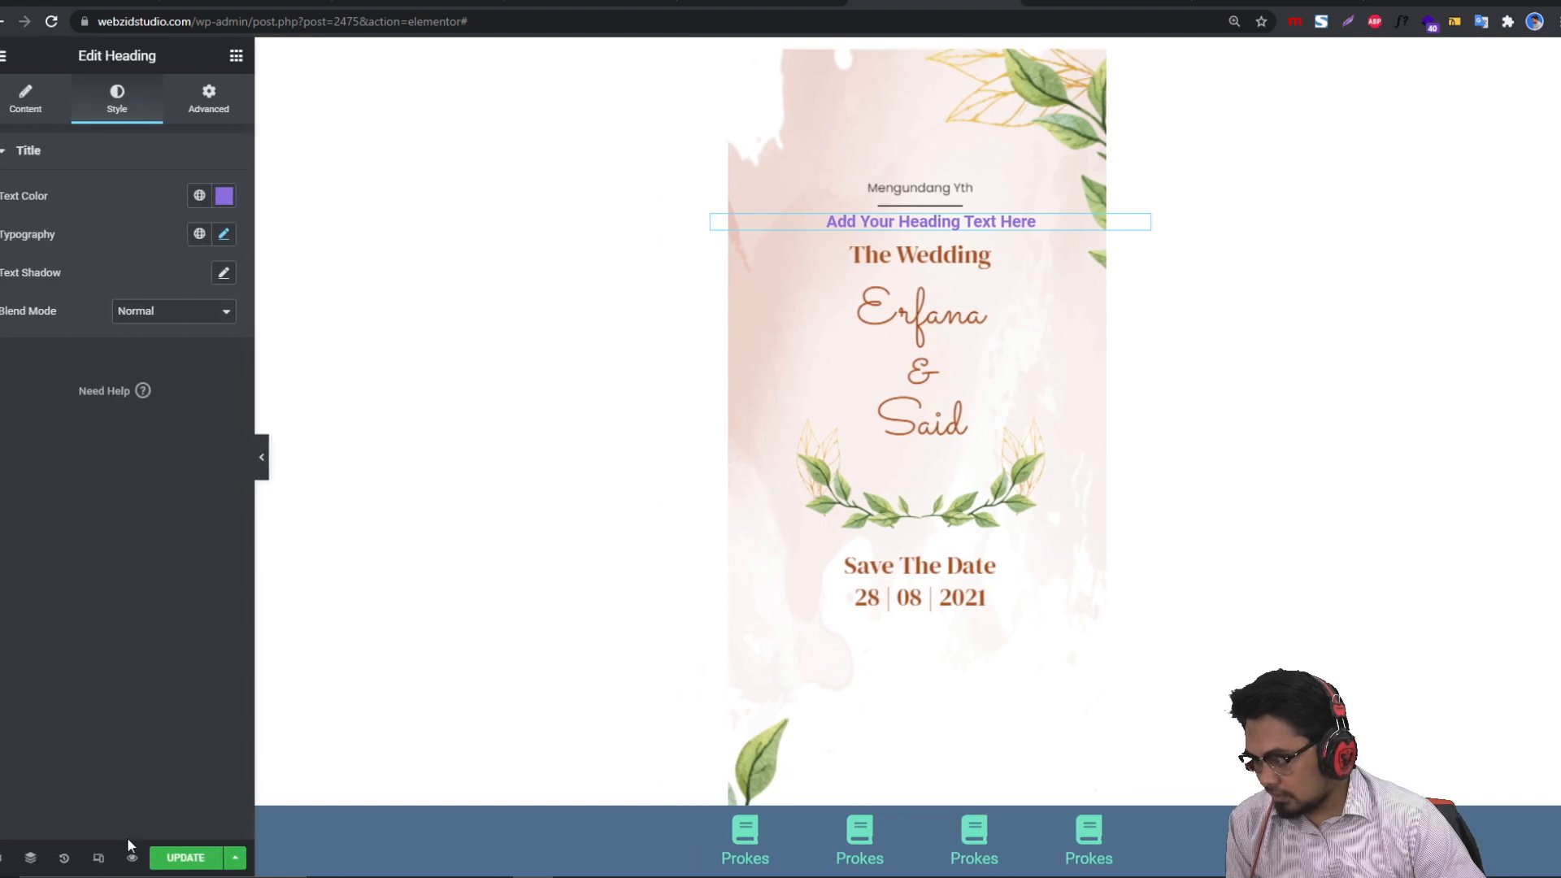
click(99, 858)
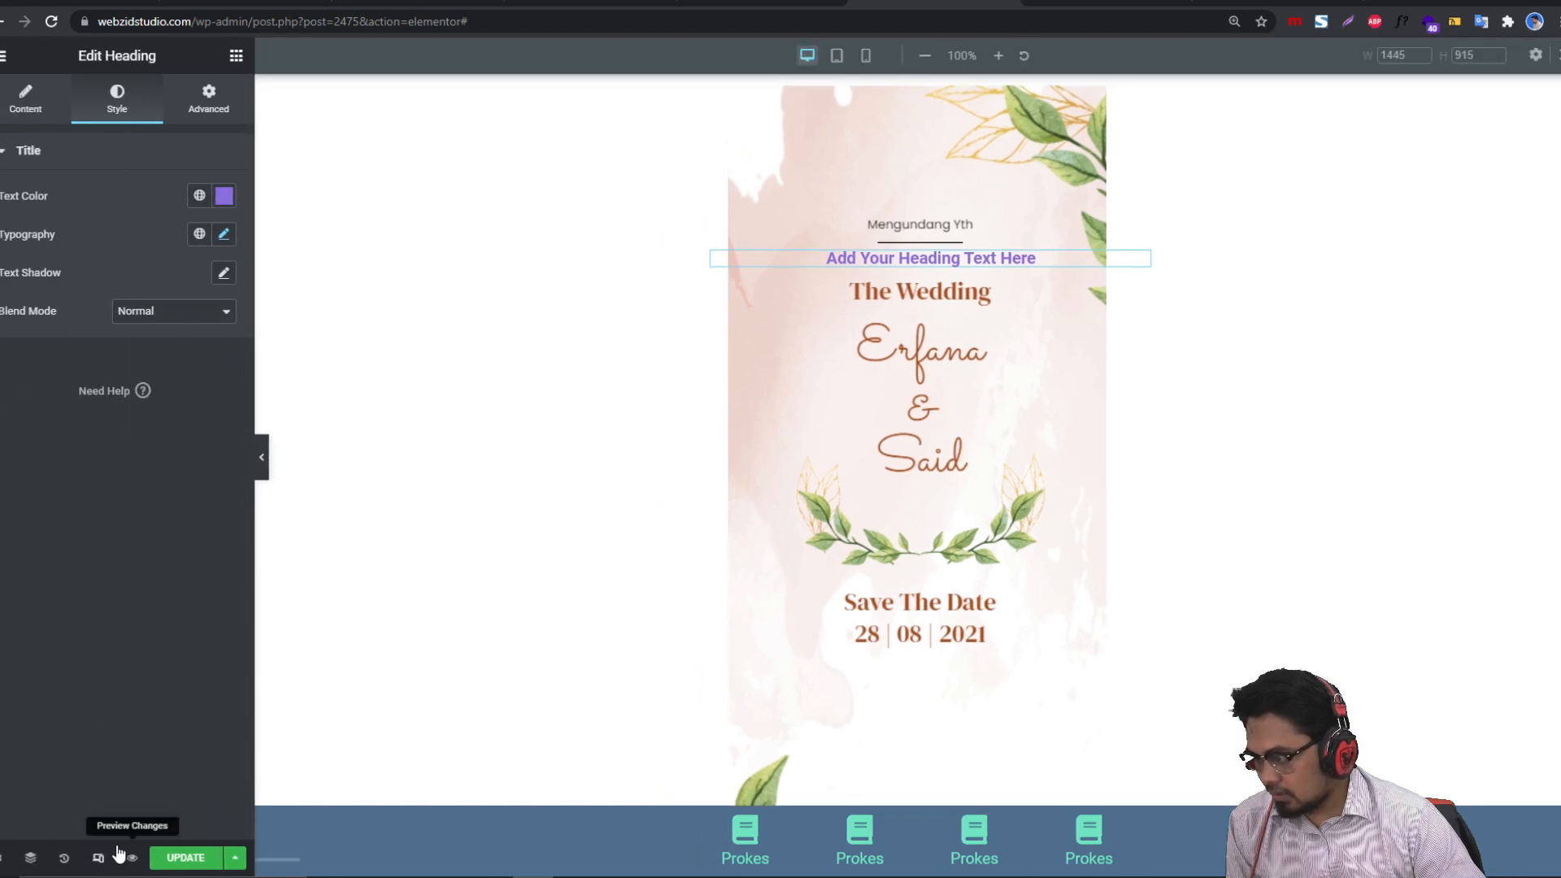
click(866, 55)
drag(1064, 267, 1062, 258)
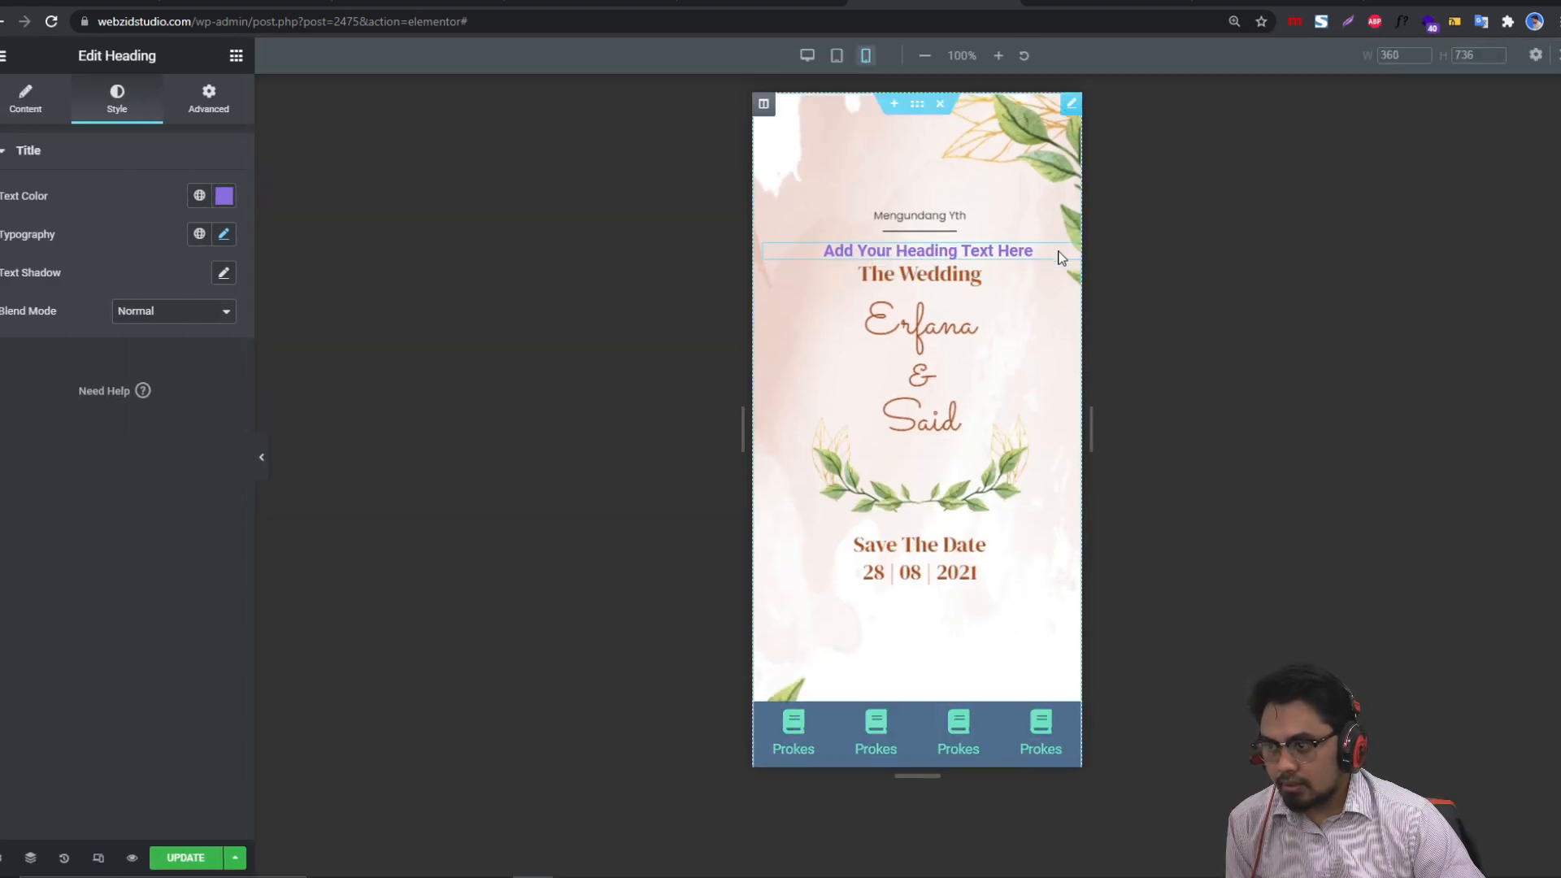
click(99, 858)
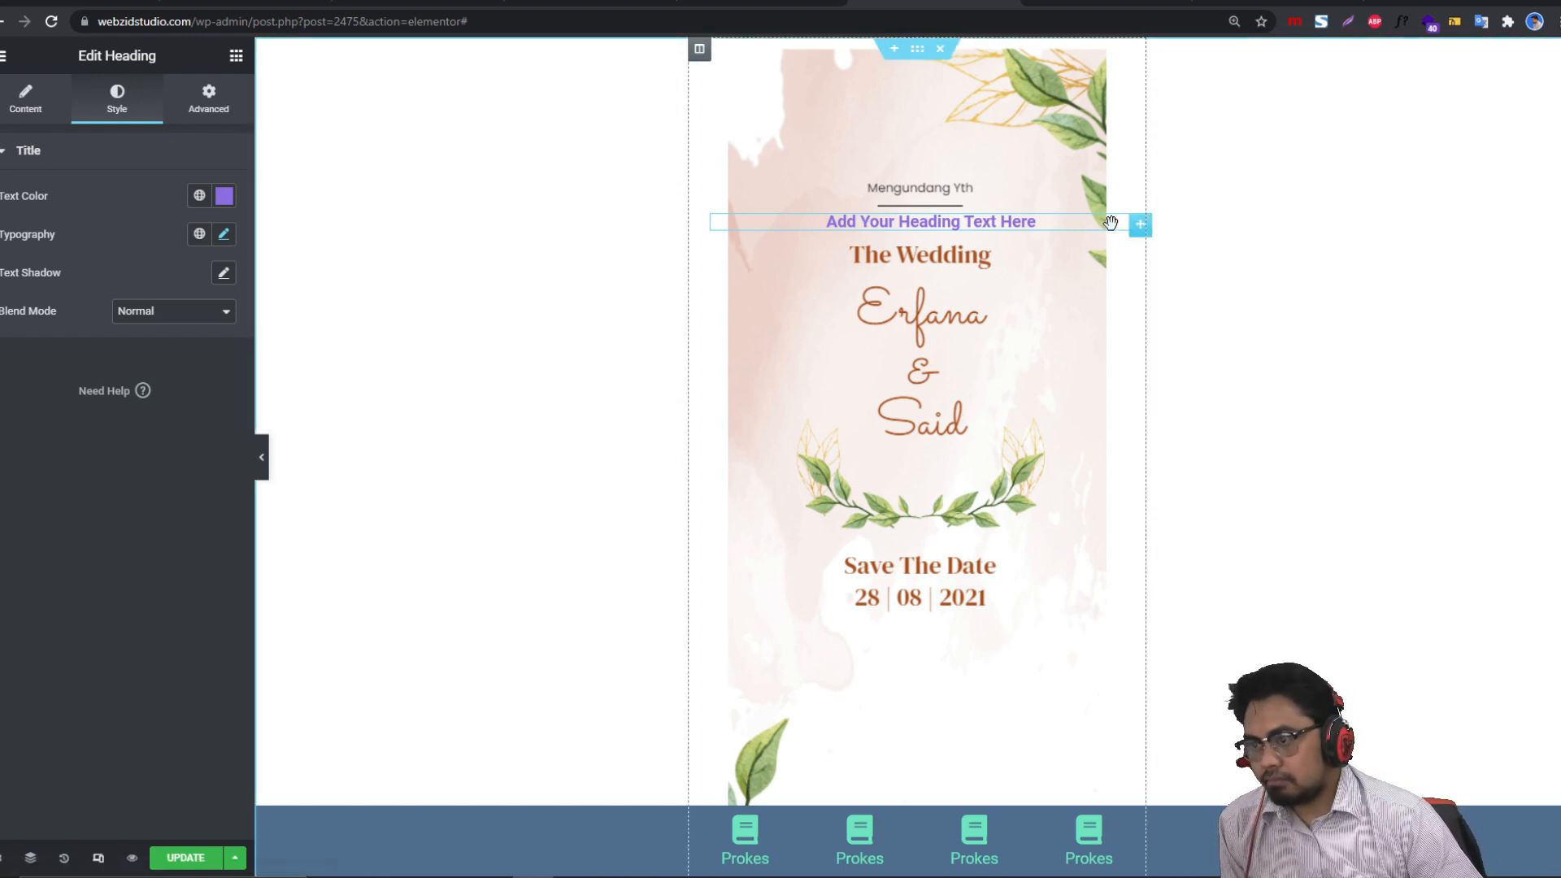
click(61, 98)
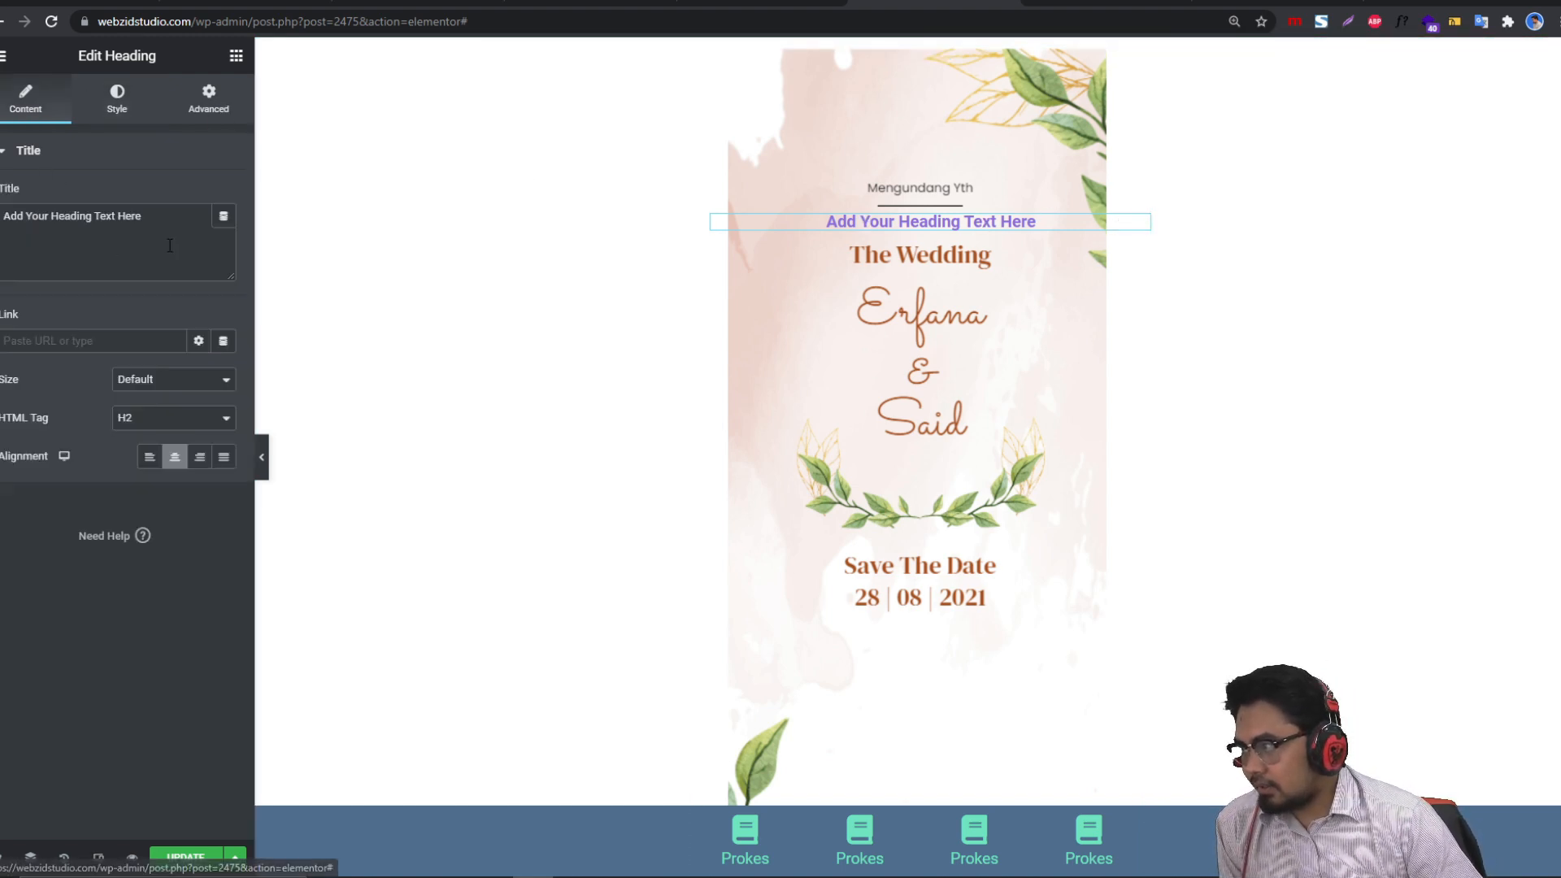
Step: Fill the heading title from the Request Parameter dynamic tag
click(222, 221)
scroll(115, 352, down, 4)
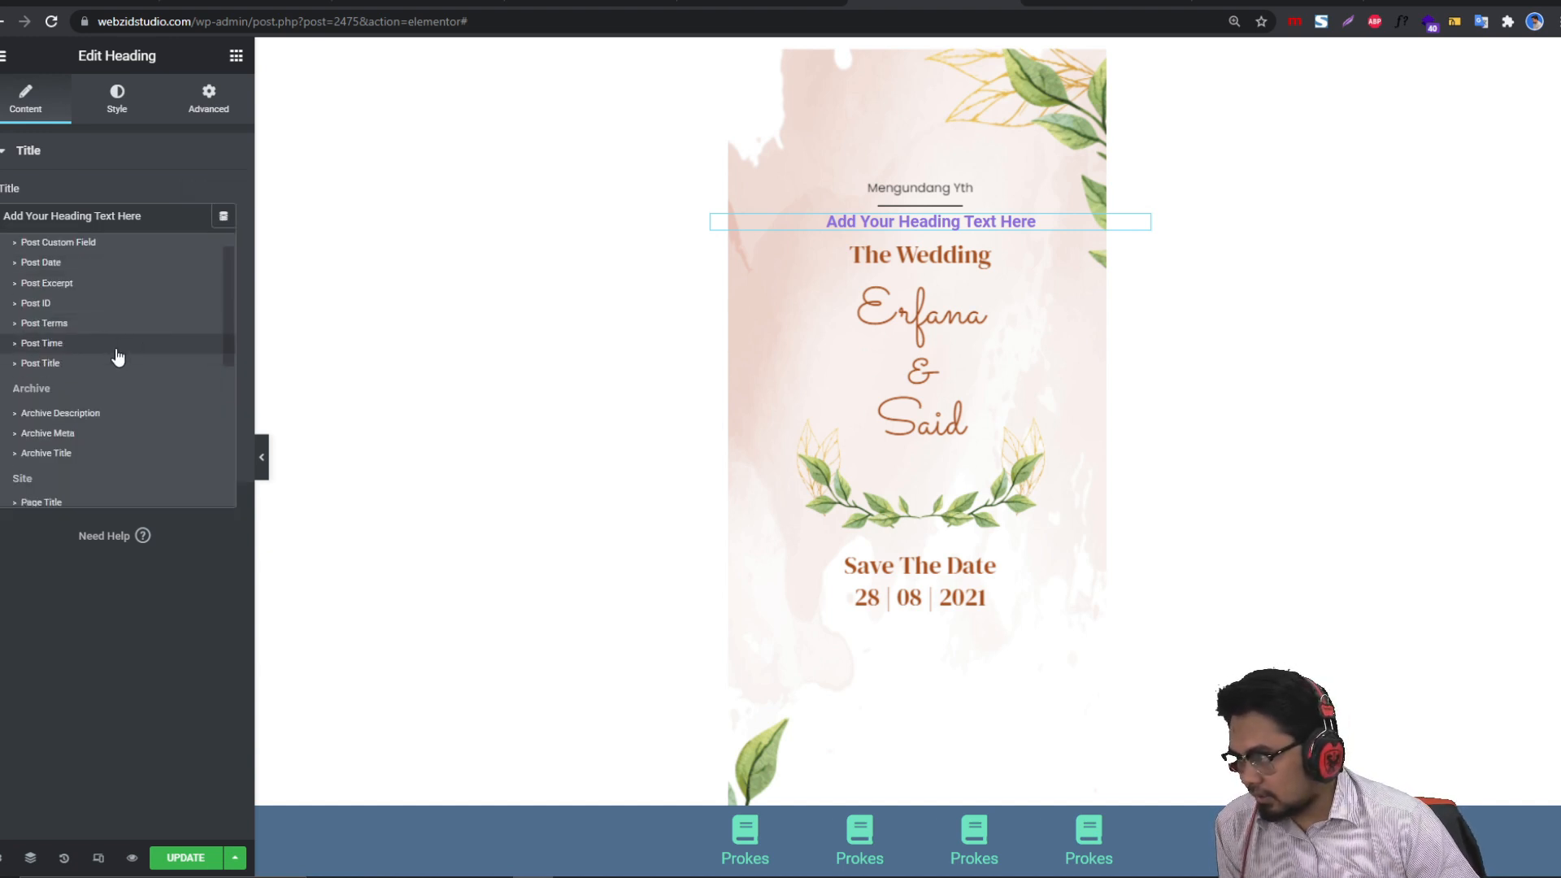
scroll(99, 449, down, 1)
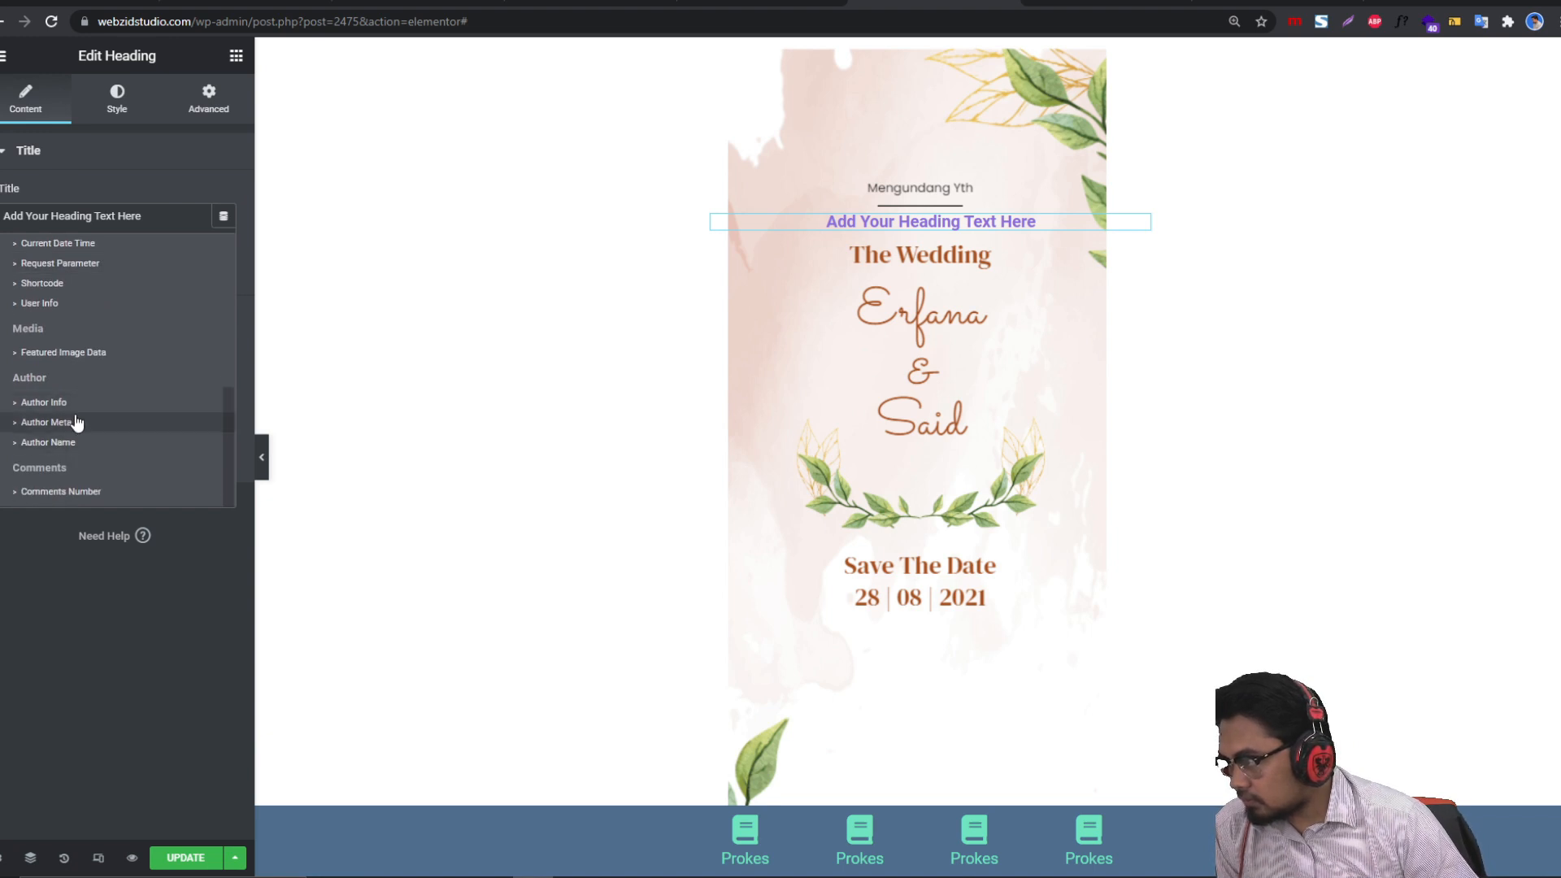
scroll(76, 407, up, 2)
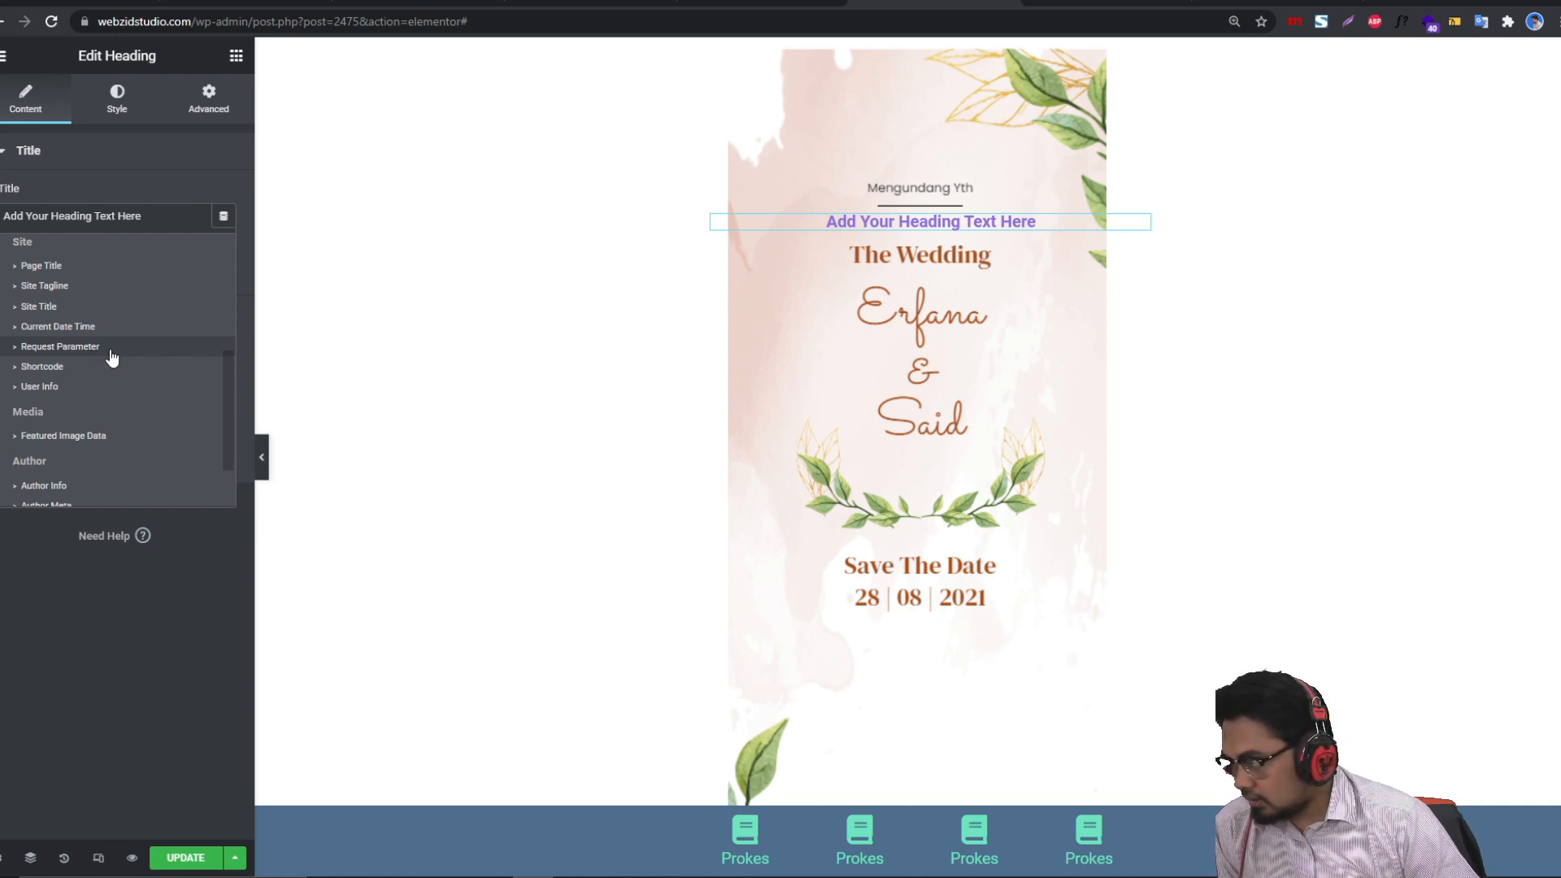
click(83, 349)
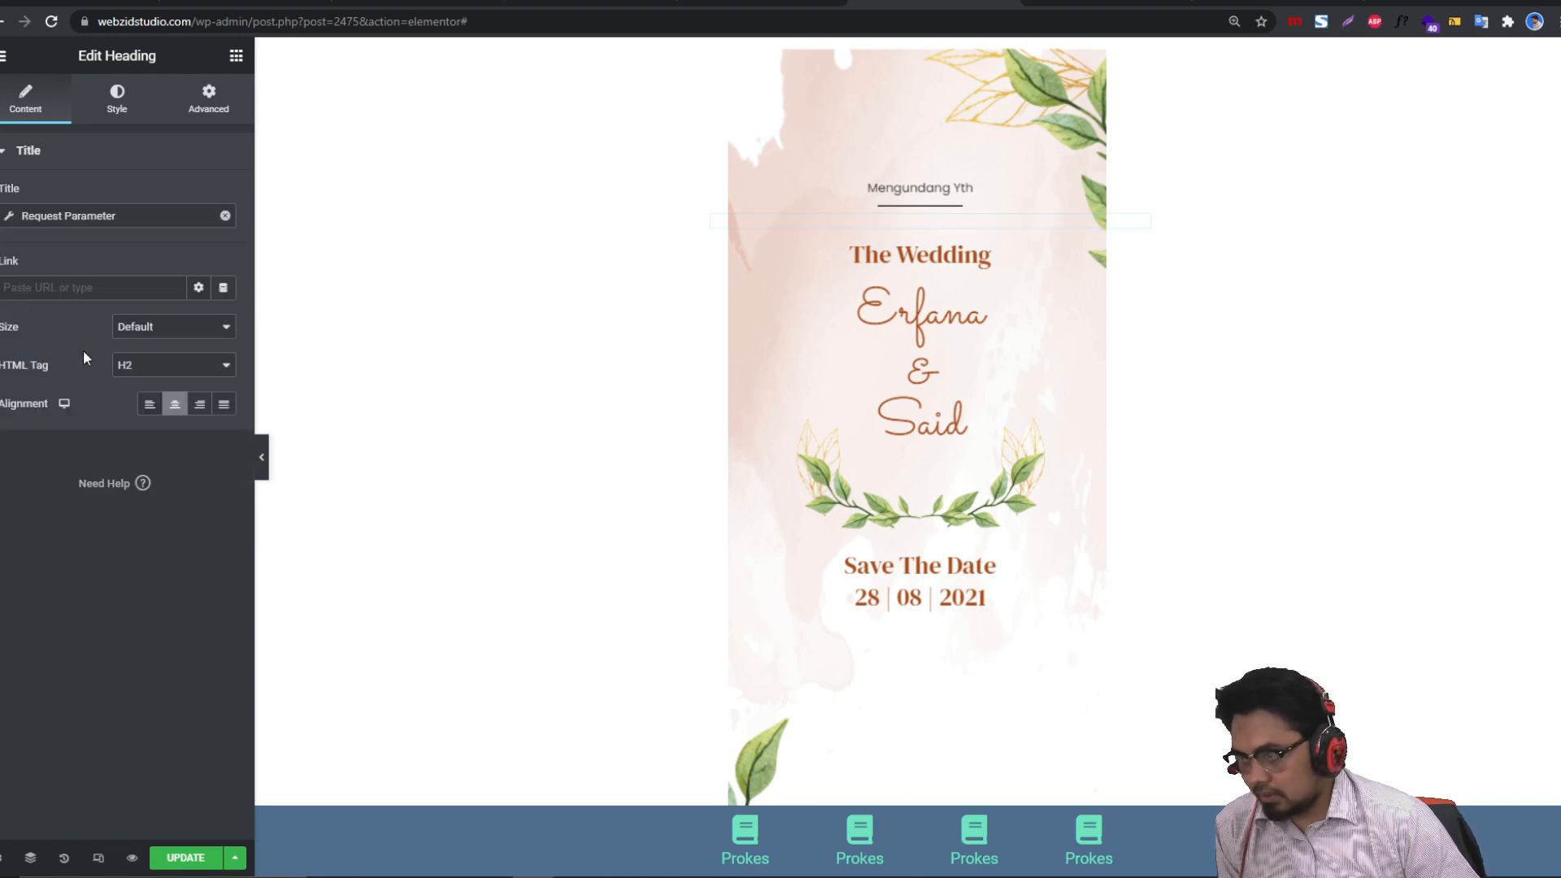
Step: Set the tag to a Get parameter named 'u' and save the page
click(13, 213)
click(157, 295)
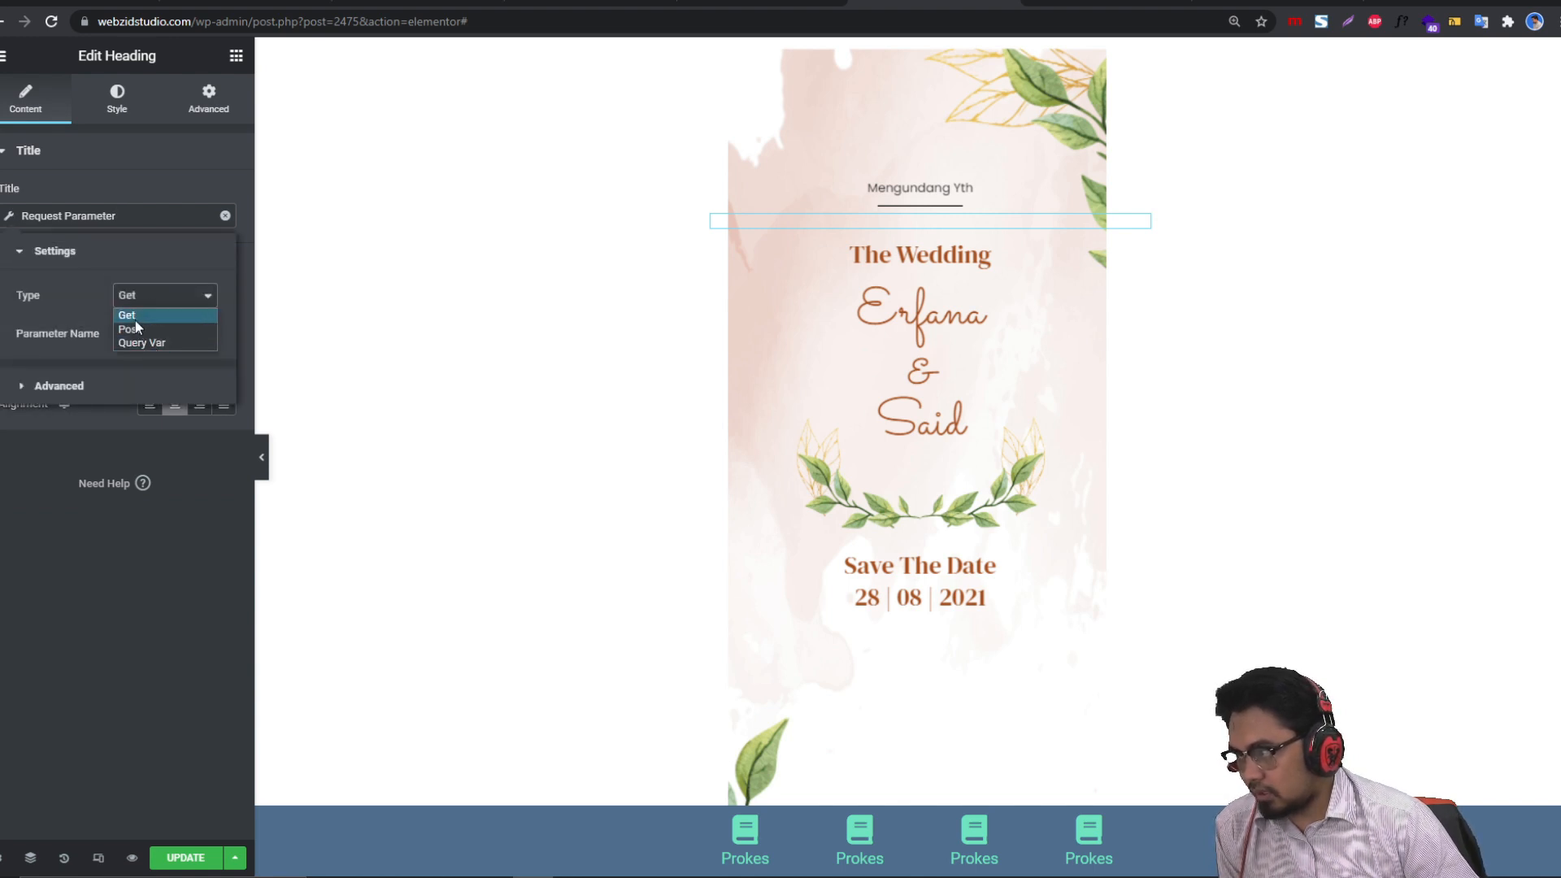
click(132, 314)
click(157, 333)
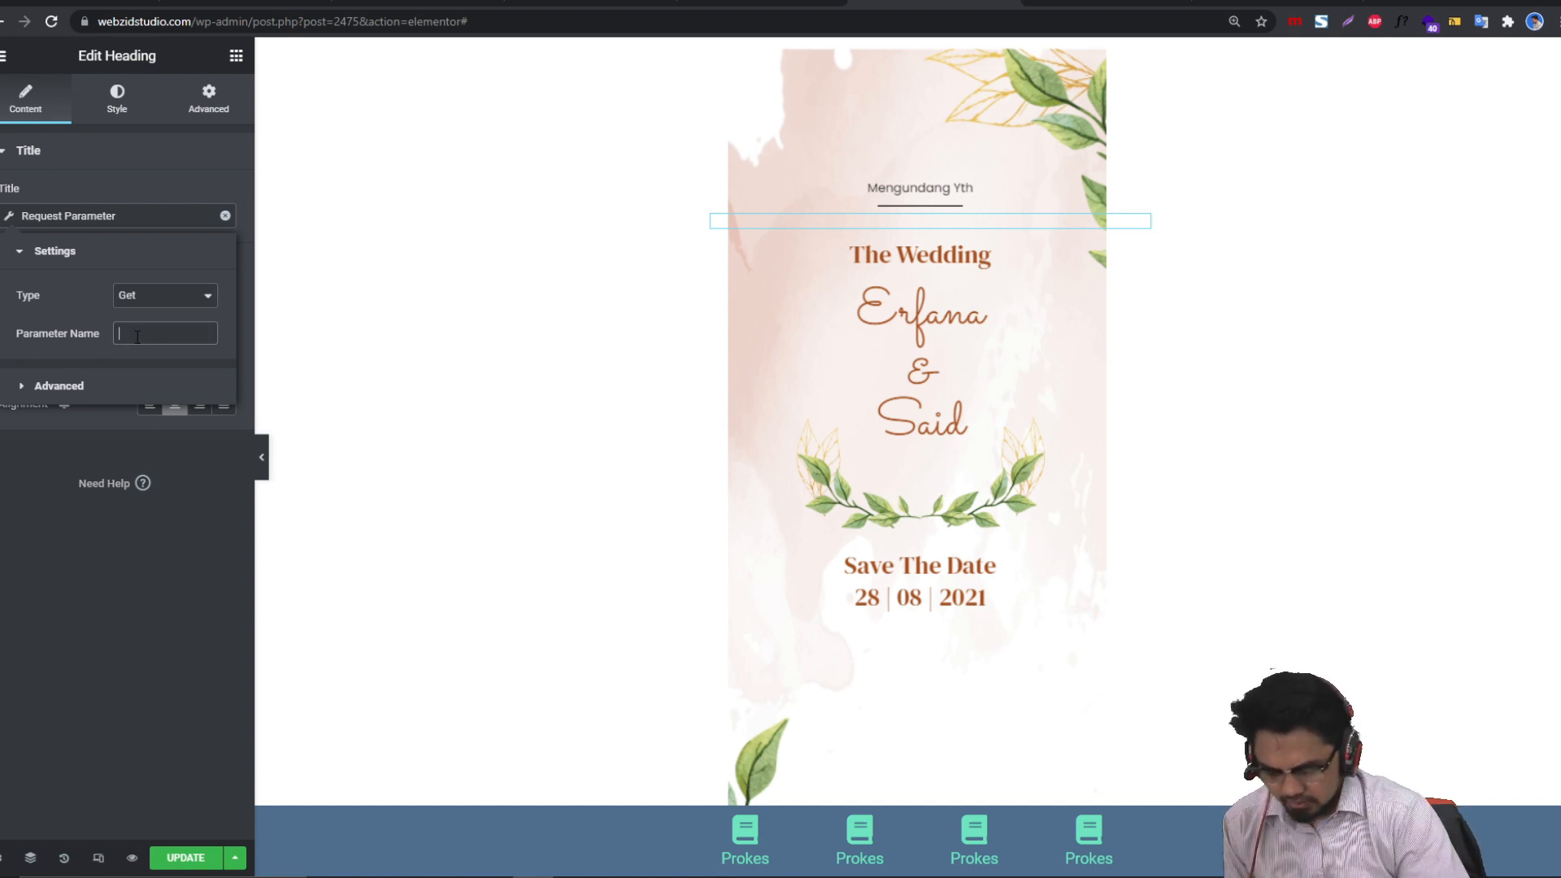
text(u)
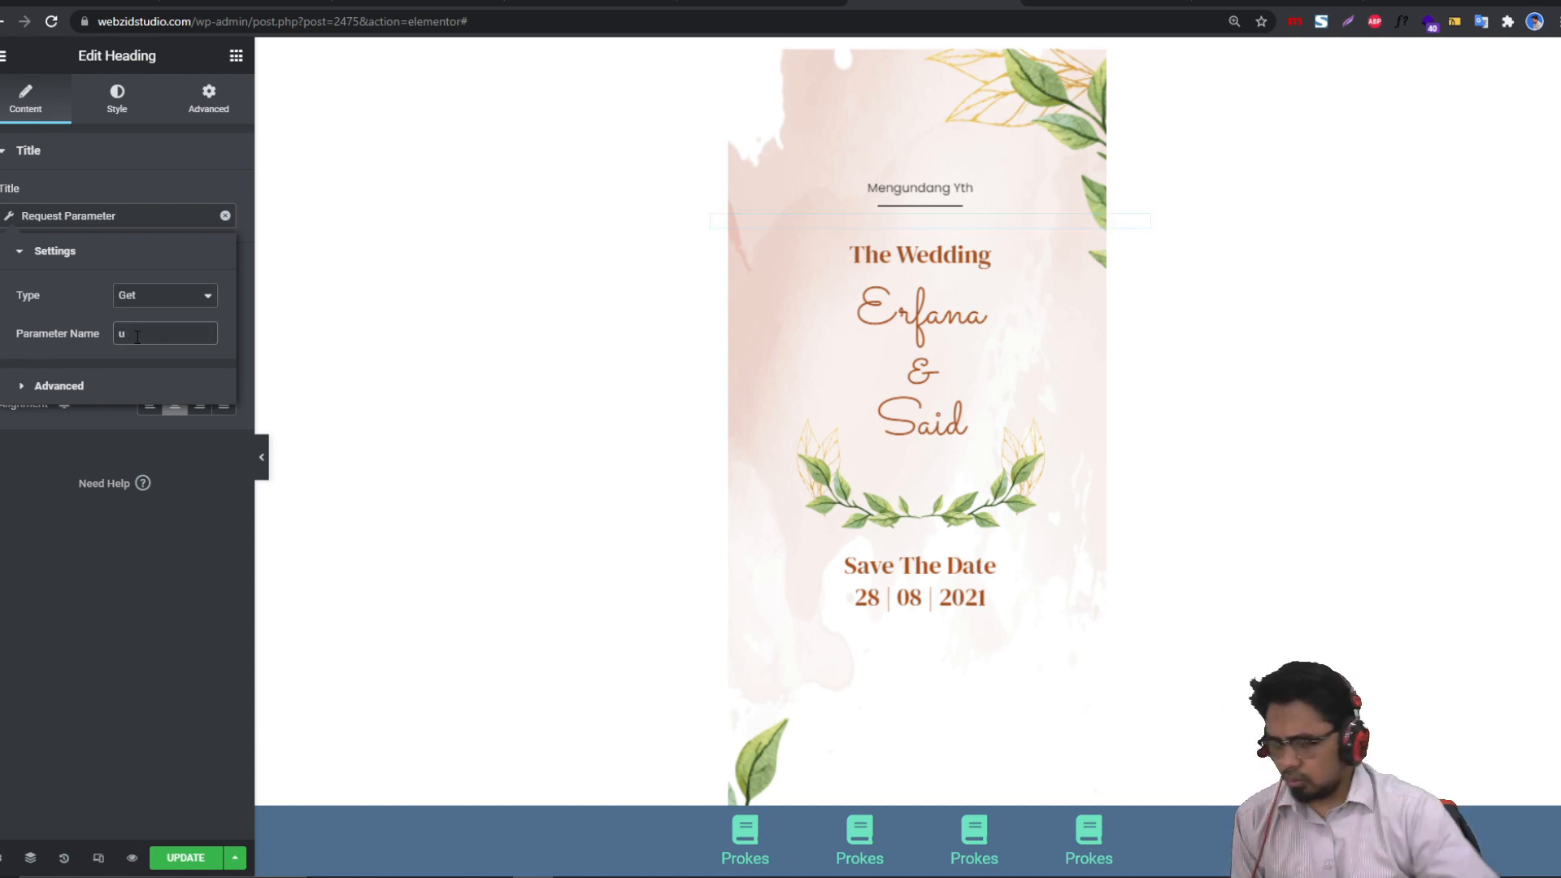
click(192, 860)
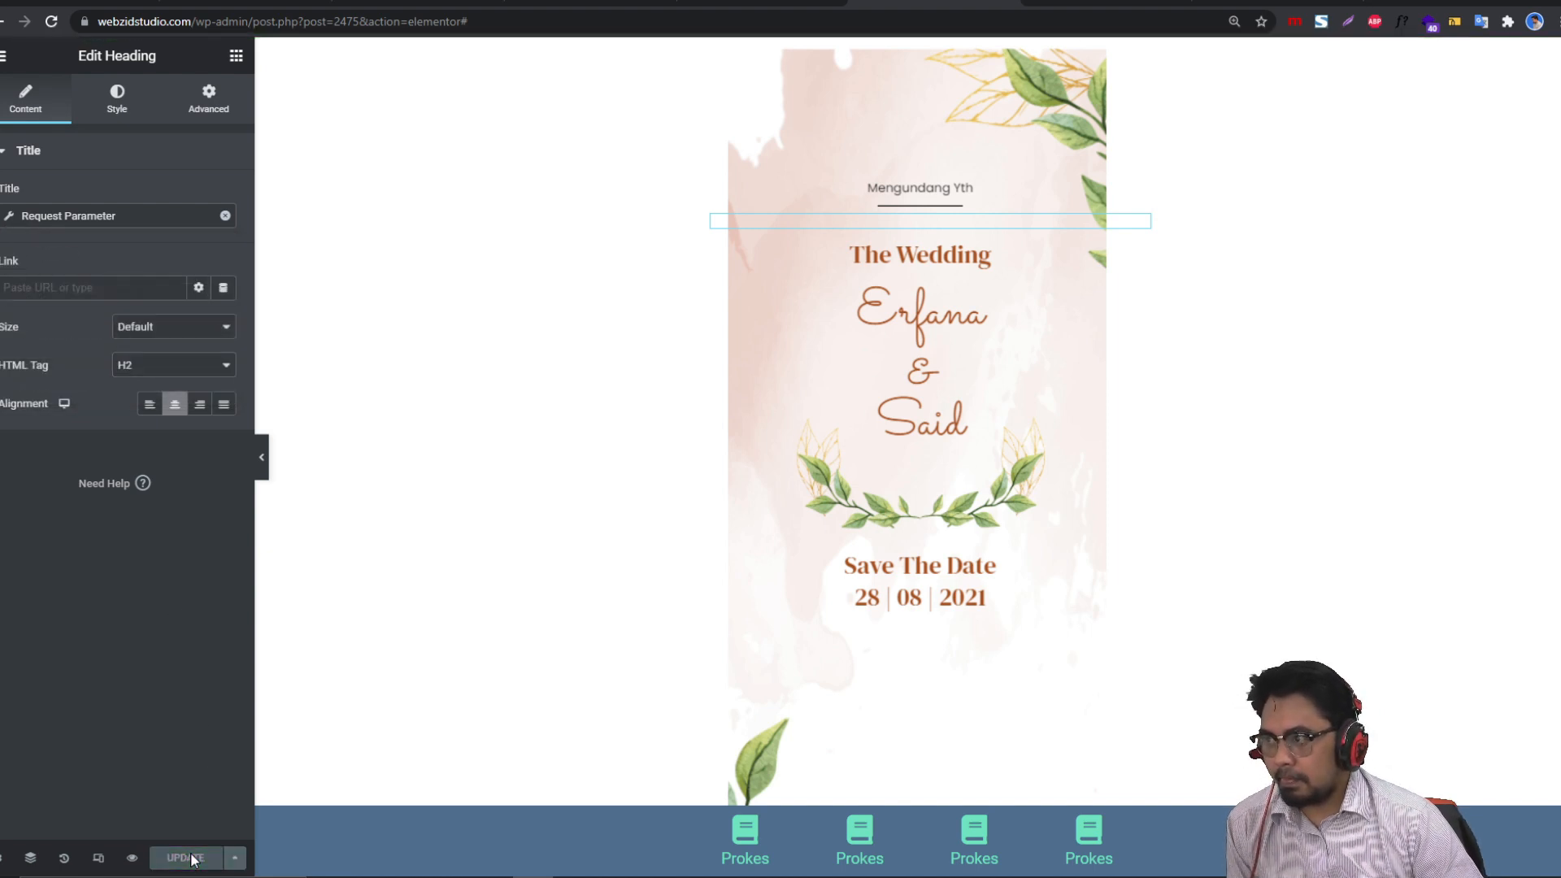
click(1114, 2)
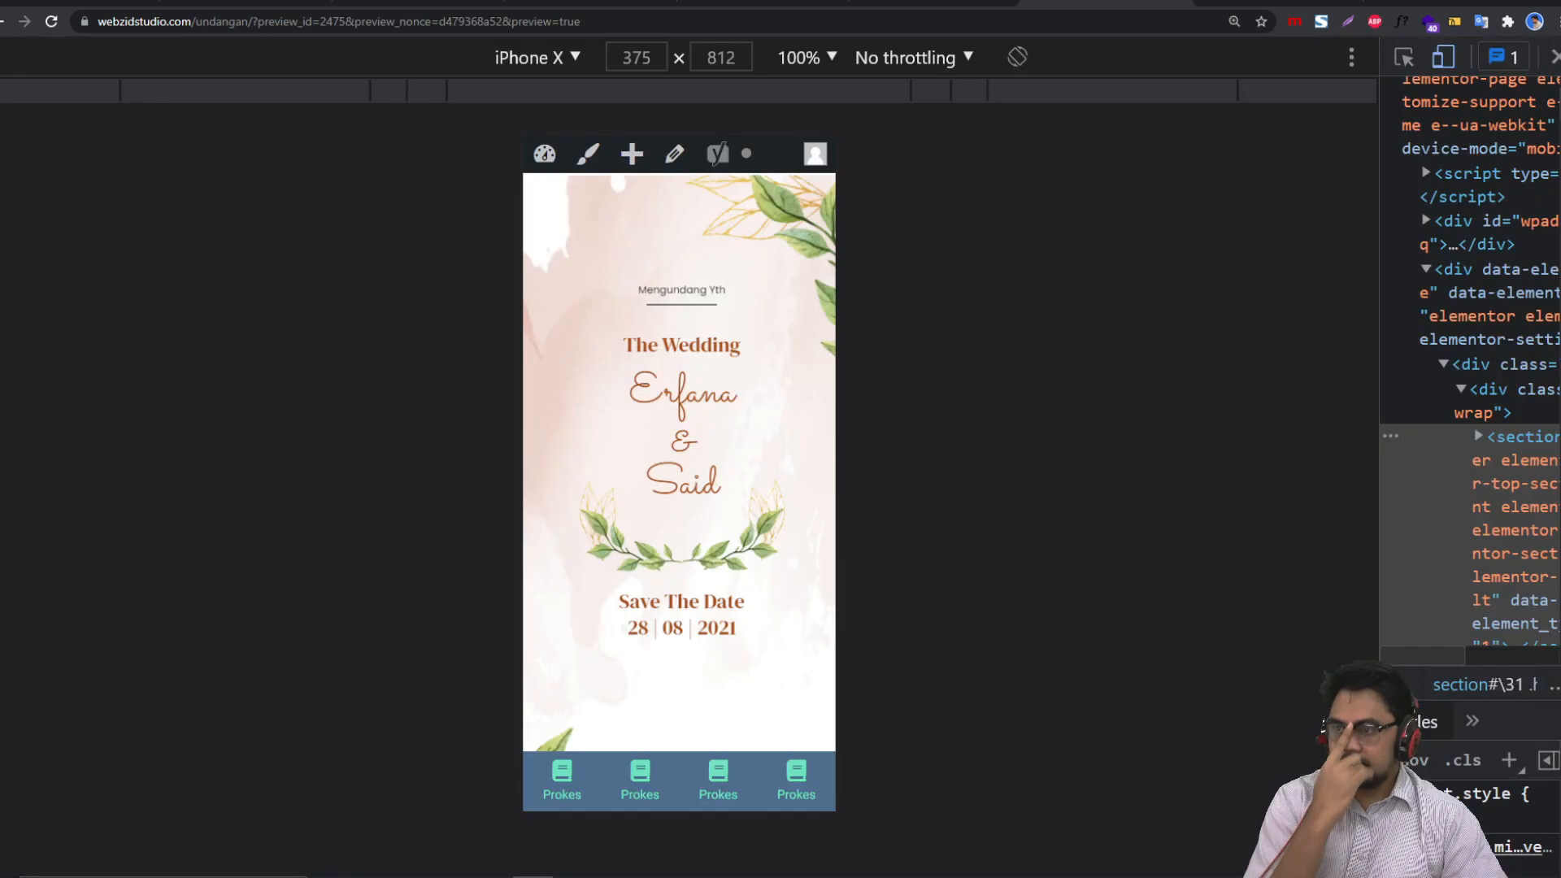
click(51, 21)
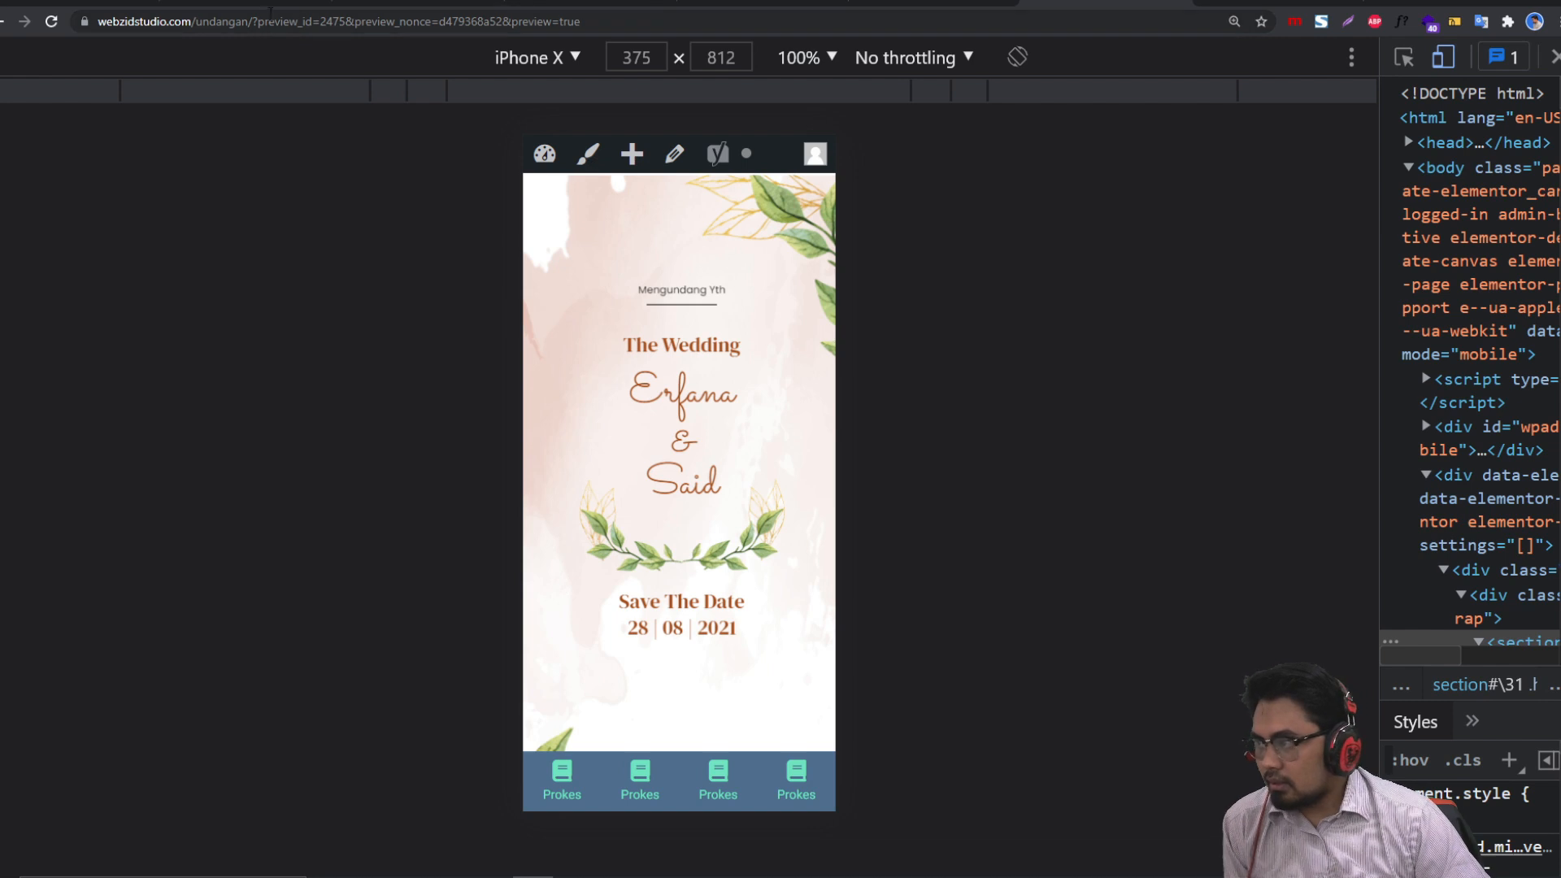
drag(257, 22, 616, 46)
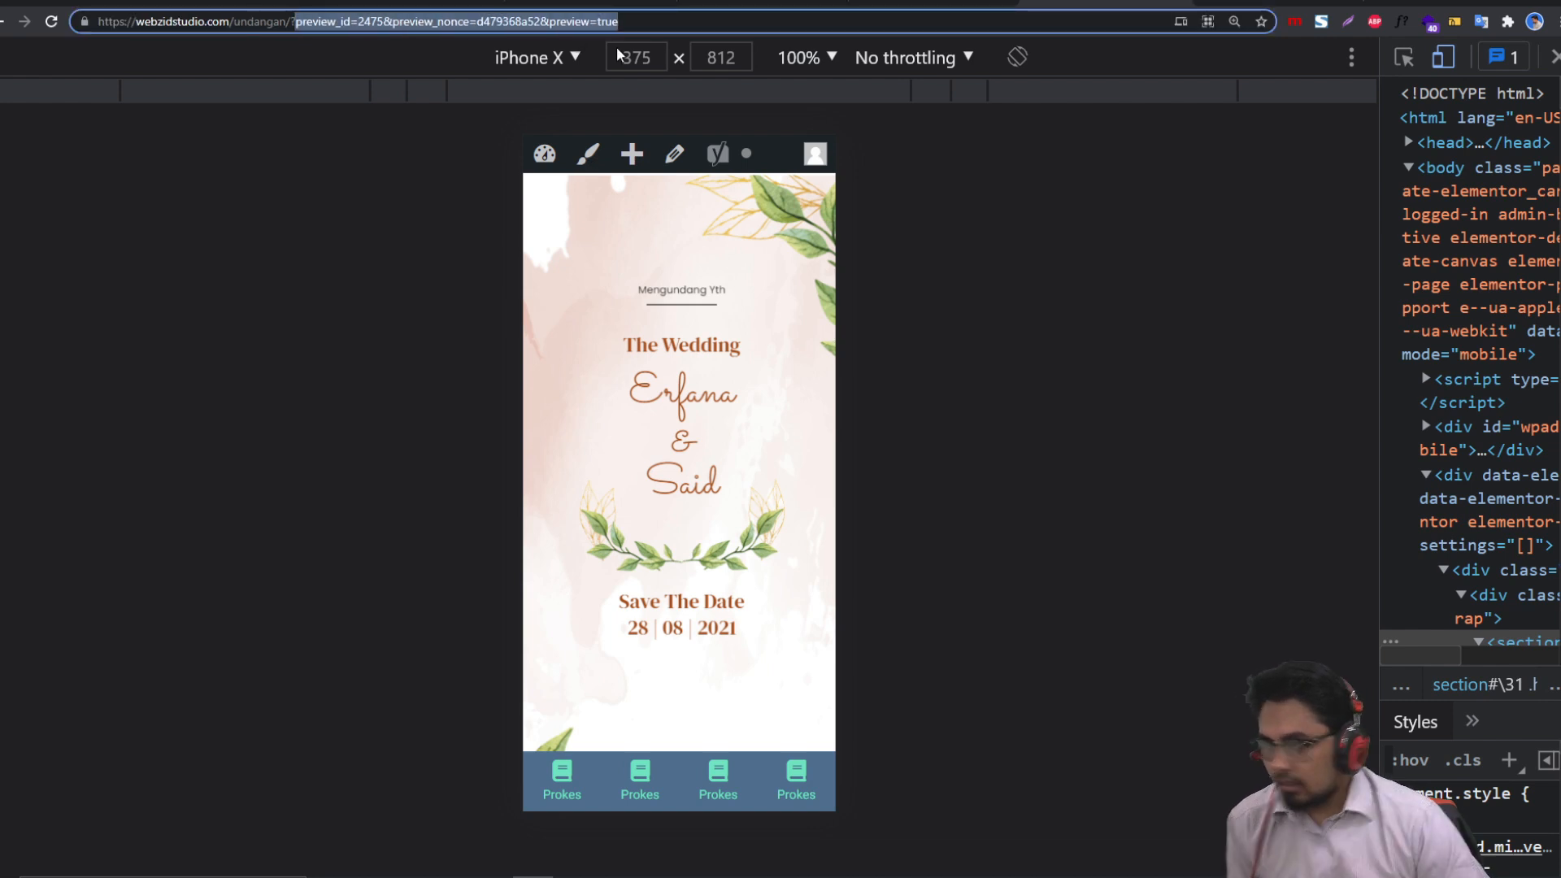
key(BackSpace)
drag(313, 22, 109, 39)
key(ctrl+c)
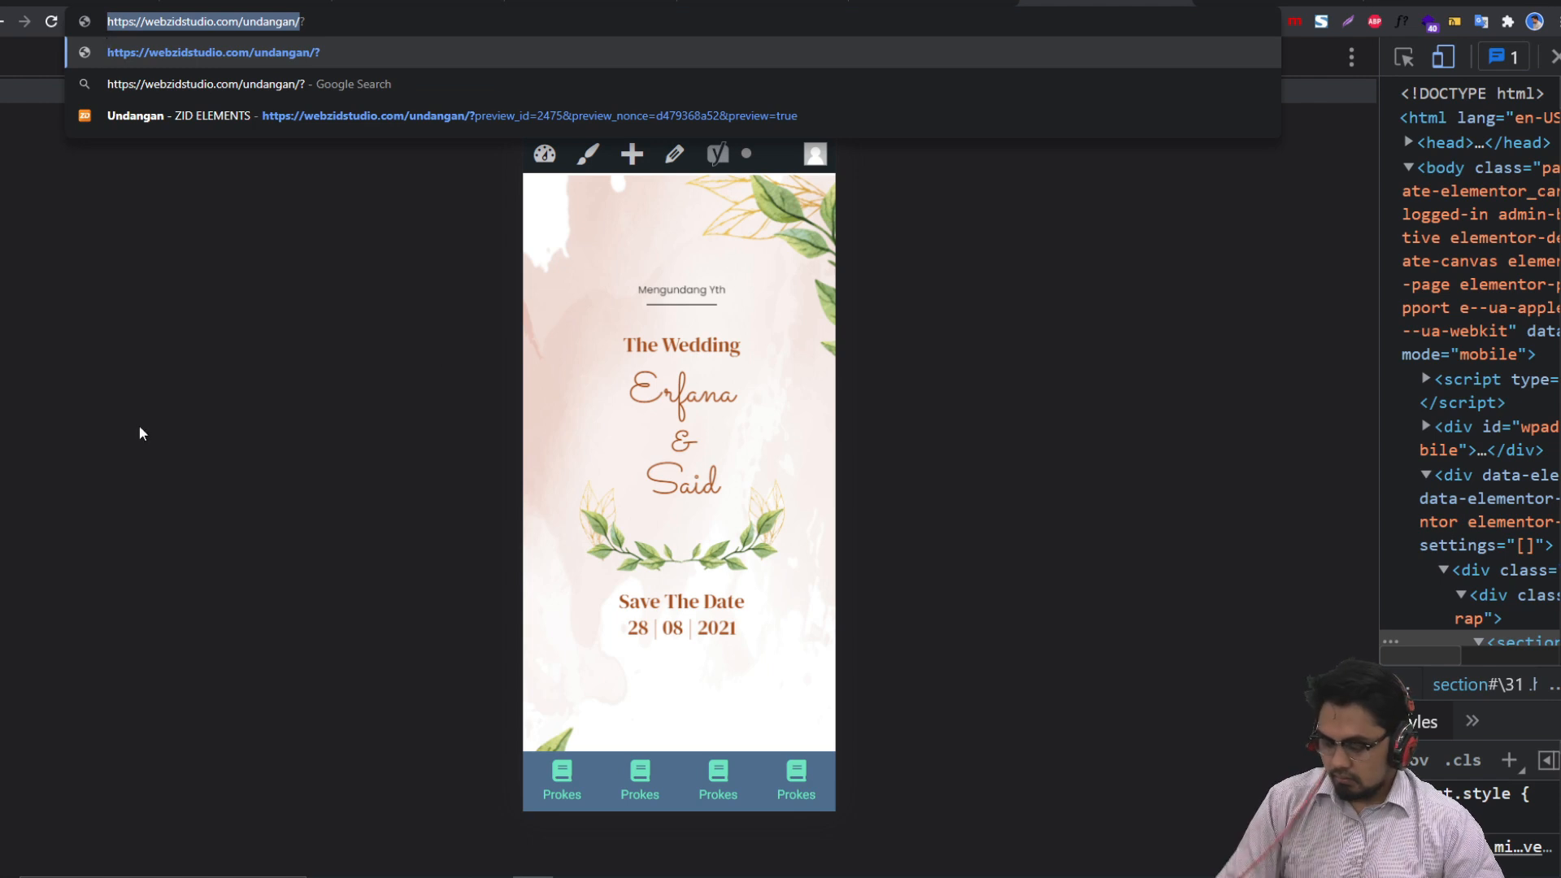
click(98, 874)
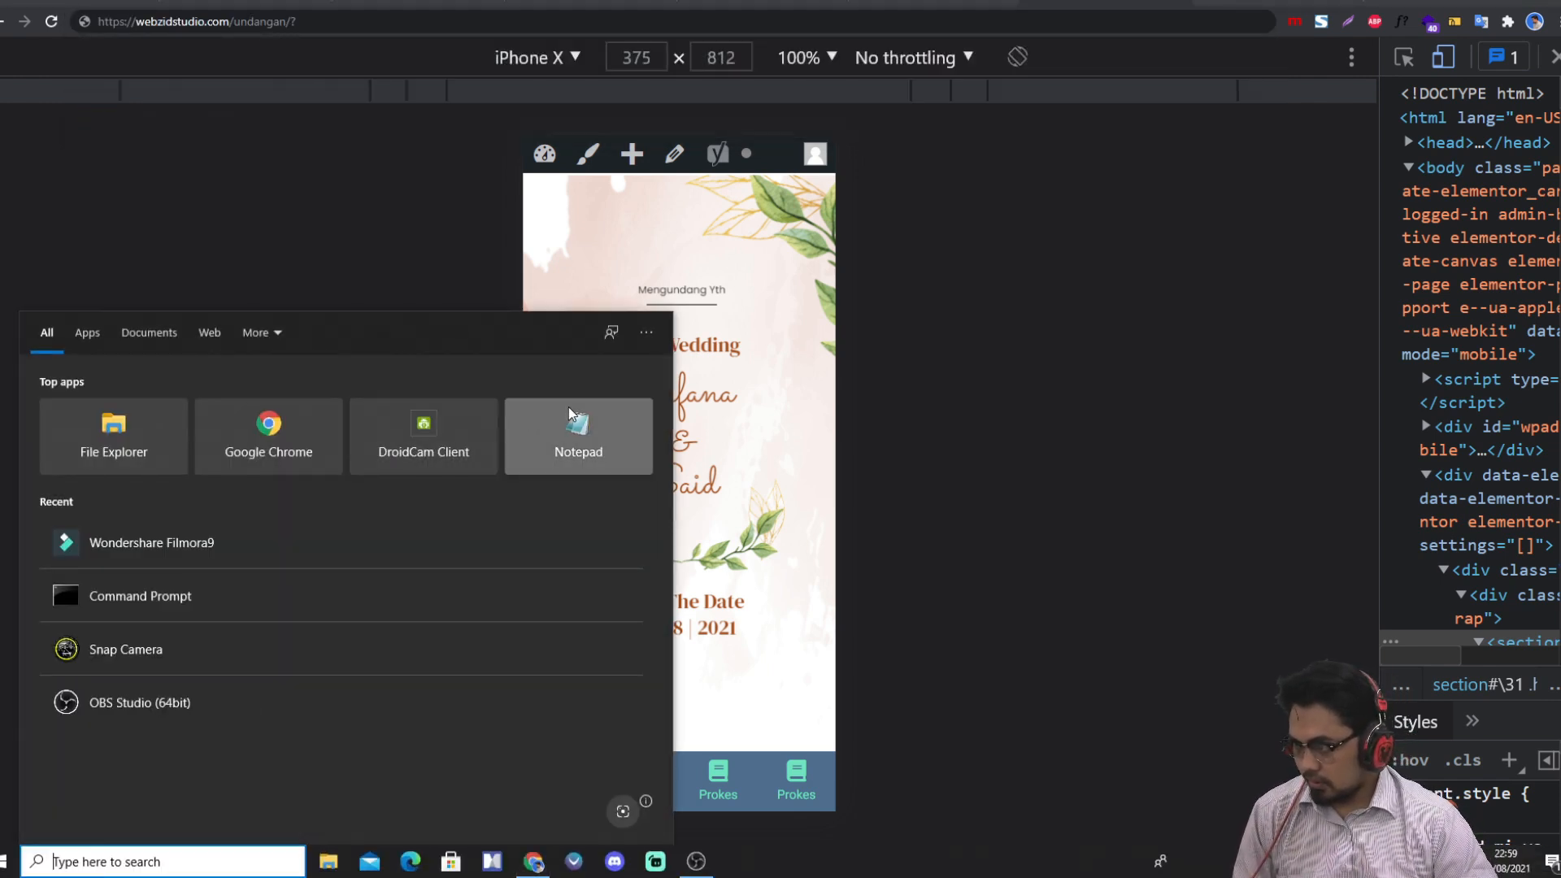
Step: Paste the invitation page address into Notepad
click(571, 413)
key(ctrl+v)
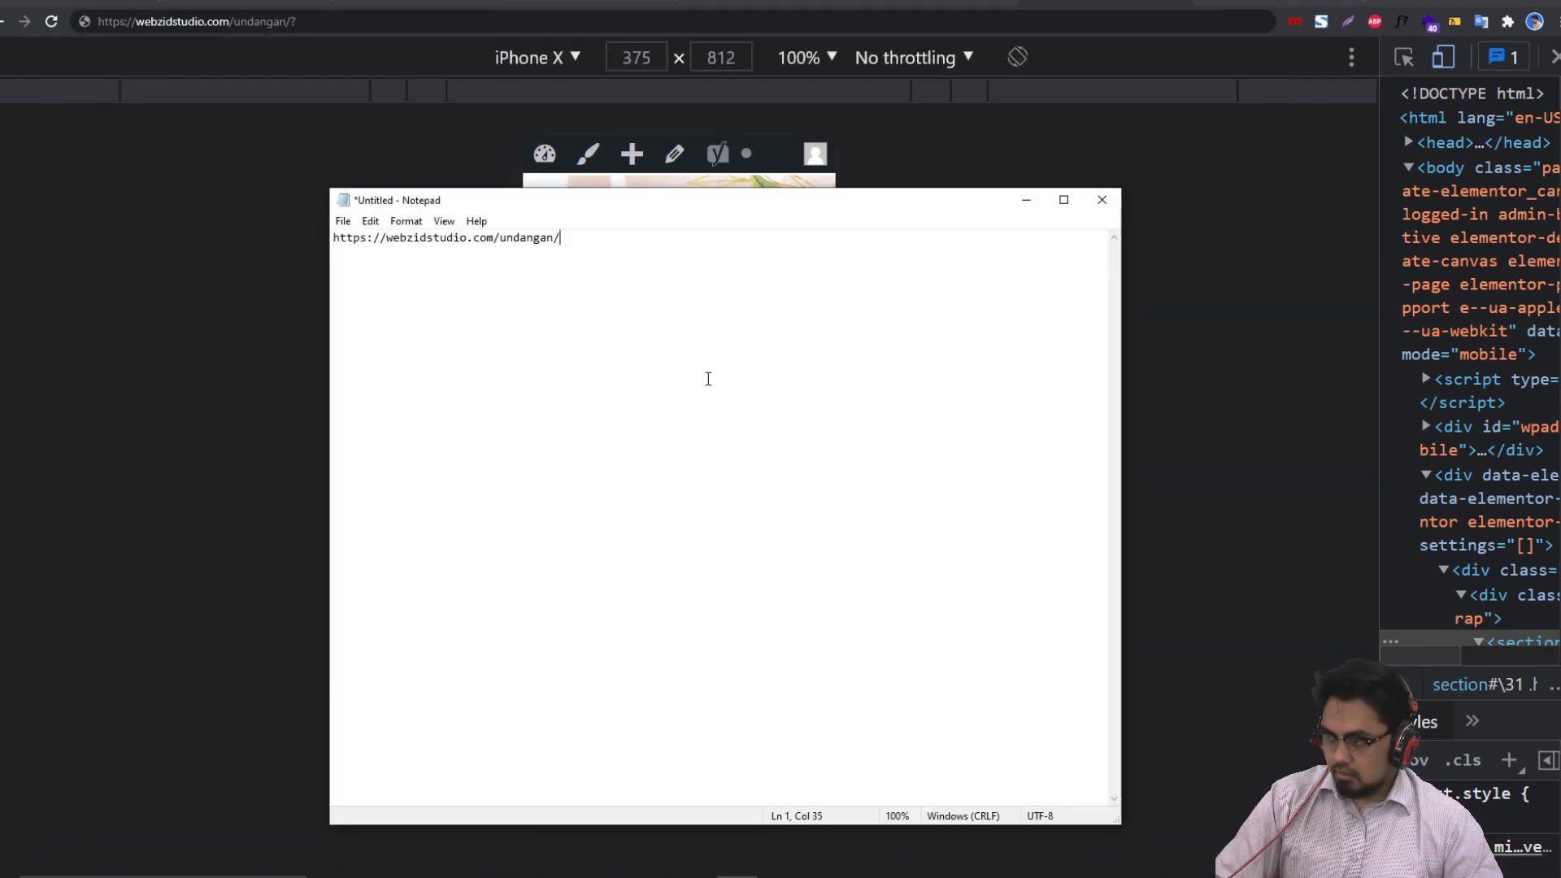
scroll(707, 407, up, 10)
scroll(708, 429, up, 3)
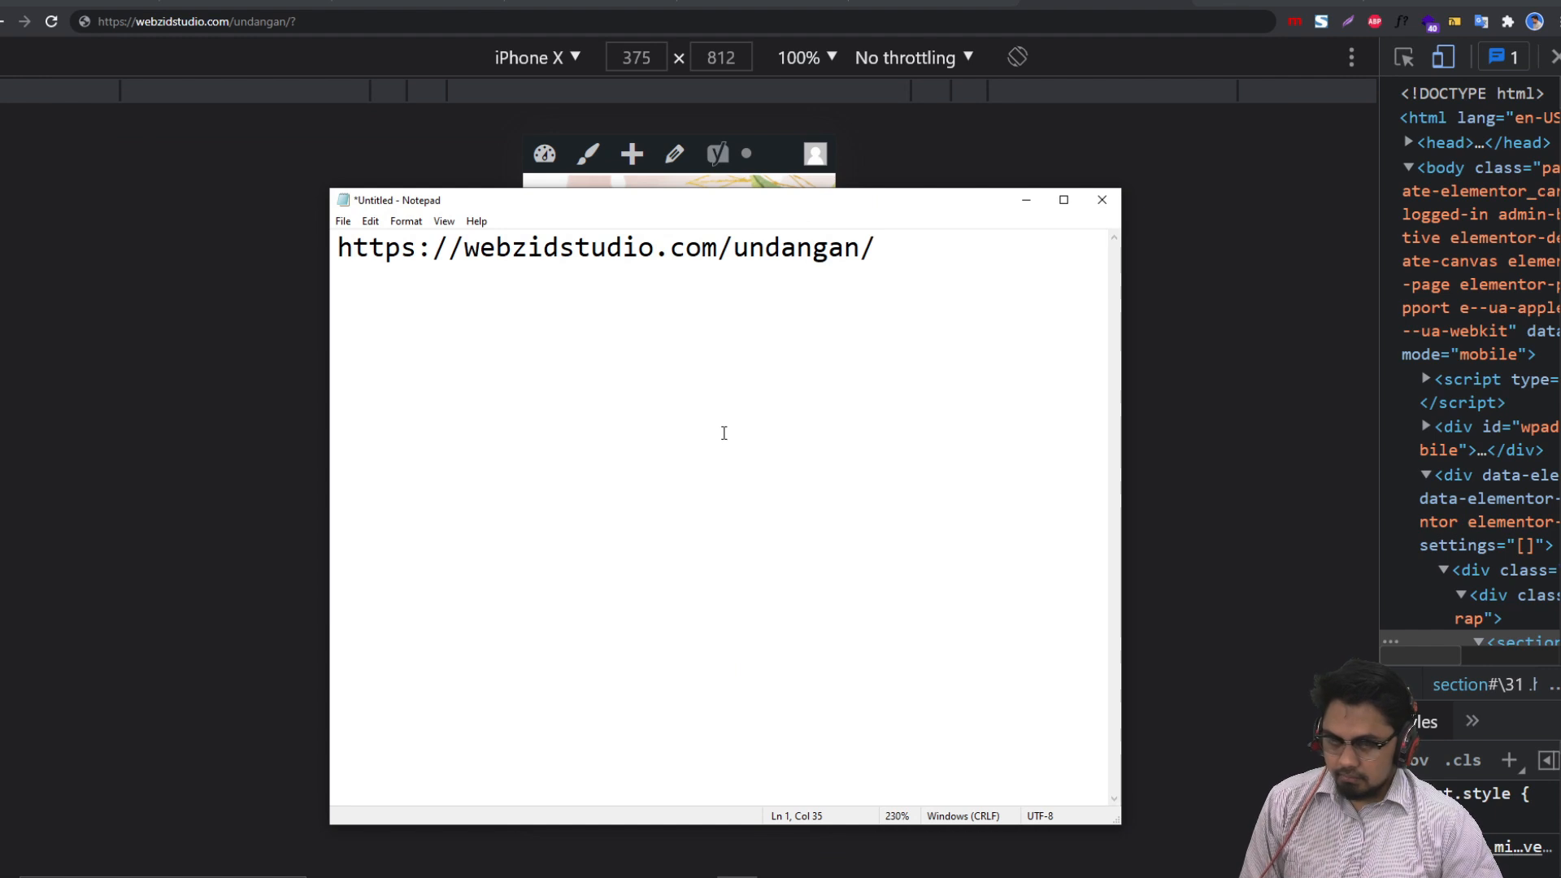
scroll(722, 432, up, 1)
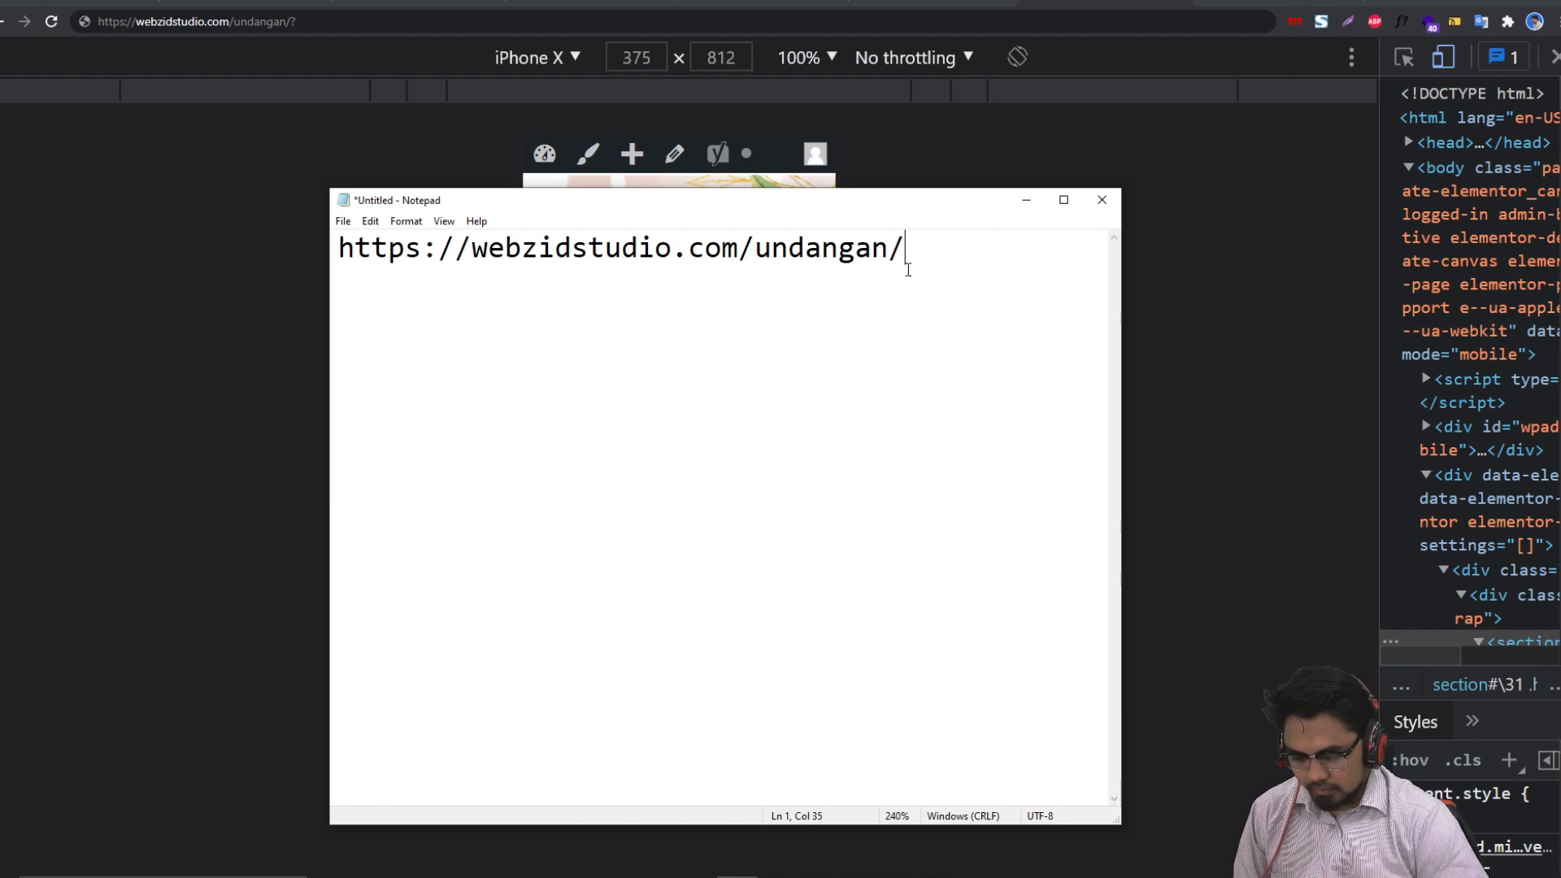
Step: Append ?u= plus the guest's full name joined with + signs, fixing typos, and select the URL
text(?)
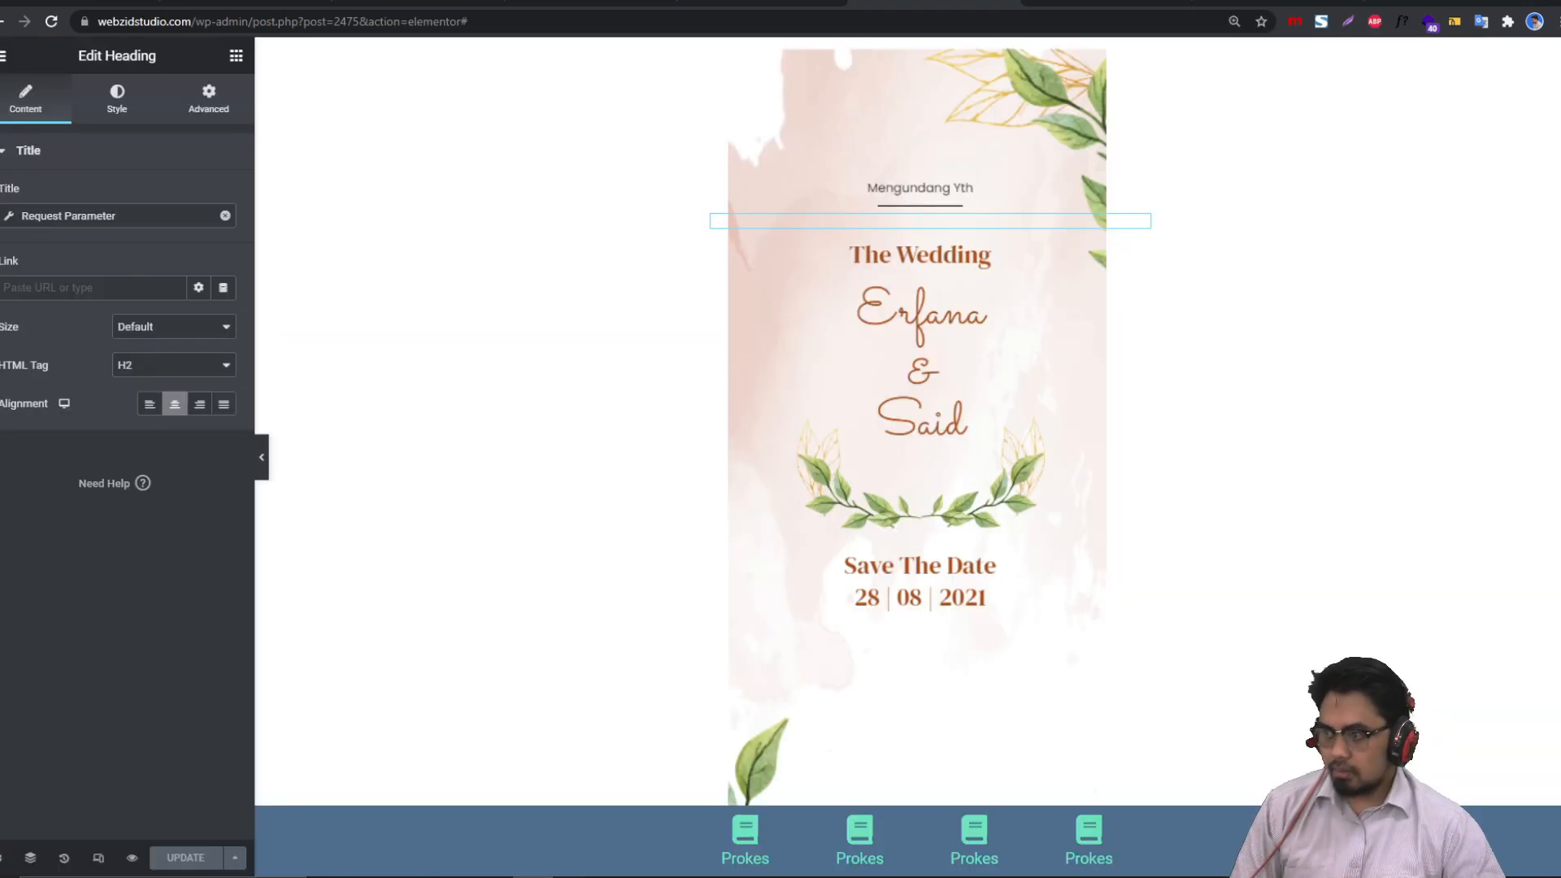
click(133, 218)
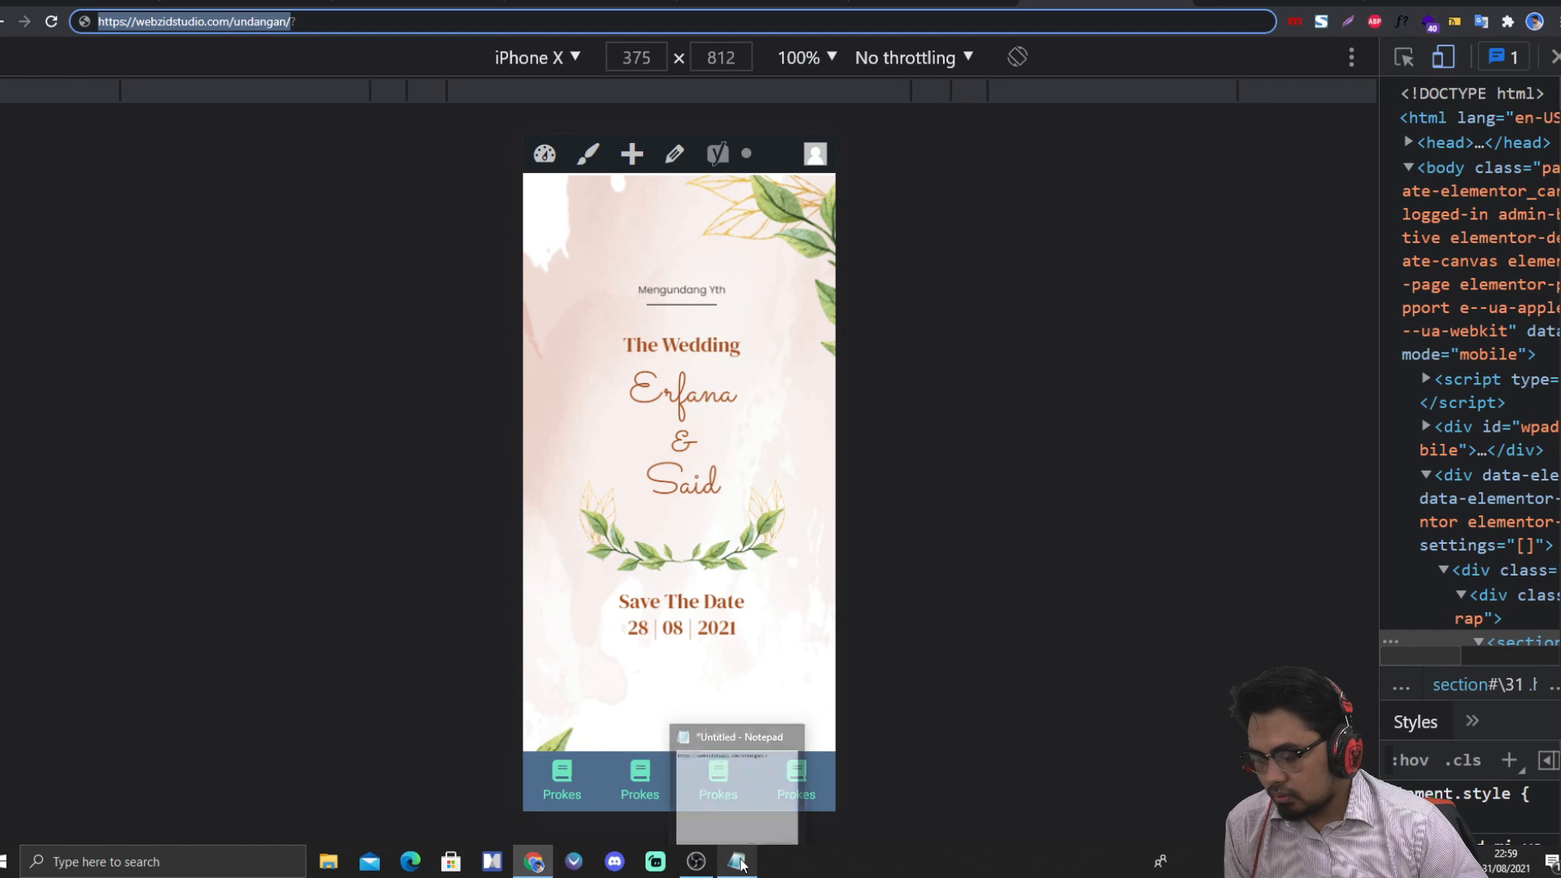
click(737, 861)
text(u)
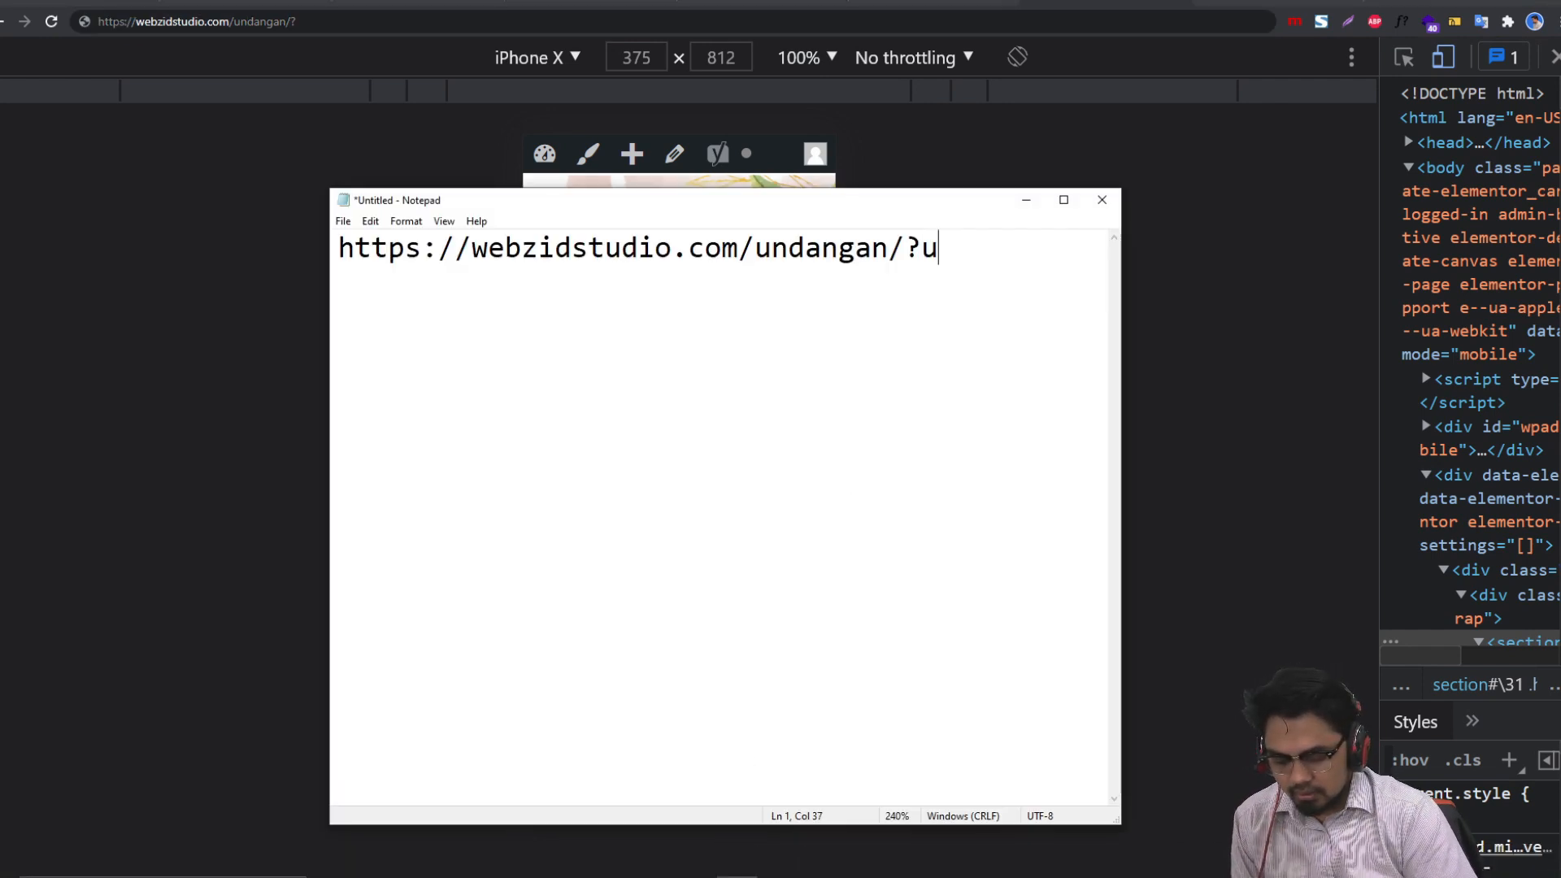
text(+)
key(BackSpace)
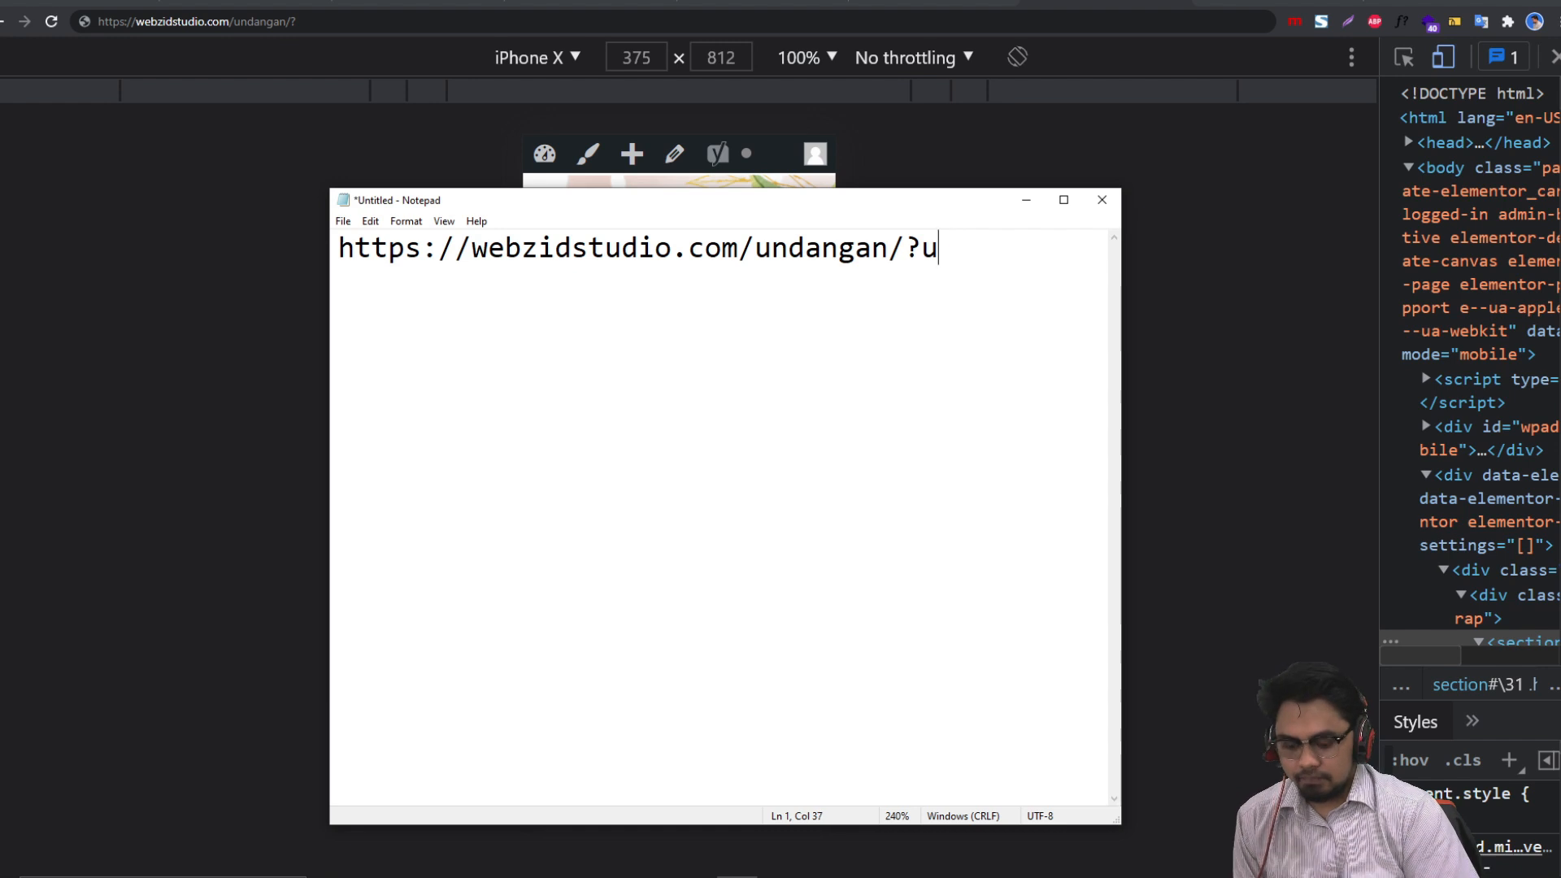
text(=)
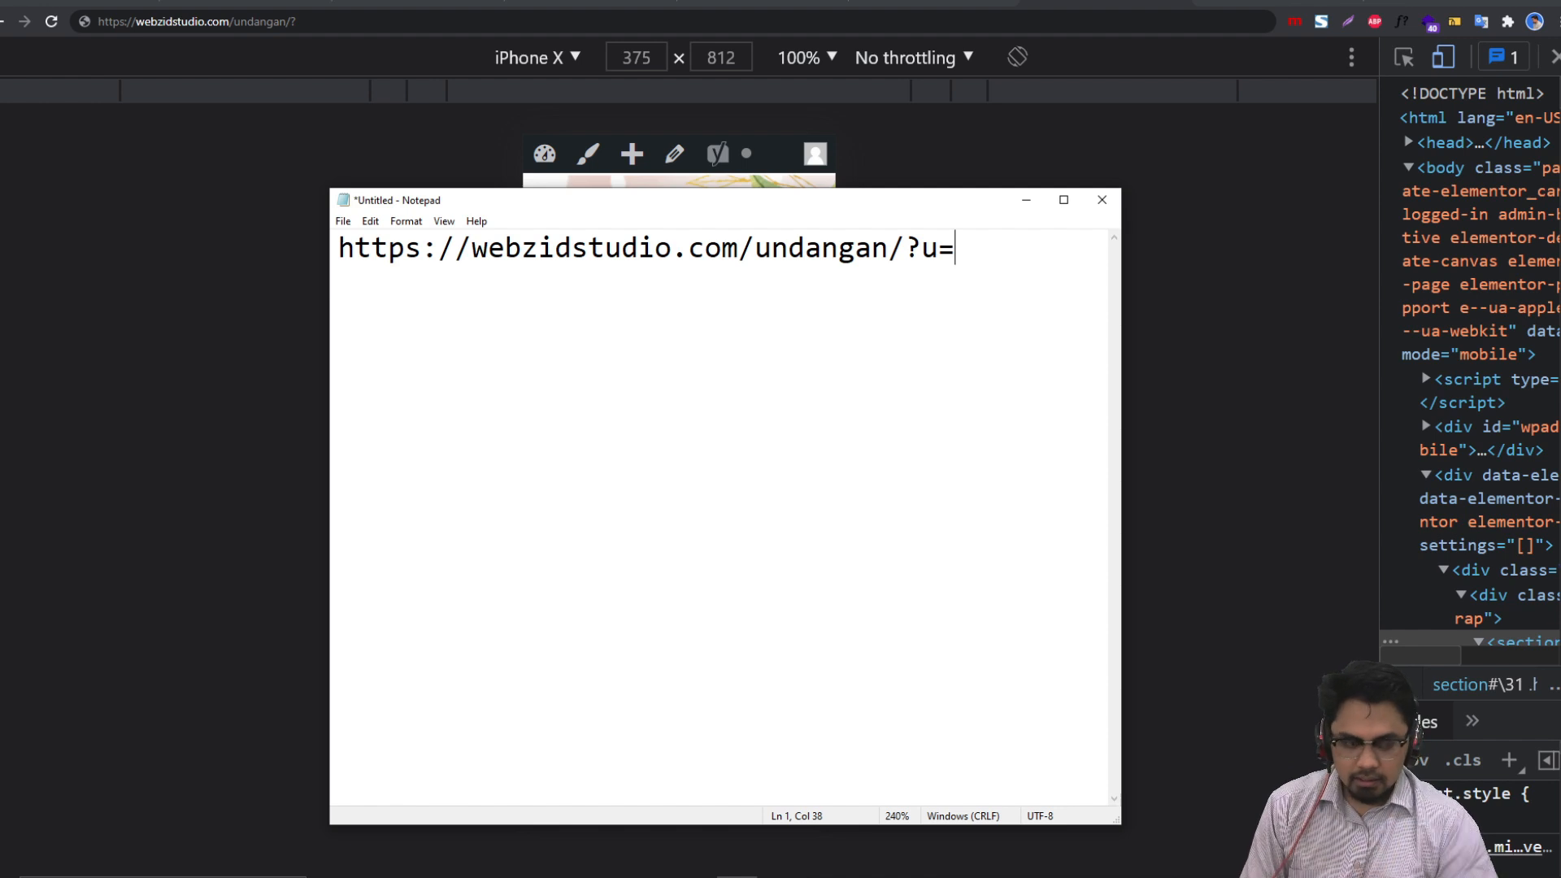
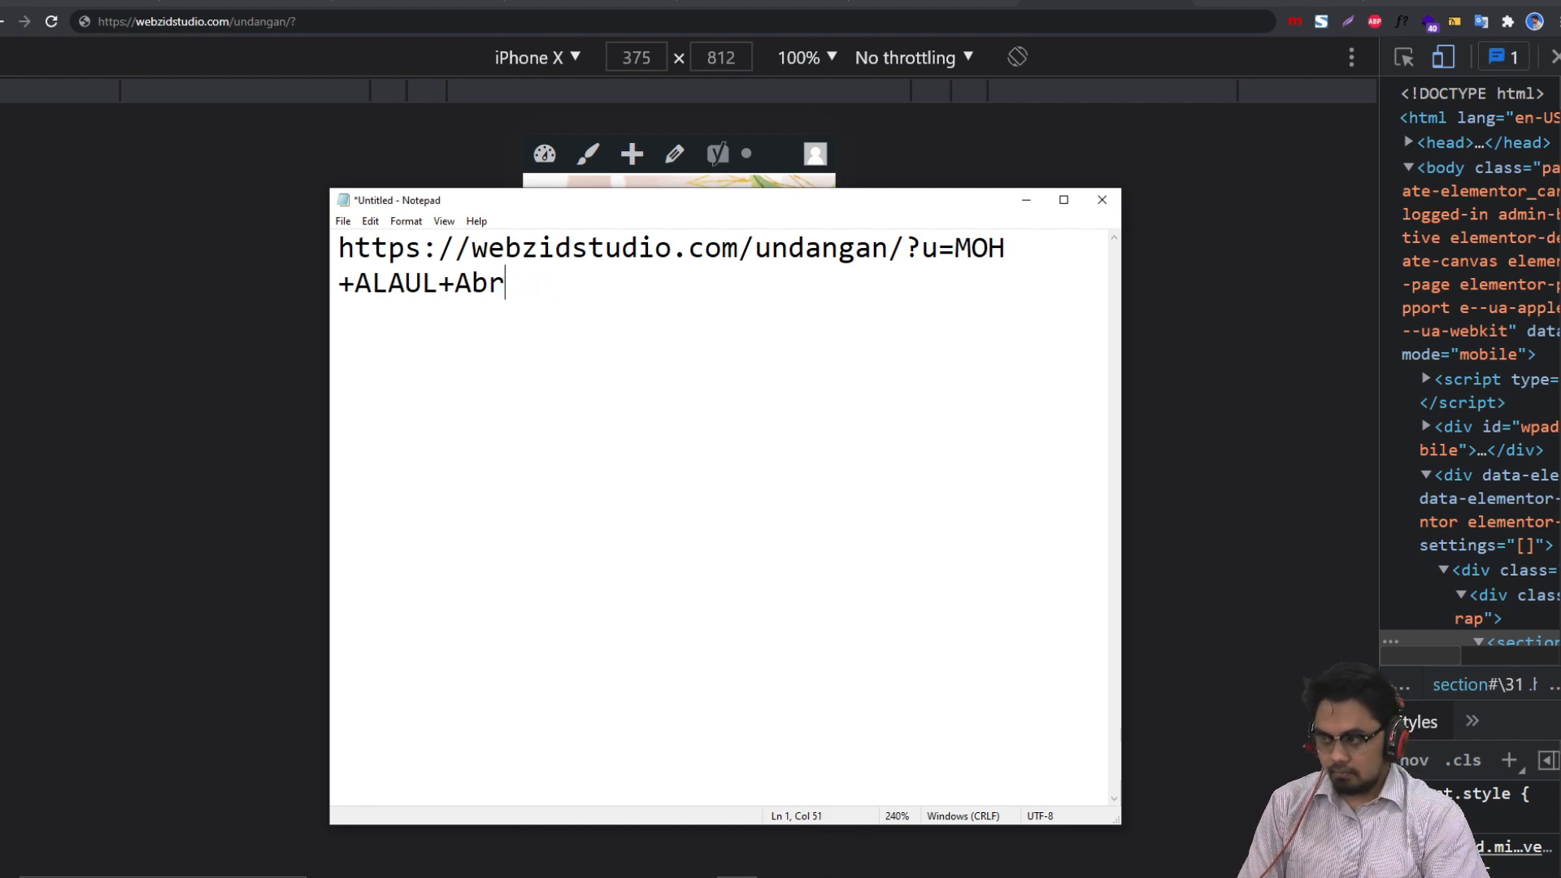
text(or)
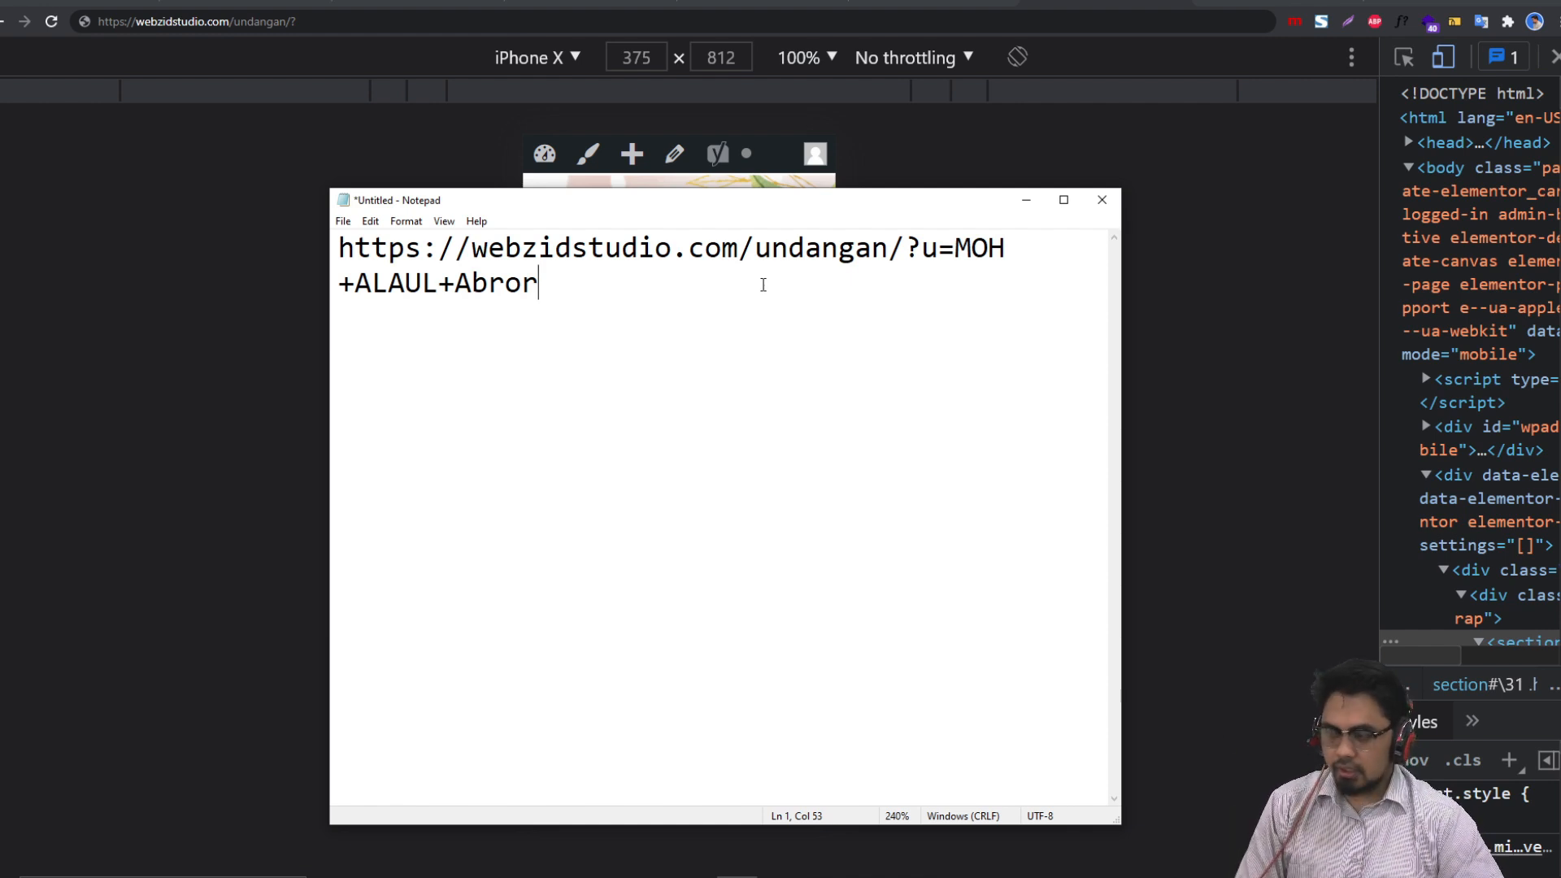
drag(540, 285, 326, 252)
key(ctrl+c)
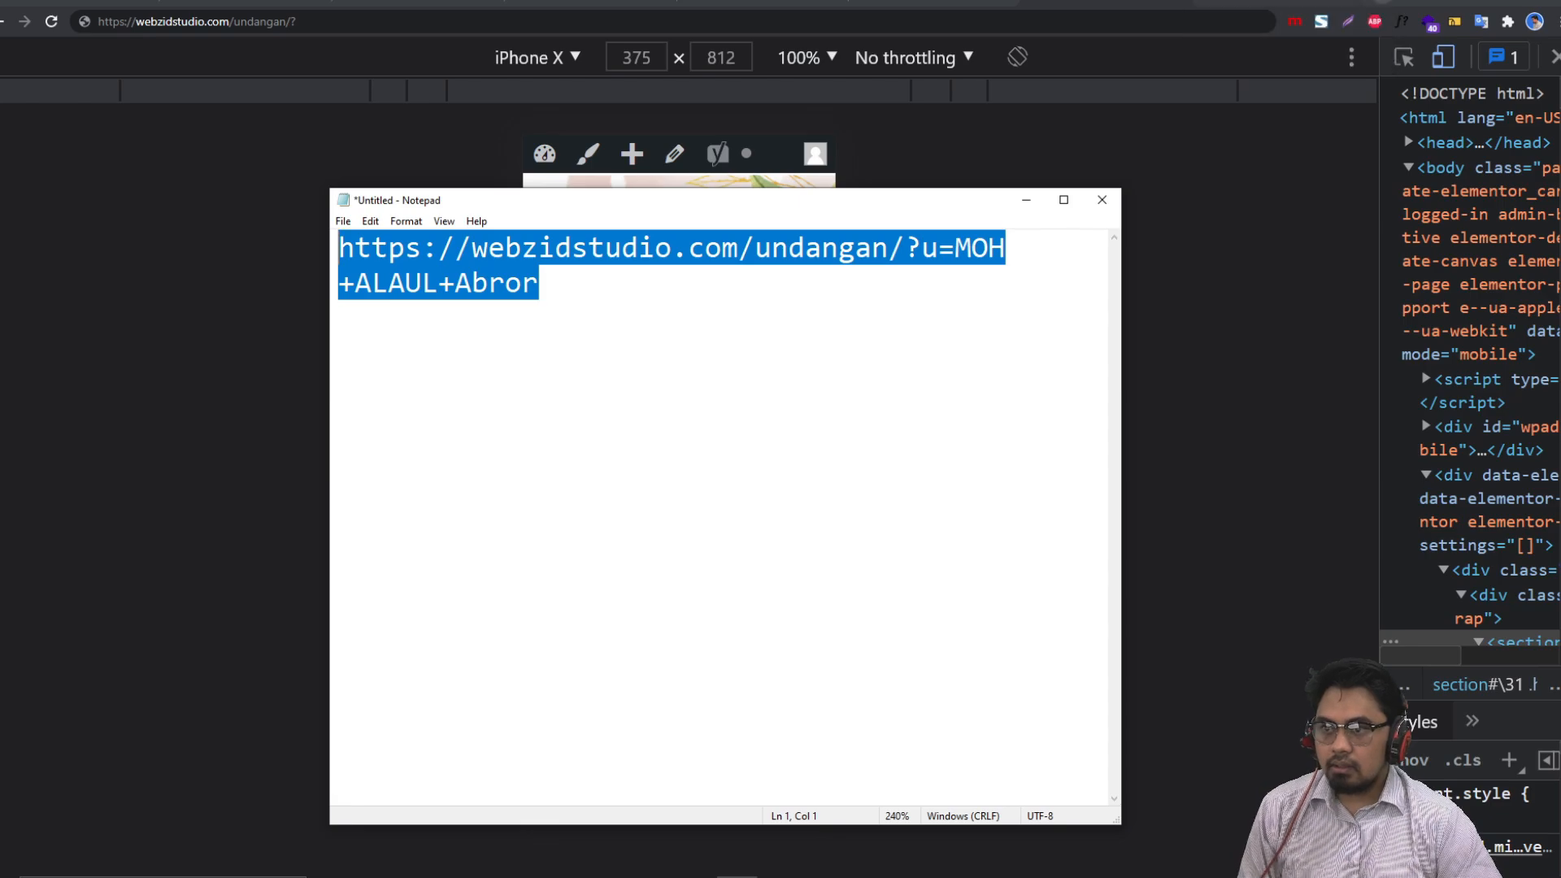
Step: Load the guest-name URL in a new Chrome tab to see the name in the heading
click(1380, 2)
click(1202, 21)
key(ctrl+v)
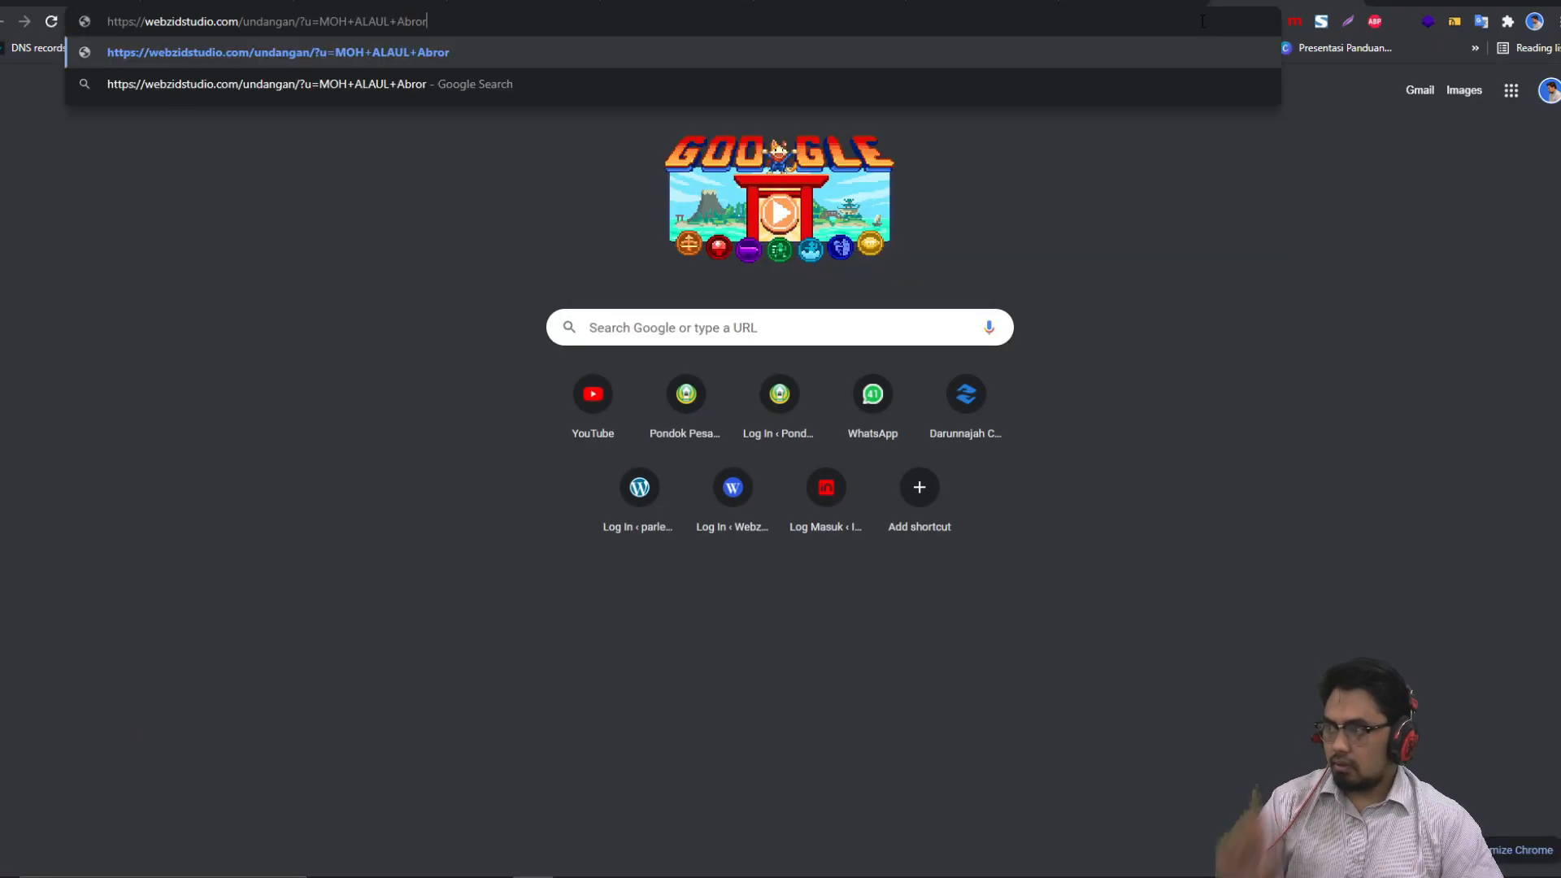
key(Return)
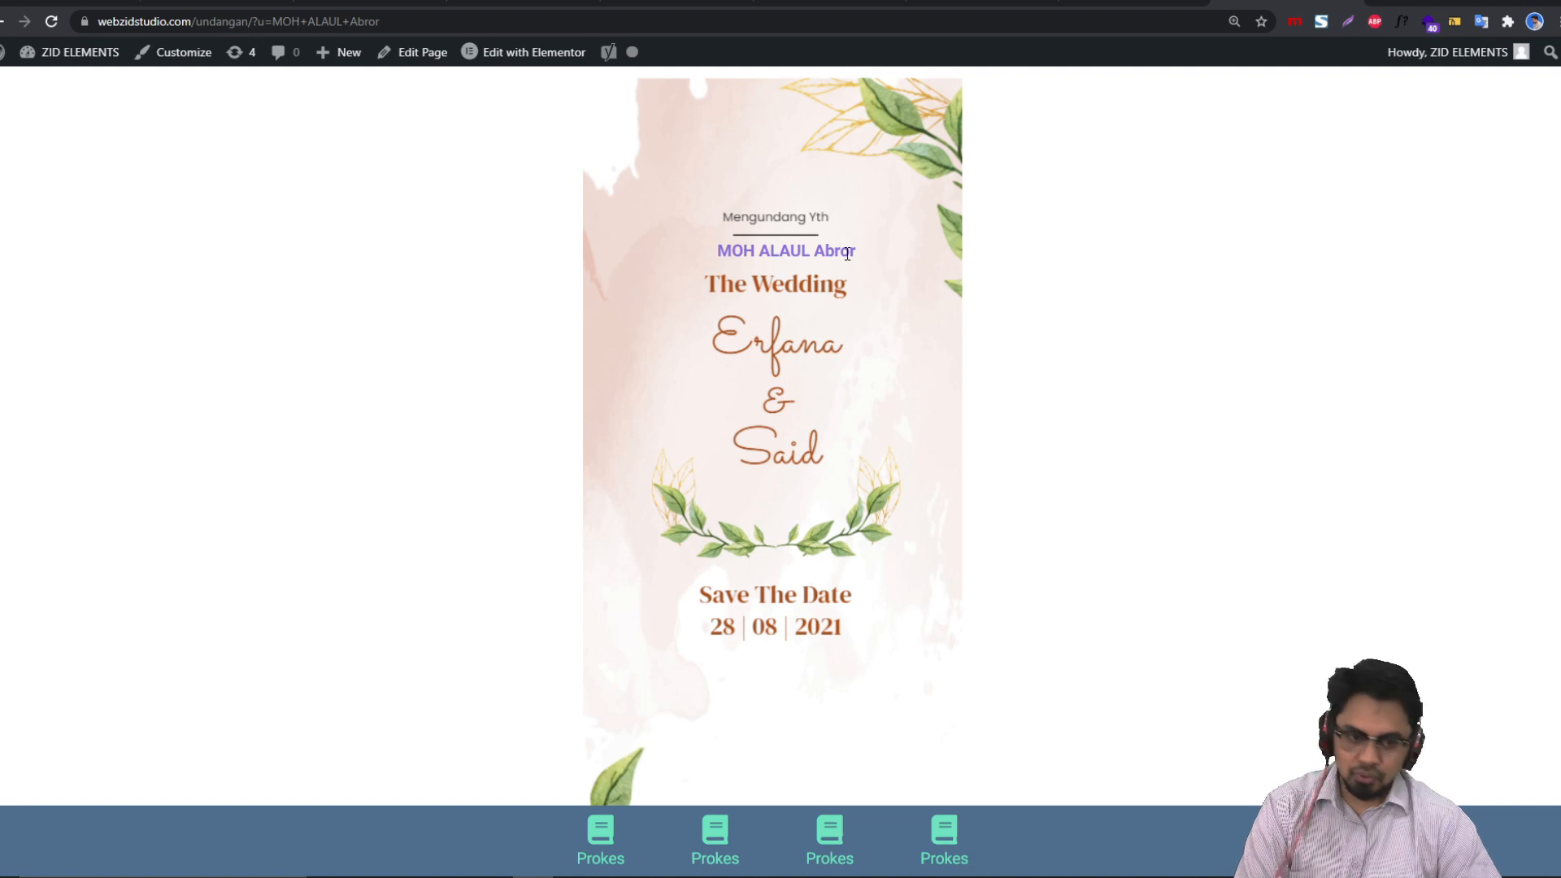
drag(855, 255, 752, 255)
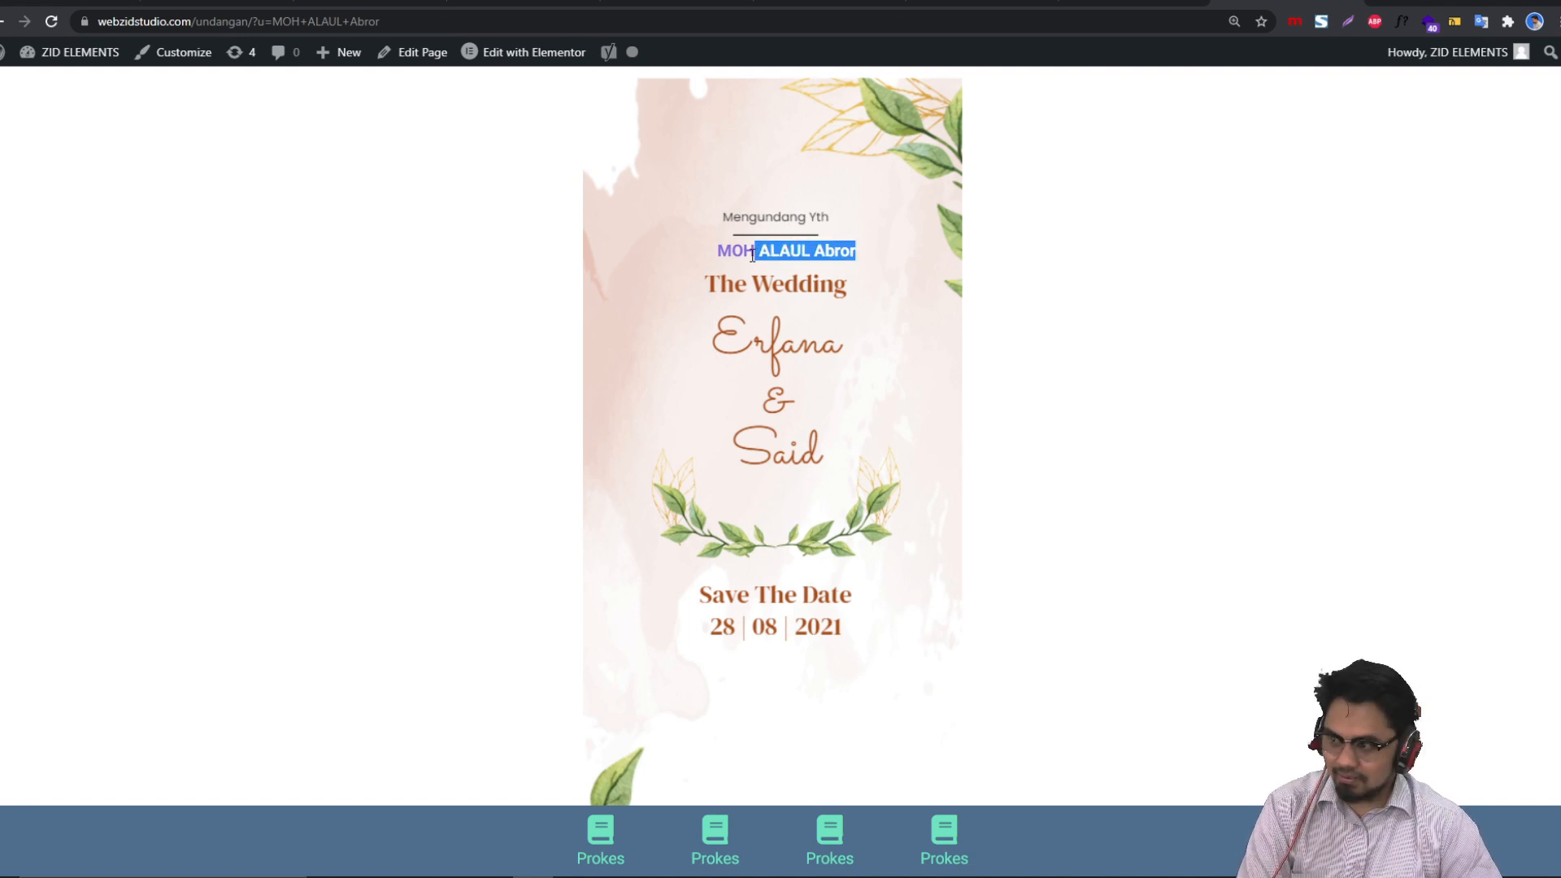
click(1162, 317)
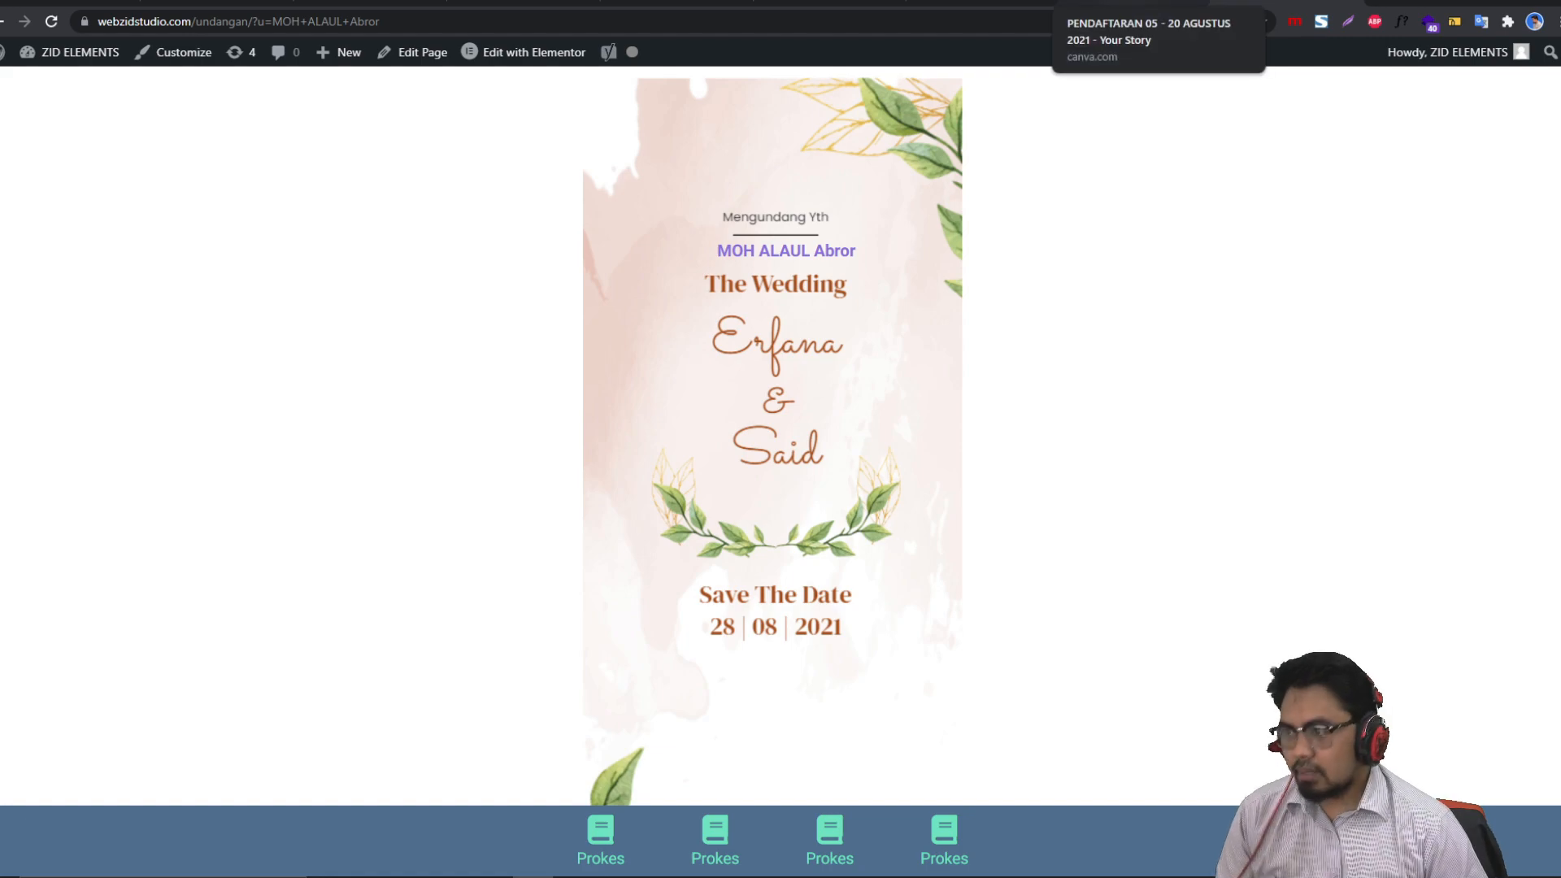
Step: Compare with the reference invitation's name value in its address, then return to Notepad
click(525, 4)
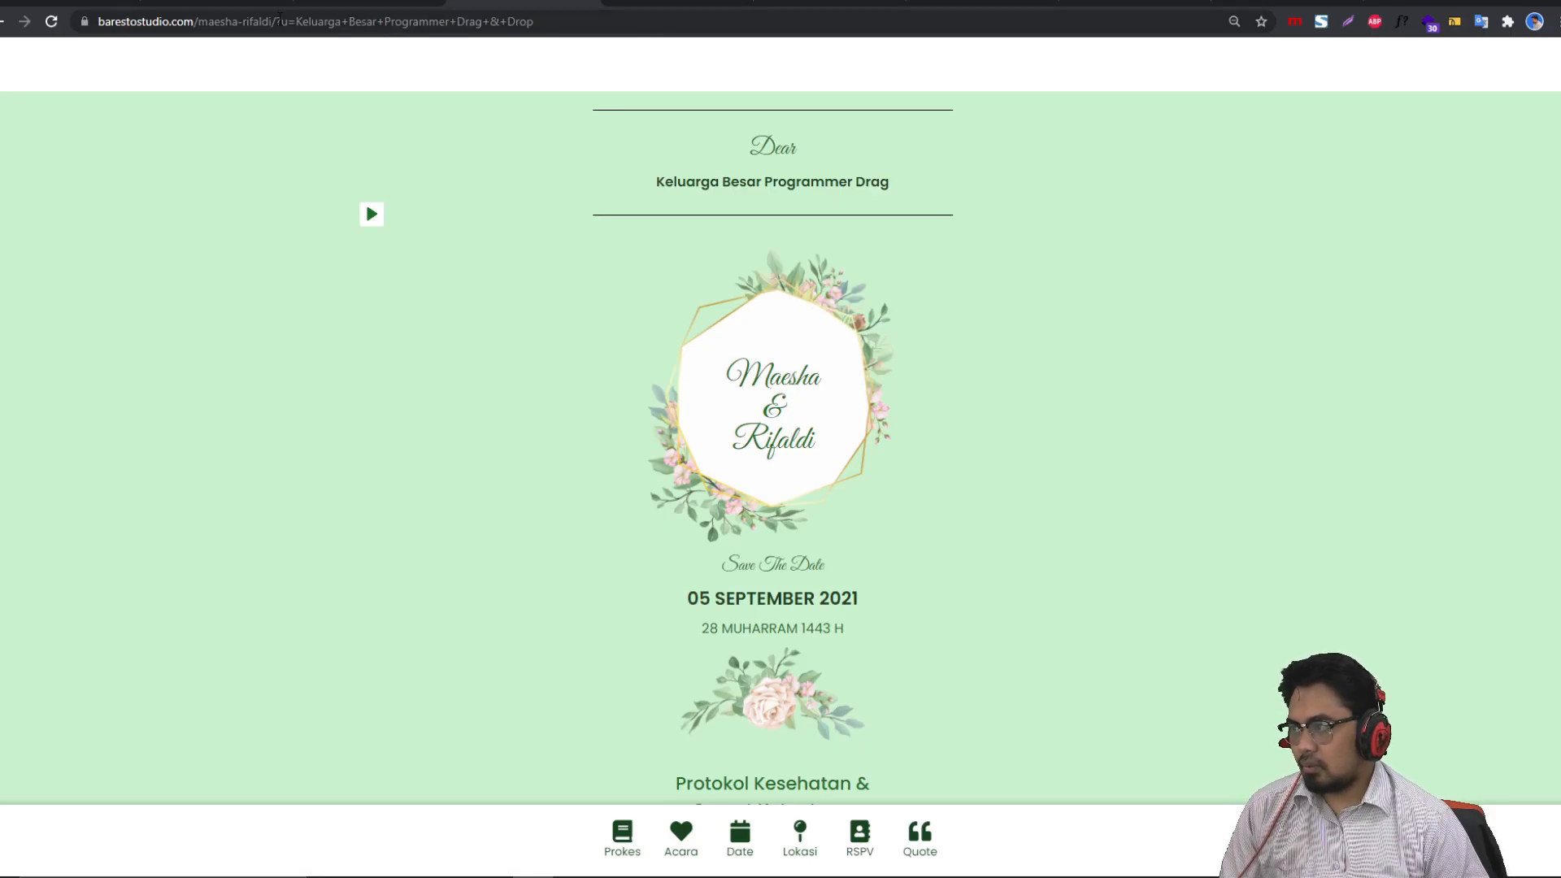
drag(334, 24, 547, 51)
key(ctrl+c)
click(1268, 3)
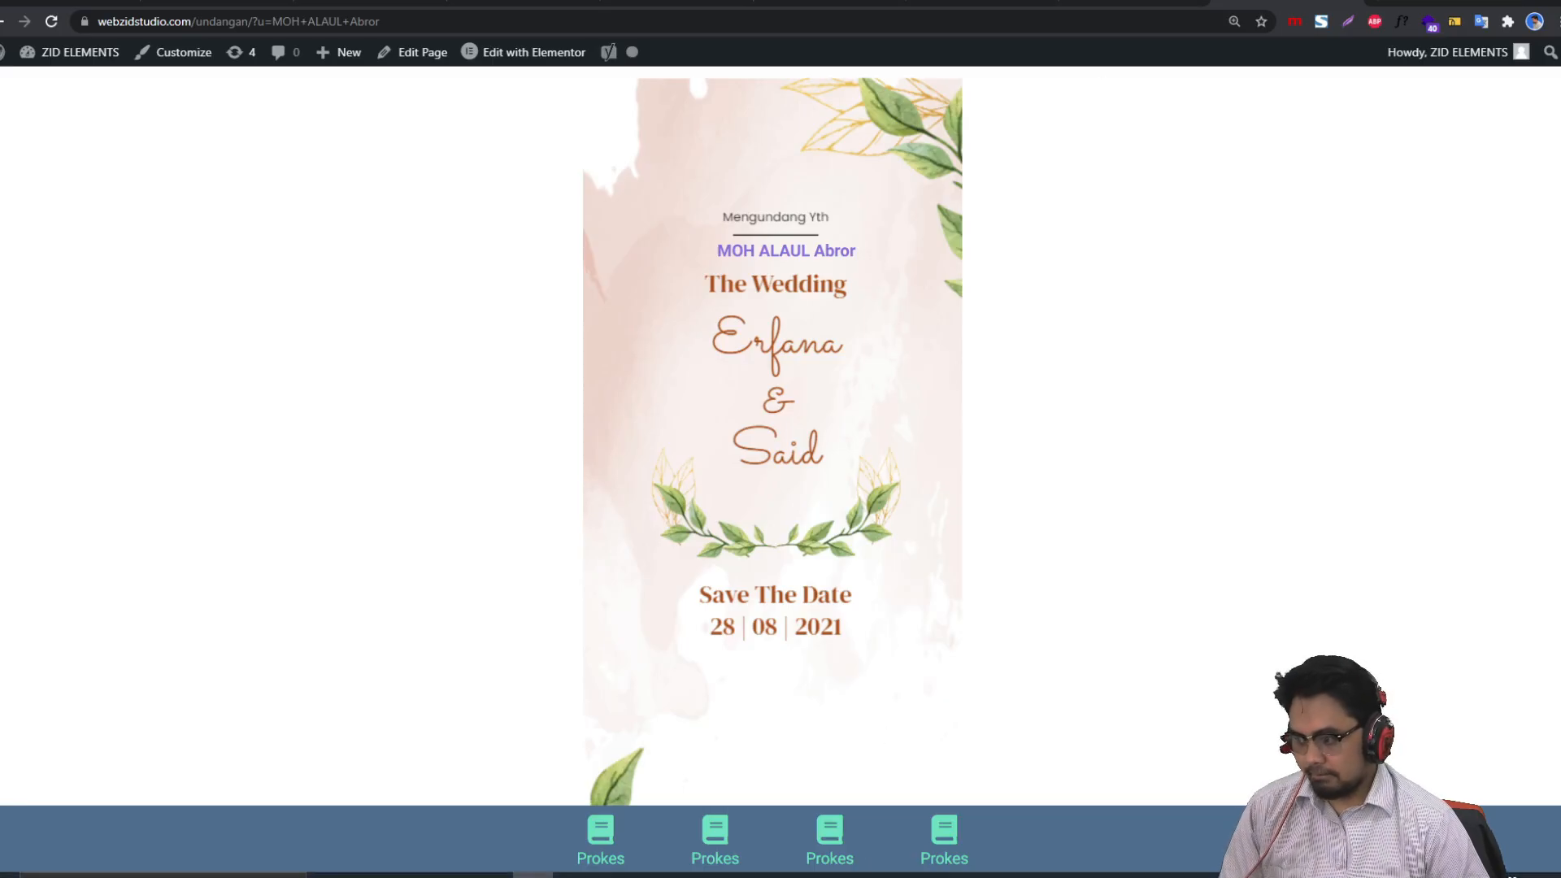
click(737, 862)
Step: Replace the value after u= with Keluarga+Besar+Programmer+Drag+&+Drop and select the whole URL
click(883, 416)
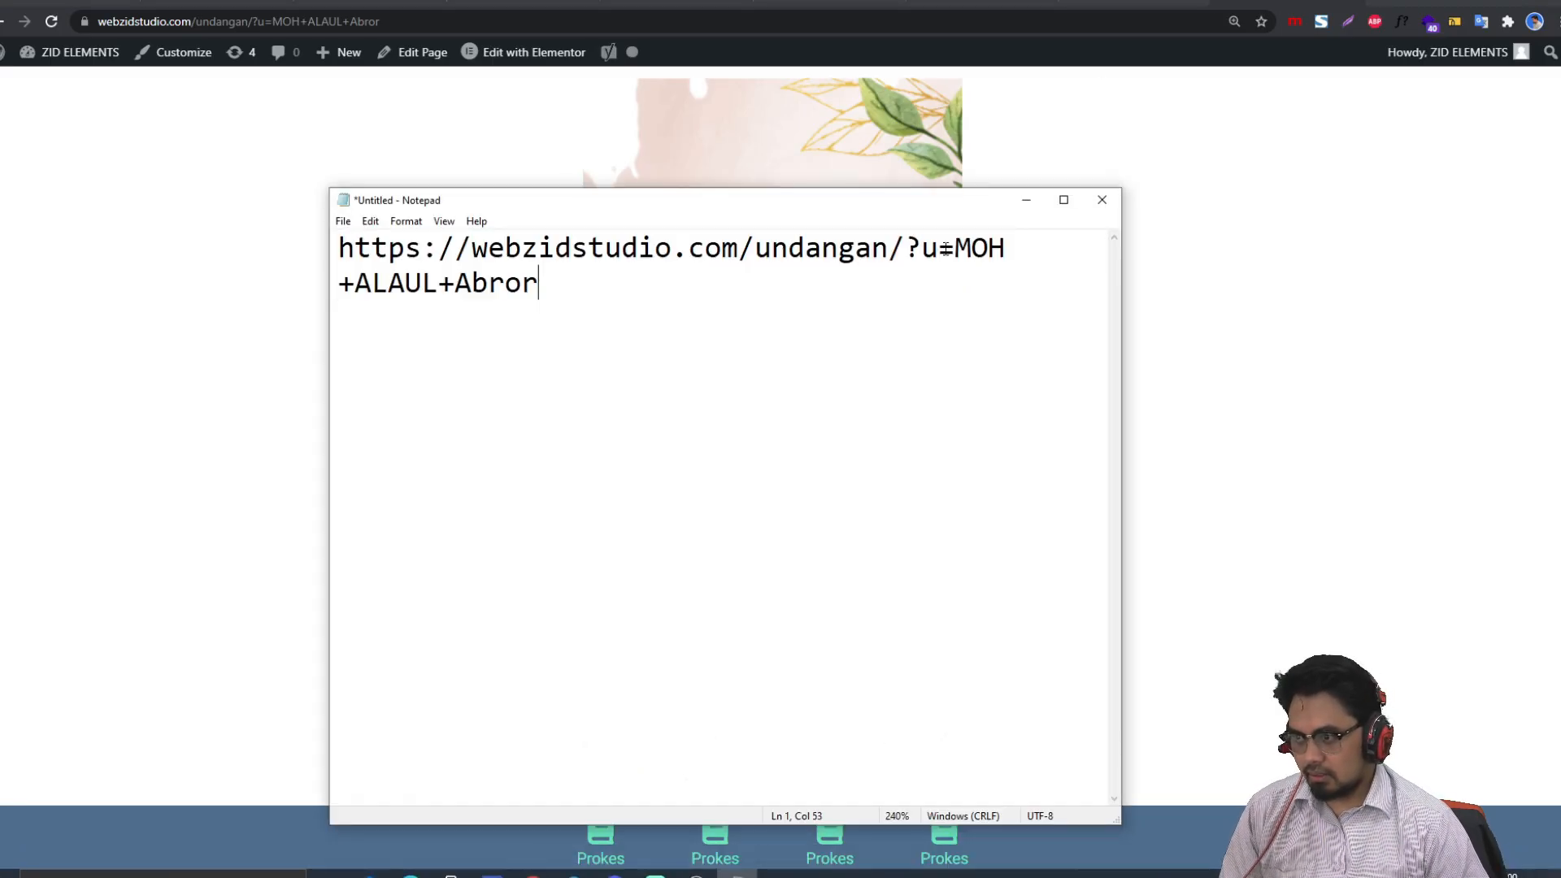
shift+click(946, 243)
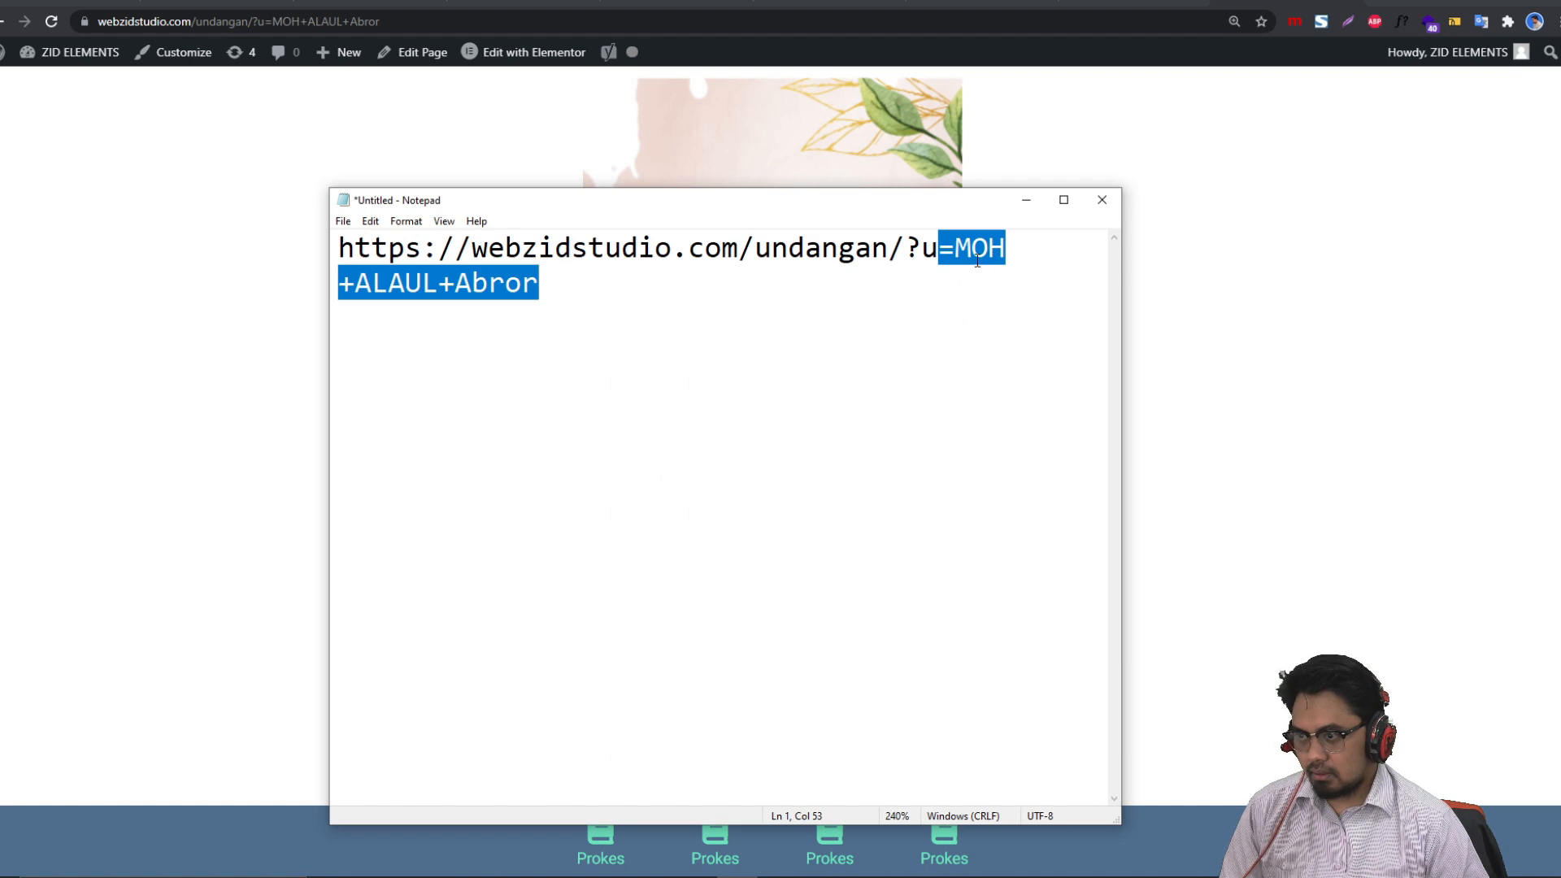
click(962, 244)
drag(960, 243, 439, 284)
key(ctrl+v)
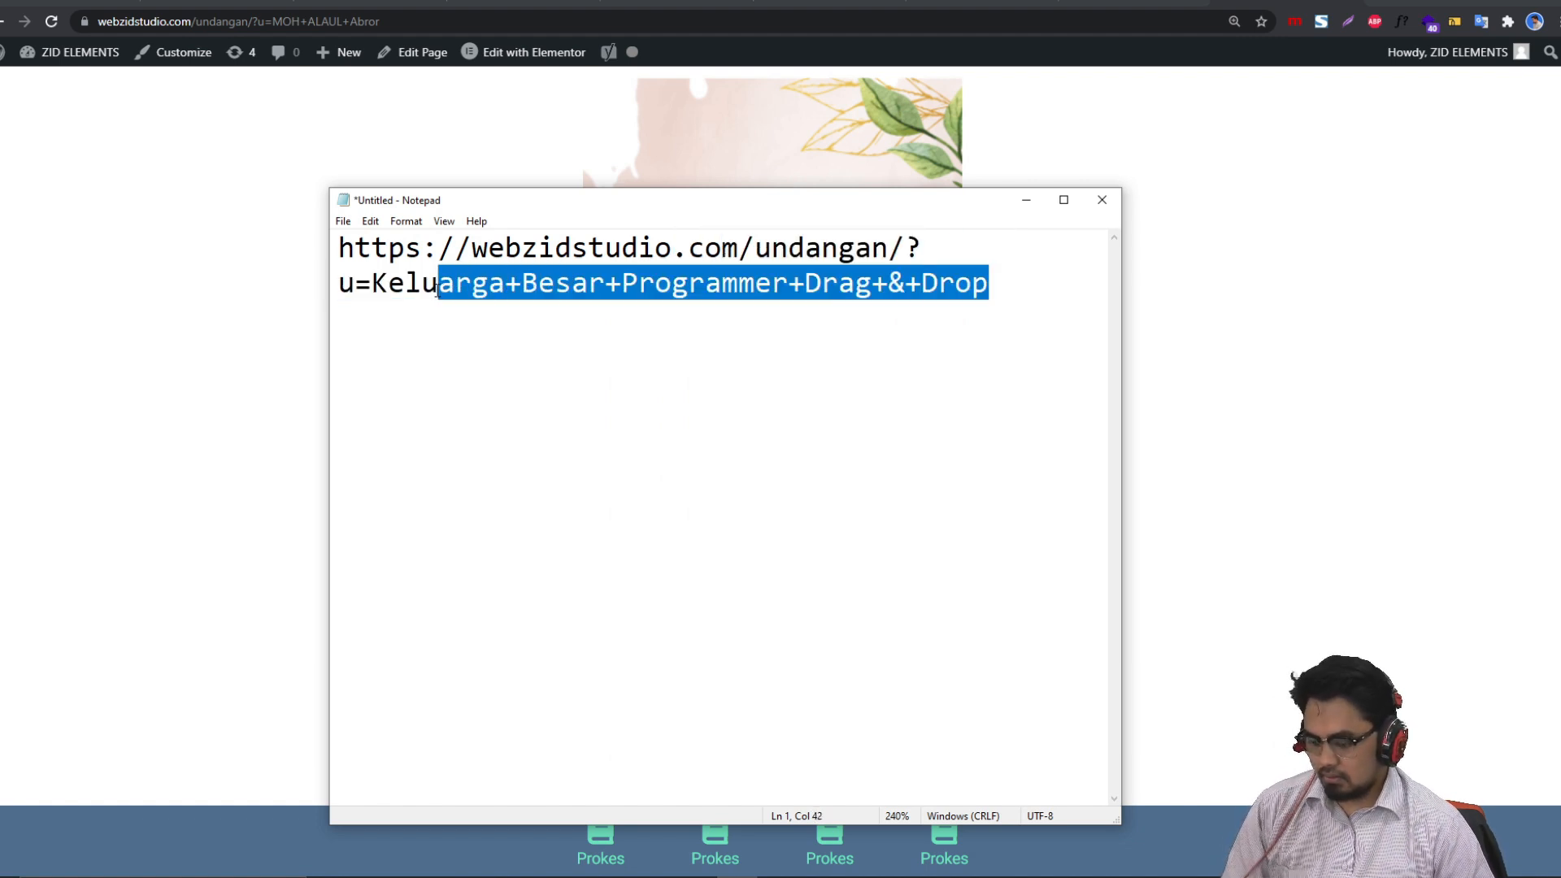
key(ctrl+a)
key(ctrl+c)
click(1005, 63)
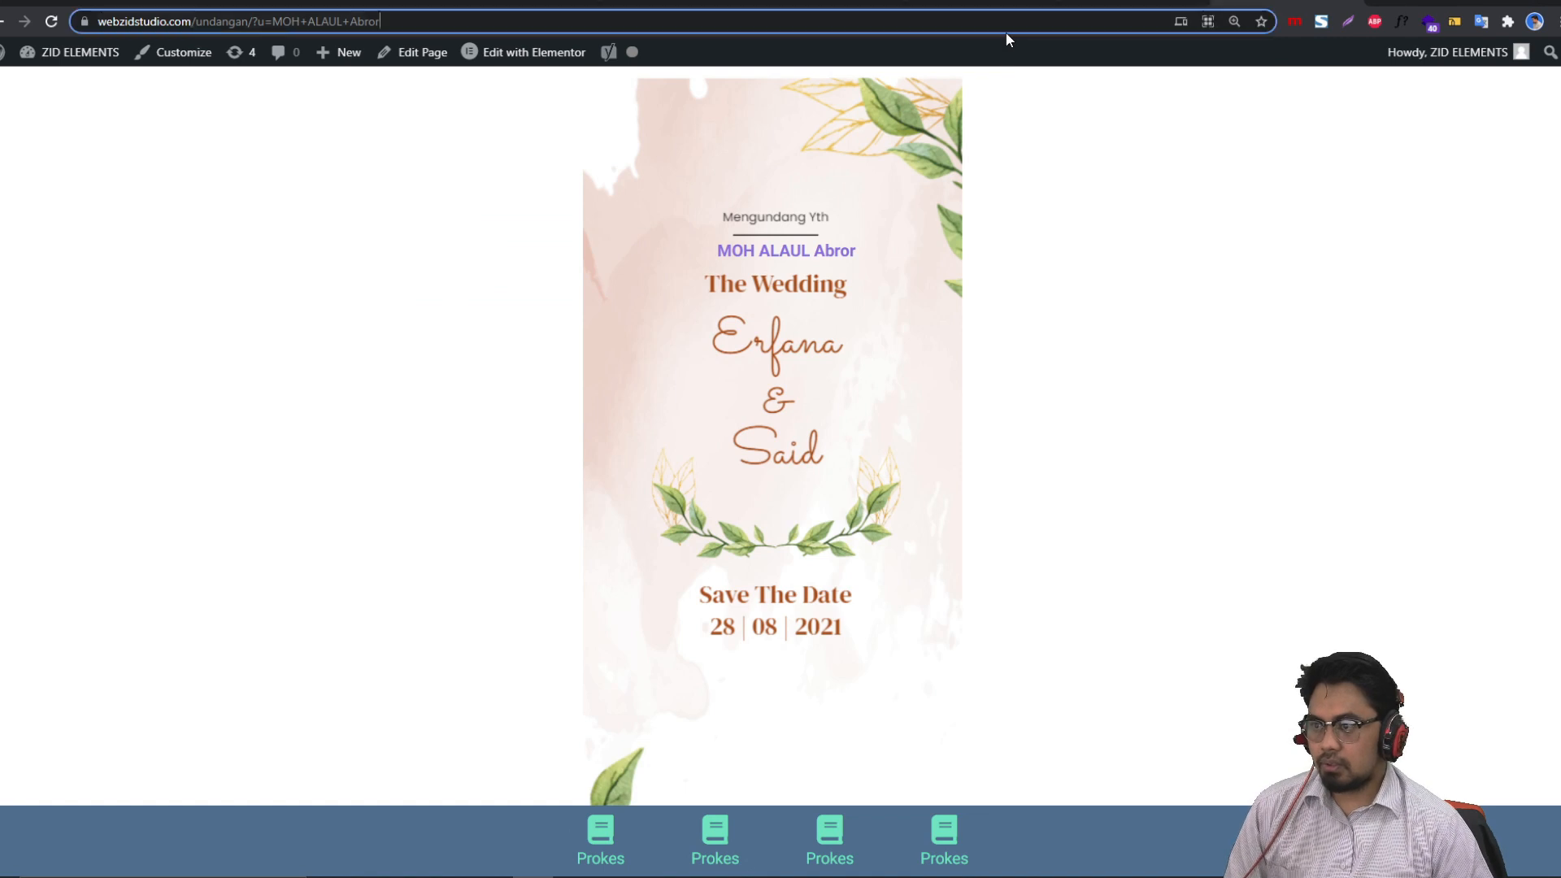
Step: Load the updated URL so the heading reads Keluarga Besar Programmer Drag, briefly checking the Canva tab
click(1007, 34)
key(ctrl+v)
key(Return)
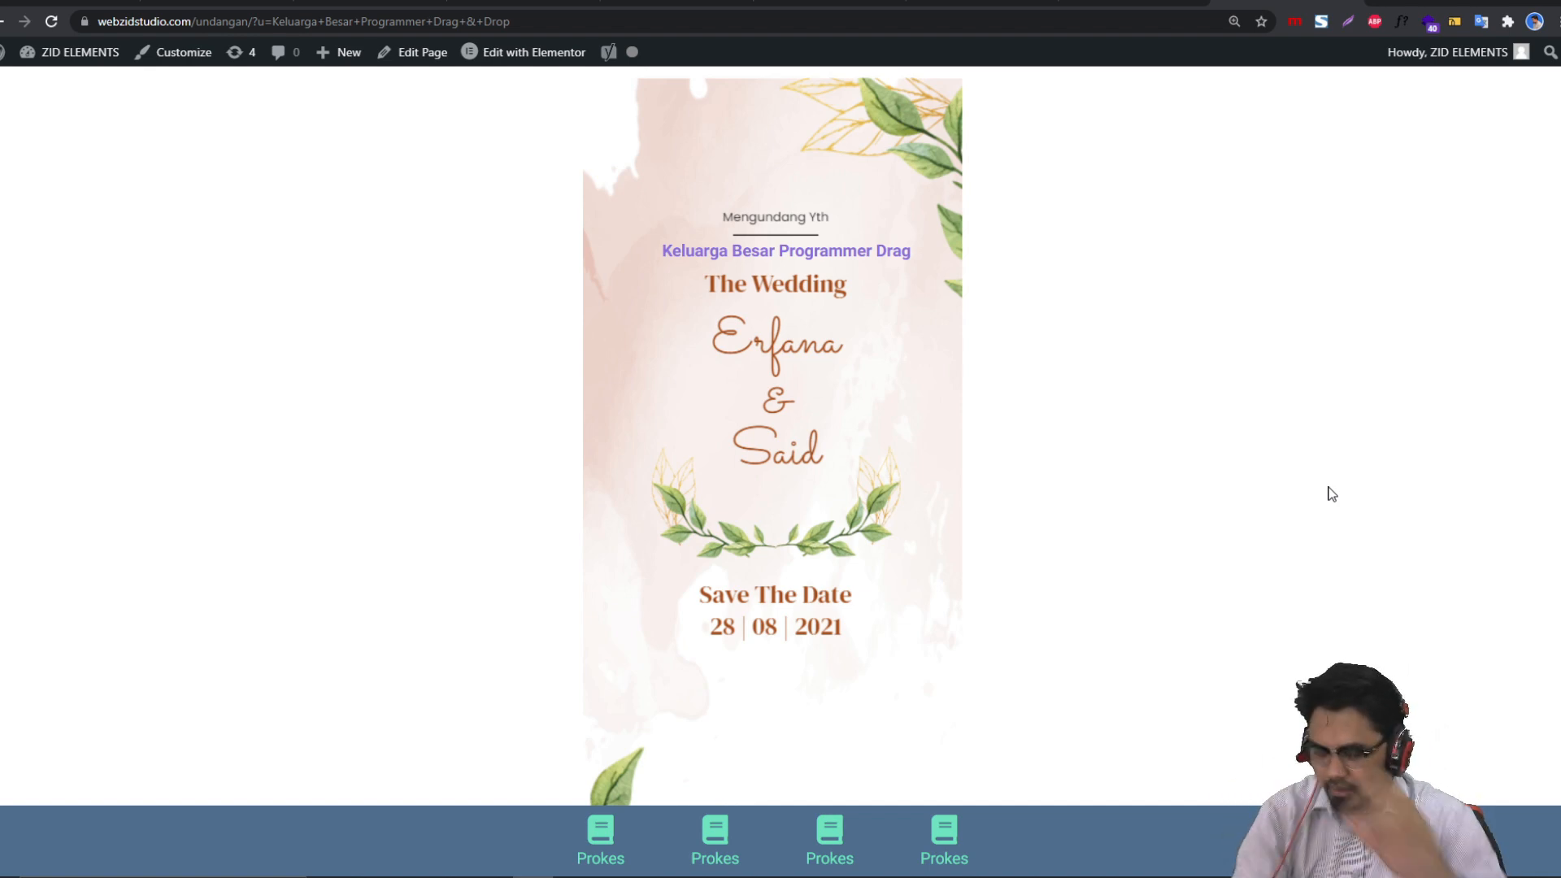
click(1159, 3)
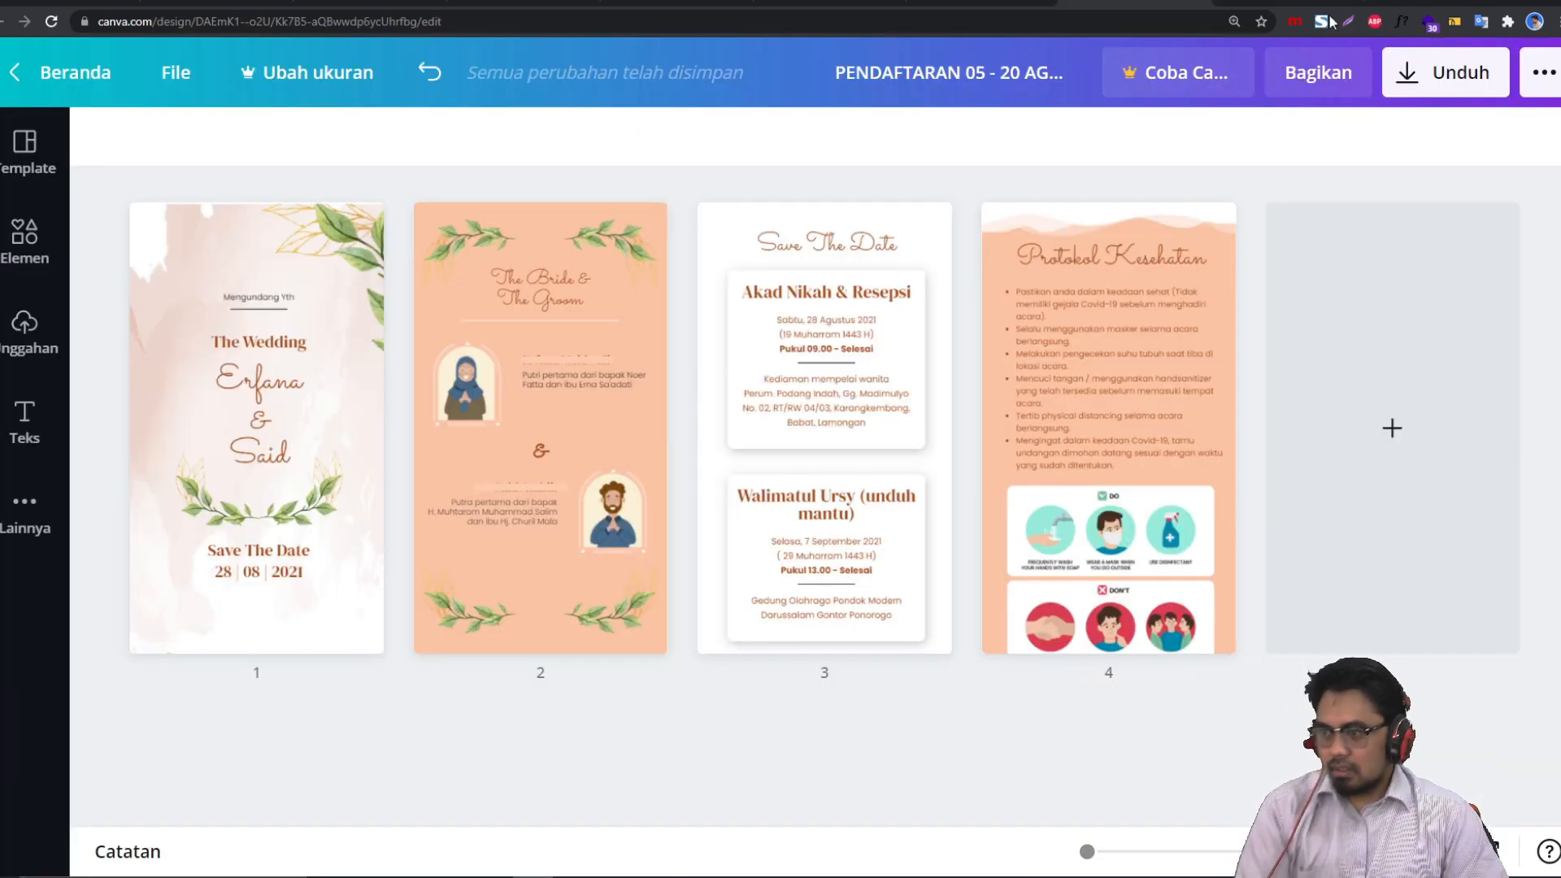
click(1247, 3)
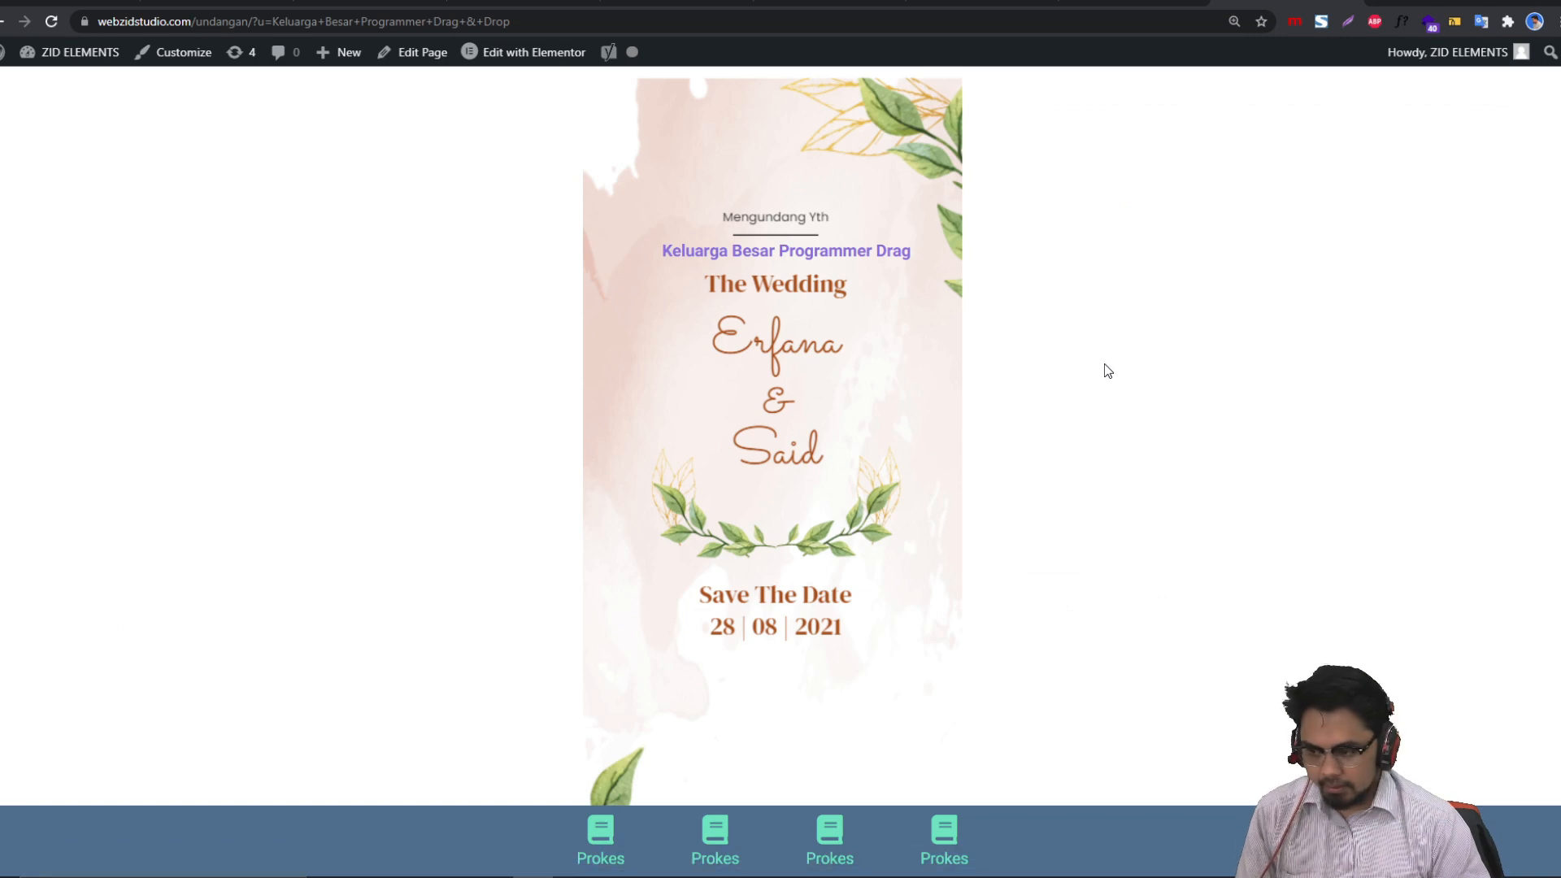